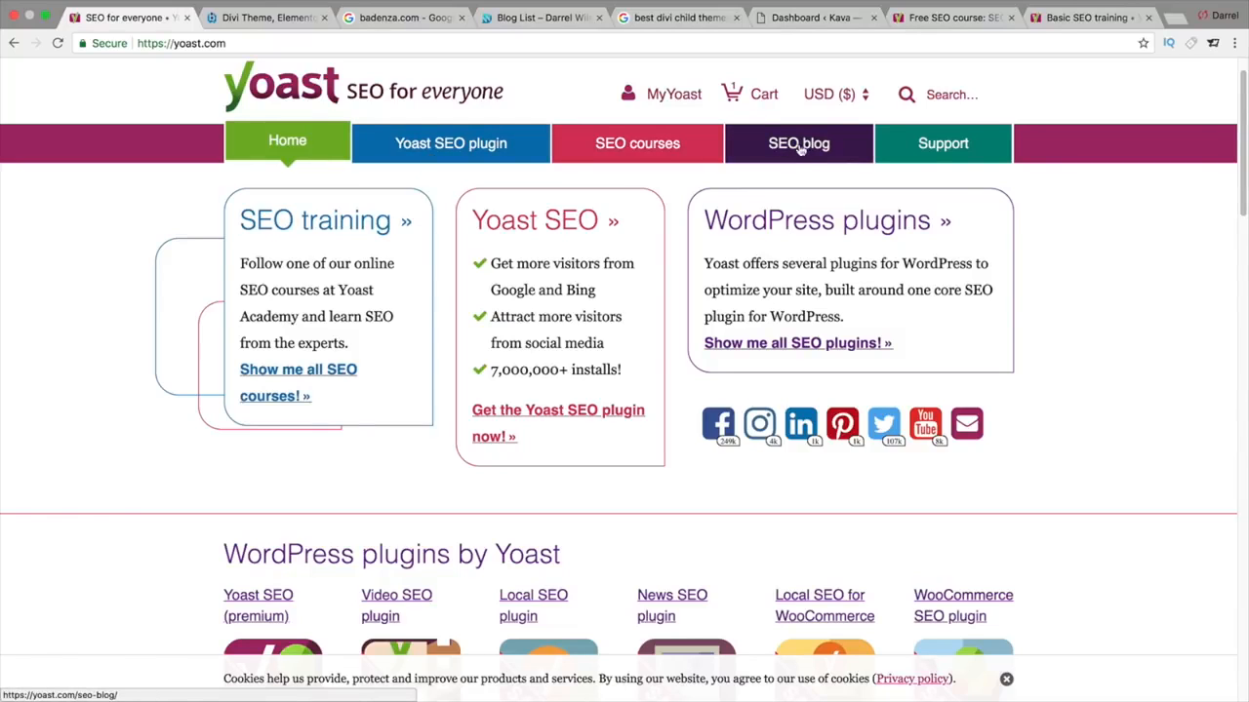
- Highlight the WordPress plugins description and the install-count line on the Yoast homepage
drag(845, 319, 703, 264)
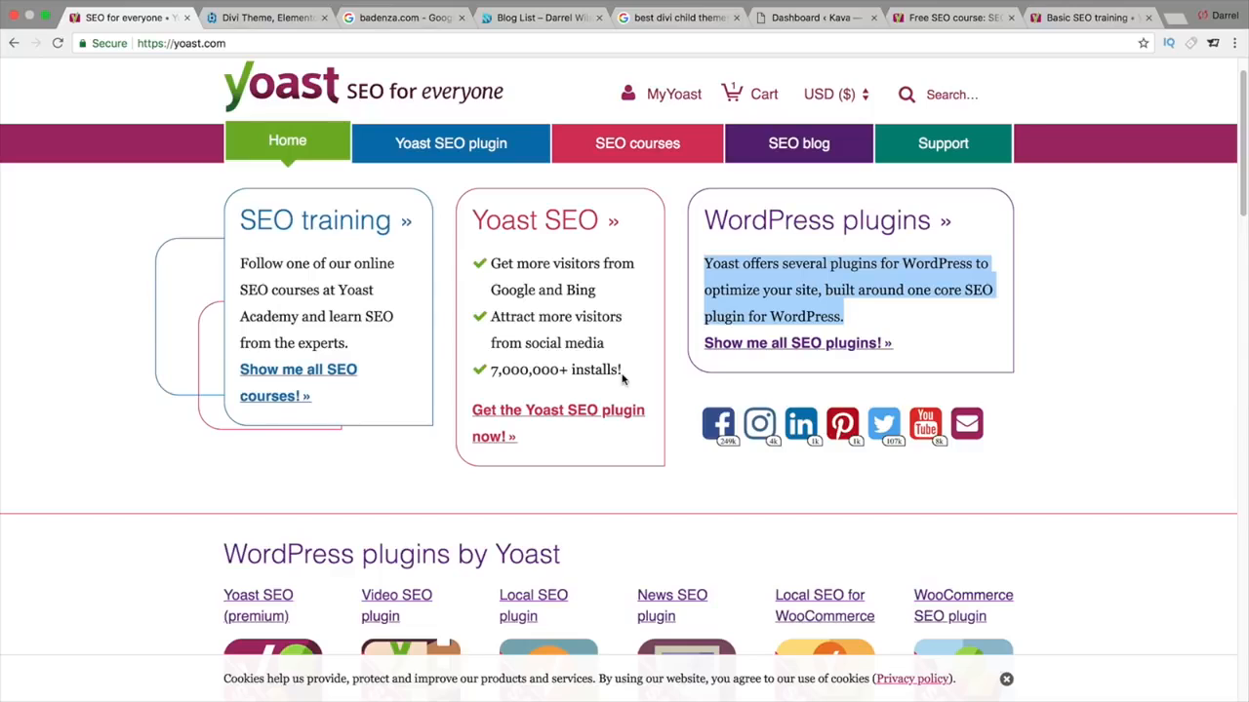
drag(623, 375, 493, 377)
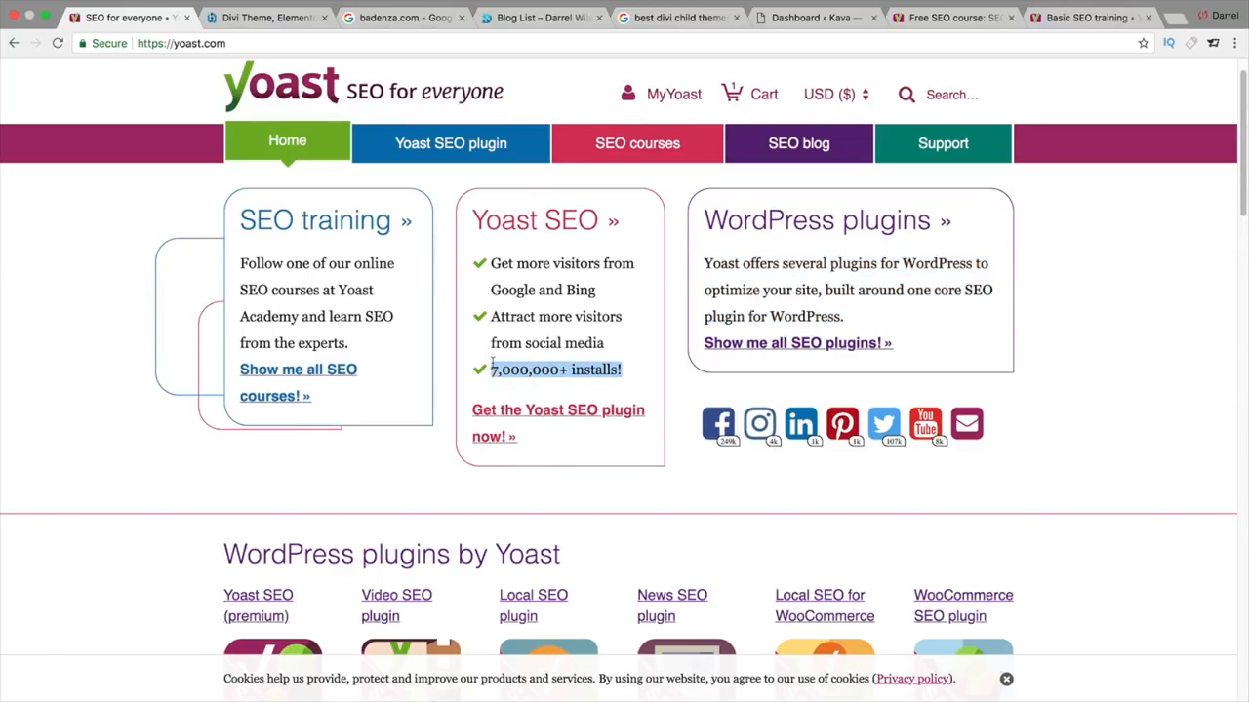
- Compare the Google search listing for badenza.com with the site's own homepage
click(382, 20)
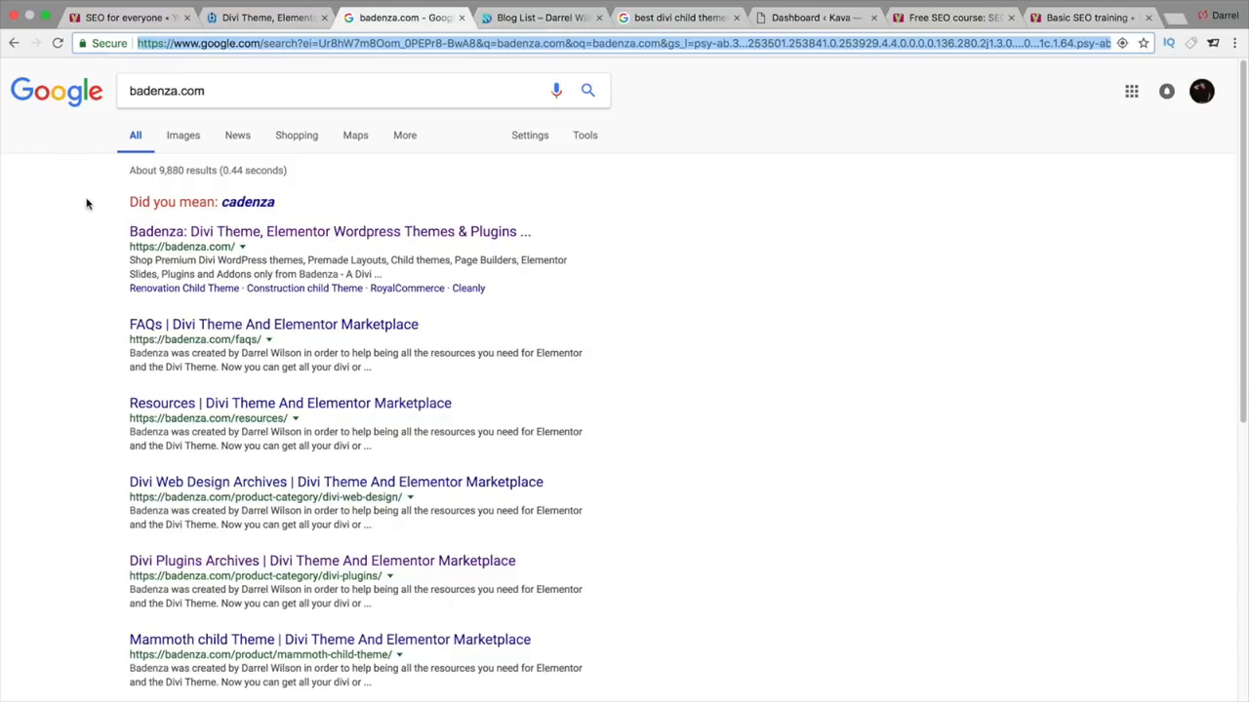
click(261, 17)
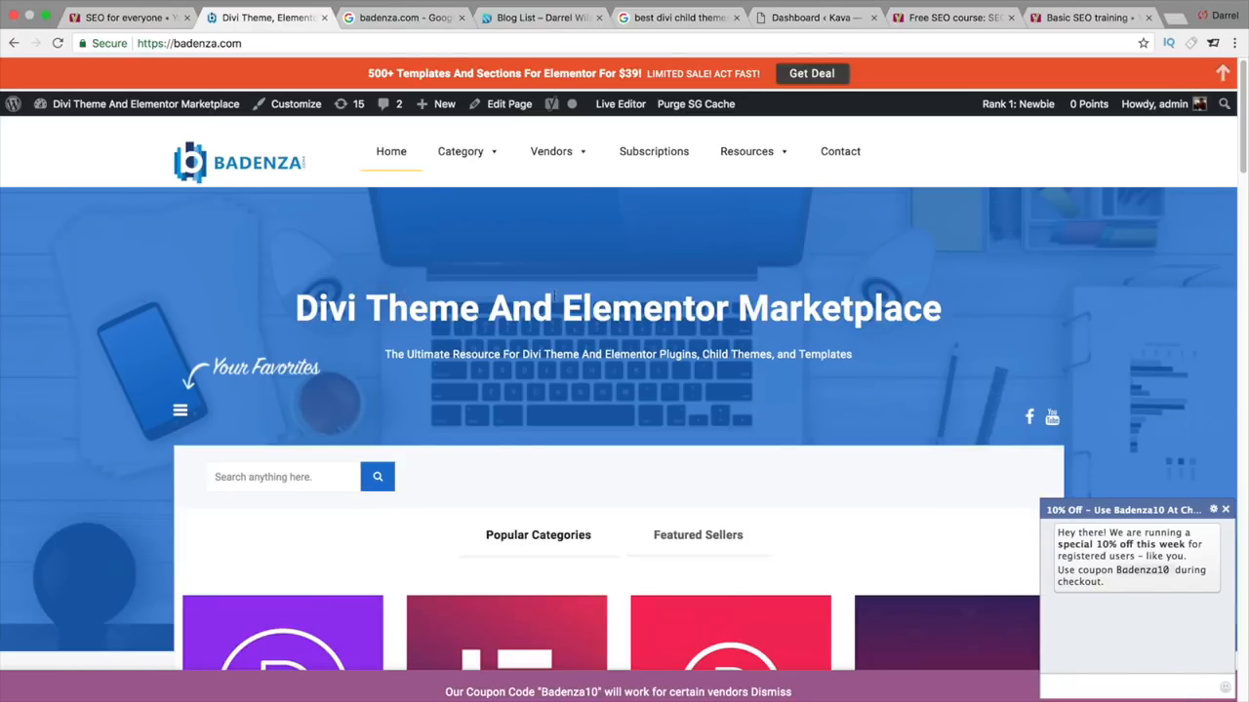
click(399, 18)
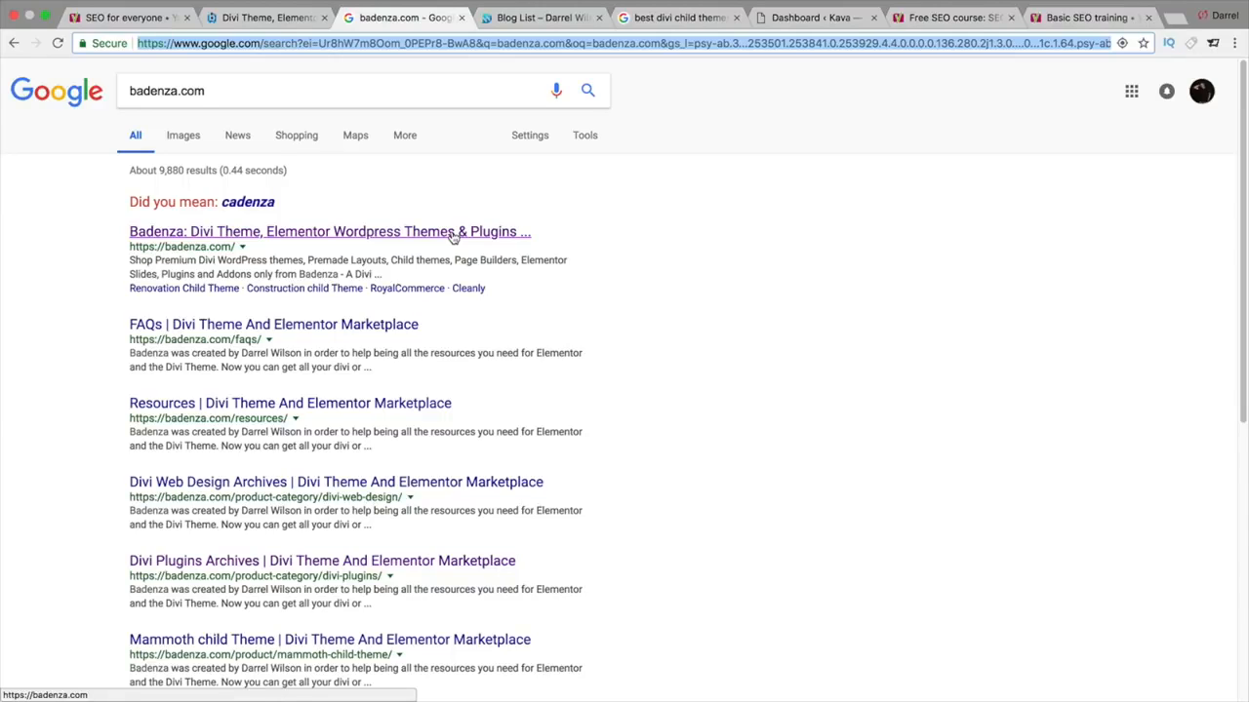
- Browse the WordPress tutorial and theme posts in the blog list
click(544, 19)
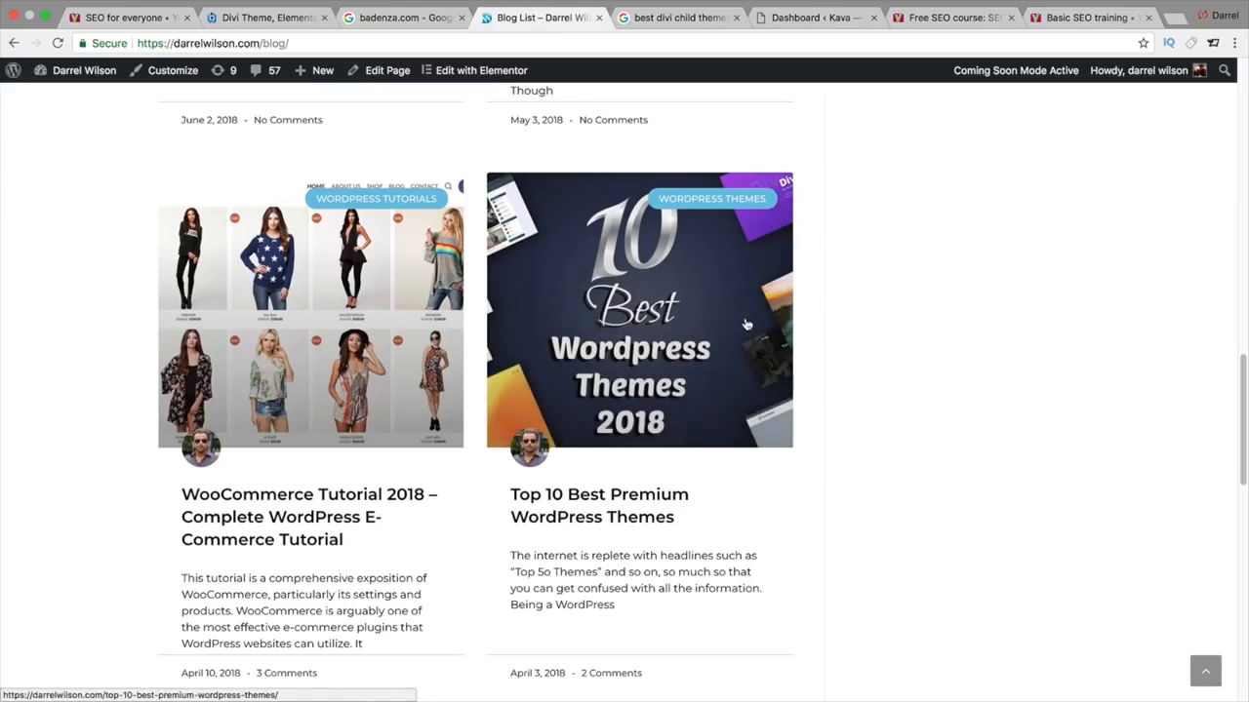
scroll(803, 325, down, 5)
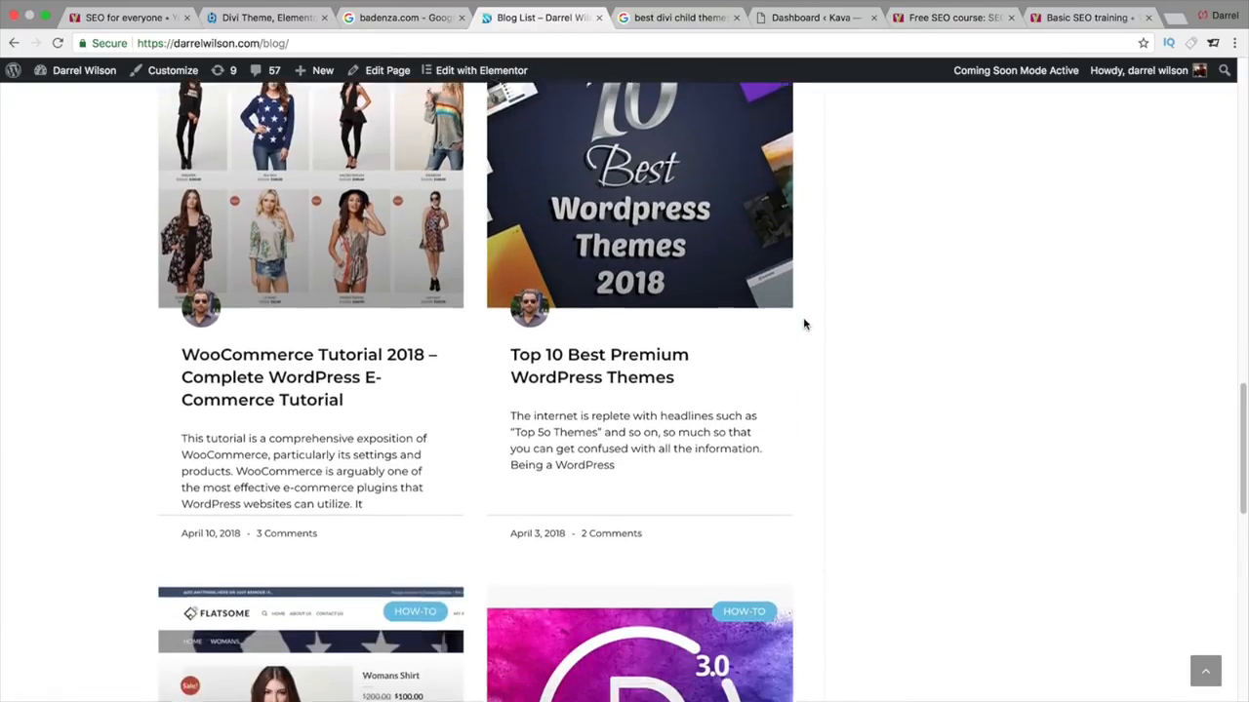
scroll(804, 325, down, 2)
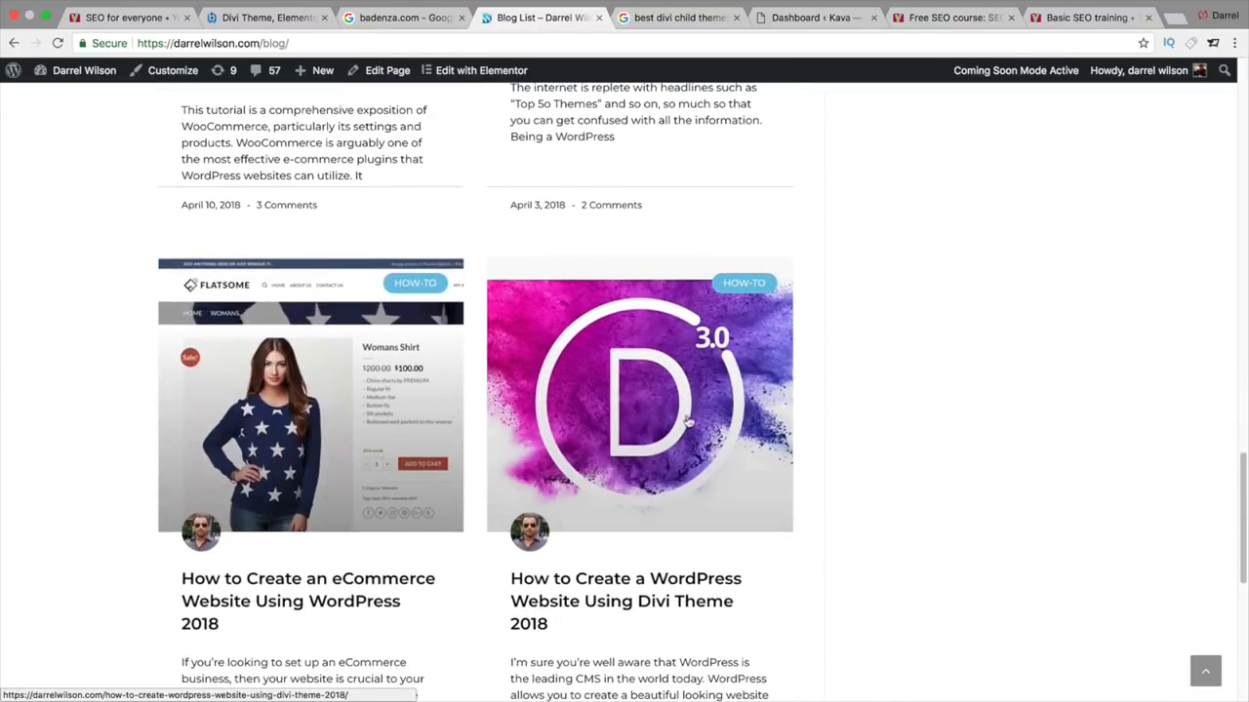
scroll(393, 429, up, 4)
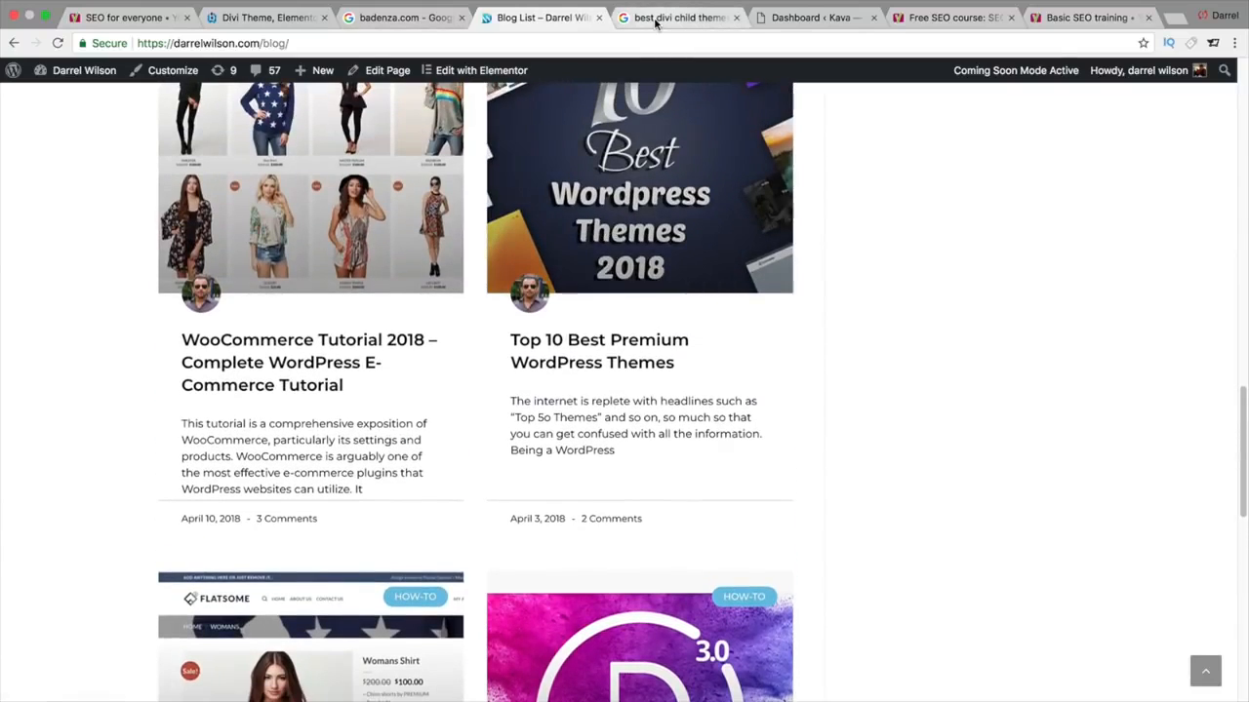
- Examine the Google results for "best divi child themes", highlighting part of the description of the blog's Divi Child Themes listing
click(656, 23)
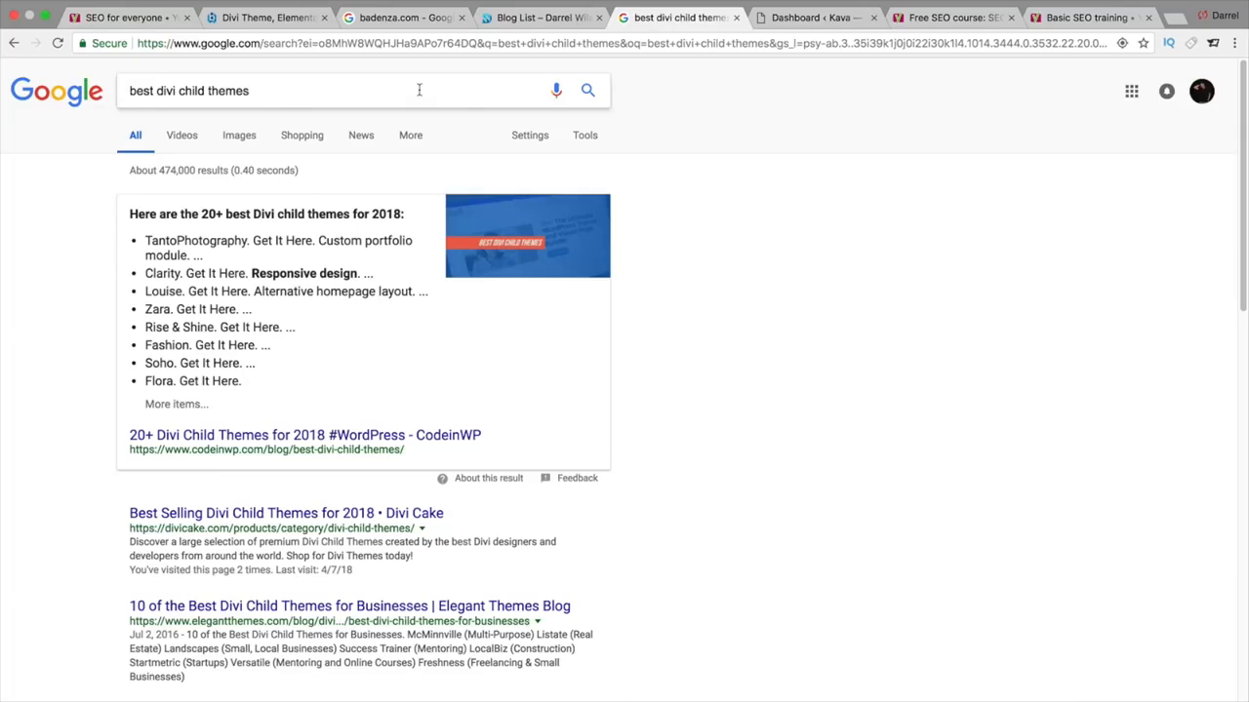
click(289, 87)
drag(289, 88, 130, 86)
click(58, 205)
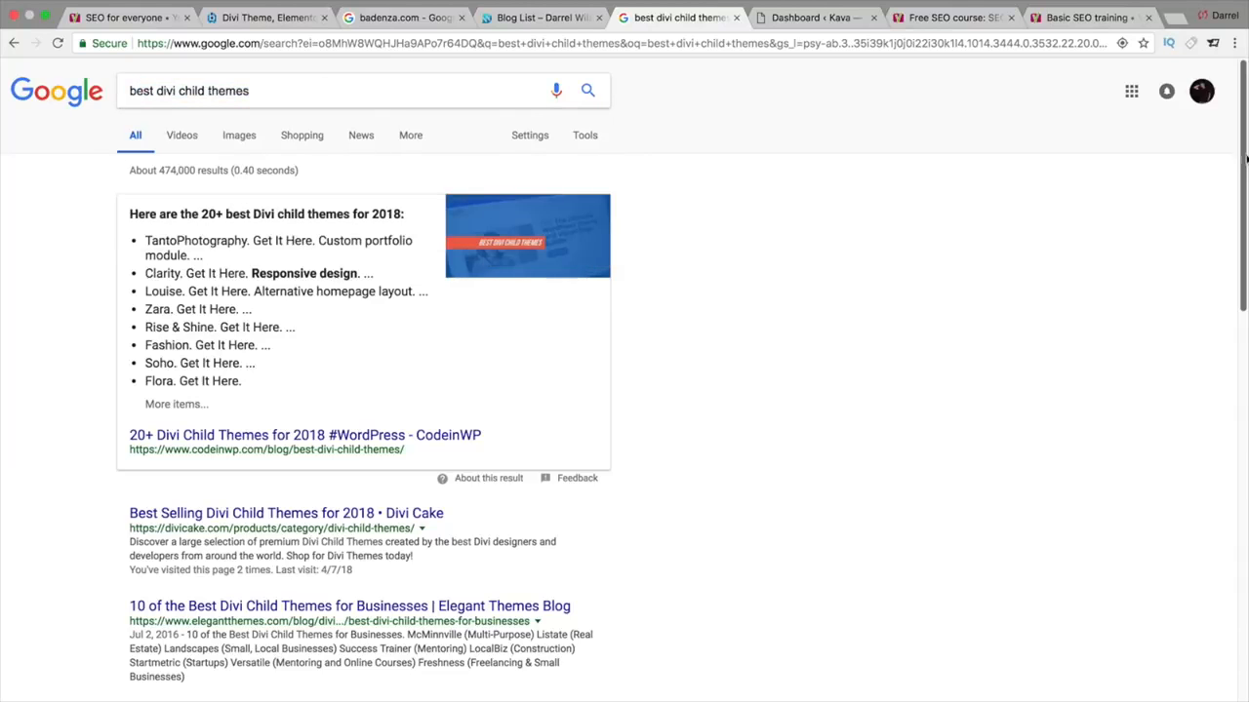
scroll(1229, 278, down, 3)
scroll(1229, 278, down, 4)
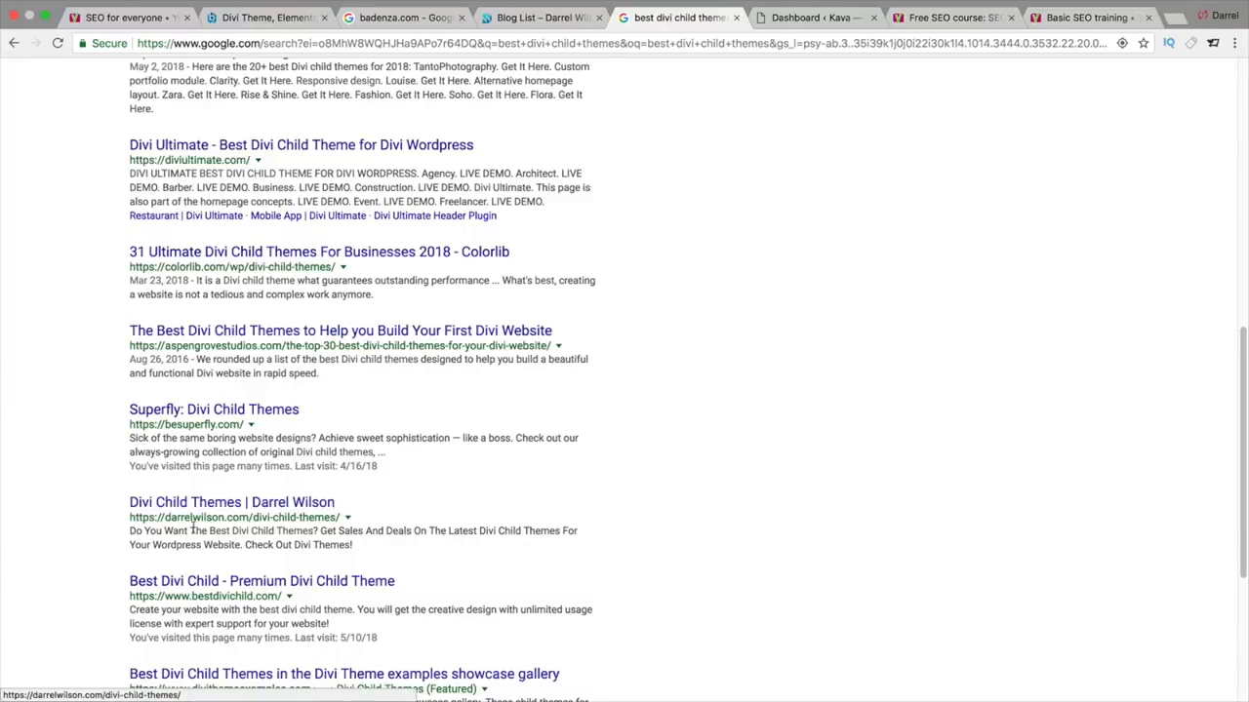
drag(179, 533, 351, 531)
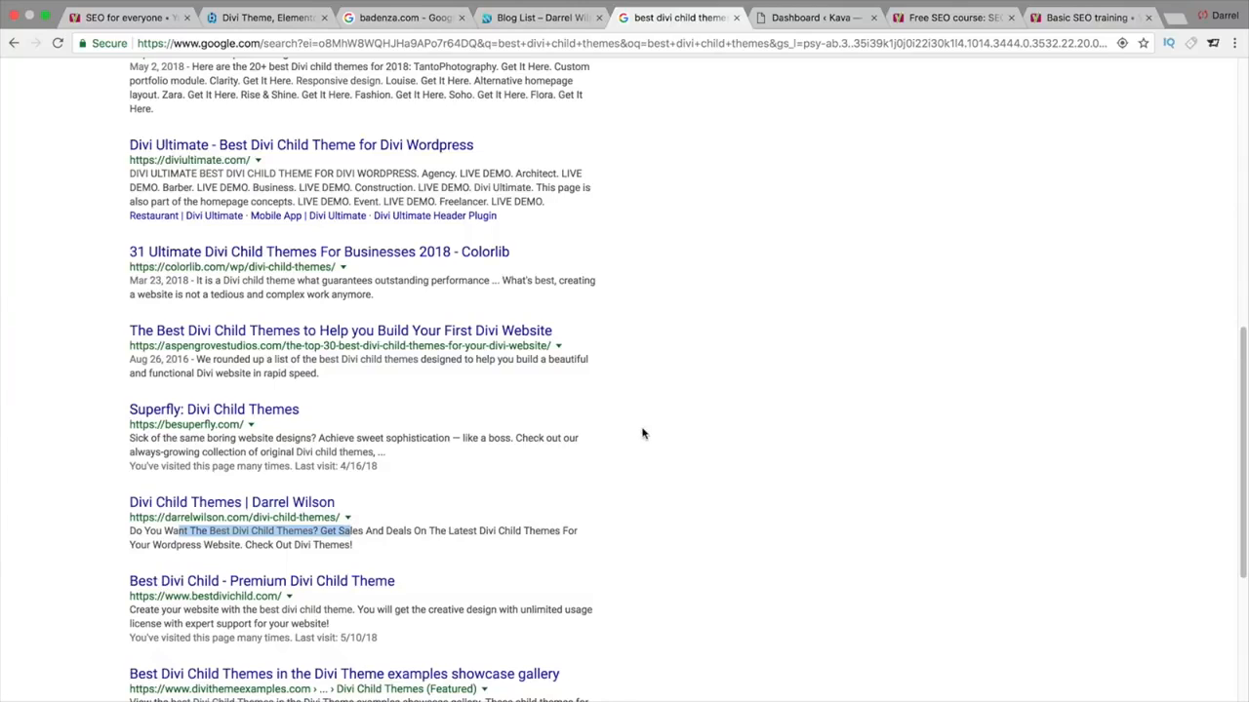
scroll(642, 433, up, 2)
scroll(642, 433, up, 10)
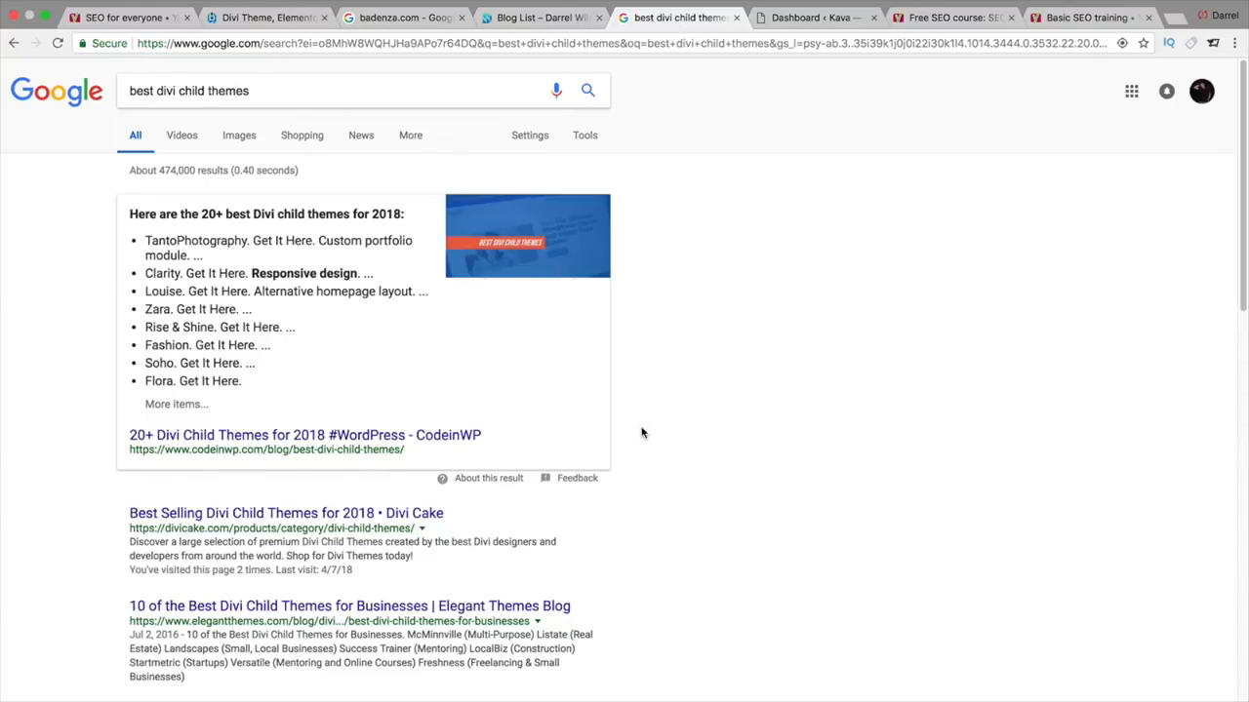
- Visit the Kava website from its WordPress dashboard and look through the homepage sections
click(790, 18)
click(58, 98)
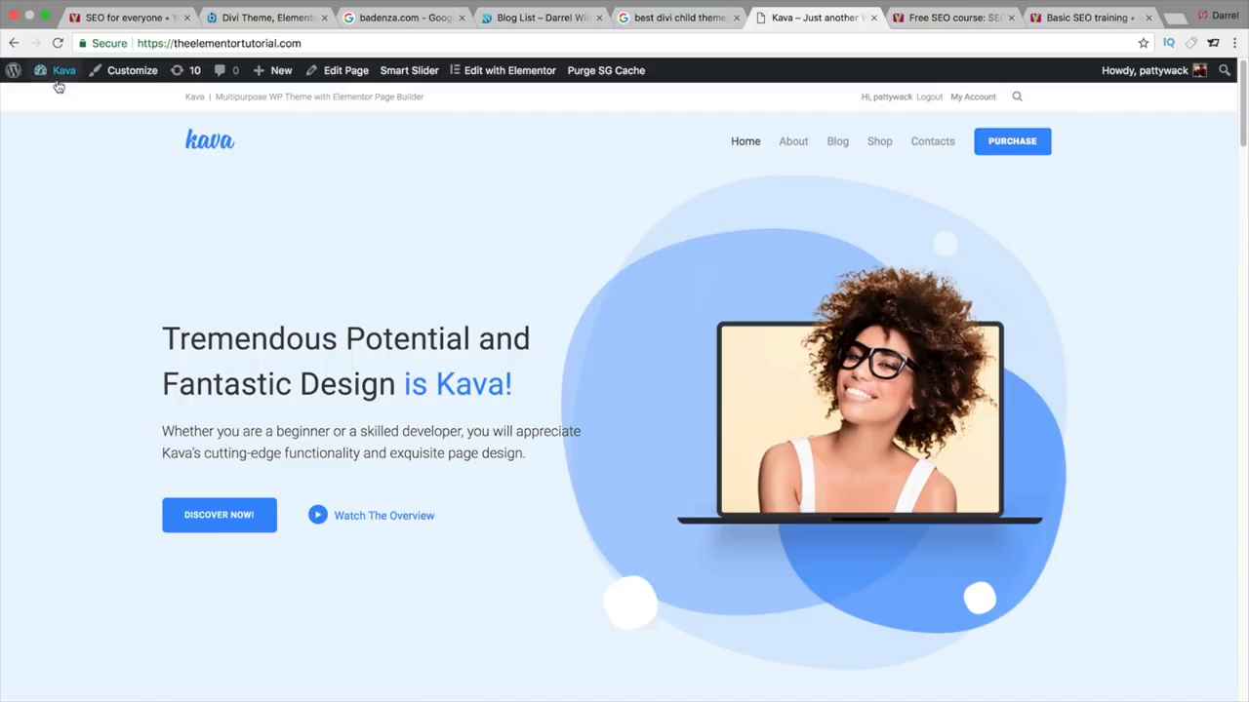
mouse_move(61, 71)
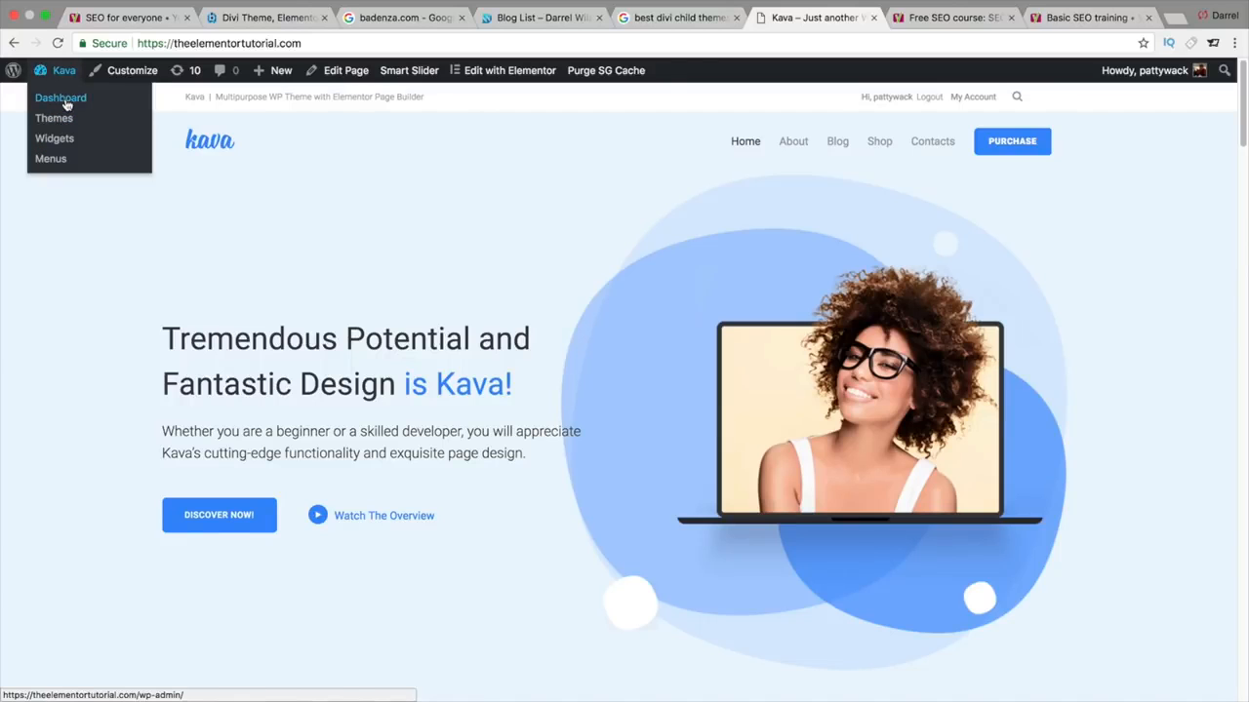
click(65, 102)
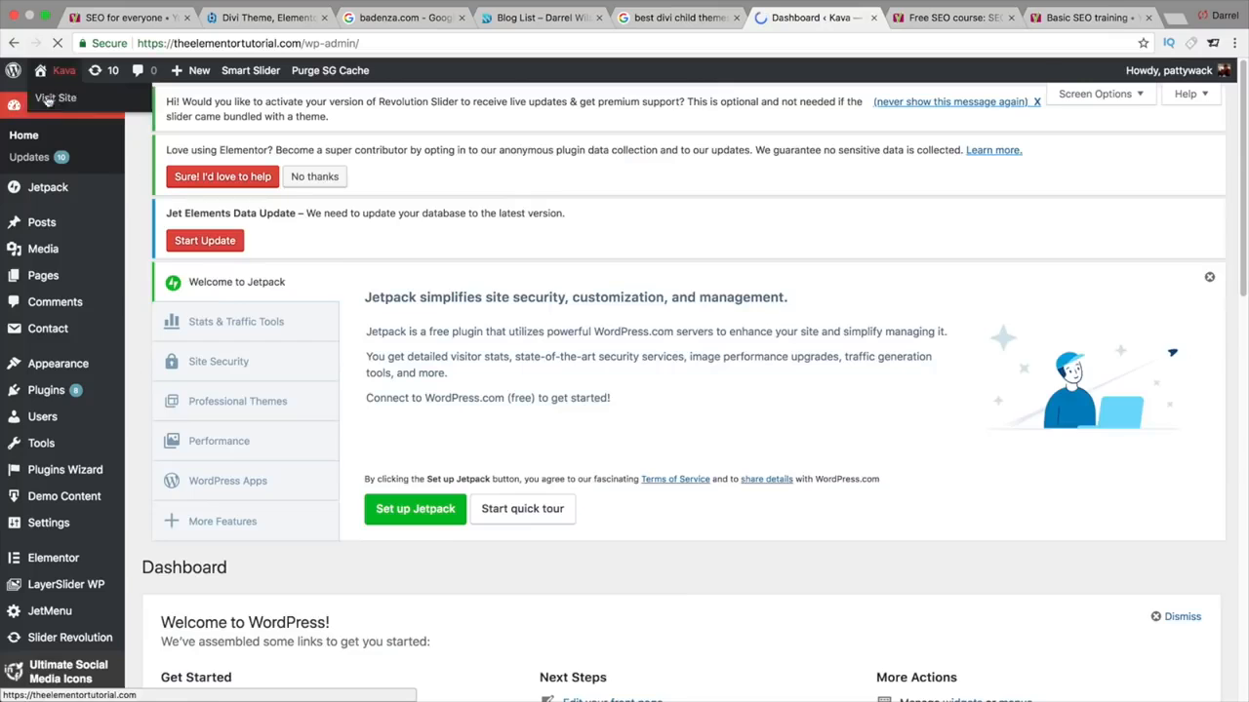
mouse_move(65, 73)
click(68, 96)
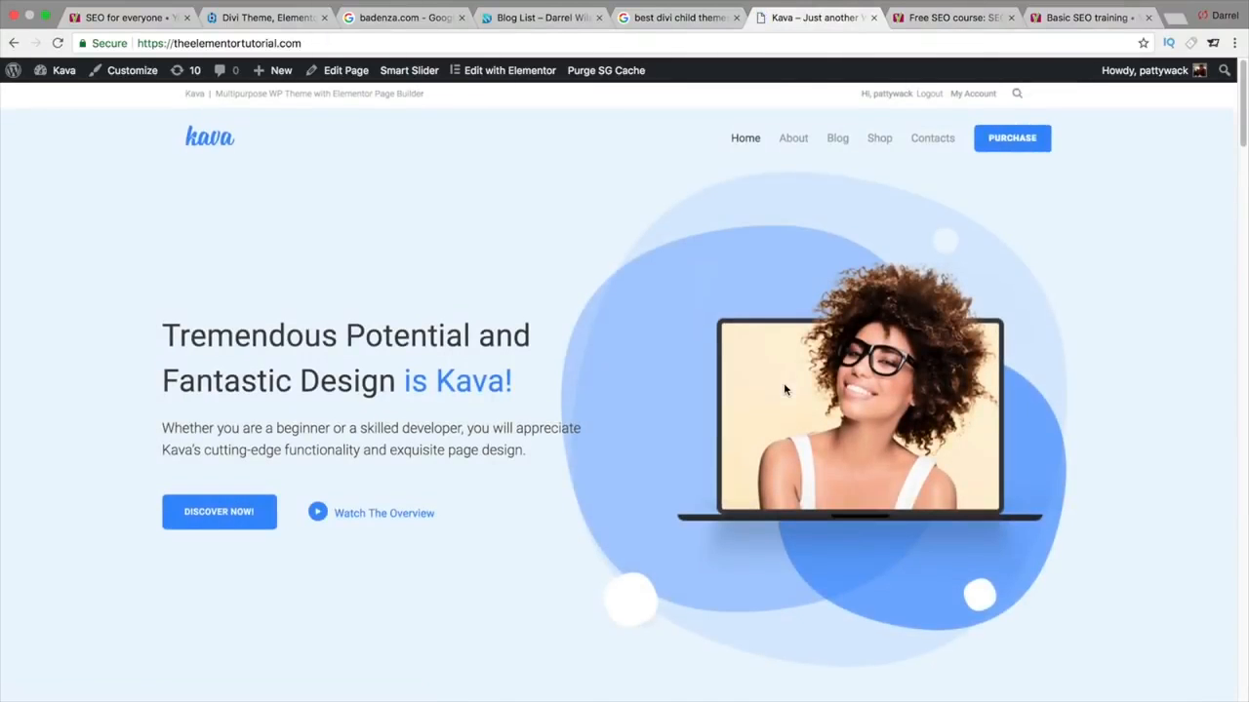
scroll(785, 389, down, 10)
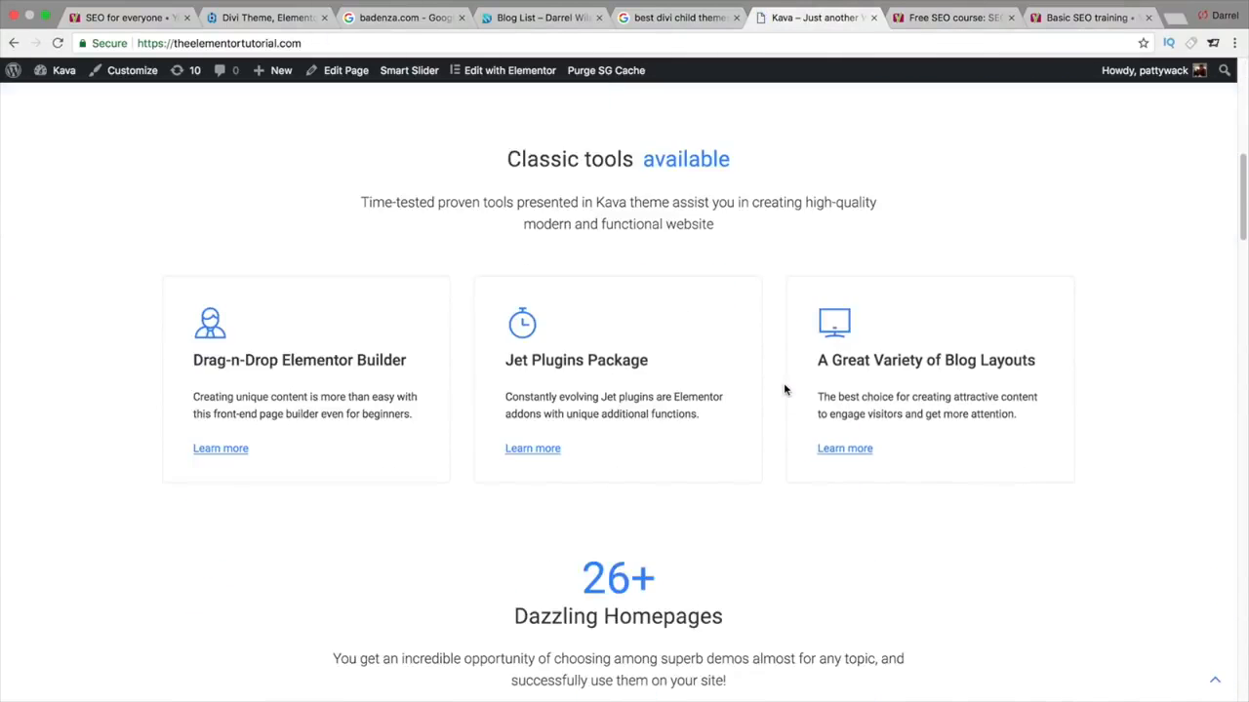
scroll(785, 390, down, 3)
drag(1239, 276, 1204, 111)
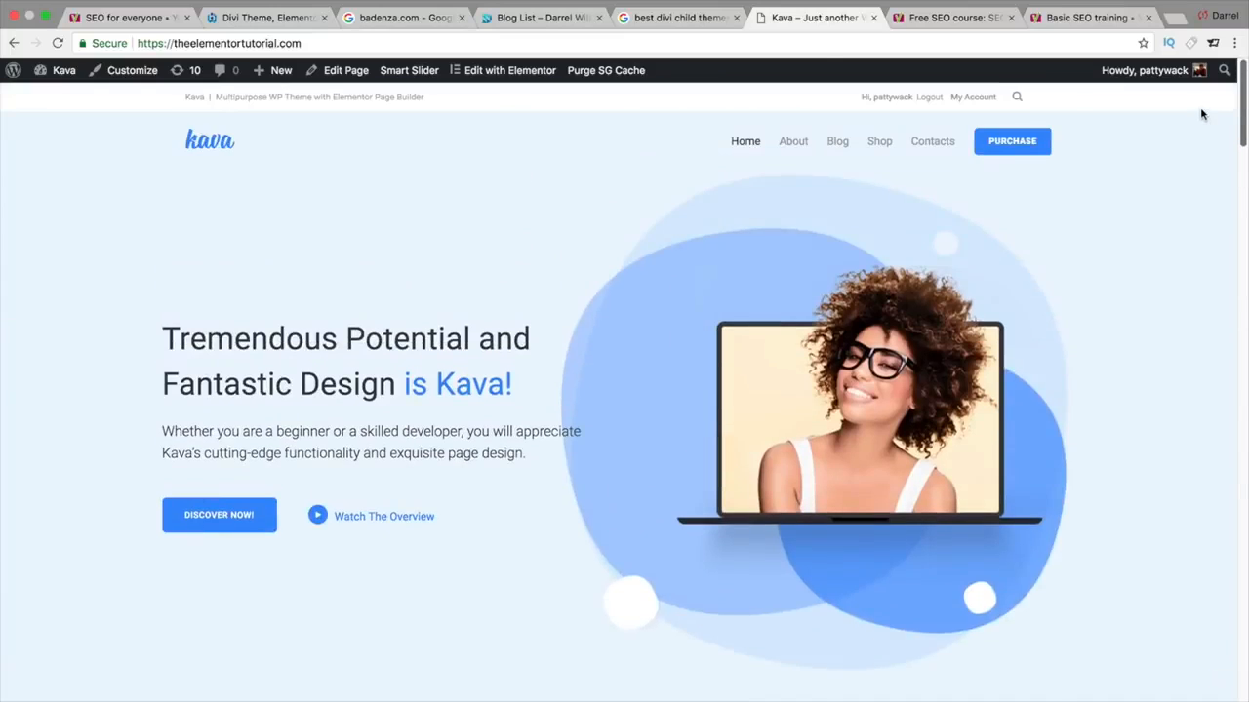
- Go to the Kava site's WordPress dashboard and search for "yoast" among the plugins available to add
mouse_move(60, 72)
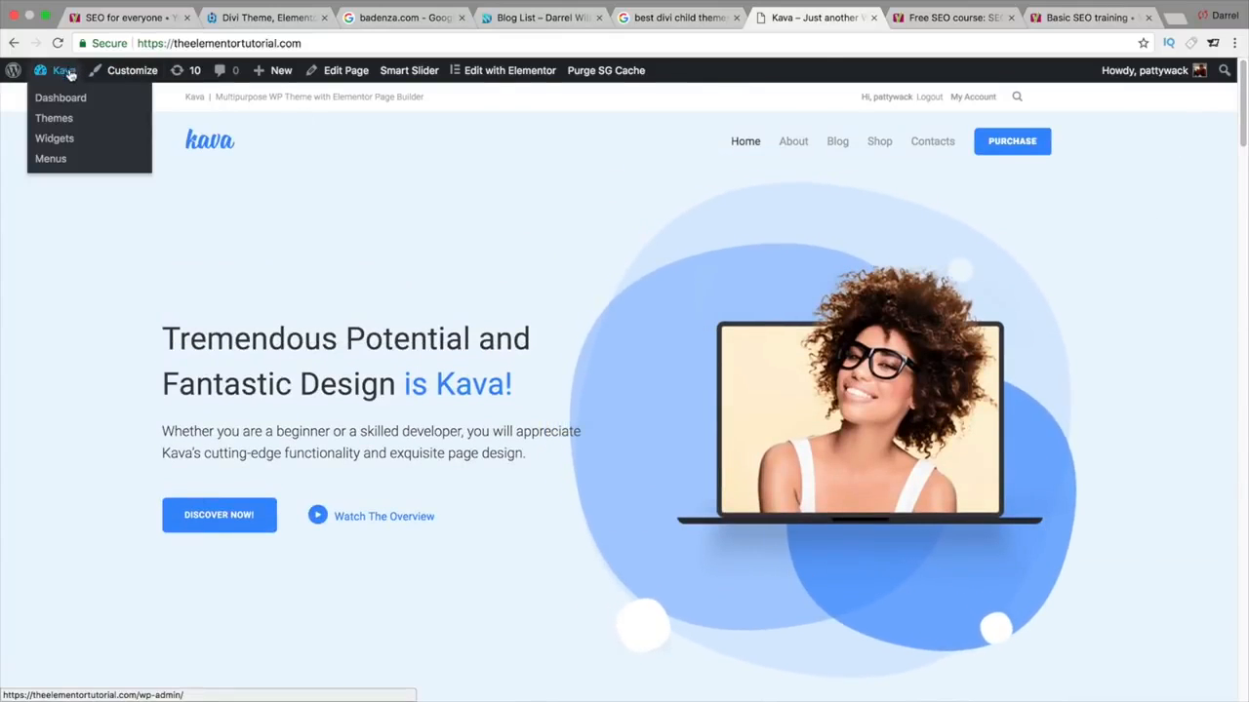
click(60, 100)
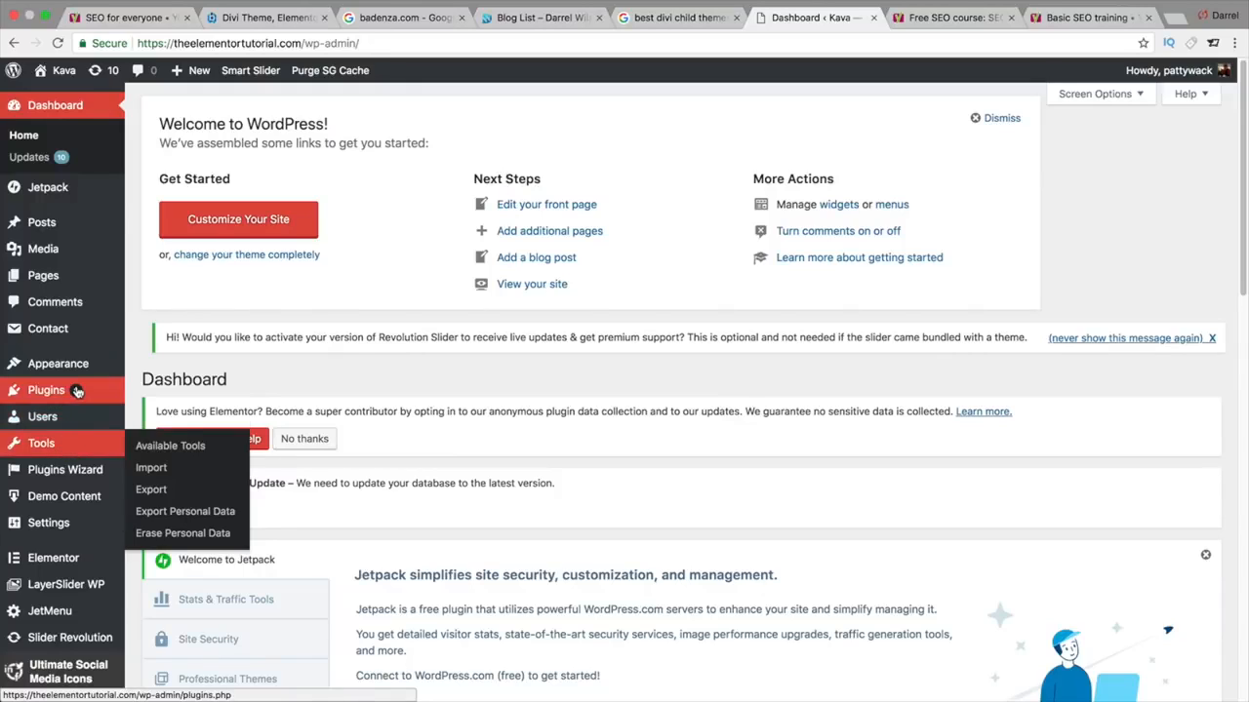
mouse_move(77, 391)
click(158, 416)
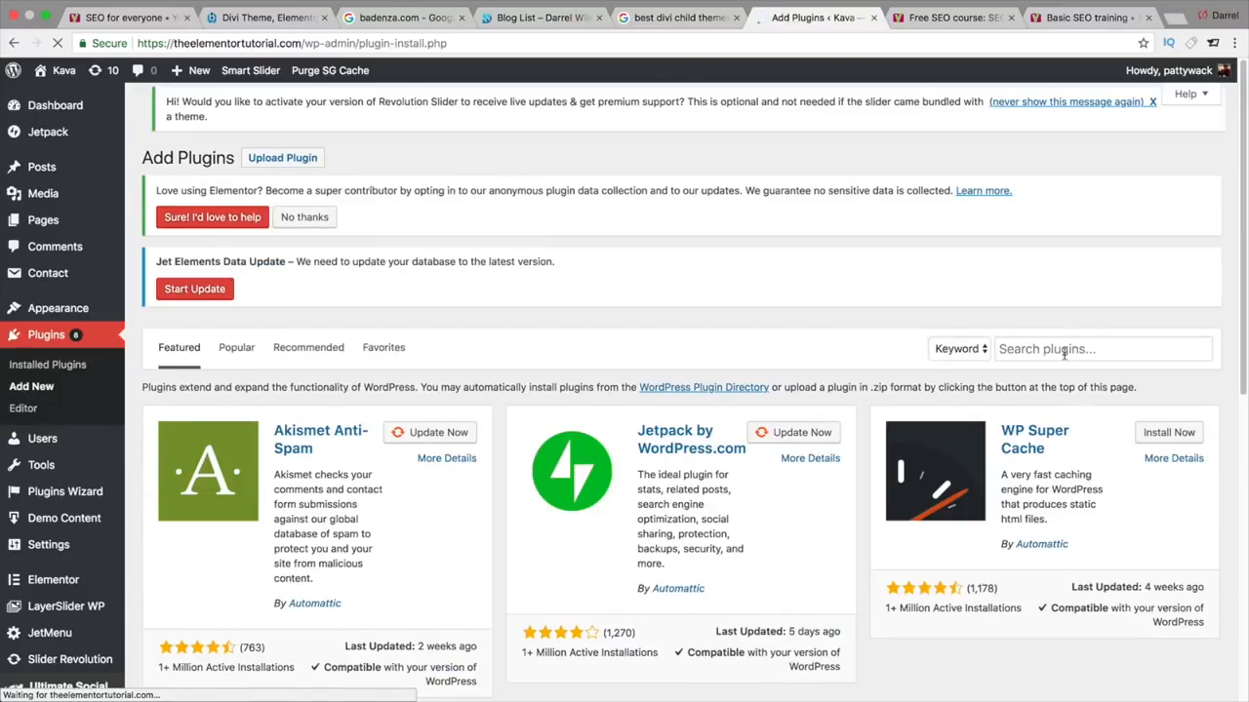
click(1067, 350)
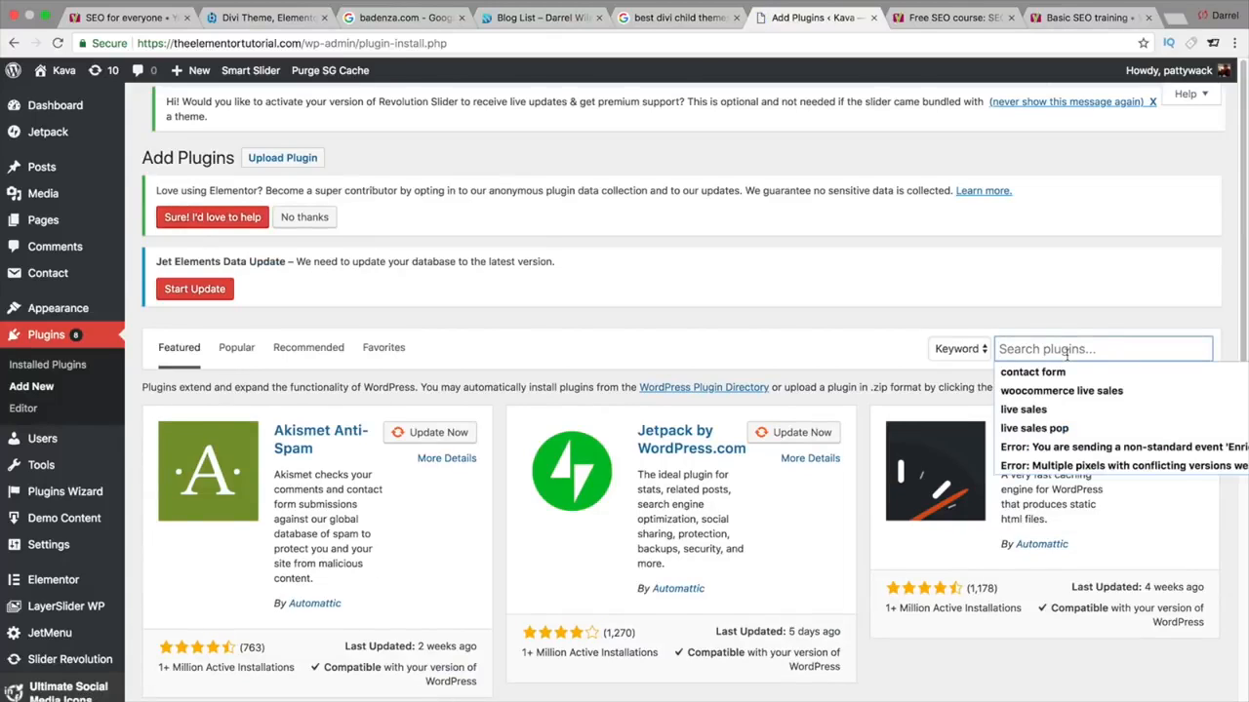
text(yoast)
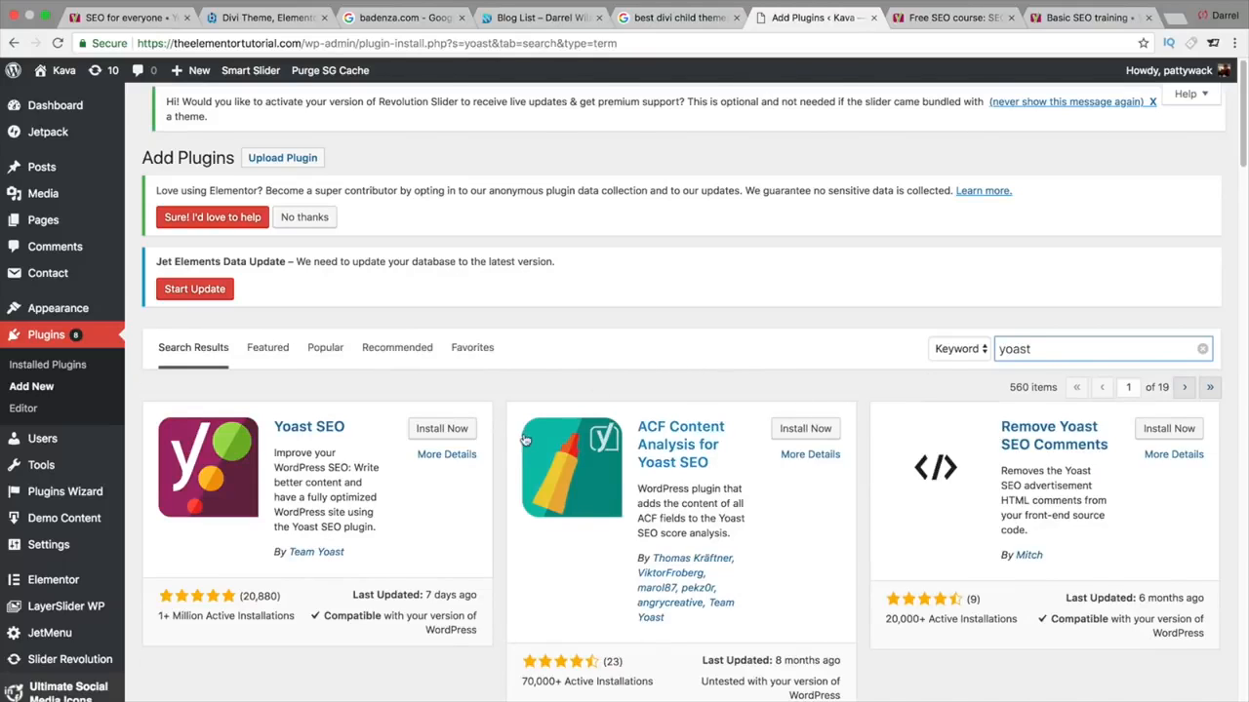
- Install and activate the Yoast SEO plugin
scroll(521, 434, down, 1)
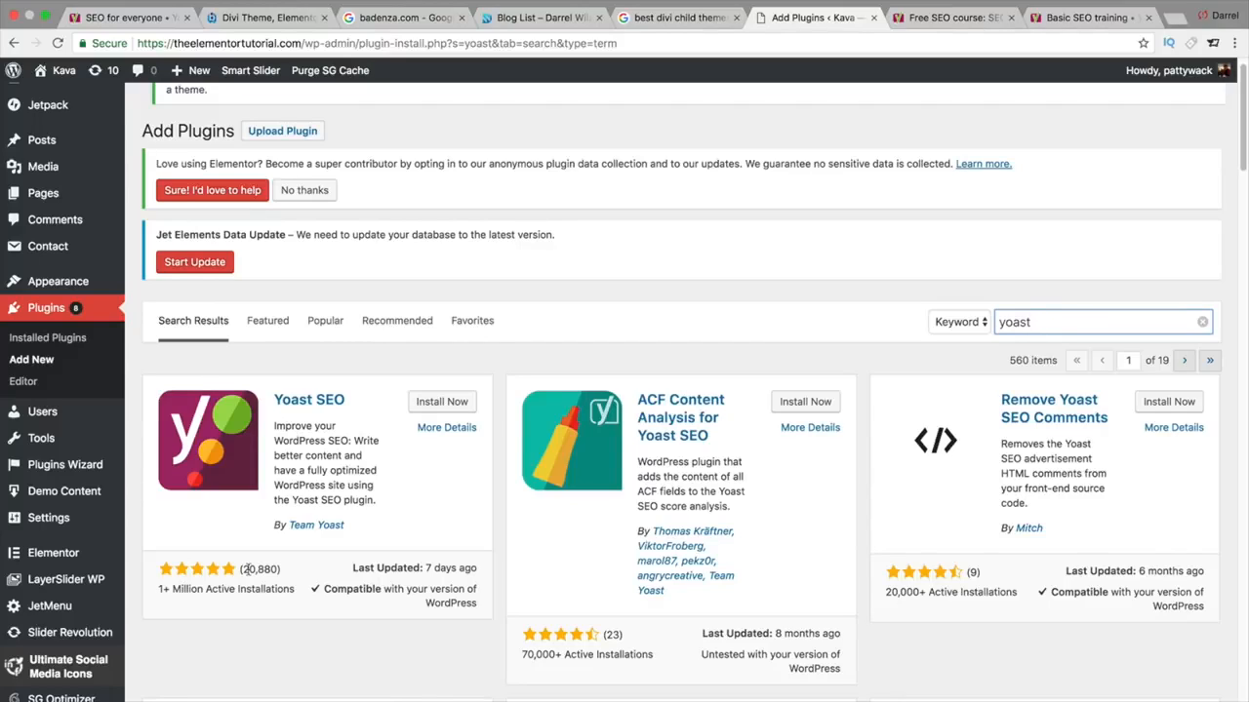
click(441, 403)
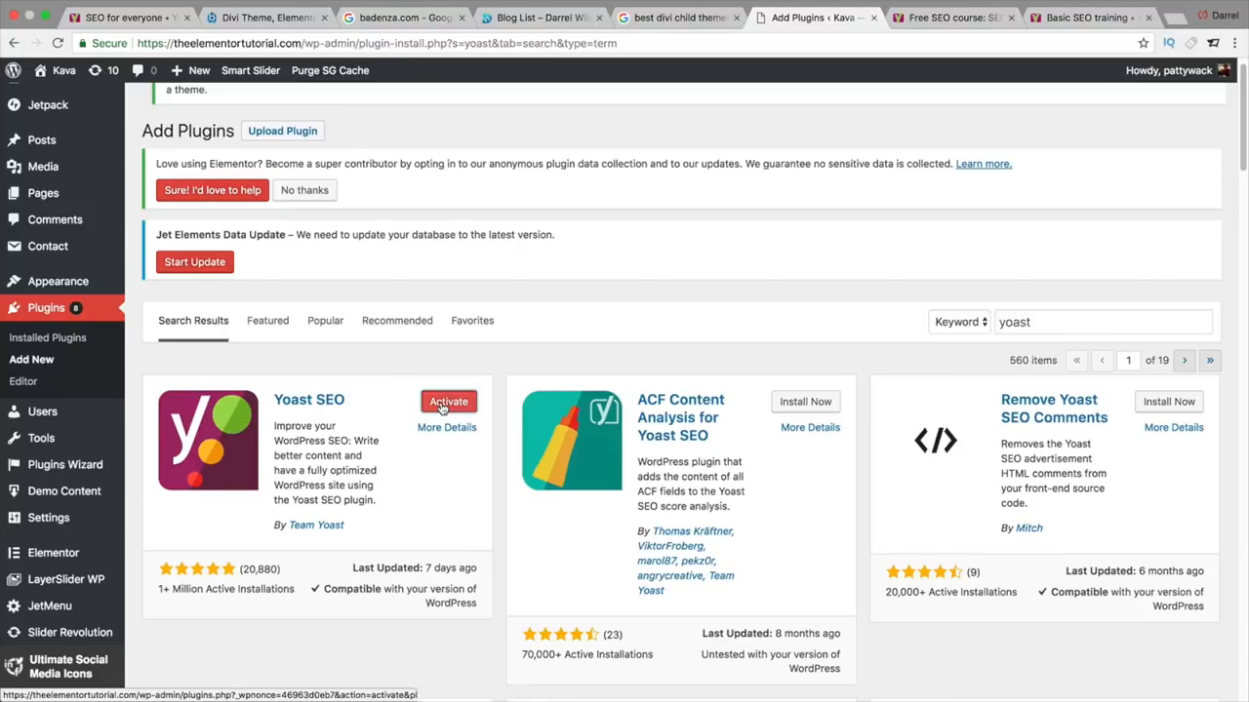
click(442, 408)
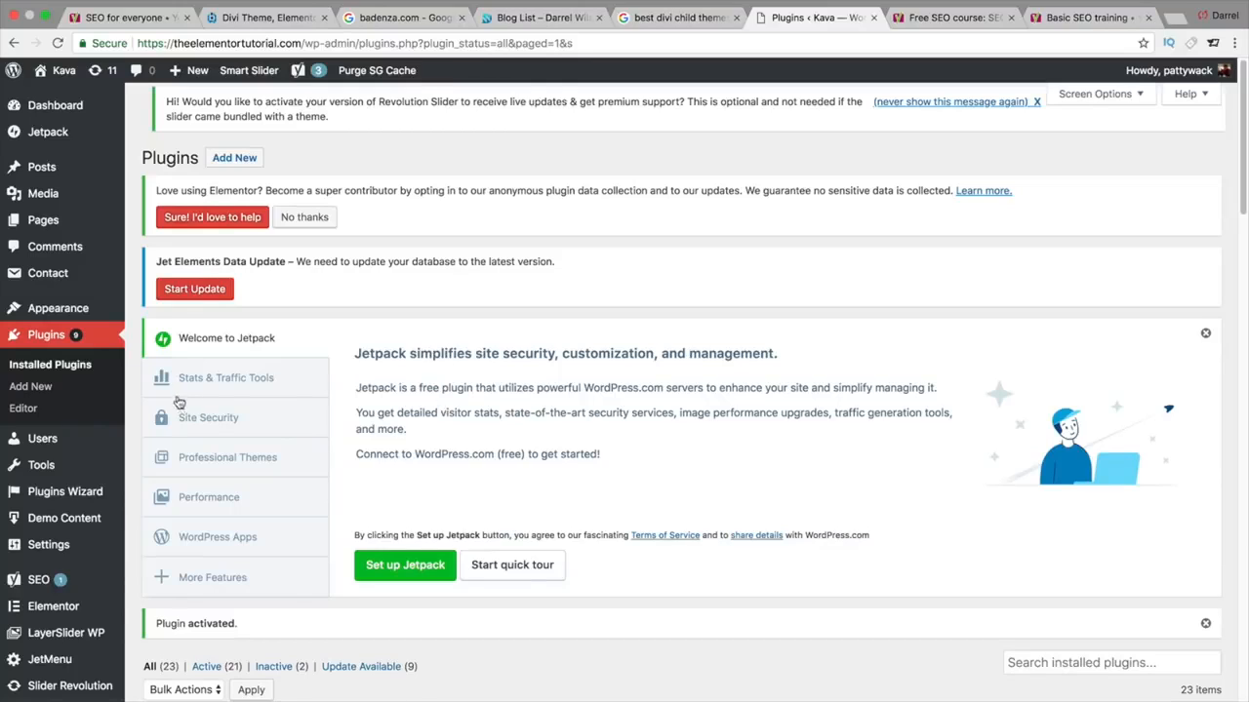
- Launch the Yoast SEO Configuration Wizard and choose to configure Yoast SEO in a few steps
mouse_move(295, 74)
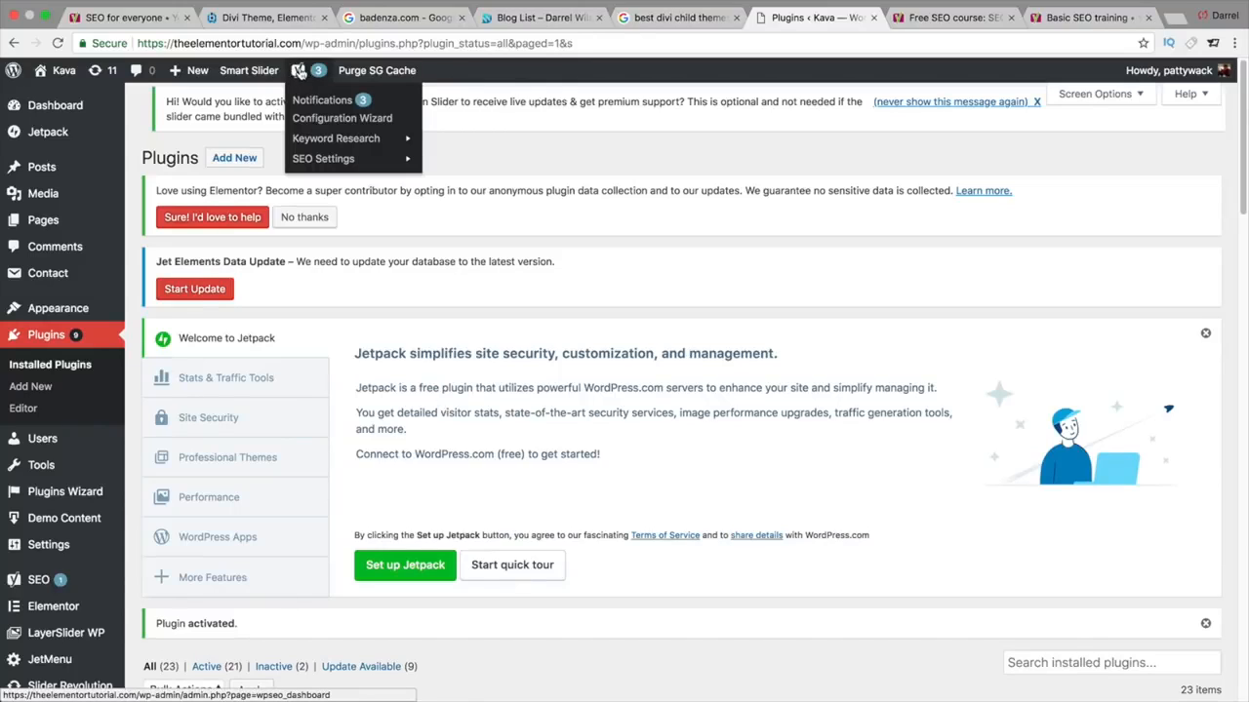
click(320, 119)
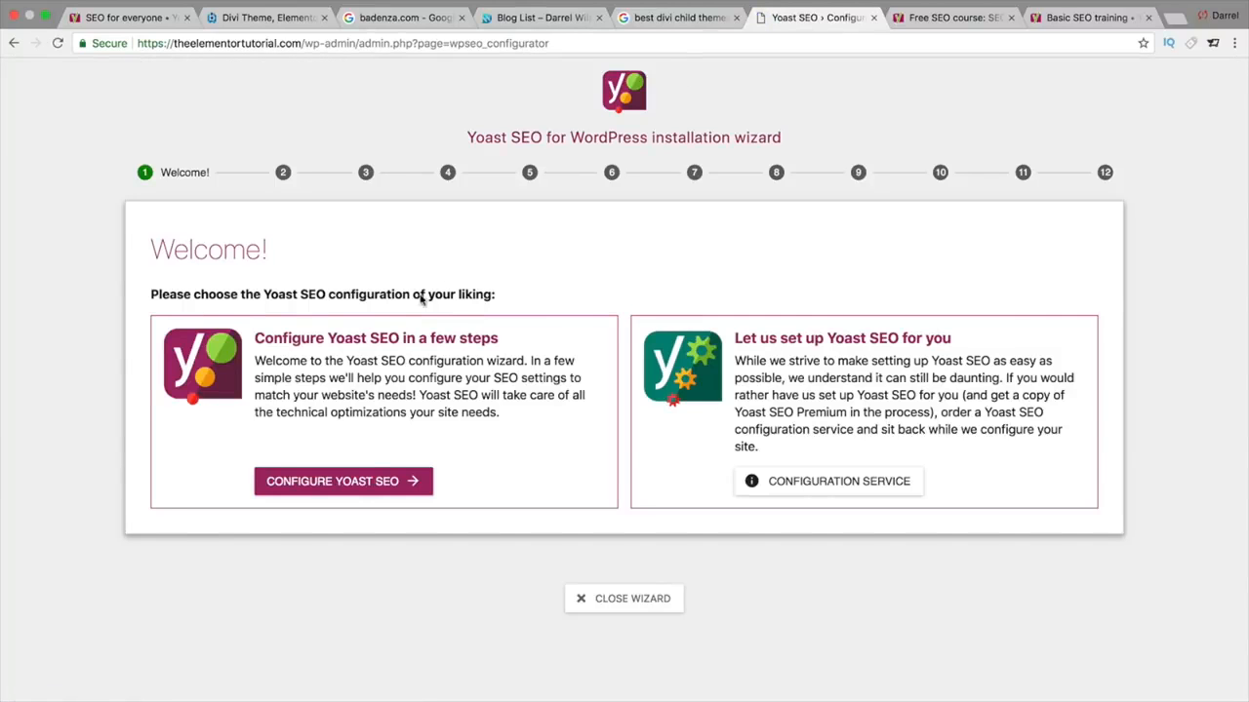
click(353, 485)
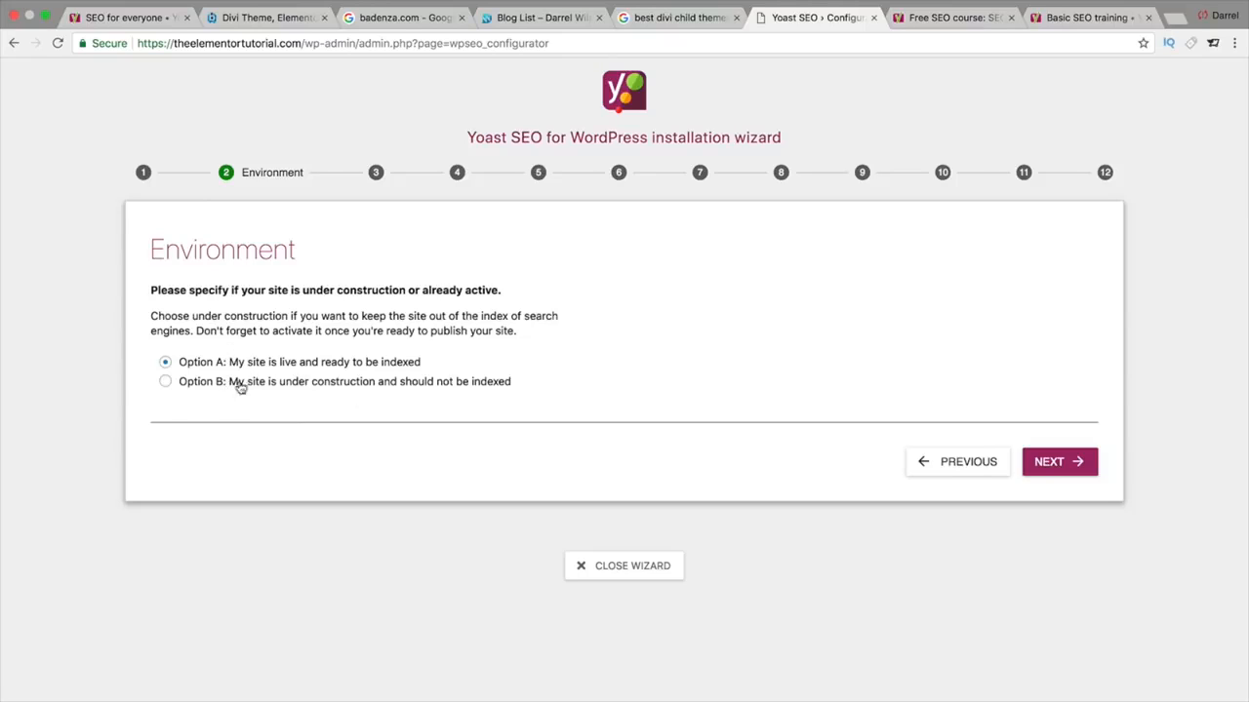
- Accept the environment as live and ready to be indexed, and set the site type to a corporation
click(1051, 467)
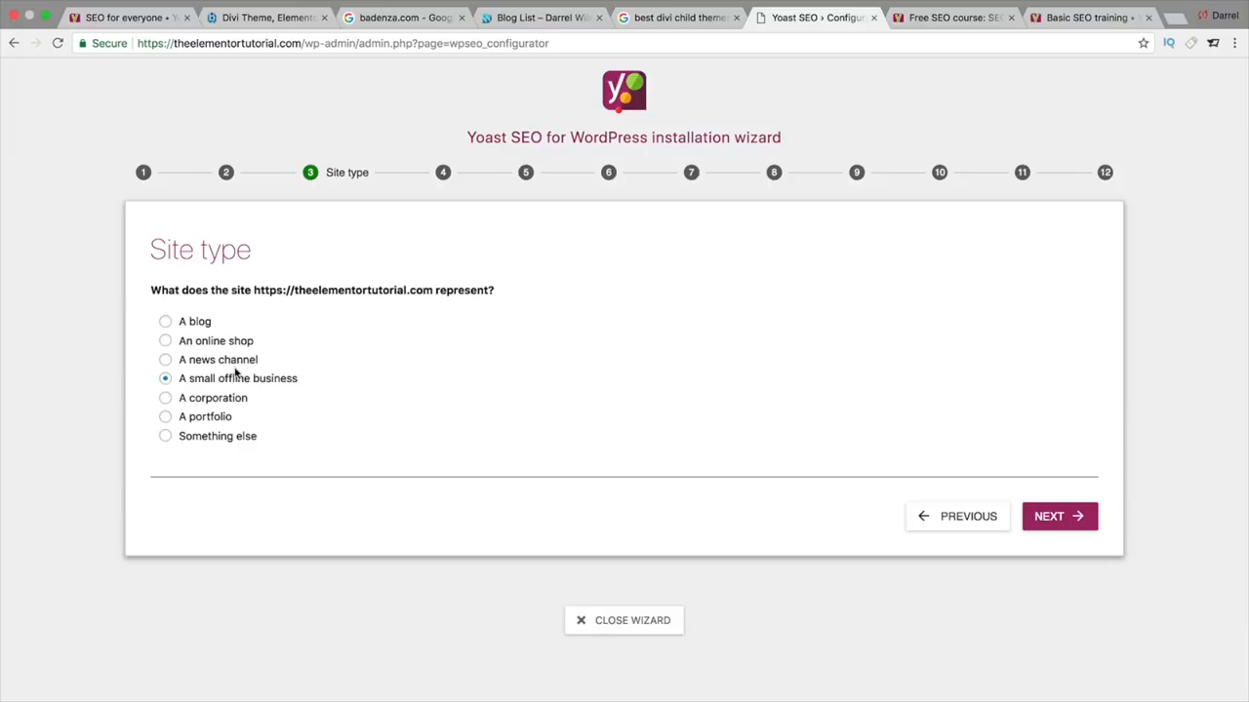
click(165, 398)
click(1071, 520)
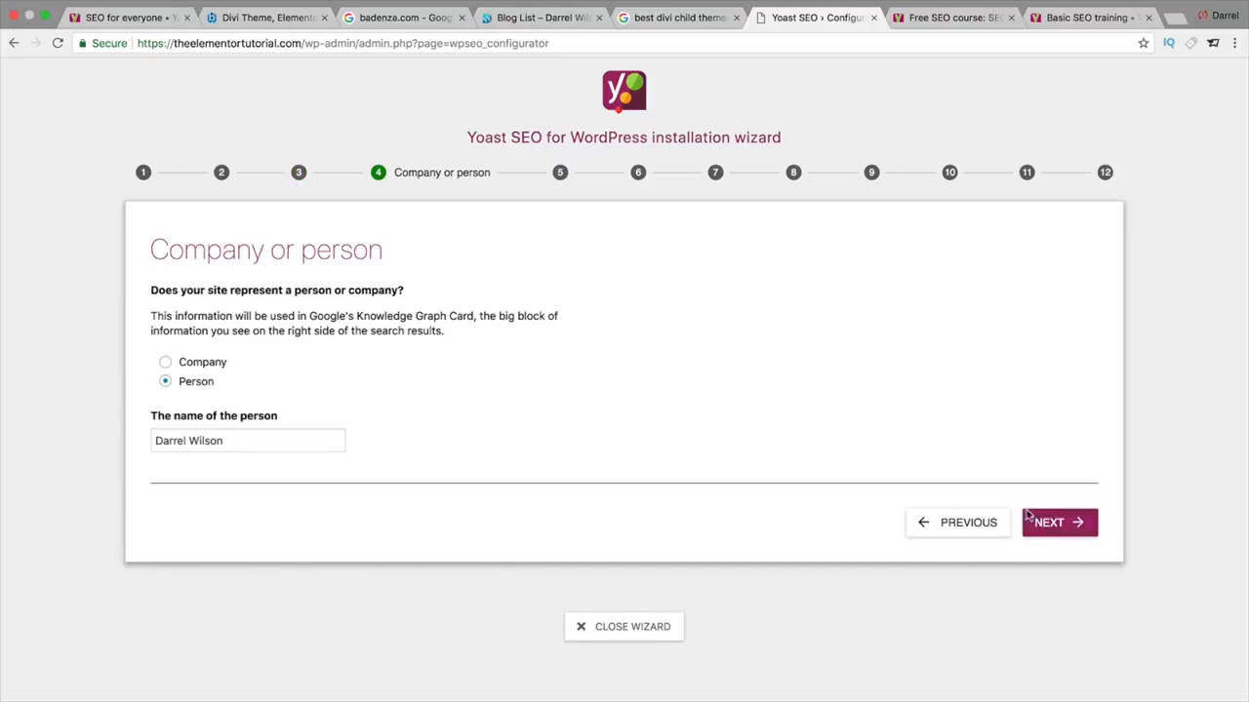
- Try the Company option to view its name and logo fields, and return the site representation to Person
click(200, 364)
click(199, 383)
click(207, 367)
click(238, 438)
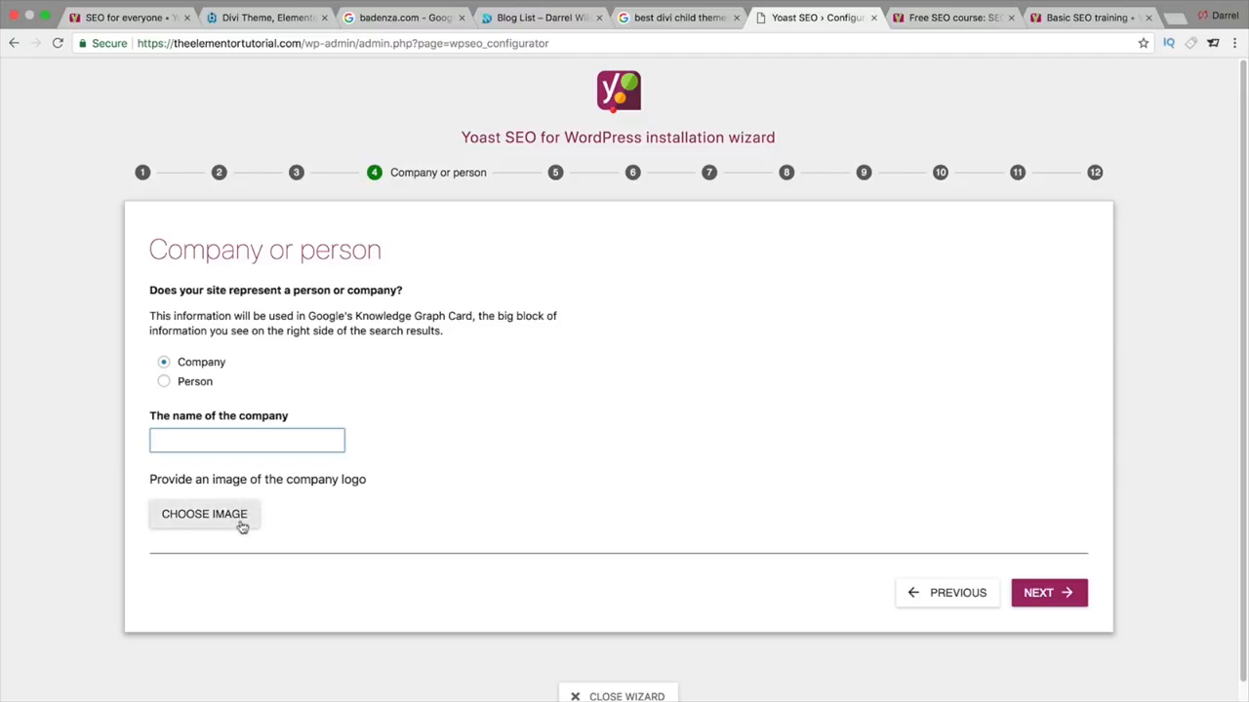
click(164, 383)
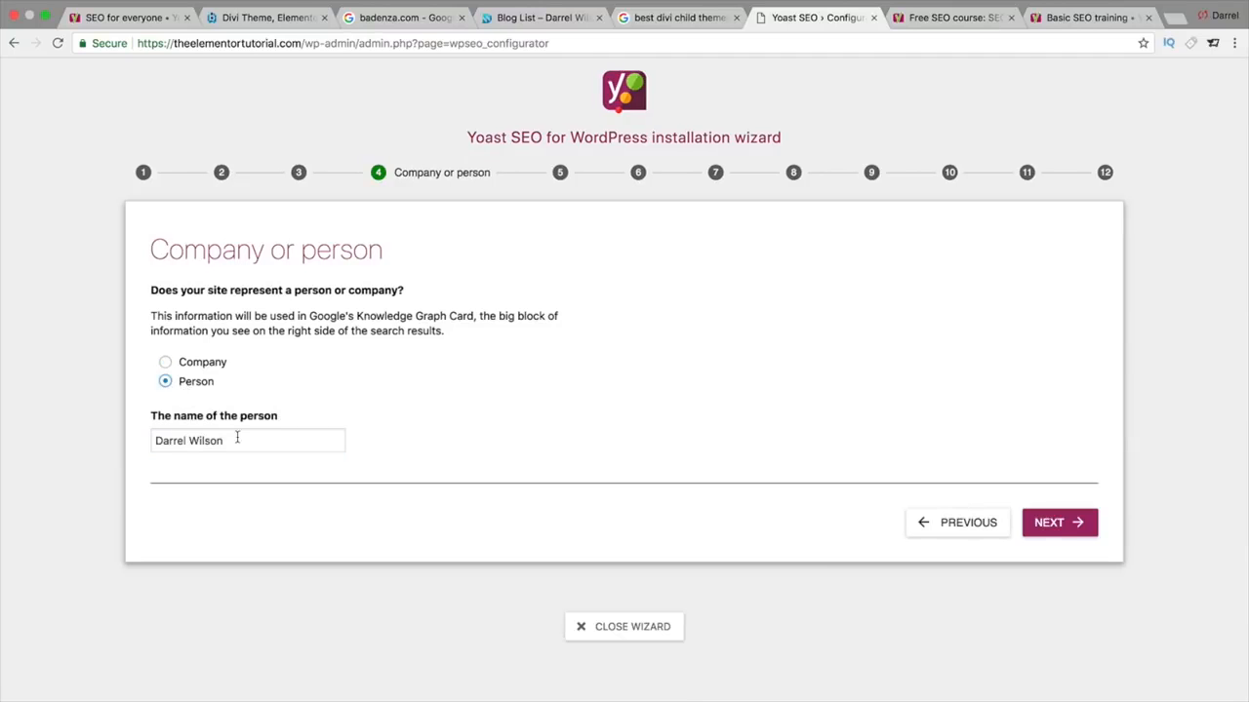
- Accept the filled-in person's name and leave all social profile fields blank, continuing to the search engine visibility settings
drag(237, 441, 134, 445)
click(1064, 521)
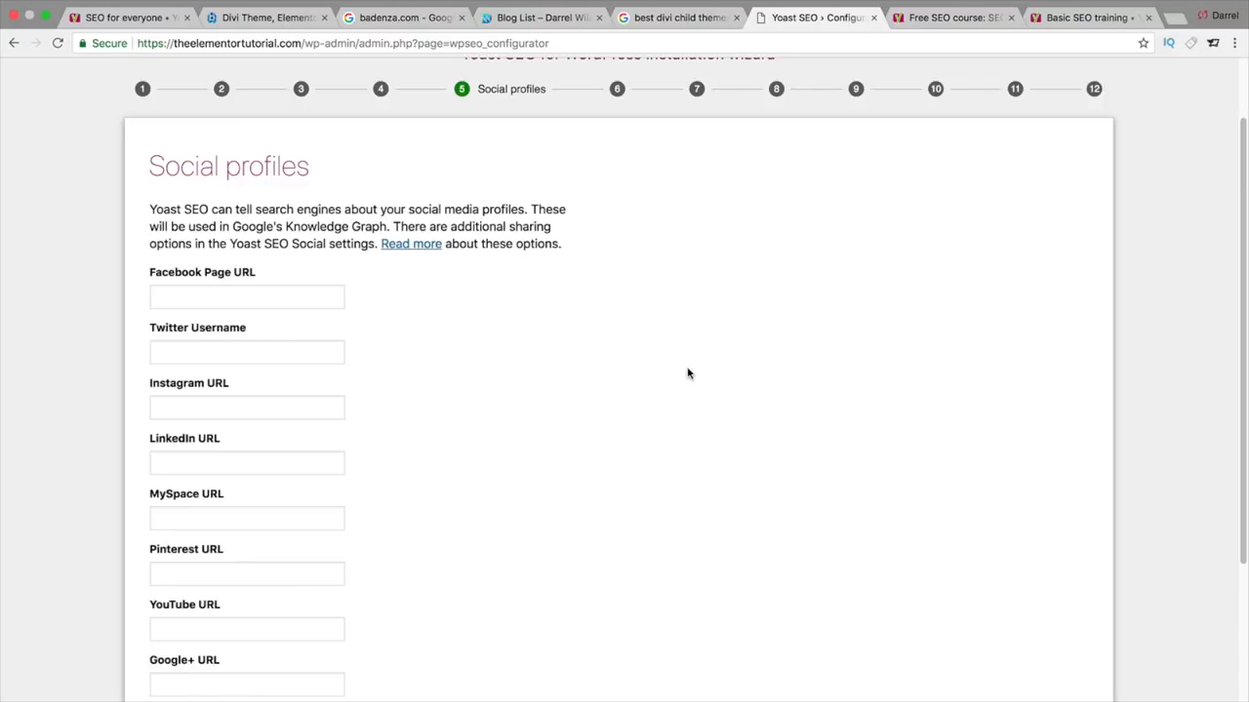
click(292, 298)
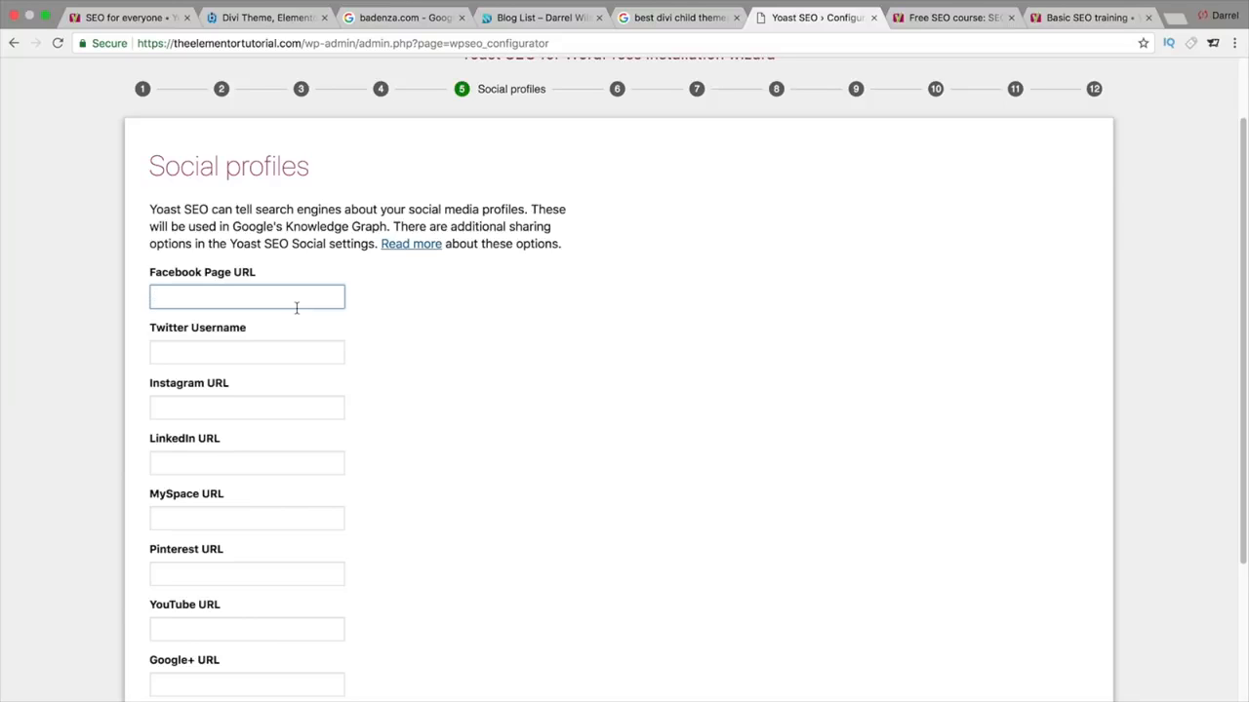
scroll(297, 308, down, 1)
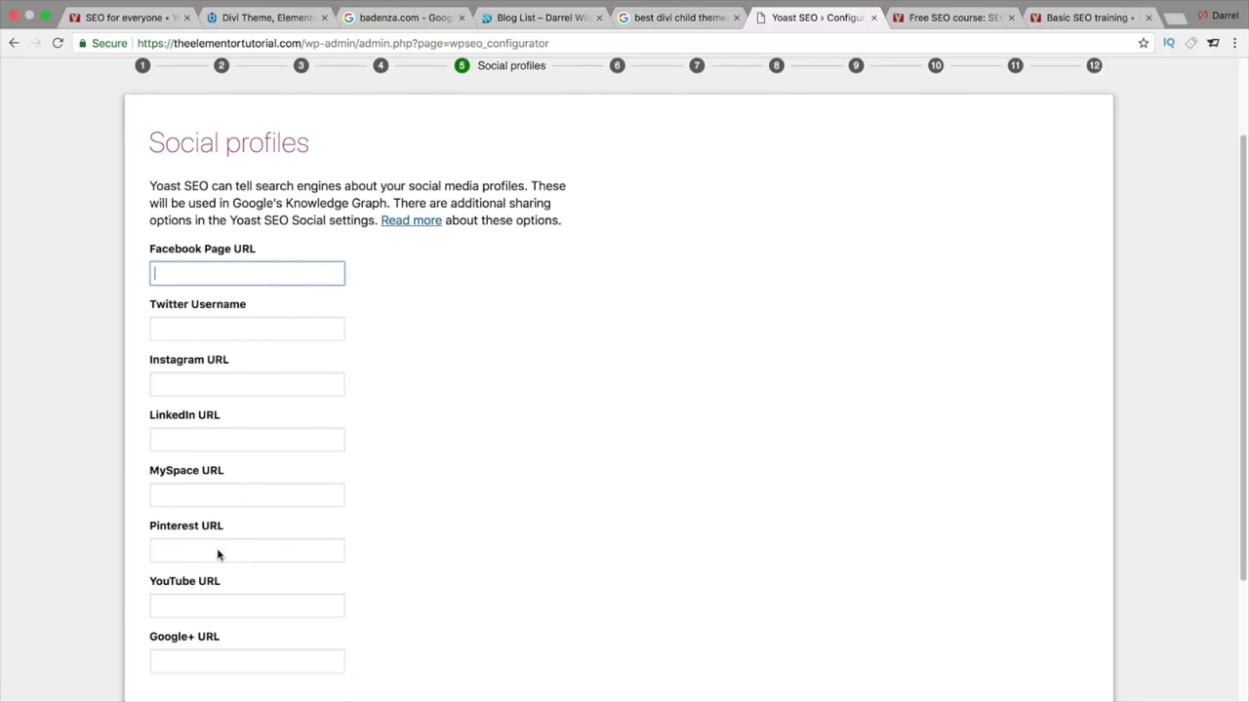
scroll(301, 501, down, 2)
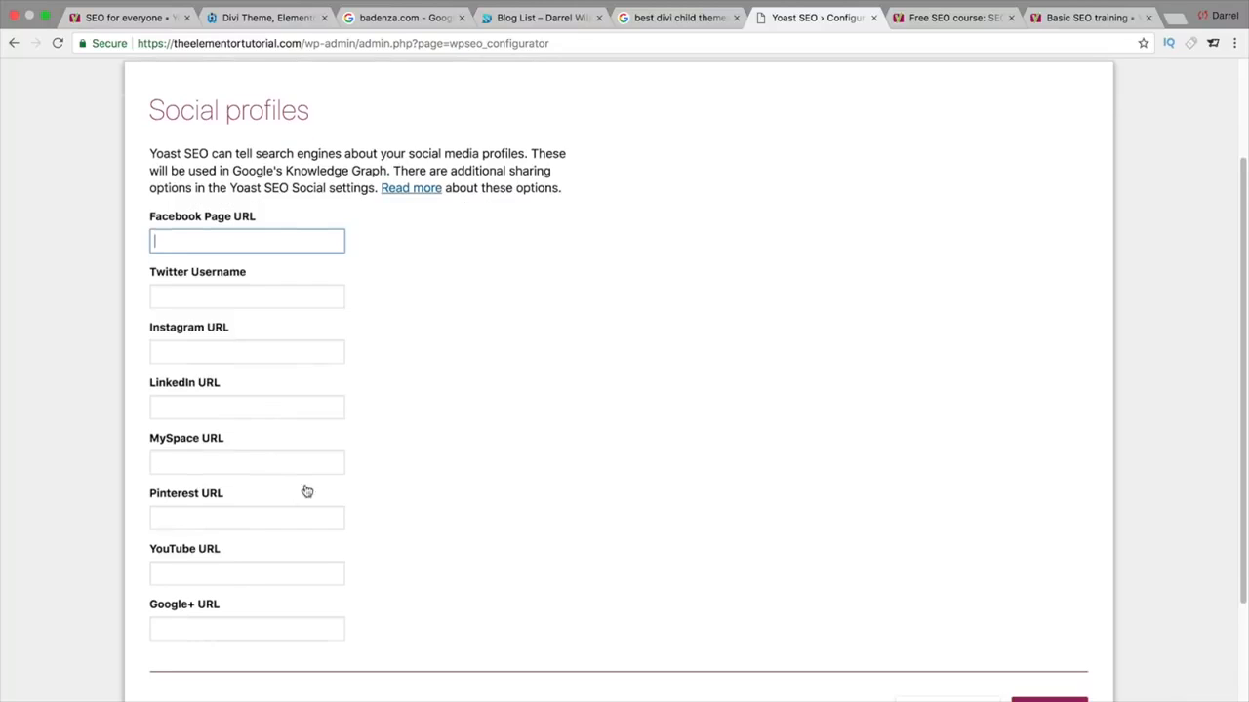
scroll(307, 477, up, 1)
scroll(780, 626, down, 1)
click(1036, 694)
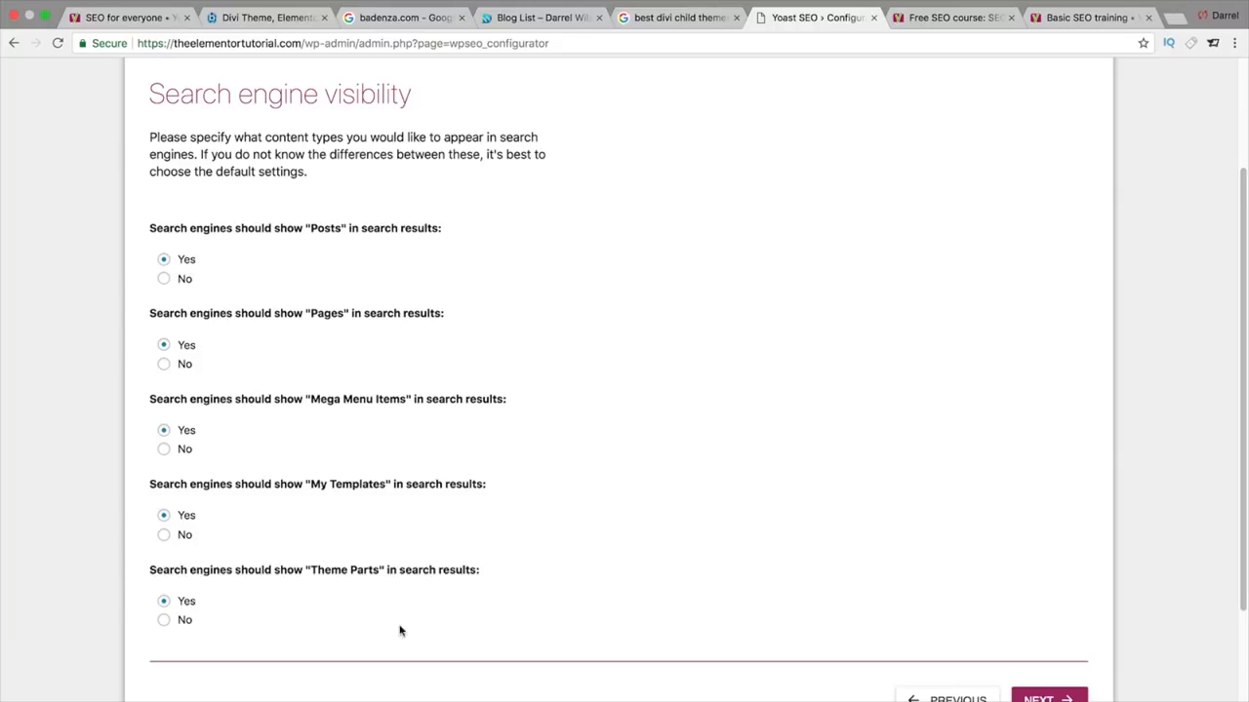
- Keep Posts, Pages, Mega Menu Items, My Templates and Theme Parts set to Yes for search results and continue
scroll(441, 623, down, 1)
drag(455, 480, 252, 478)
drag(401, 565, 298, 570)
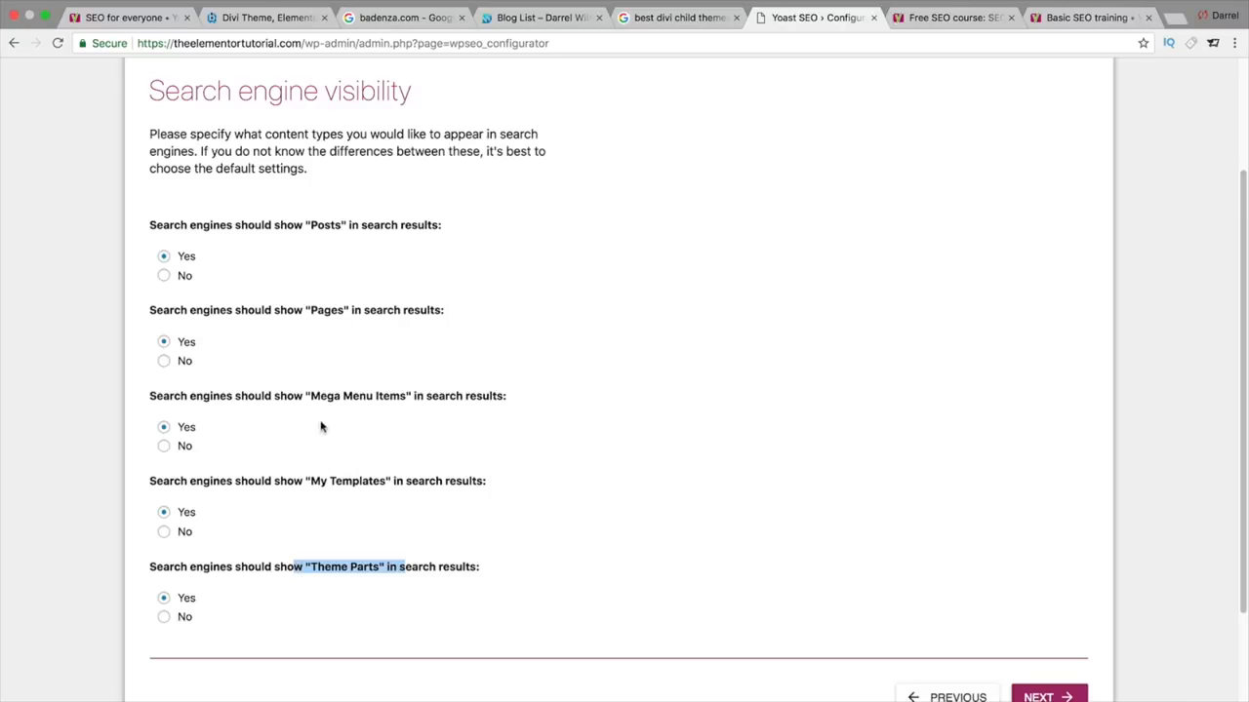
scroll(345, 465, down, 2)
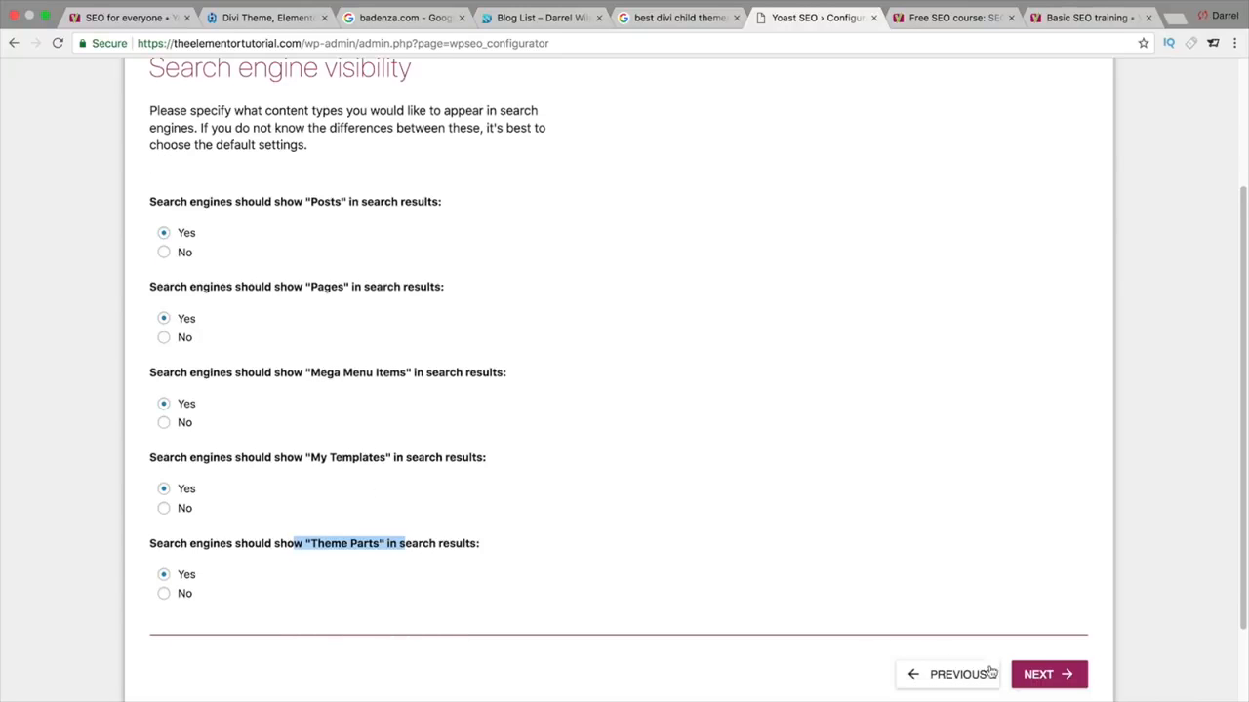
click(1049, 681)
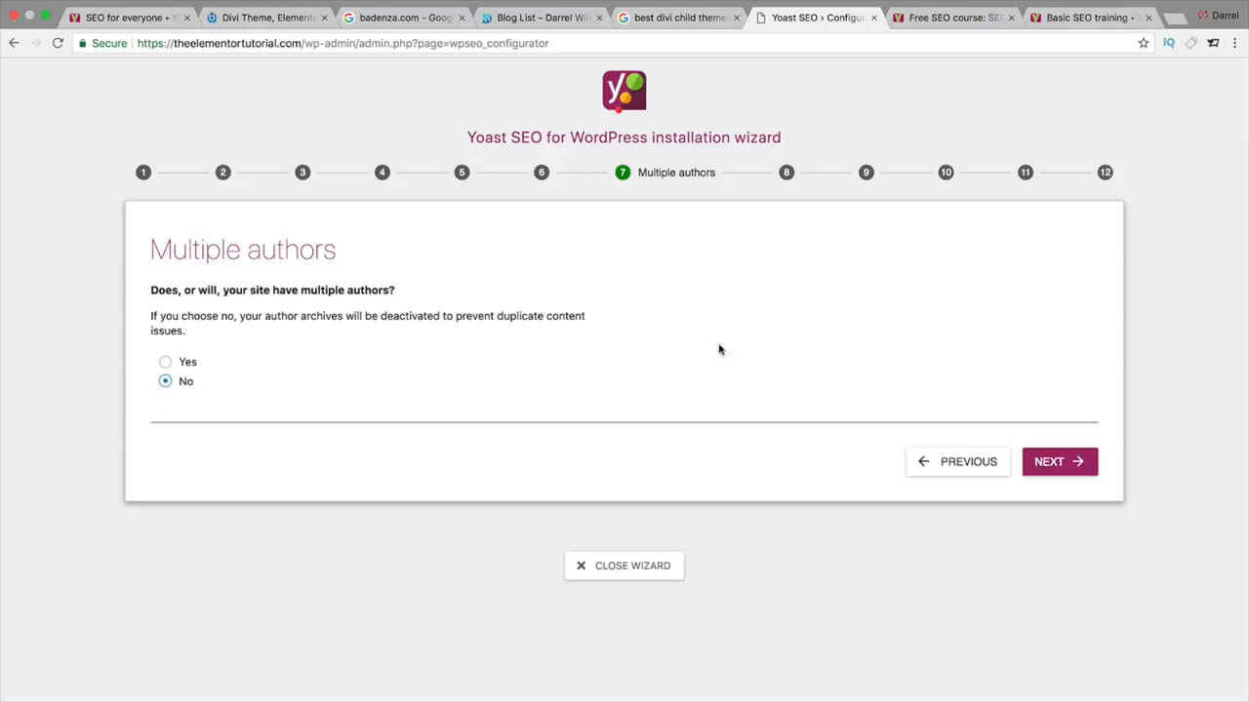
- Keep multiple authors set to No and pass the Google Search Console page without reauthenticating
click(1065, 462)
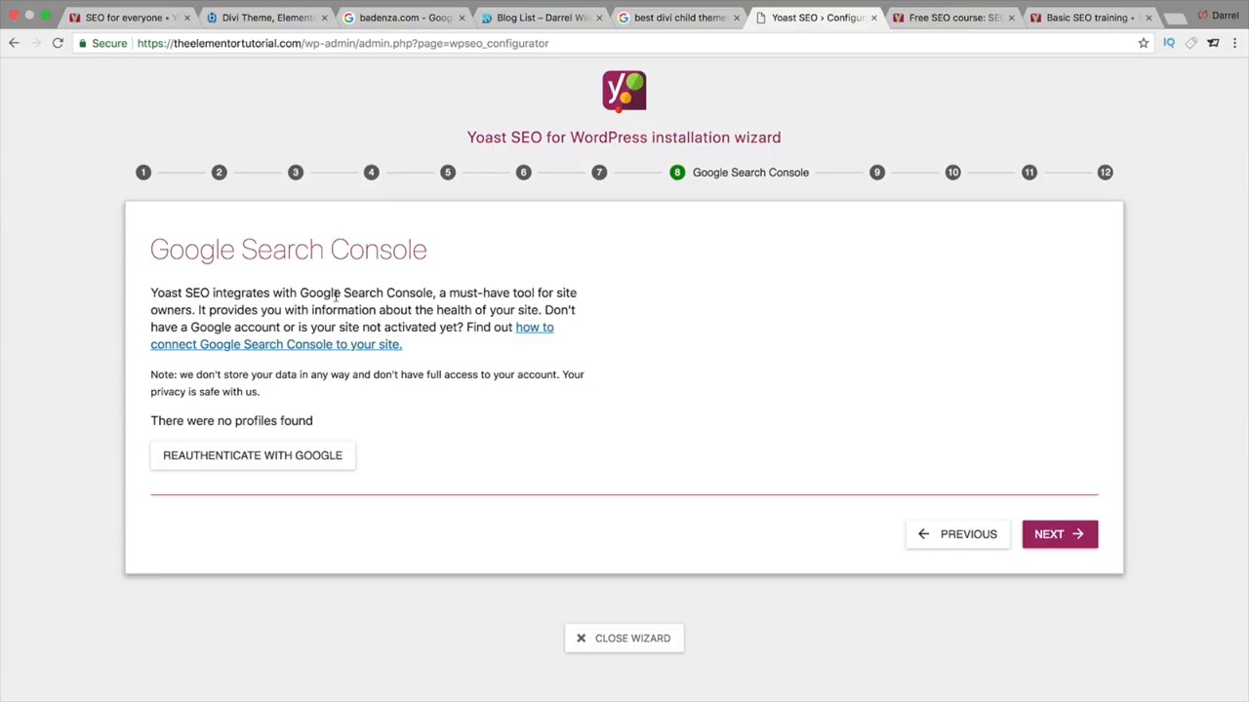
drag(440, 256, 171, 249)
click(482, 240)
click(1059, 544)
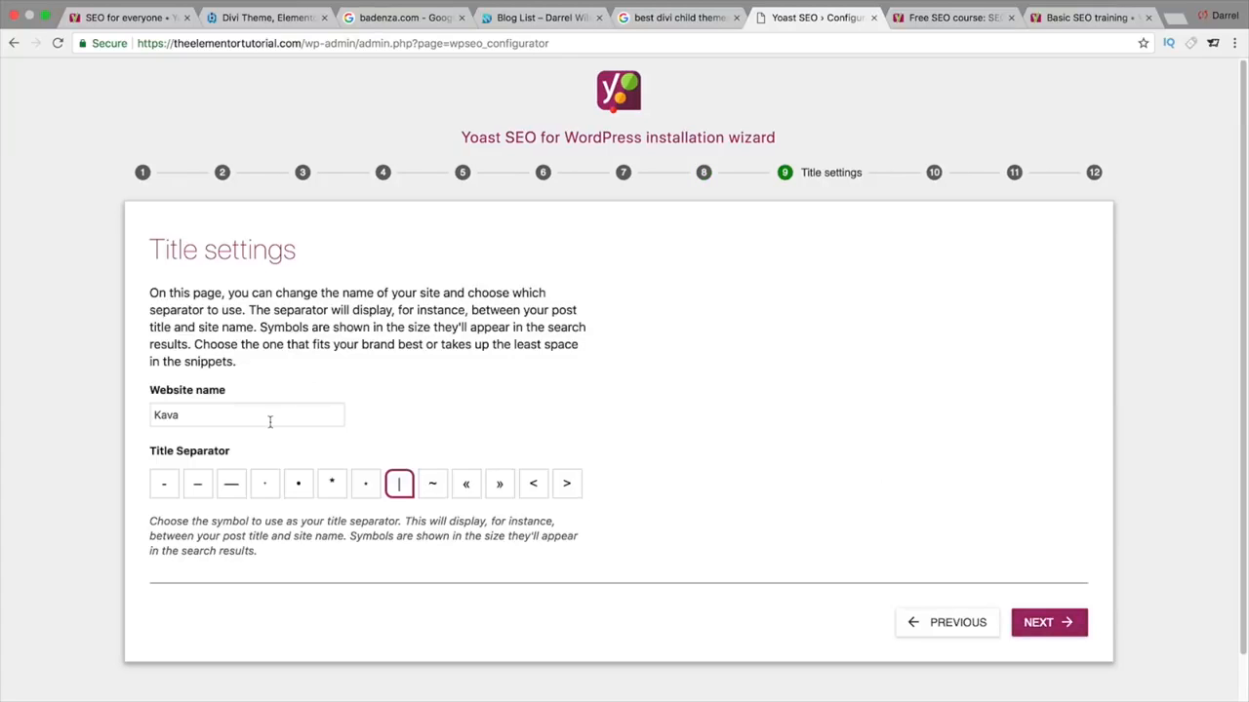
- Compare separators in the Google search results, and accept the website name Kava with the | title separator
drag(269, 420, 156, 420)
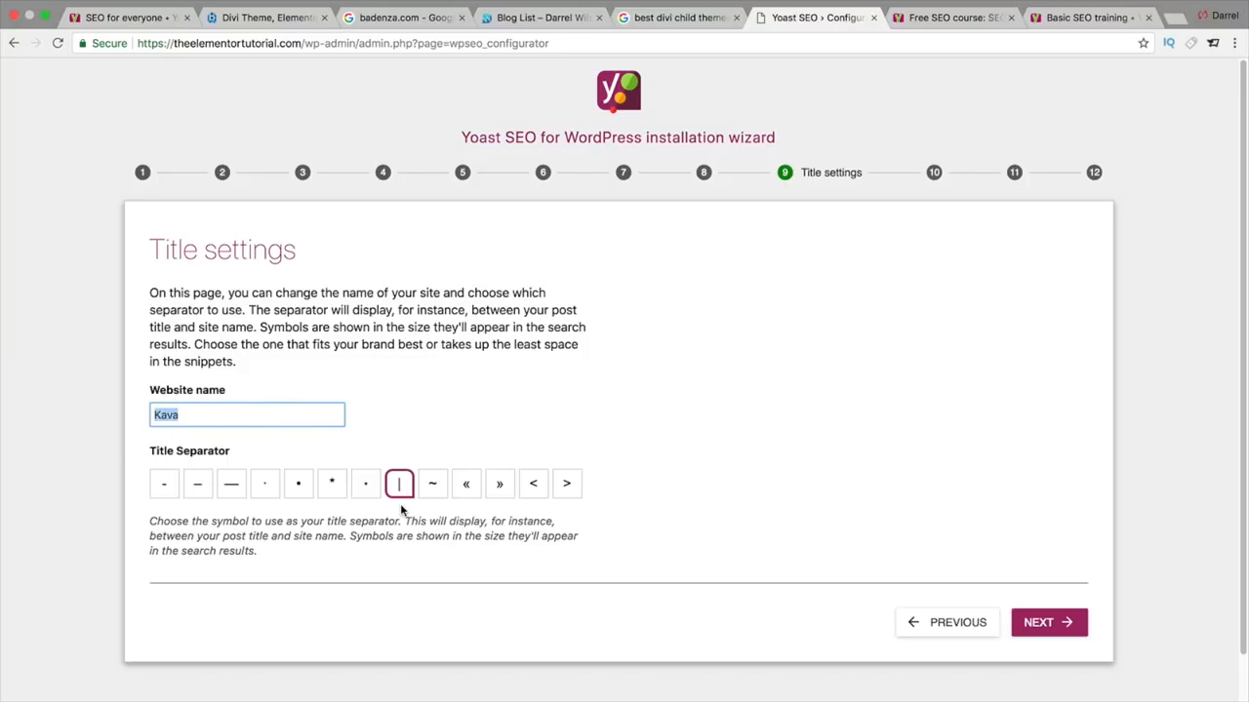
click(530, 20)
click(651, 17)
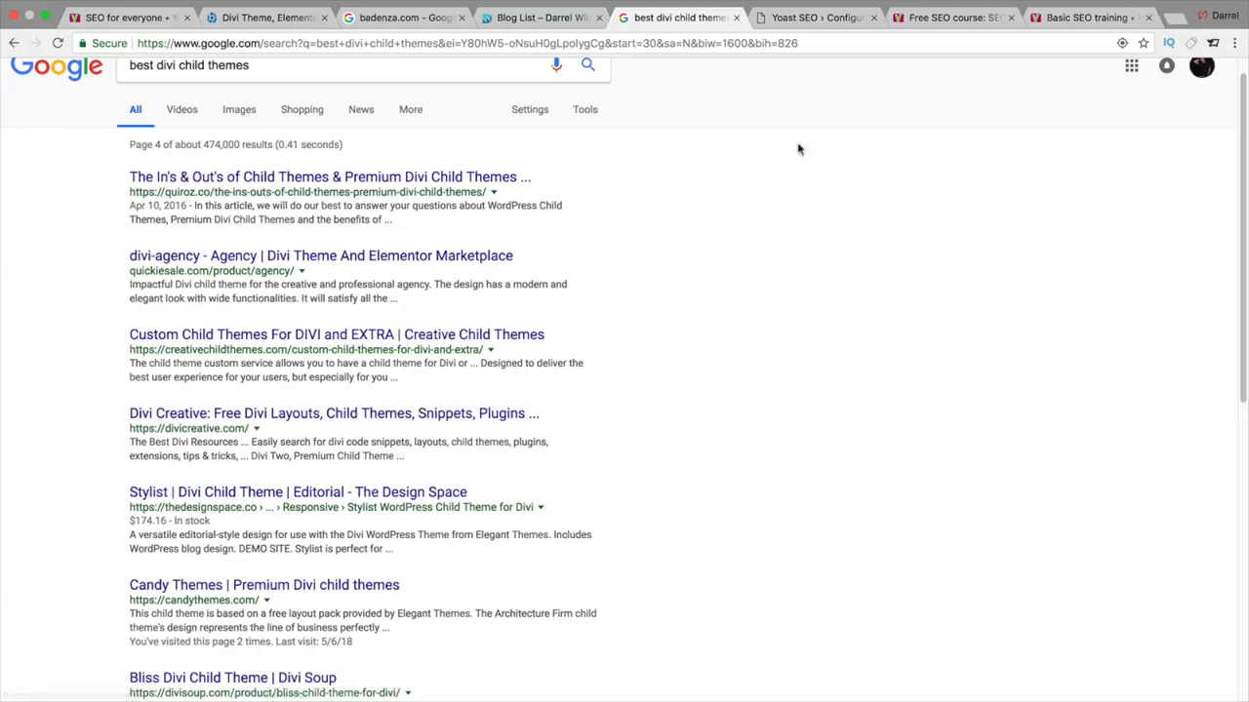
click(828, 20)
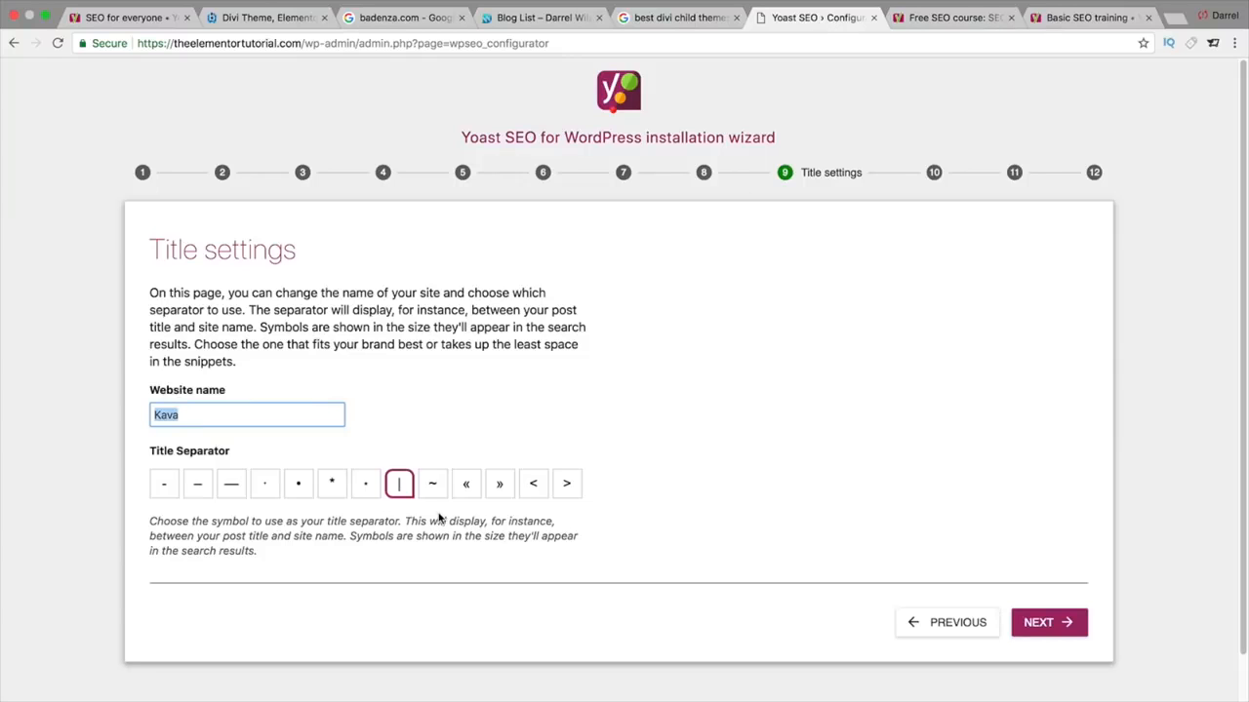
click(1047, 634)
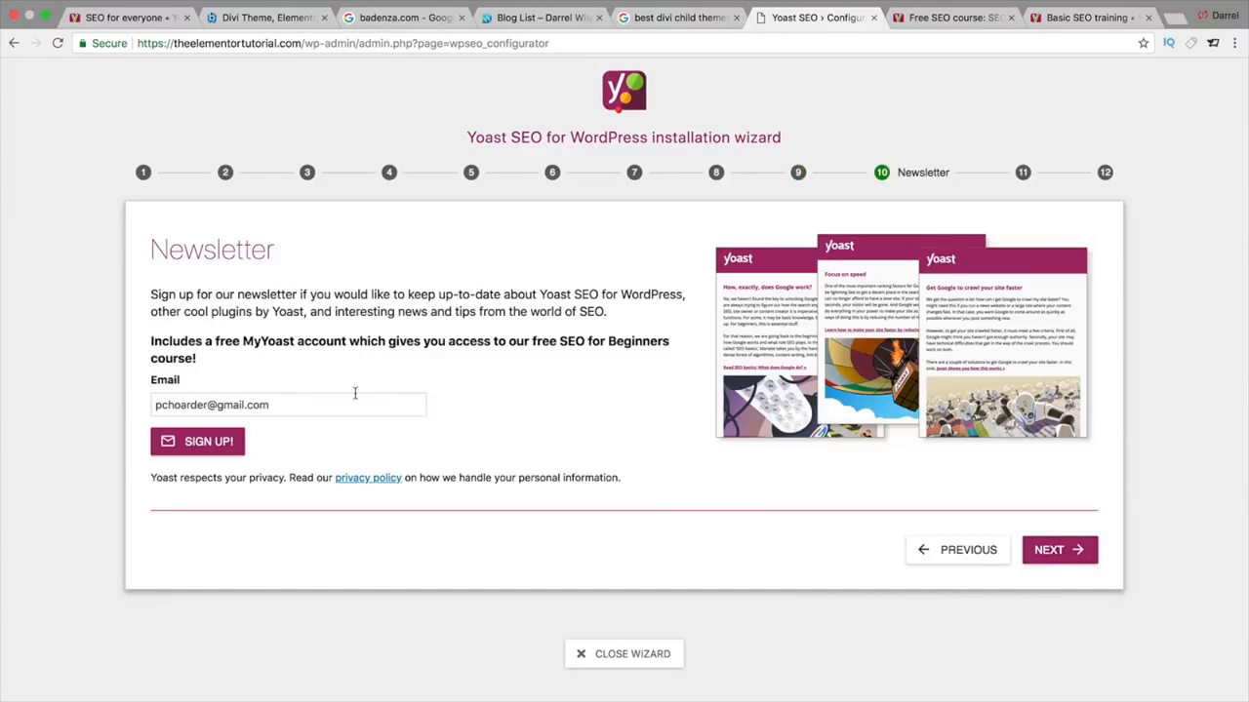
- Go through the newsletter and product recommendation pages to the end of the wizard and close it
click(201, 444)
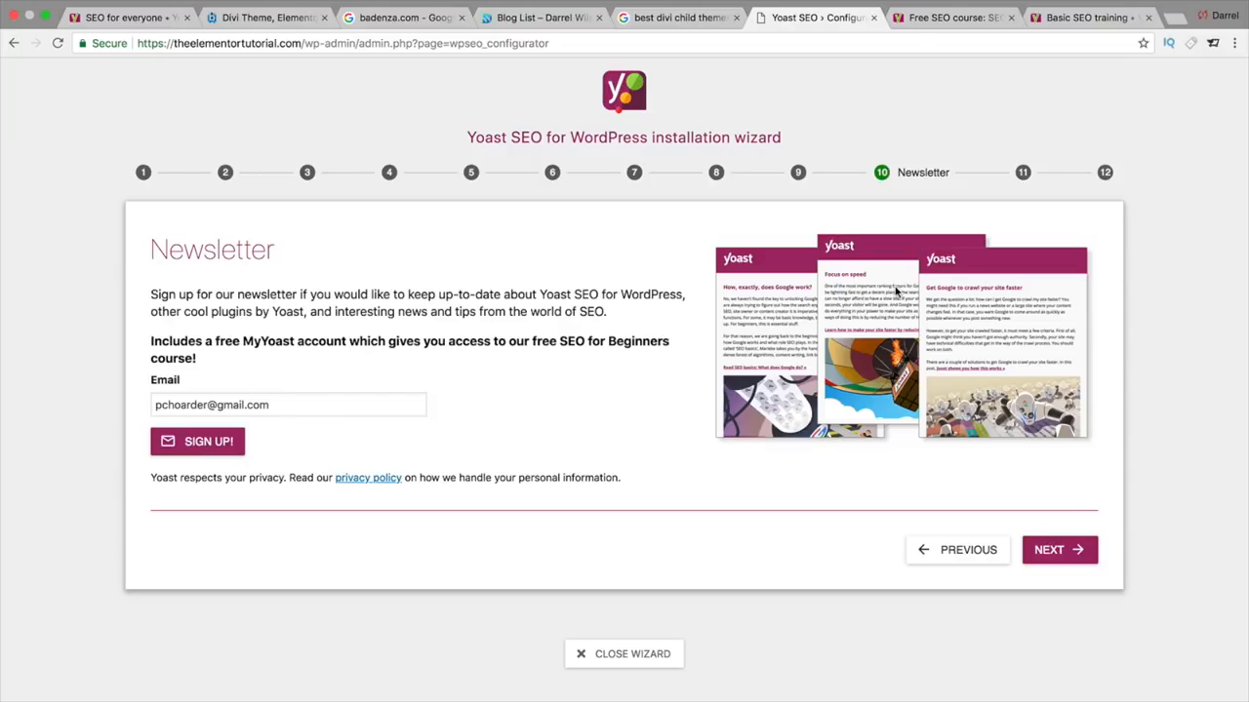
click(1077, 552)
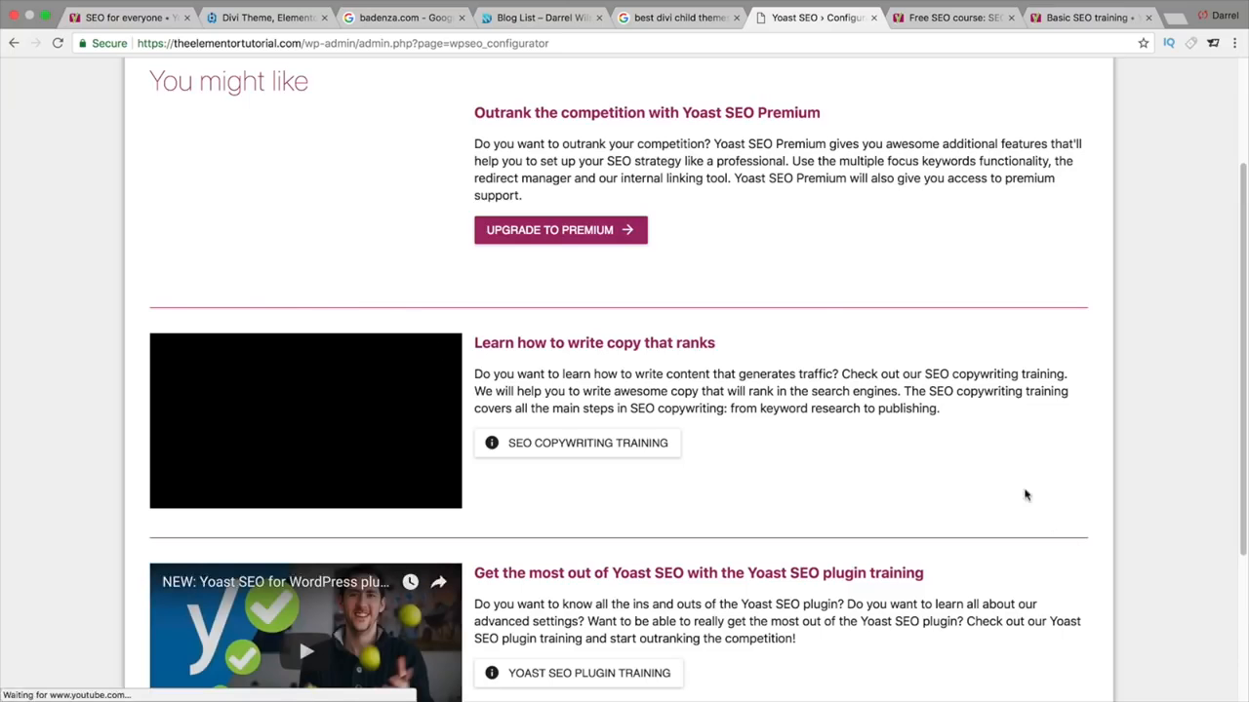
scroll(889, 406, up, 1)
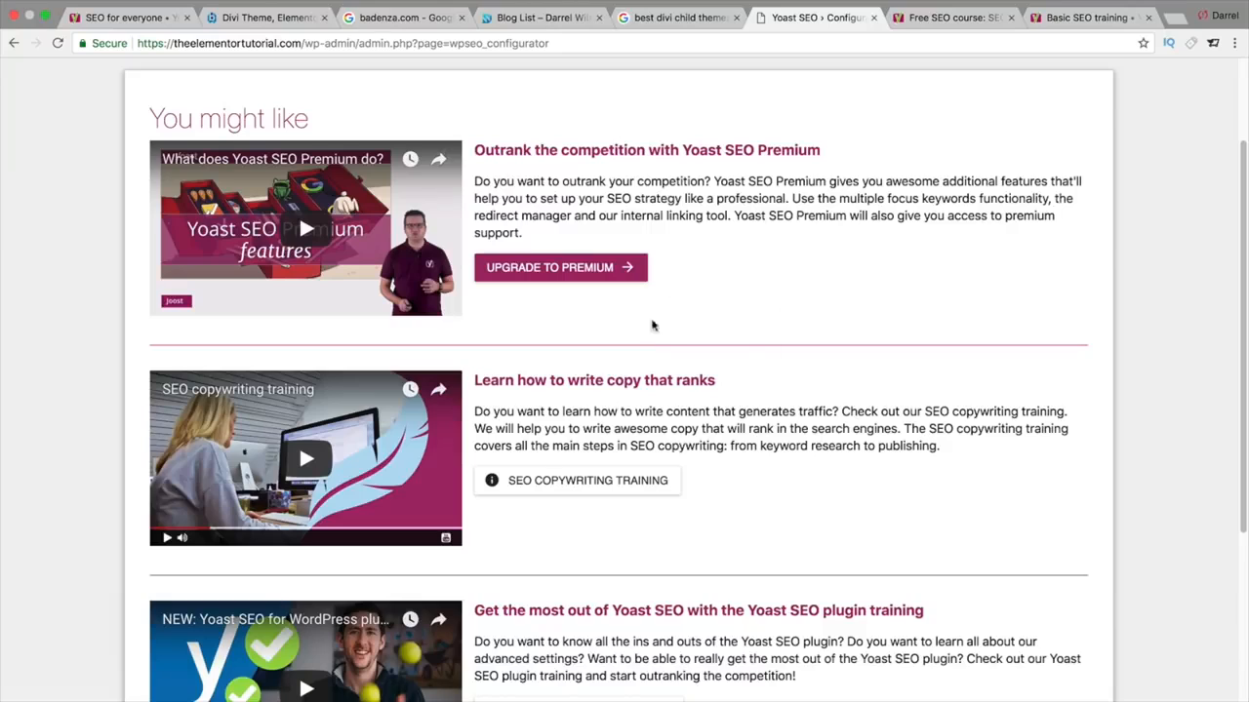
scroll(634, 359, down, 1)
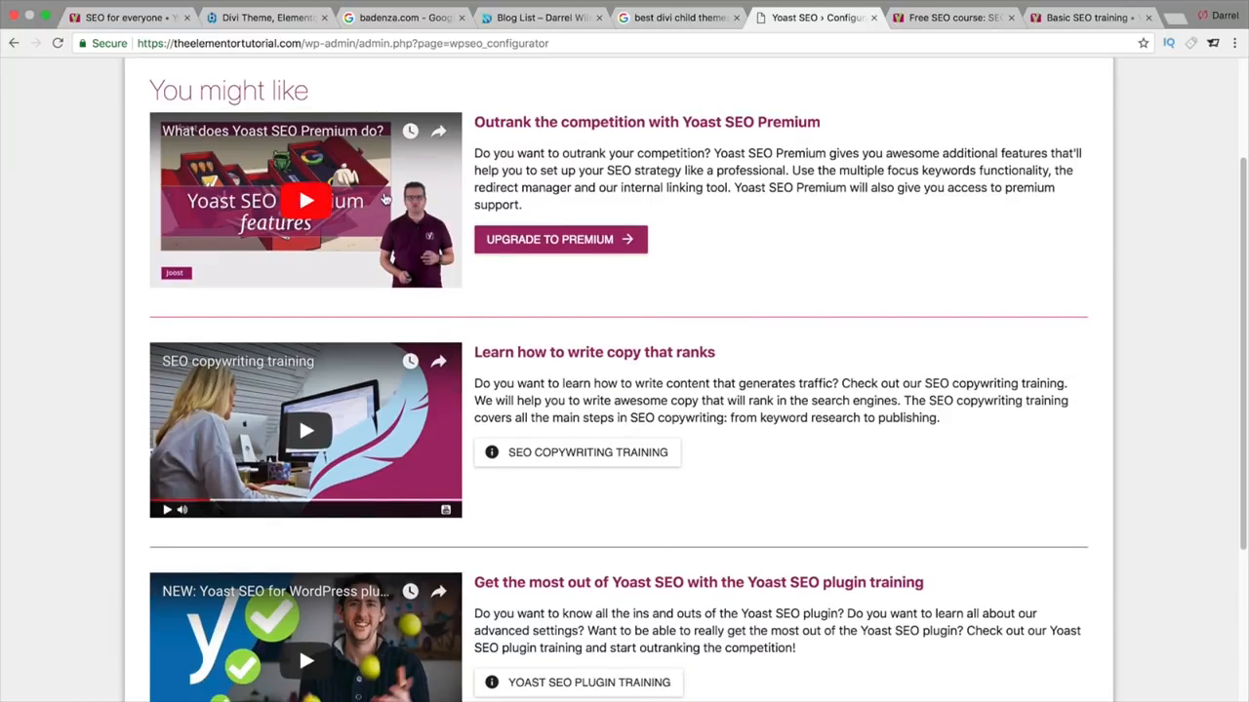
scroll(455, 379, down, 2)
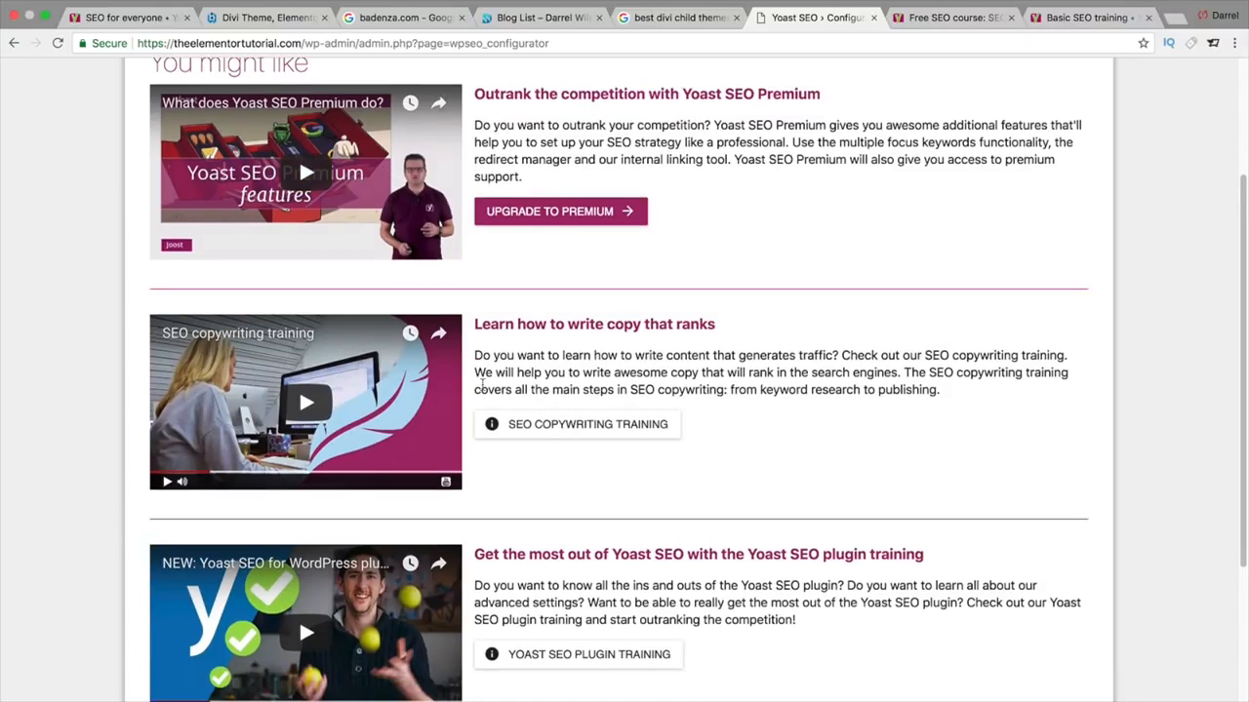
scroll(482, 391, down, 3)
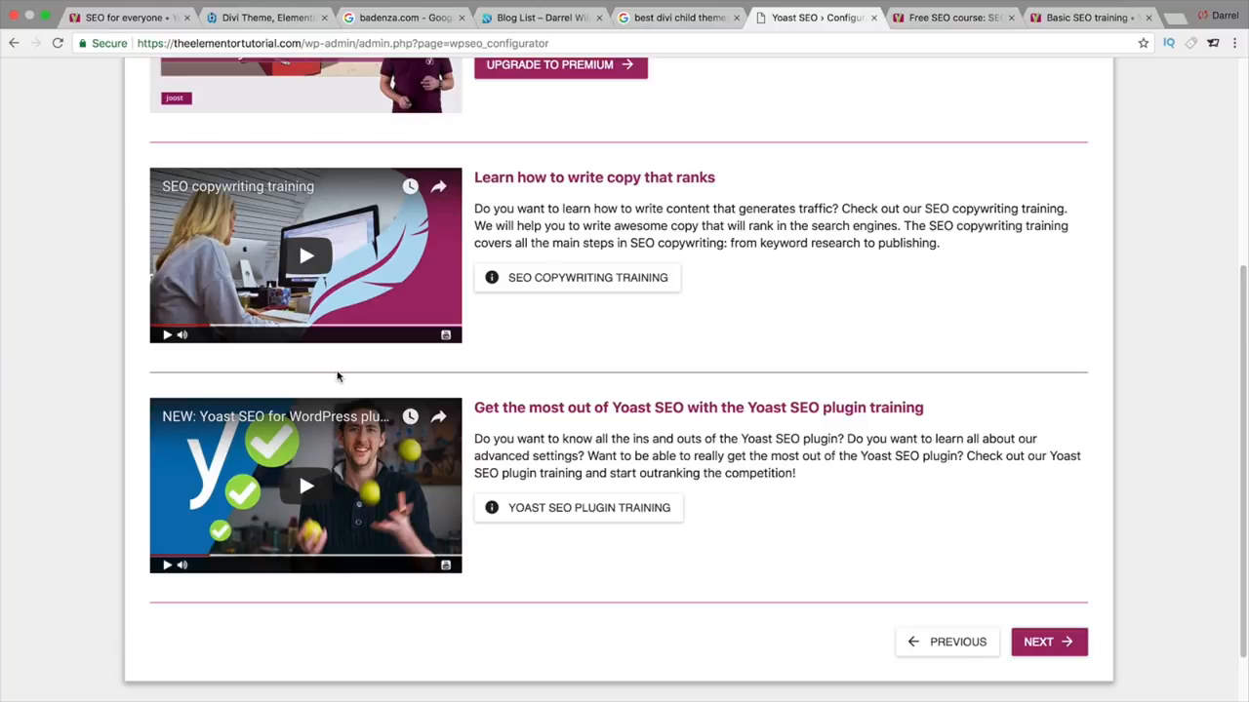
click(1062, 645)
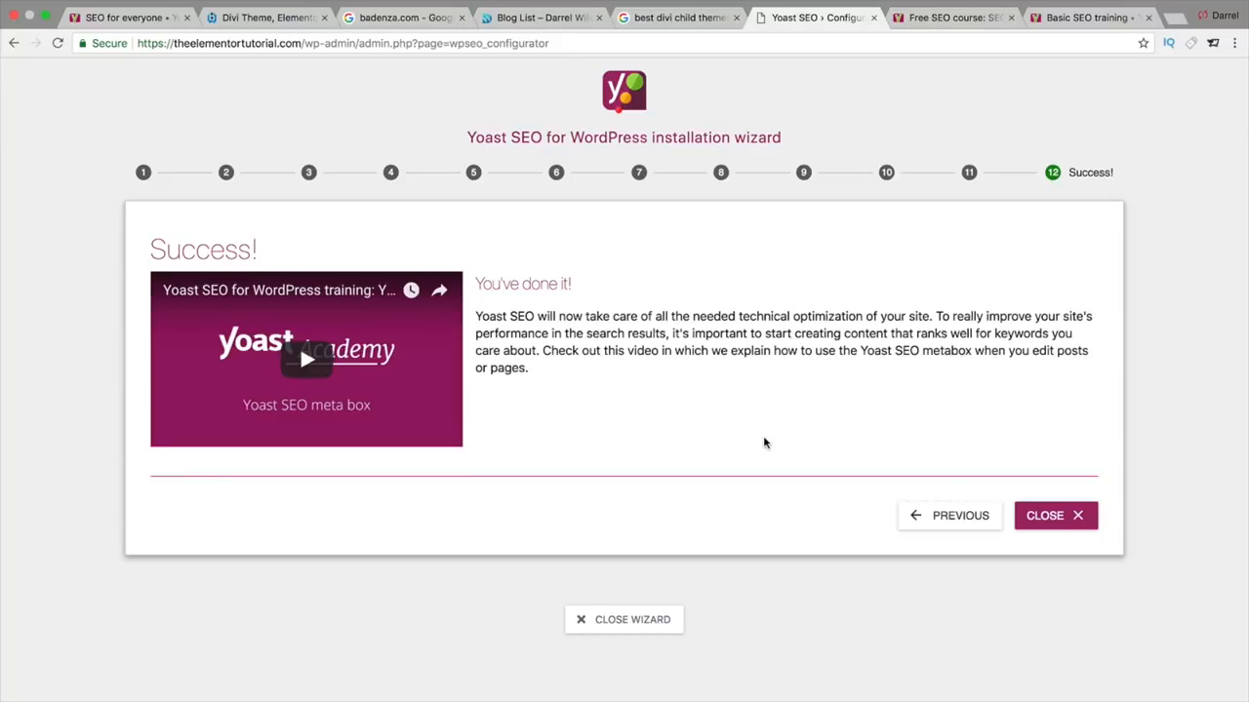
click(1053, 525)
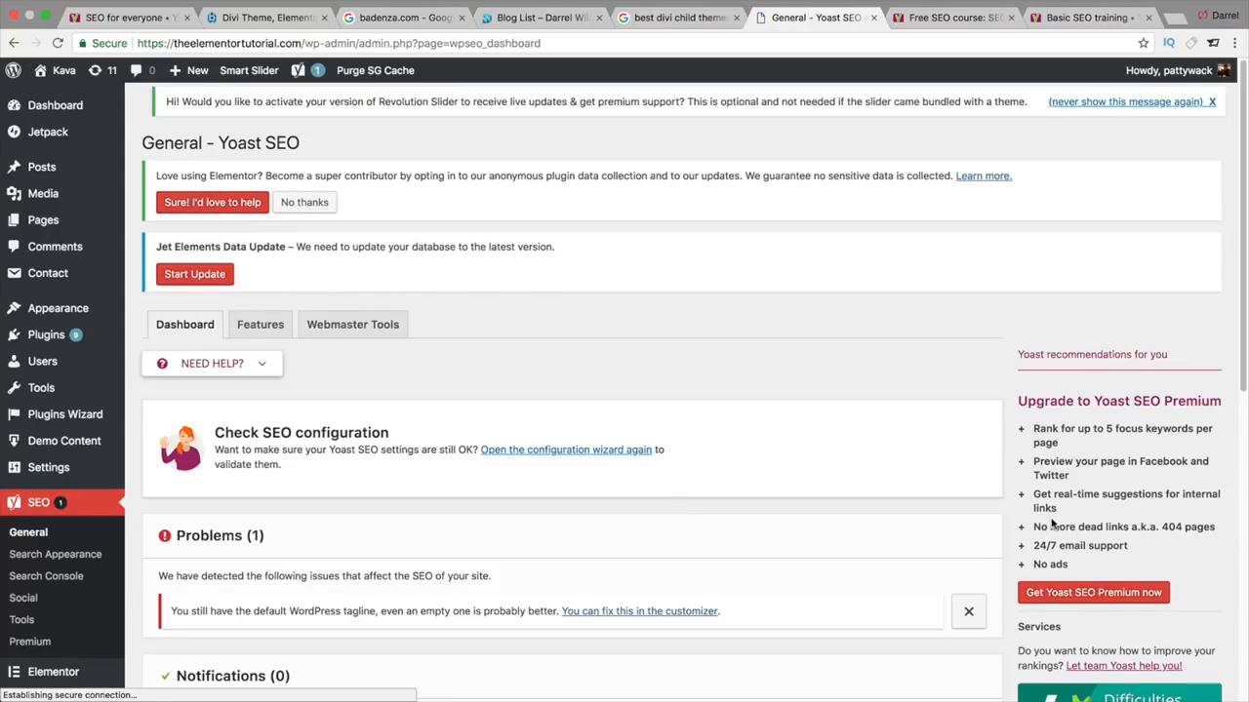
- Examine the feature settings in Yoast SEO's general settings, including the help text for Cornerstone content
scroll(683, 359, down, 1)
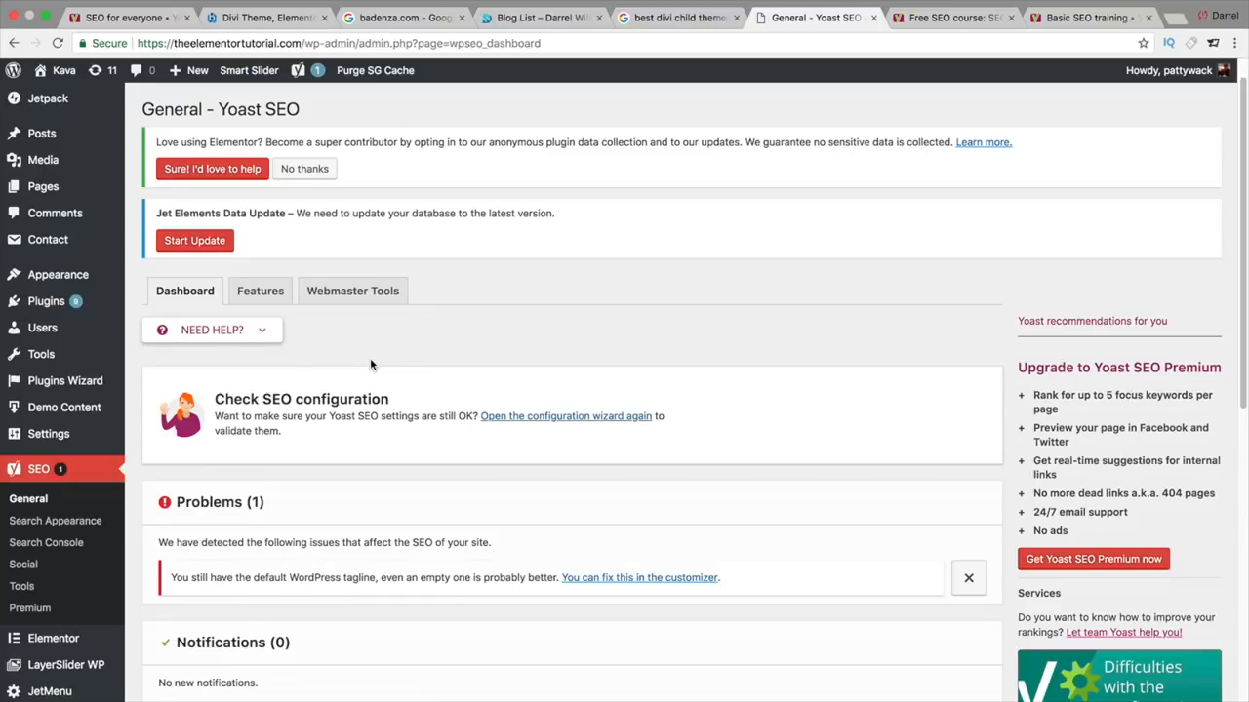
scroll(331, 341, down, 1)
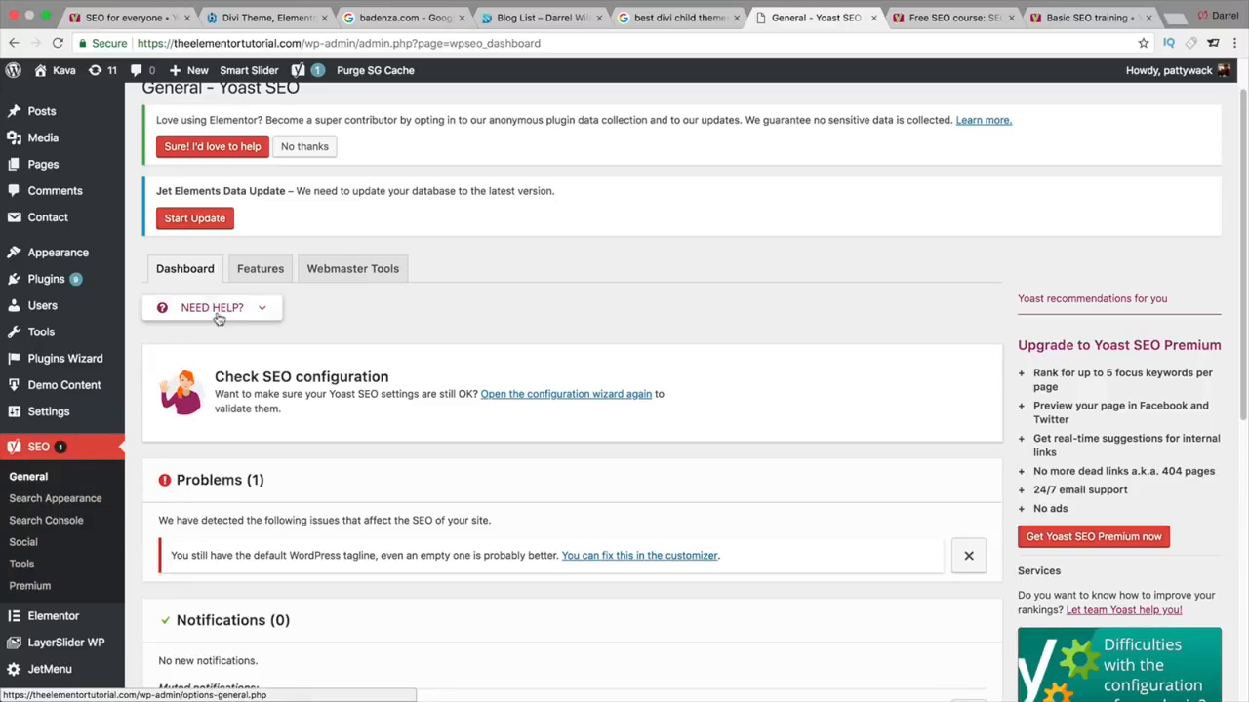
click(250, 277)
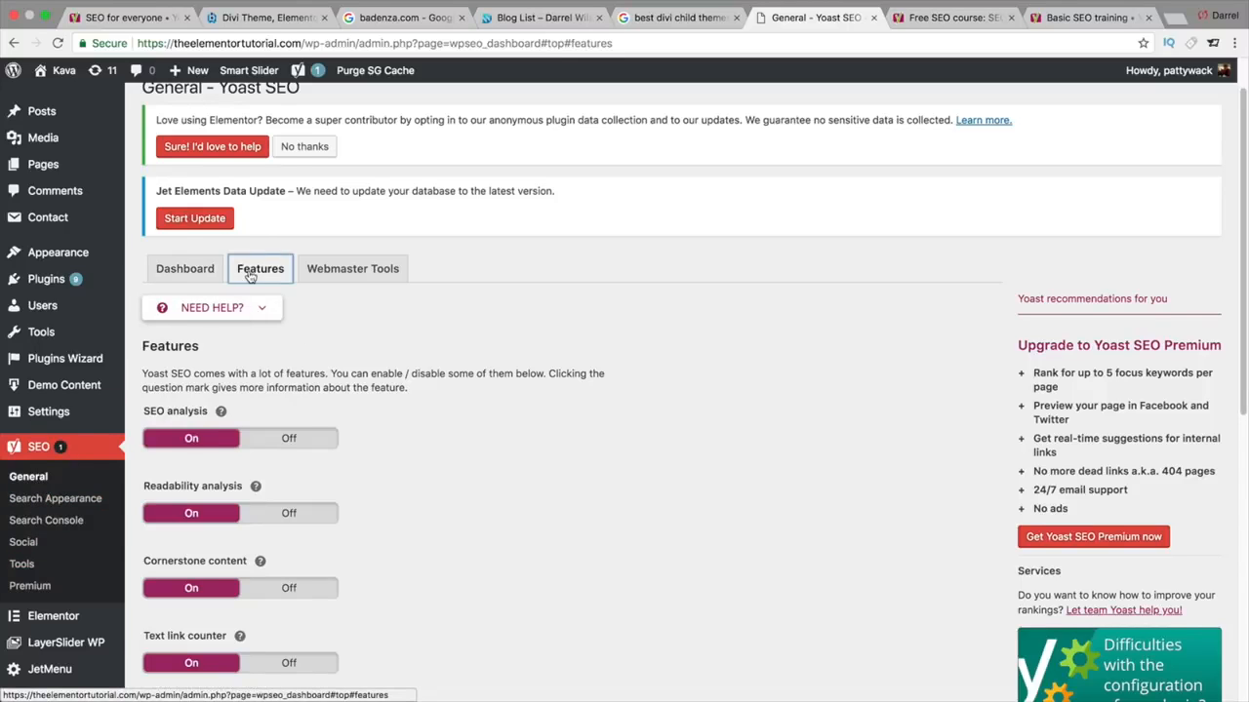
scroll(344, 357, down, 3)
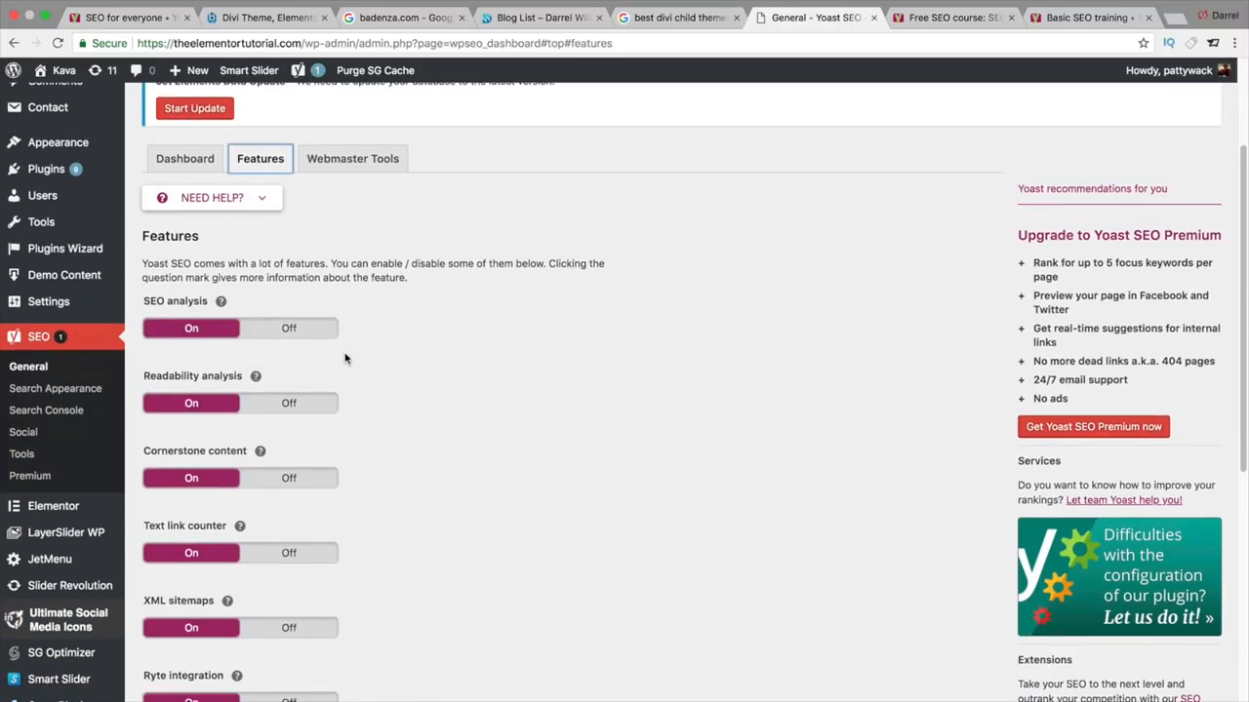
scroll(344, 359, down, 3)
scroll(344, 361, down, 1)
scroll(345, 363, down, 1)
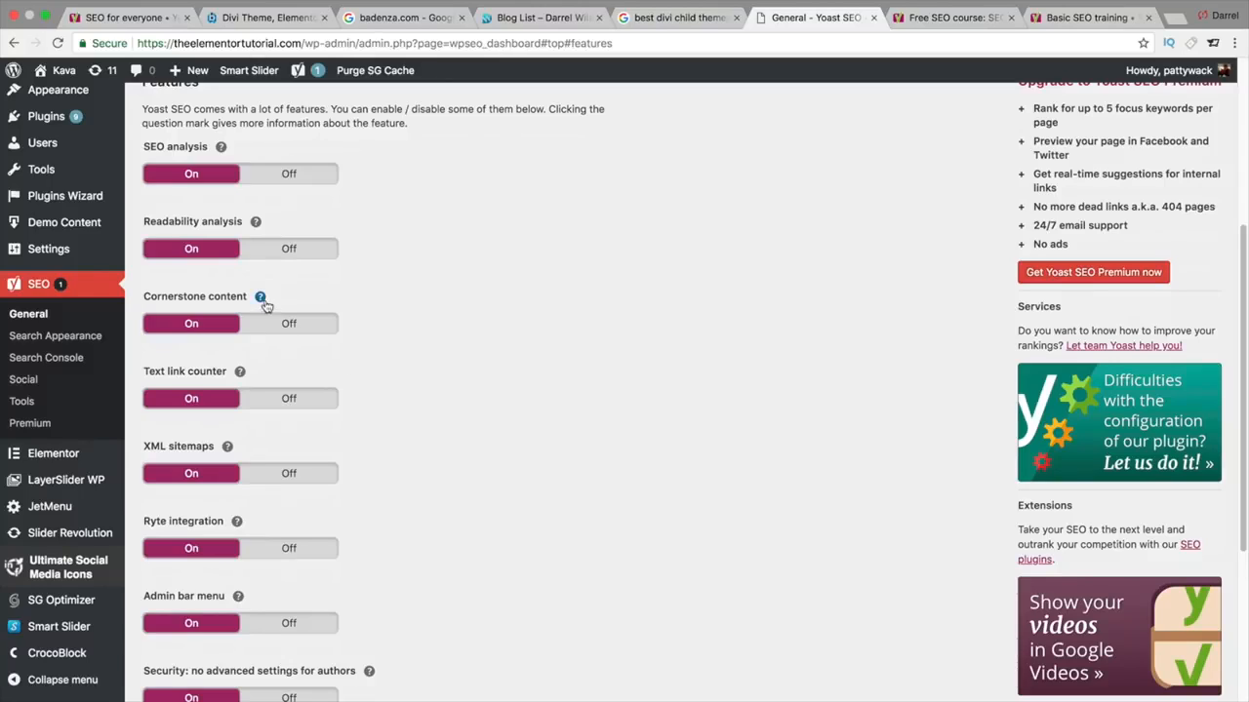
click(261, 297)
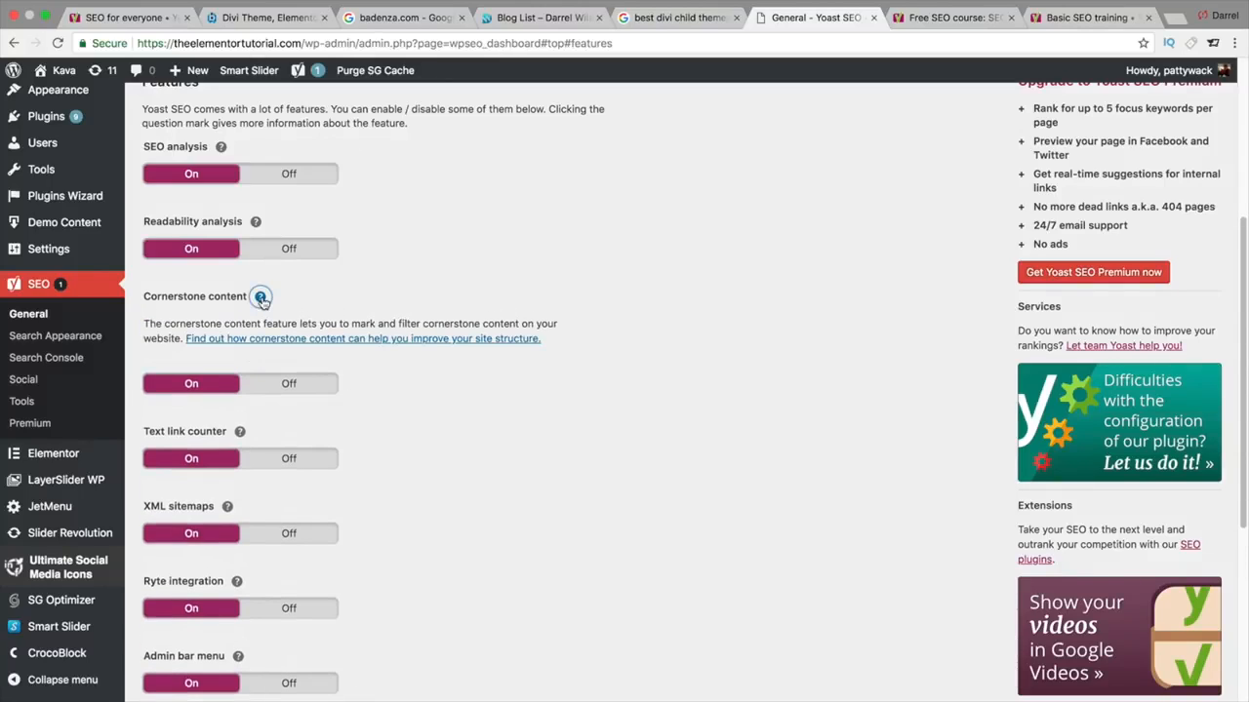
click(261, 300)
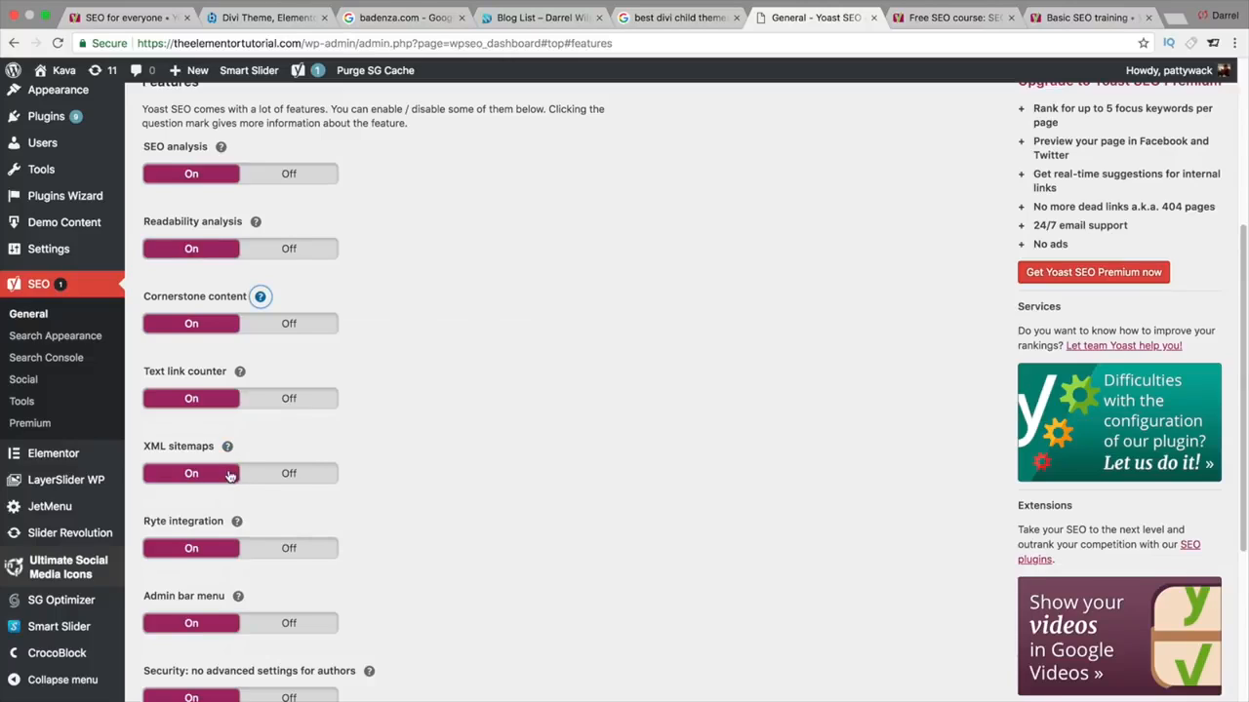
- Leave all listed Yoast SEO features on and save the feature settings
scroll(228, 475, down, 1)
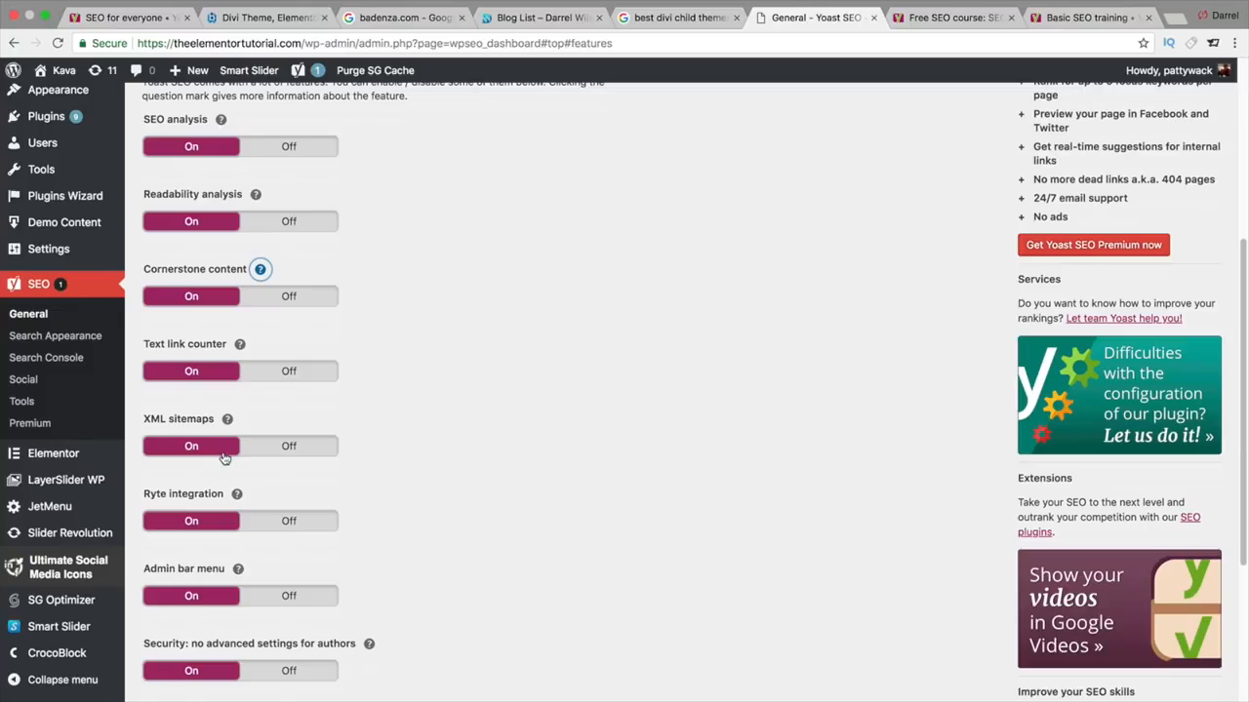
scroll(226, 451, down, 1)
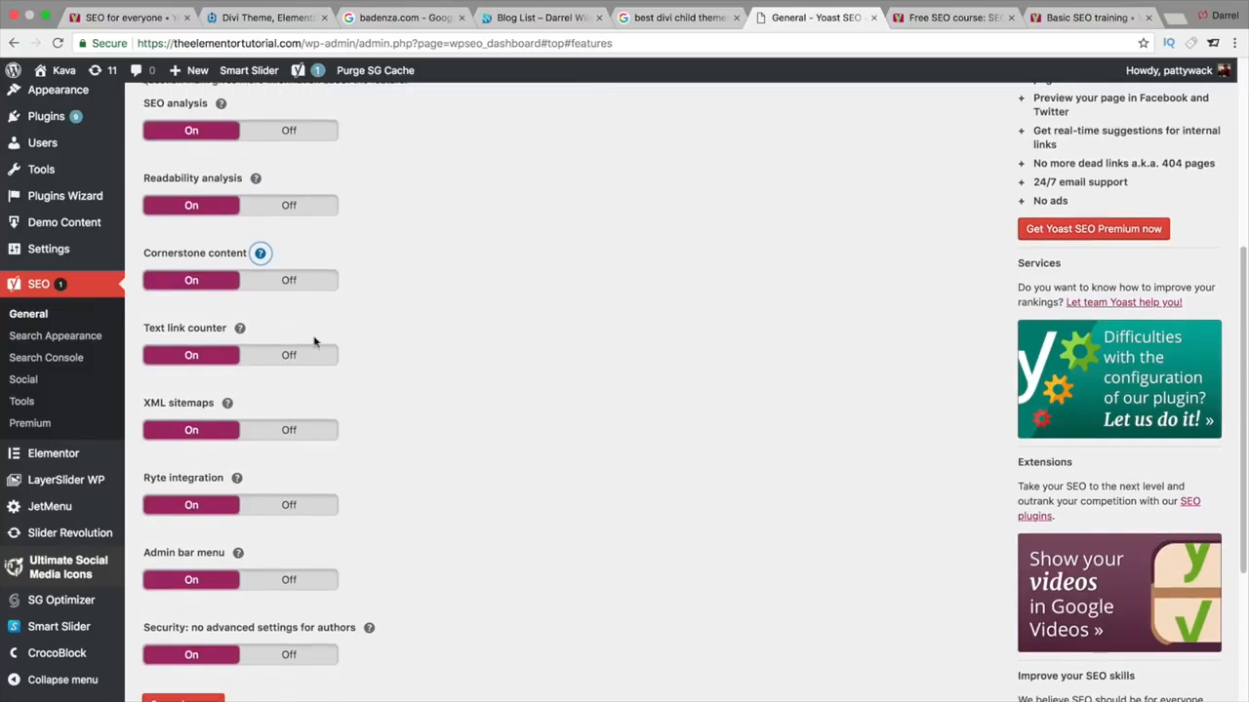
scroll(284, 395, down, 1)
click(185, 670)
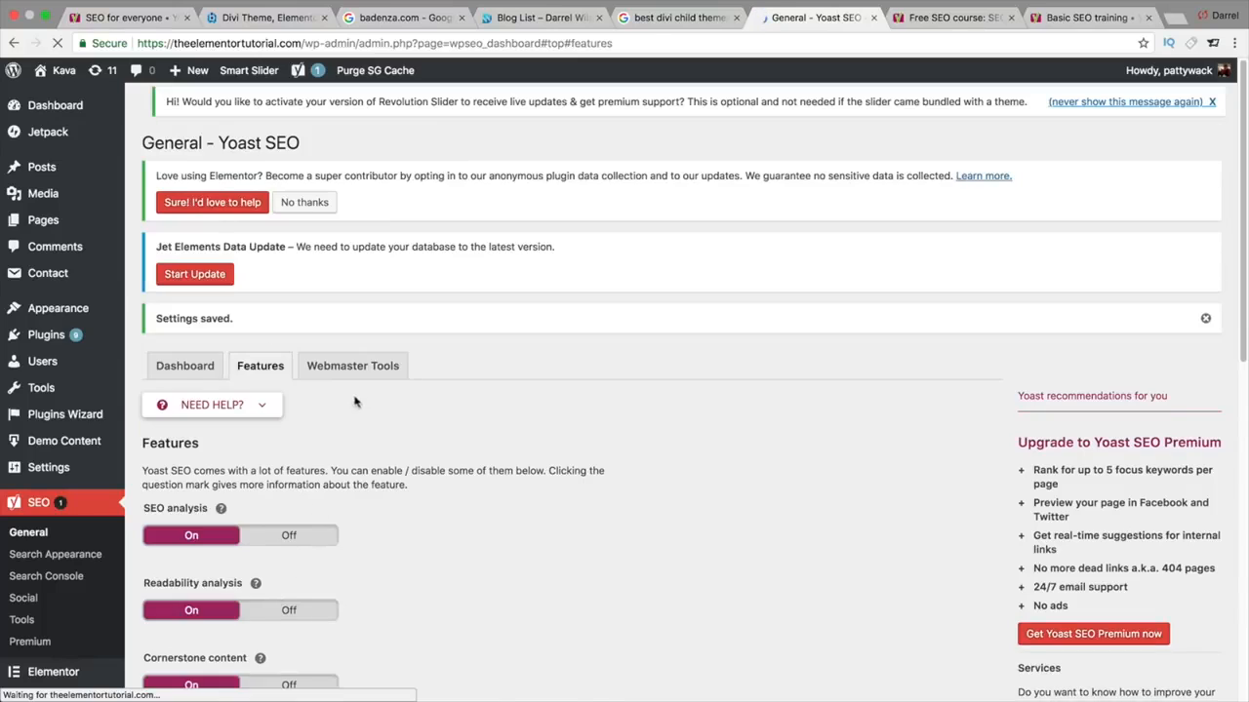
- View the Webmaster Tools verification settings for Baidu, Bing, Google and Yandex
click(358, 372)
scroll(421, 395, down, 2)
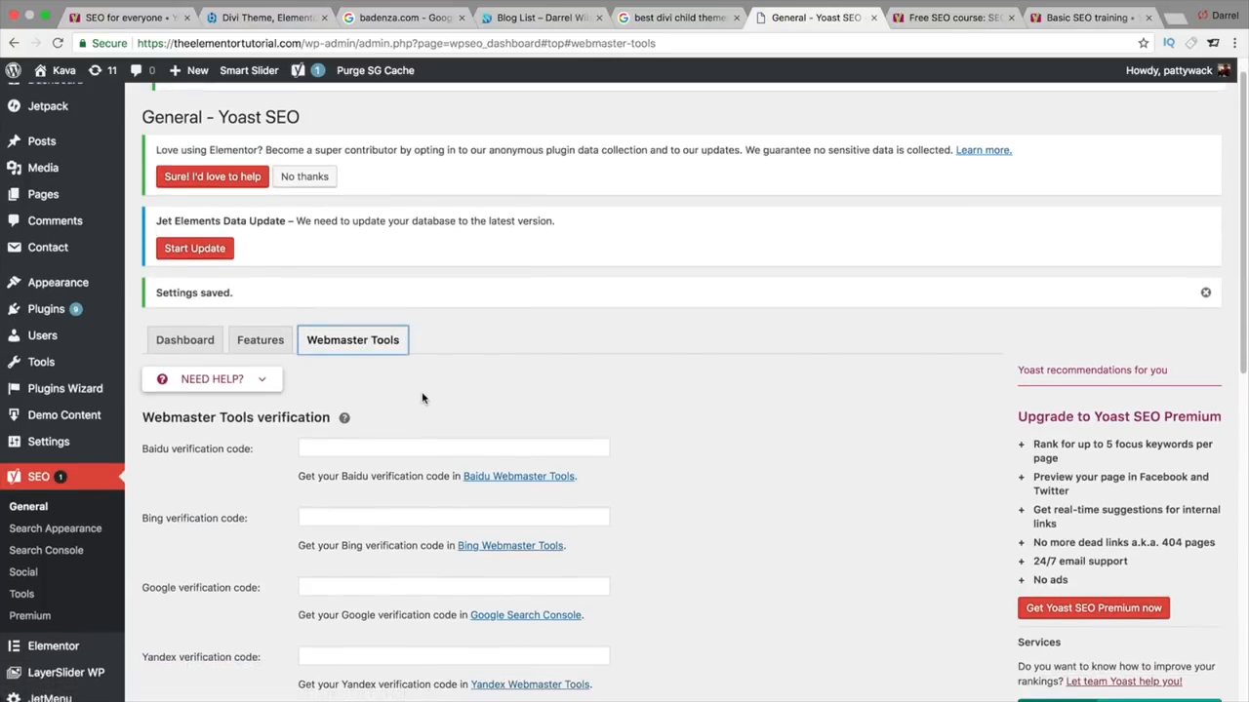
scroll(420, 398, down, 1)
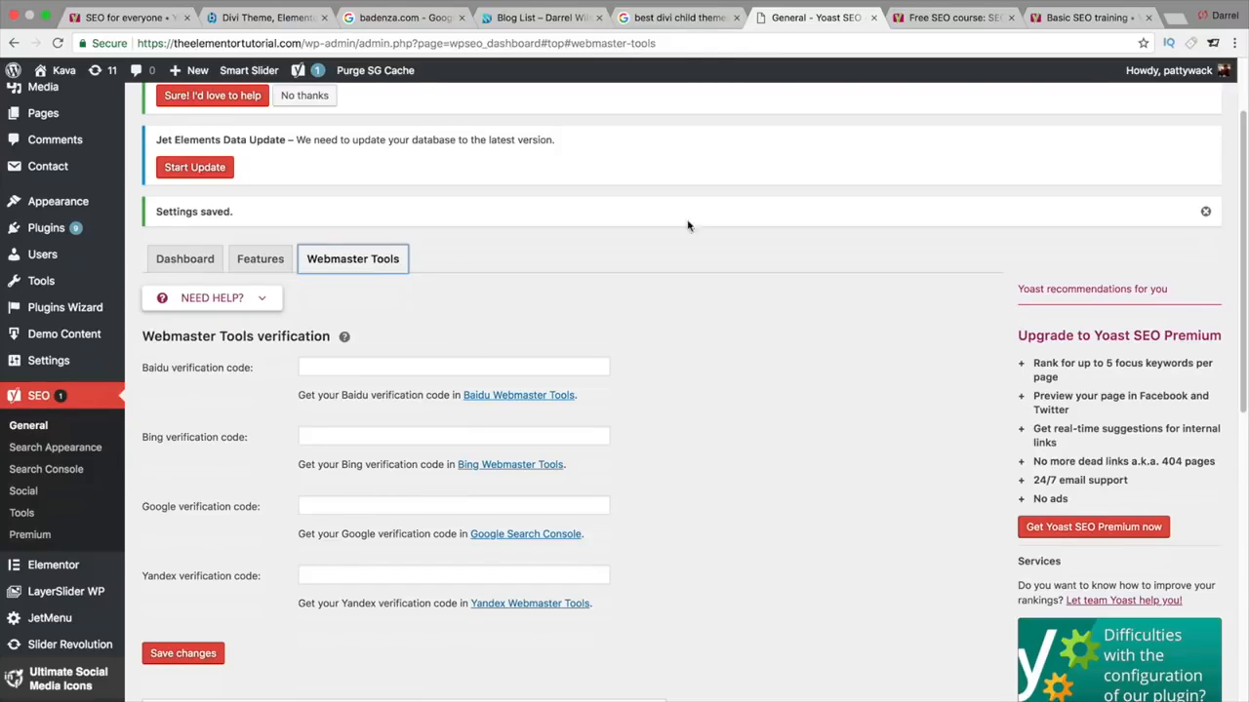
- Switch the Google search page to the default Google account
click(681, 17)
scroll(657, 119, up, 1)
click(1195, 98)
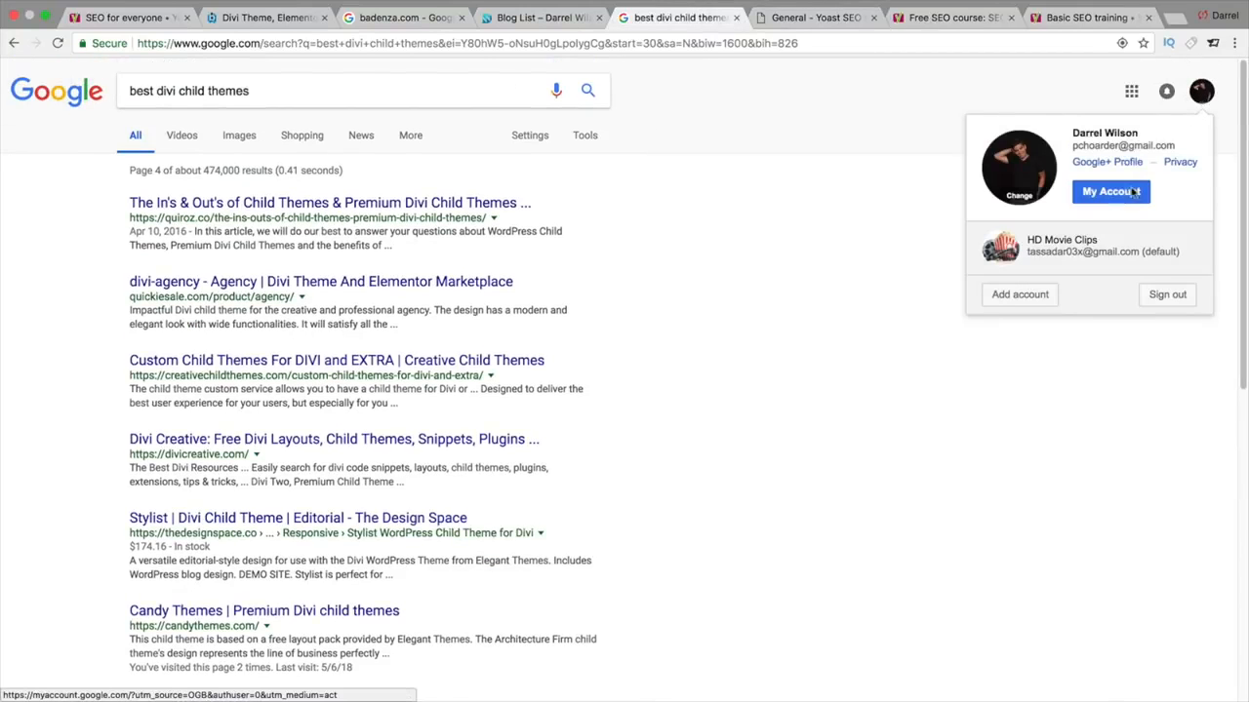
click(1124, 250)
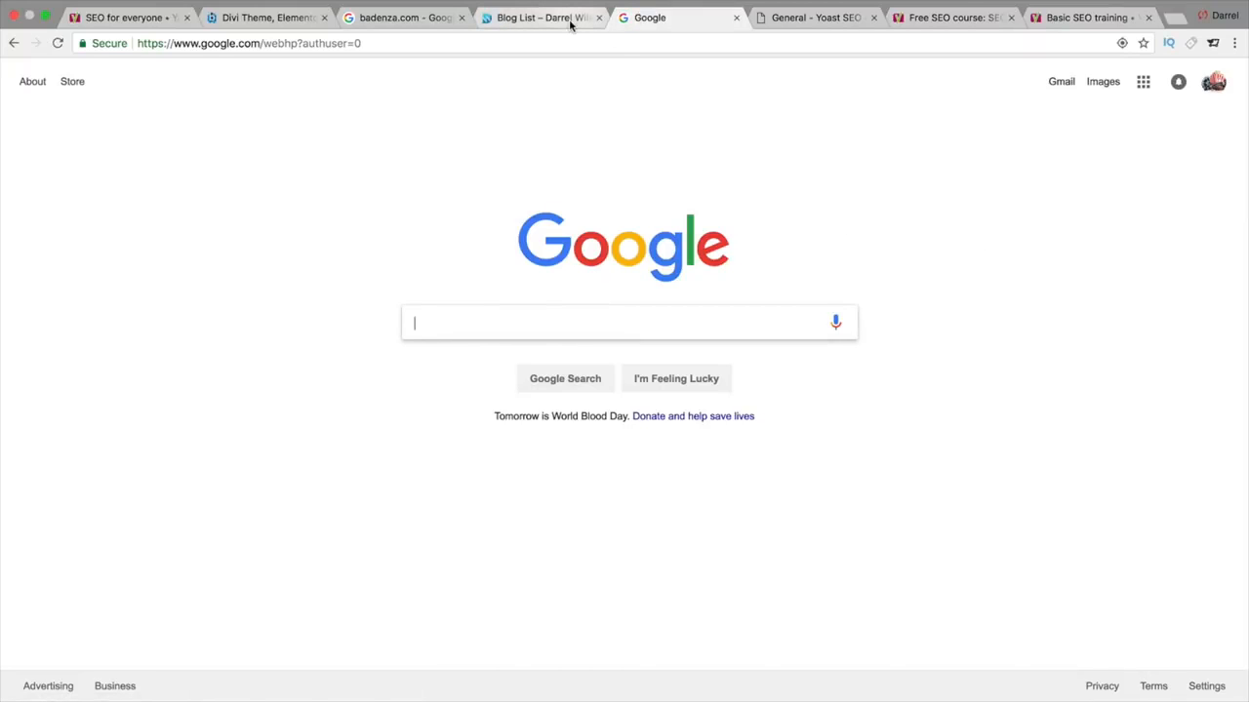
- Search Google for "google webmaster tools" and sign in to Search Console through the Google Webmasters site
text(google webmaster roo)
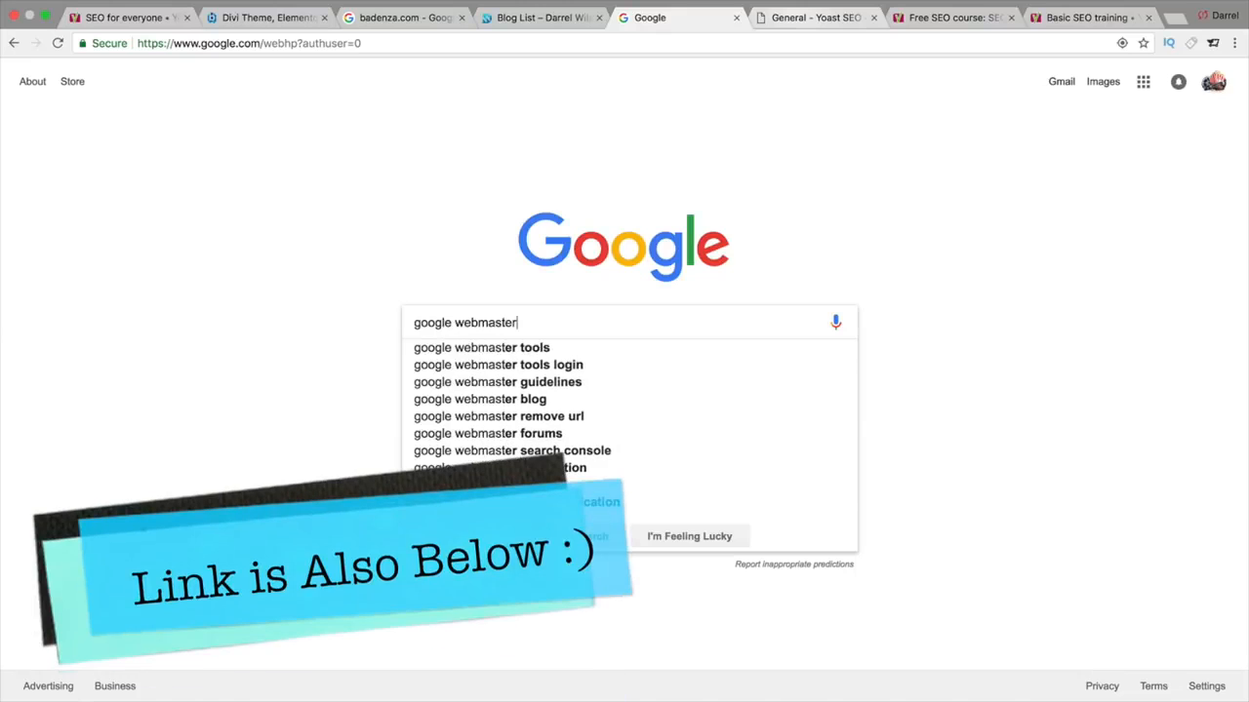
key(BackSpace)
key(BackSpace)
key(BackSpace)
text(tools)
key(Return)
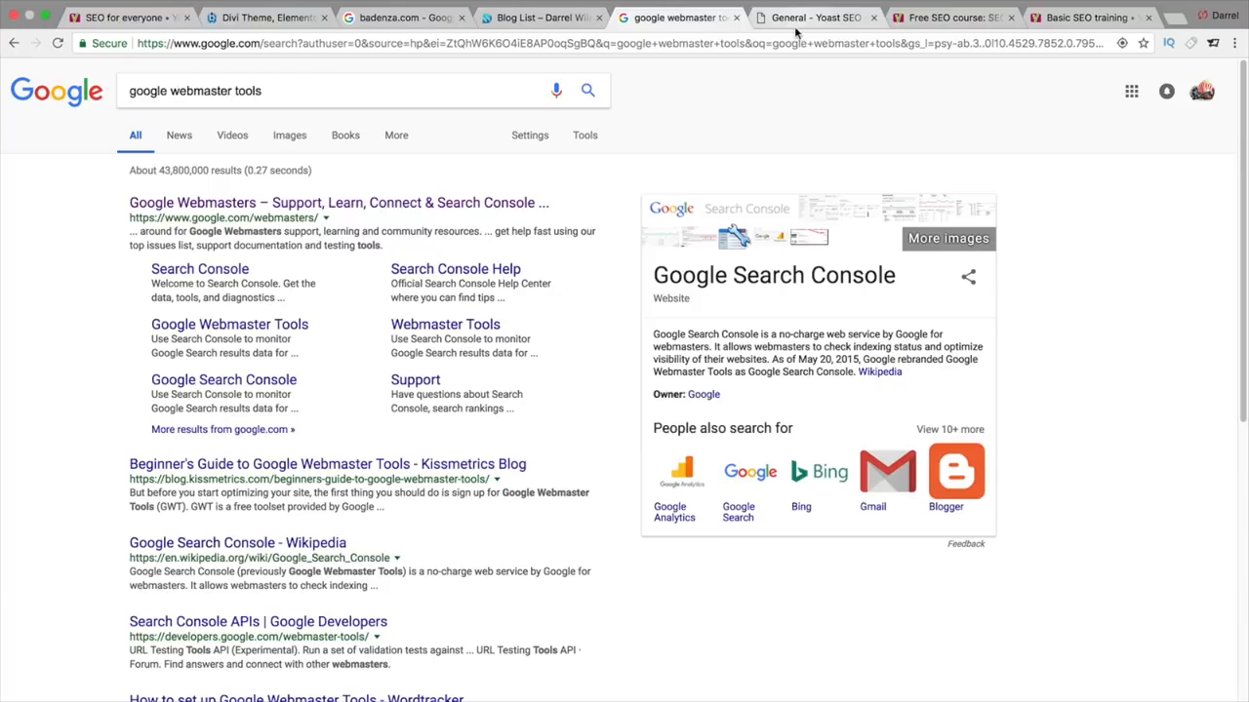
click(480, 202)
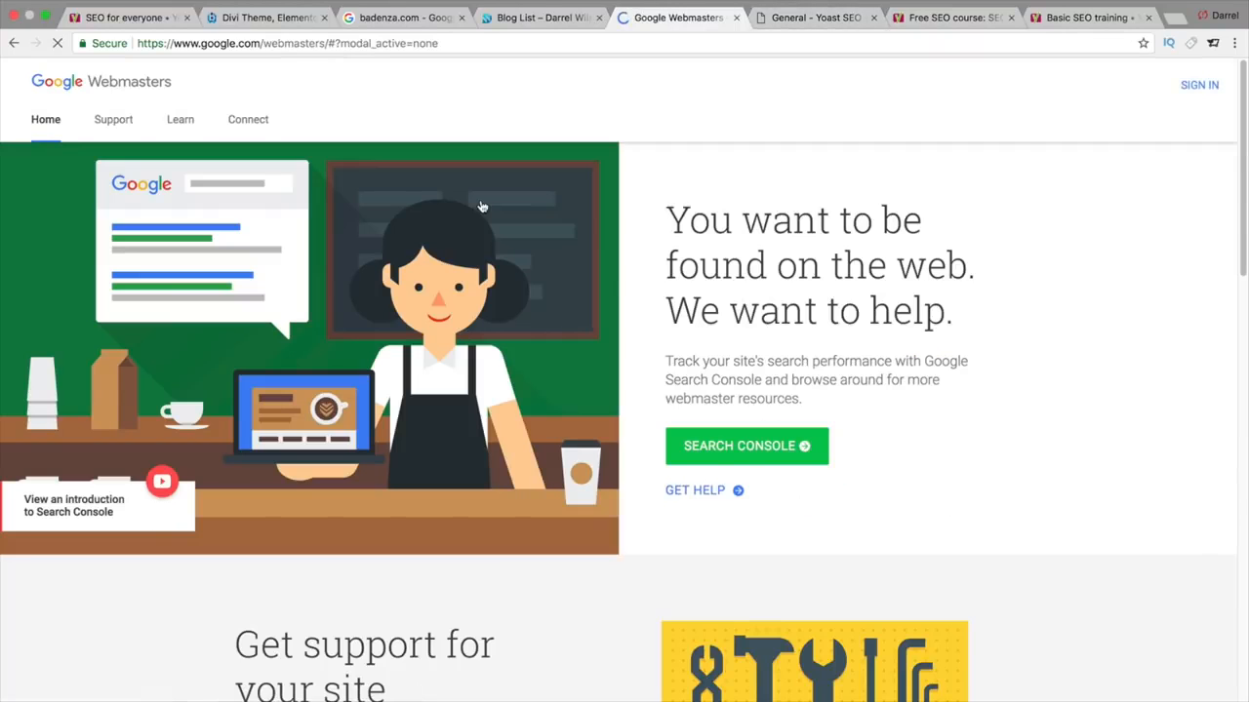
click(1198, 87)
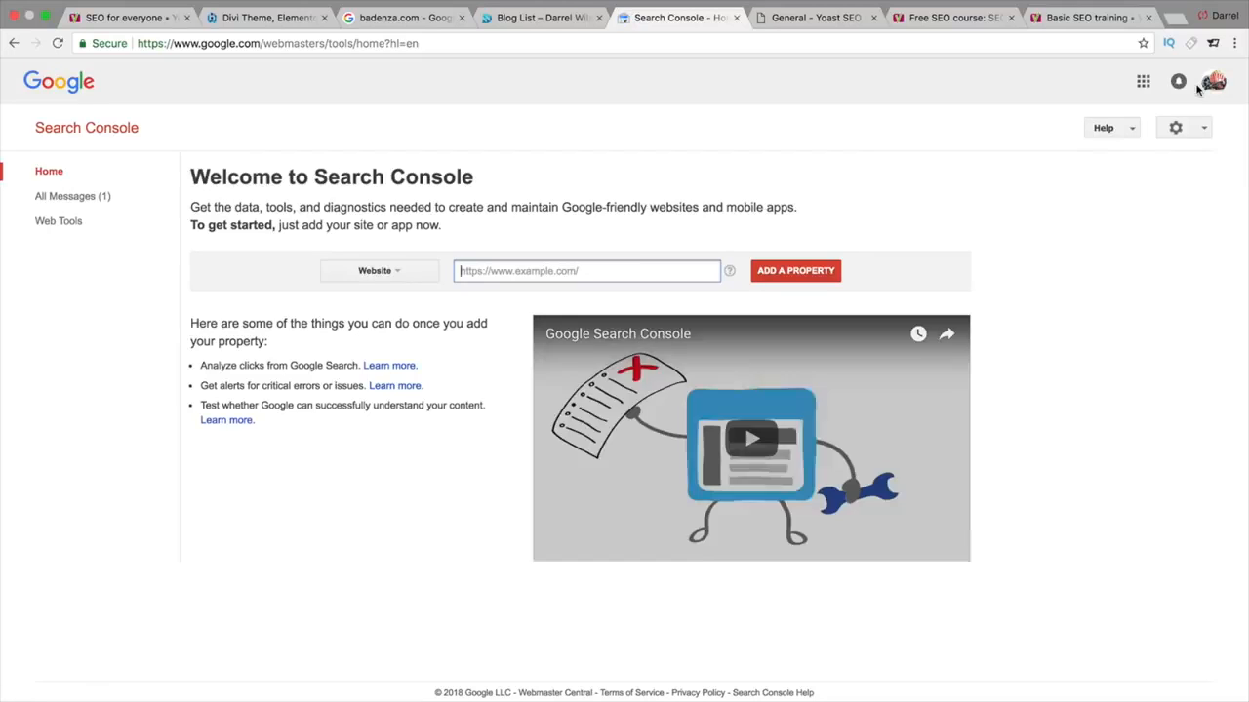
- Copy the WordPress site's address from the page with the Yoast SEO Webmaster Tools settings
click(557, 22)
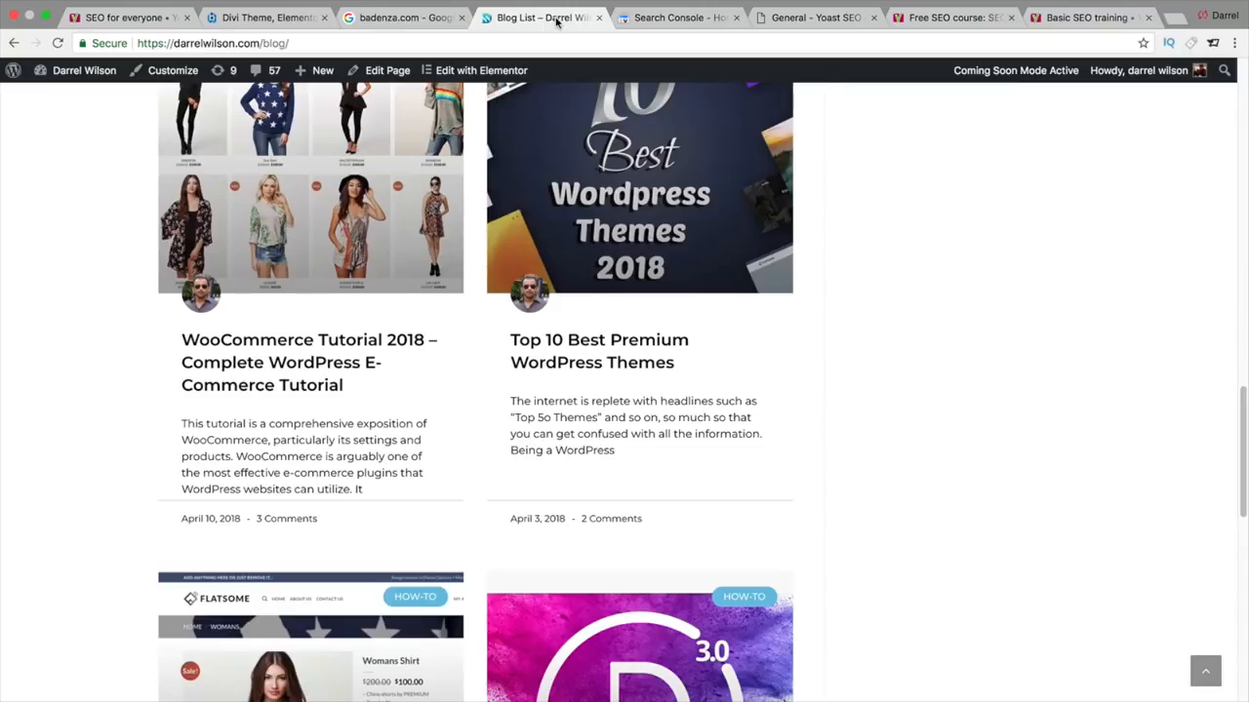
drag(788, 17, 685, 21)
click(685, 20)
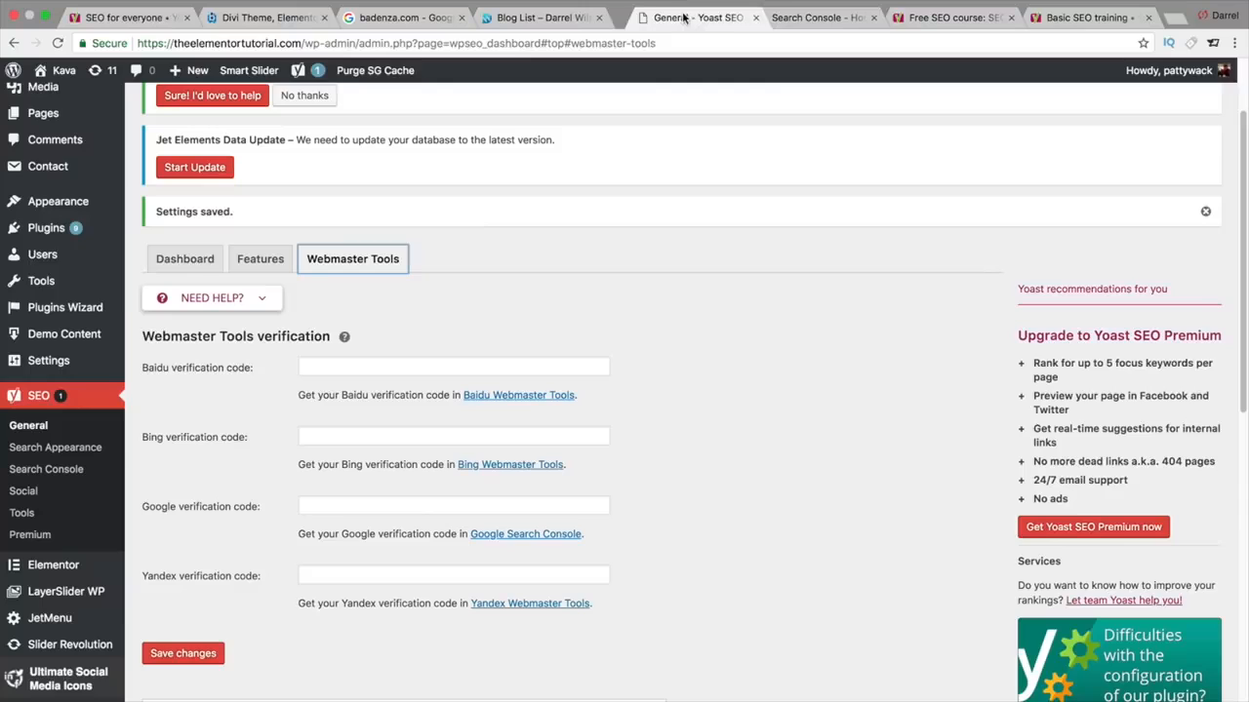
drag(300, 43, 90, 44)
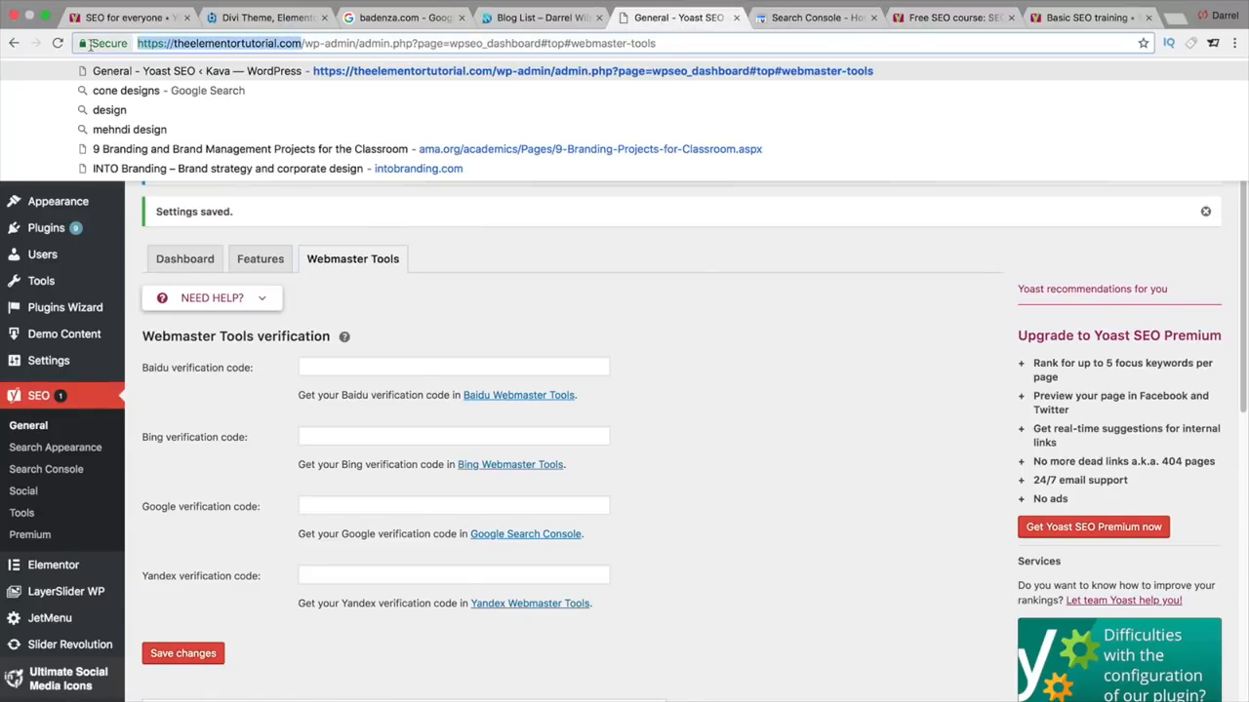
right_click(168, 39)
click(195, 60)
click(771, 18)
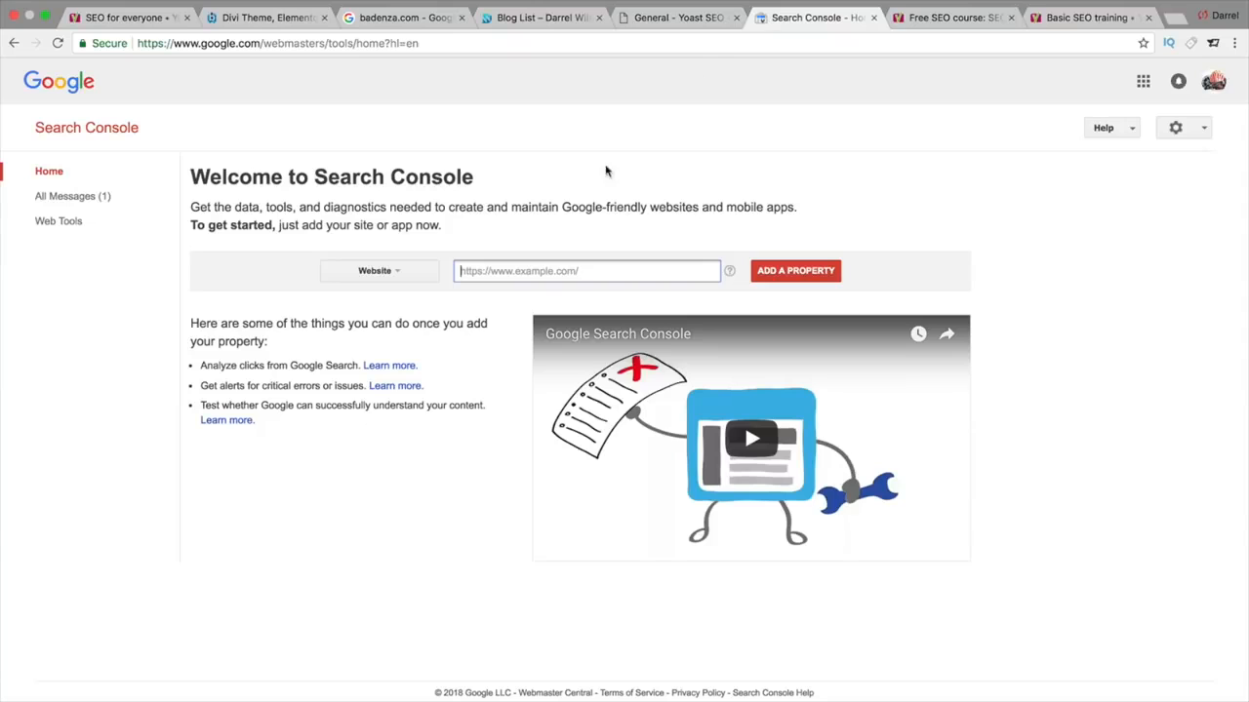
right_click(527, 272)
click(564, 350)
click(790, 272)
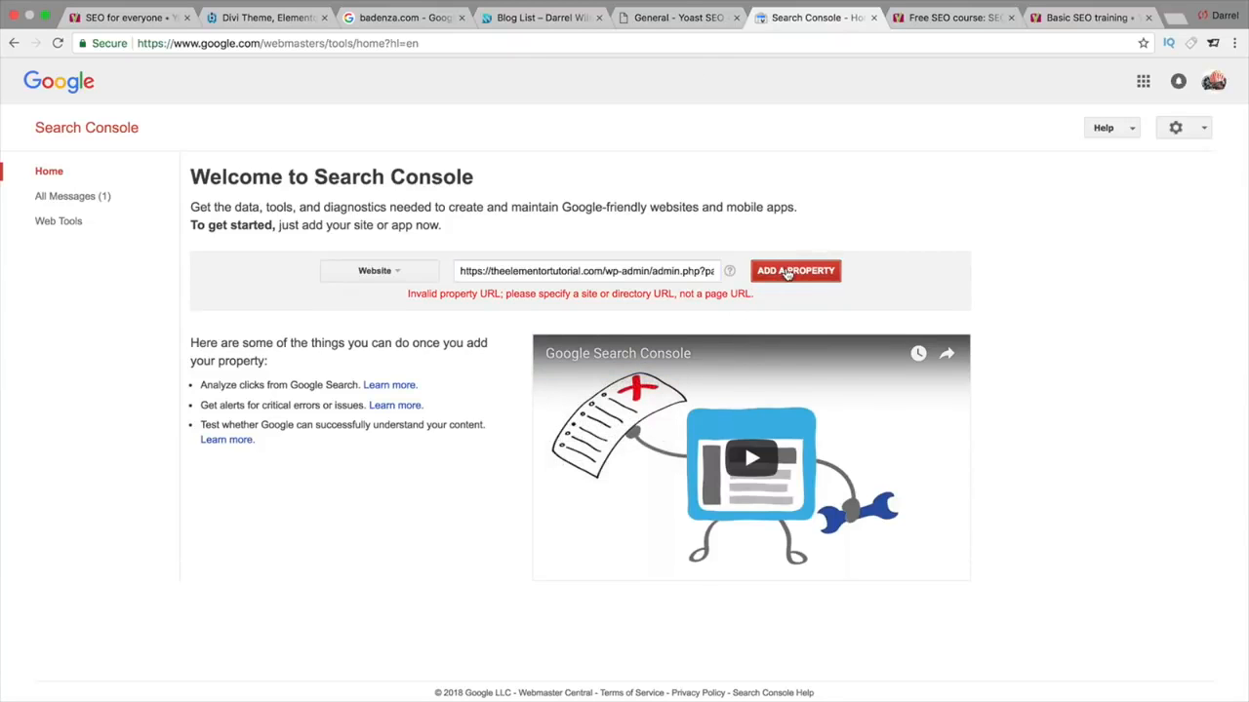
drag(605, 266, 923, 290)
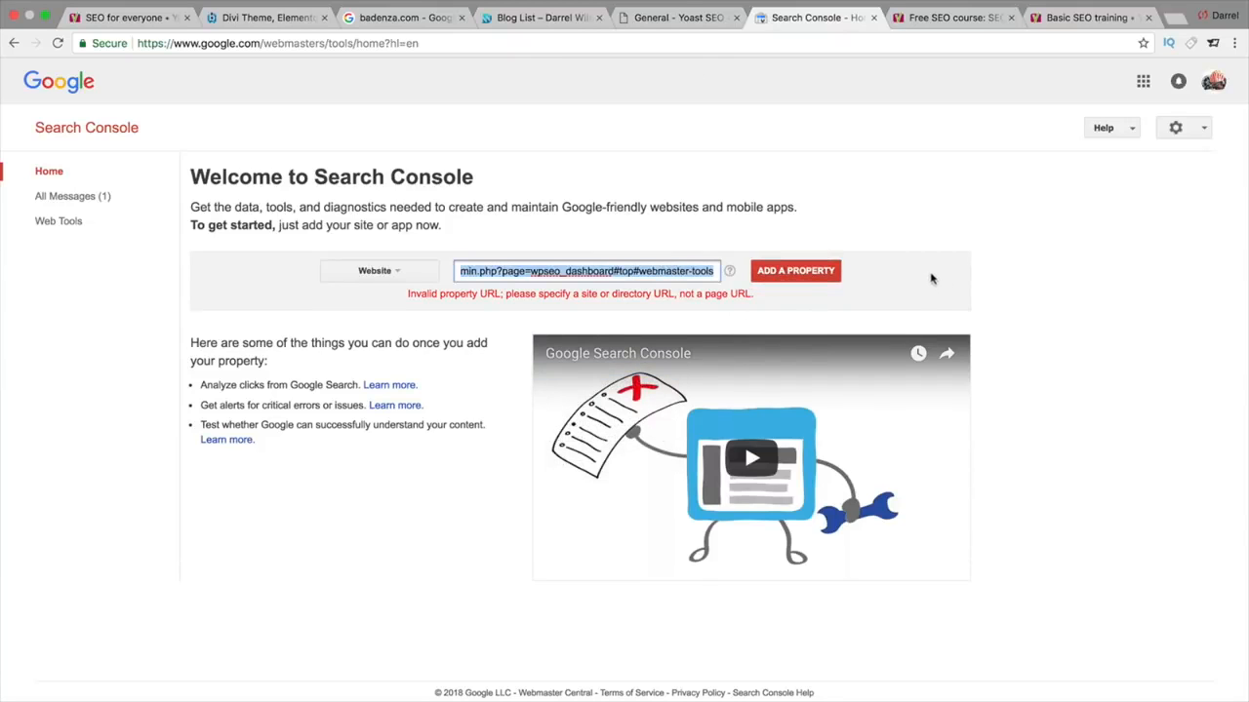
key(BackSpace)
click(813, 272)
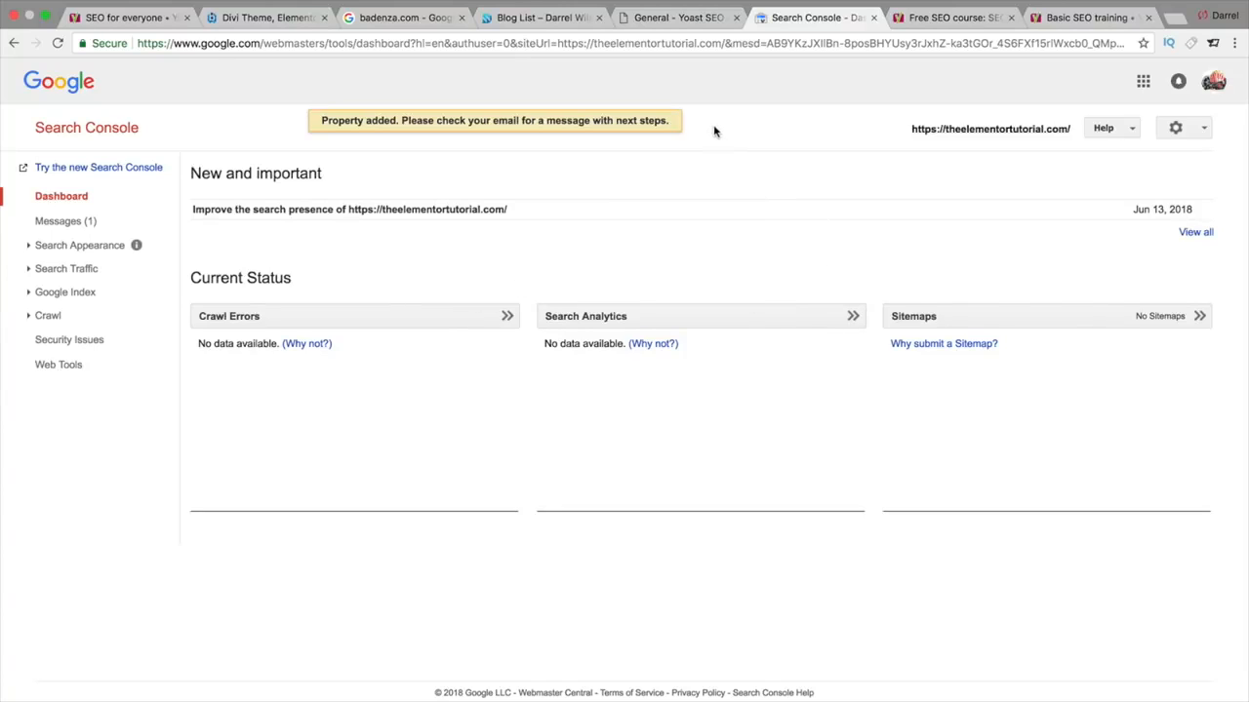
- Open Google's verification page for the site from the Google verification code setting in Yoast SEO
click(692, 19)
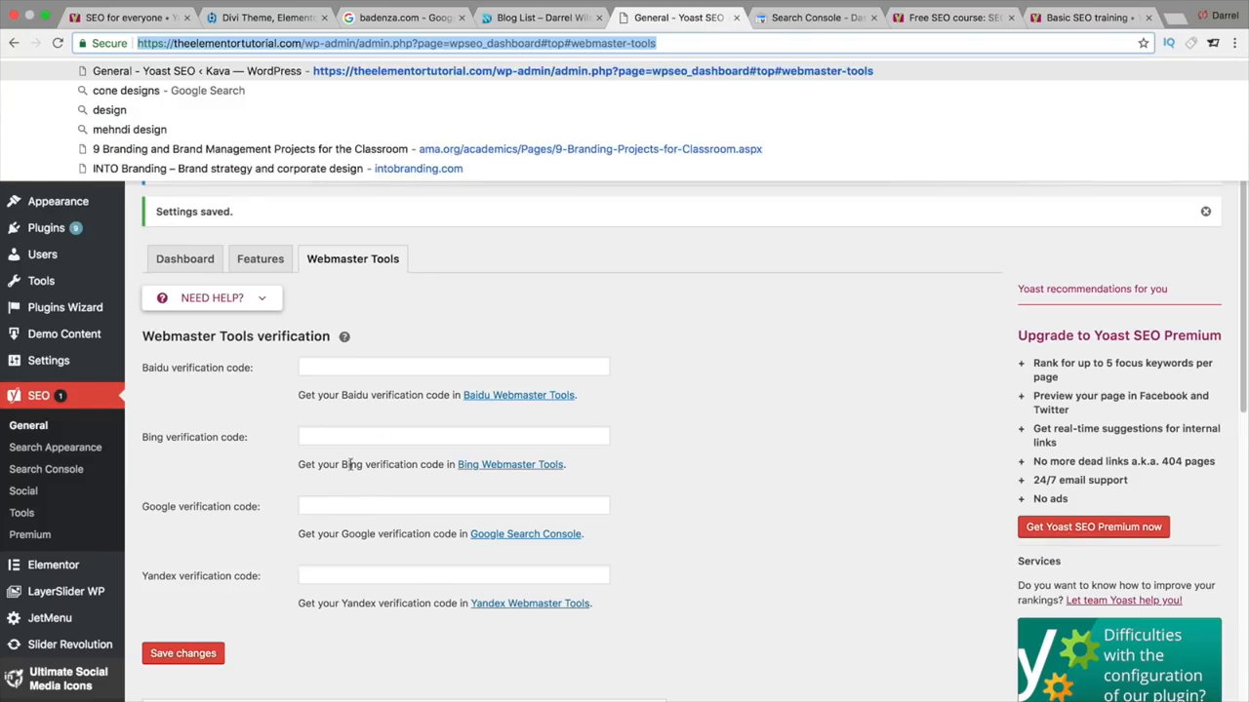
click(333, 507)
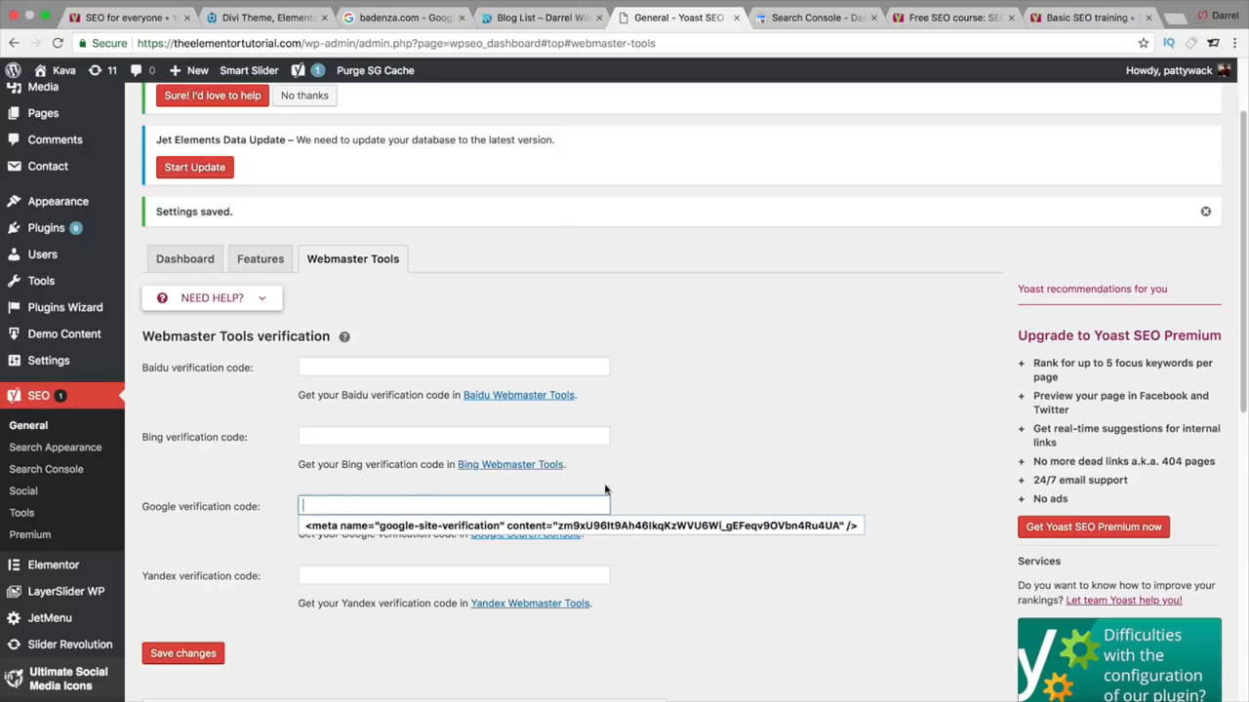
click(626, 460)
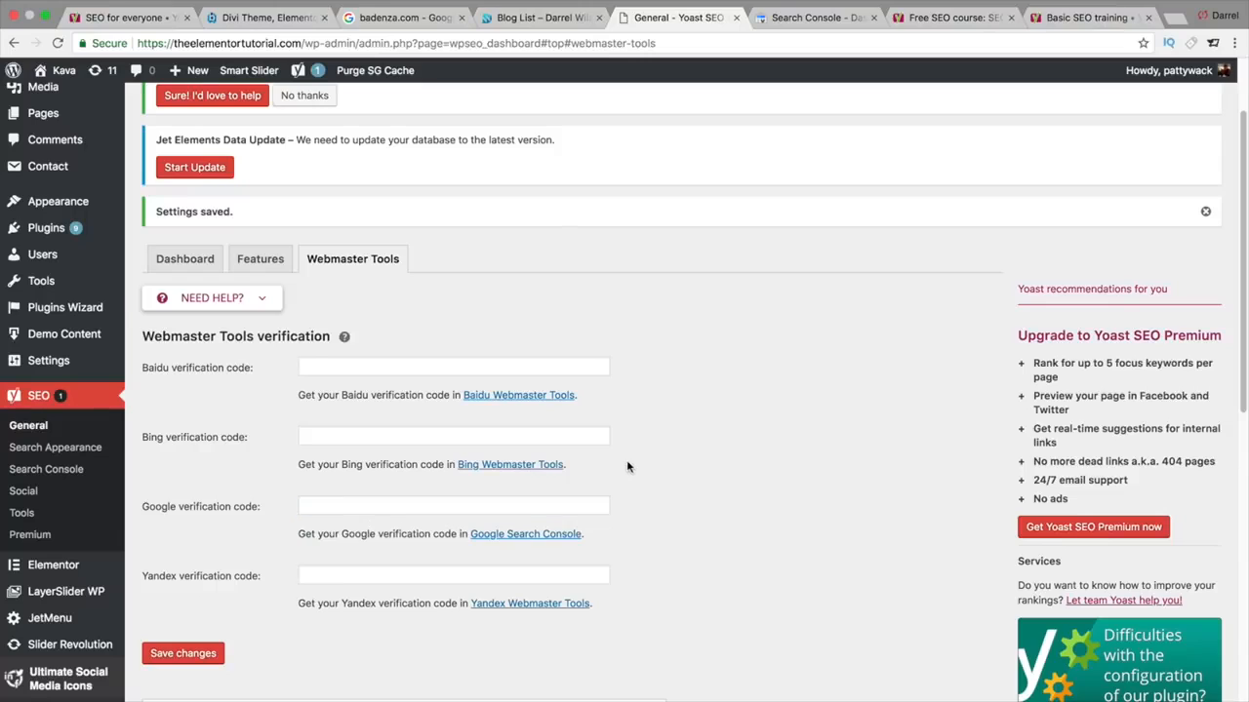
click(514, 536)
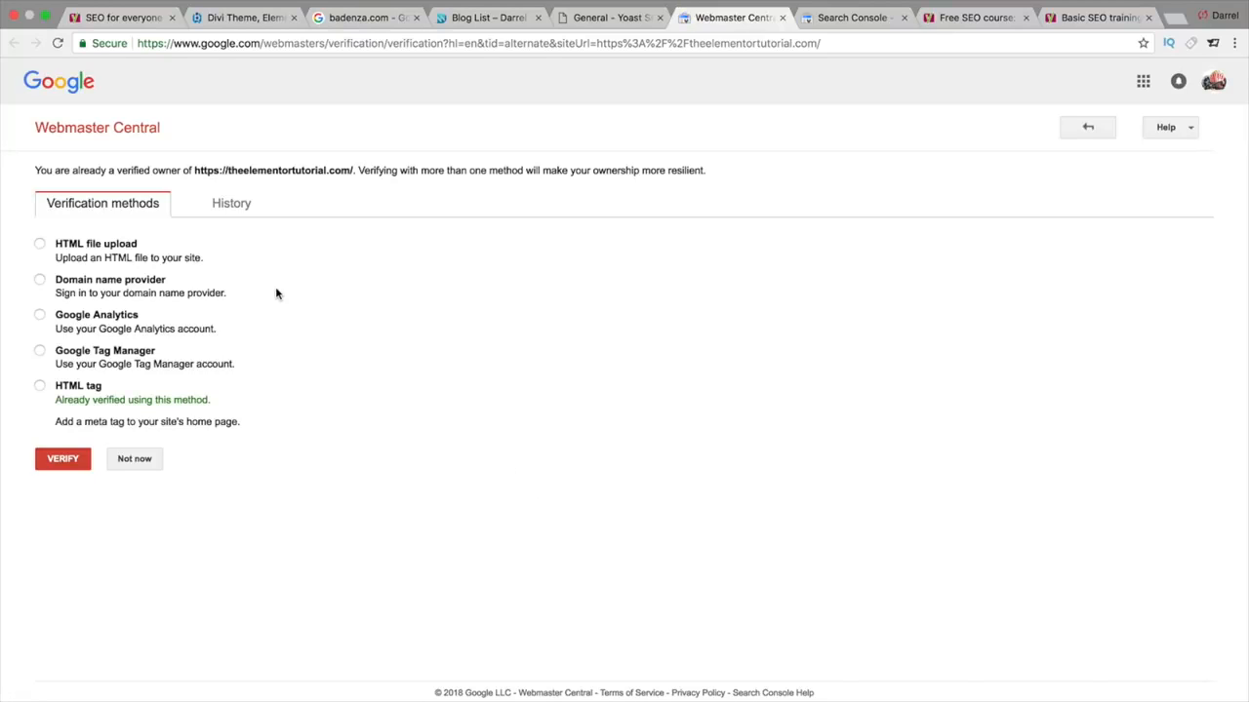
- View the HTML file upload, Domain name provider and Google Tag Manager verification methods
click(39, 281)
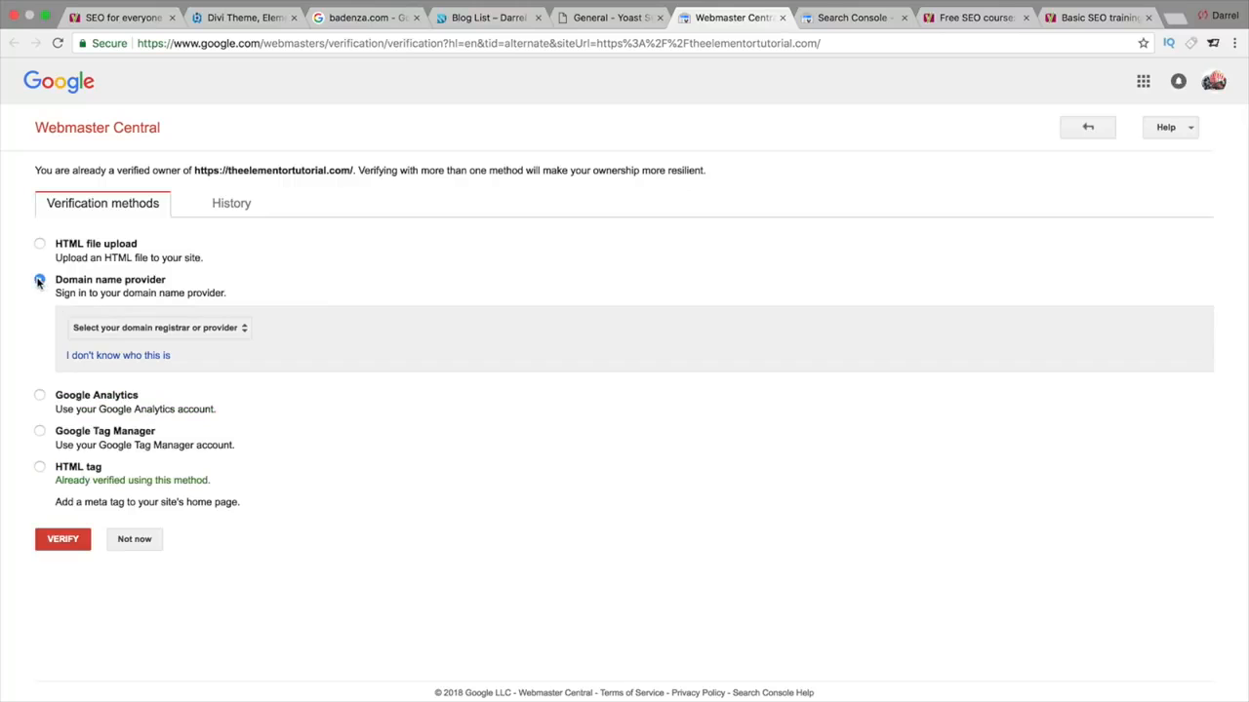
click(40, 246)
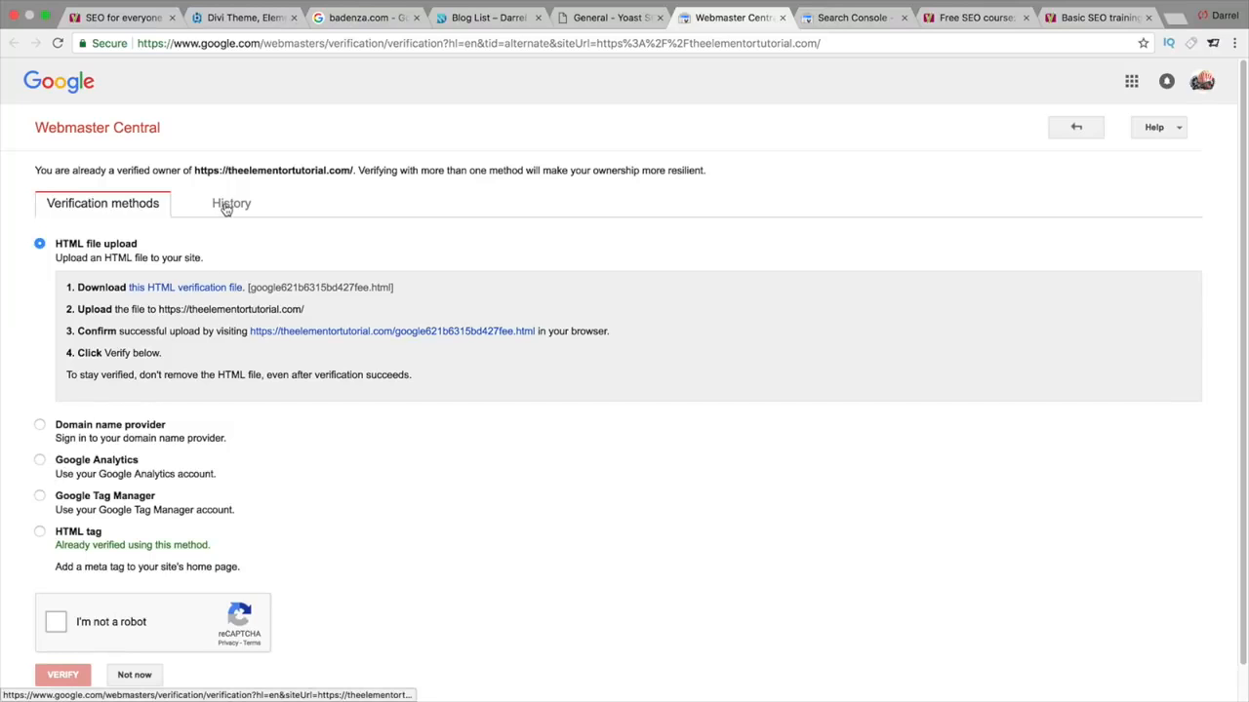
click(38, 426)
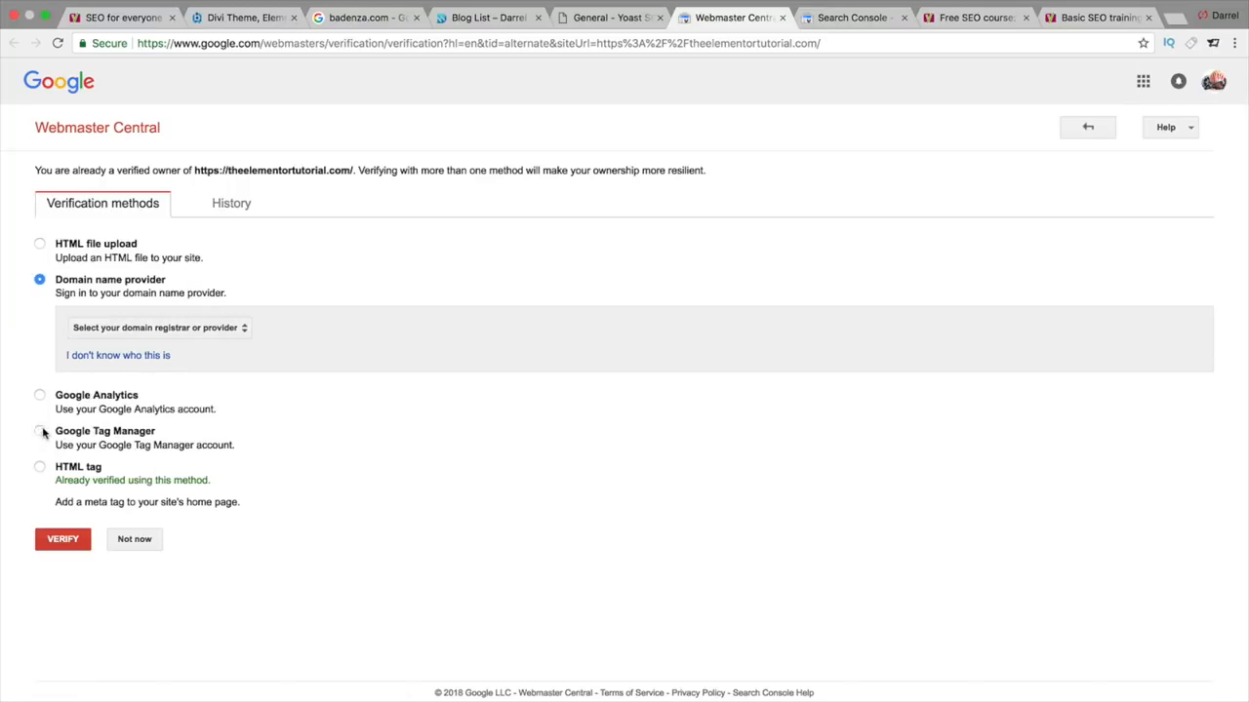
click(40, 431)
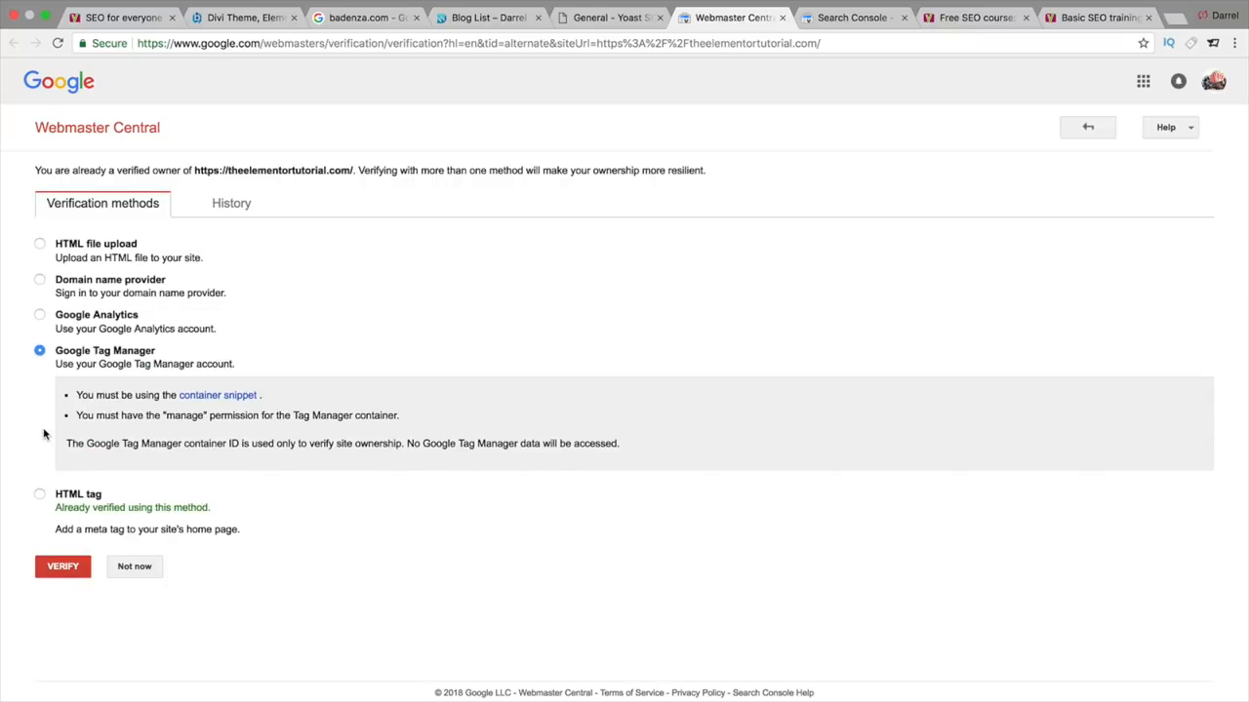
- Choose the HTML tag verification method and copy its google-site-verification meta tag
click(40, 493)
click(353, 478)
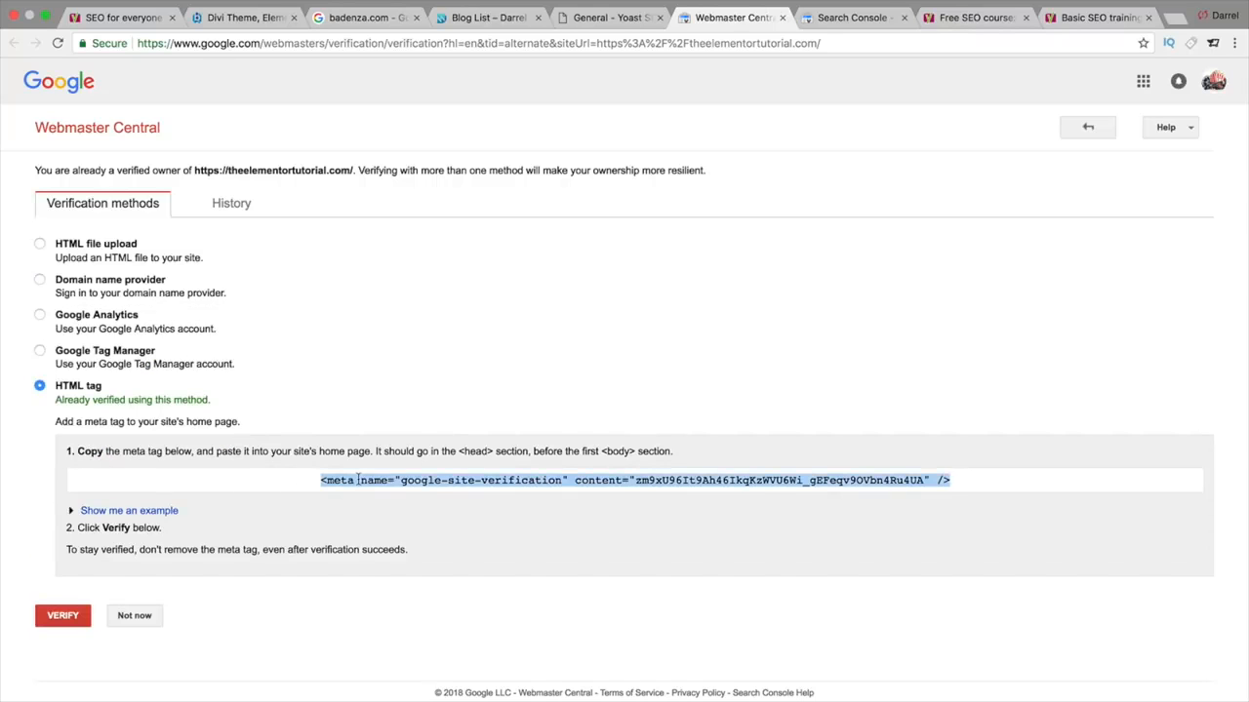
right_click(356, 477)
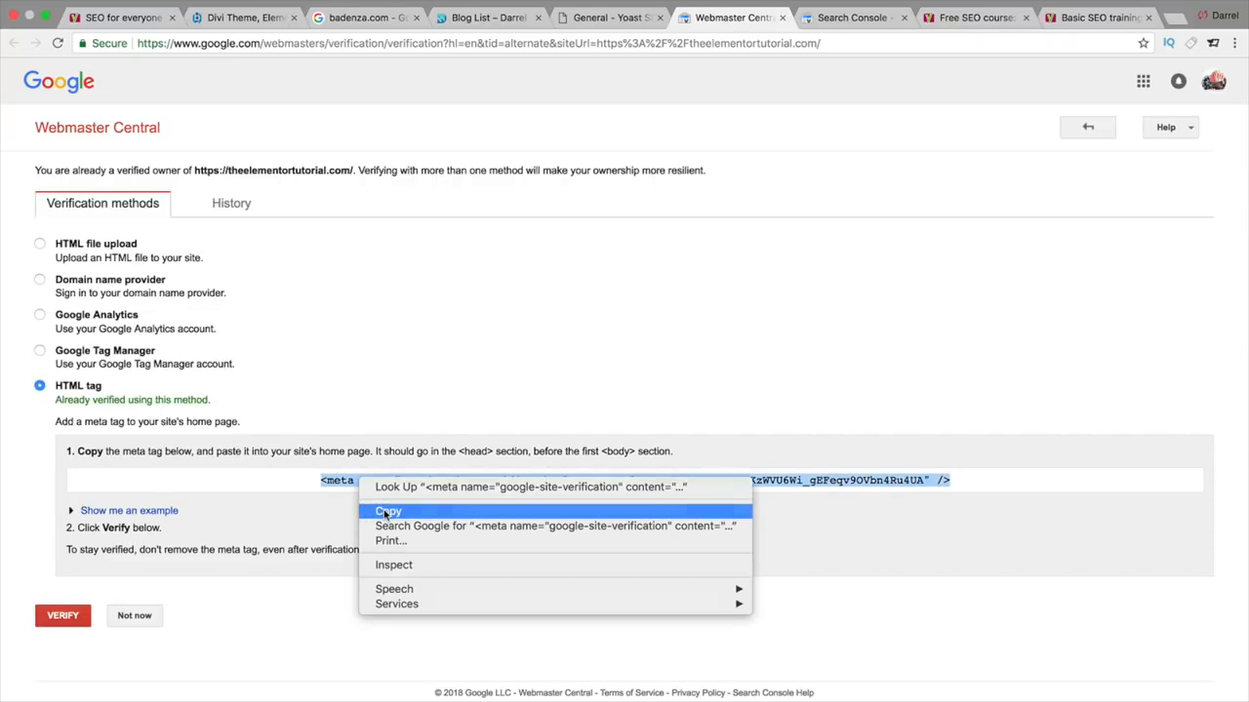
click(388, 512)
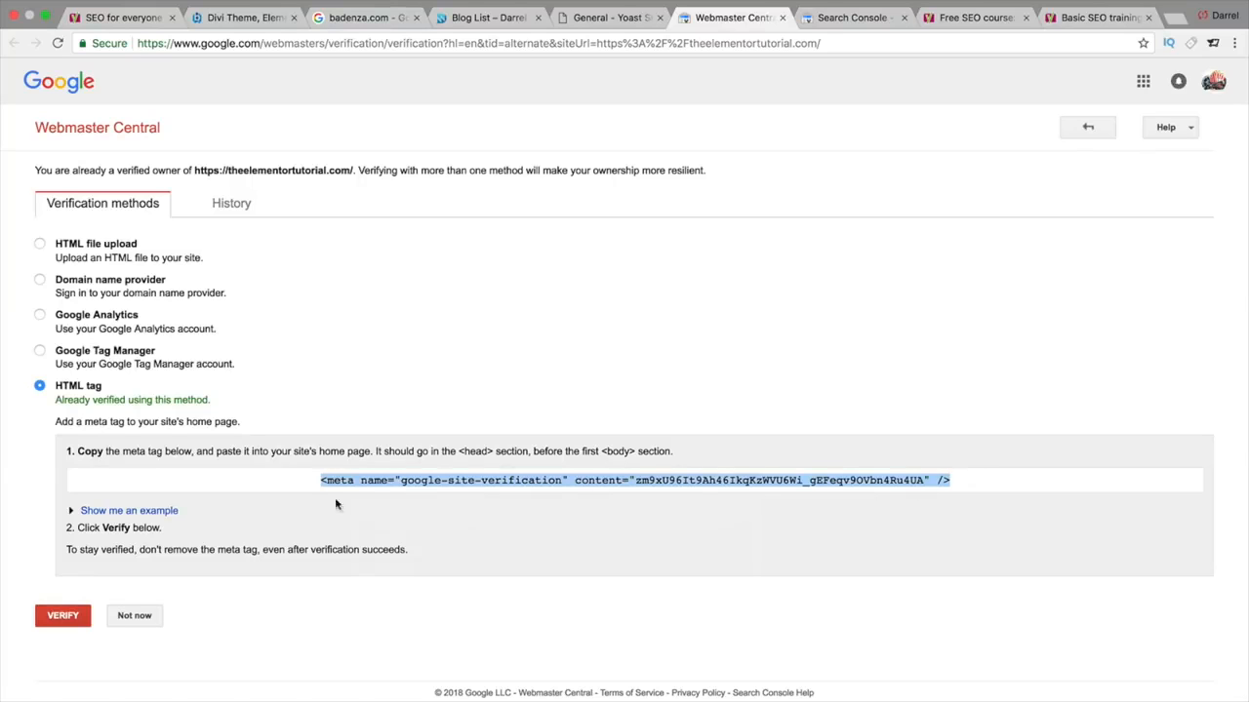
- Paste the copied meta tag as the Google verification code in Yoast SEO and save the changes
click(624, 19)
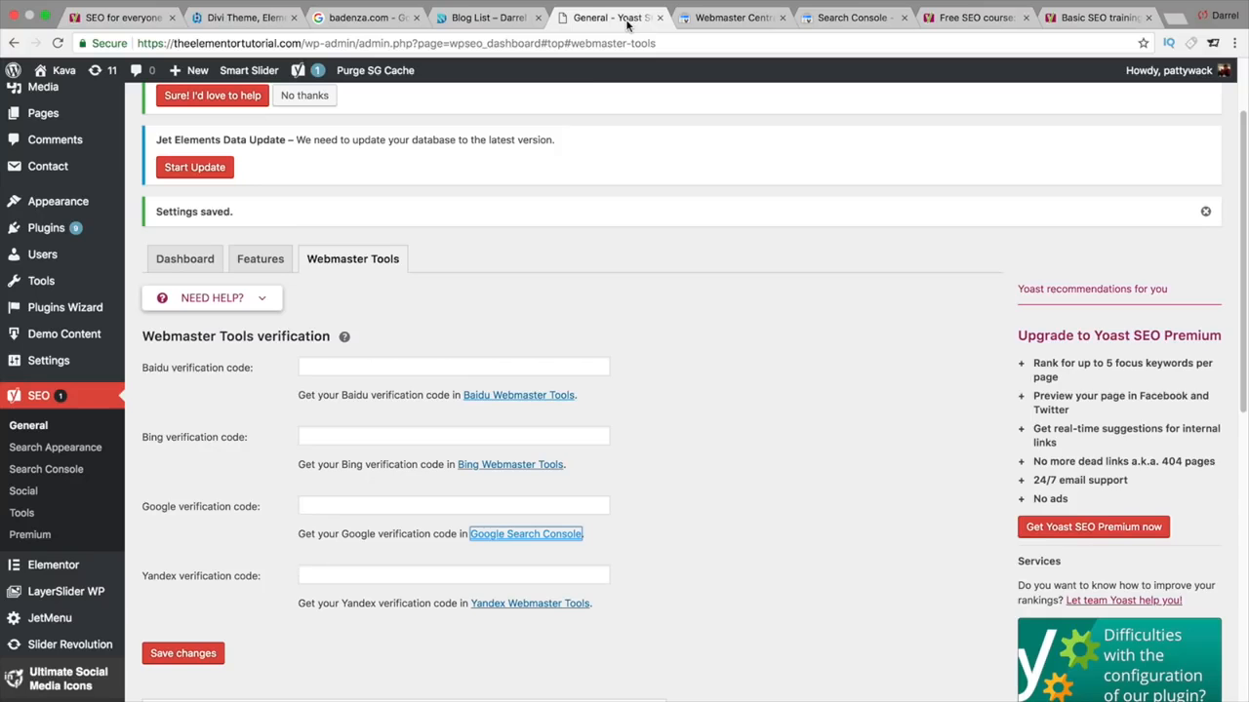
click(320, 506)
right_click(322, 506)
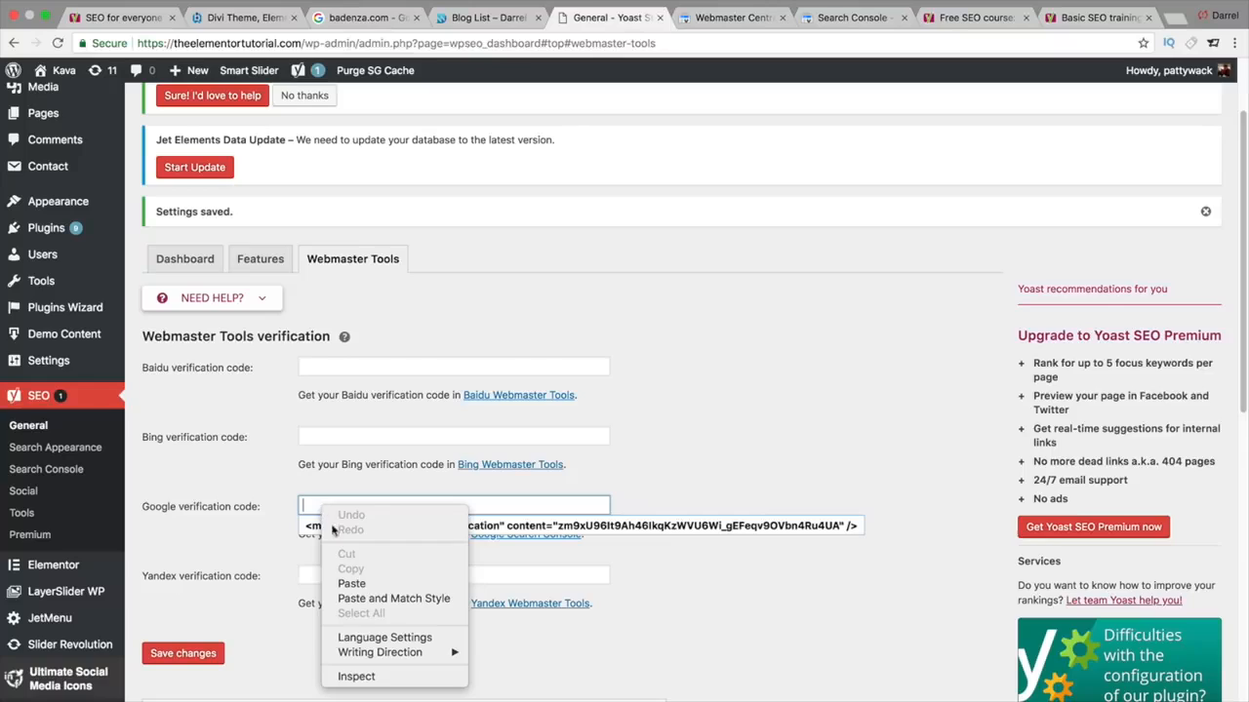
click(351, 583)
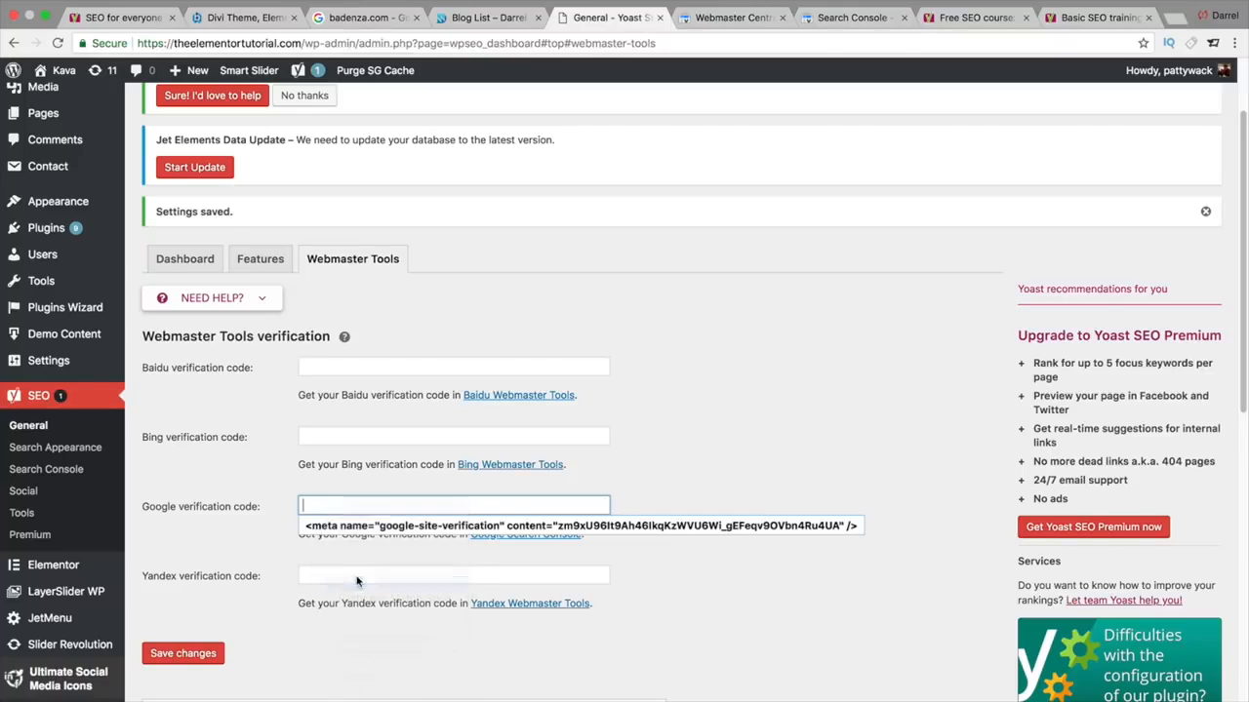
click(198, 653)
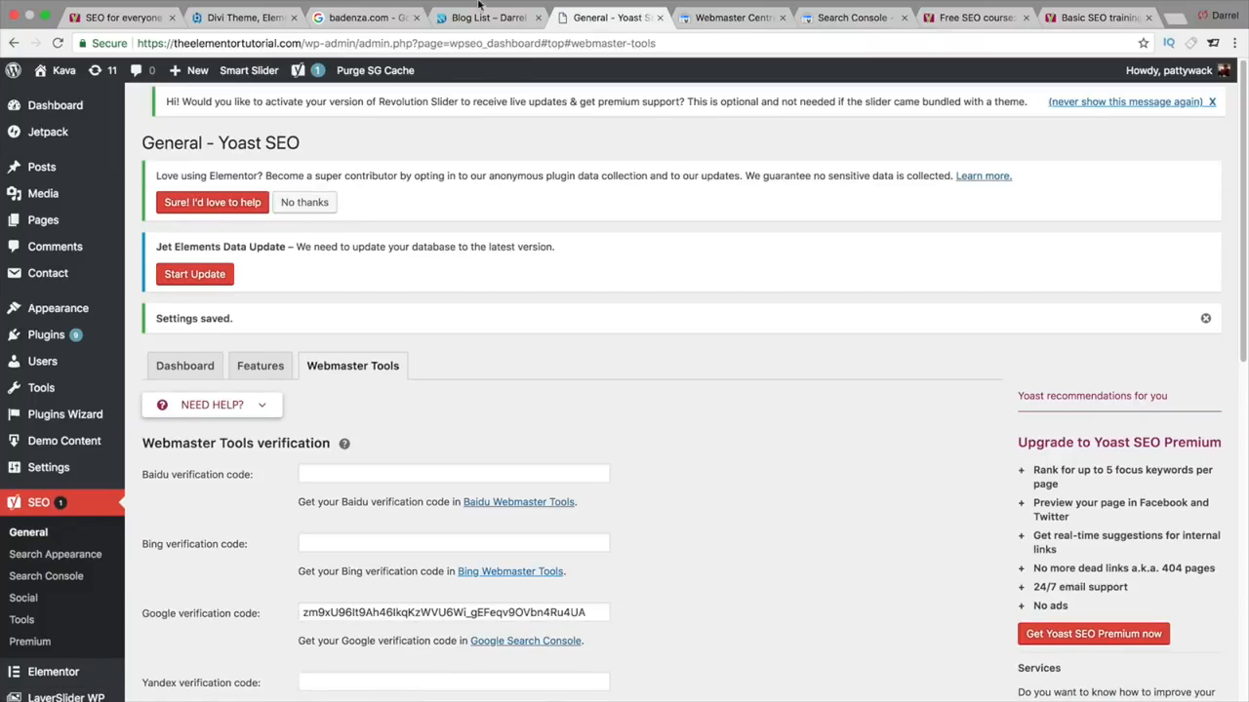
- Highlight the content code within the meta tag in Webmaster Central and verify the site with the HTML tag method
click(717, 27)
click(972, 481)
click(629, 485)
click(627, 484)
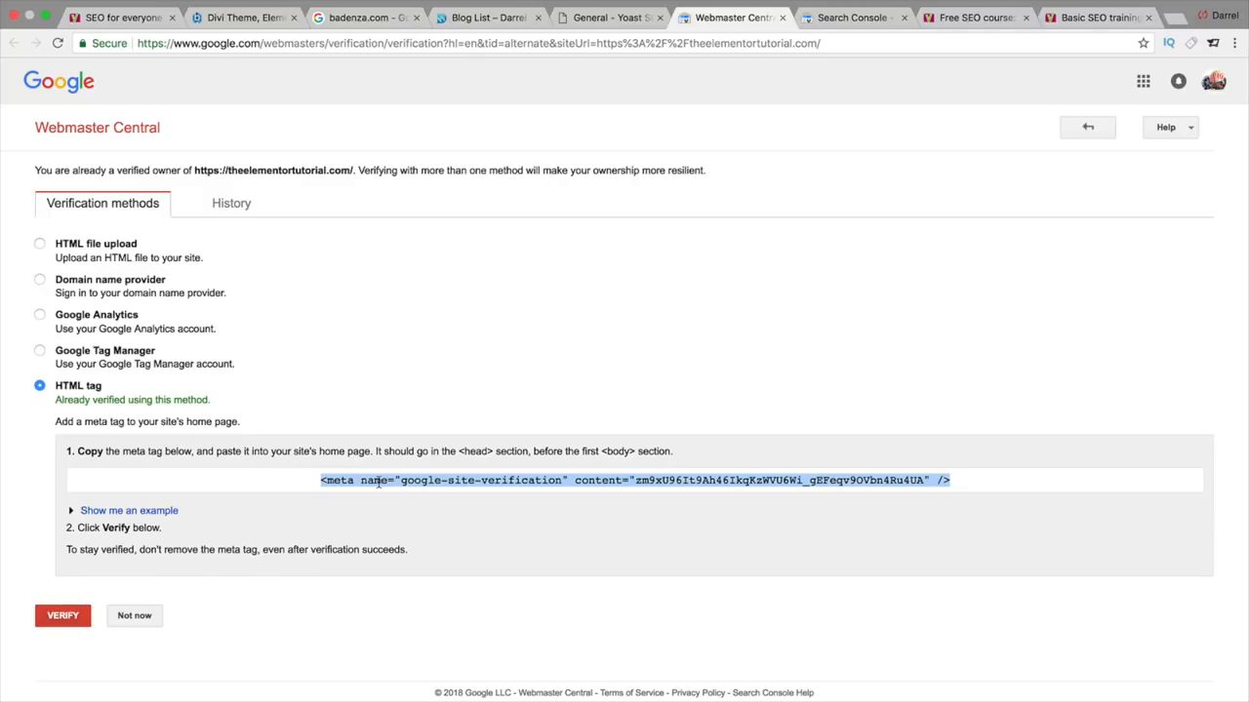
drag(636, 480, 920, 477)
click(920, 477)
click(62, 615)
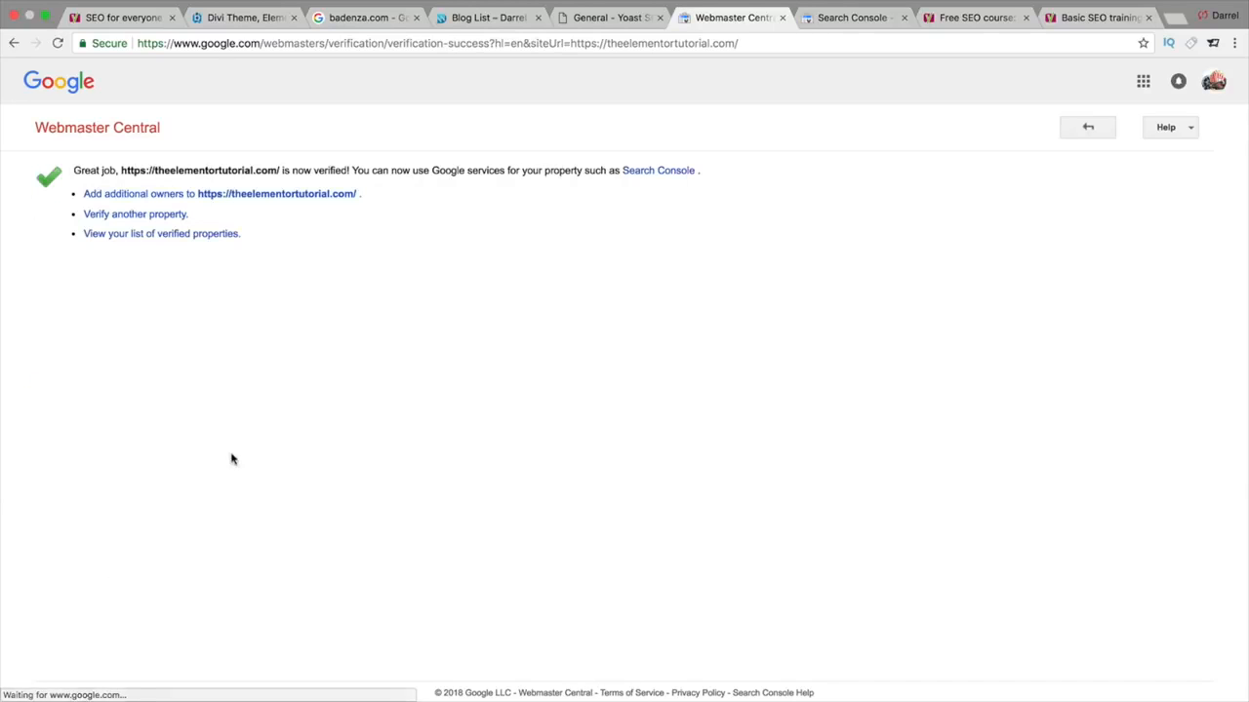
- Open Bing Webmaster Tools from the Yoast SEO verification settings and sign in with Facebook
click(620, 17)
scroll(628, 549, down, 3)
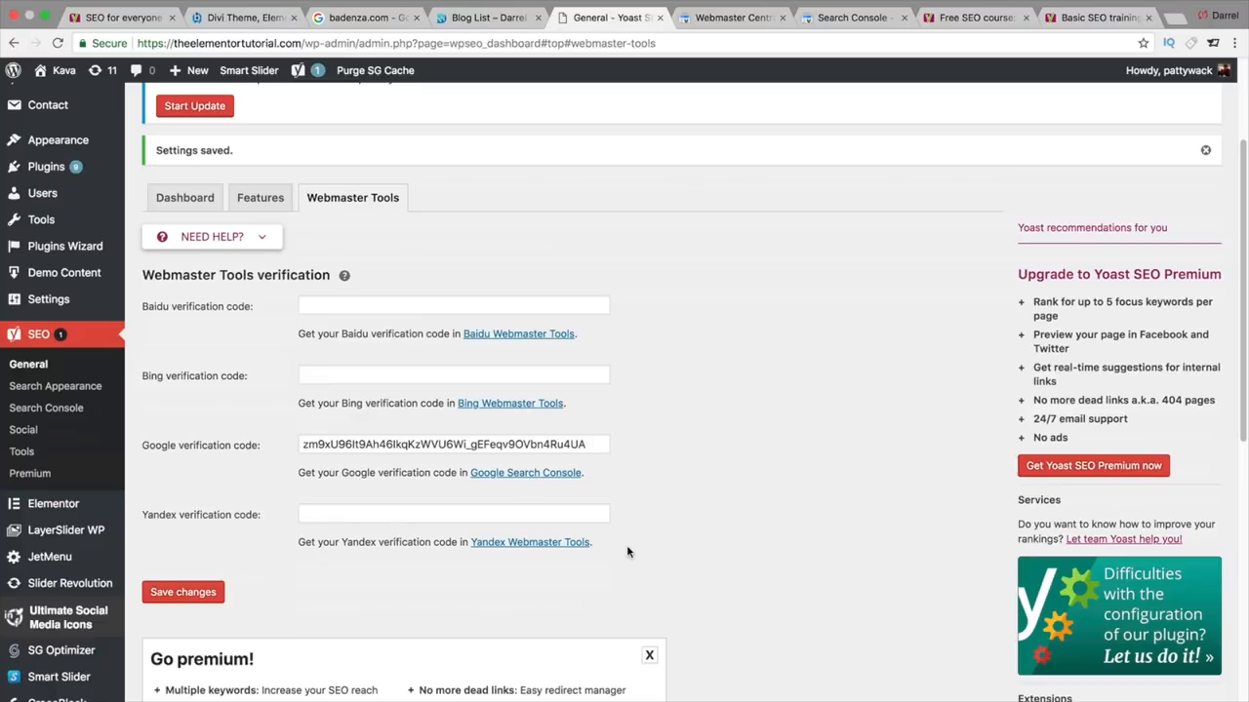
click(482, 408)
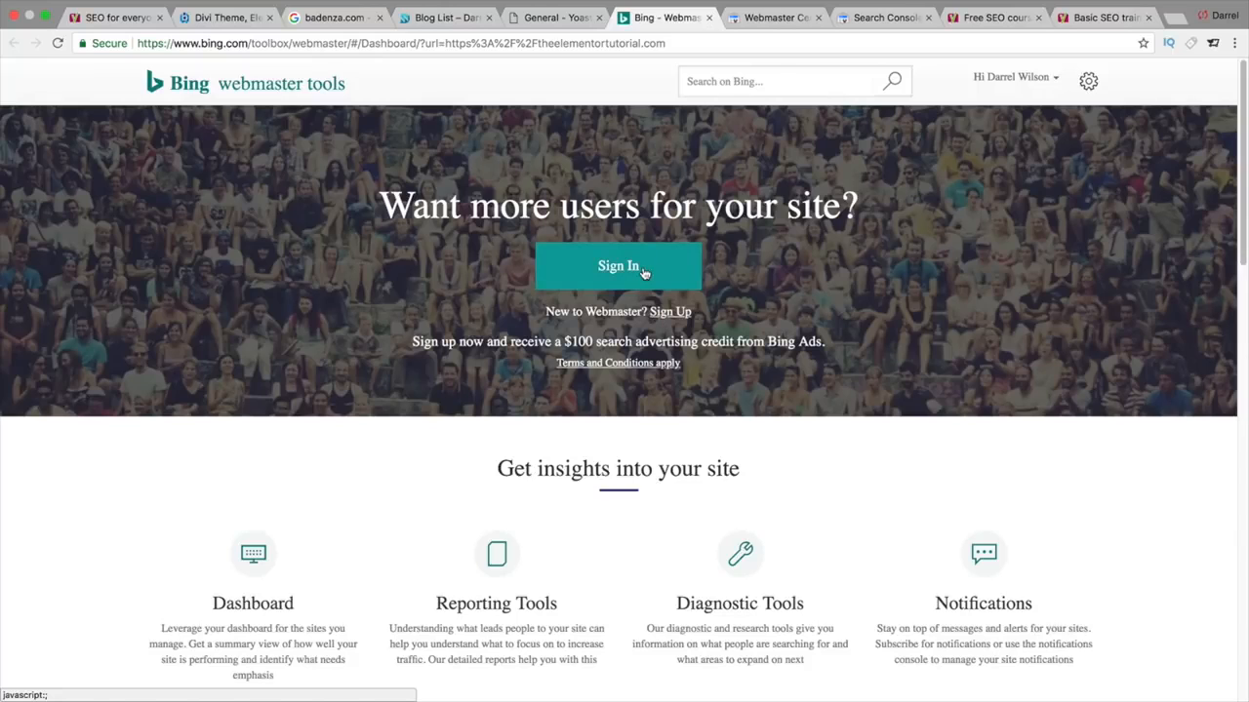
click(606, 271)
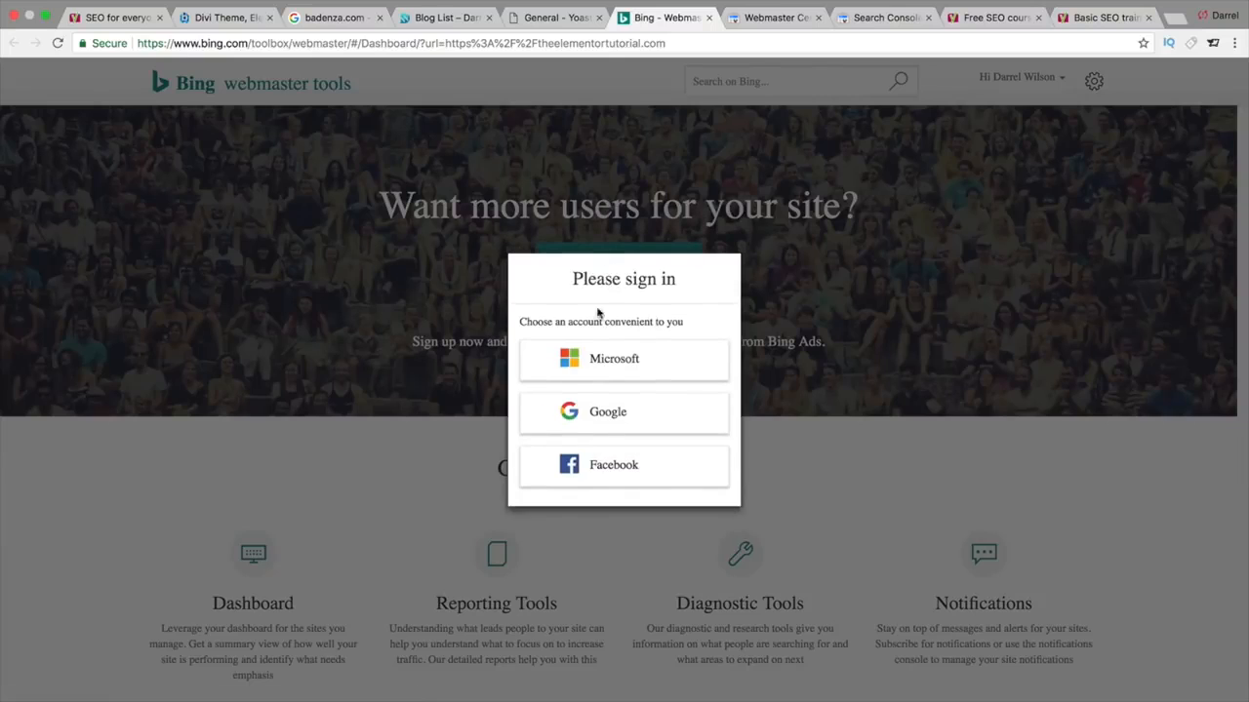
click(607, 464)
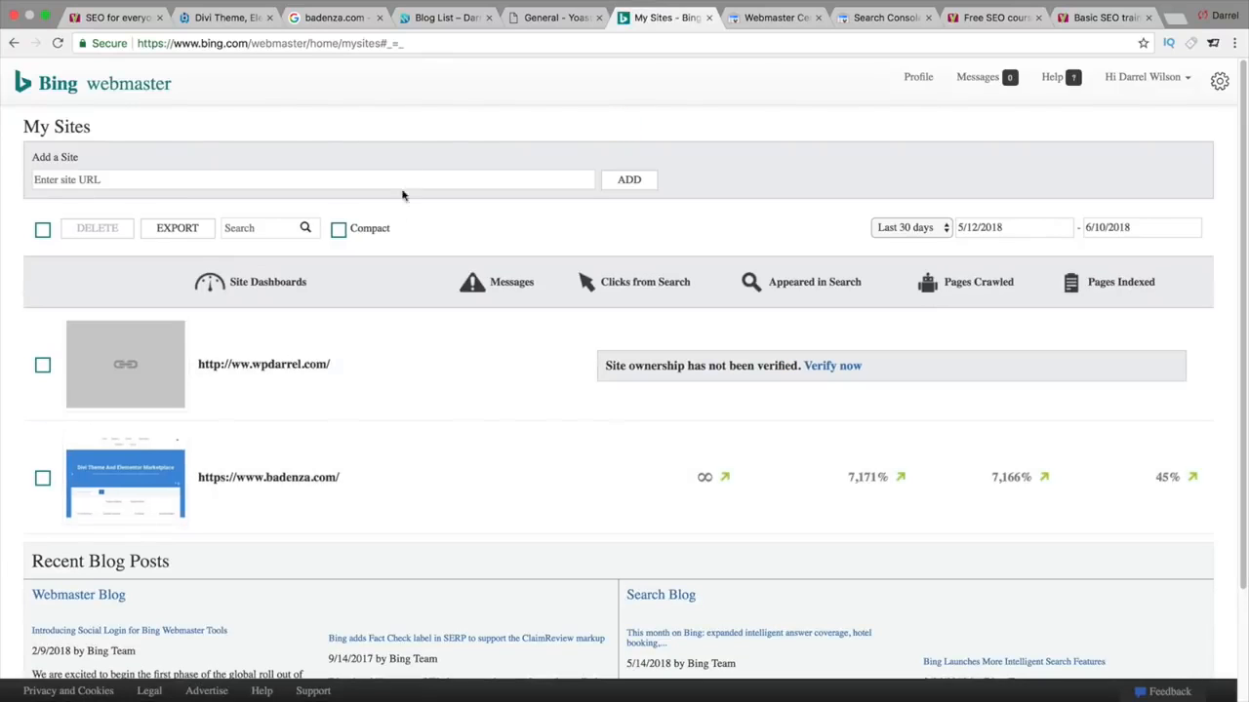
click(573, 21)
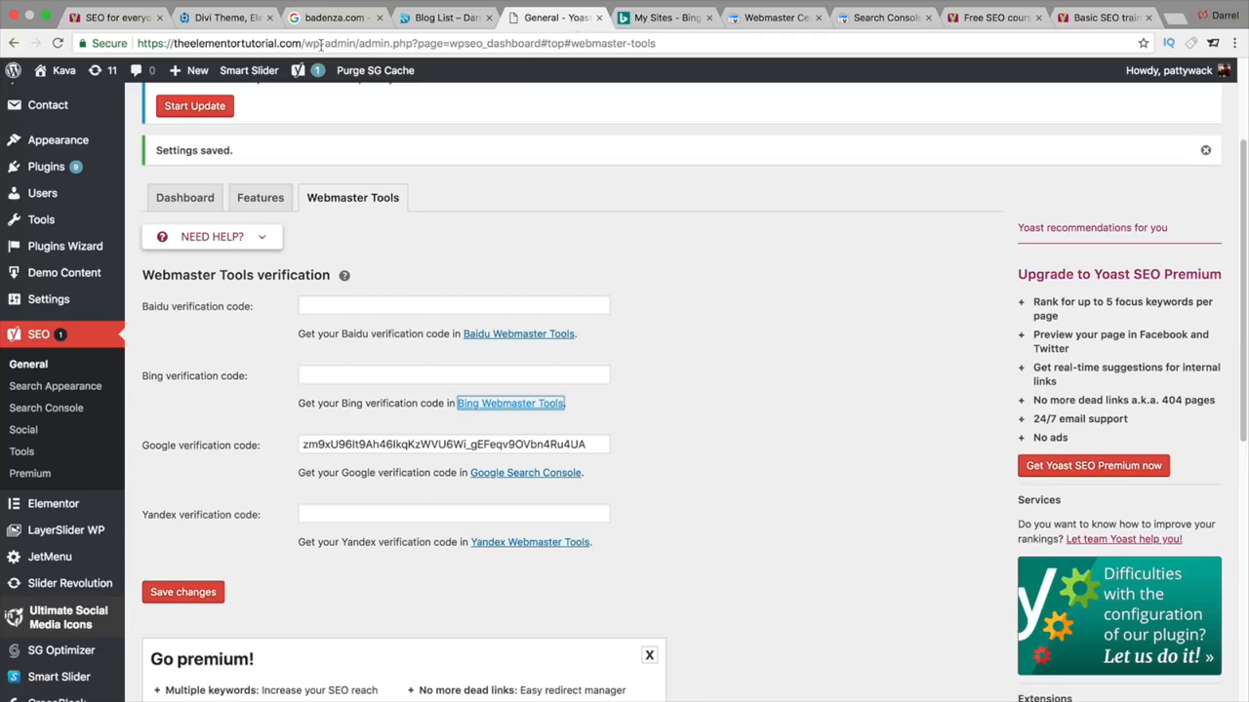
drag(303, 42, 141, 44)
right_click(154, 43)
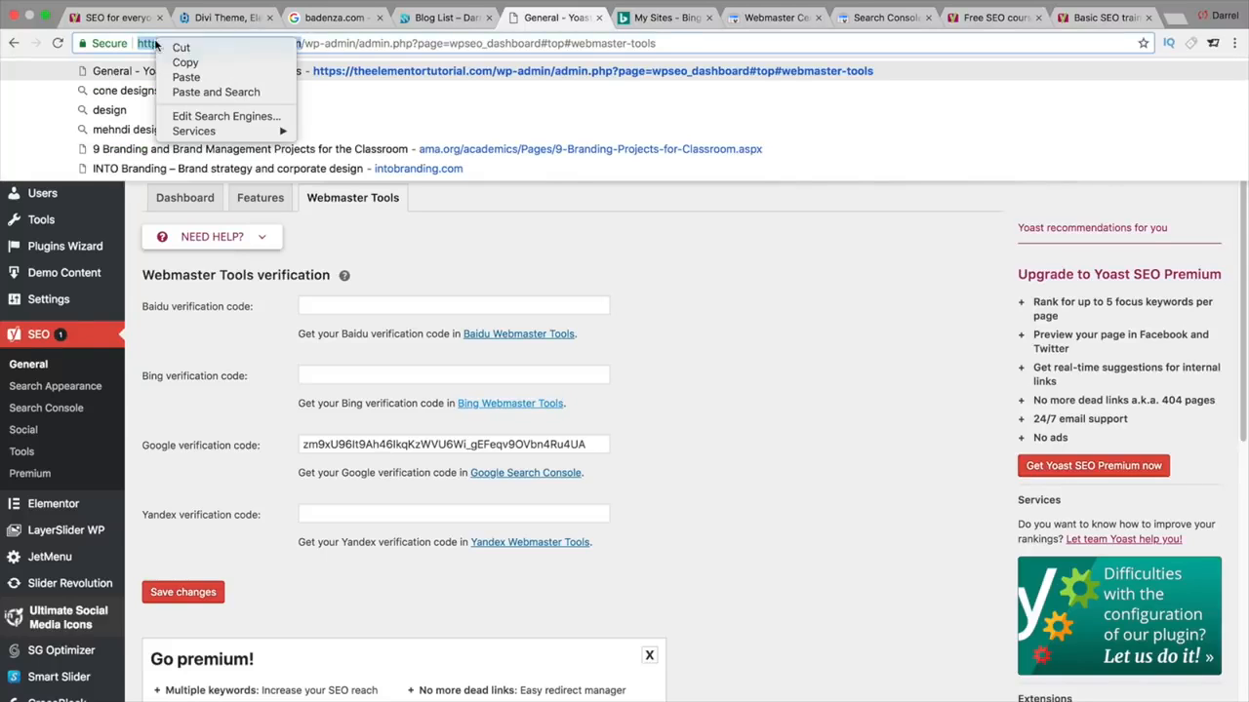
click(168, 60)
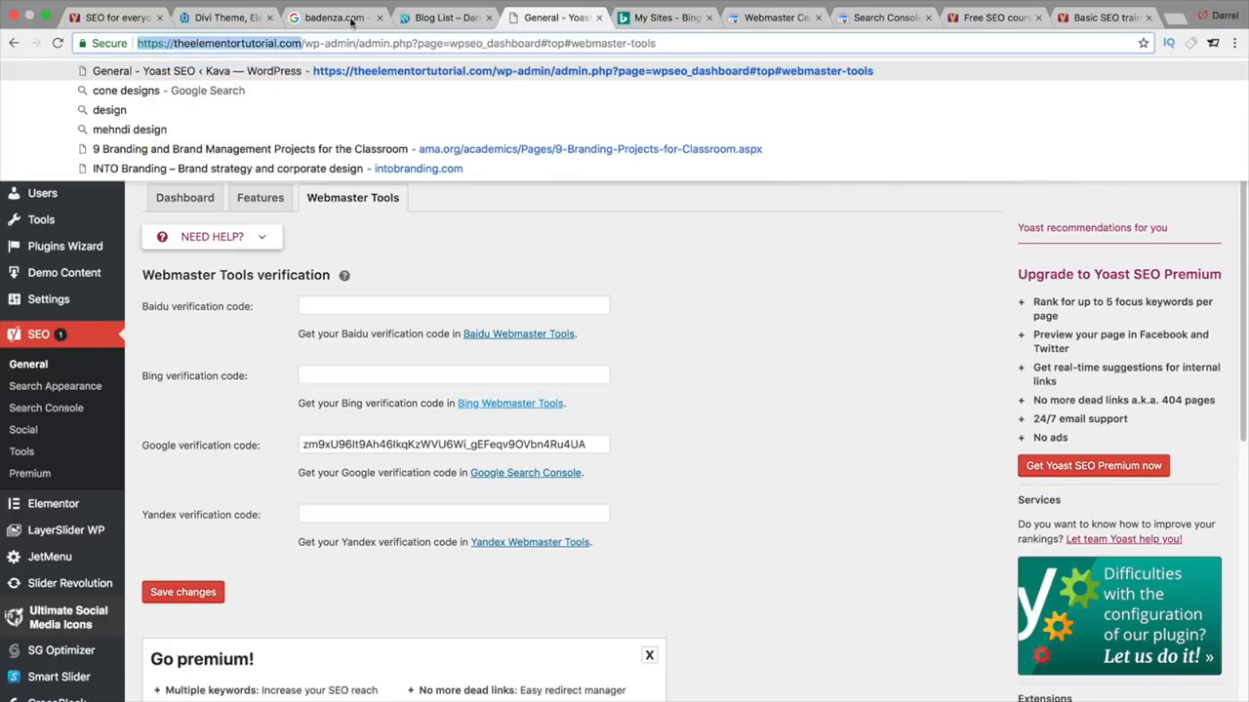
click(635, 18)
right_click(359, 182)
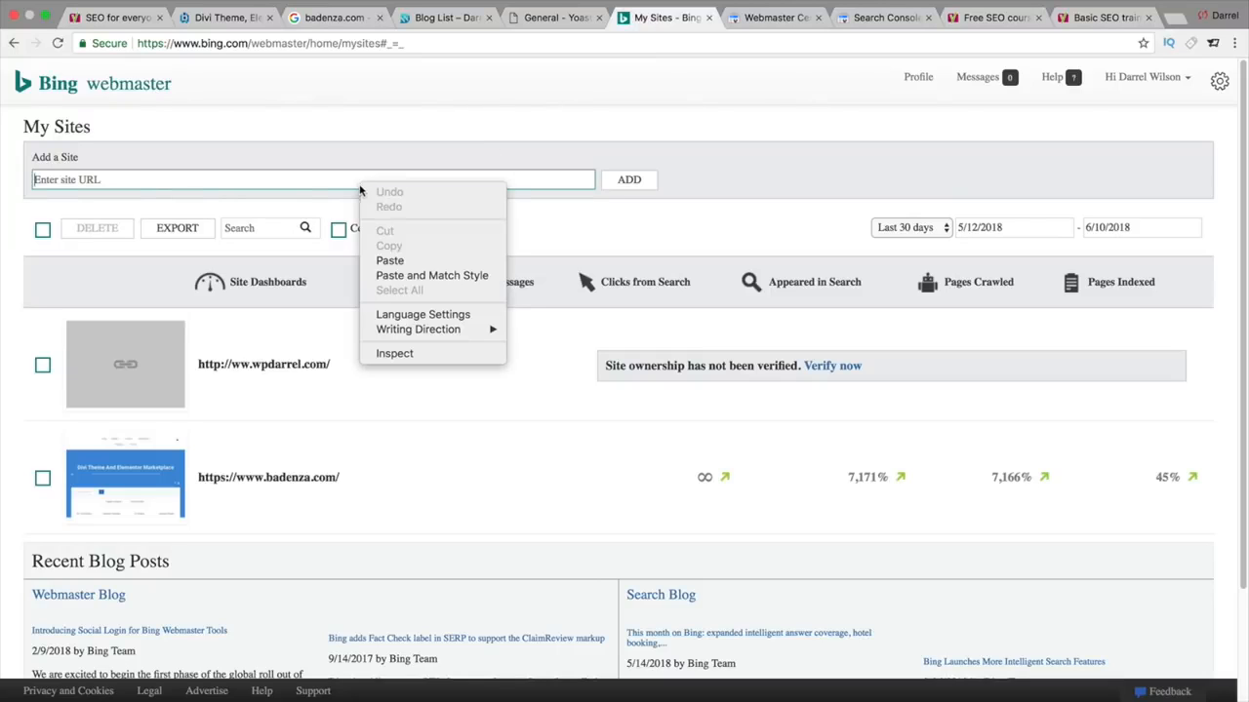
click(382, 259)
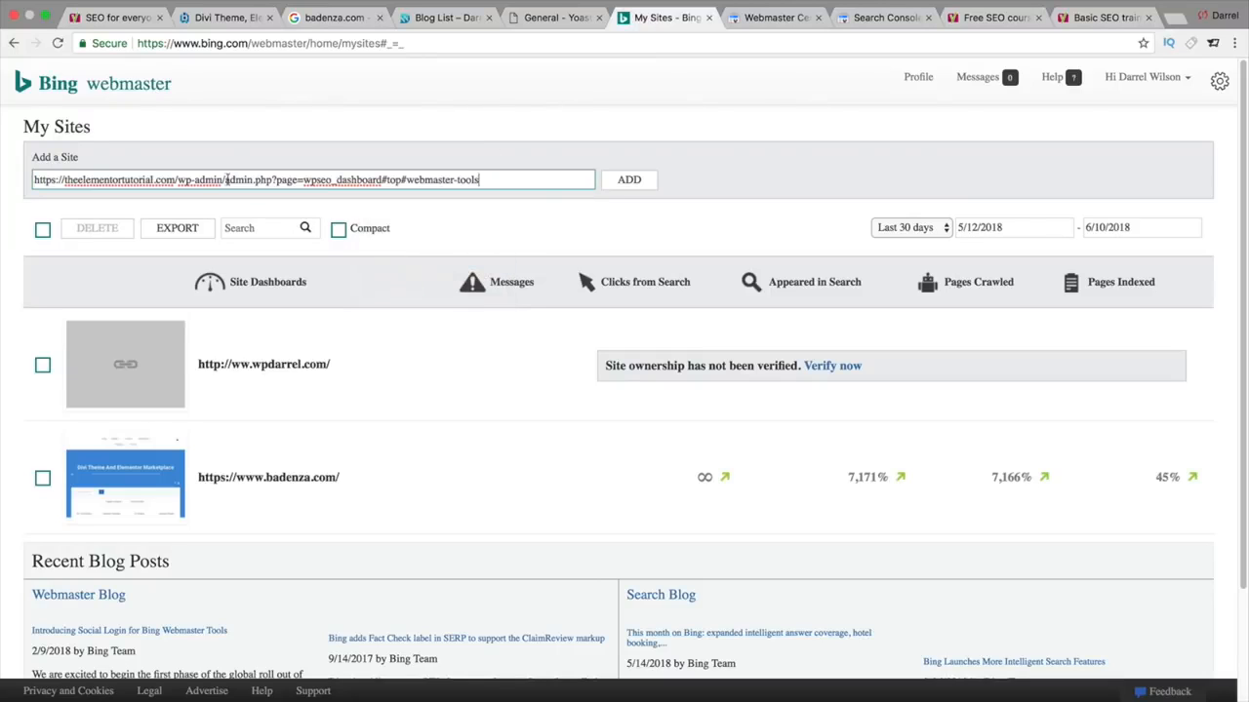
drag(178, 180, 517, 205)
key(BackSpace)
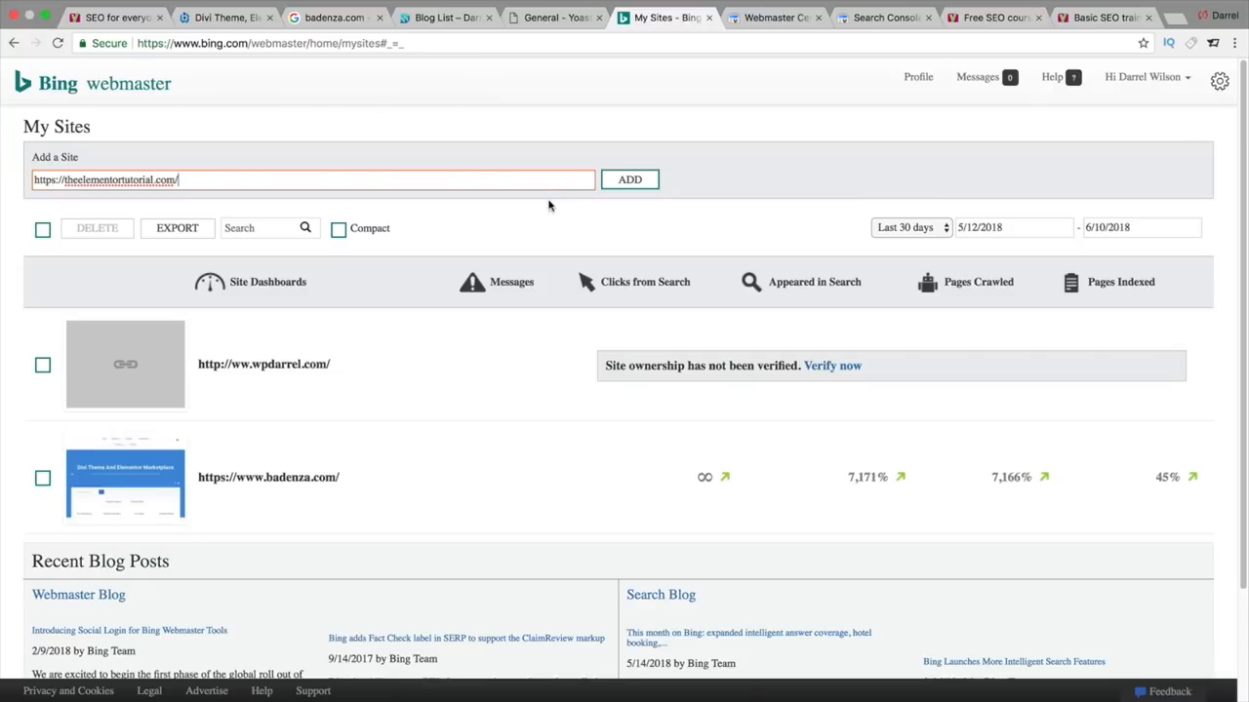
click(630, 181)
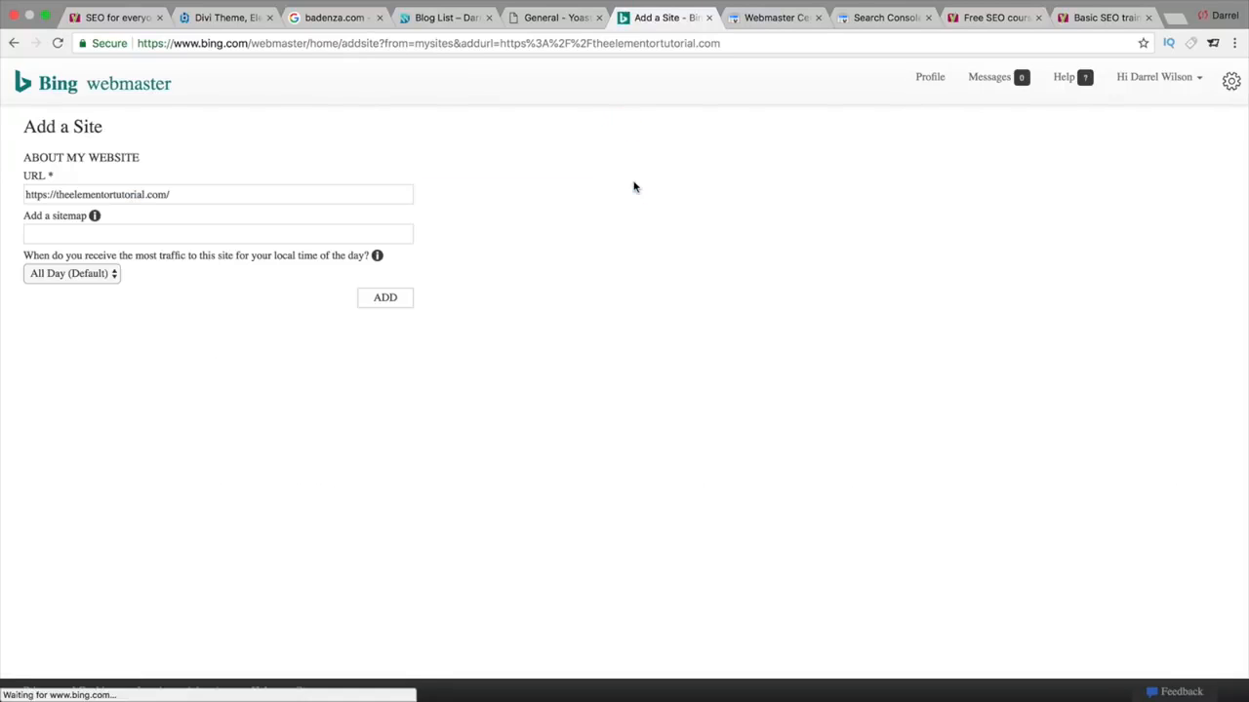
click(398, 298)
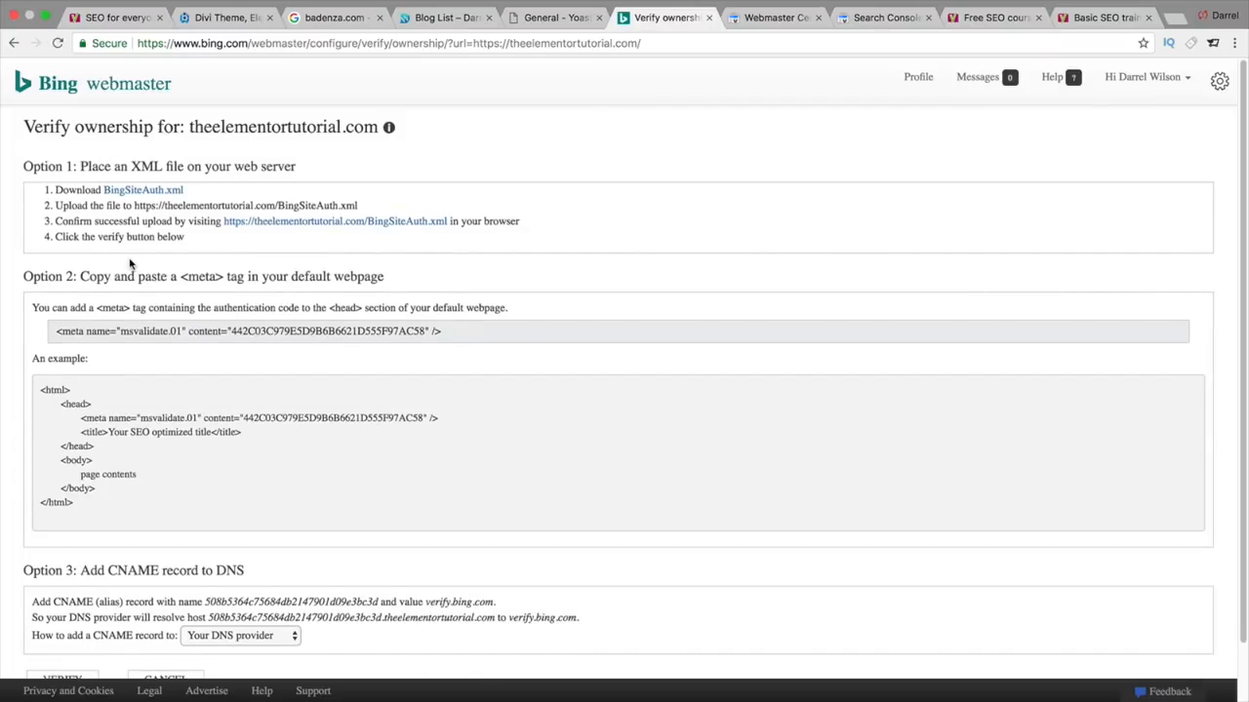
- Copy the msvalidate.01 meta tag from the Option 2 ownership verification method
triple_click(188, 331)
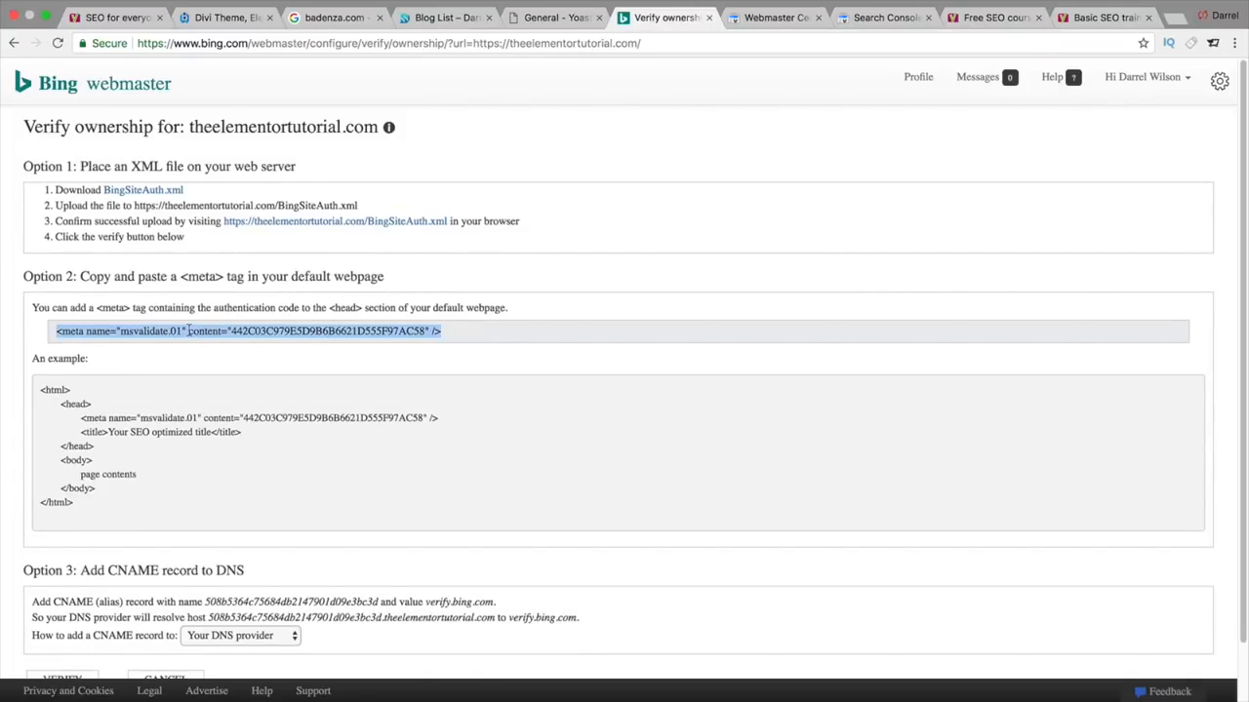
right_click(189, 331)
click(210, 361)
- Paste the copied meta tag as the Bing verification code in Yoast SEO and save the changes
click(538, 20)
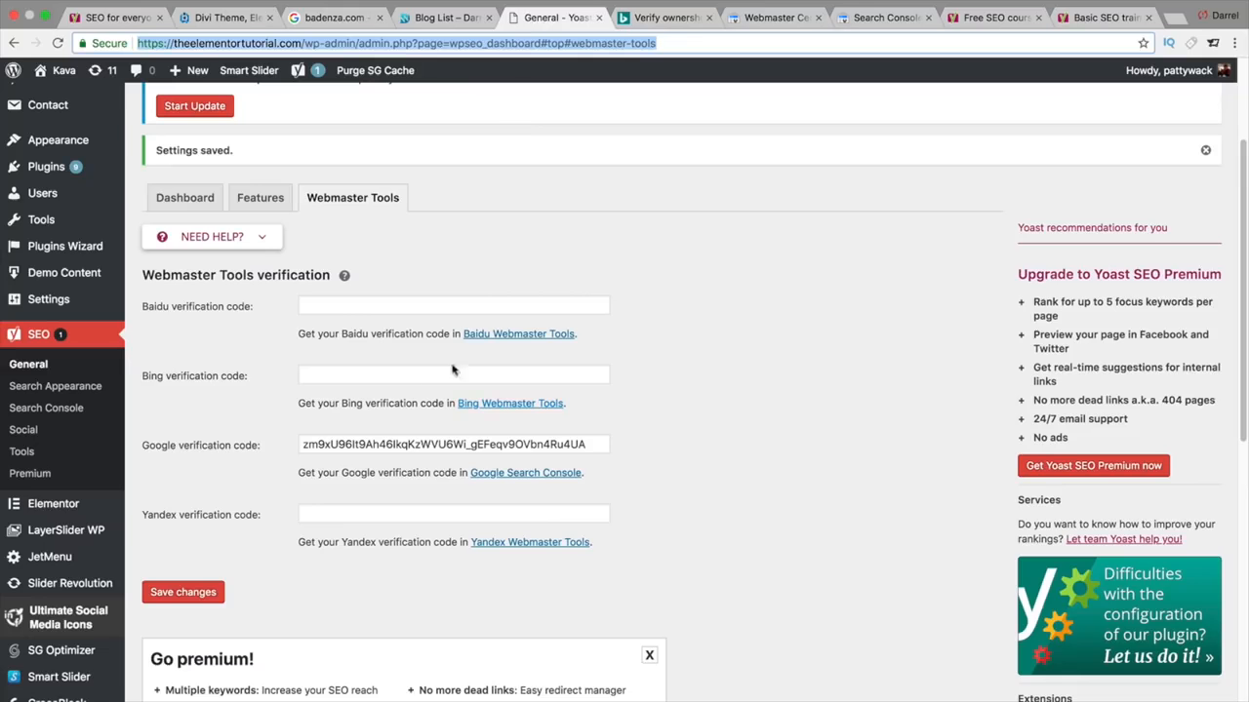
click(392, 378)
right_click(392, 380)
click(432, 457)
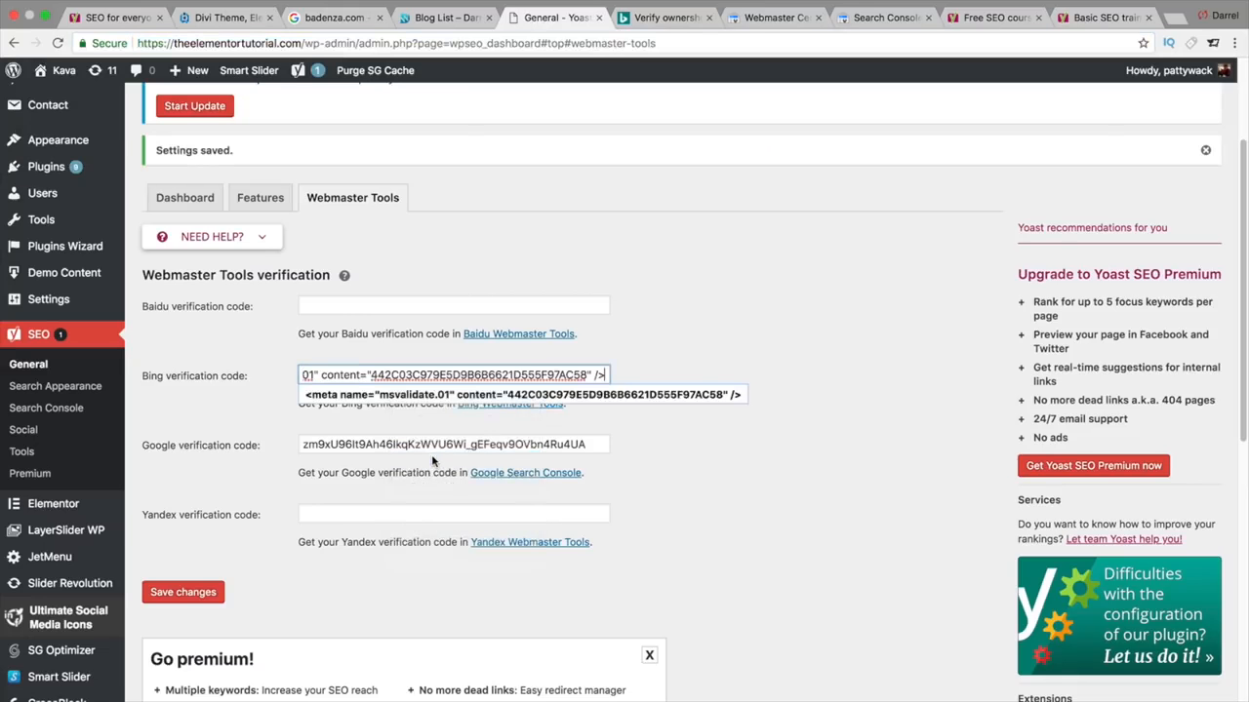
click(751, 468)
click(194, 593)
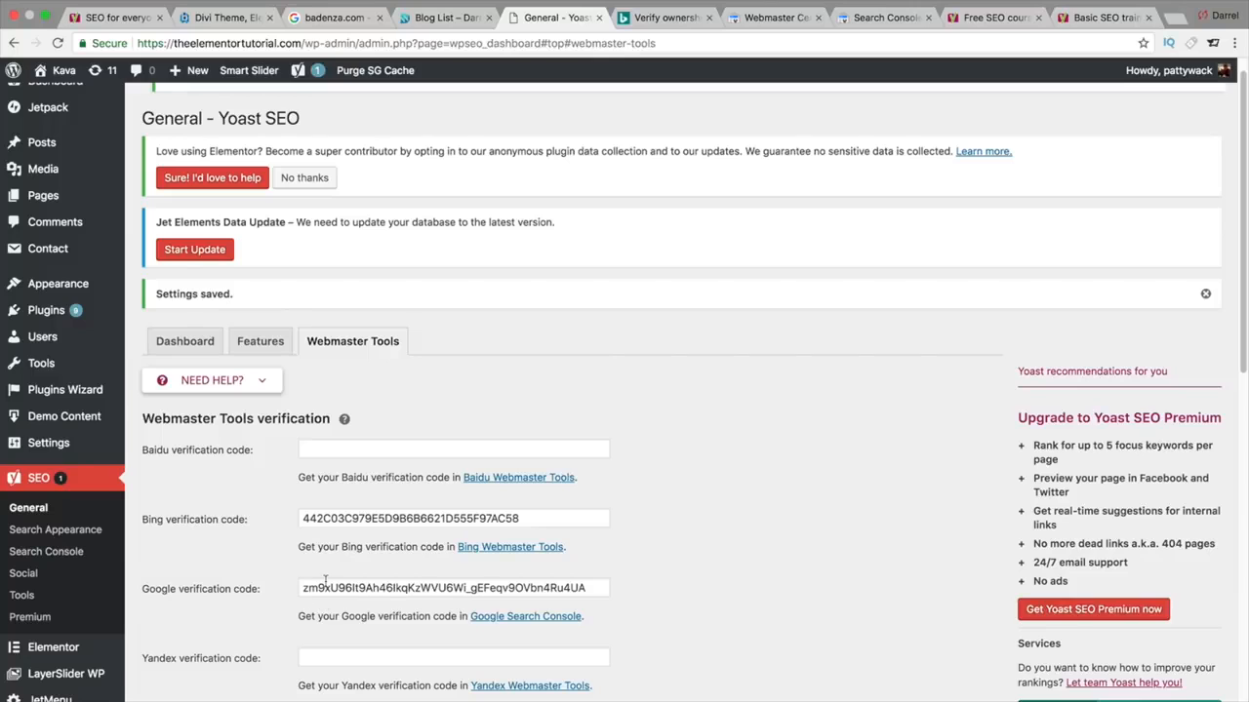
- Verify ownership of theelementortutorial.com in Bing Webmaster
click(642, 23)
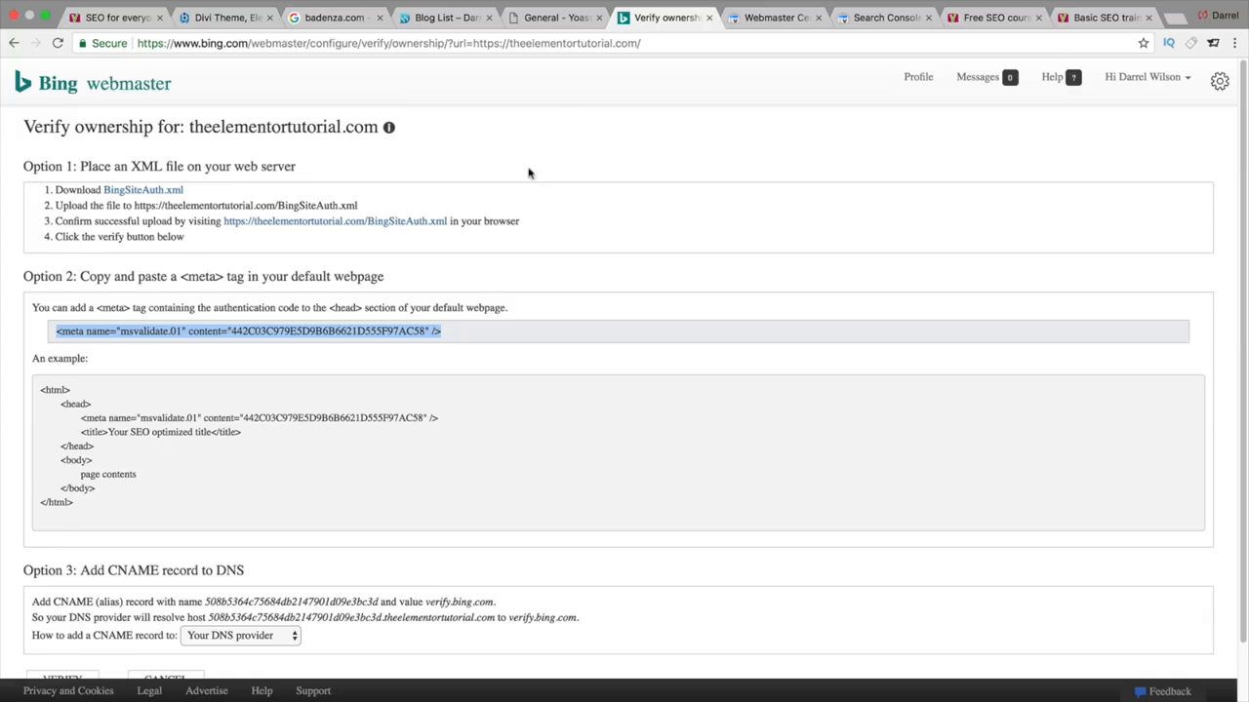
scroll(471, 407, down, 2)
click(59, 616)
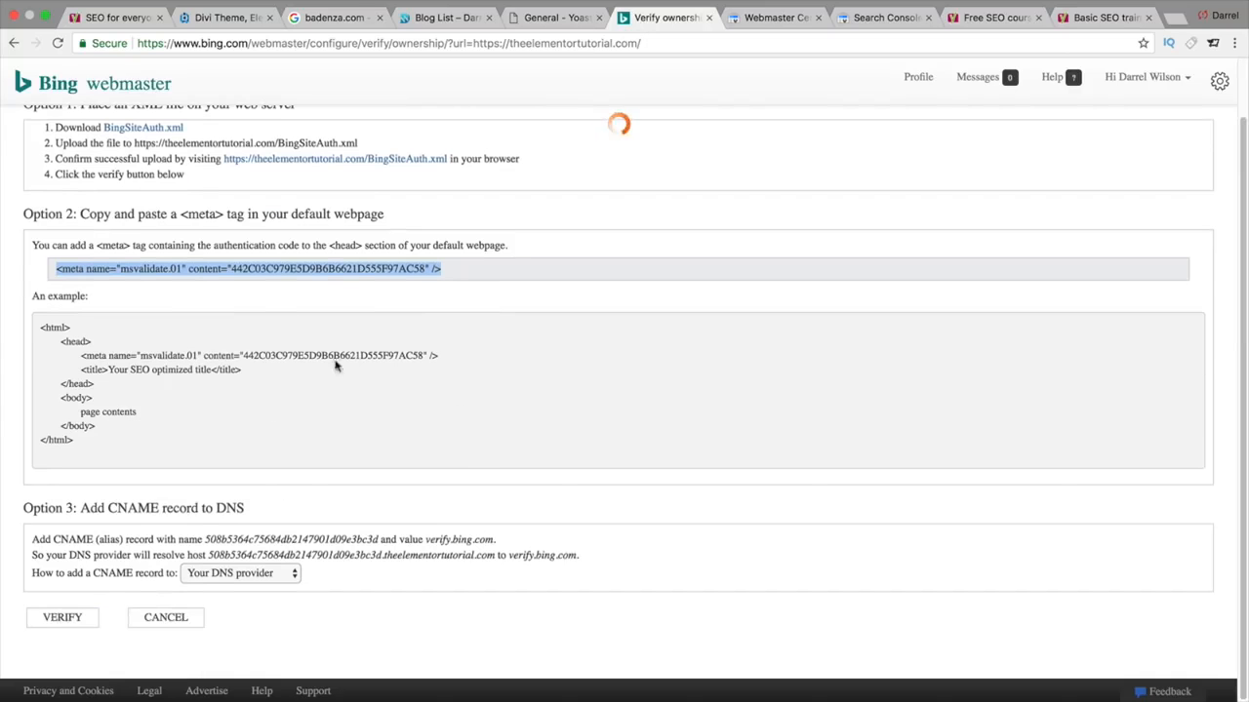
- Return to the Yoast SEO Webmaster Tools verification settings and save them again
click(557, 18)
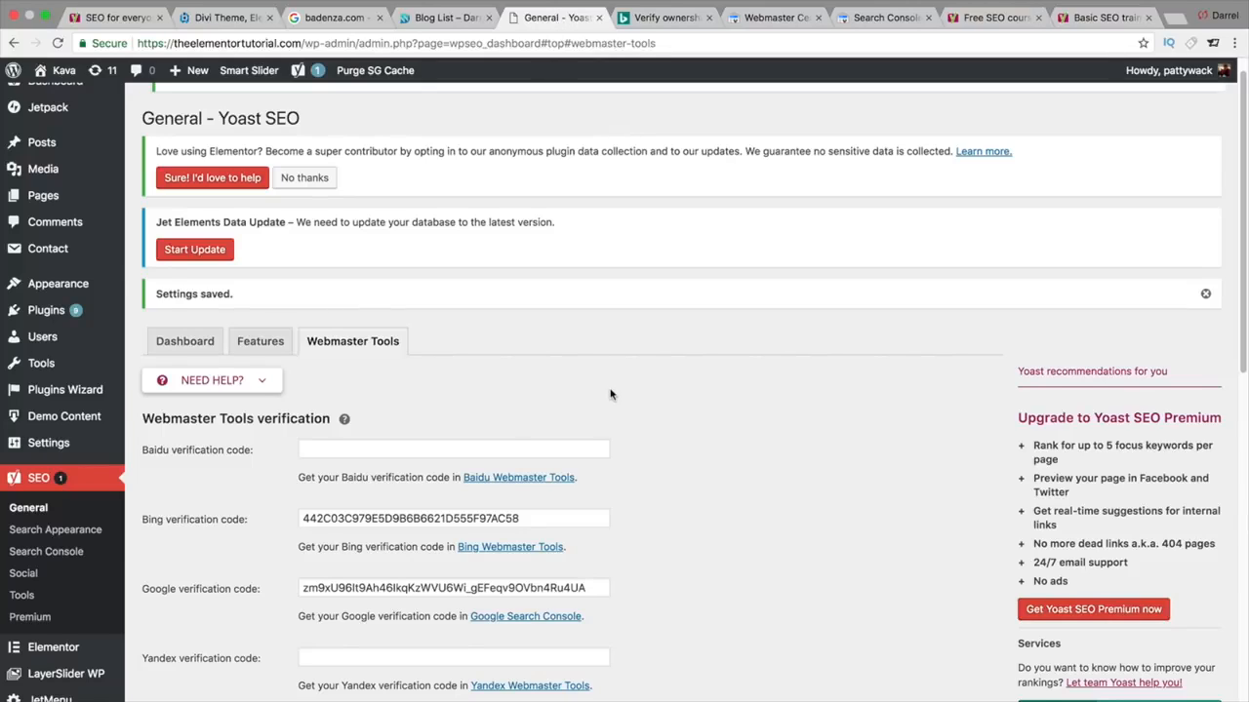
scroll(605, 400, down, 2)
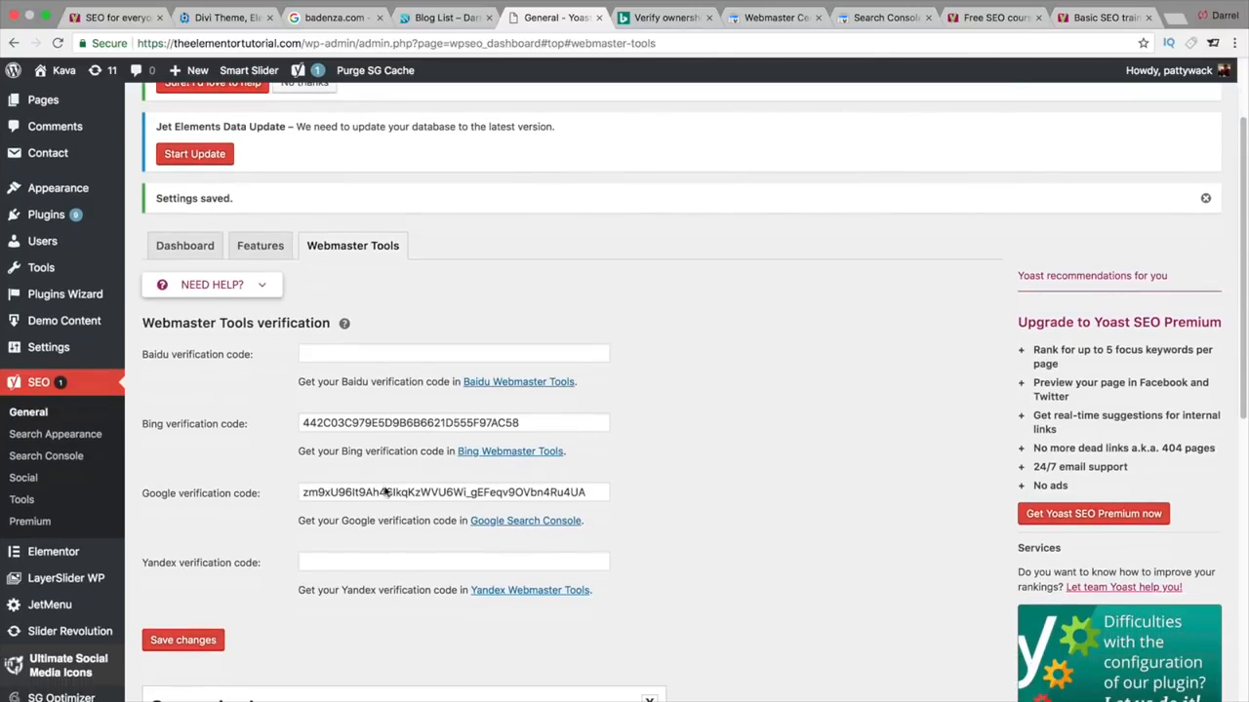
click(203, 638)
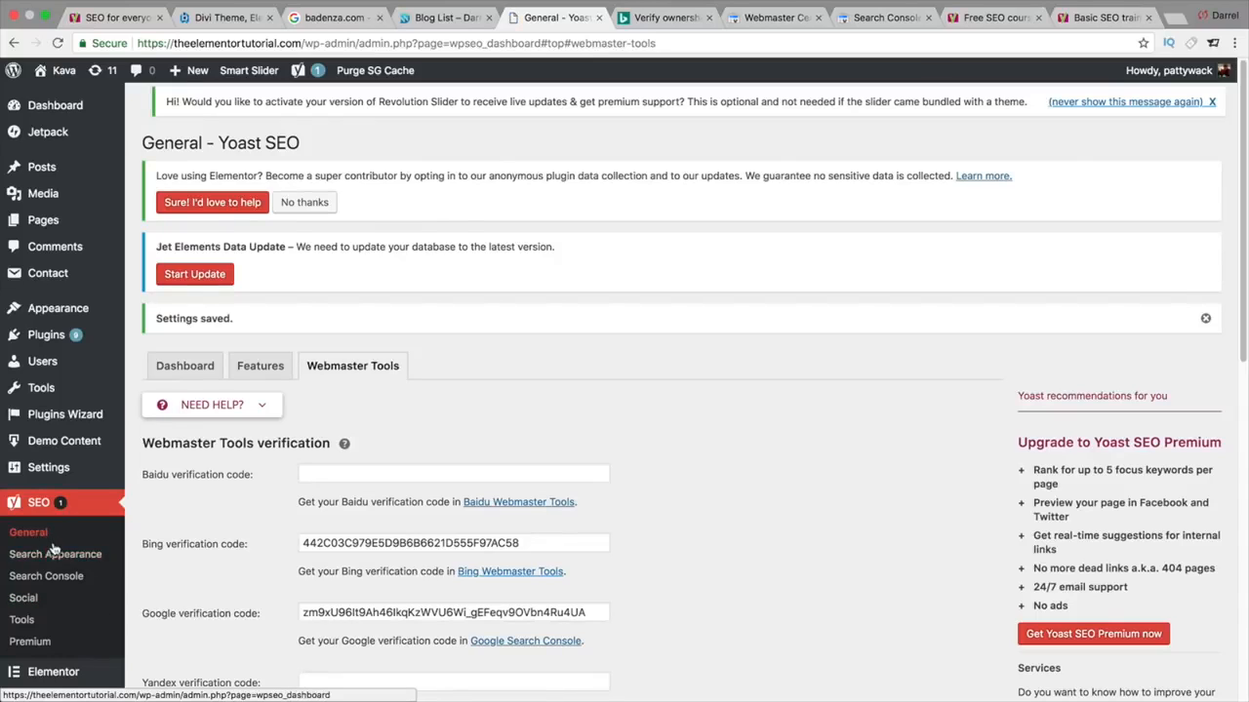
- Set the Search Appearance title separator to | and check its use in the badenza.com Google results
click(50, 557)
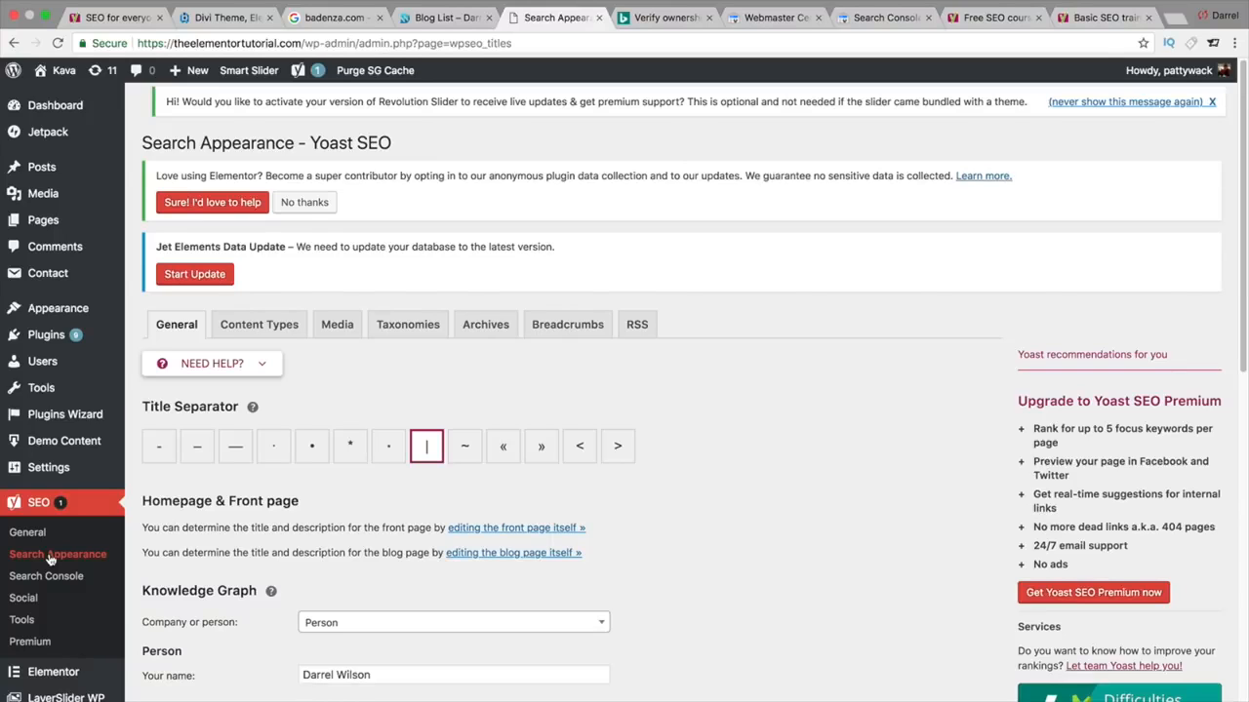
scroll(58, 546, down, 1)
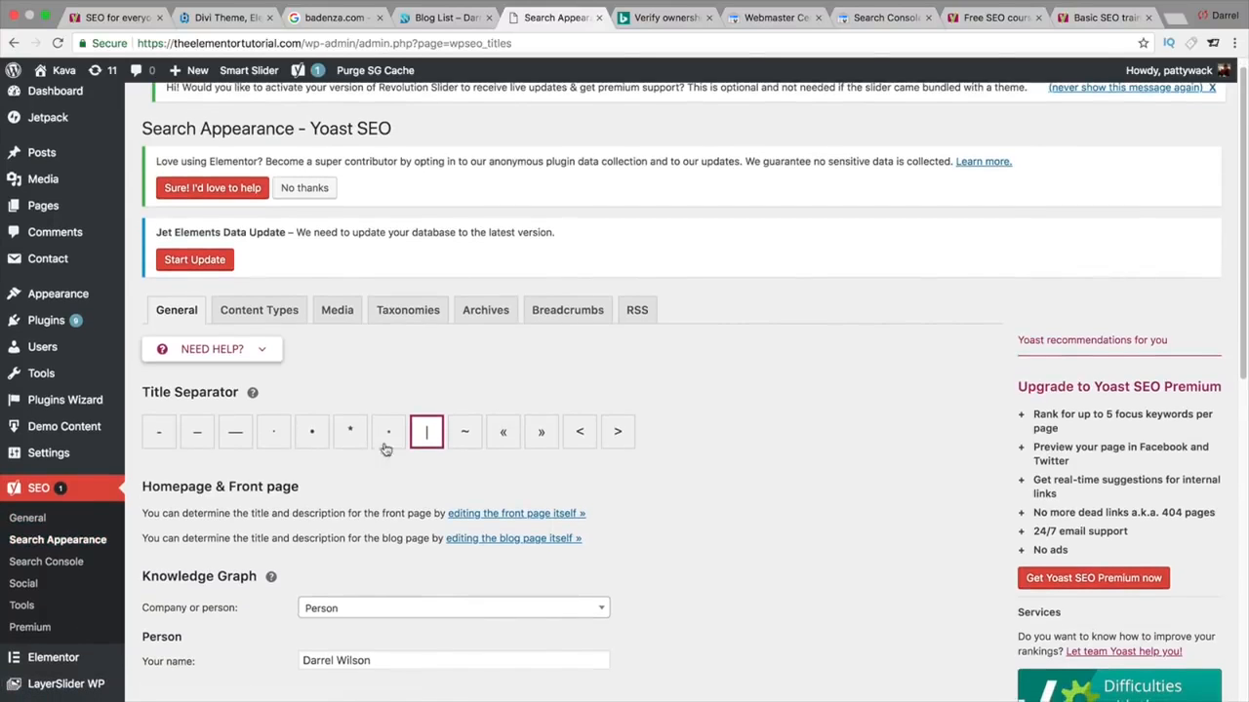
scroll(395, 441, down, 1)
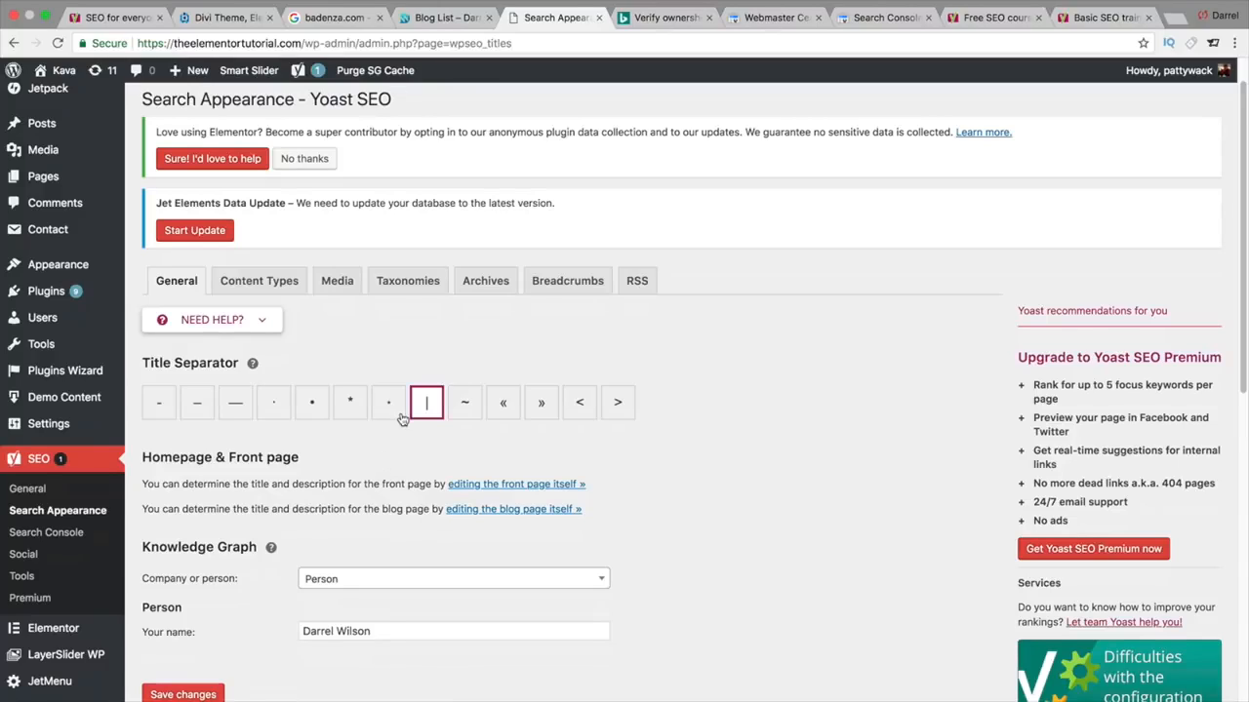
click(427, 411)
click(336, 18)
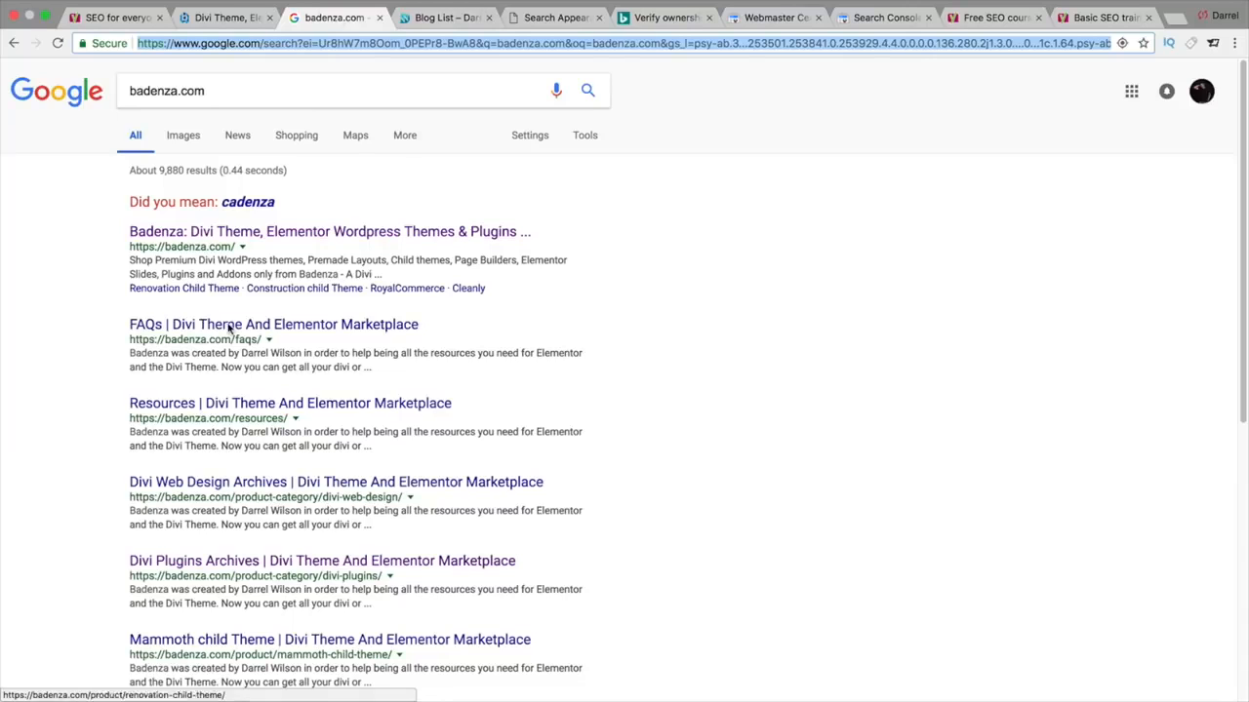
click(551, 17)
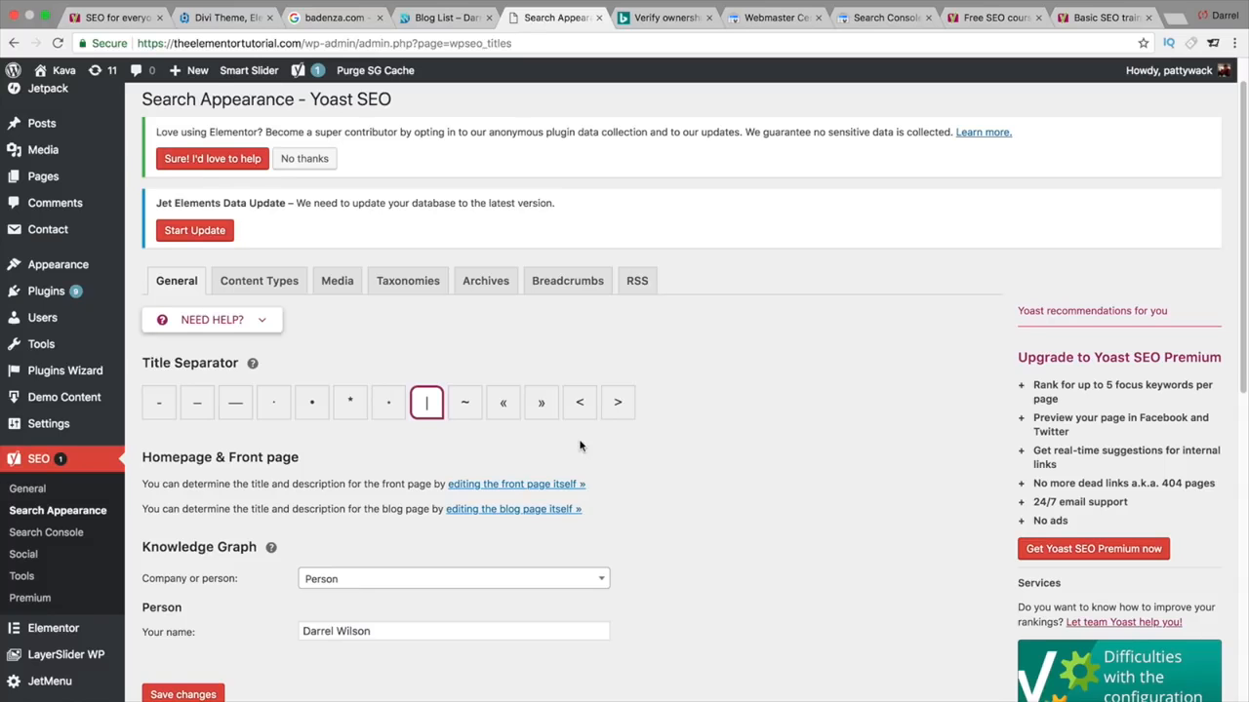
- Remove %%page%% and its surrounding spaces from the Posts title template, leaving %%title%%%%sep%% %%sitename%%
scroll(581, 444, down, 1)
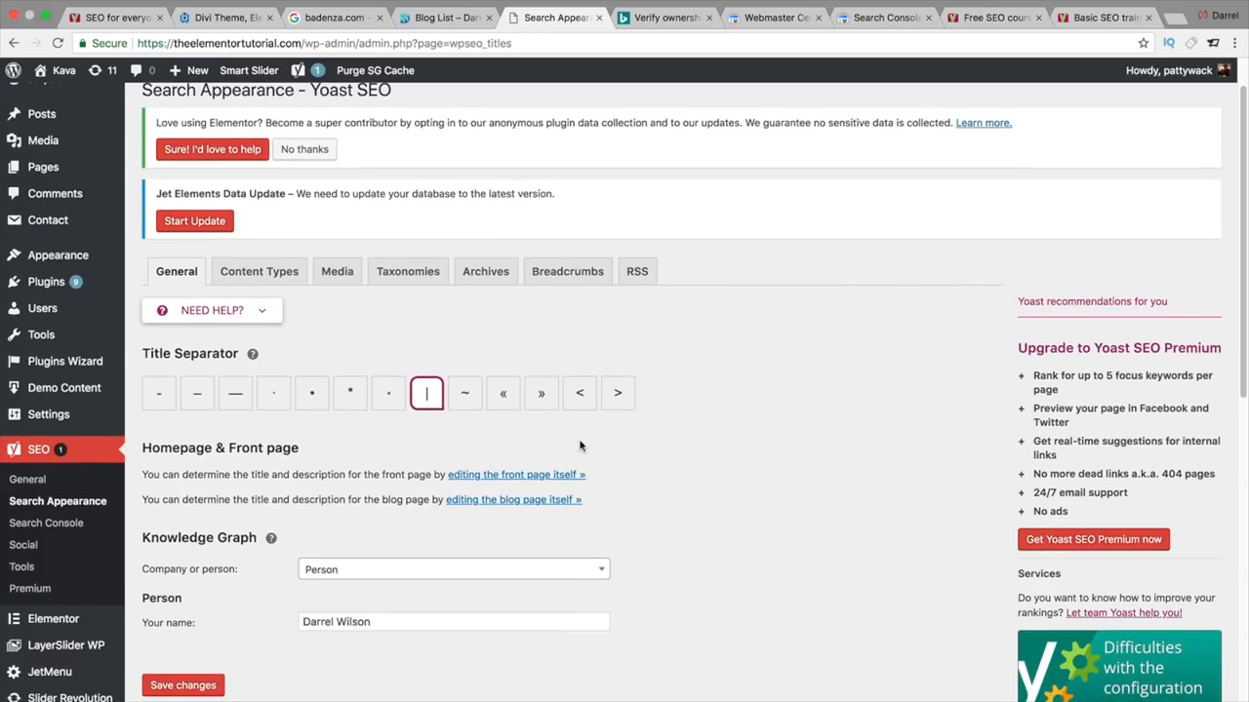
click(276, 273)
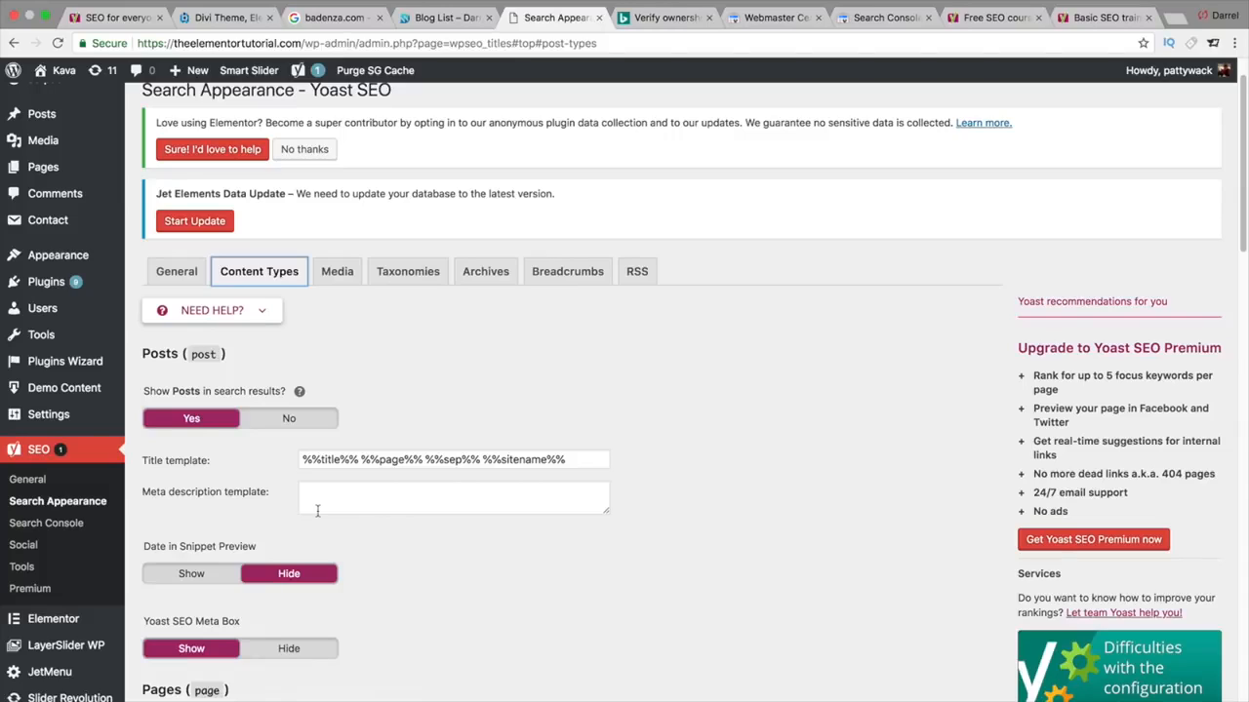
click(362, 458)
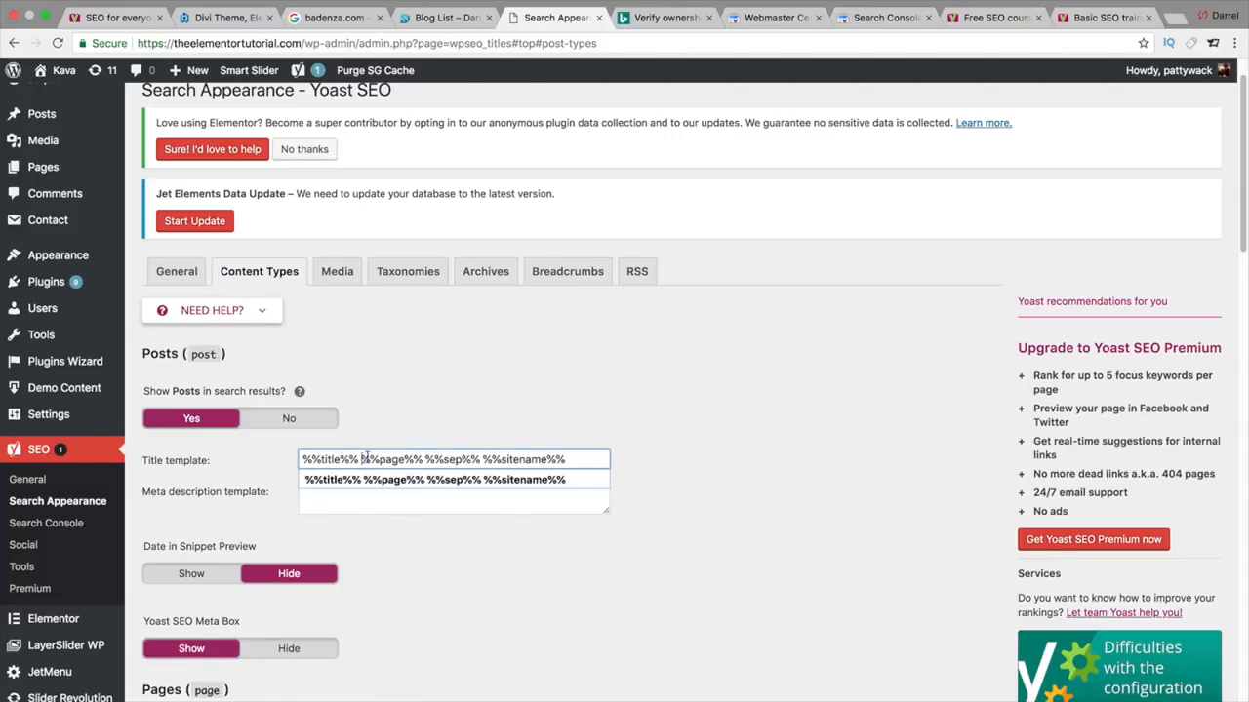
drag(362, 458, 424, 458)
key(BackSpace)
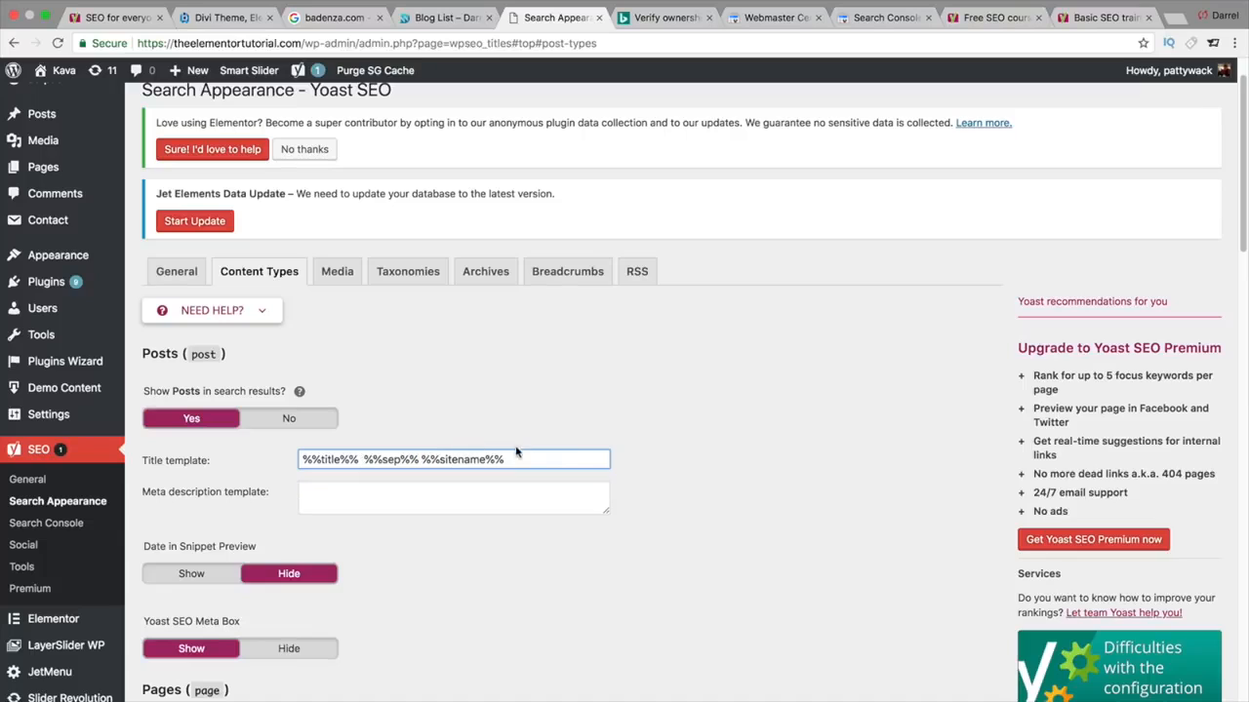
key(BackSpace)
key(BackSpace)
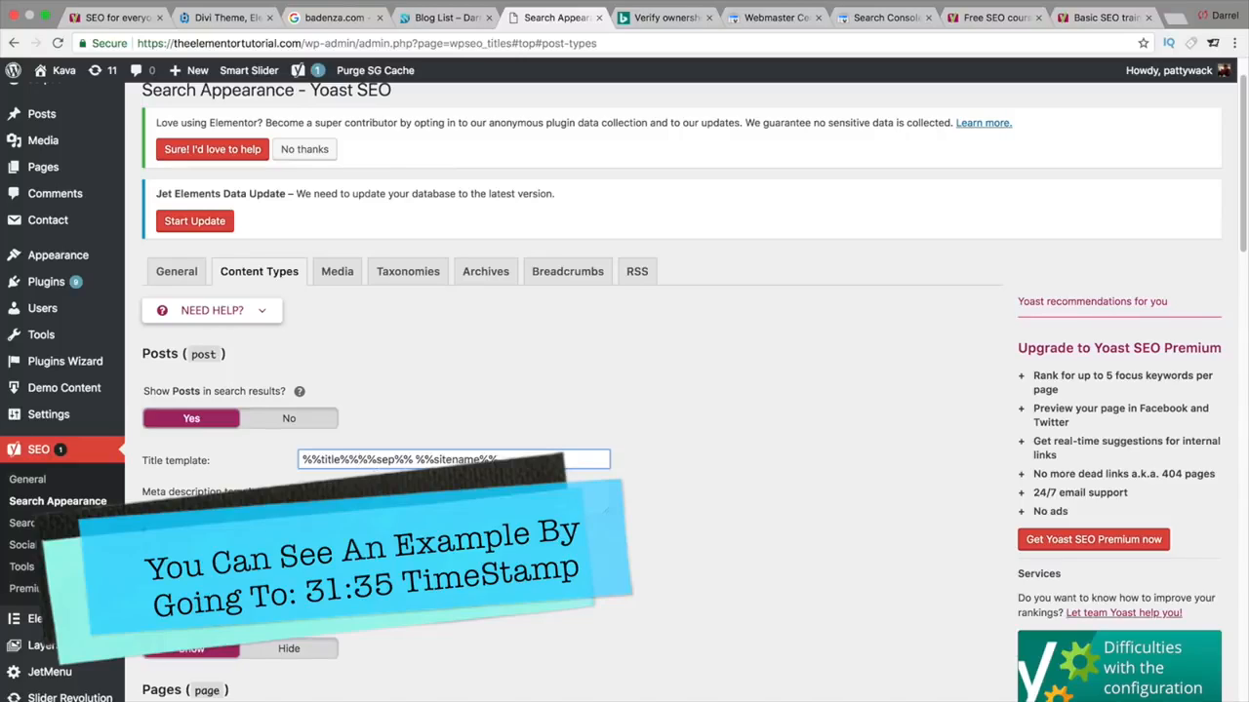
- Open the snippet variables help for Content Types and copy the %%excerpt%% variable from the Basic Variables table
click(414, 494)
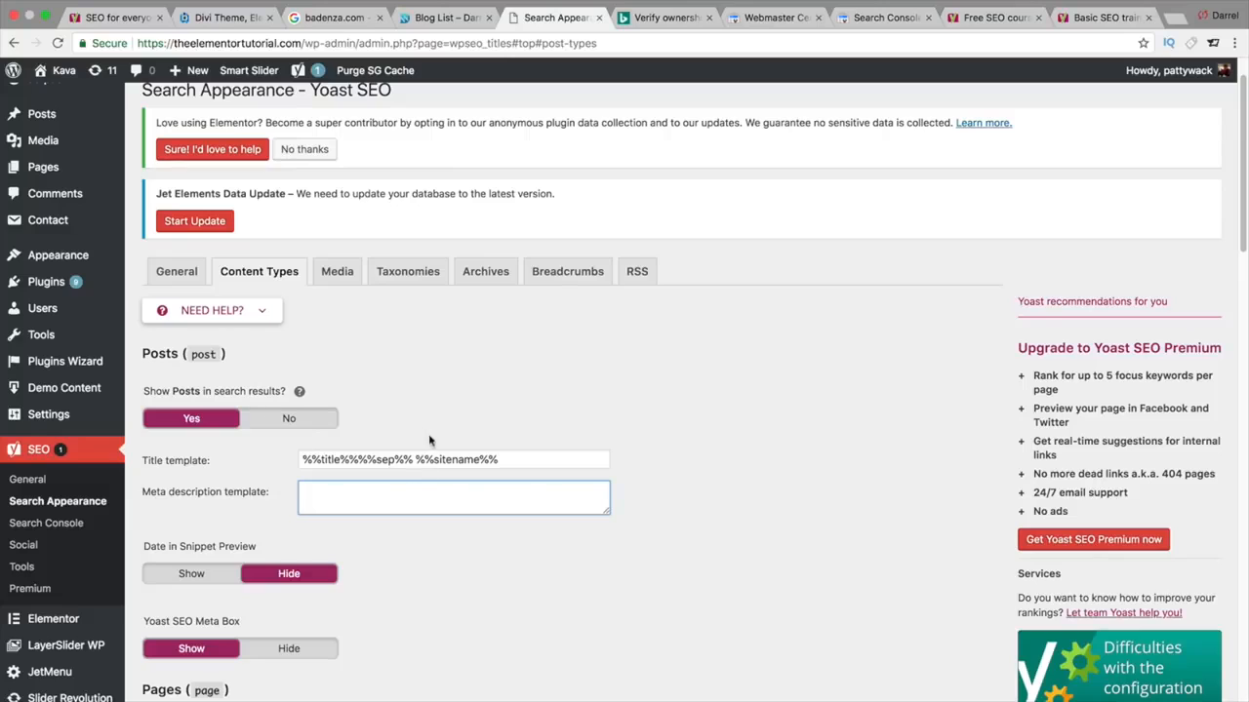
click(260, 310)
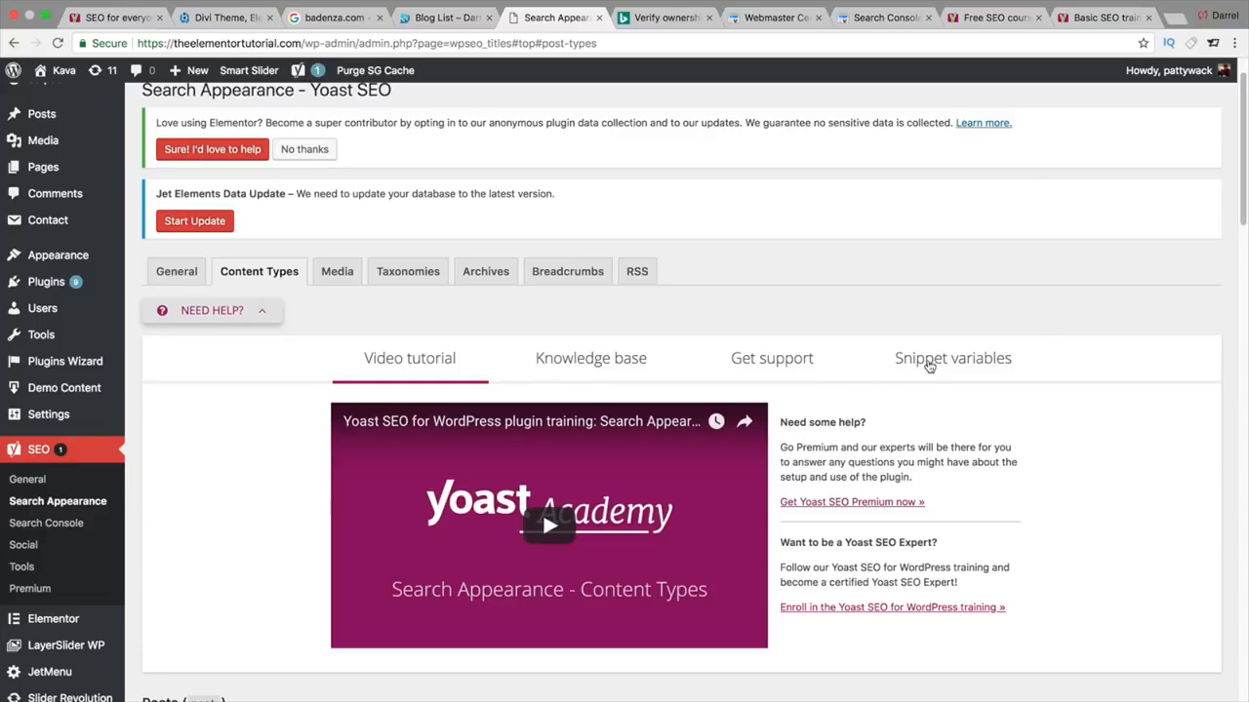
click(928, 361)
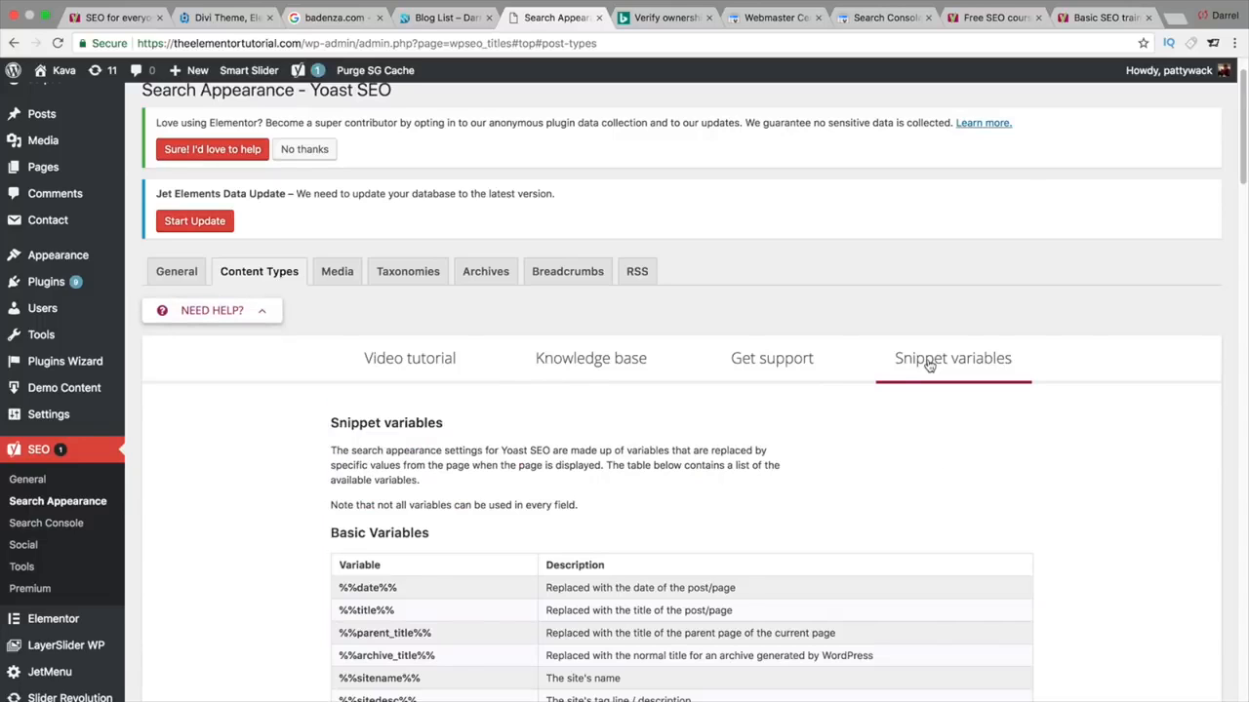
scroll(736, 434, down, 2)
scroll(733, 439, down, 3)
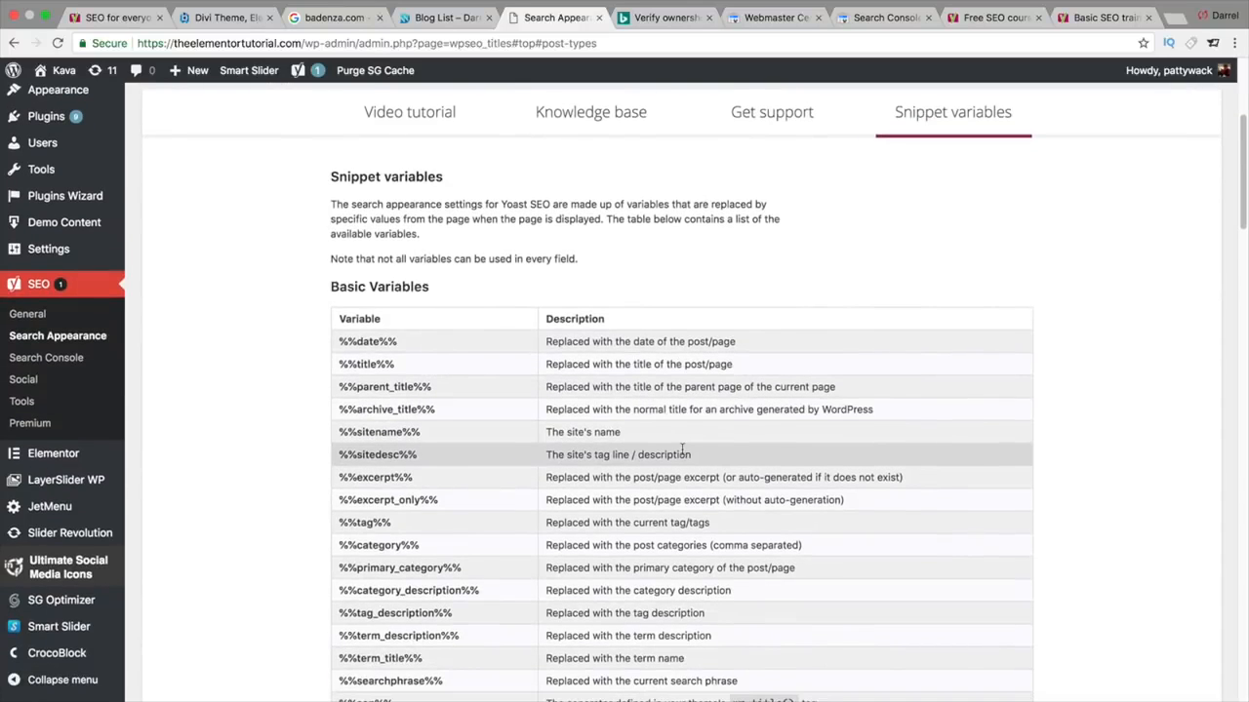
drag(415, 477, 340, 475)
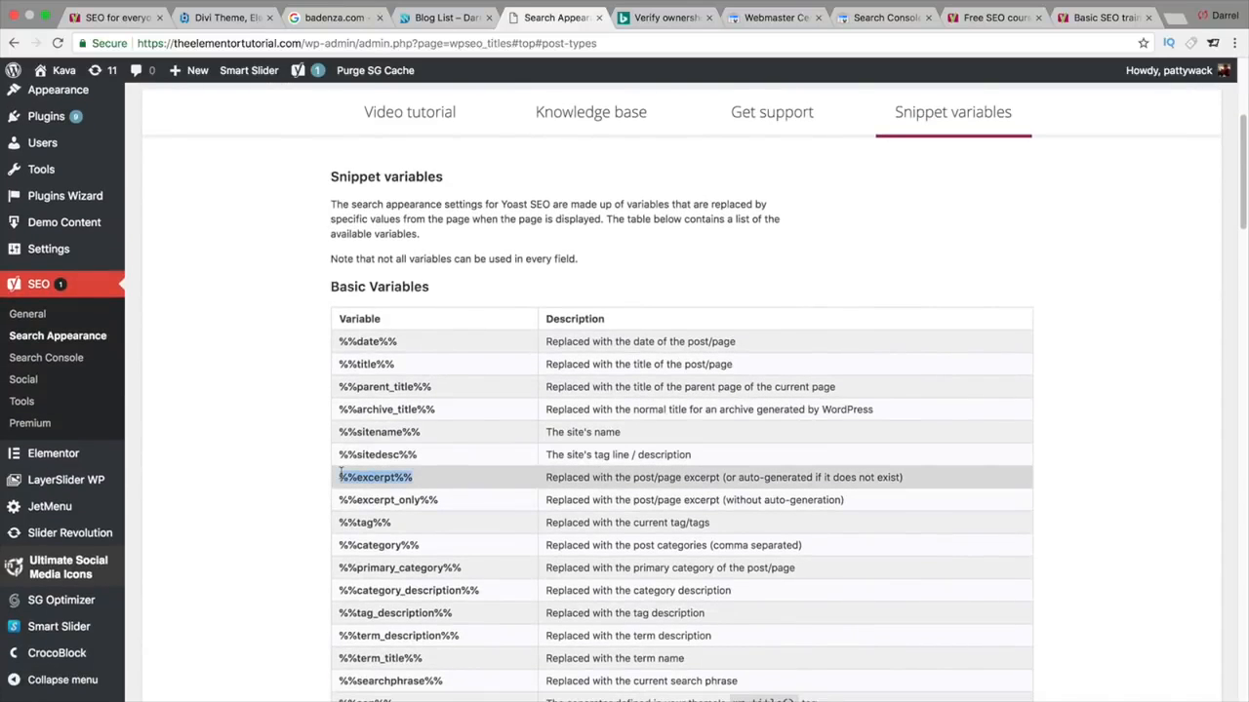
right_click(340, 475)
click(362, 502)
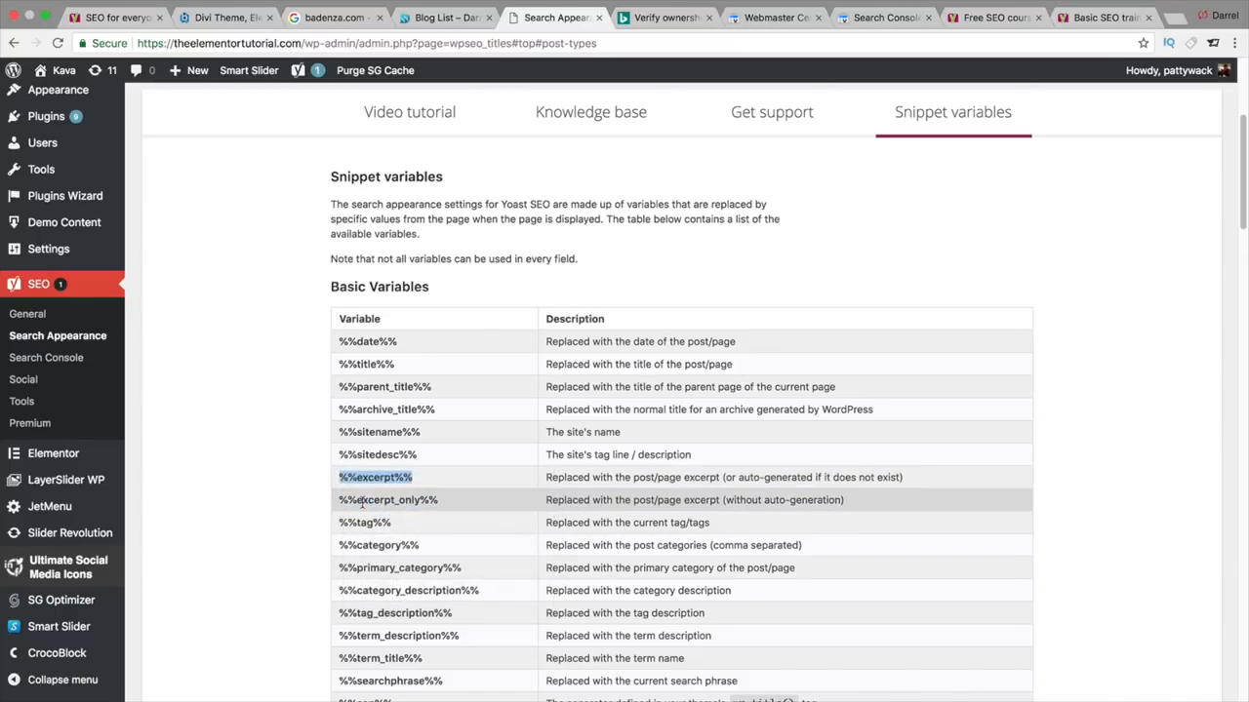
scroll(362, 500, down, 1)
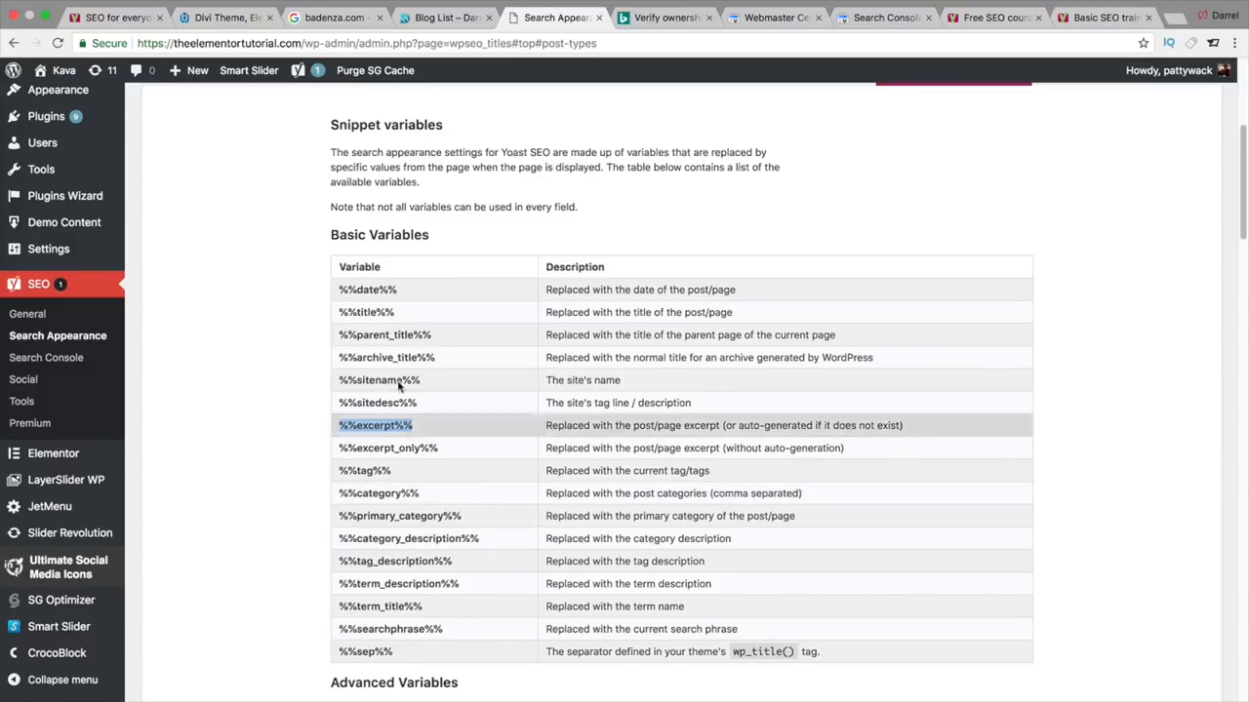
scroll(402, 412, up, 4)
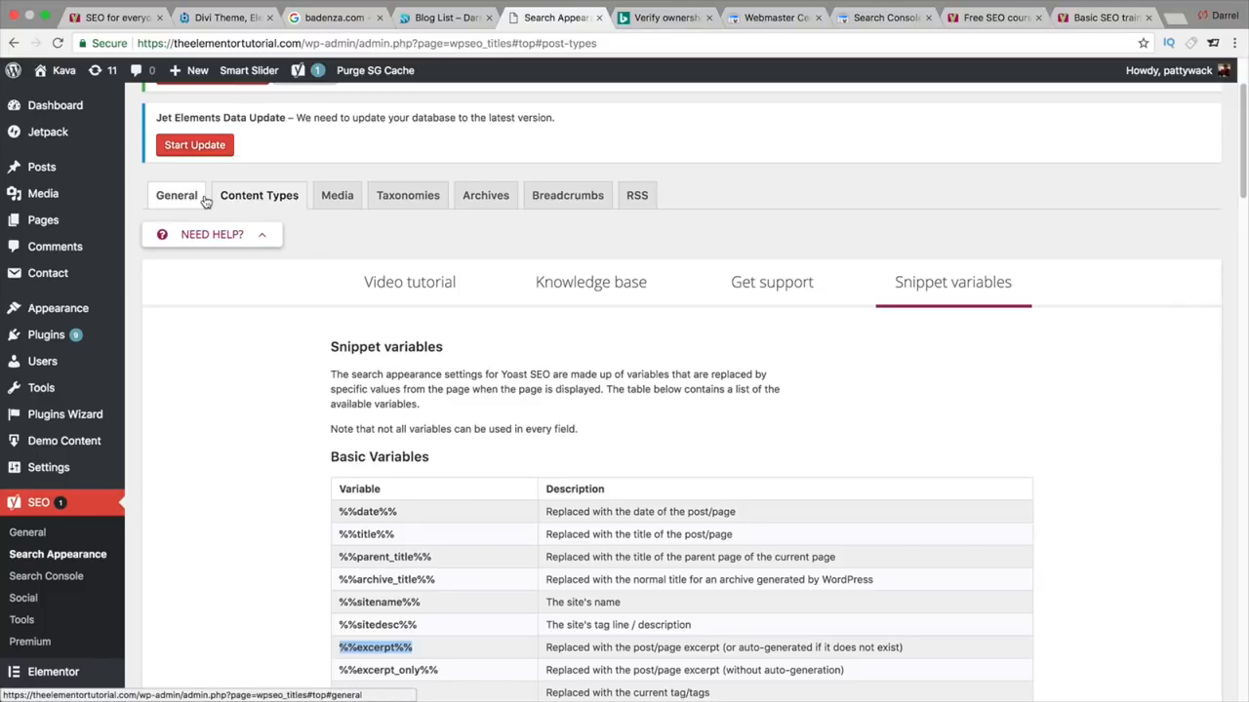
- Close the snippet variables help and paste %%excerpt%% into the Posts meta description template
click(263, 237)
click(365, 420)
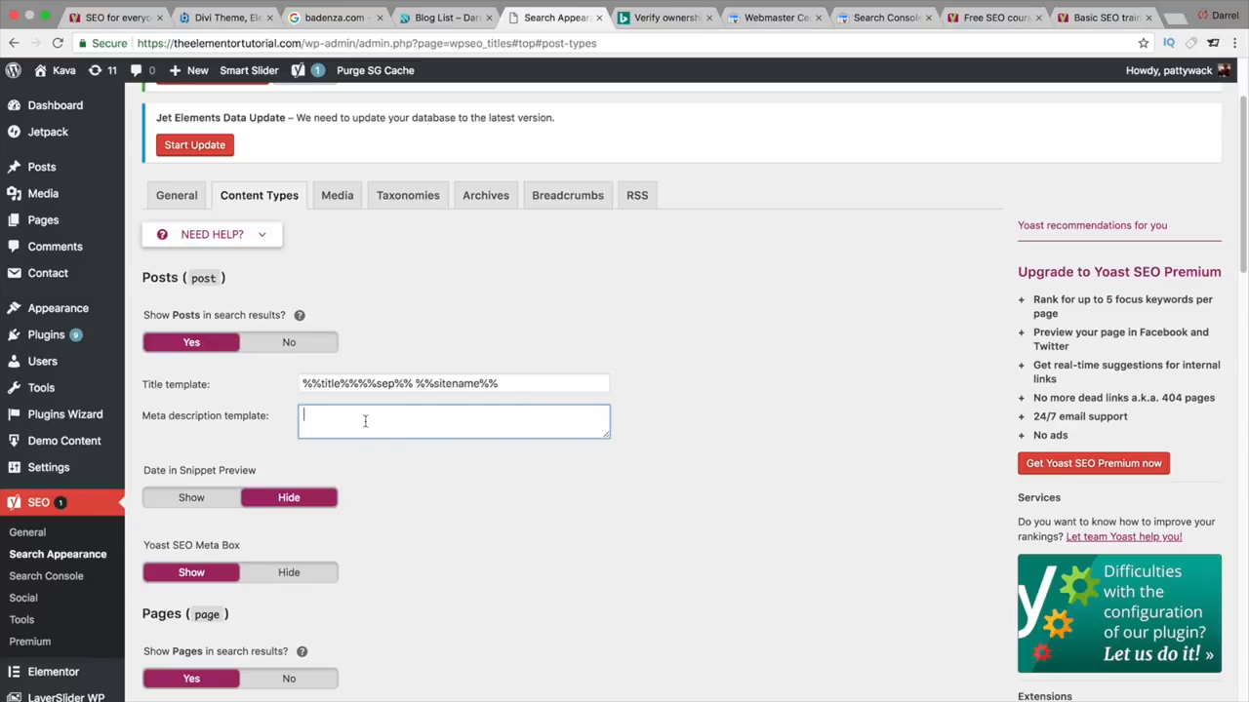
right_click(366, 421)
click(407, 498)
scroll(399, 413, down, 1)
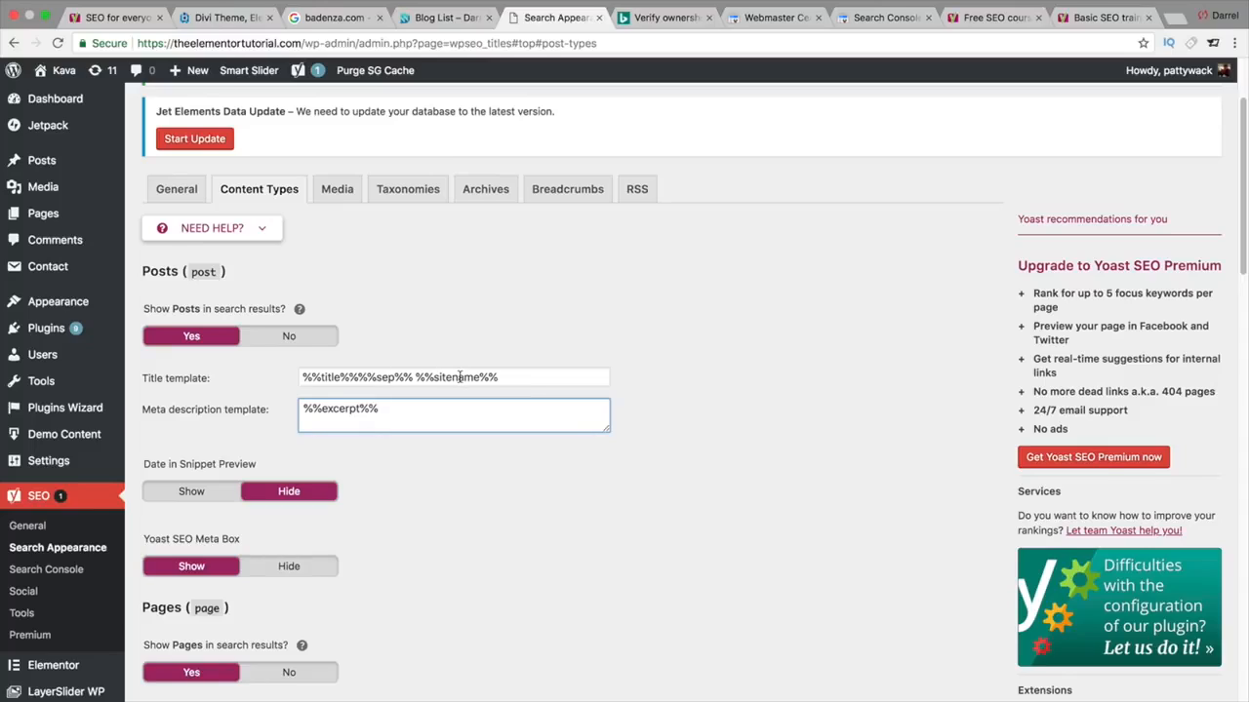
drag(526, 377, 301, 361)
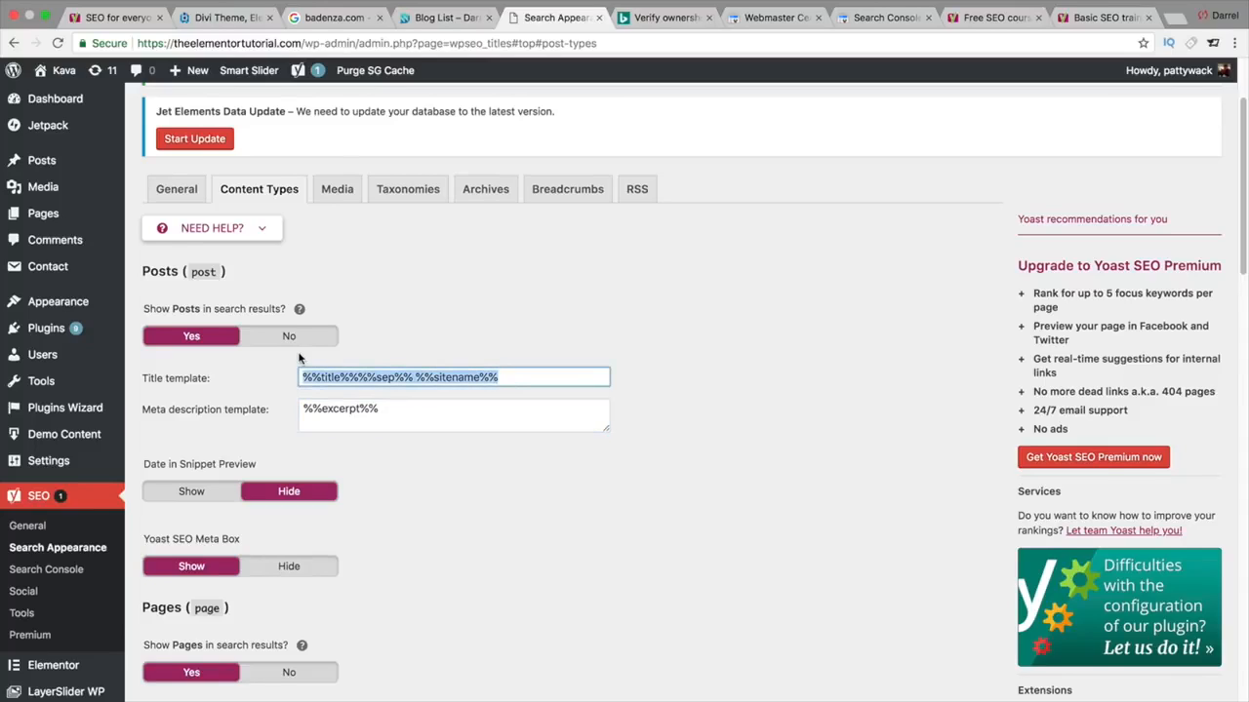
click(331, 378)
click(445, 393)
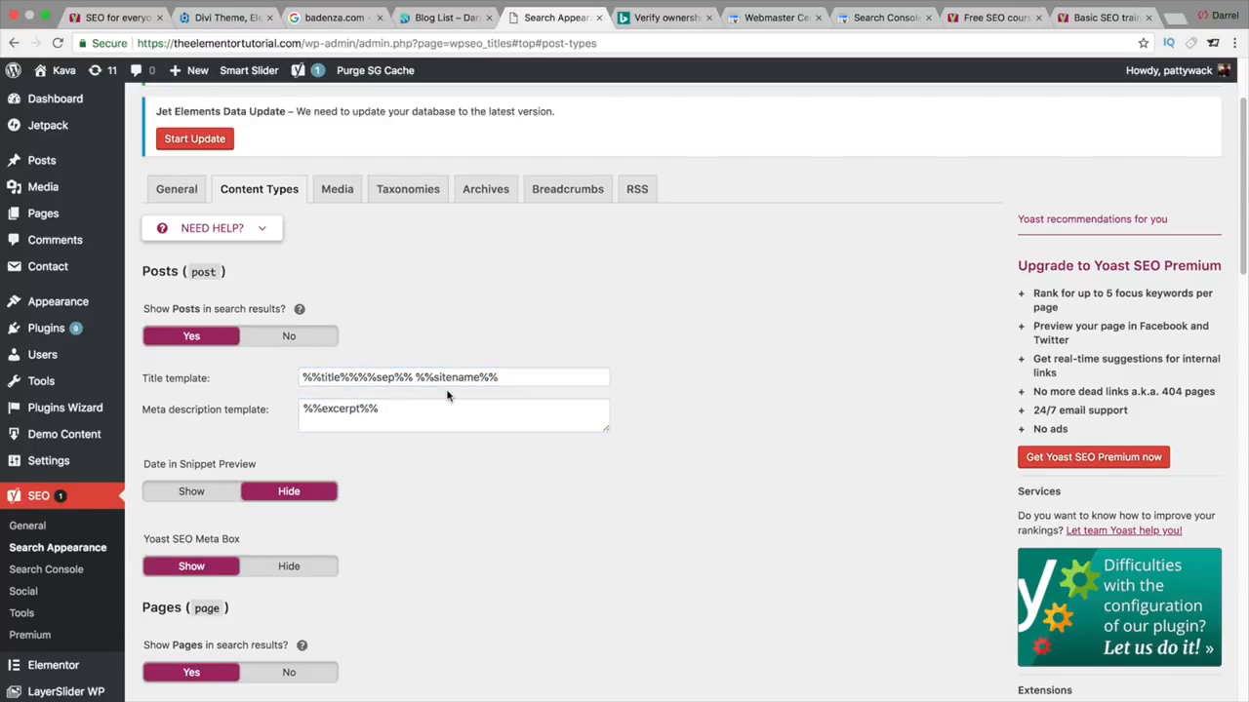
click(447, 416)
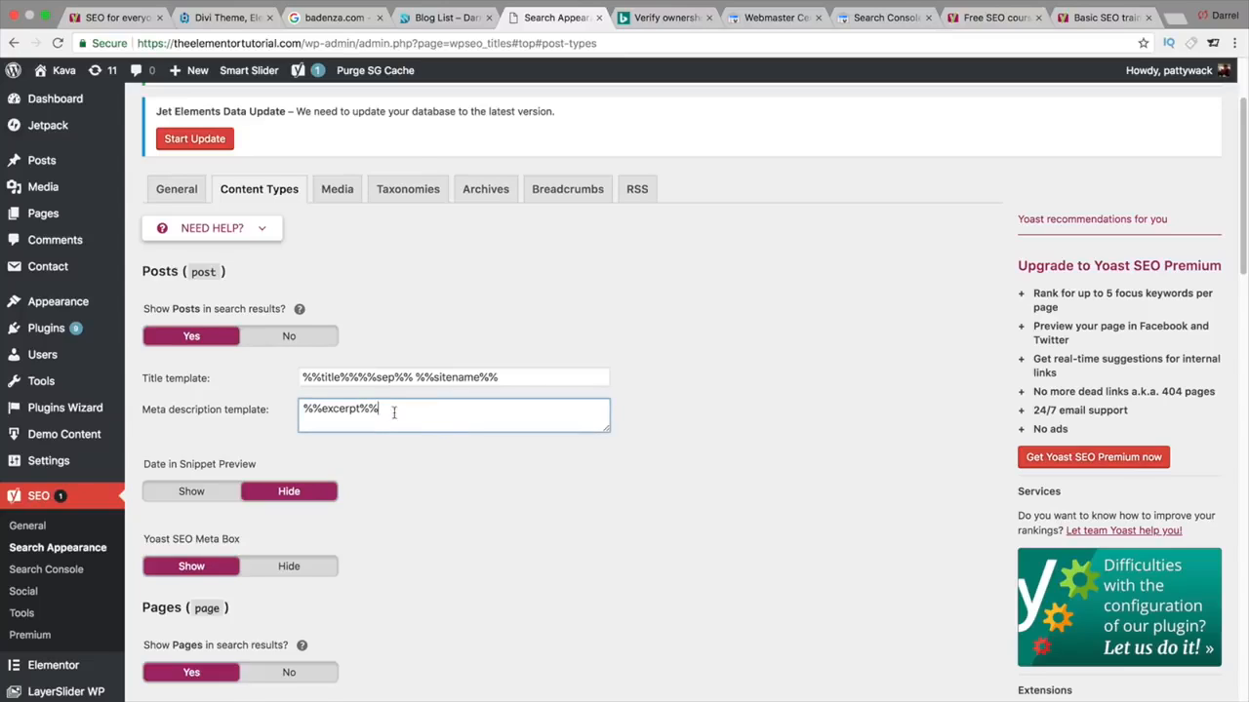
drag(398, 413, 300, 406)
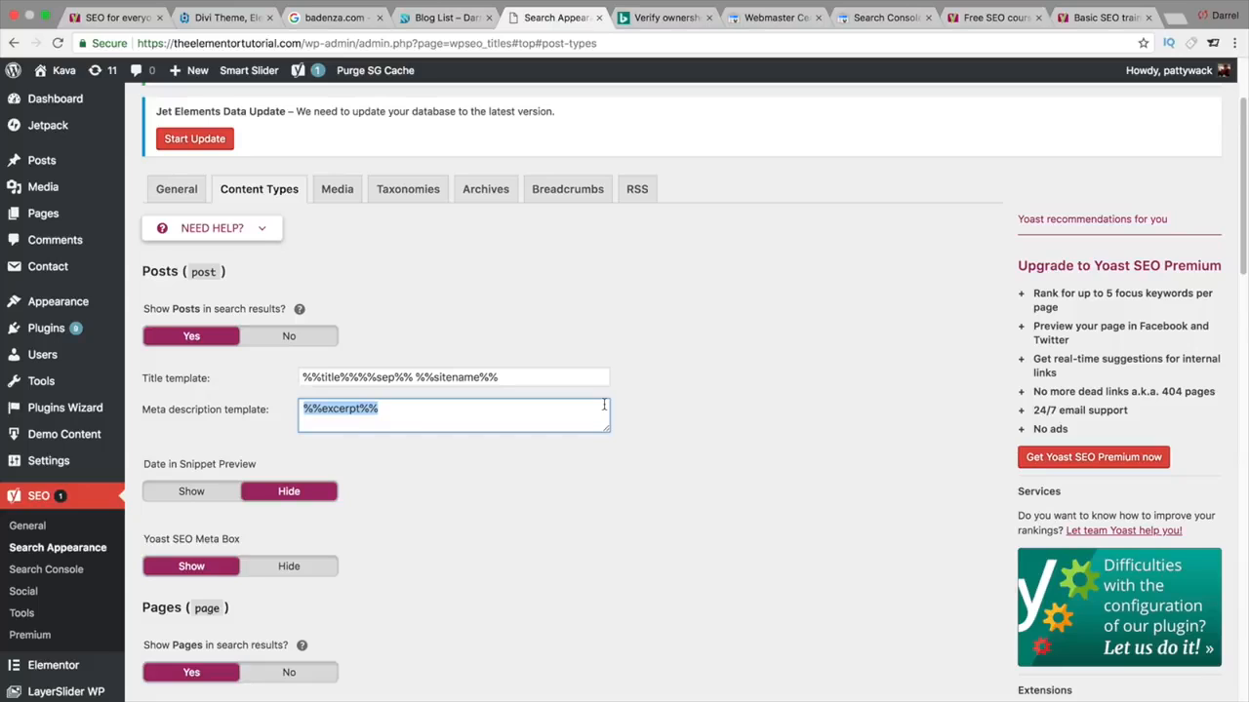
scroll(603, 405, down, 1)
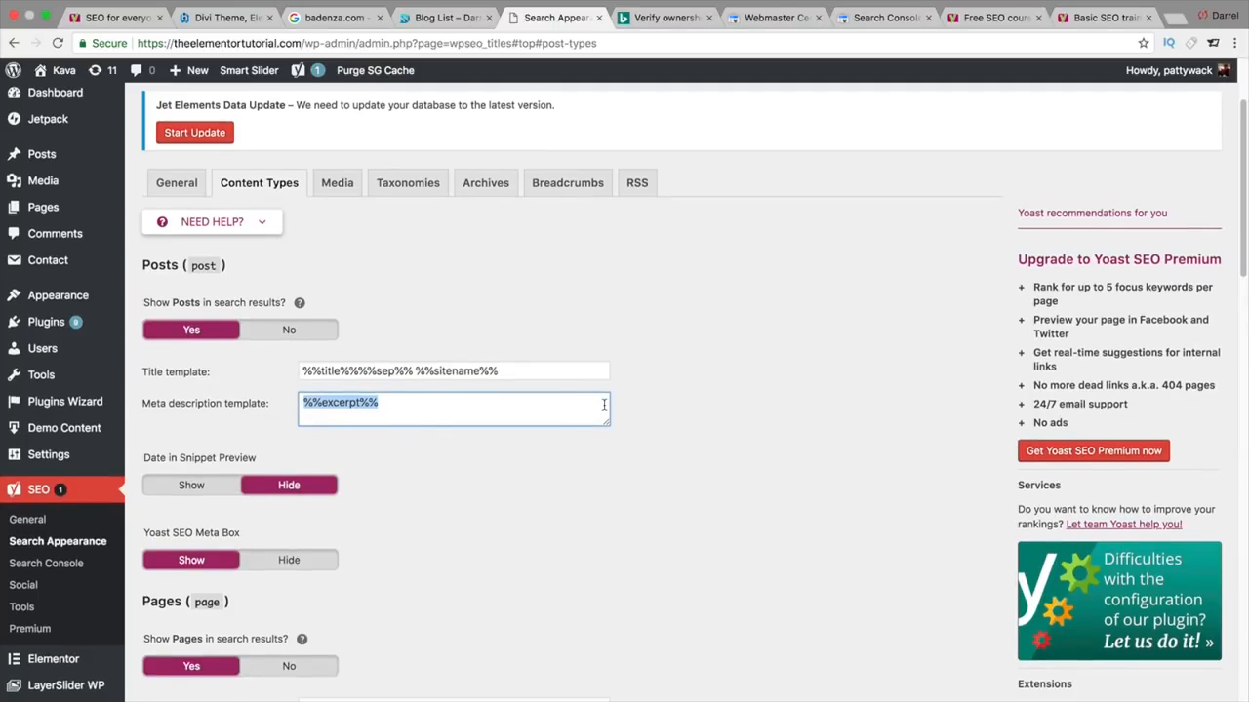
click(635, 409)
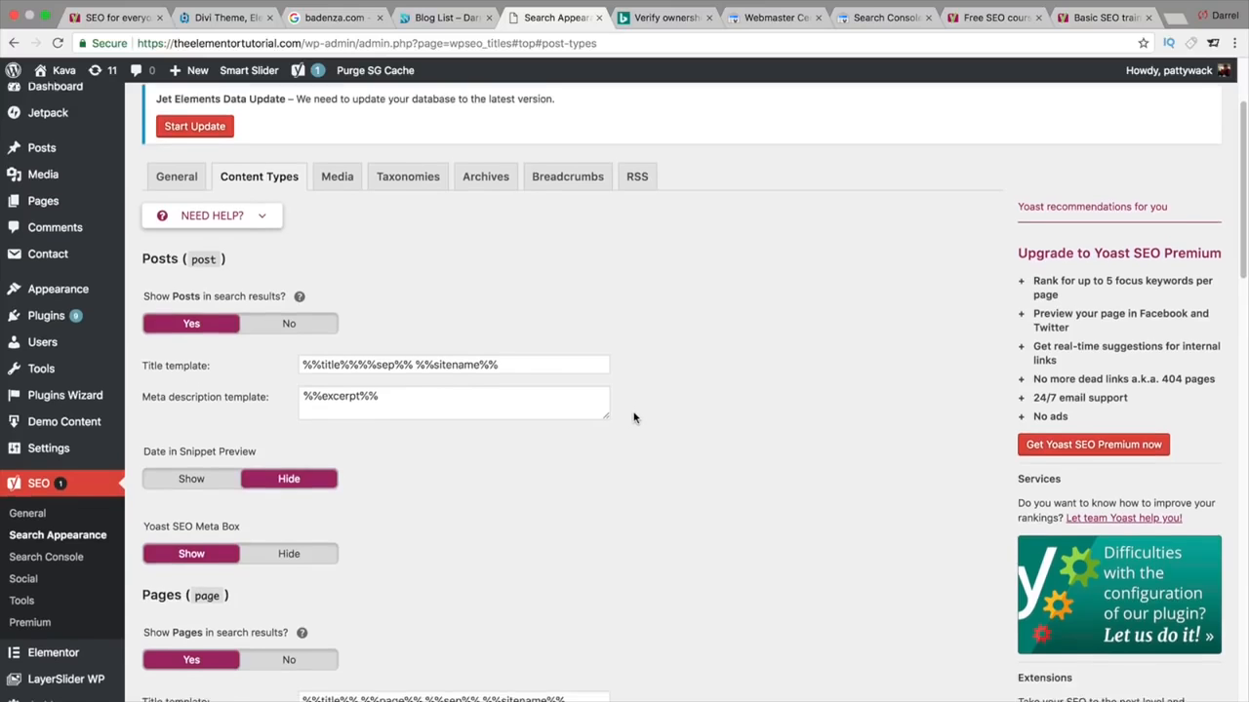
- Remove %%page%% from the Pages title template, leaving %%title%% %%sep%% %%sitename%%
scroll(634, 417, down, 5)
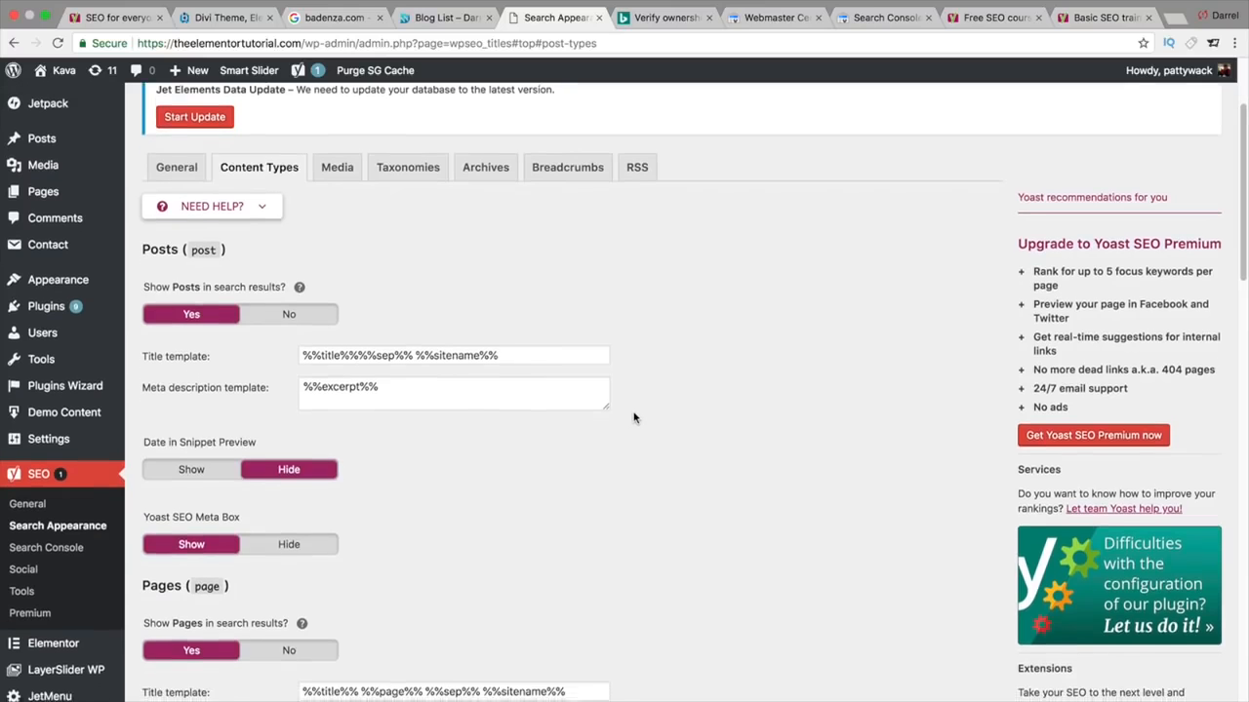
scroll(634, 417, down, 1)
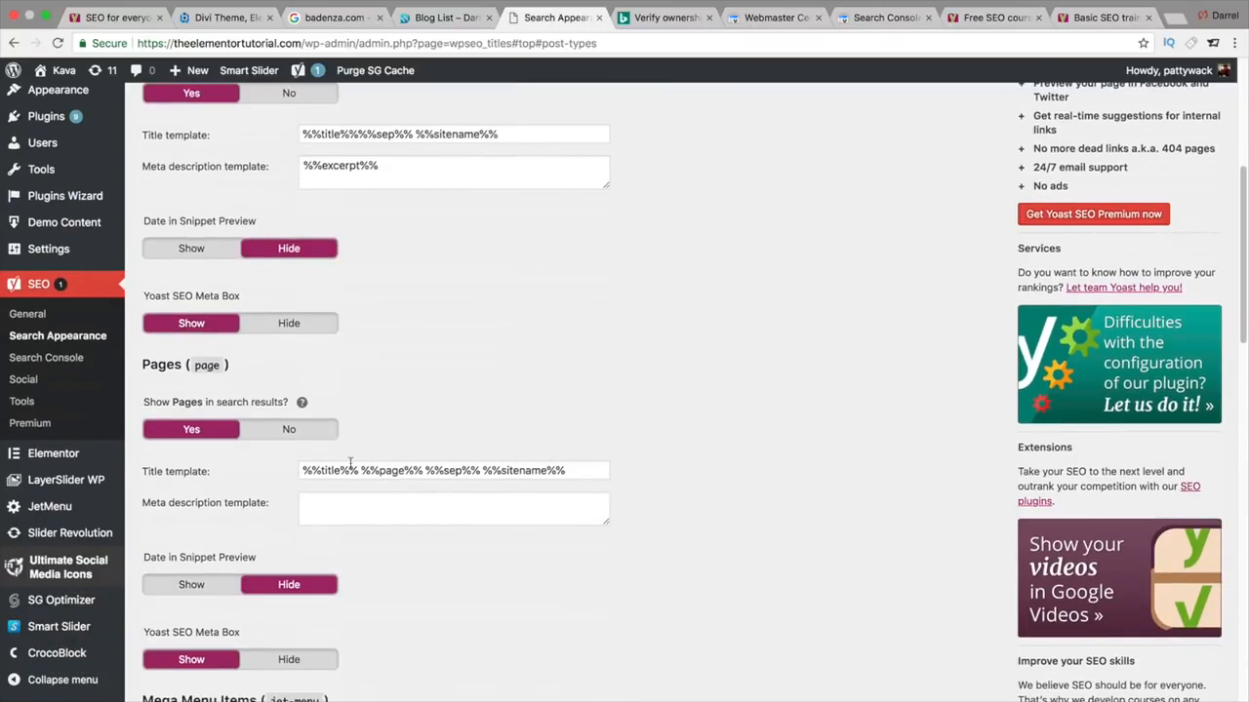
double_click(387, 470)
key(BackSpace)
key(BackSpace)
key(BackSpace)
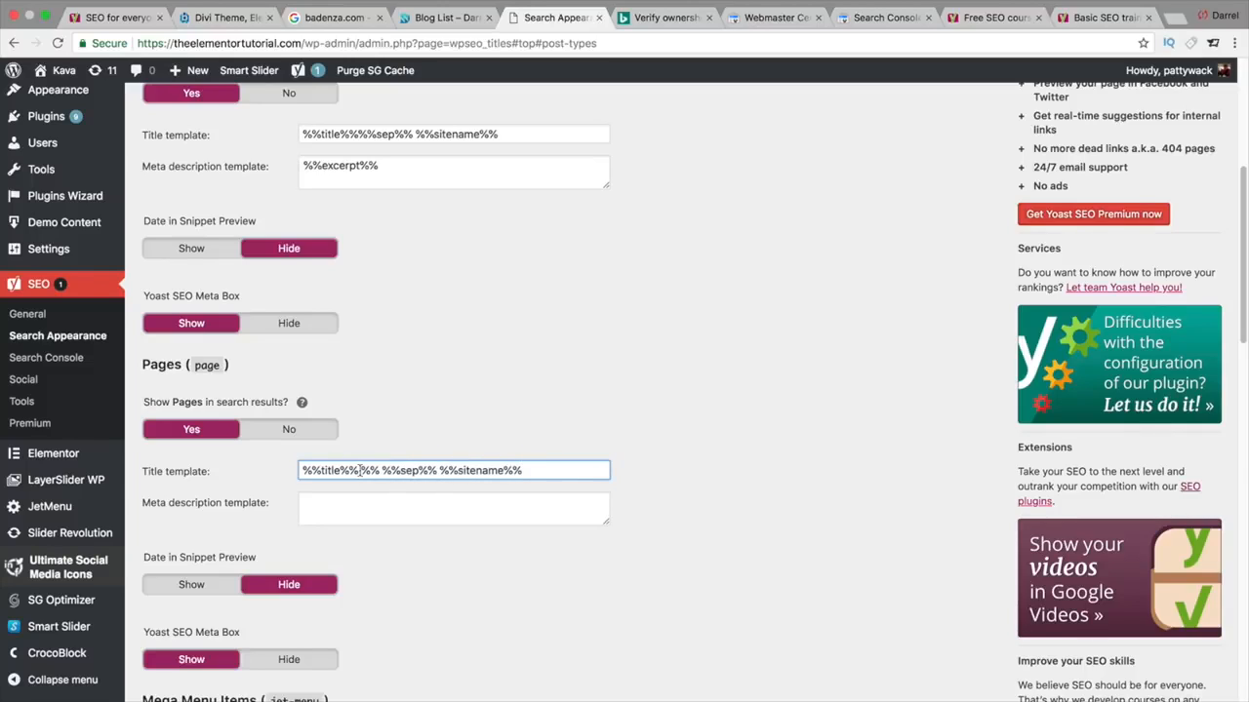
key(BackSpace)
key(Delete)
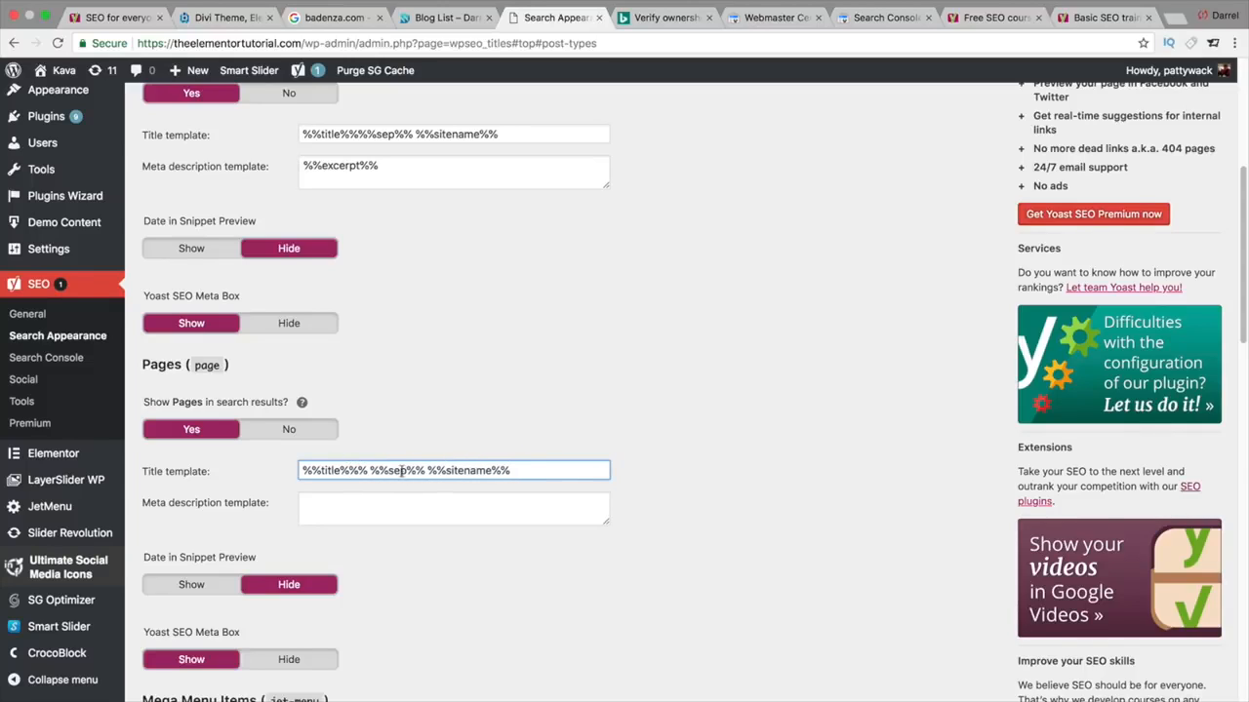
key(Delete)
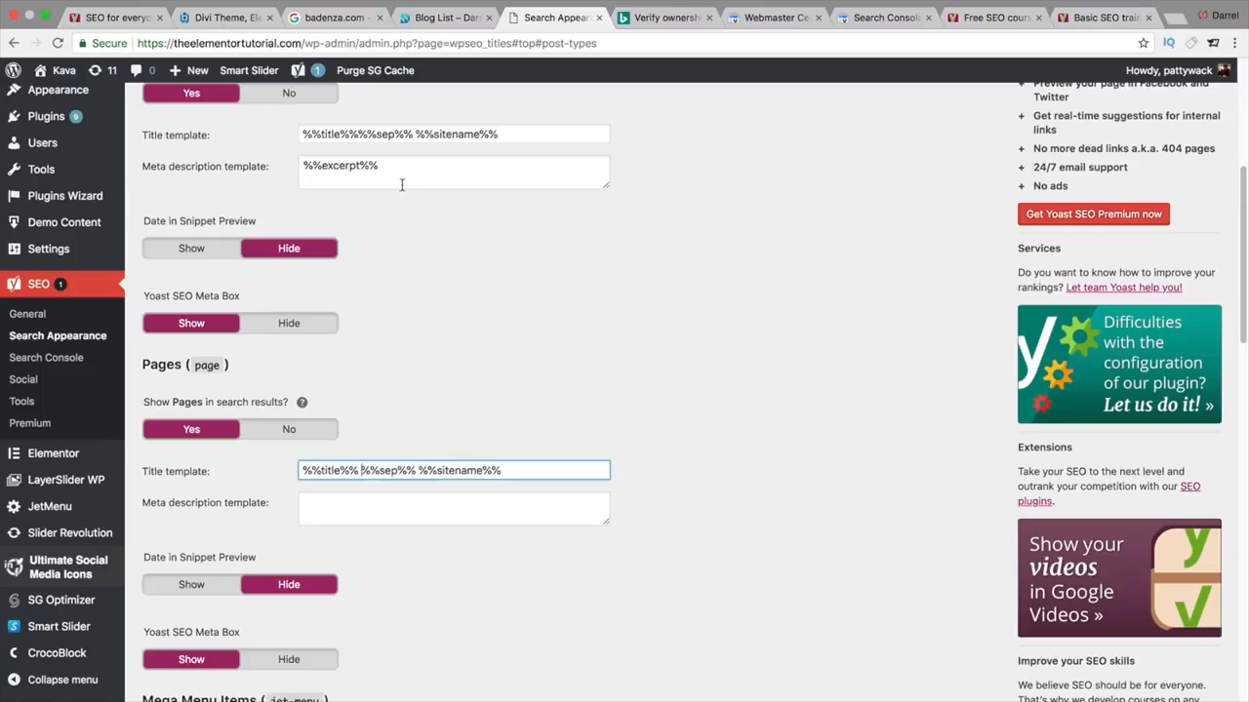
- Copy %%excerpt%% from the Posts meta description template into the Pages meta description template
click(449, 505)
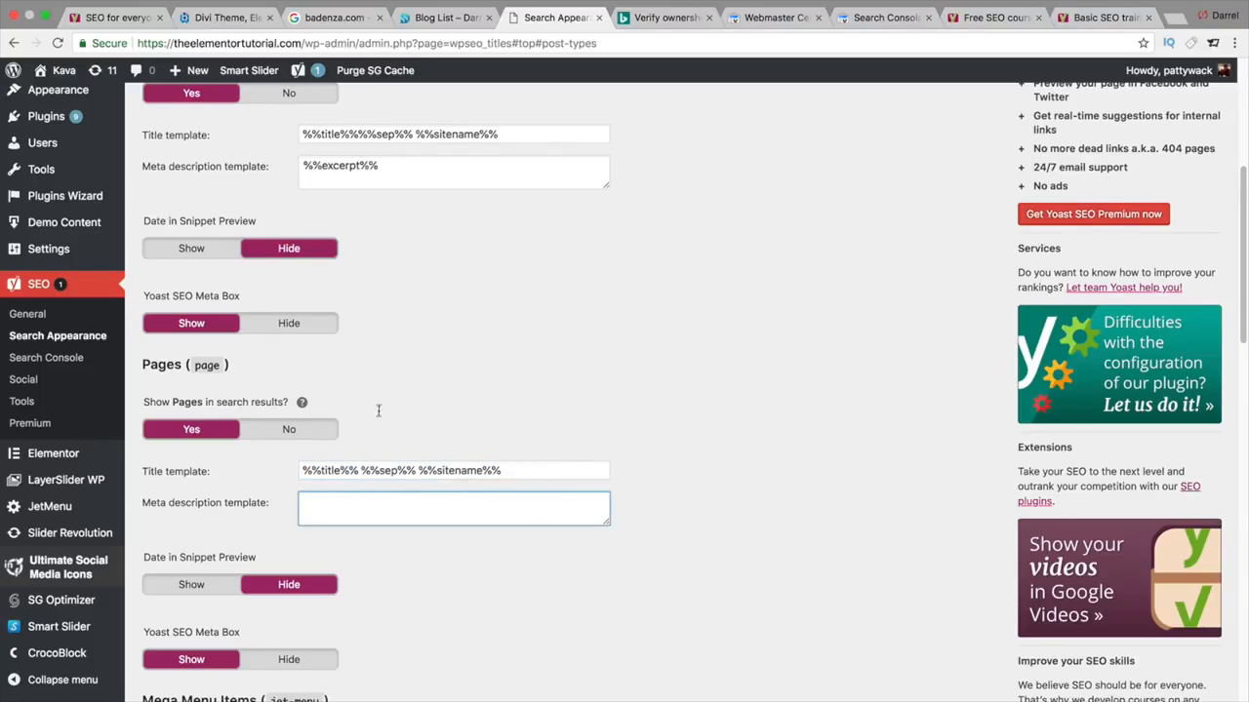
triple_click(365, 163)
right_click(366, 163)
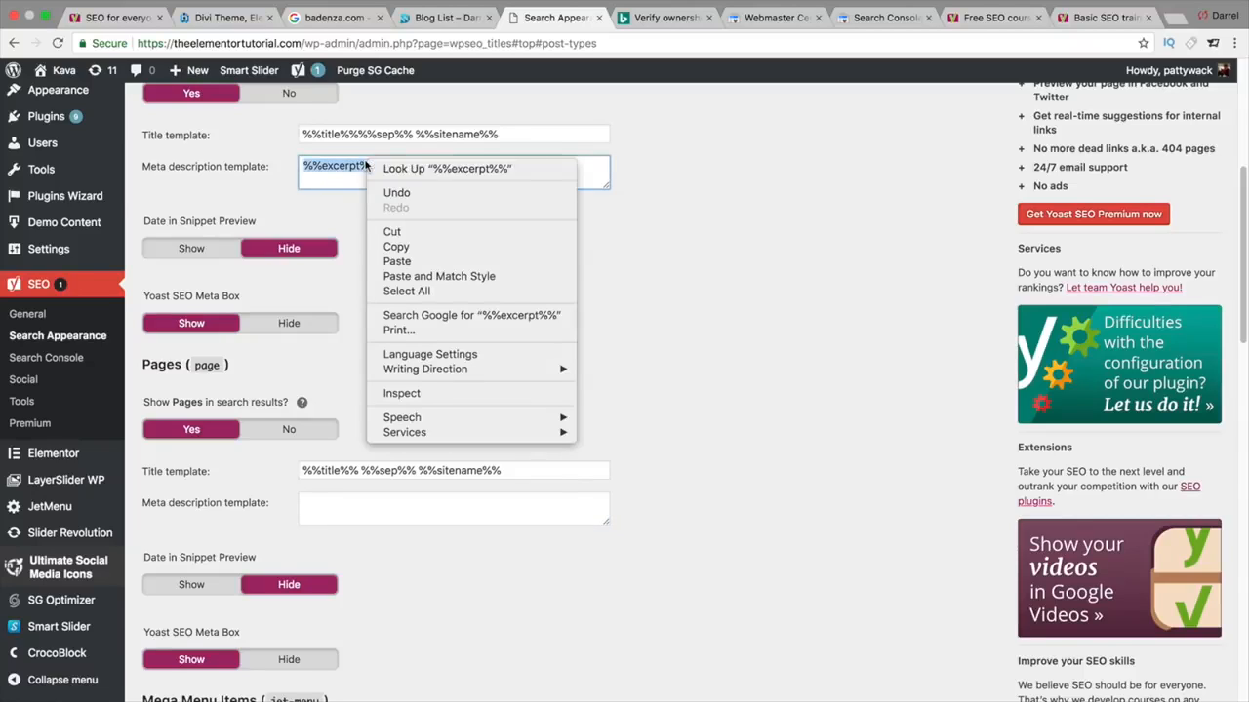
click(410, 249)
click(339, 504)
right_click(340, 504)
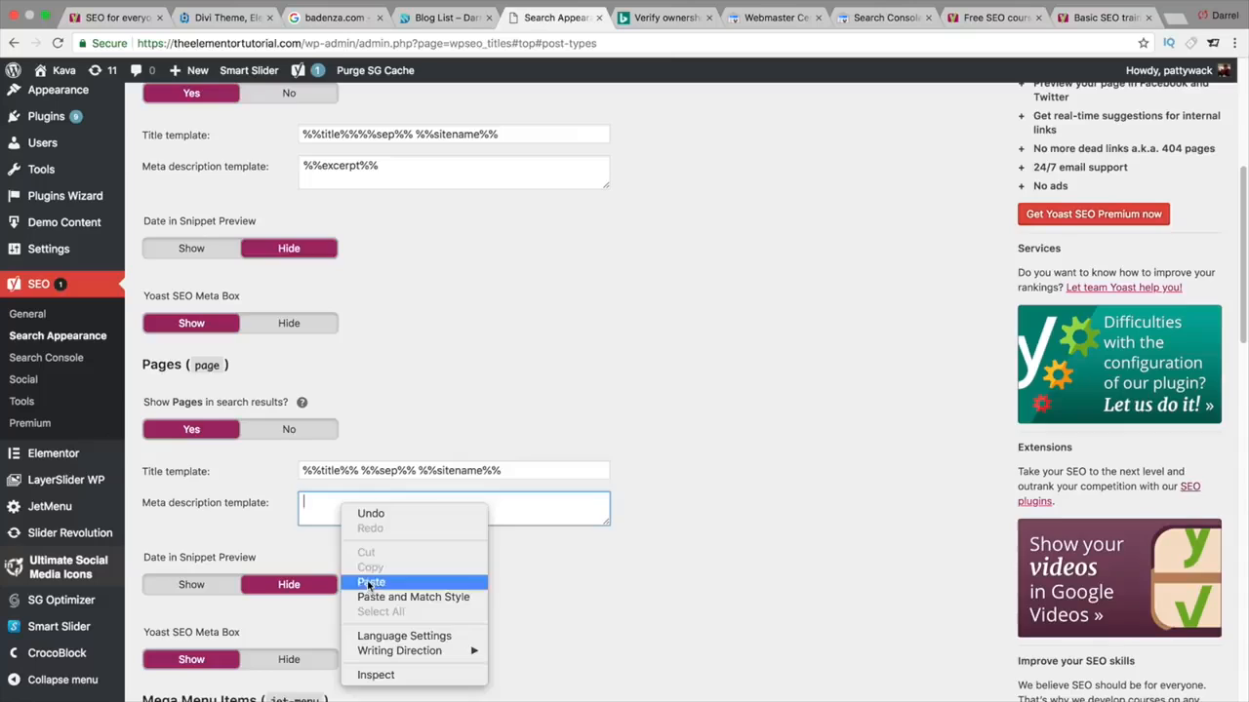
click(368, 582)
- Set both My Templates and Mega Menu Items to No for showing in search results
scroll(432, 513, down, 3)
scroll(323, 535, down, 2)
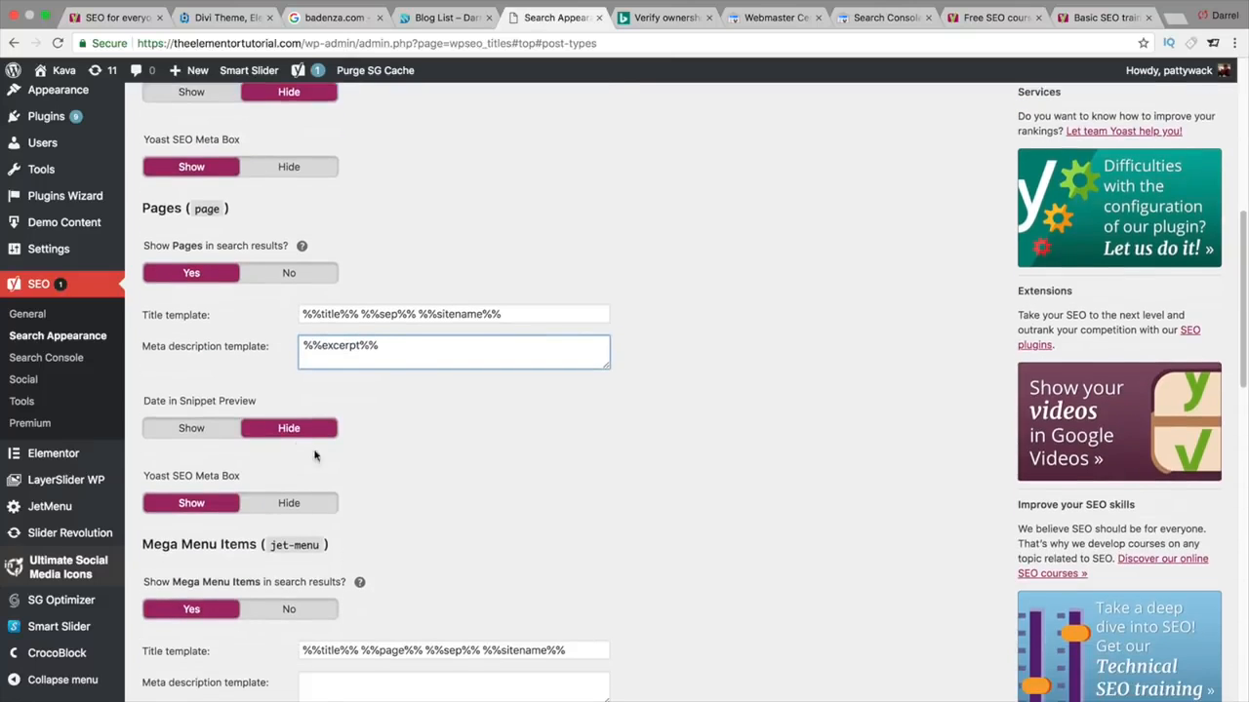
scroll(322, 439, down, 2)
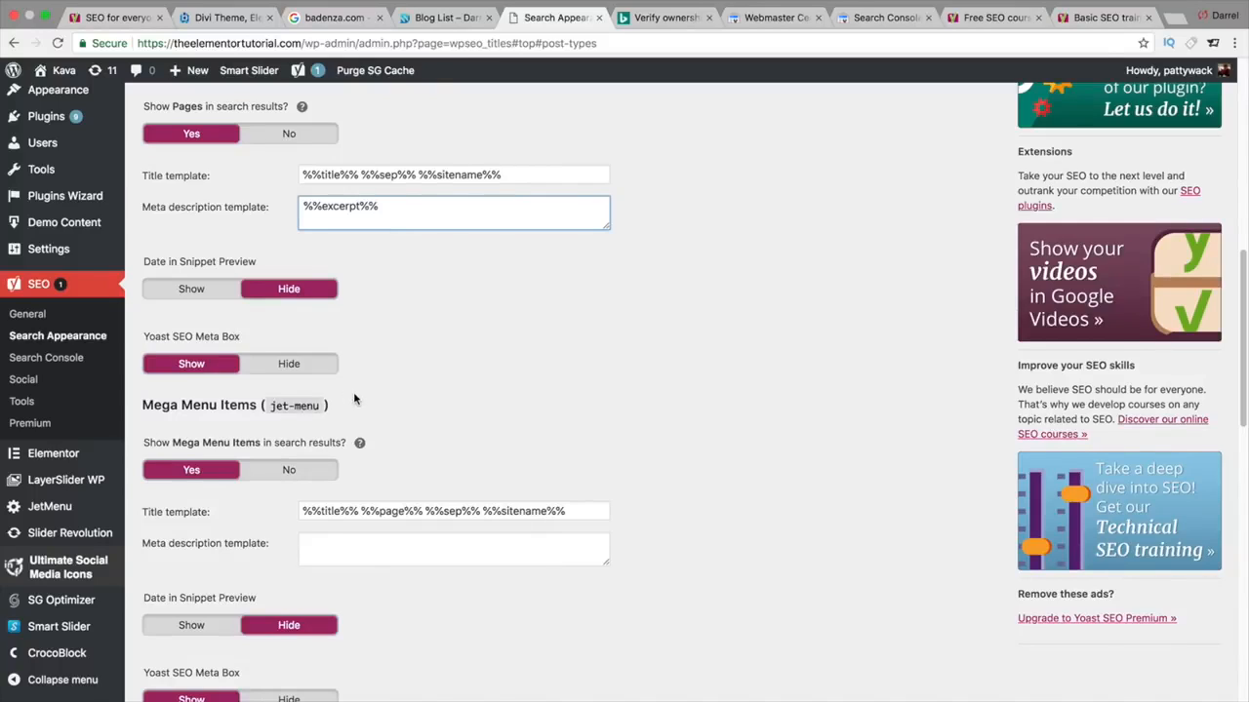
scroll(356, 391, down, 1)
scroll(312, 386, down, 4)
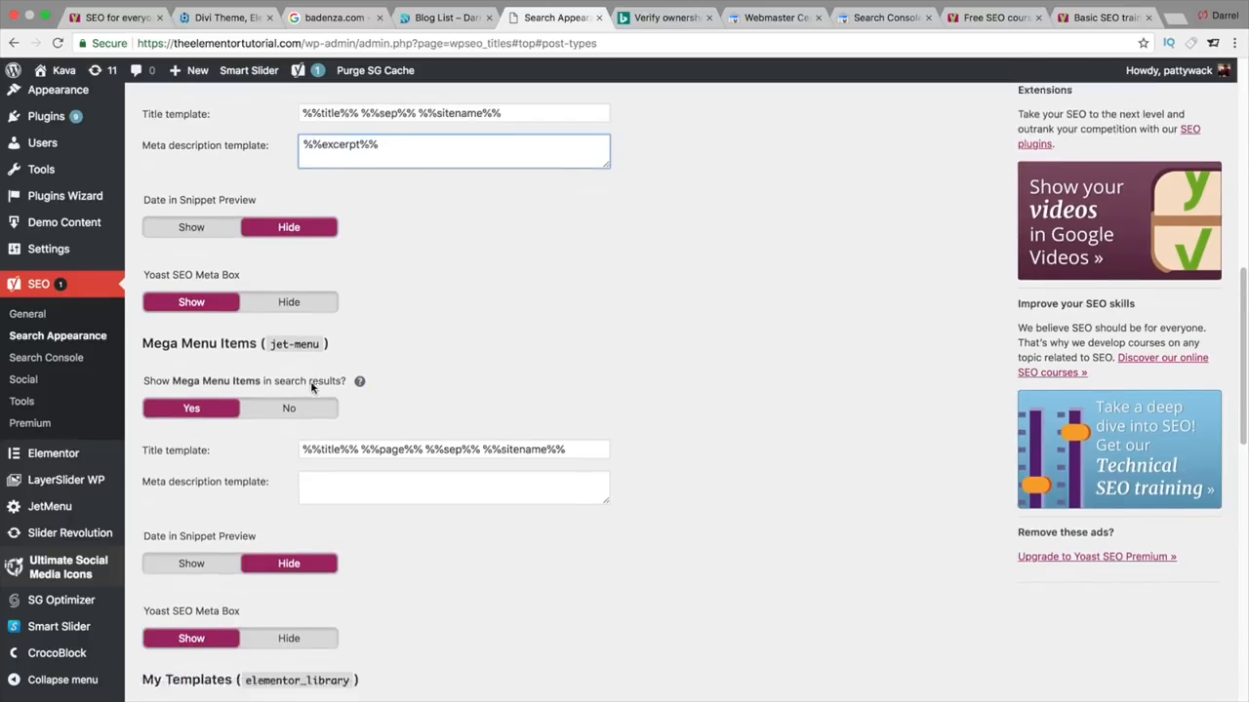
scroll(317, 554, down, 2)
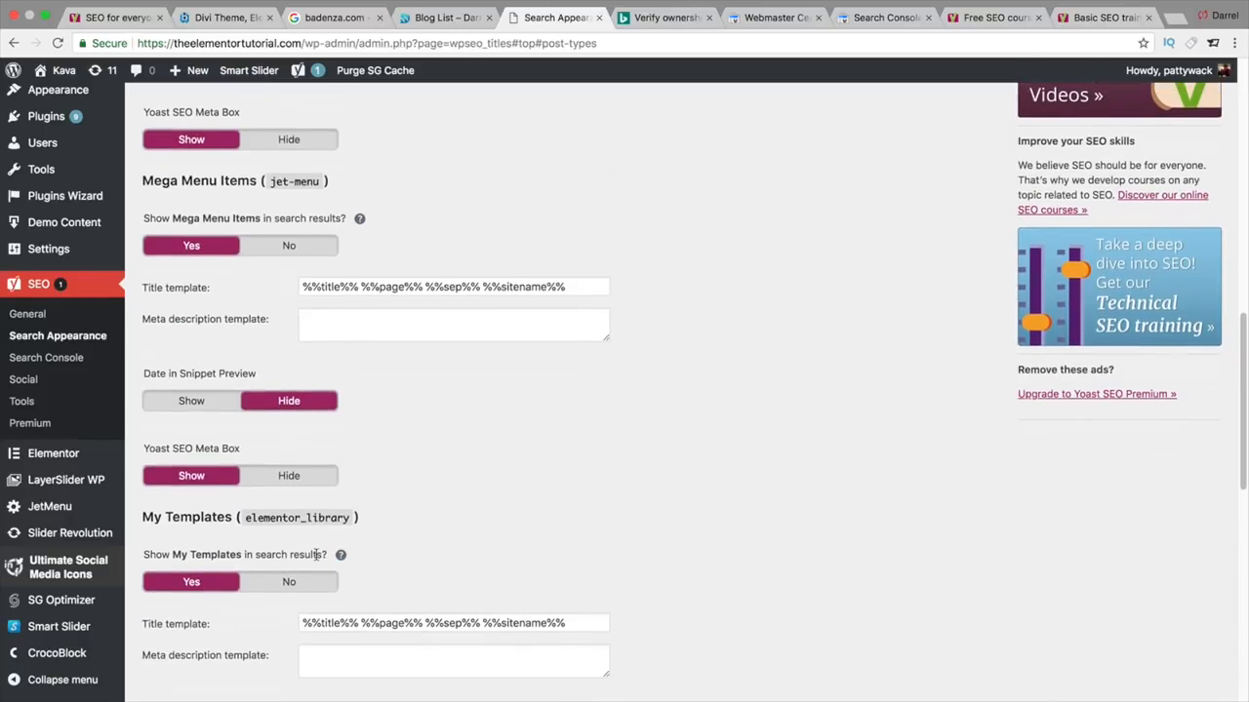
scroll(317, 556, down, 1)
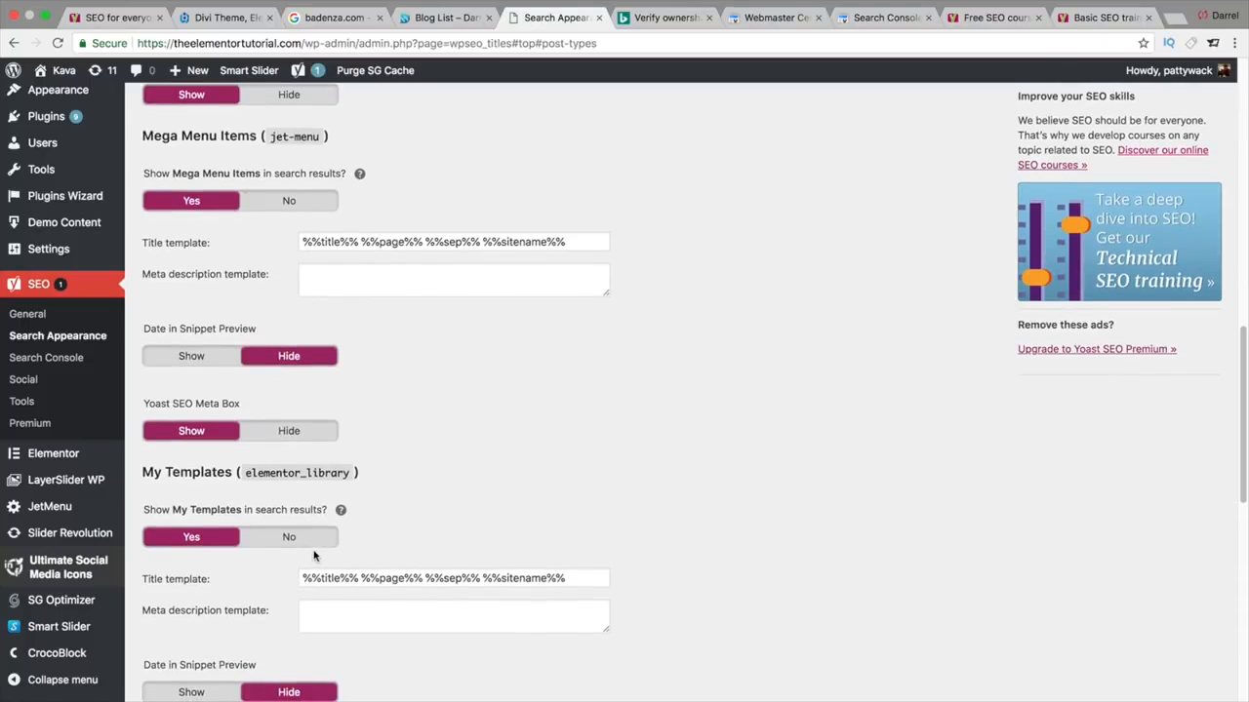
click(289, 537)
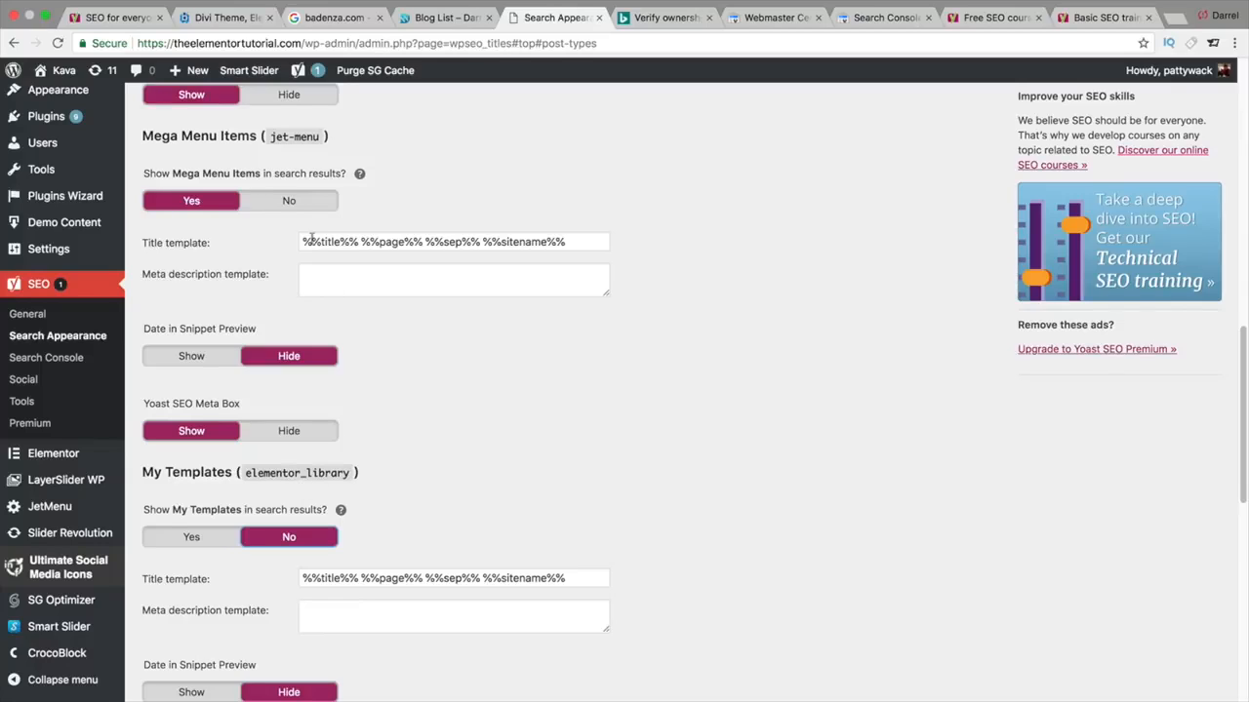
click(301, 207)
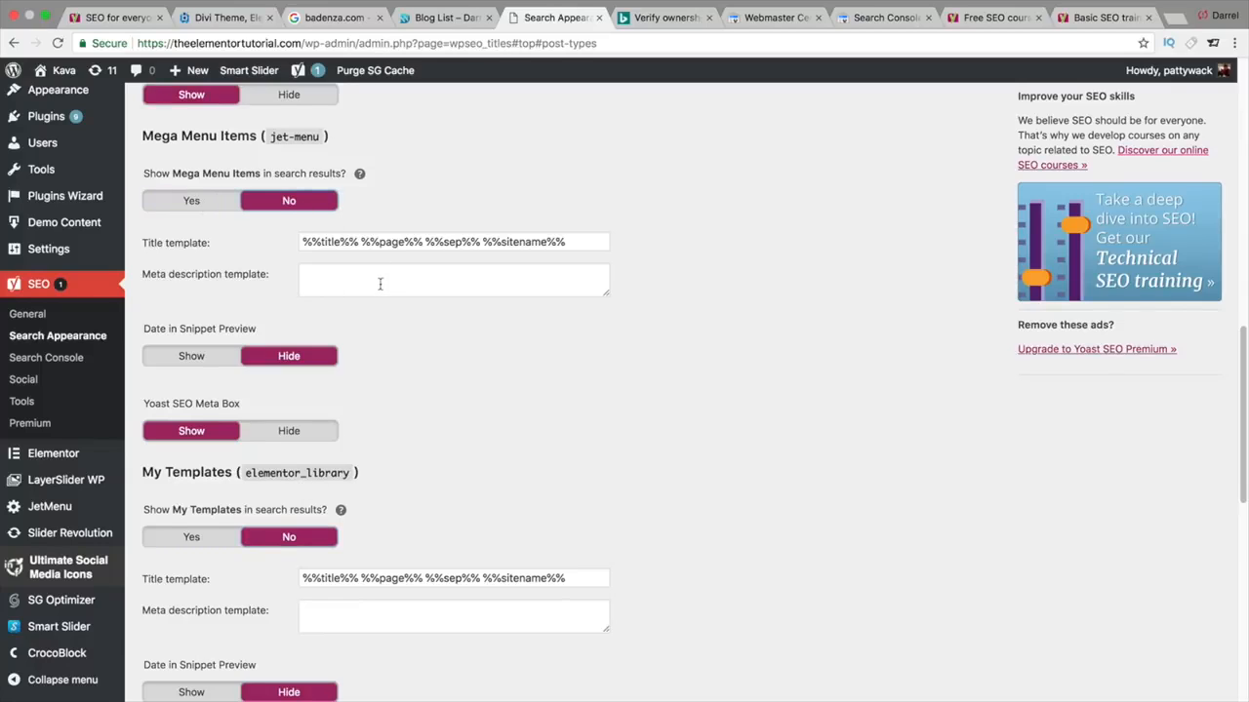
- Set Theme Parts to No for showing in search results
scroll(404, 356, down, 1)
scroll(420, 353, down, 1)
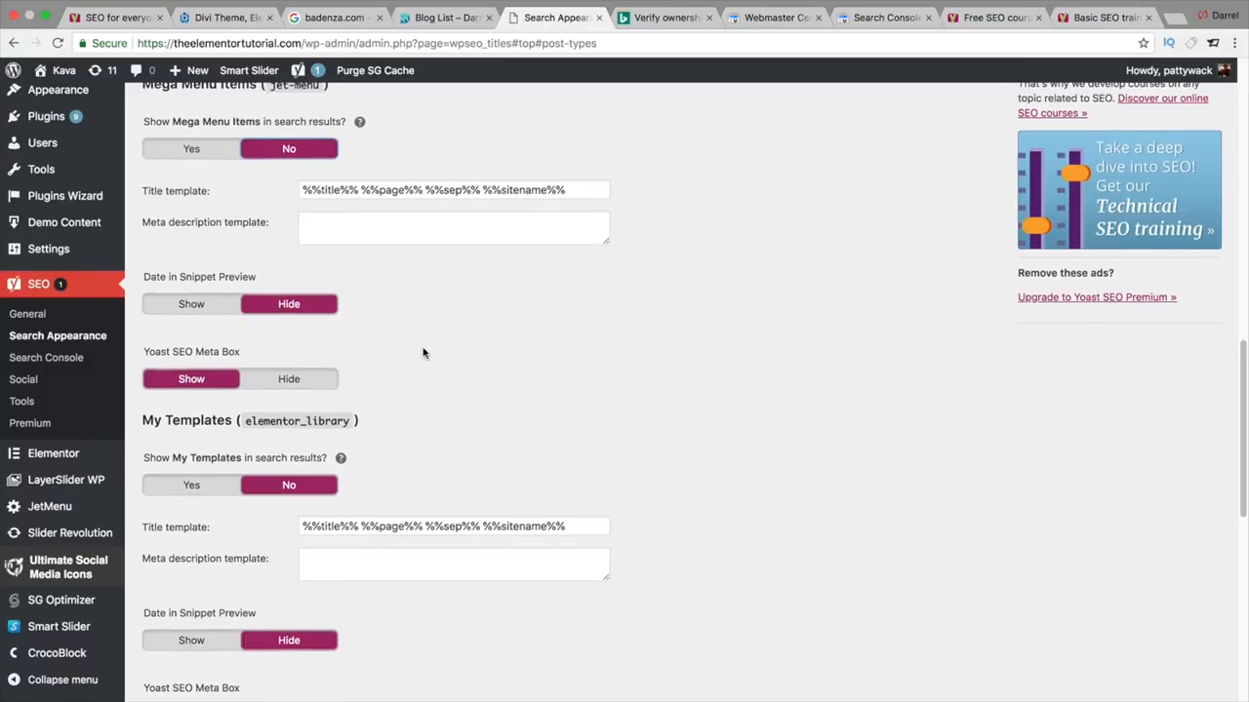
scroll(422, 351, down, 5)
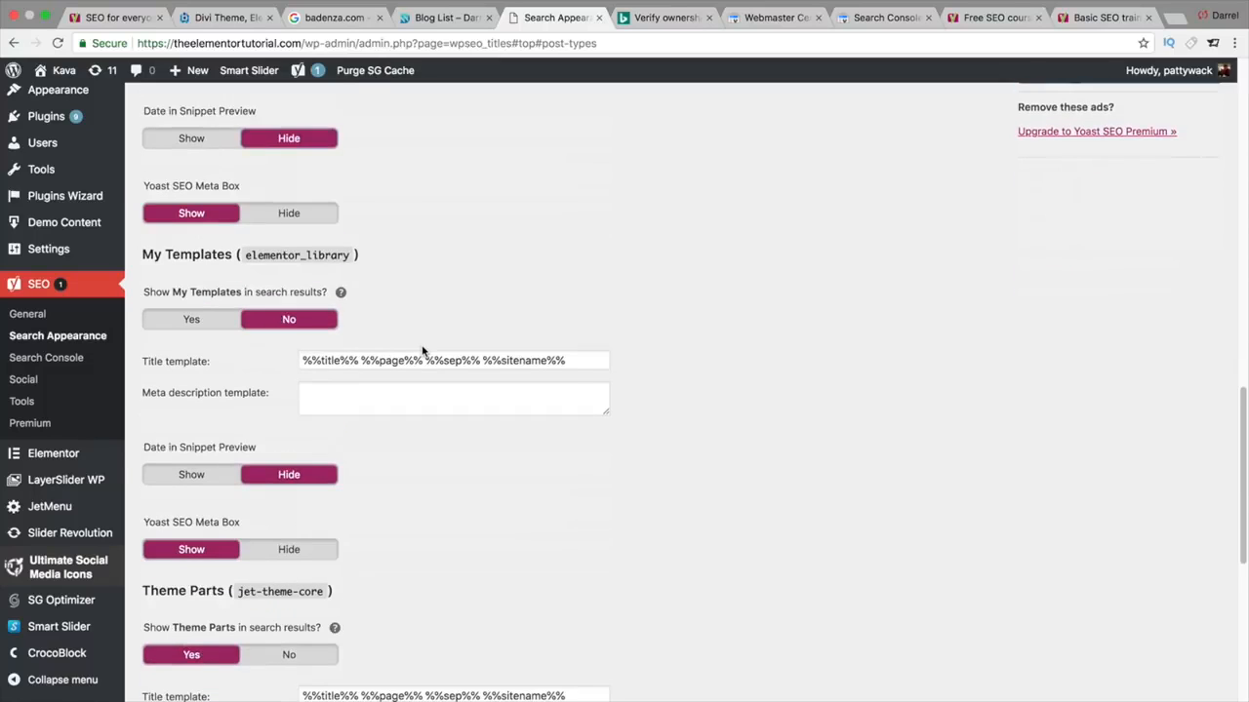
scroll(422, 346, down, 1)
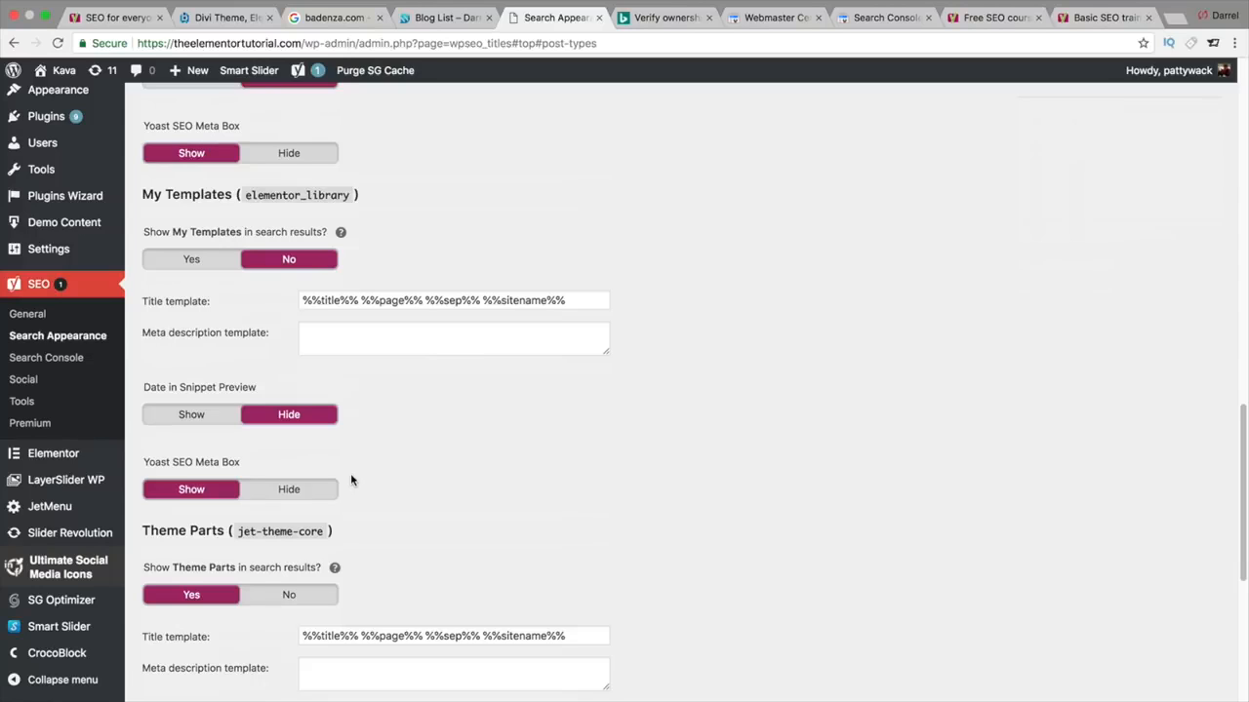
scroll(357, 440, down, 3)
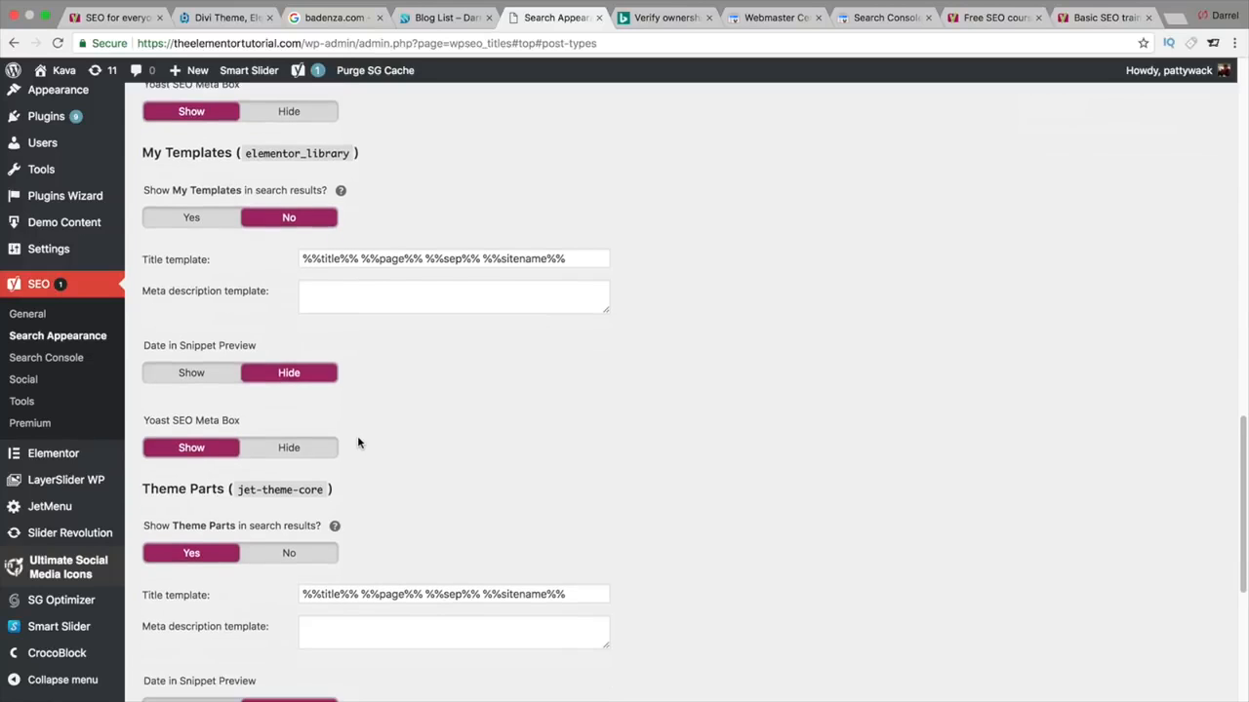
click(326, 482)
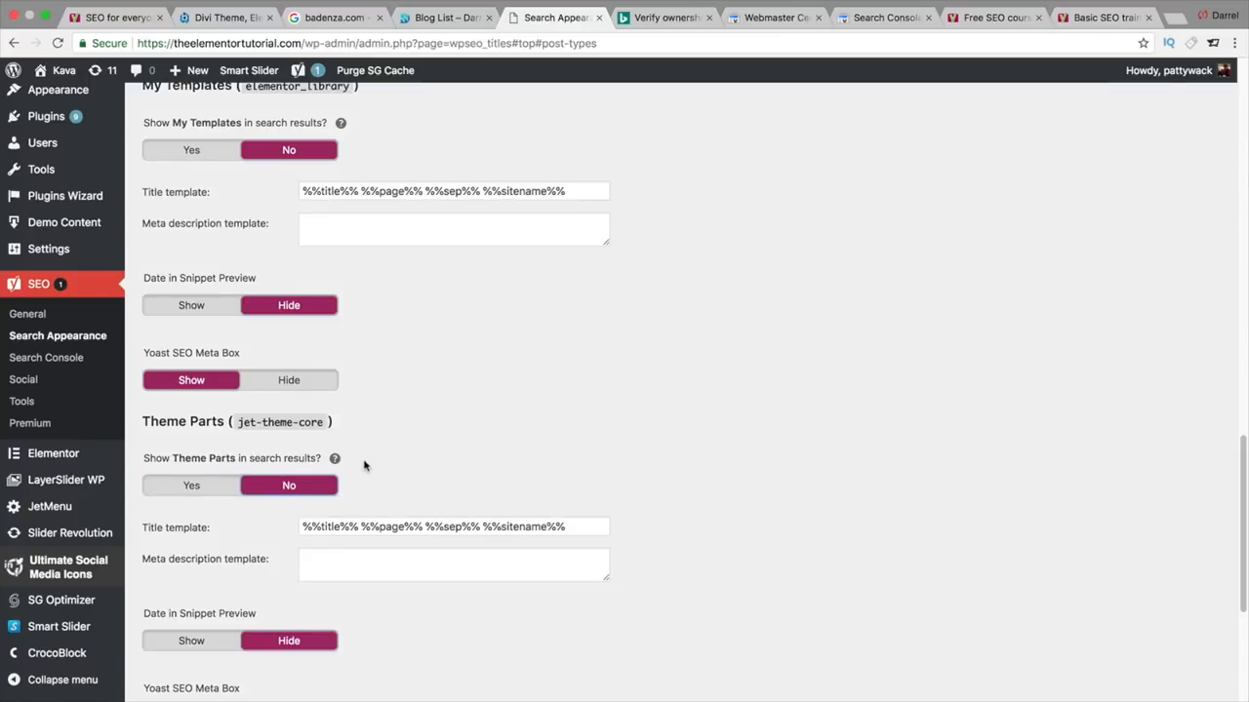
- Save the changes made to the Content Types search appearance settings
scroll(370, 398, down, 1)
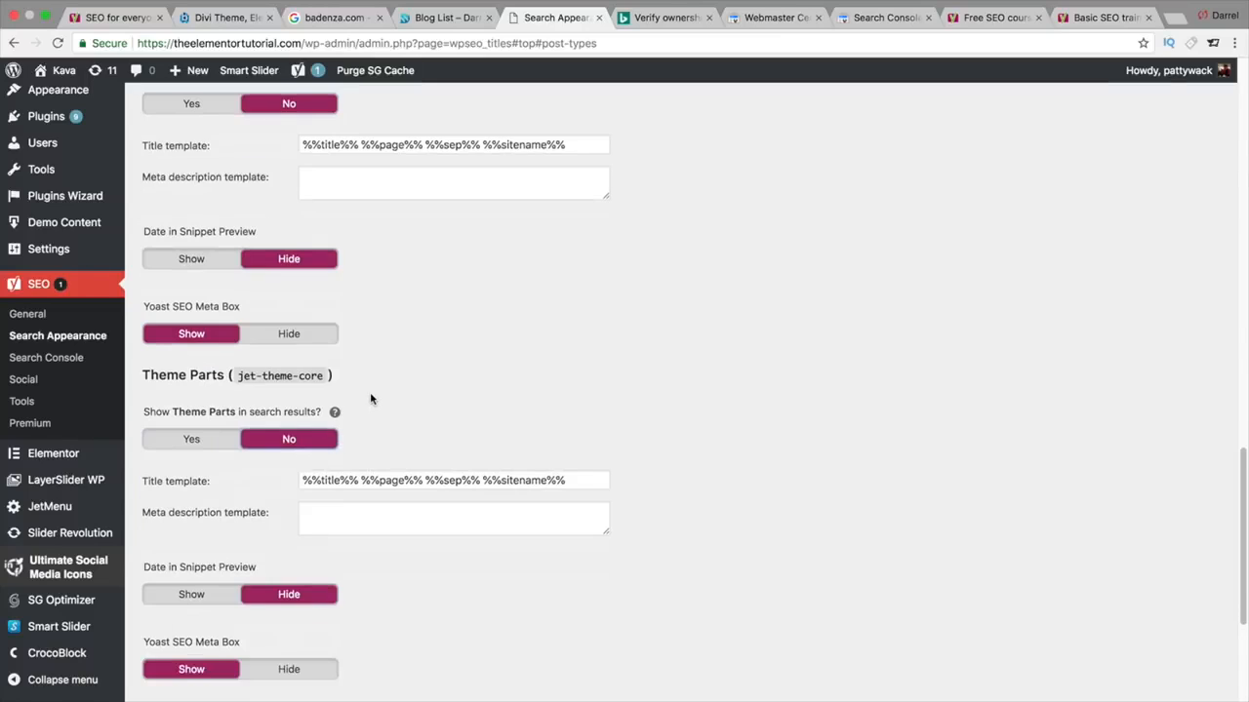
scroll(326, 225, up, 2)
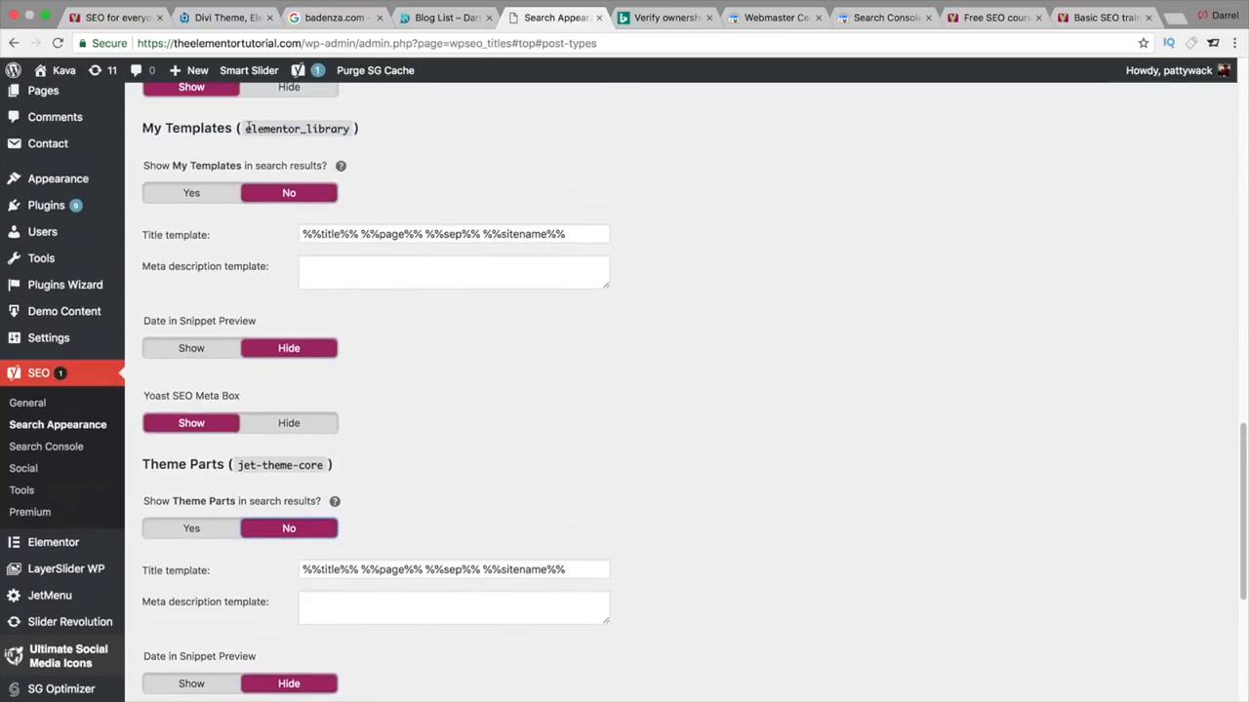
scroll(440, 354, down, 4)
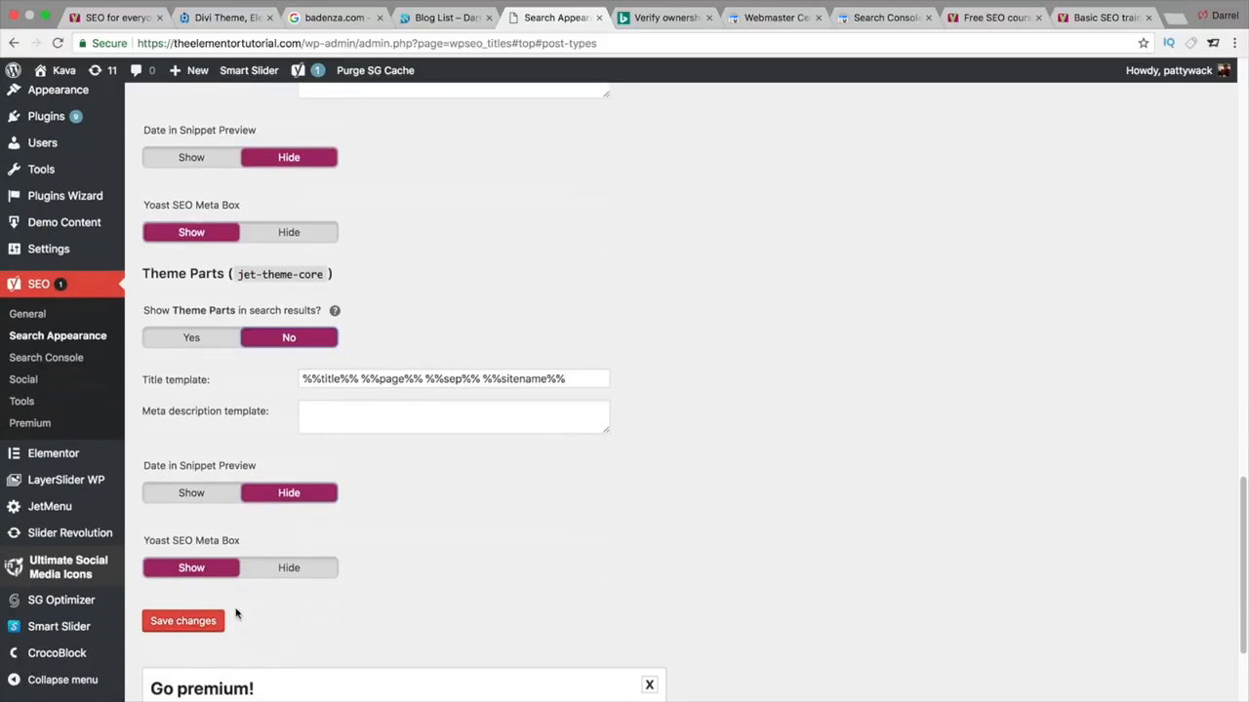
click(205, 623)
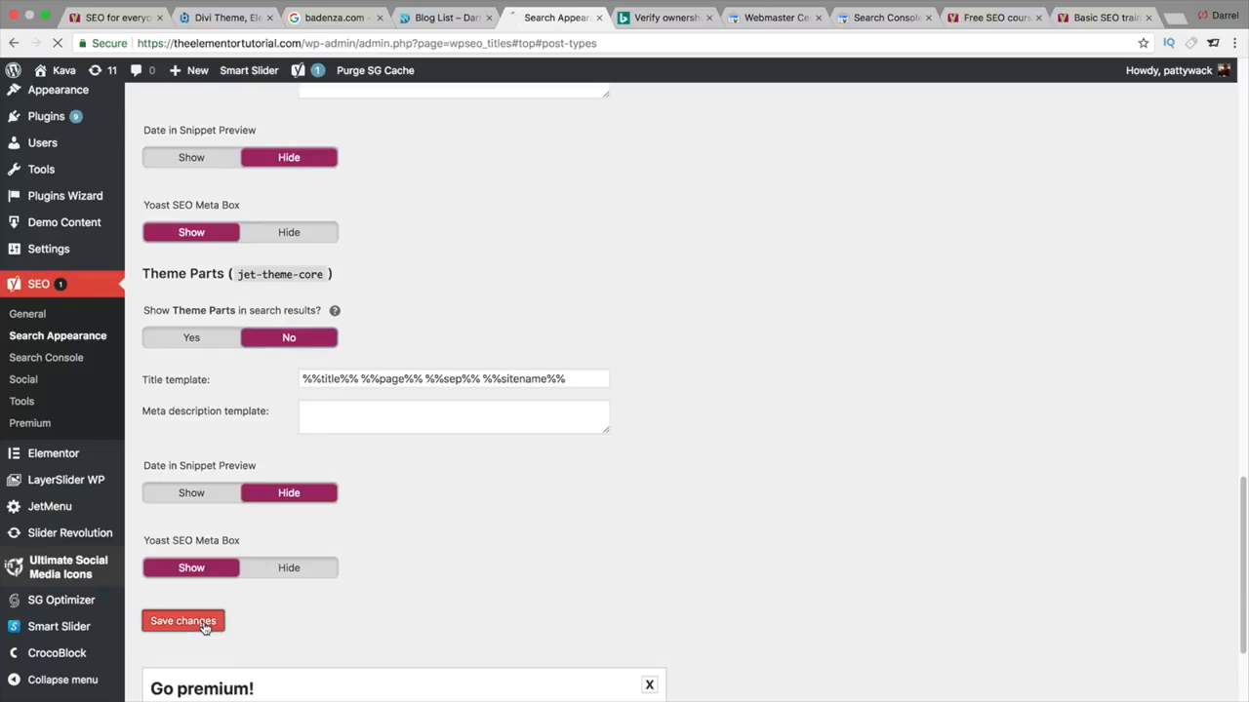
scroll(236, 527, down, 20)
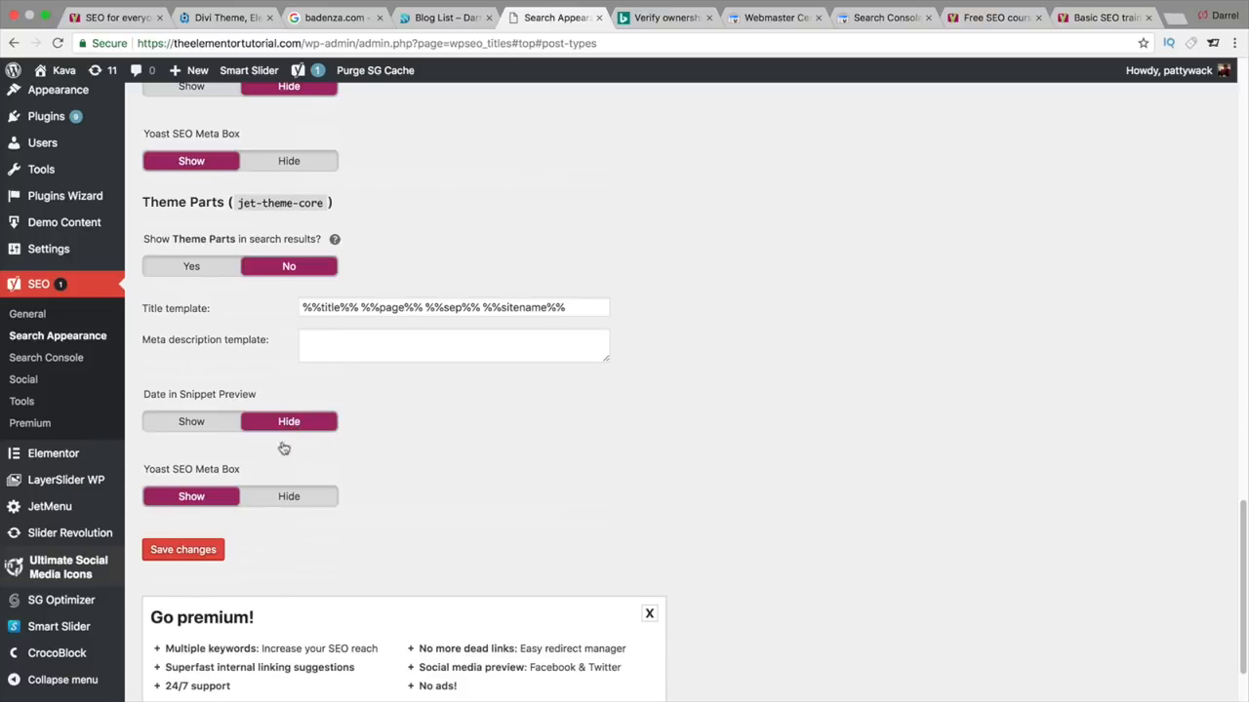
scroll(357, 371, up, 15)
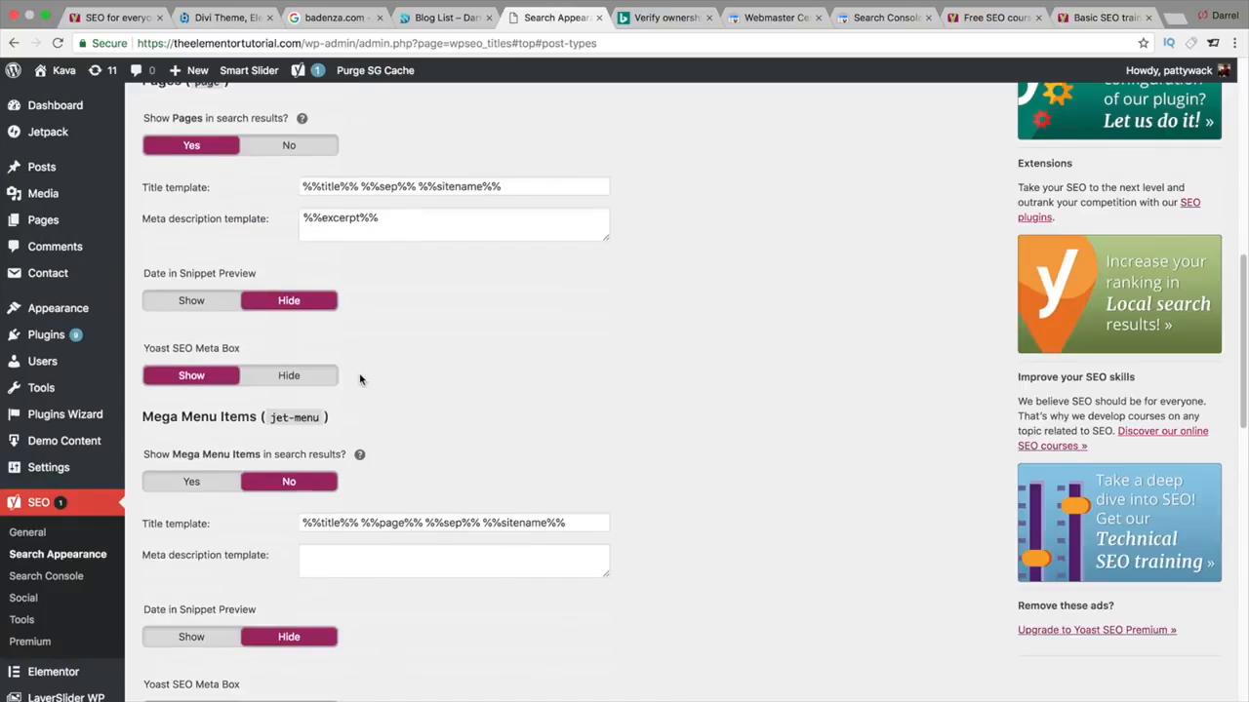
scroll(361, 366, up, 3)
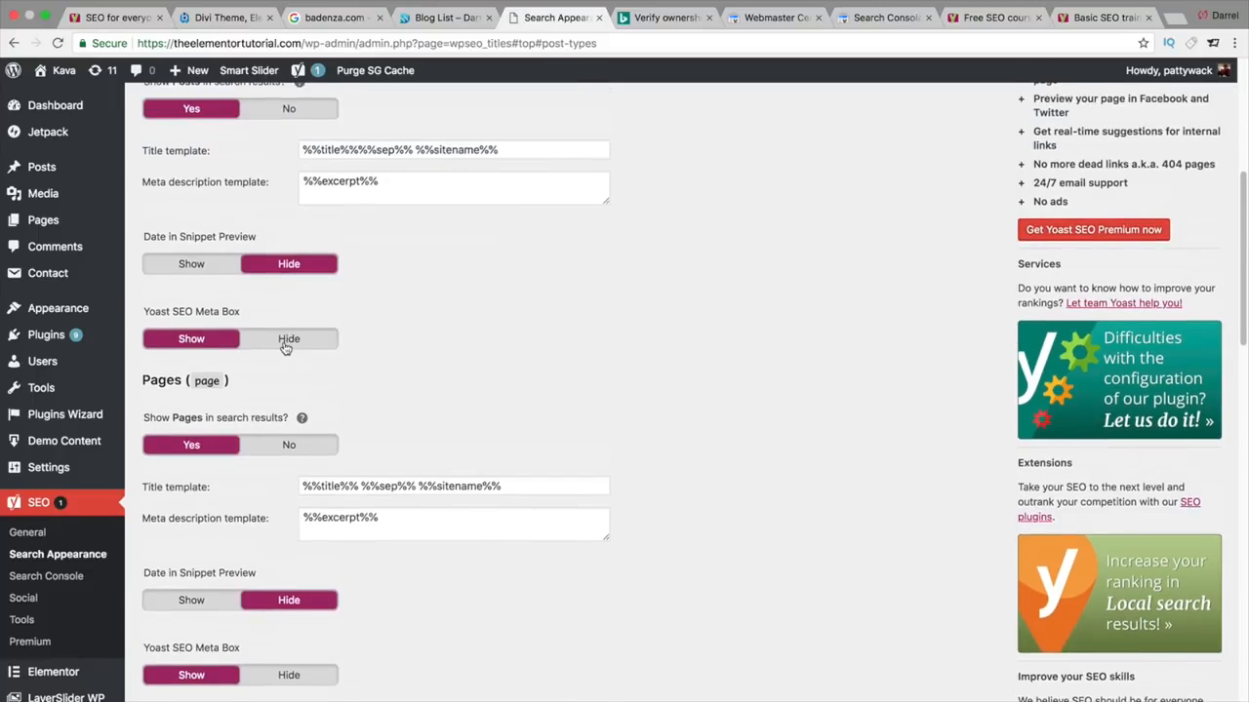
- Set Date in Snippet Preview to Show for Posts and save the Content Types settings
scroll(285, 348, up, 8)
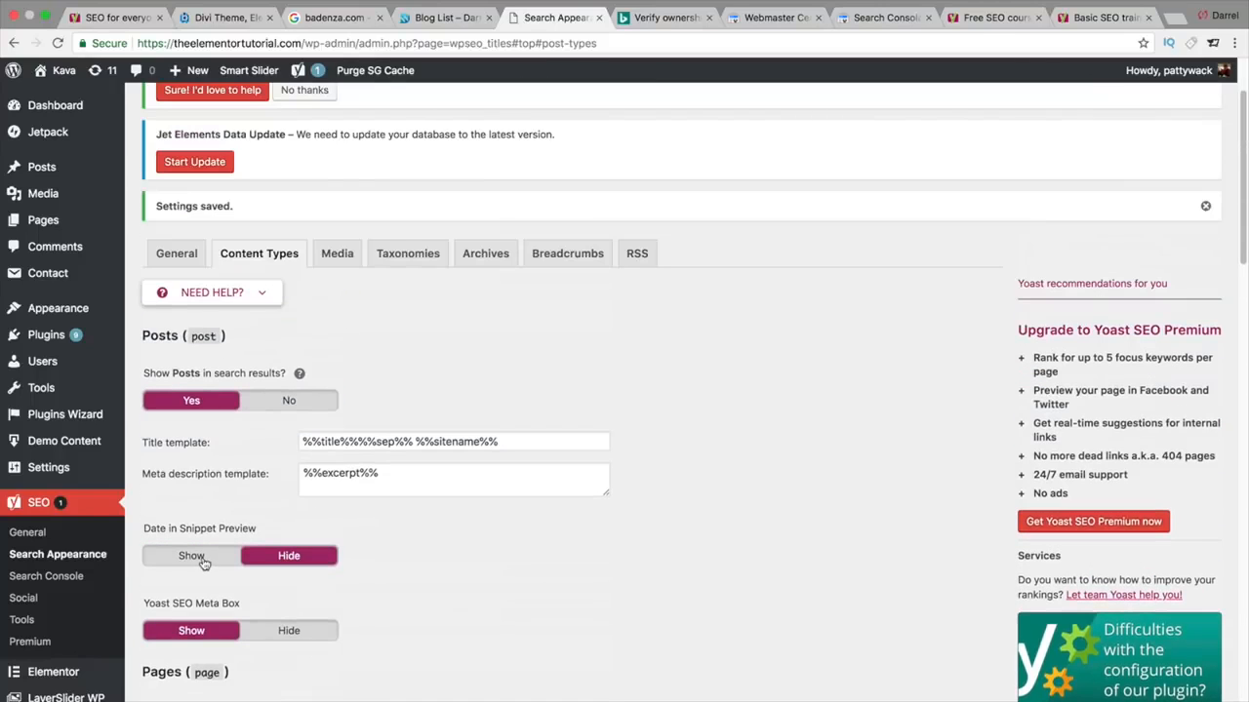
click(217, 558)
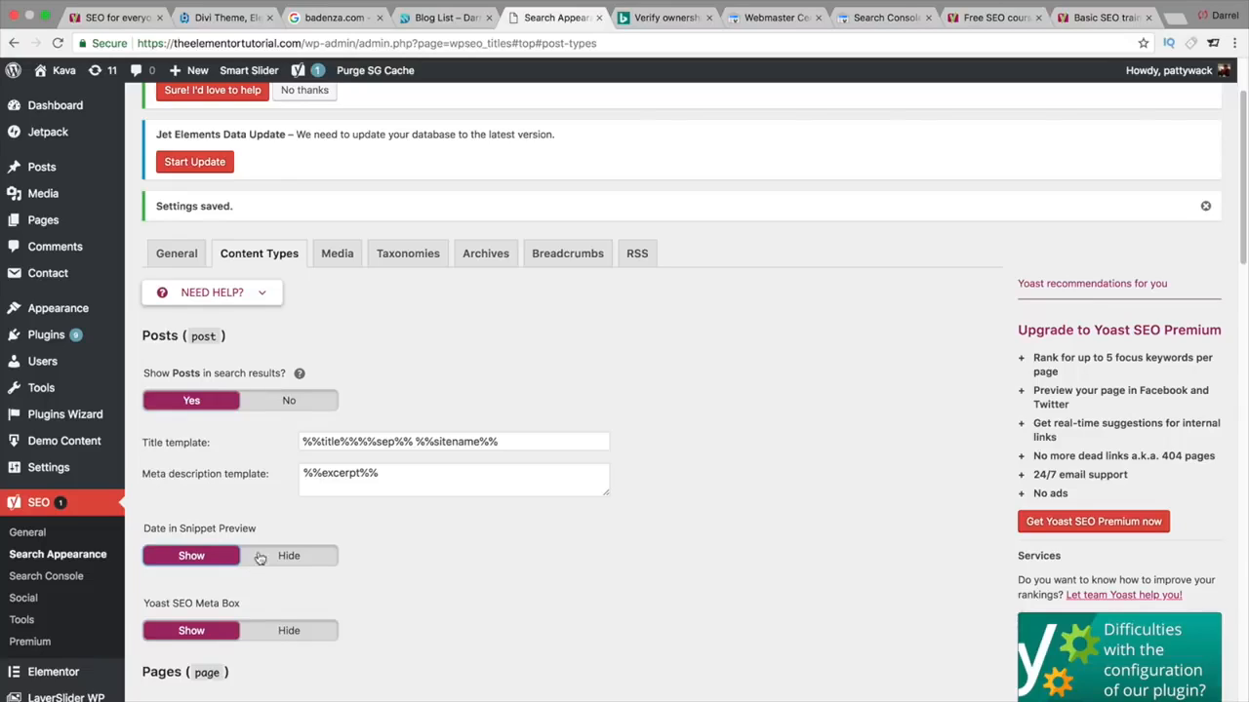
click(289, 556)
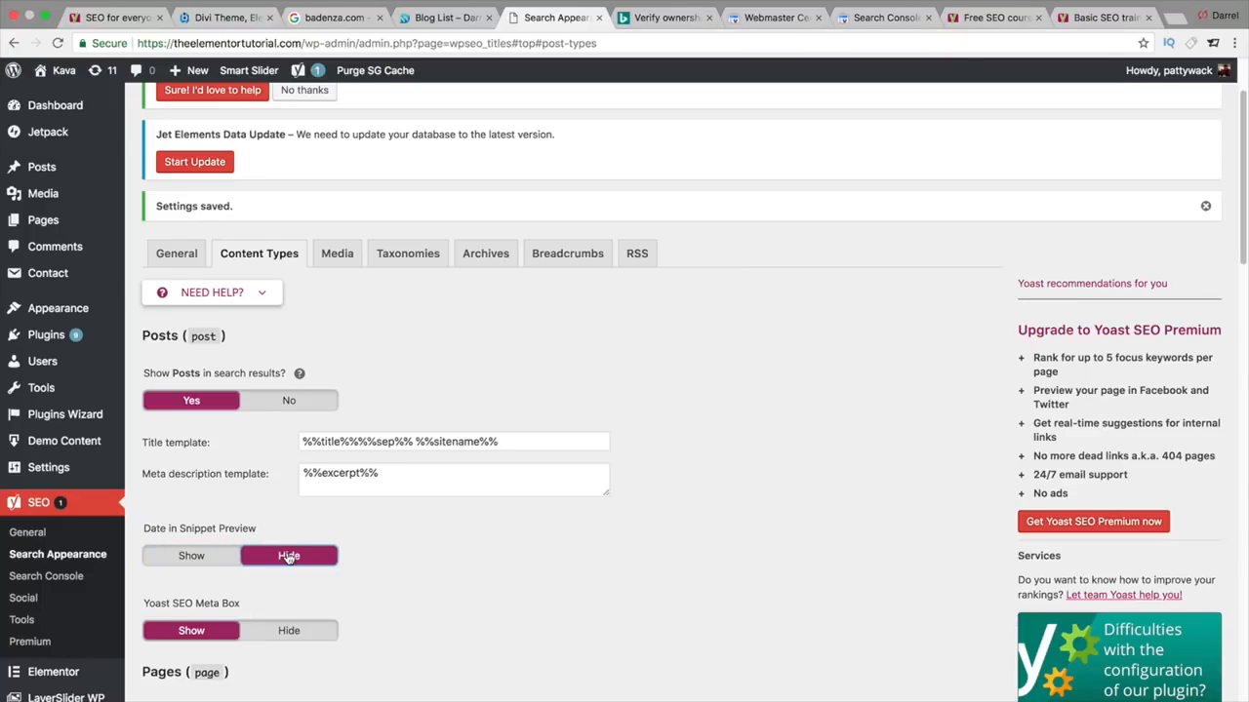
click(193, 566)
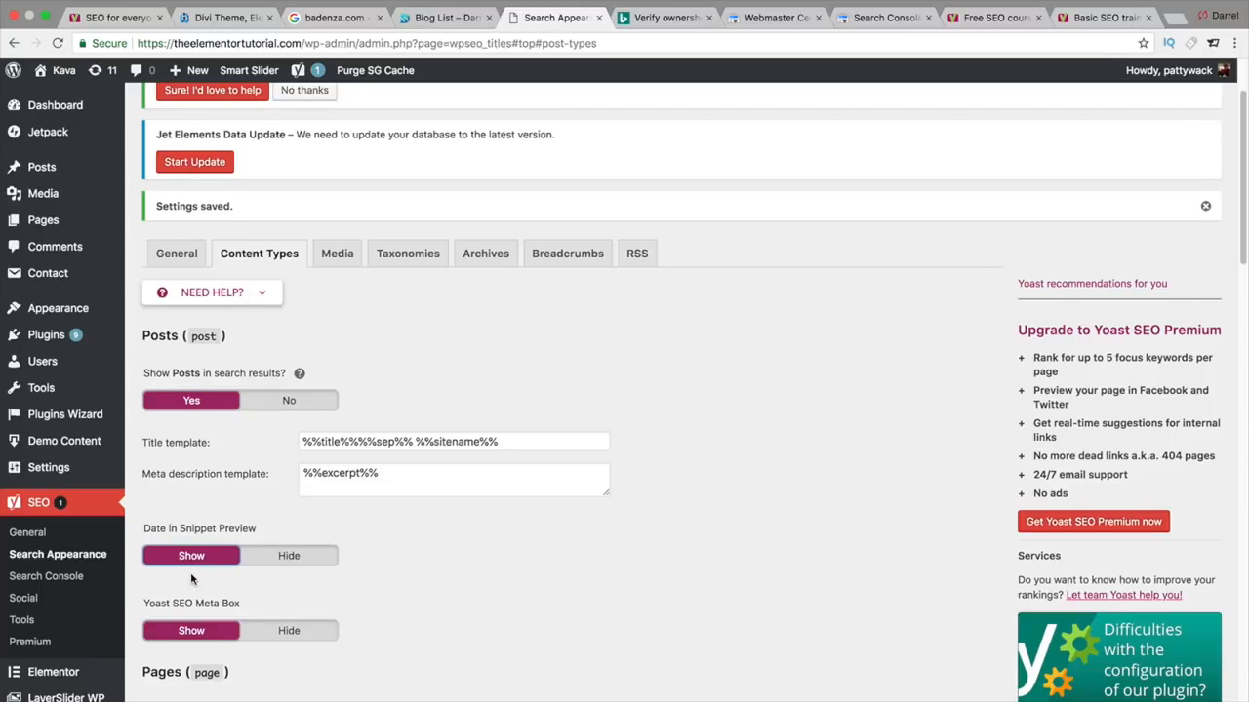
click(255, 564)
click(220, 566)
scroll(354, 519, down, 1)
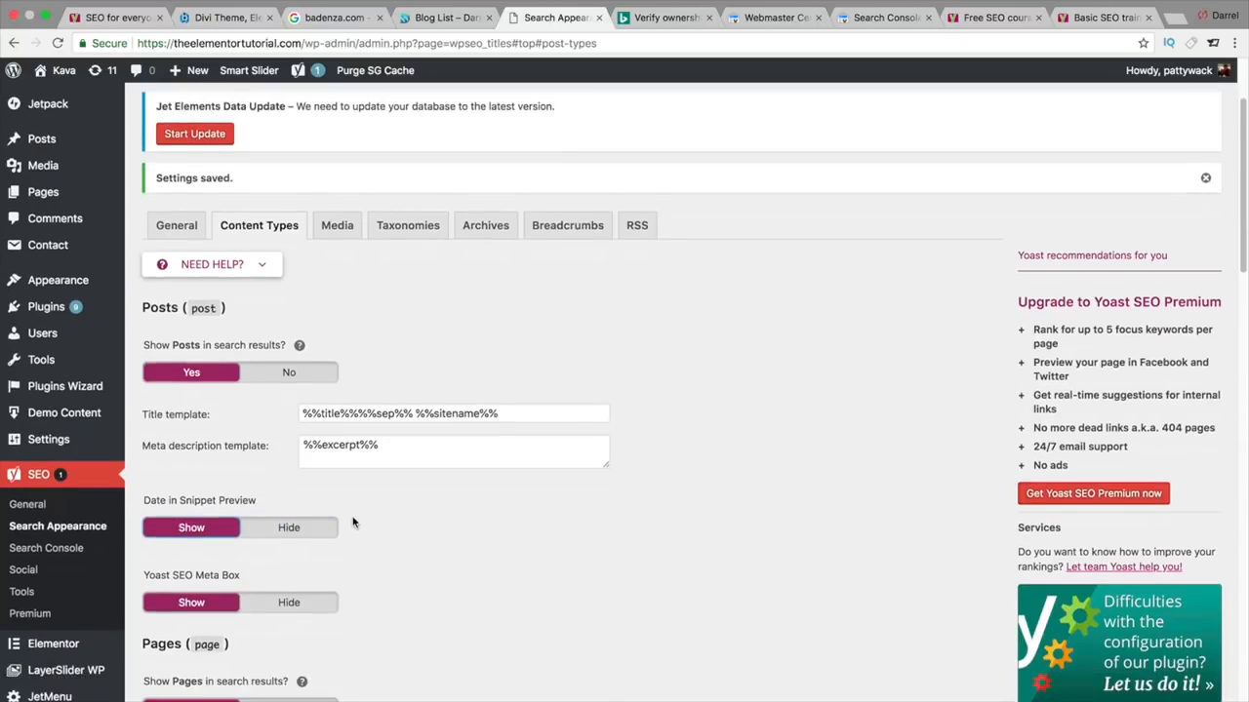
scroll(354, 523, down, 15)
click(204, 648)
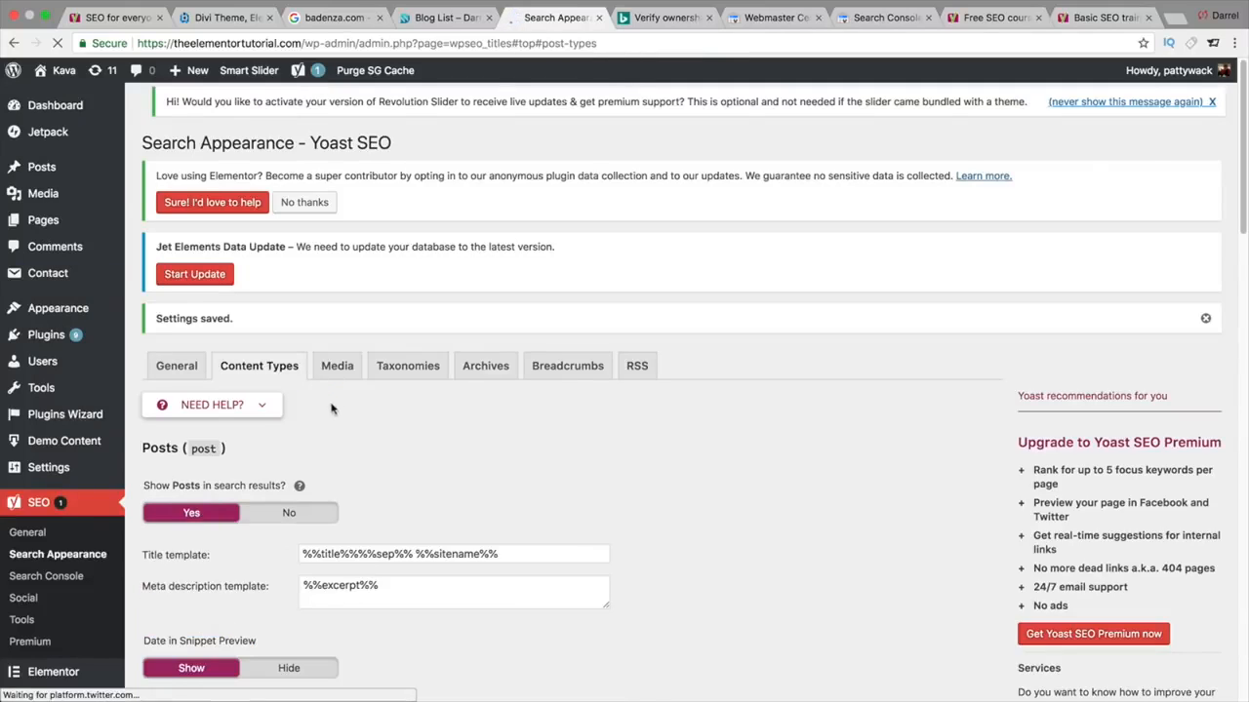
- Review the attachment URL redirect setting for media and the Categories and Tags settings under Taxonomies
click(338, 373)
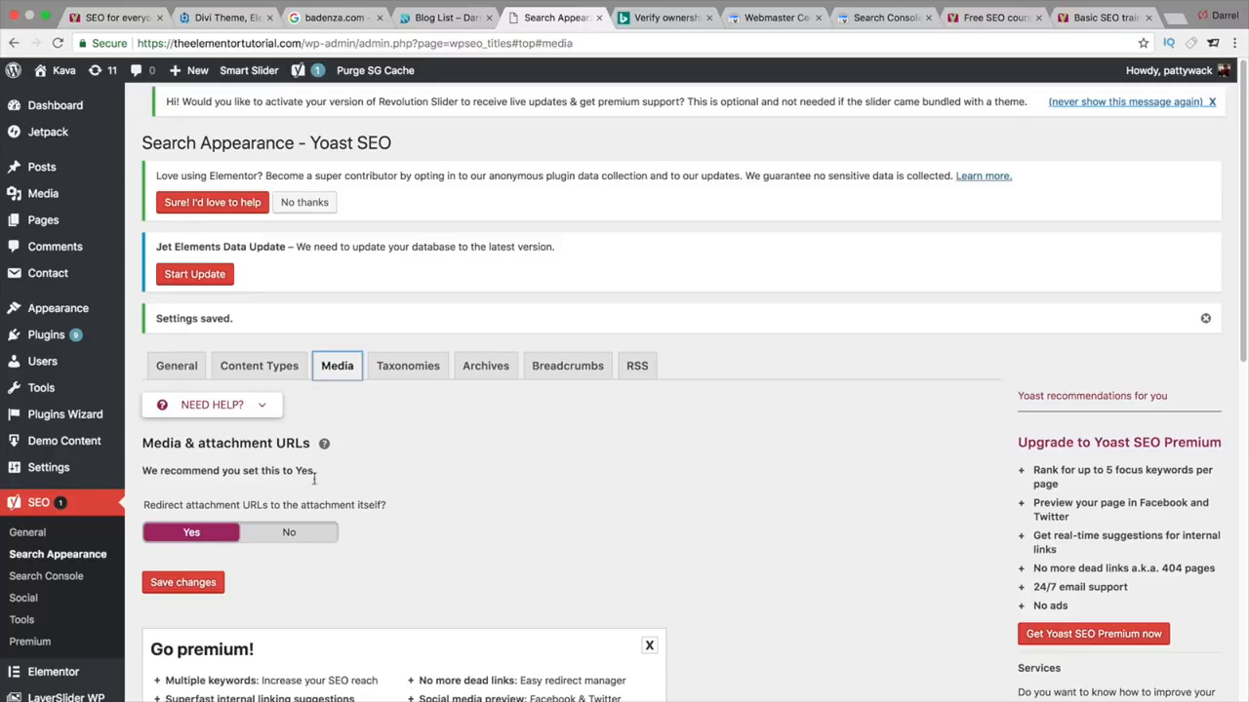
click(411, 367)
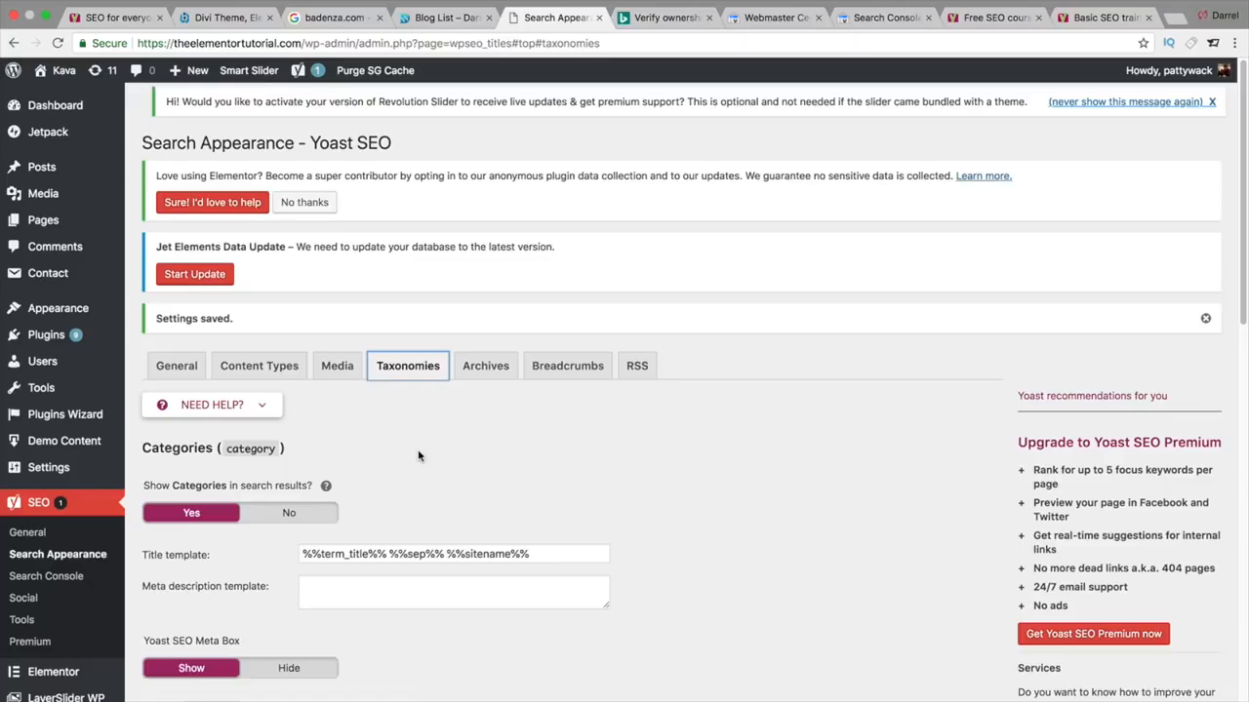
scroll(419, 458, down, 1)
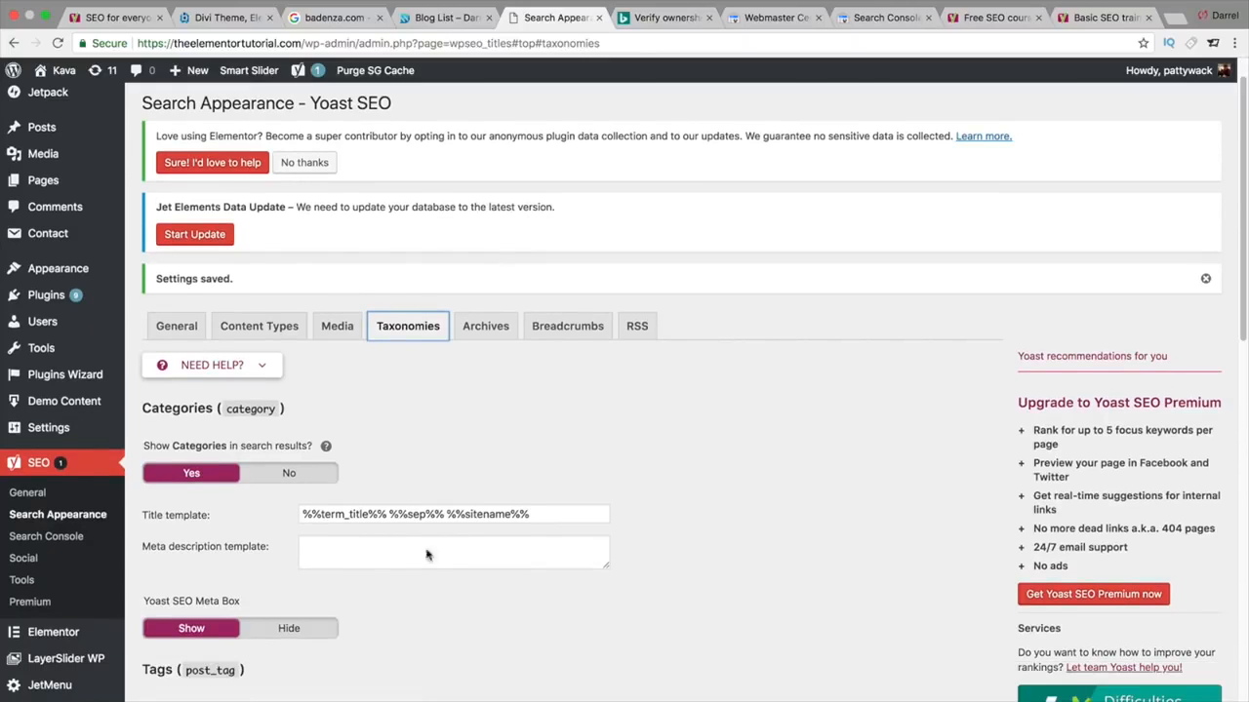
scroll(442, 517, down, 5)
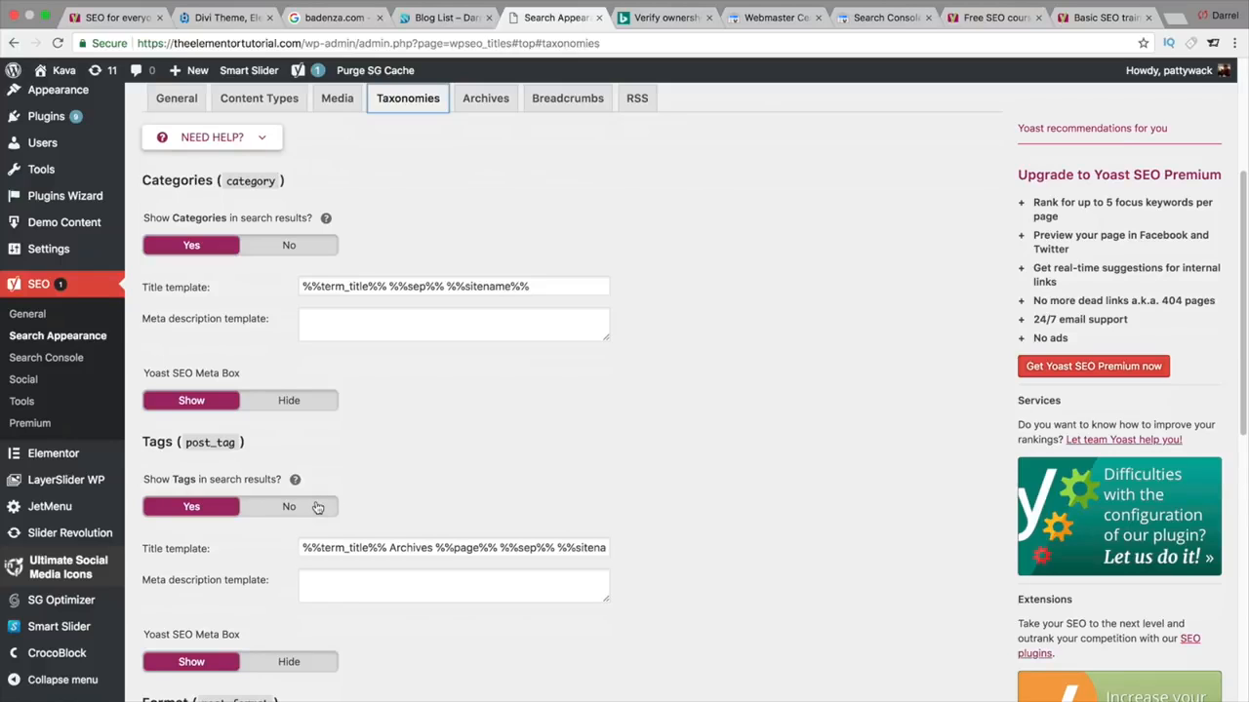
scroll(410, 478, up, 5)
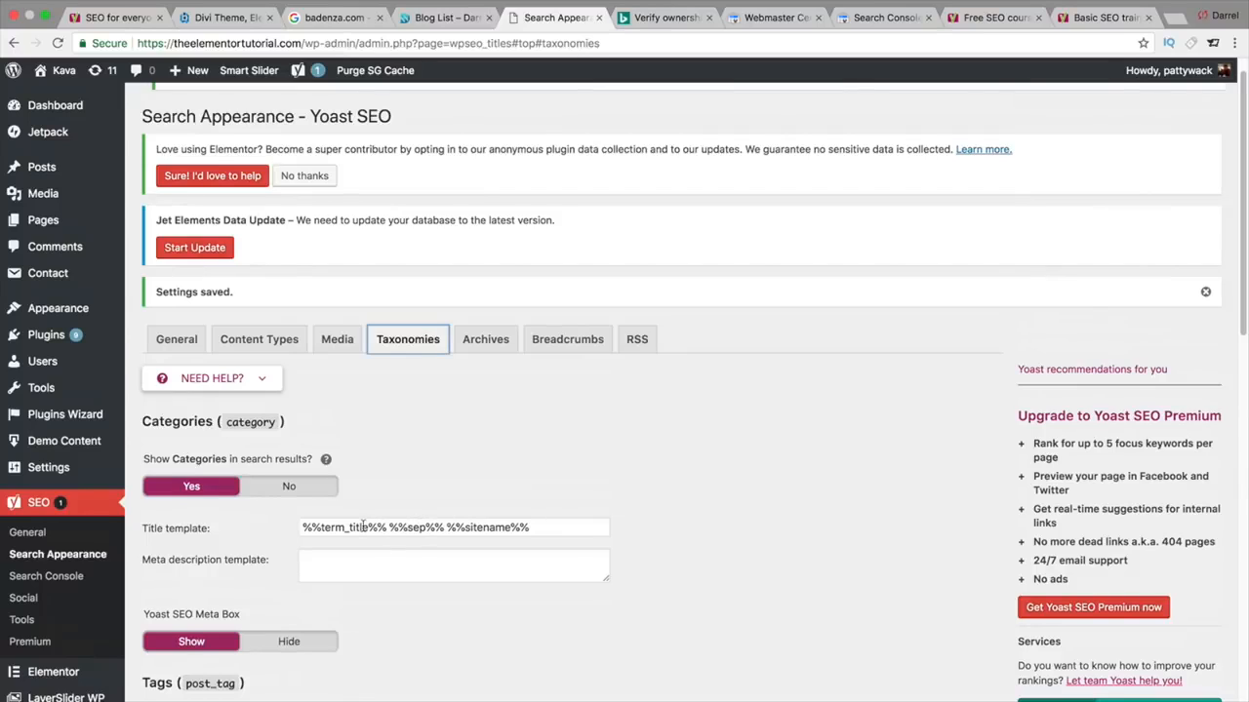
click(451, 528)
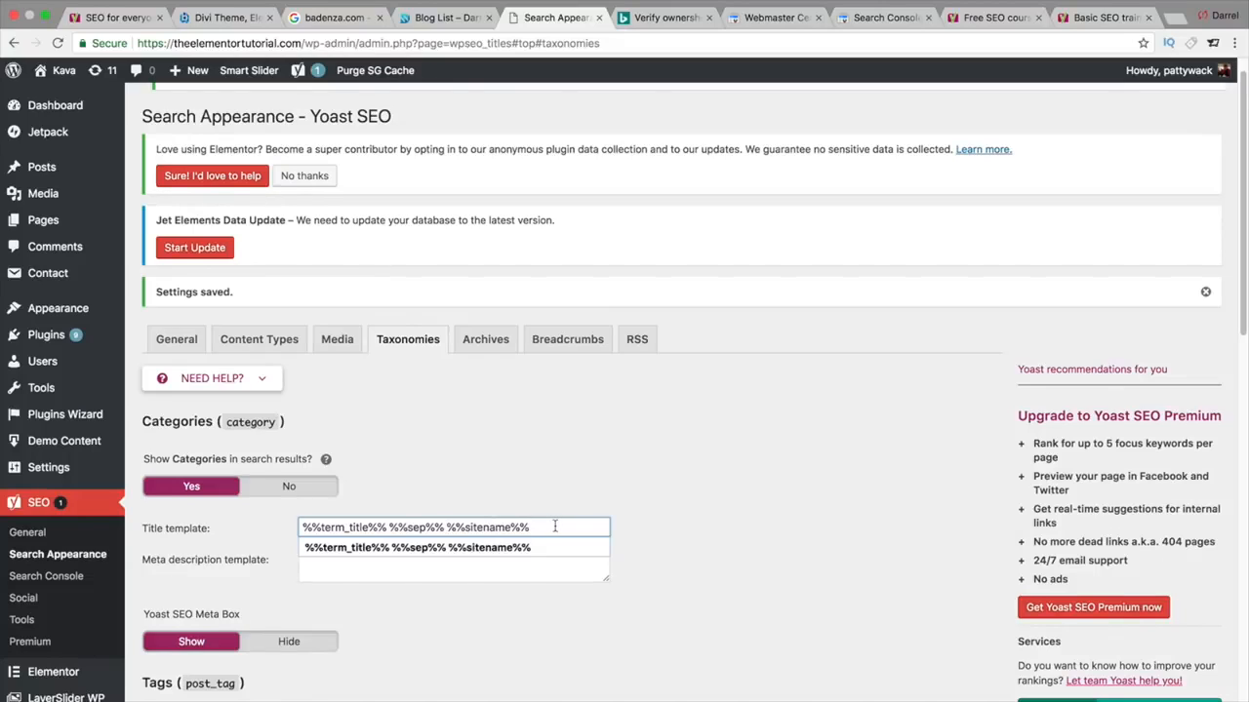
click(568, 482)
scroll(568, 488, down, 1)
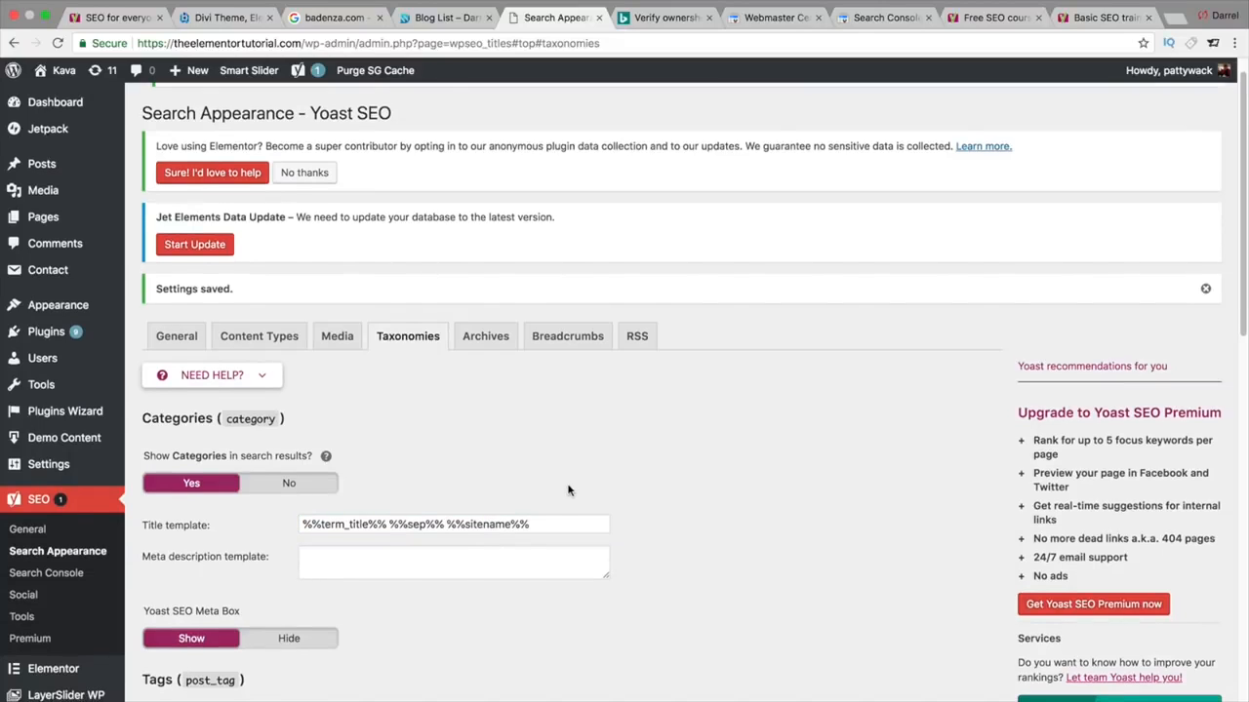
- Copy the %%category_description%% variable from the snippet variables help into the Categories meta description template
click(445, 556)
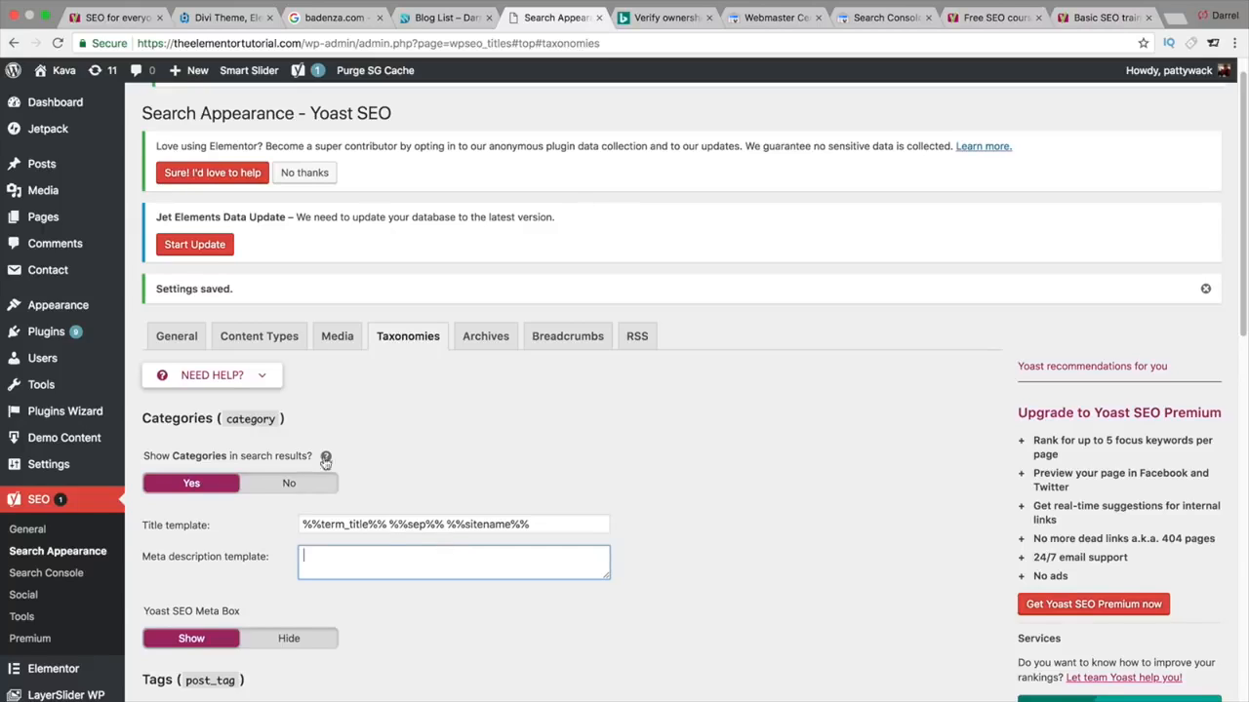
click(263, 382)
click(934, 430)
scroll(683, 492, down, 1)
scroll(684, 492, down, 5)
scroll(510, 568, down, 1)
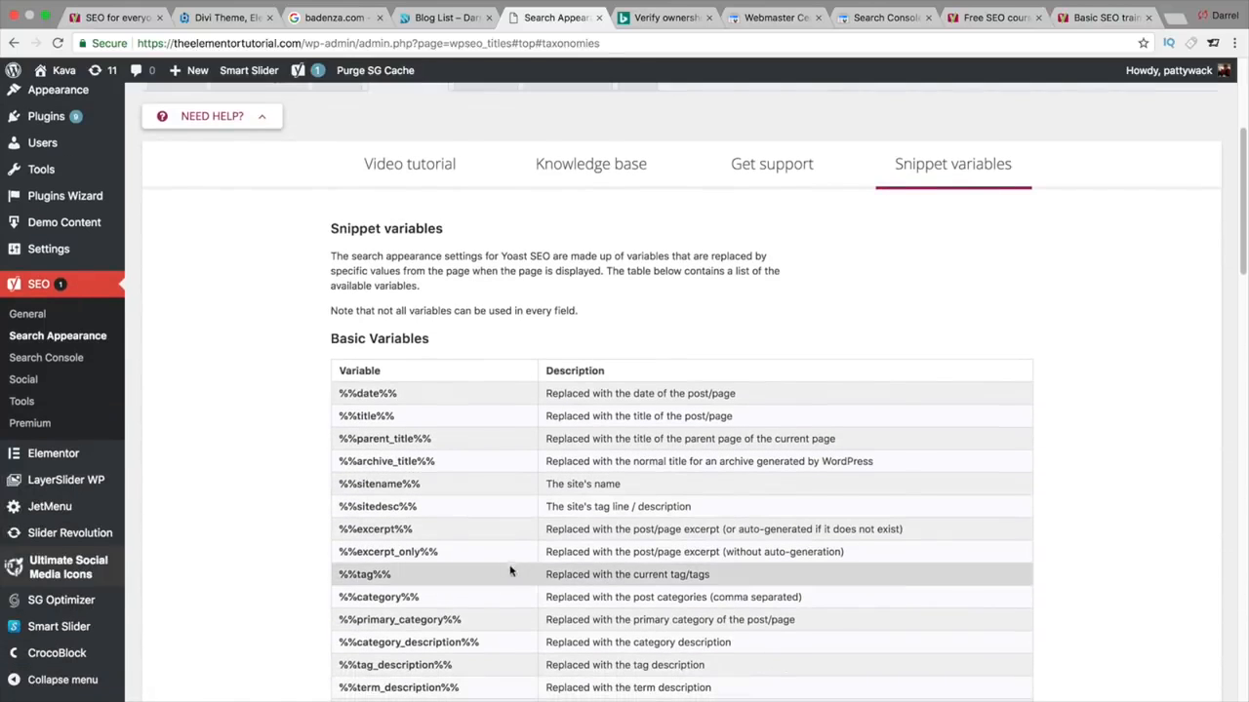
drag(482, 644, 338, 644)
right_click(341, 645)
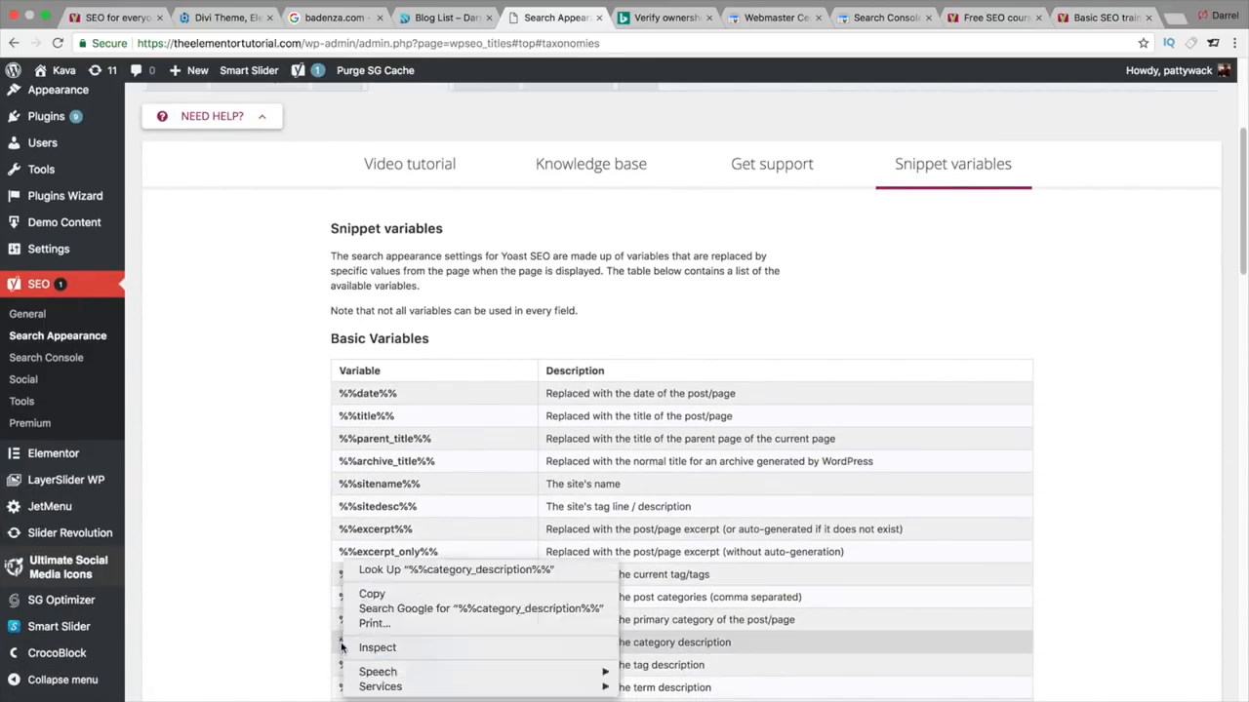
click(371, 593)
scroll(446, 137, up, 1)
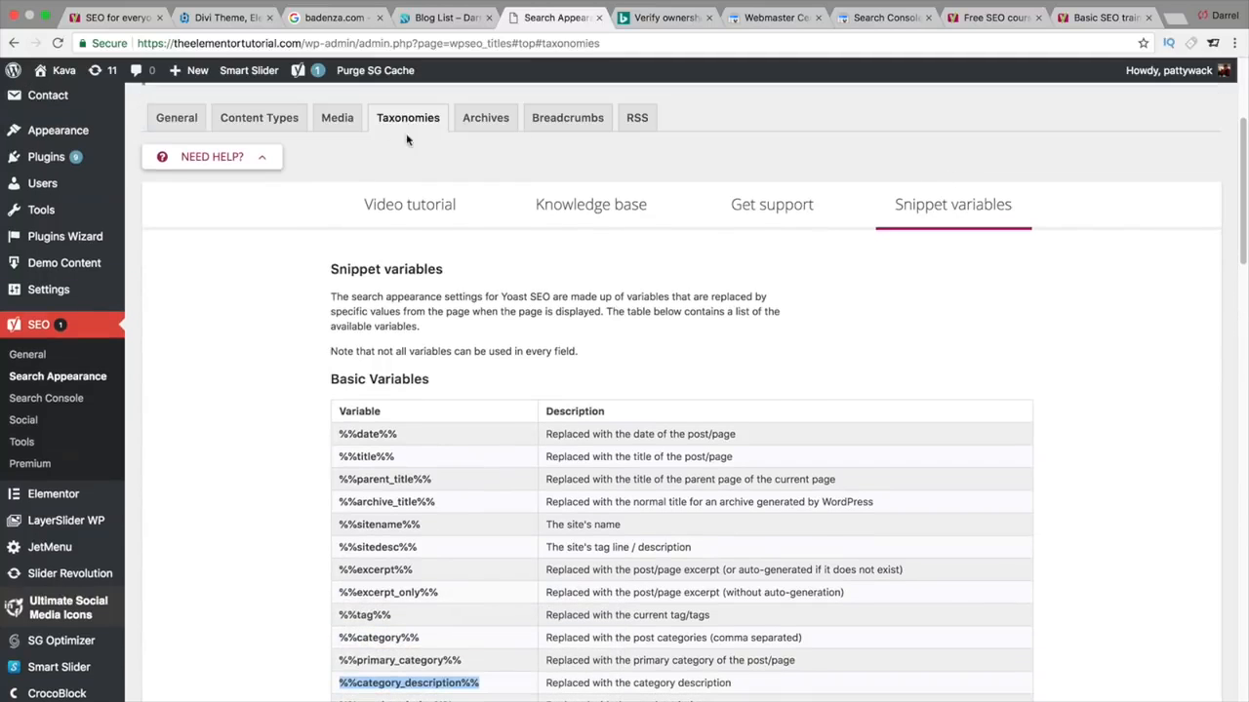
click(261, 158)
right_click(333, 340)
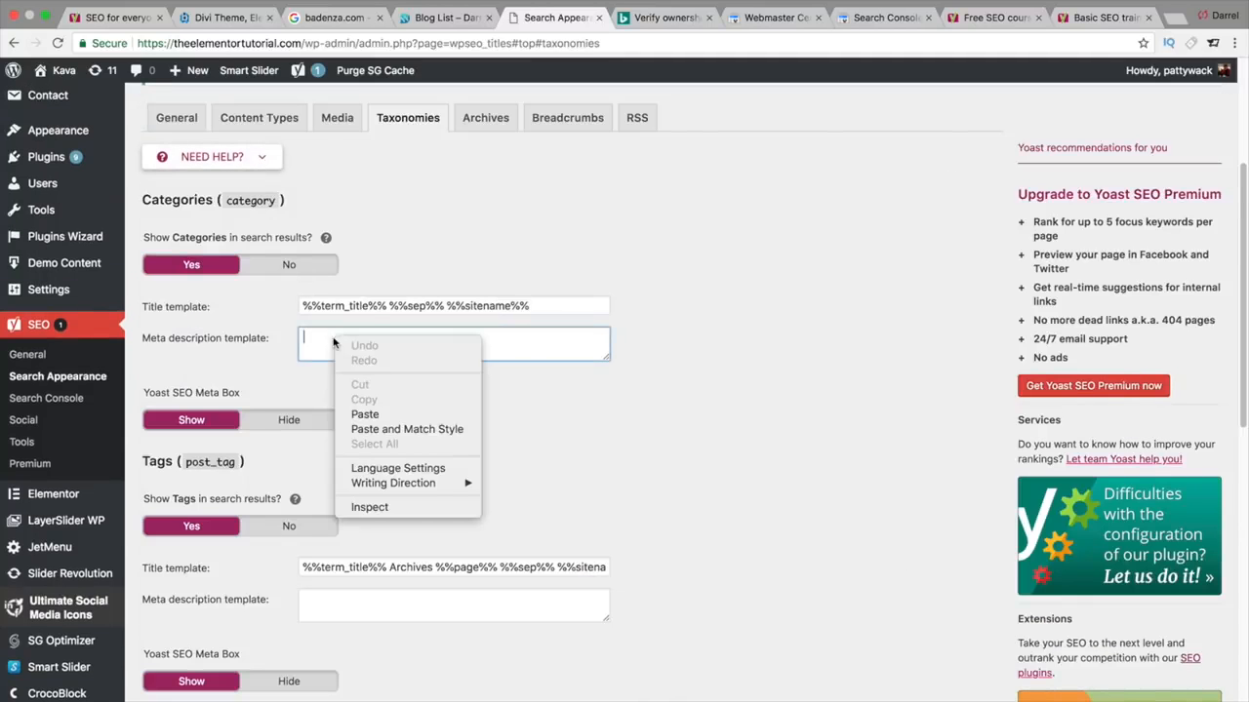
click(368, 414)
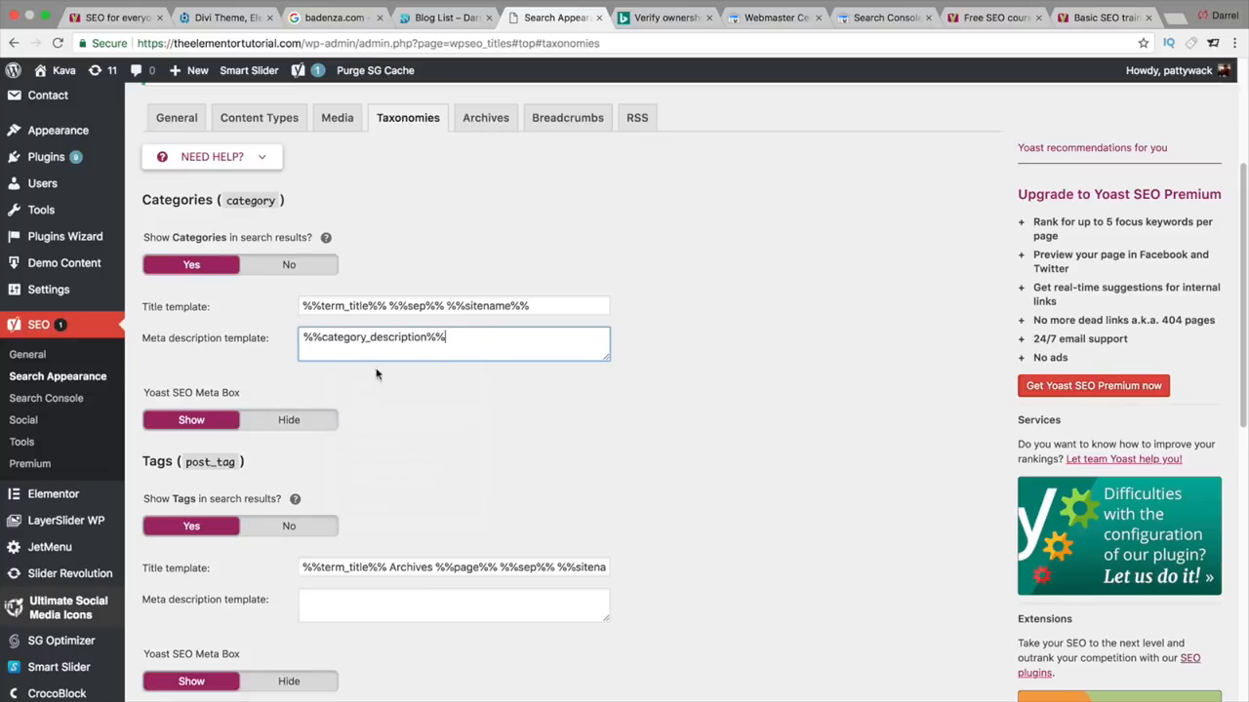
- Set Tags to No for showing in search results
scroll(410, 493, down, 1)
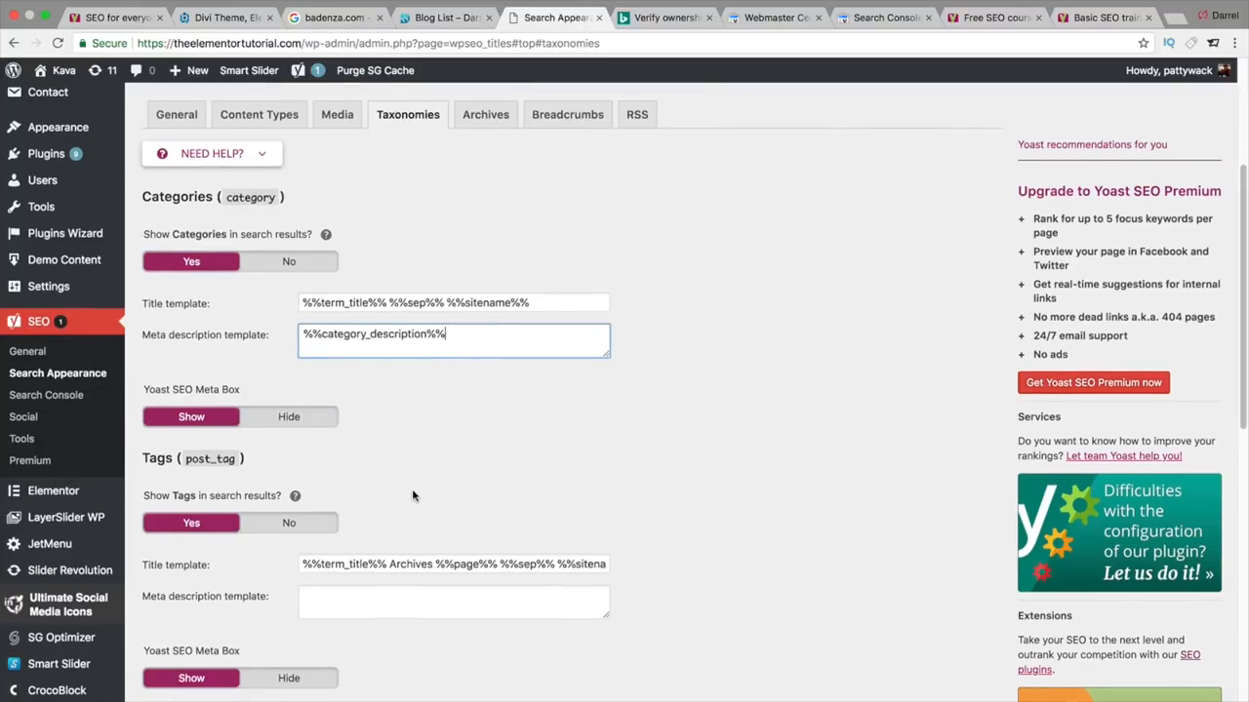
scroll(395, 488, down, 1)
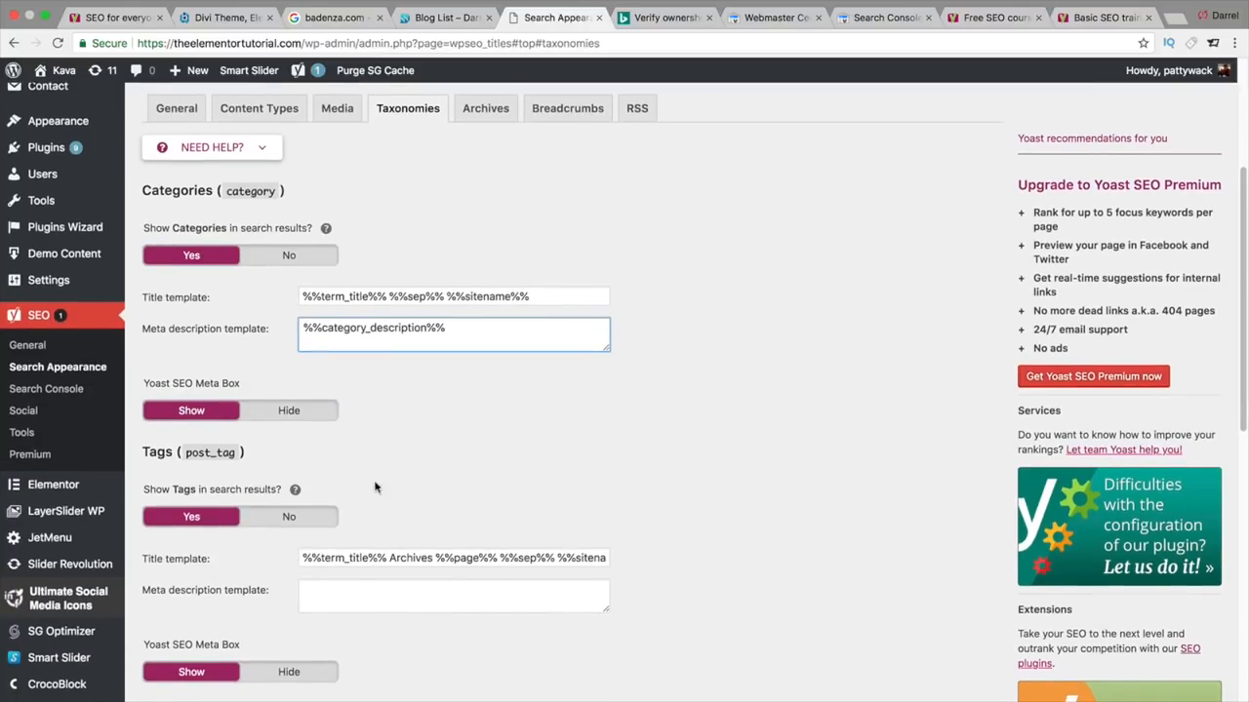
click(303, 521)
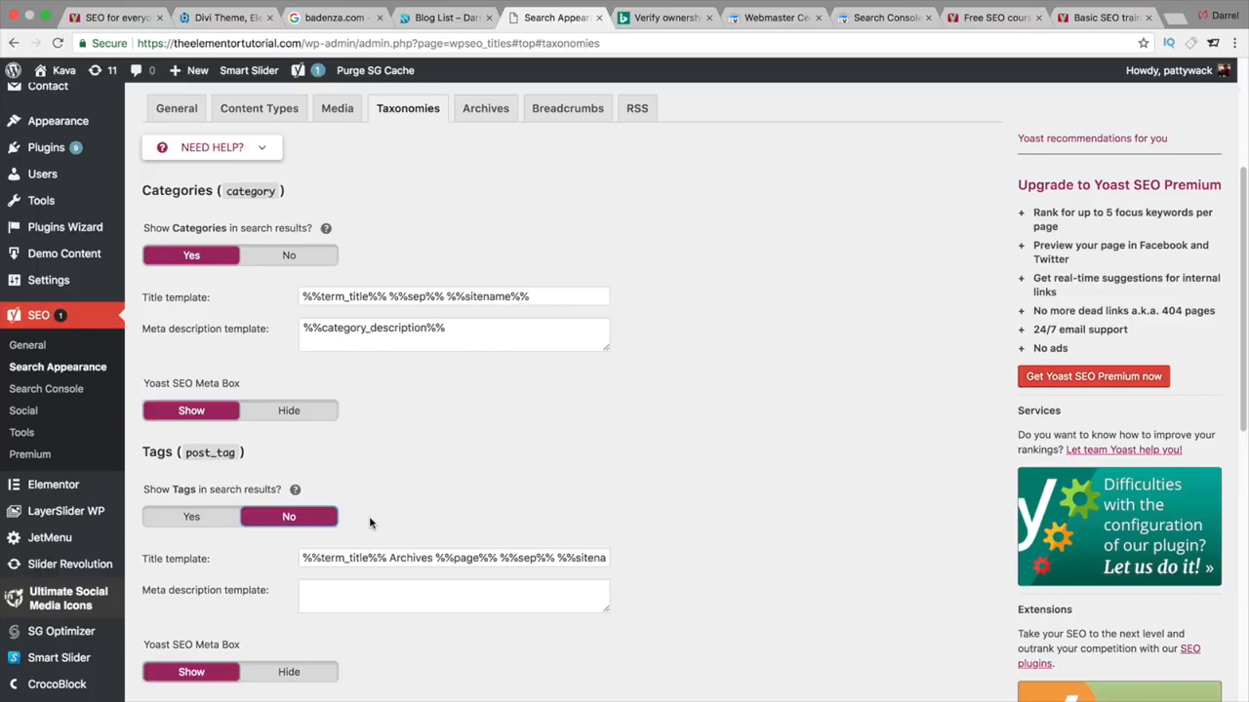
scroll(369, 524, down, 1)
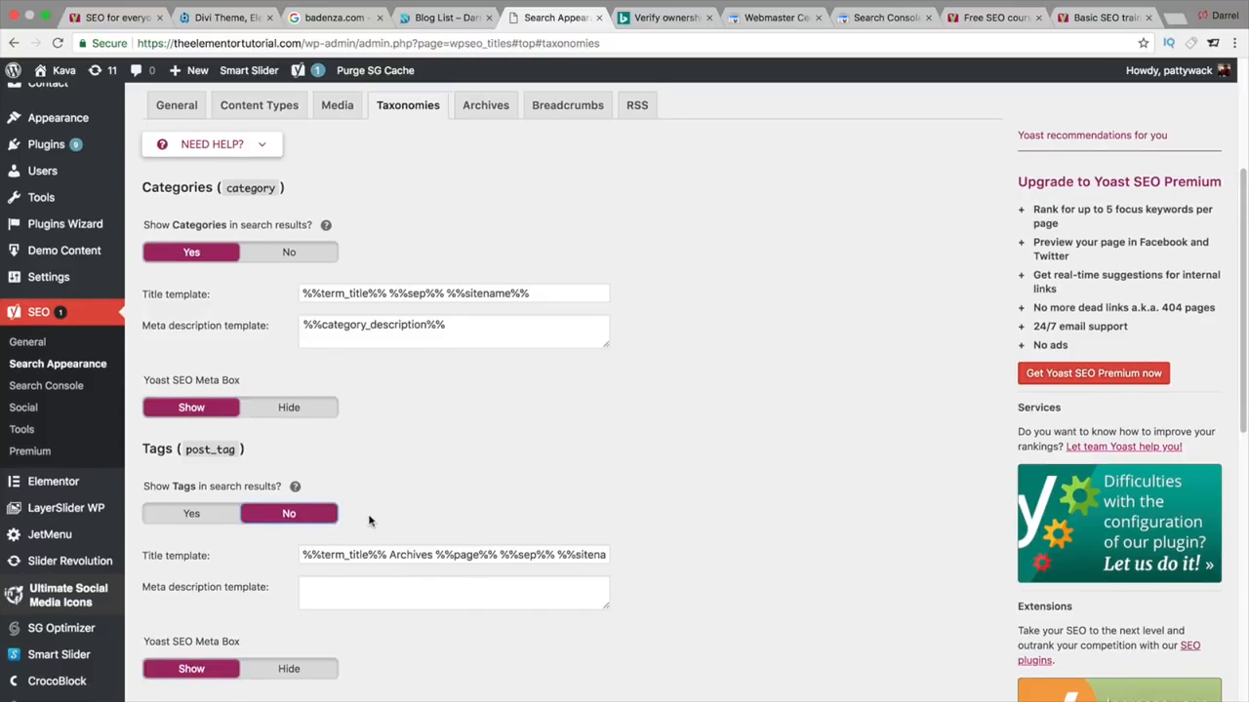
- Set the format-based archives to Disabled, keeping the Yoast SEO Meta Box for Tags on Show
scroll(369, 509, down, 1)
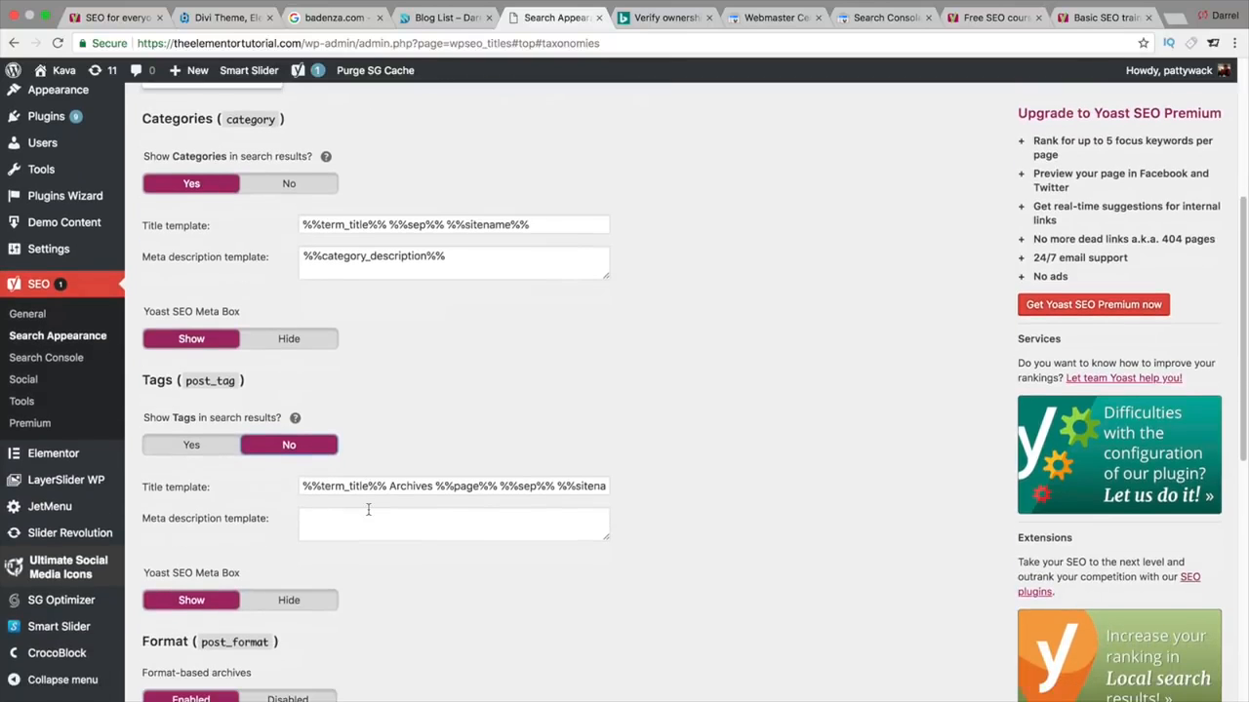
scroll(369, 504, down, 1)
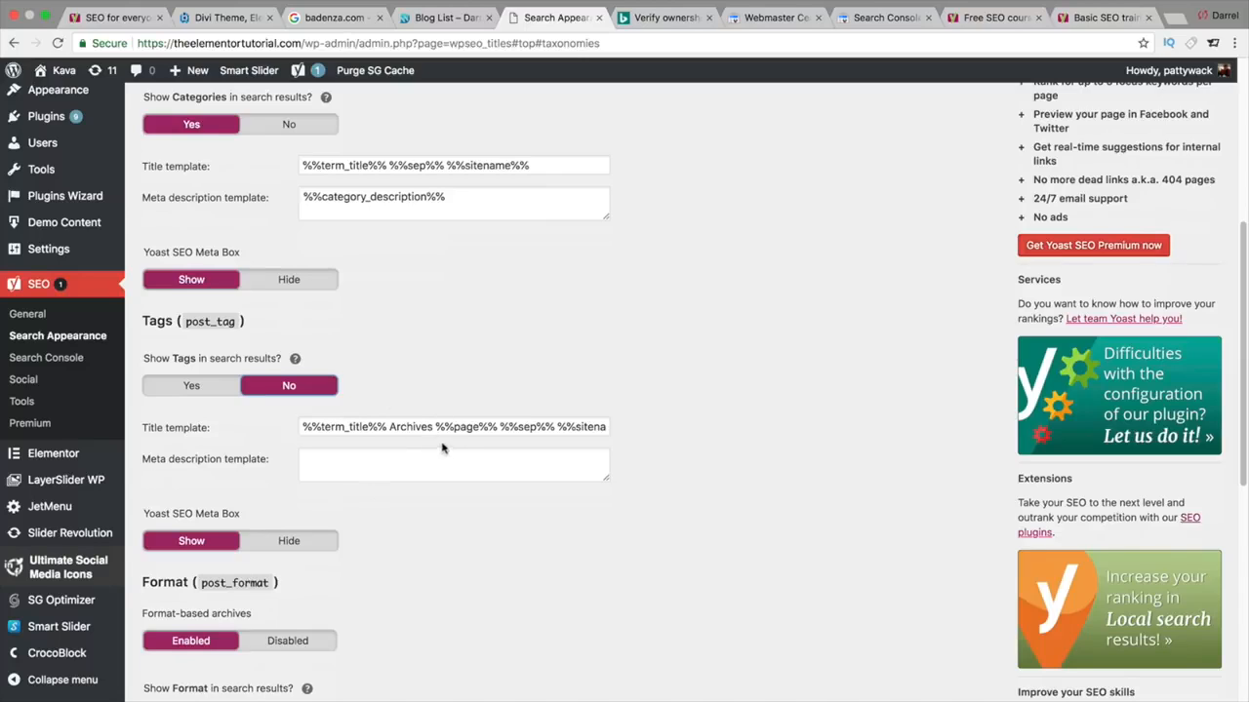
scroll(336, 532, down, 1)
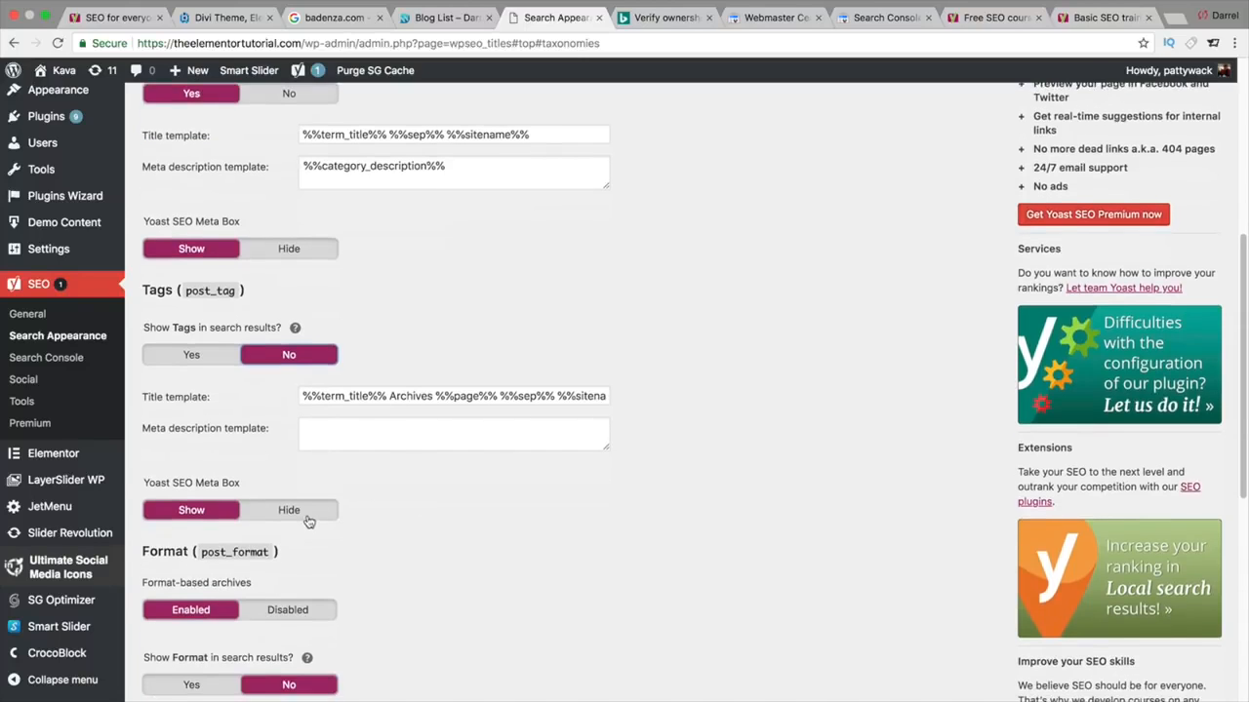
click(307, 513)
click(207, 515)
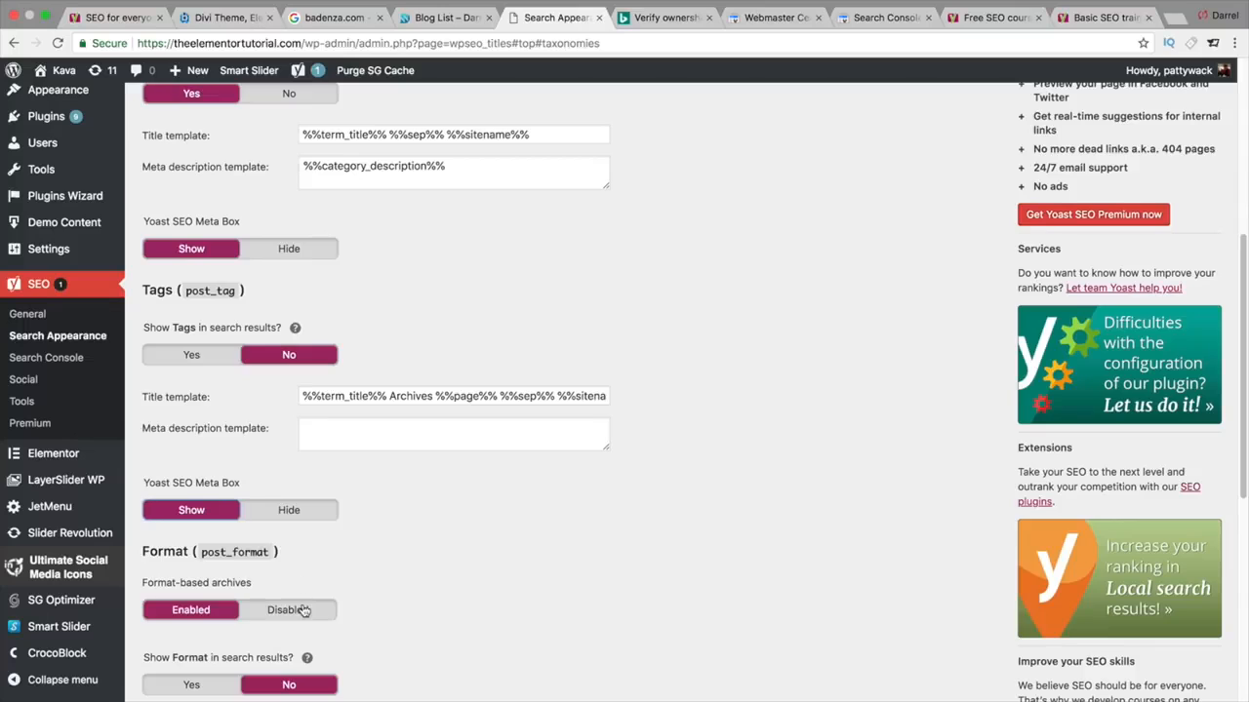
click(307, 610)
scroll(447, 577, down, 3)
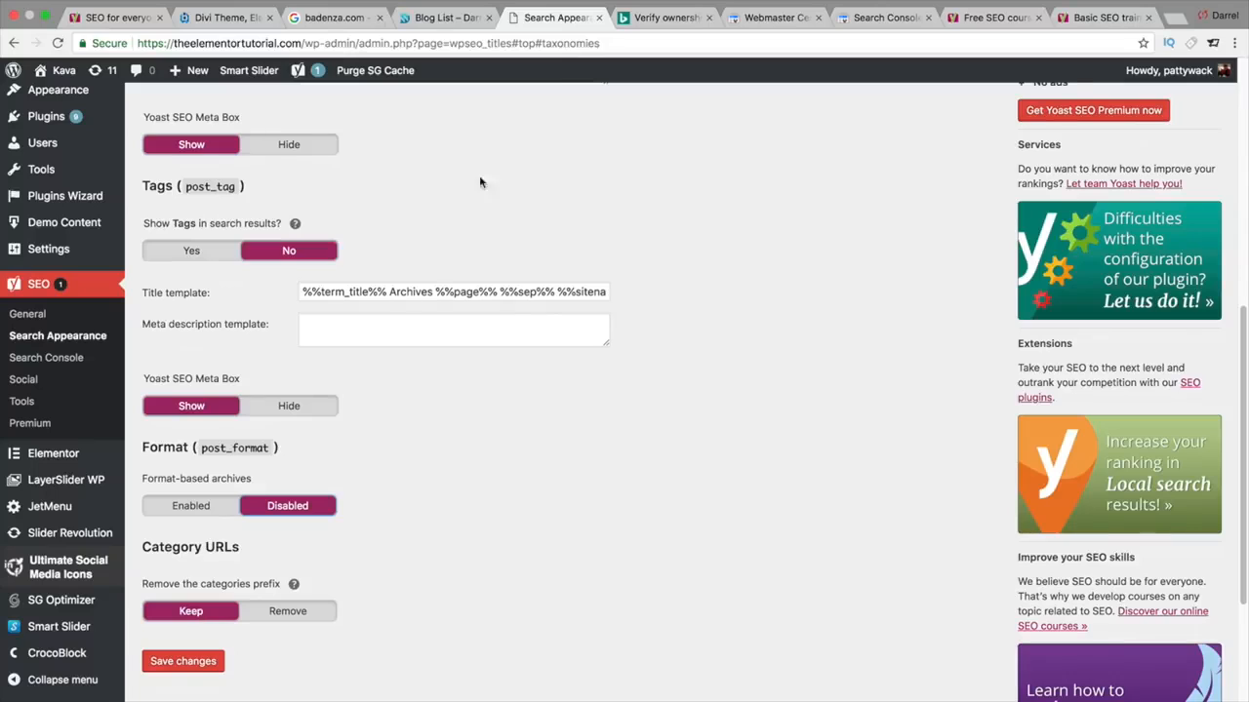
- Open the Divi plugins category page on badenza.com and examine the product-category prefix in its URL
click(223, 18)
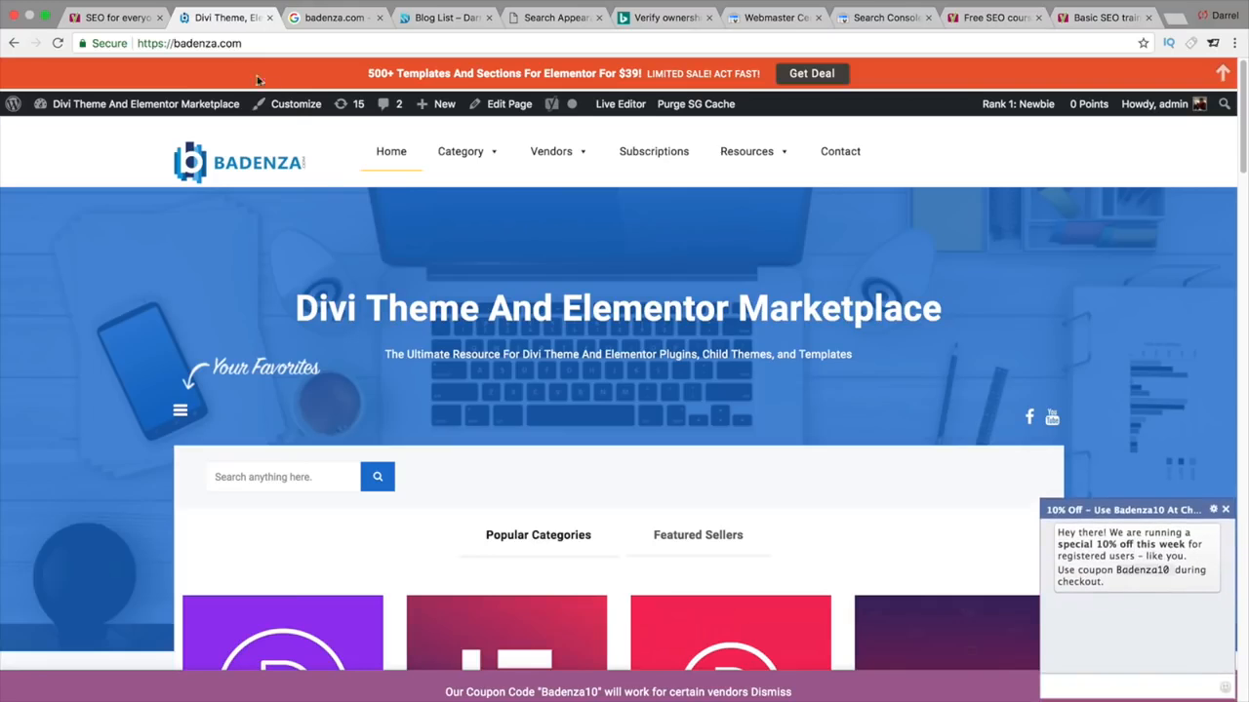
mouse_move(457, 156)
click(472, 238)
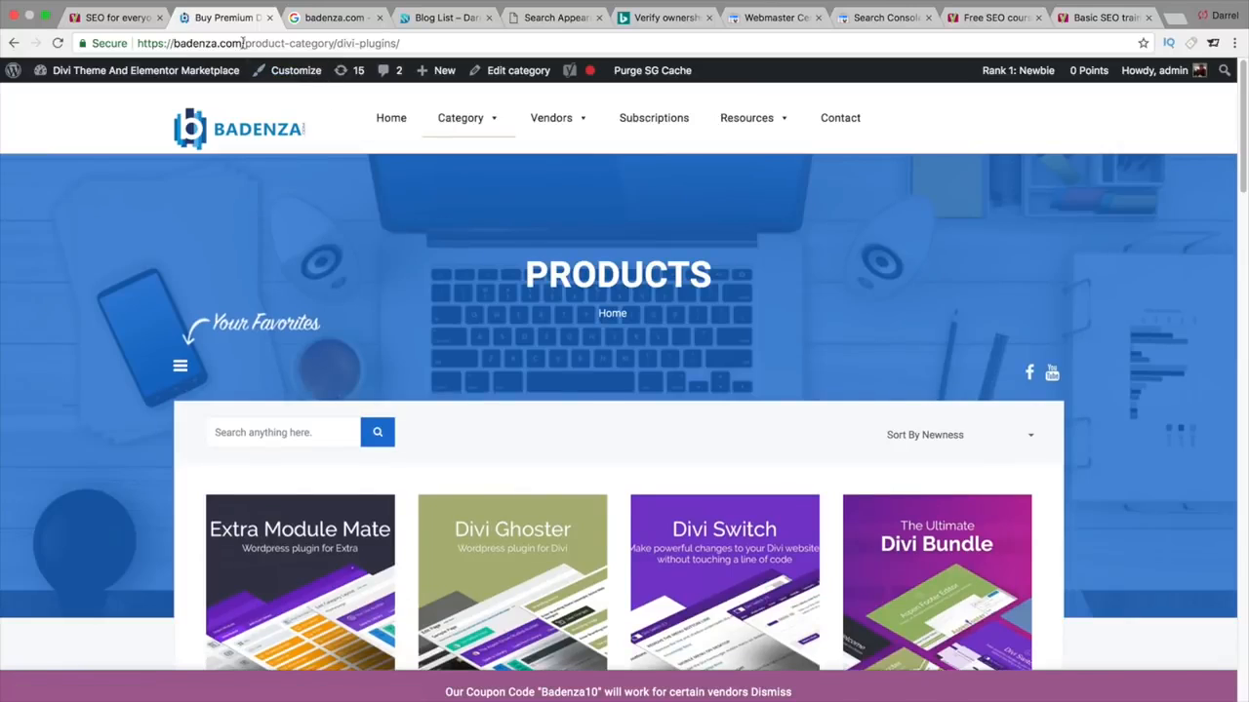
drag(246, 43, 334, 43)
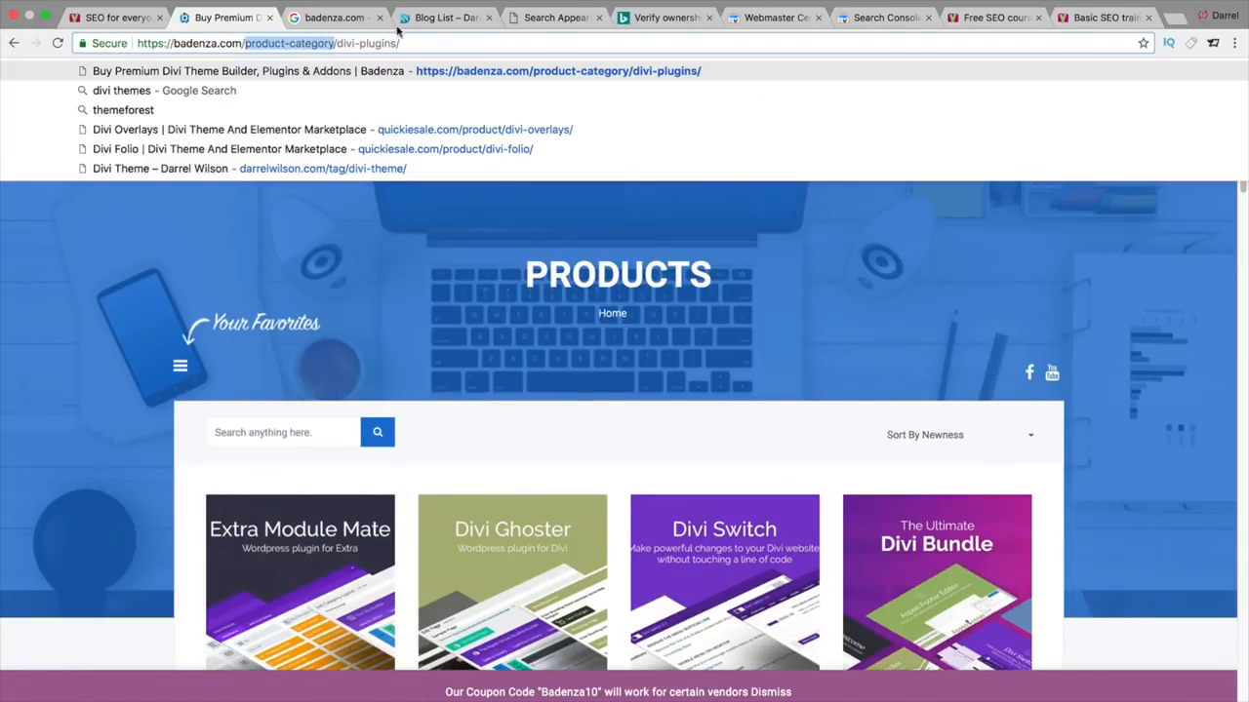
click(532, 20)
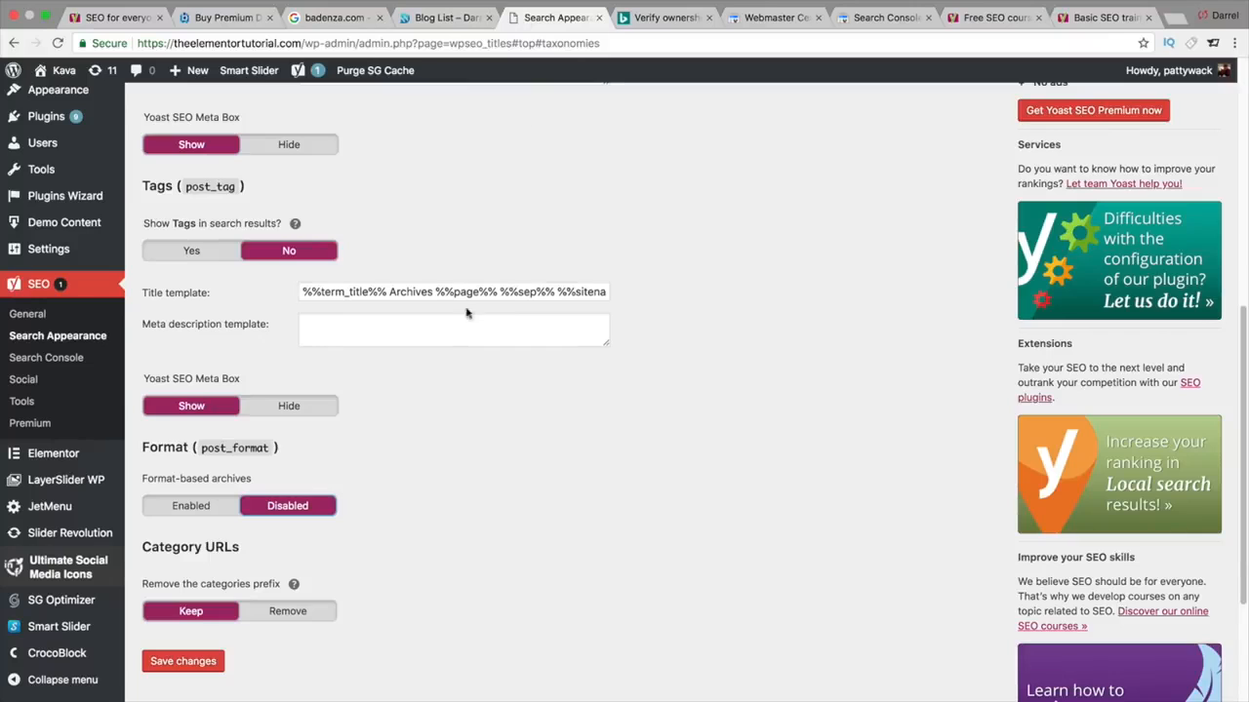
click(212, 17)
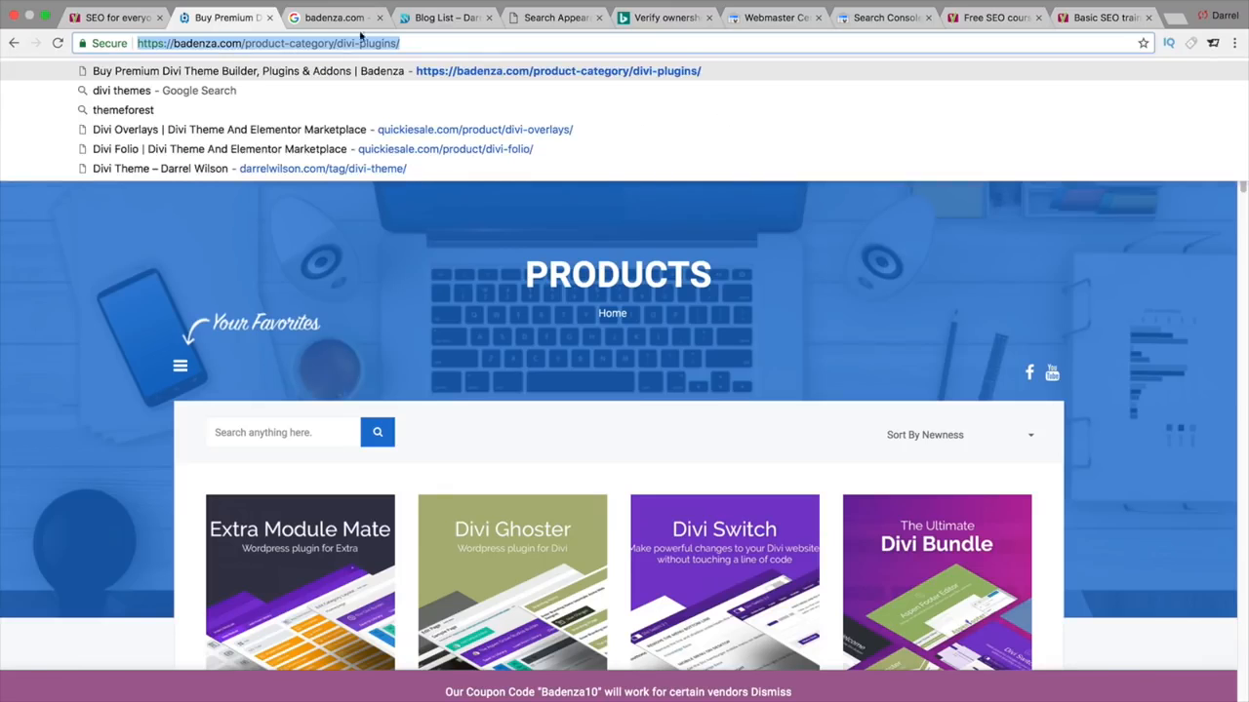
- Return to the Search Appearance page and save the Taxonomies settings, with the categories prefix set to Keep
click(542, 19)
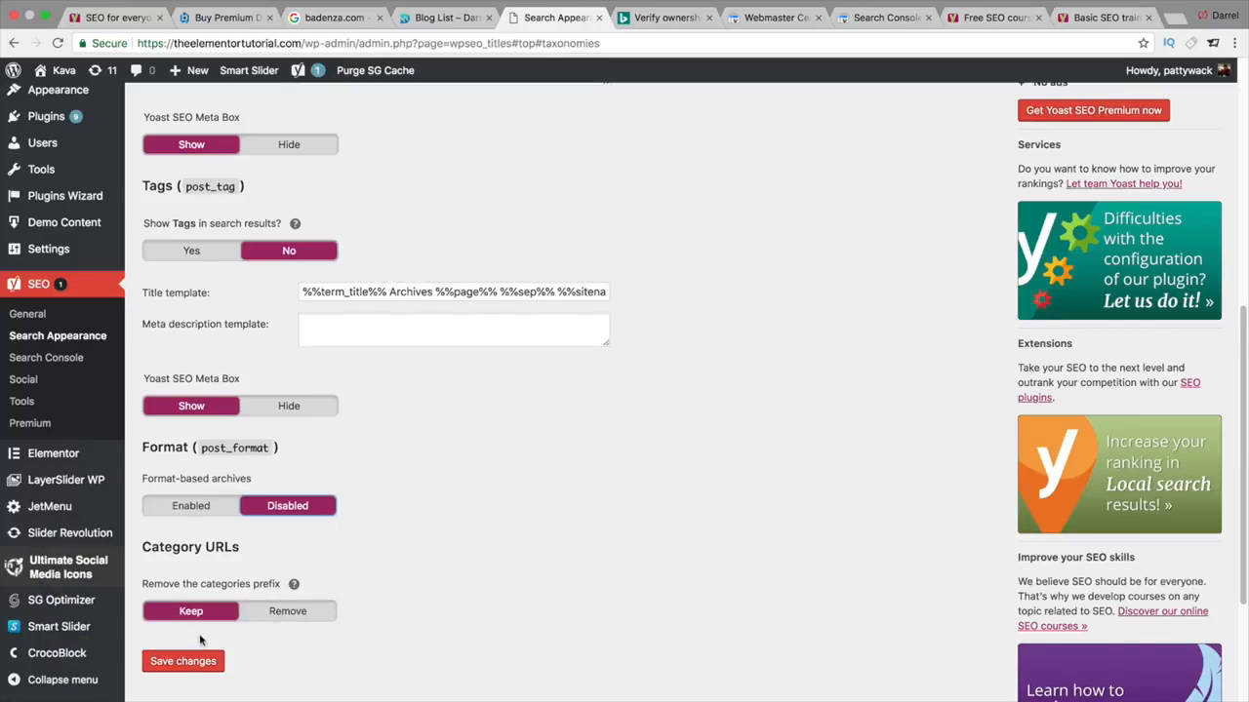
click(199, 661)
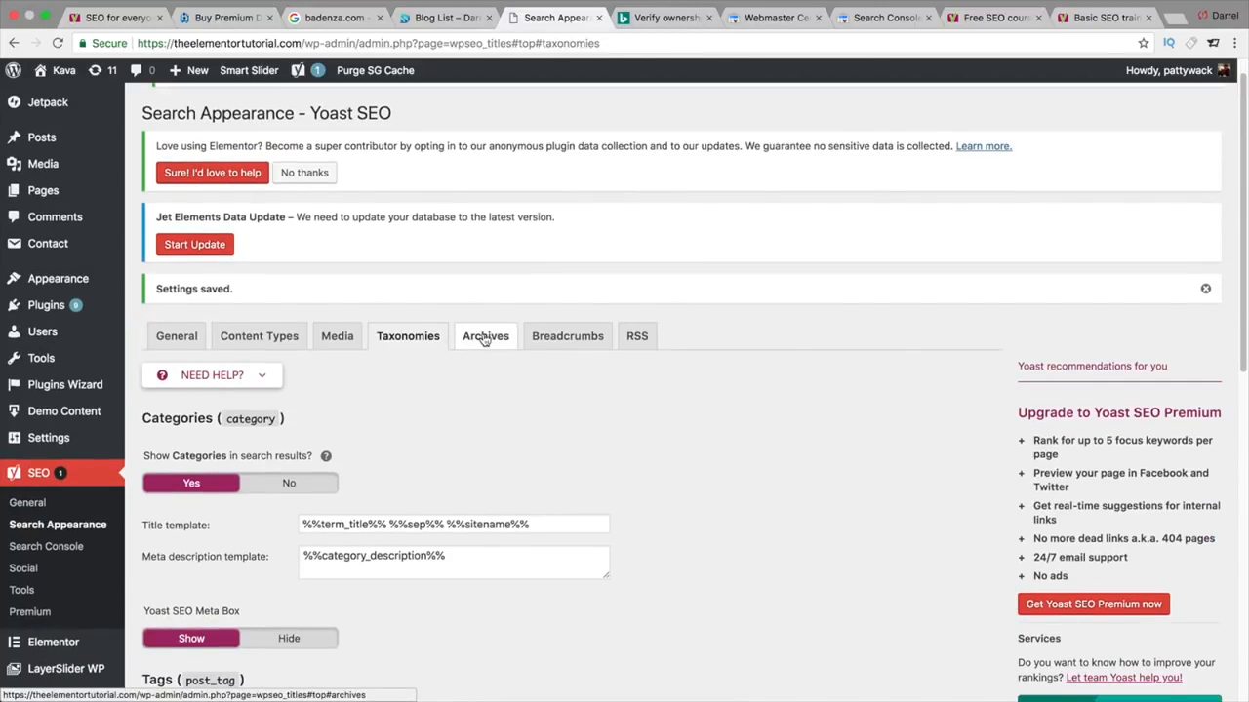
- Set the date archives to Disabled in the Archives settings, keeping the author archives Disabled
click(485, 337)
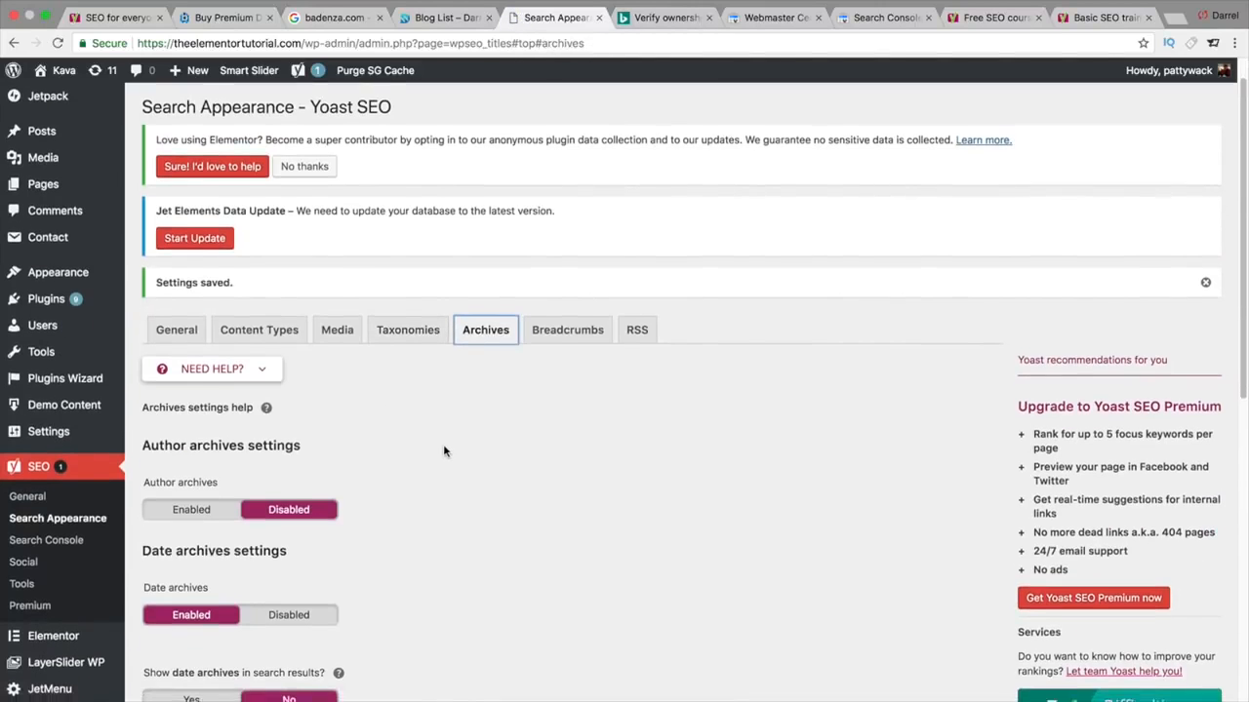
scroll(443, 444, down, 1)
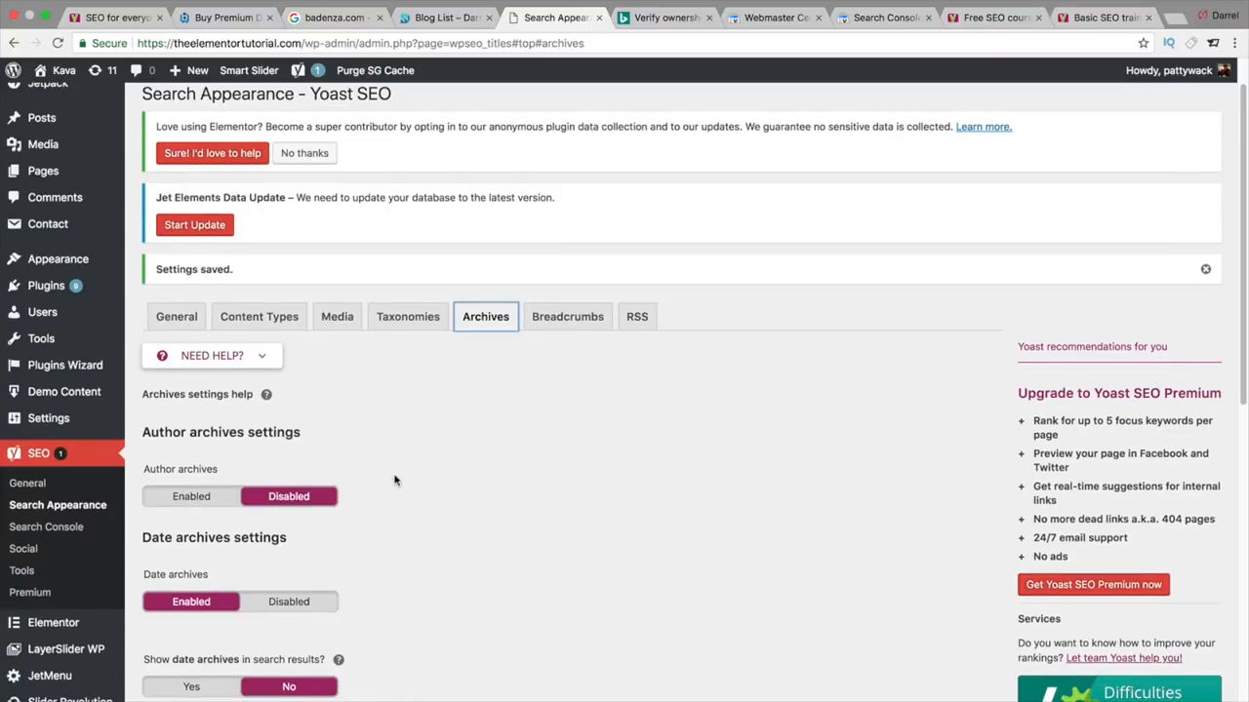
scroll(391, 468, down, 1)
scroll(389, 470, down, 1)
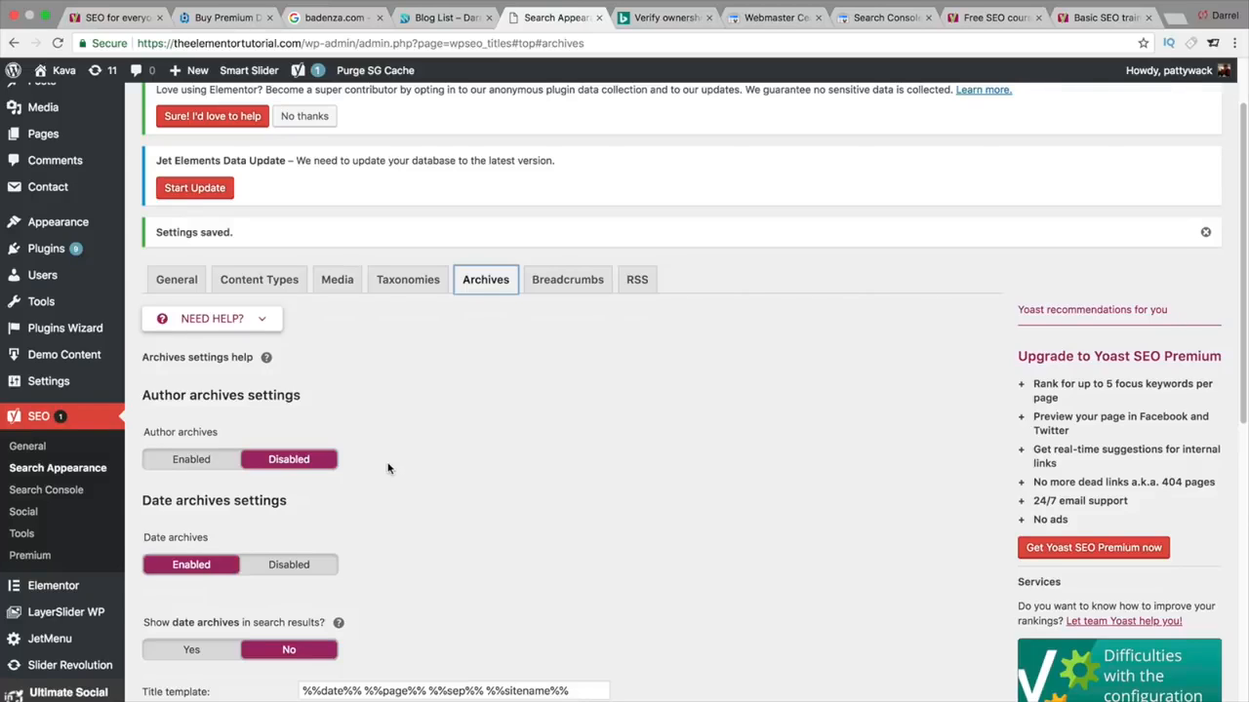
scroll(387, 468, down, 1)
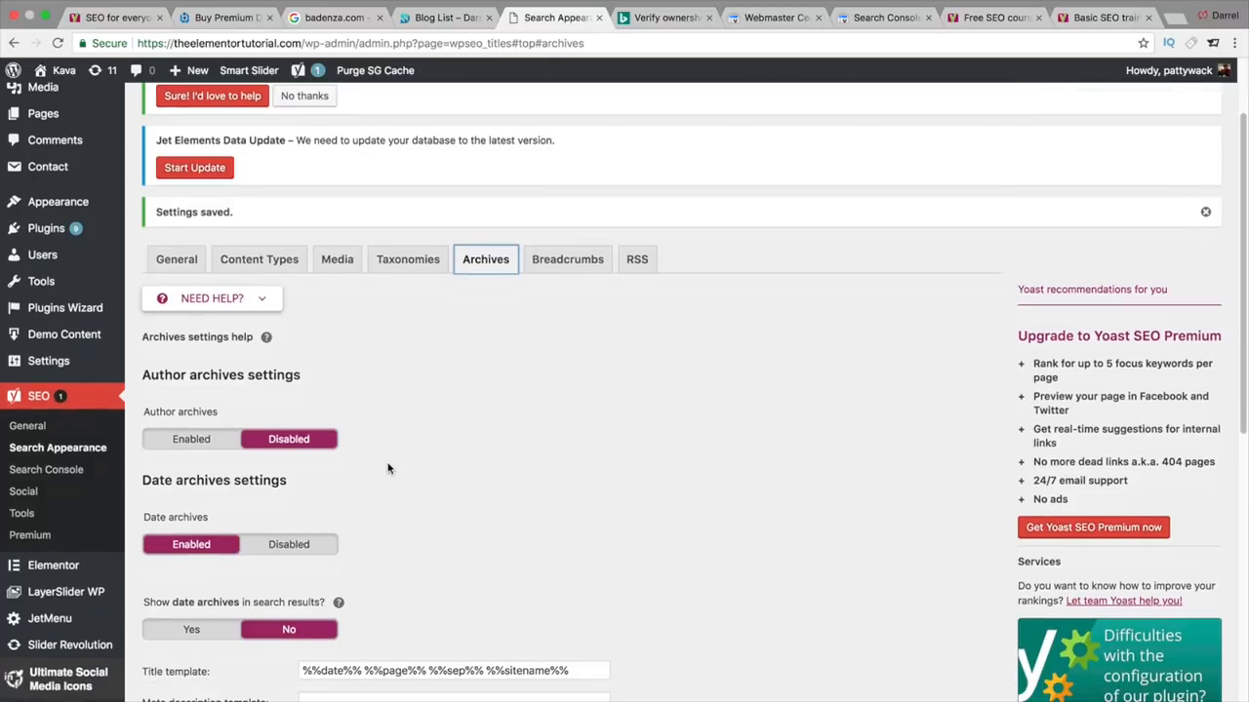
click(312, 545)
scroll(390, 516, down, 2)
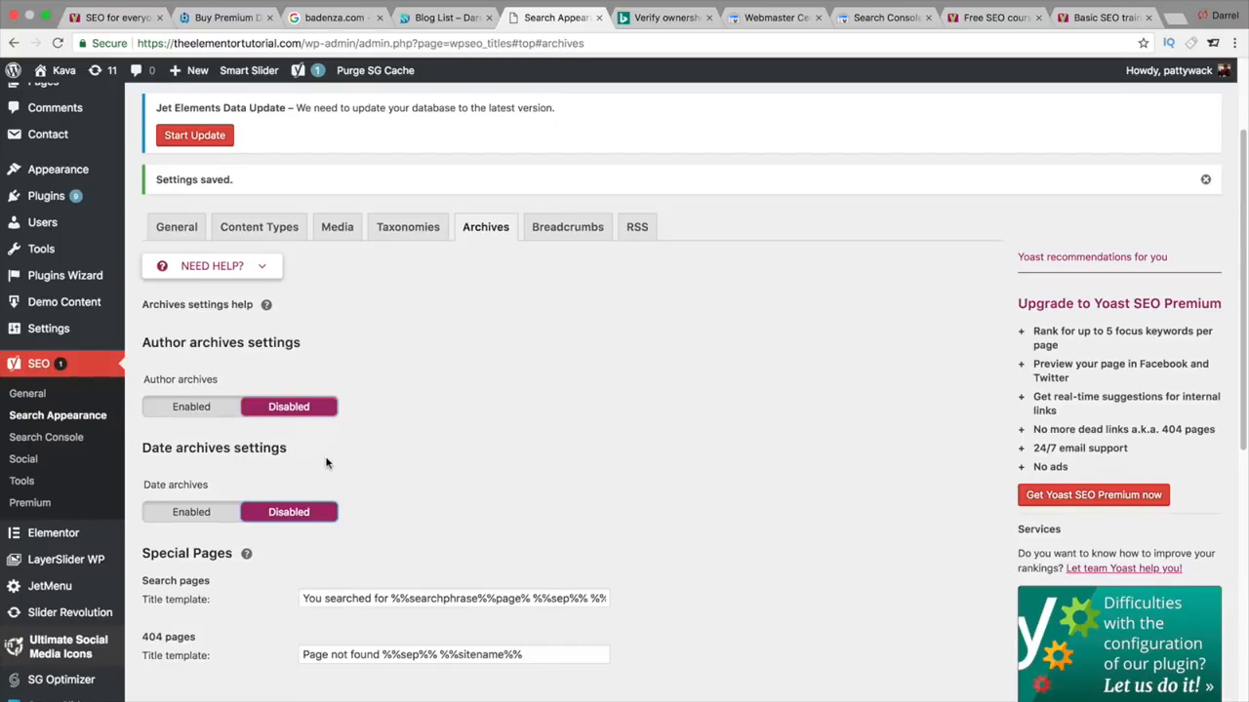
- Remove the page variable from the search pages title template so it reads "You searched for %%searchphrase% %%sep%% %%sitename%%"
scroll(326, 463, down, 1)
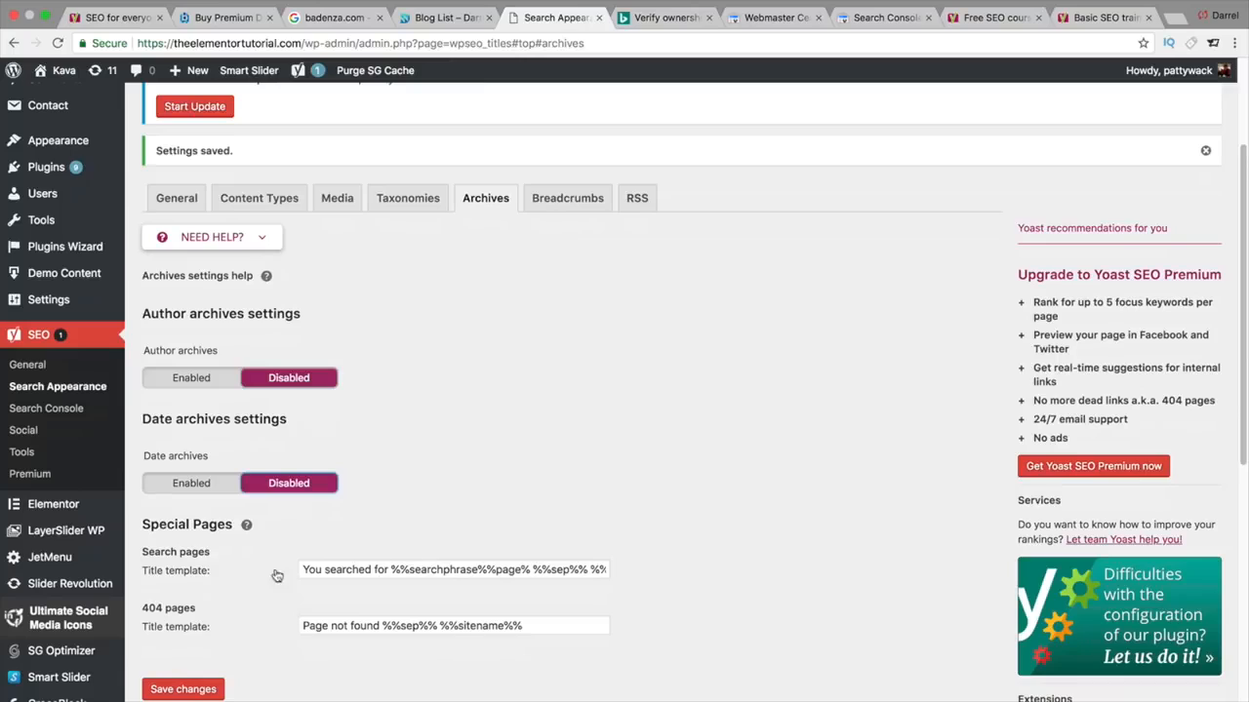
click(480, 571)
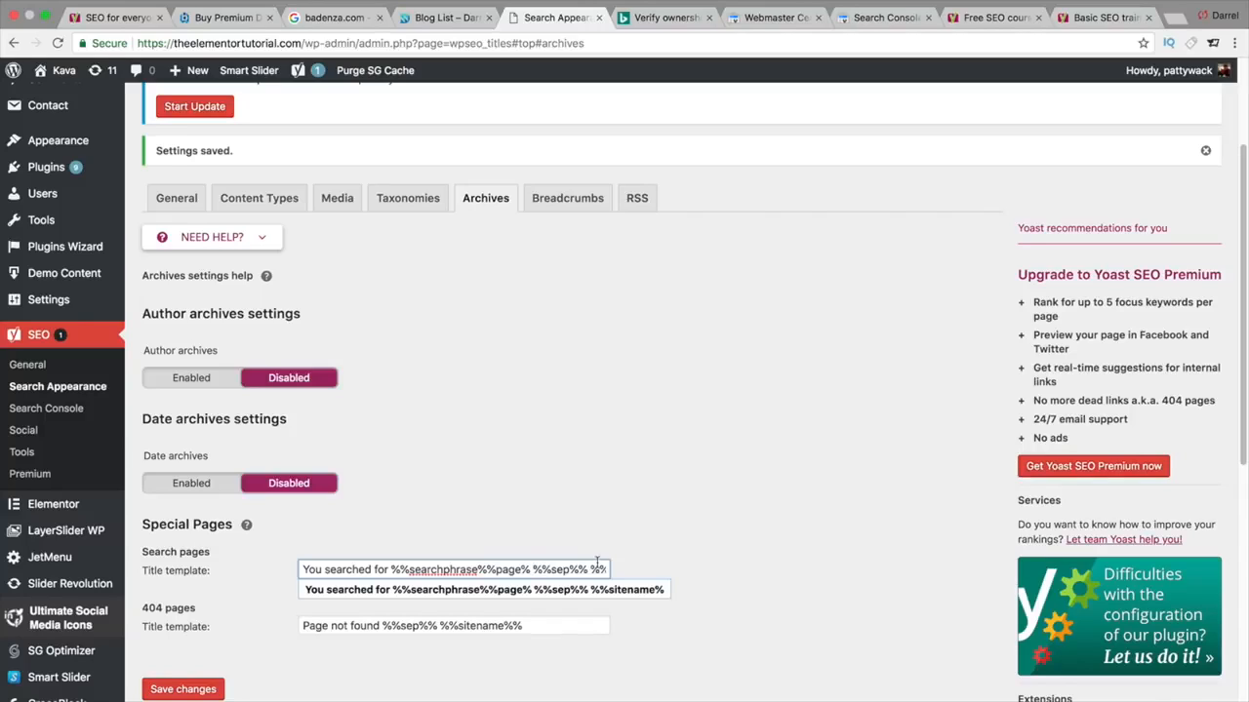
key(BackSpace)
key(BackSpace)
key(BackSpace)
key(BackSpace)
key(BackSpace)
key(BackSpace)
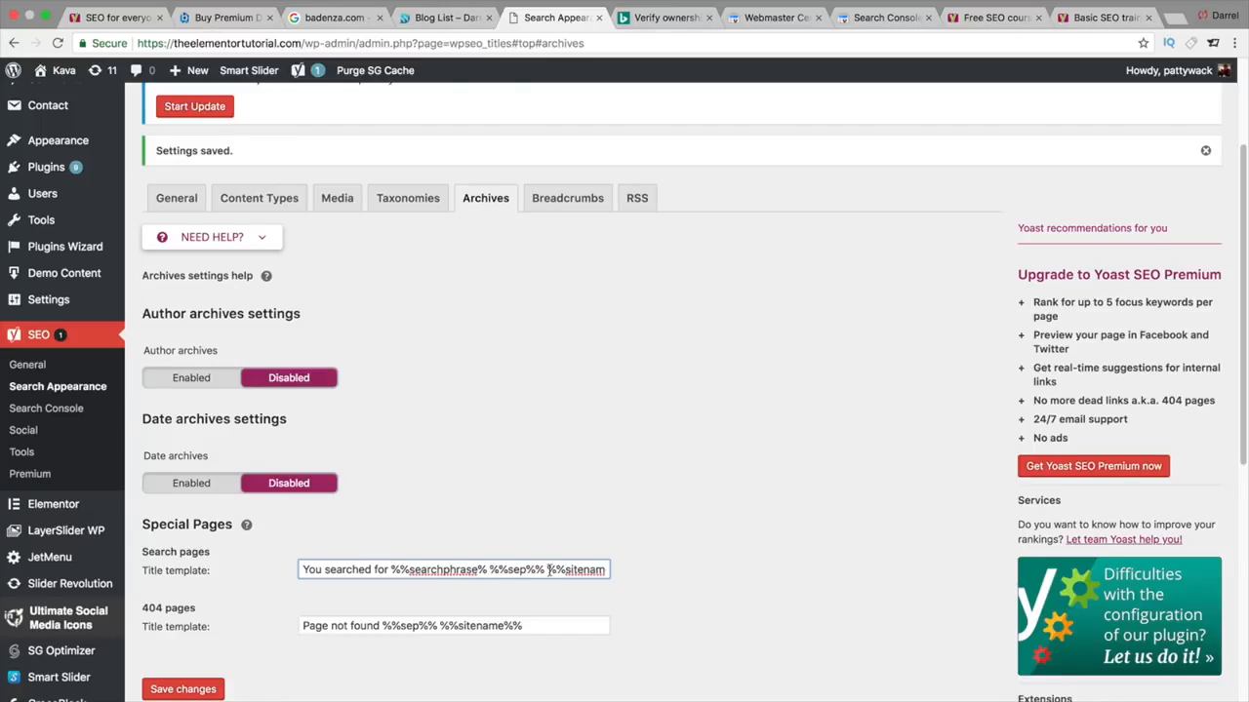
- Keep the 404 pages title template as "Page not found %%sep%% %%sitename%%" and save the Archives settings
click(531, 628)
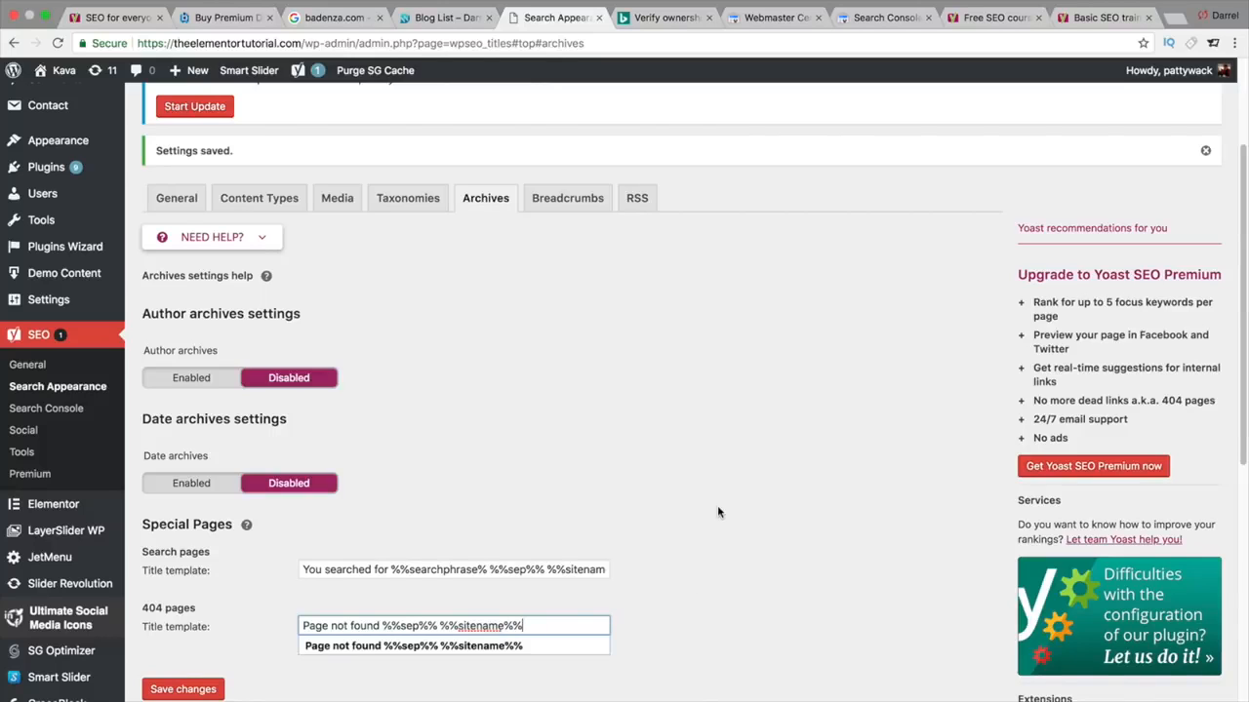
click(641, 578)
scroll(641, 568, down, 1)
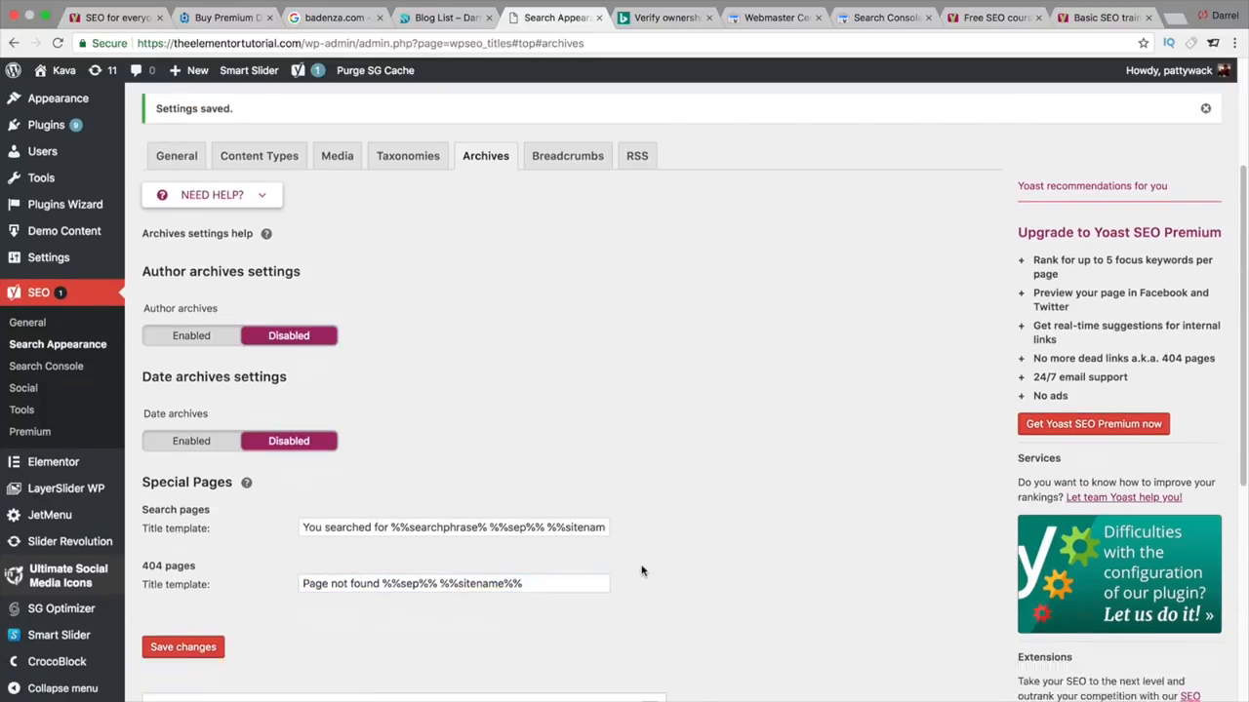
scroll(642, 571, down, 2)
click(207, 517)
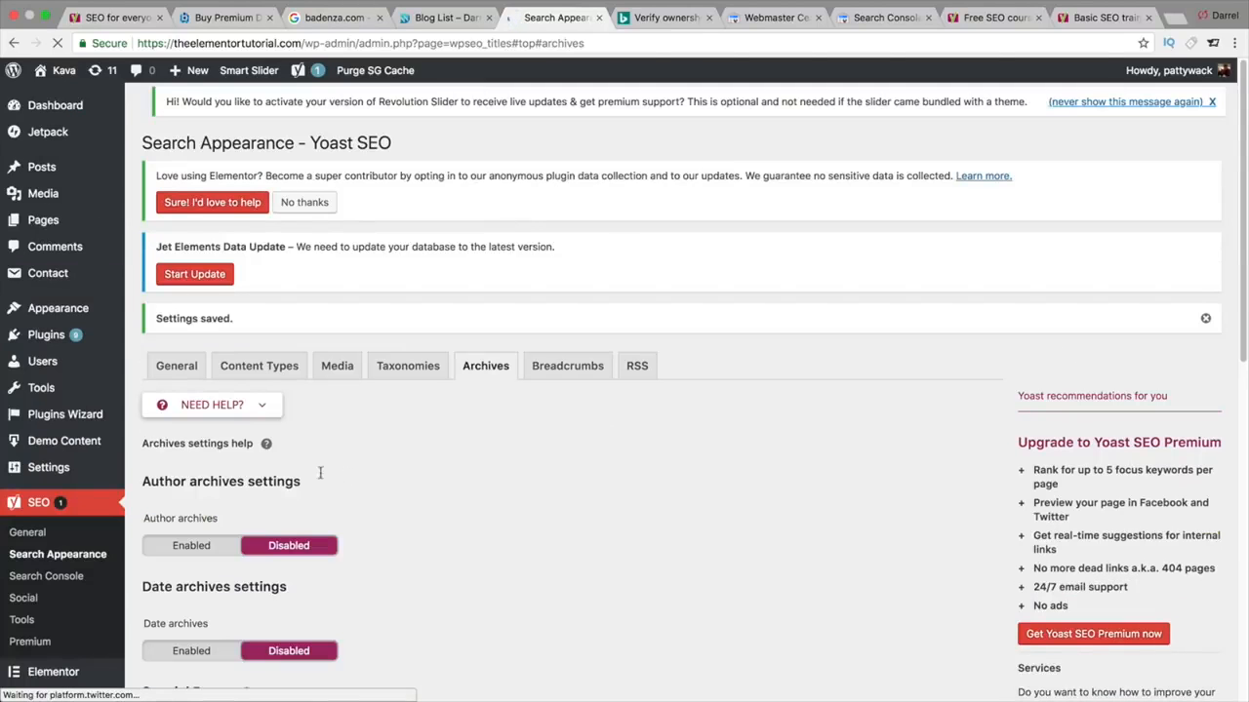
- Enable breadcrumbs in the Search Appearance settings and examine the separator between breadcrumbs
click(546, 374)
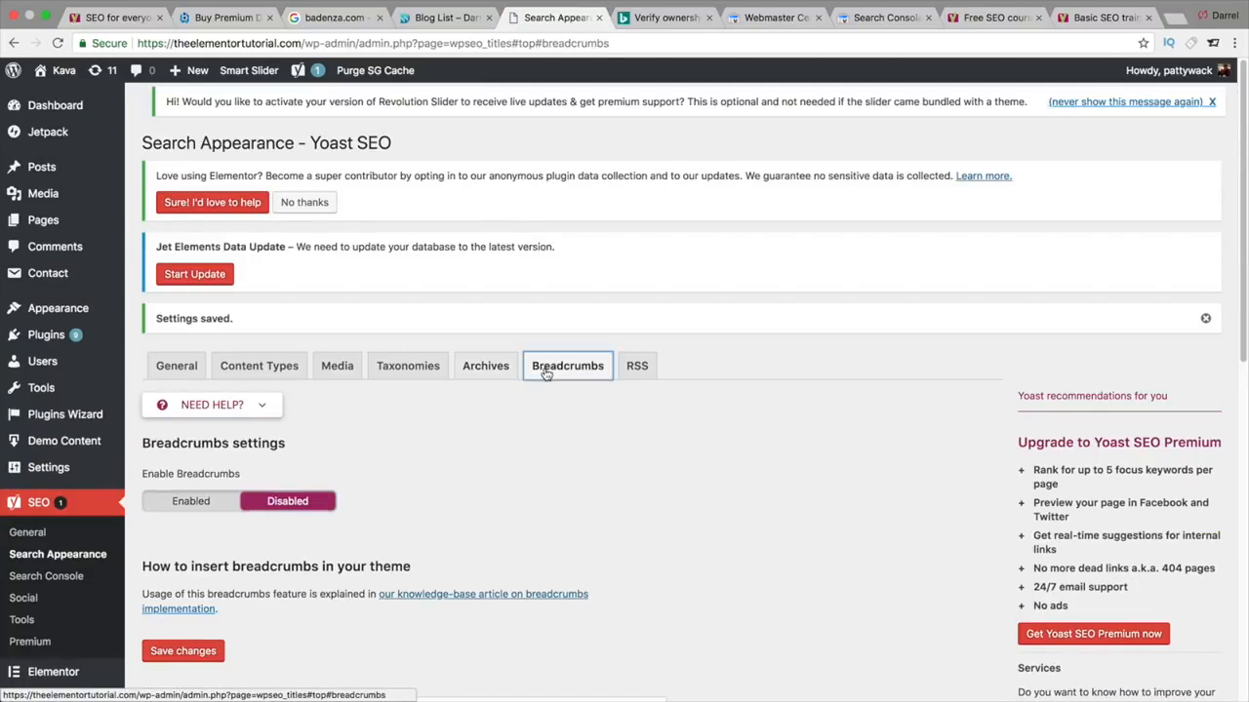
scroll(539, 388, down, 2)
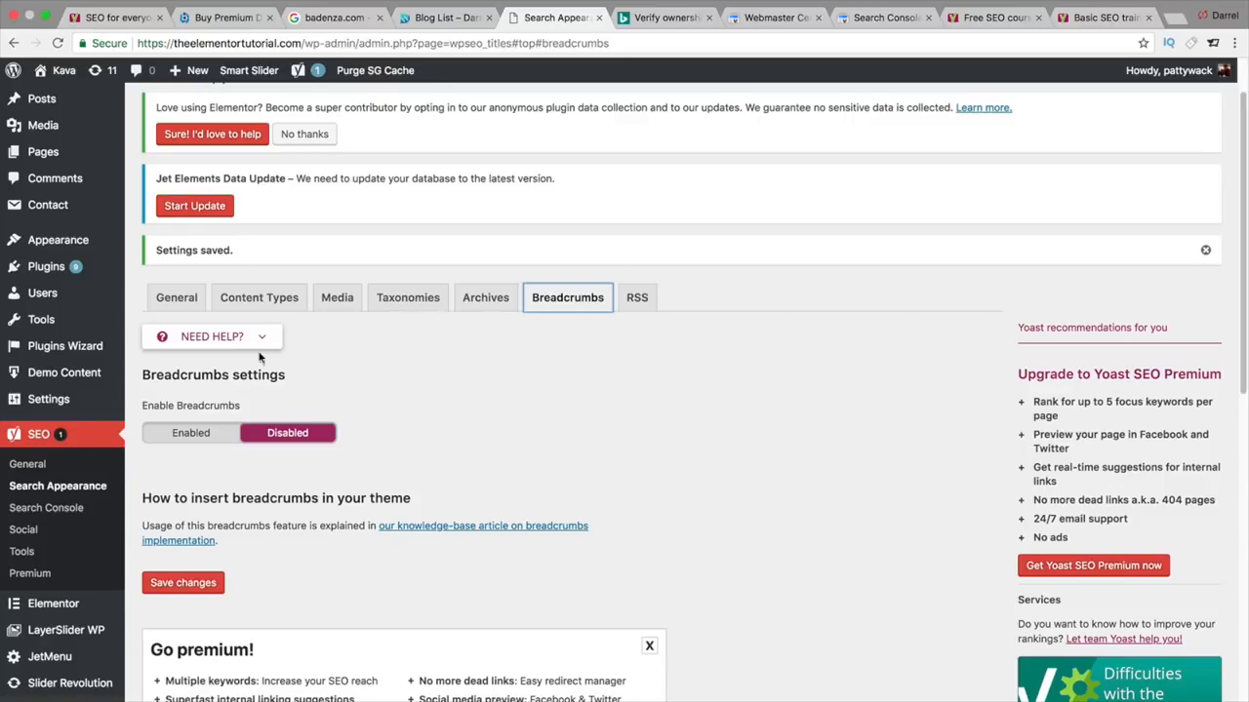
click(207, 439)
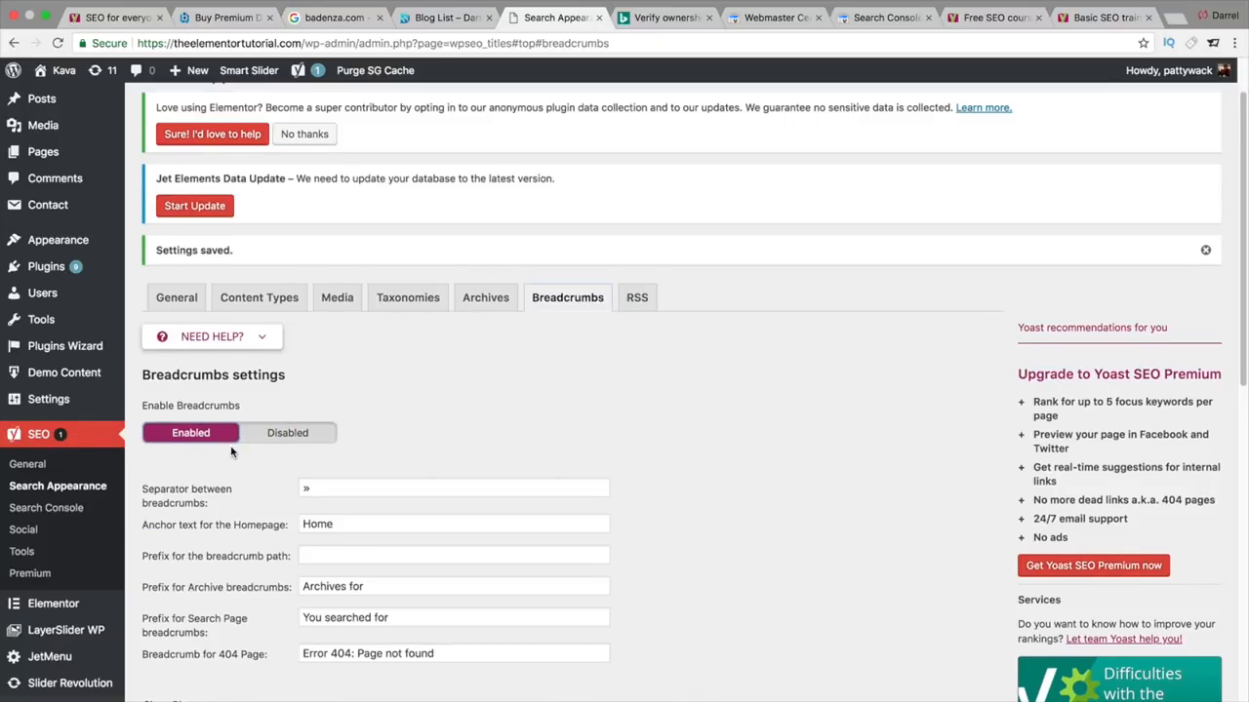
scroll(233, 452, down, 1)
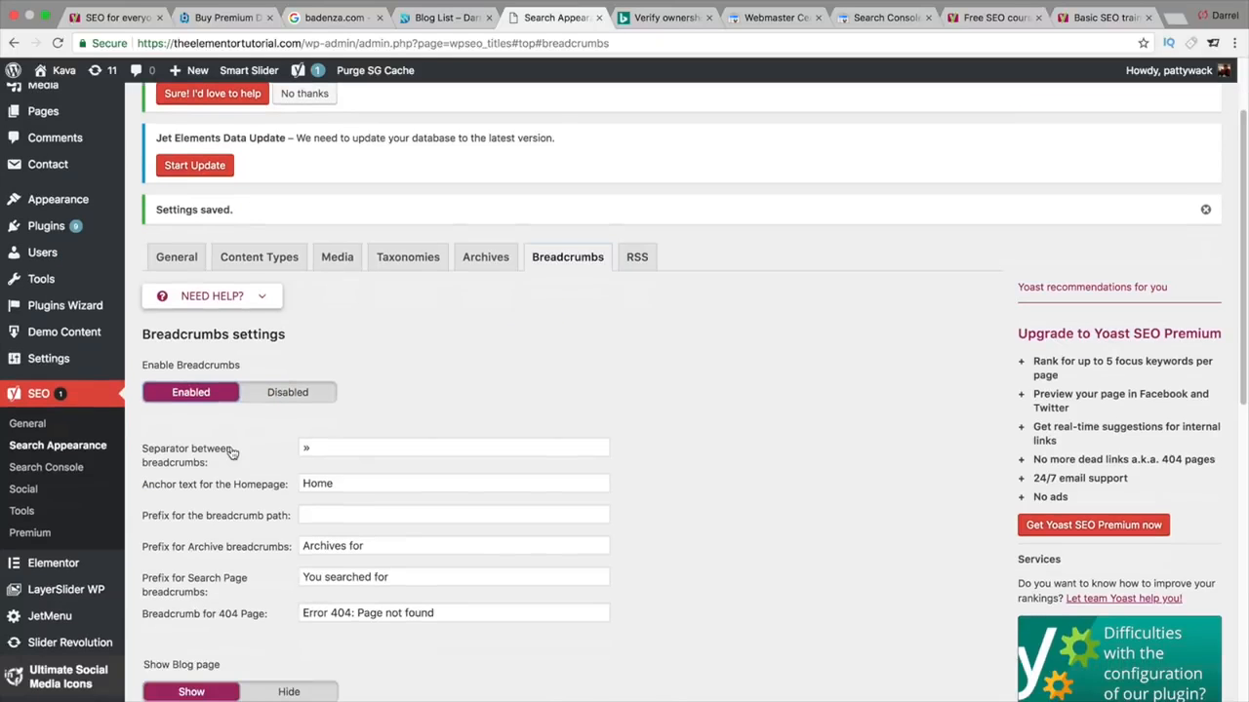
double_click(331, 450)
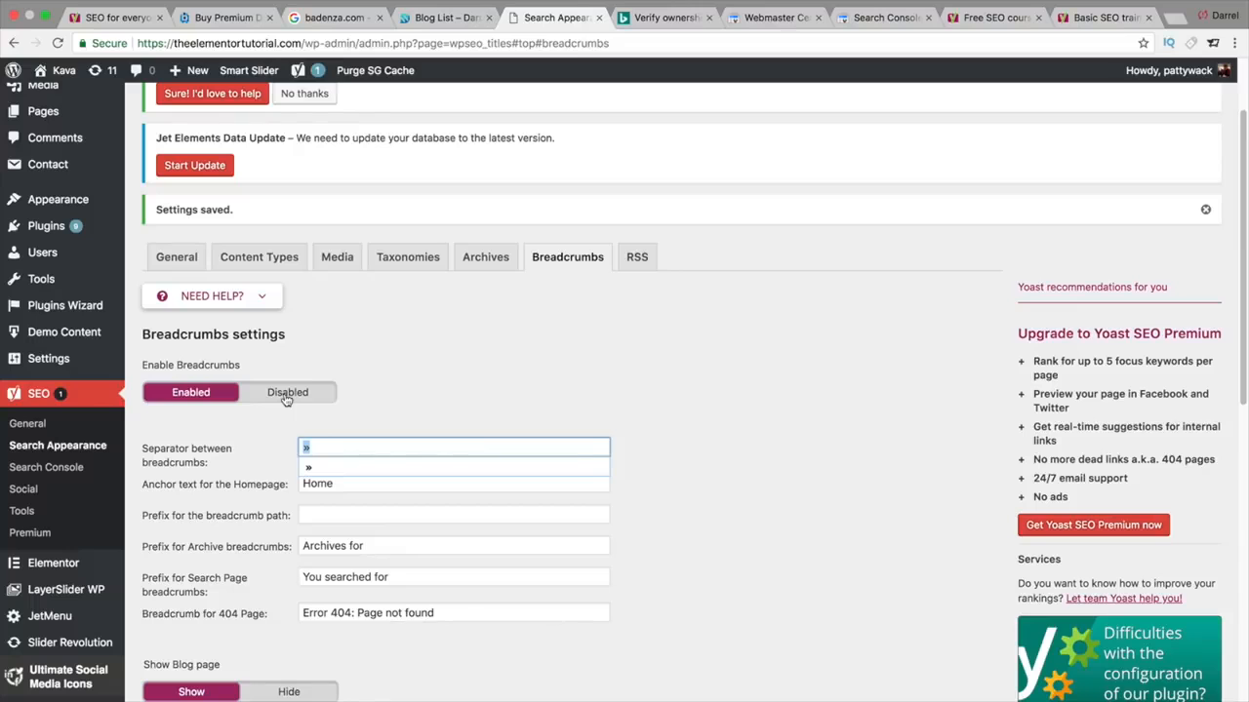
- Look through the Google results for badenza.com, including pages 3 and 6, to examine how the listings appear
click(349, 17)
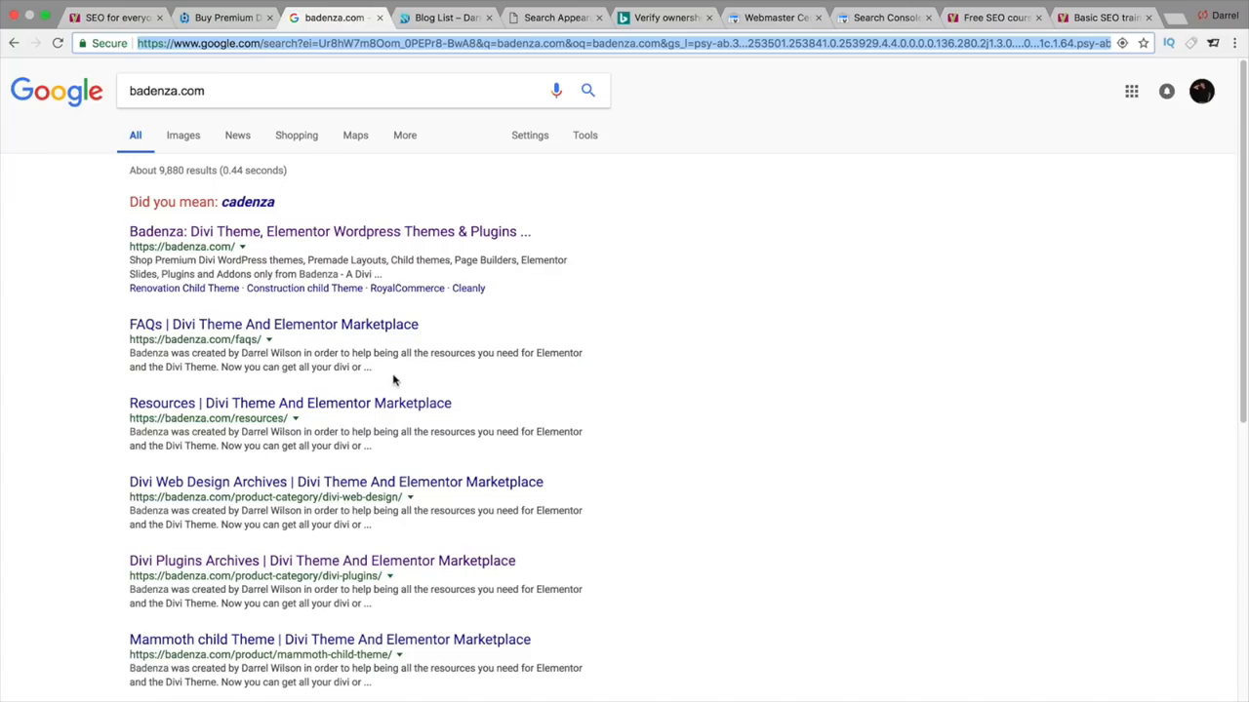
scroll(309, 353, down, 4)
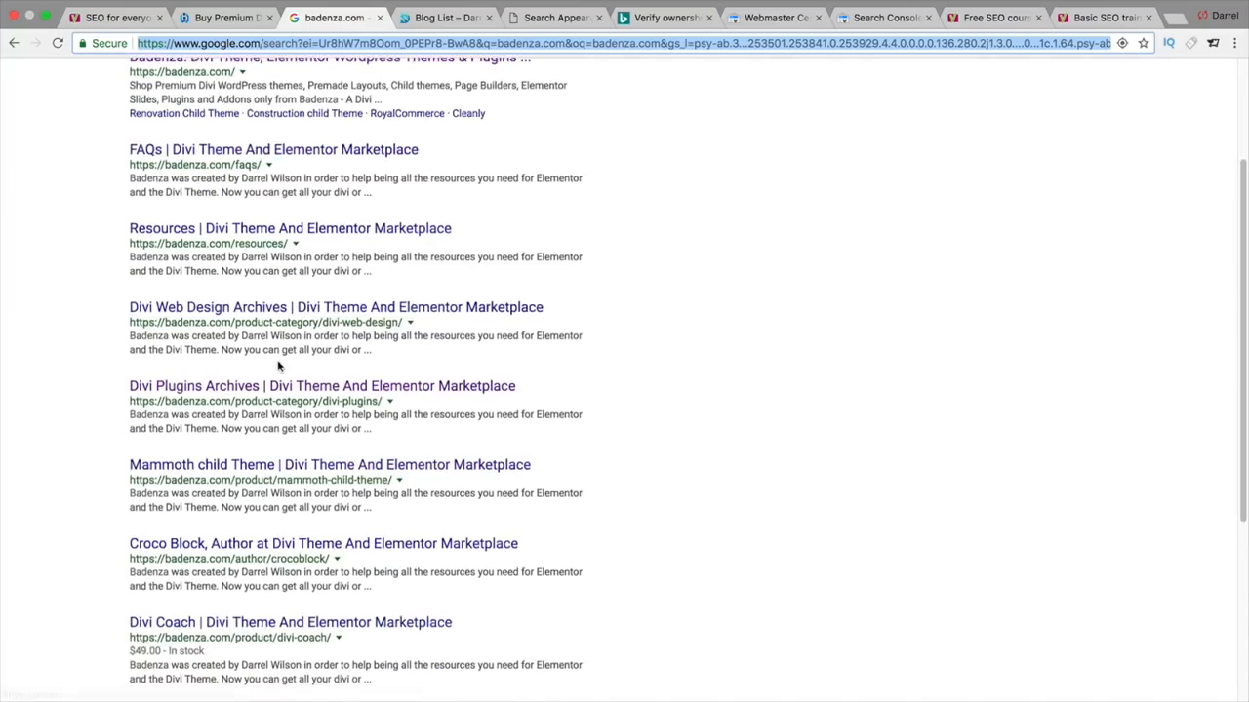
scroll(254, 383, down, 4)
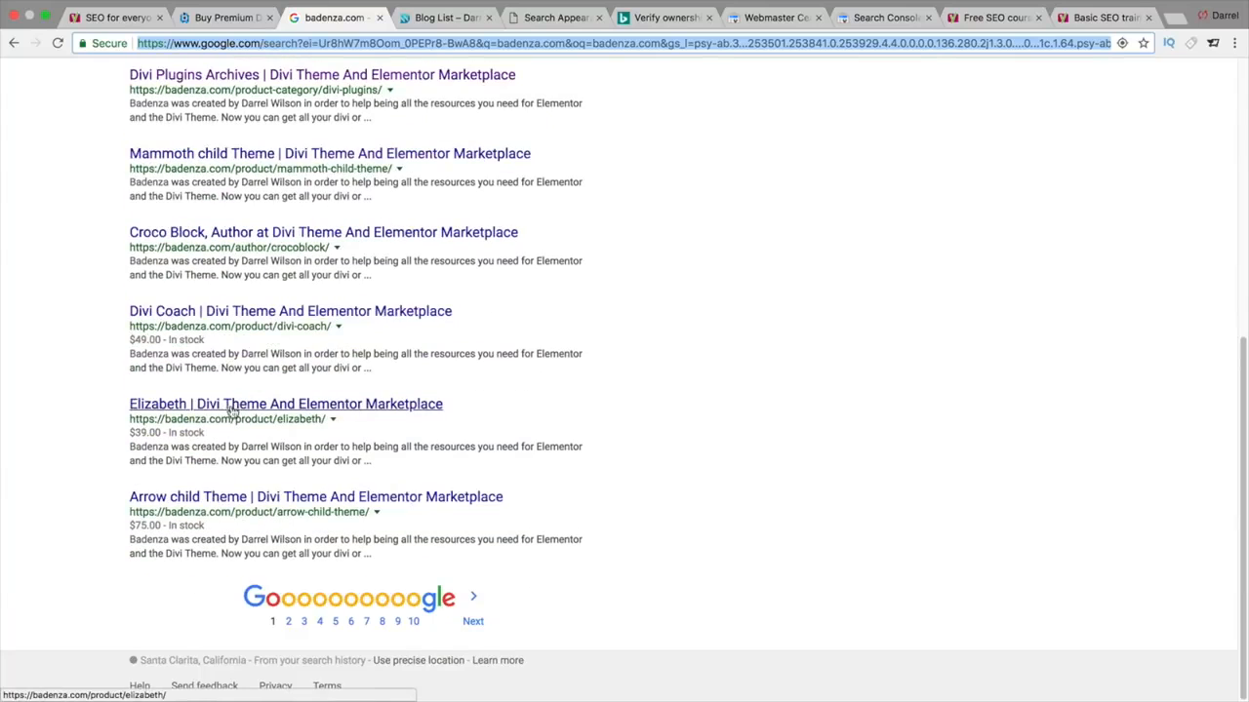
click(303, 621)
scroll(348, 446, down, 10)
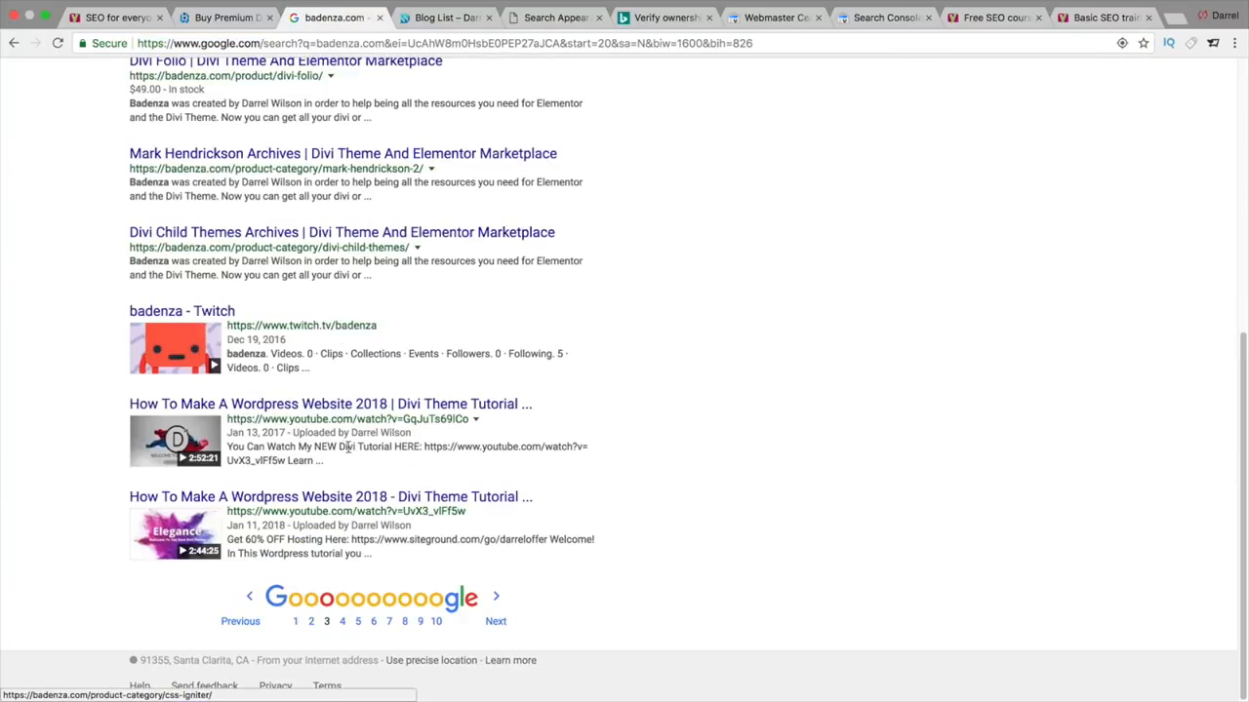
click(373, 620)
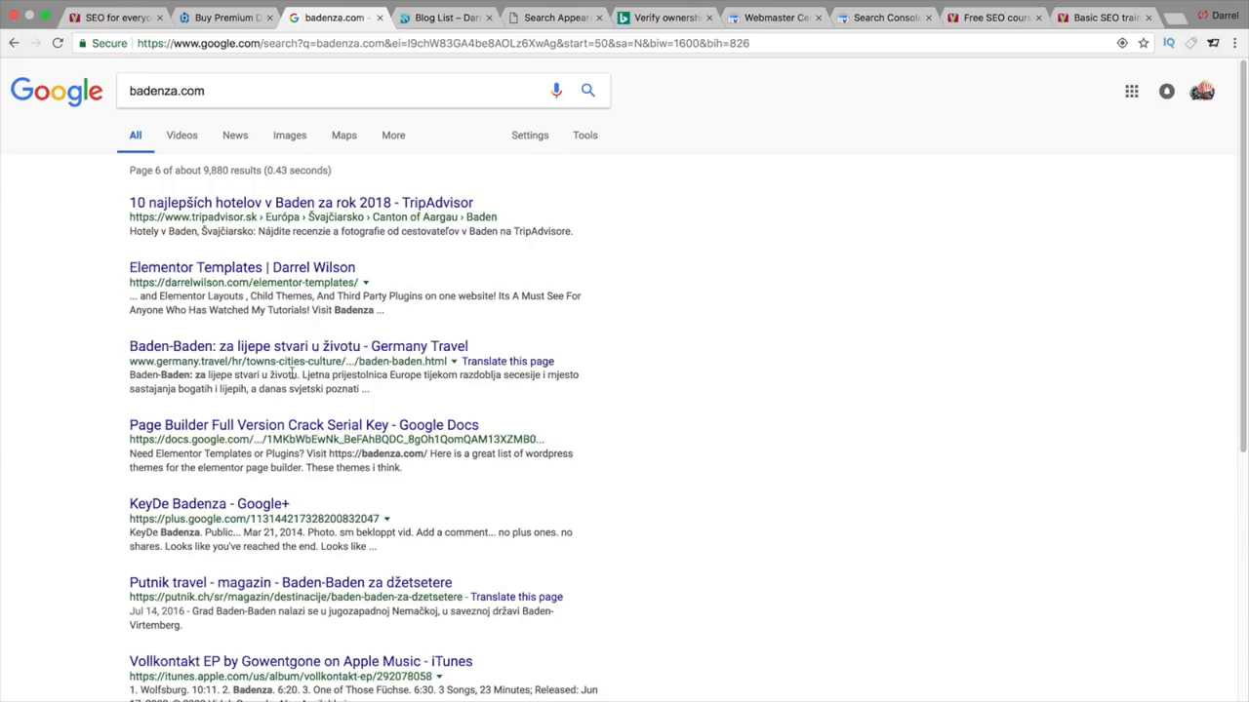
scroll(240, 331, down, 1)
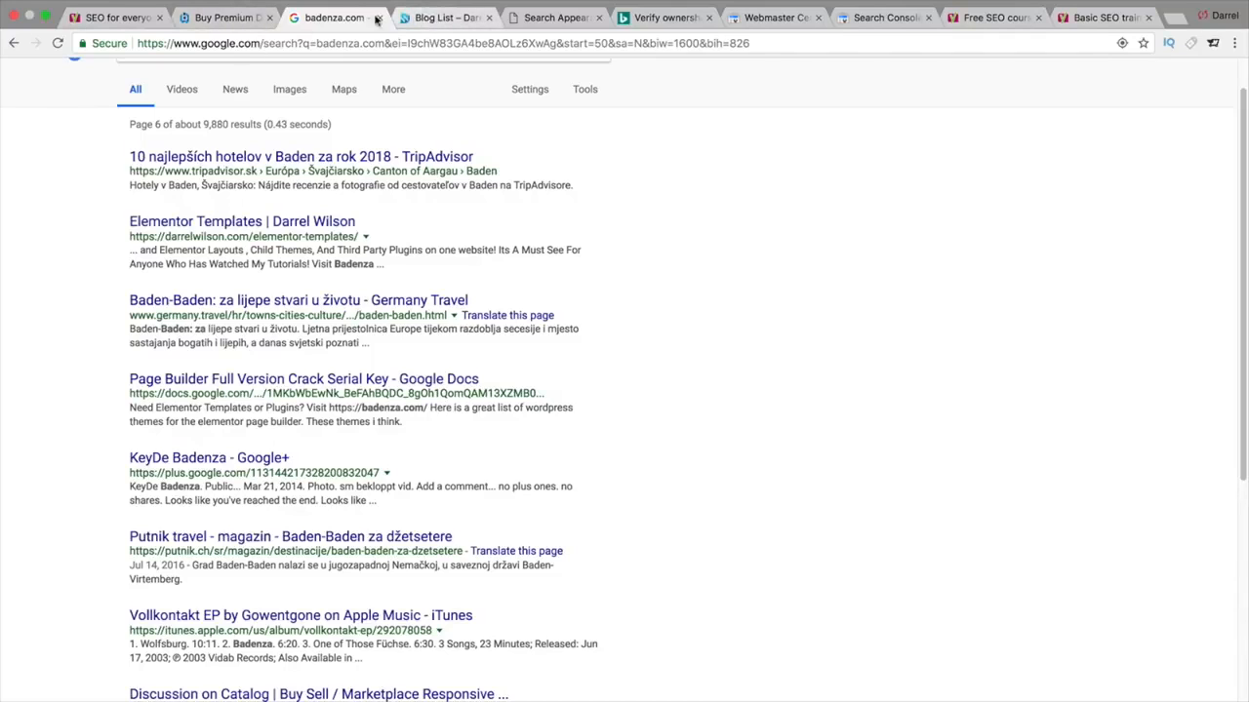
- Return to the Yoast Search Appearance page, set breadcrumbs to Disabled and save the changes
click(532, 18)
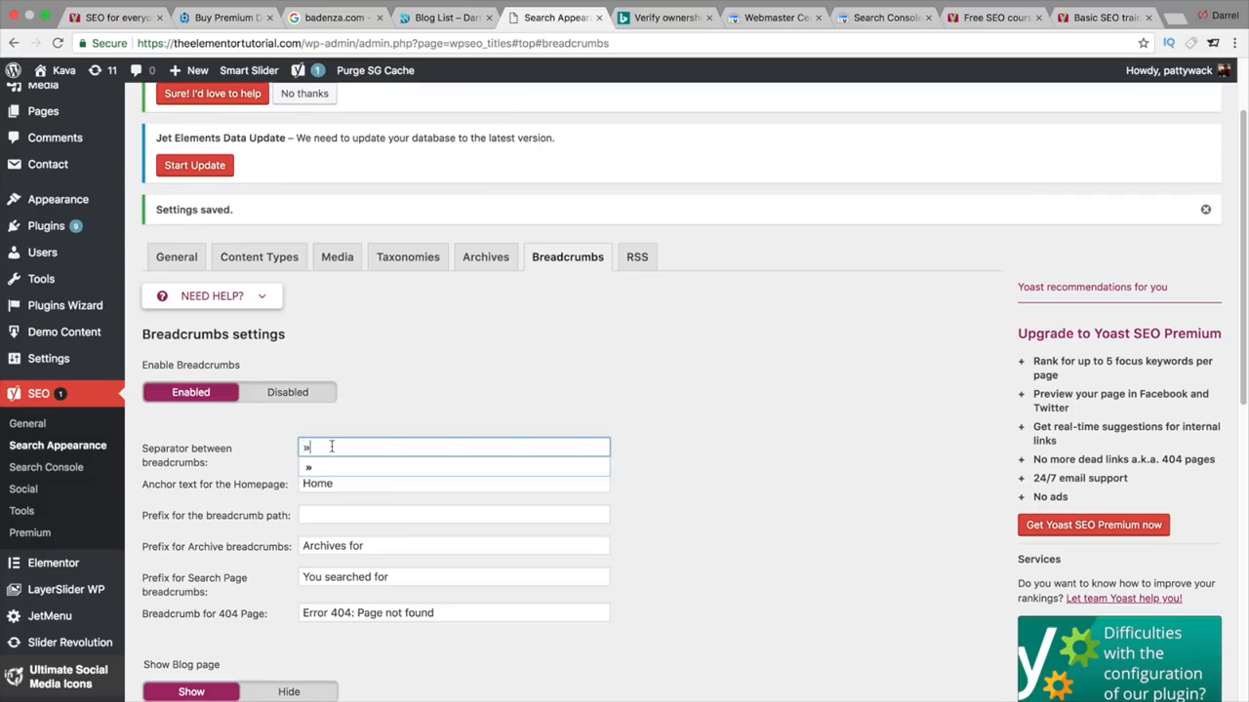
click(390, 407)
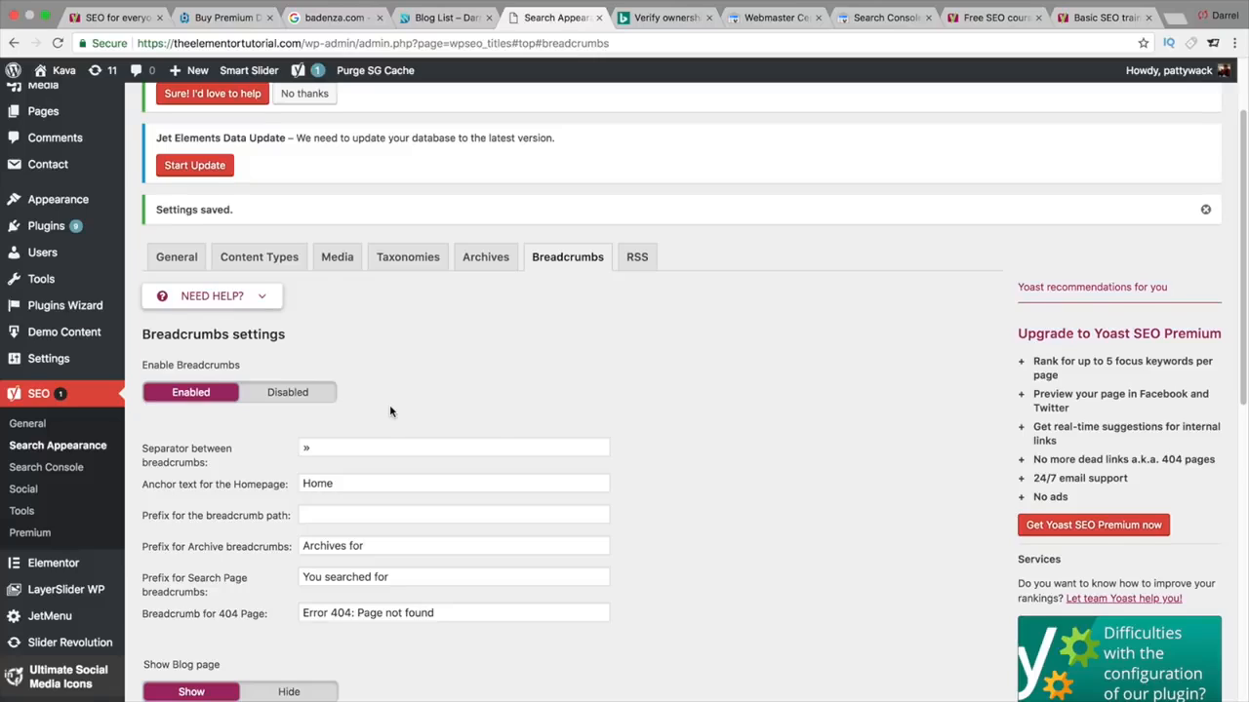
click(326, 393)
click(183, 538)
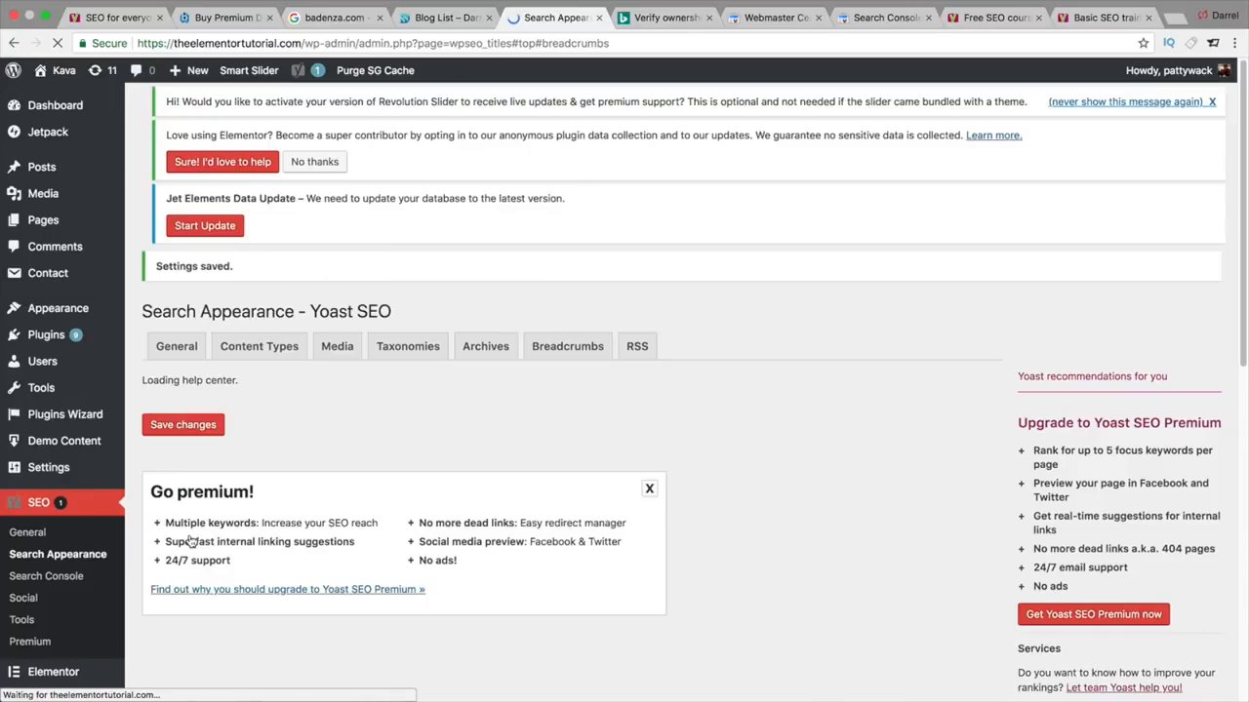
- Review the RSS feed settings, examining the content placed after each post and the available variables such as %%POSTLINK%%
click(636, 362)
triple_click(409, 499)
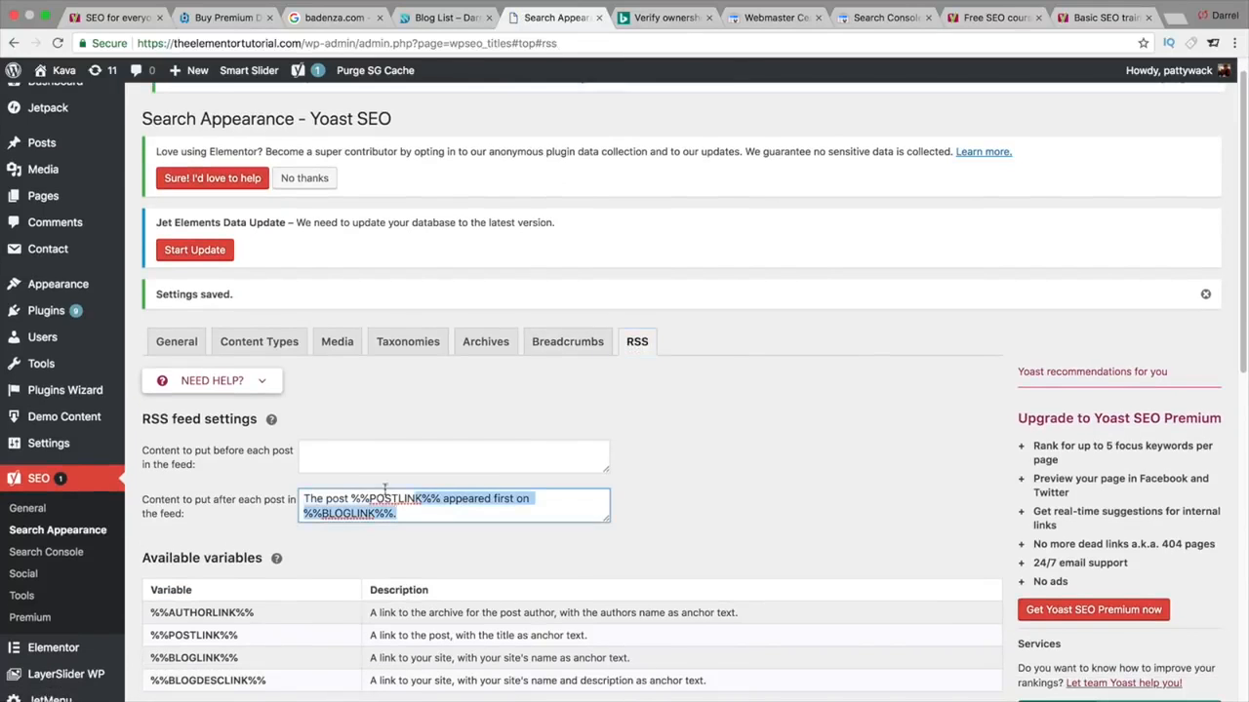
click(767, 417)
scroll(763, 410, down, 2)
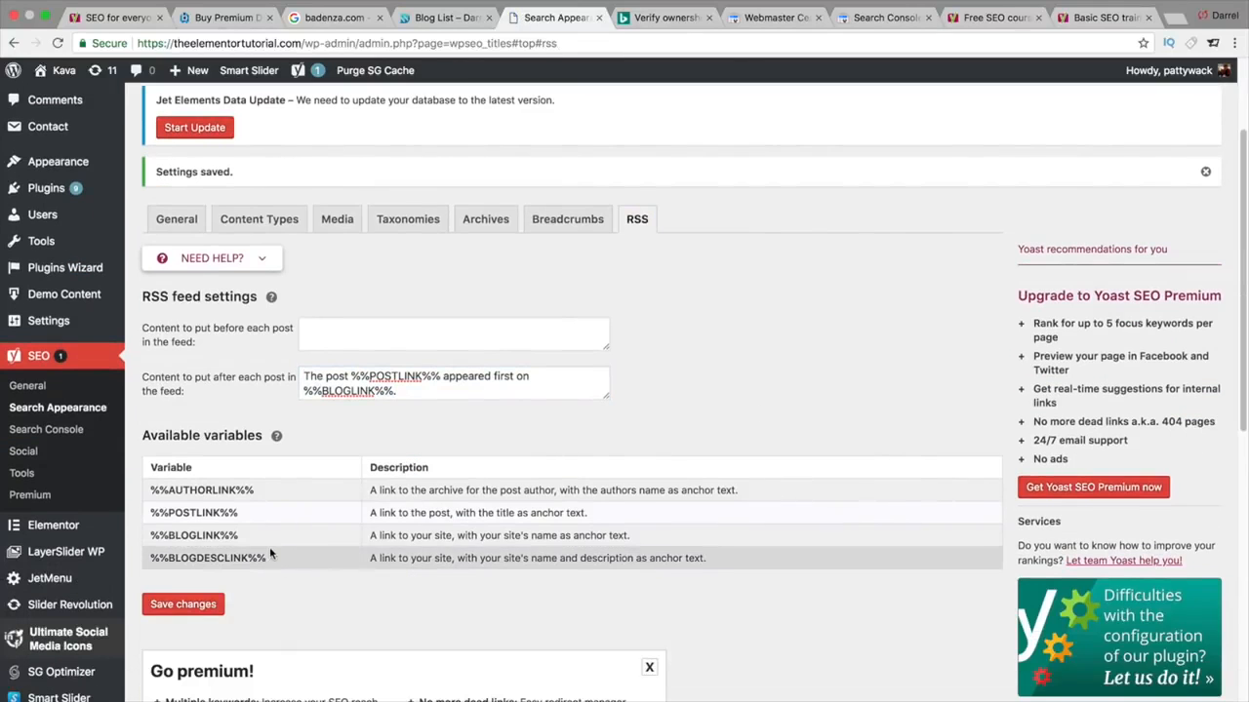
triple_click(232, 512)
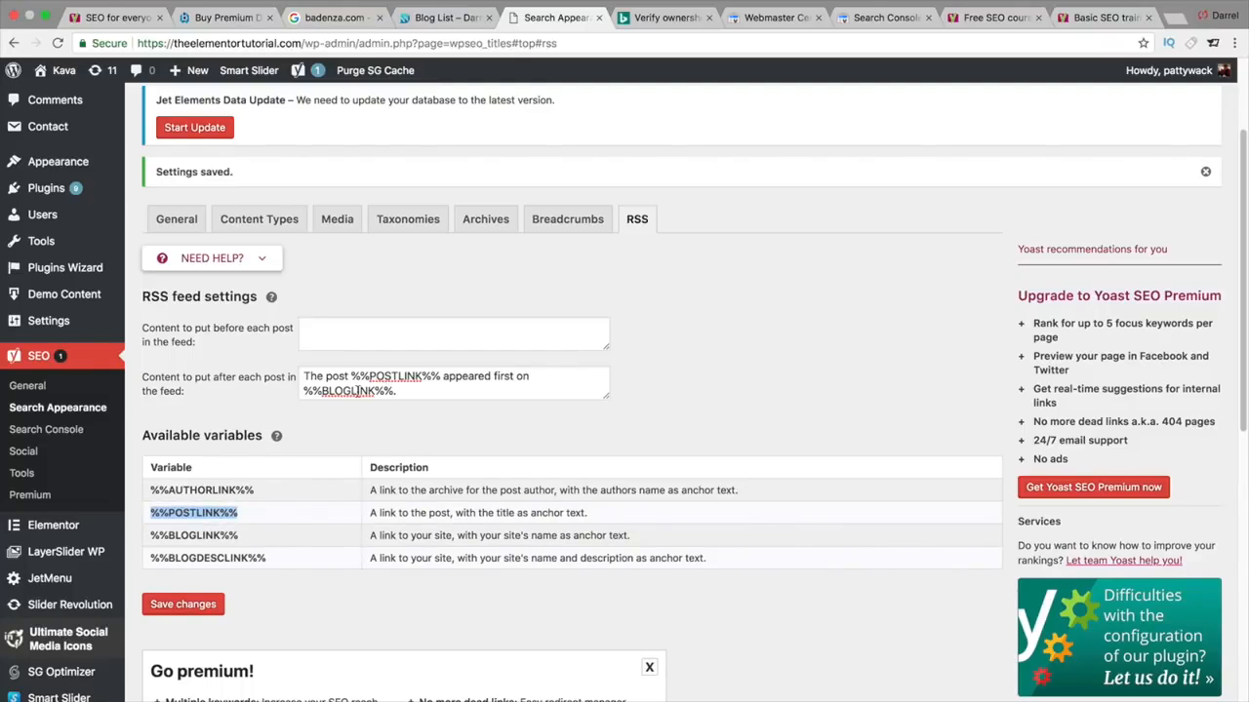
- Save the RSS feed settings and open the SEO plugin's Search Console page to view the desktop crawl errors
click(200, 604)
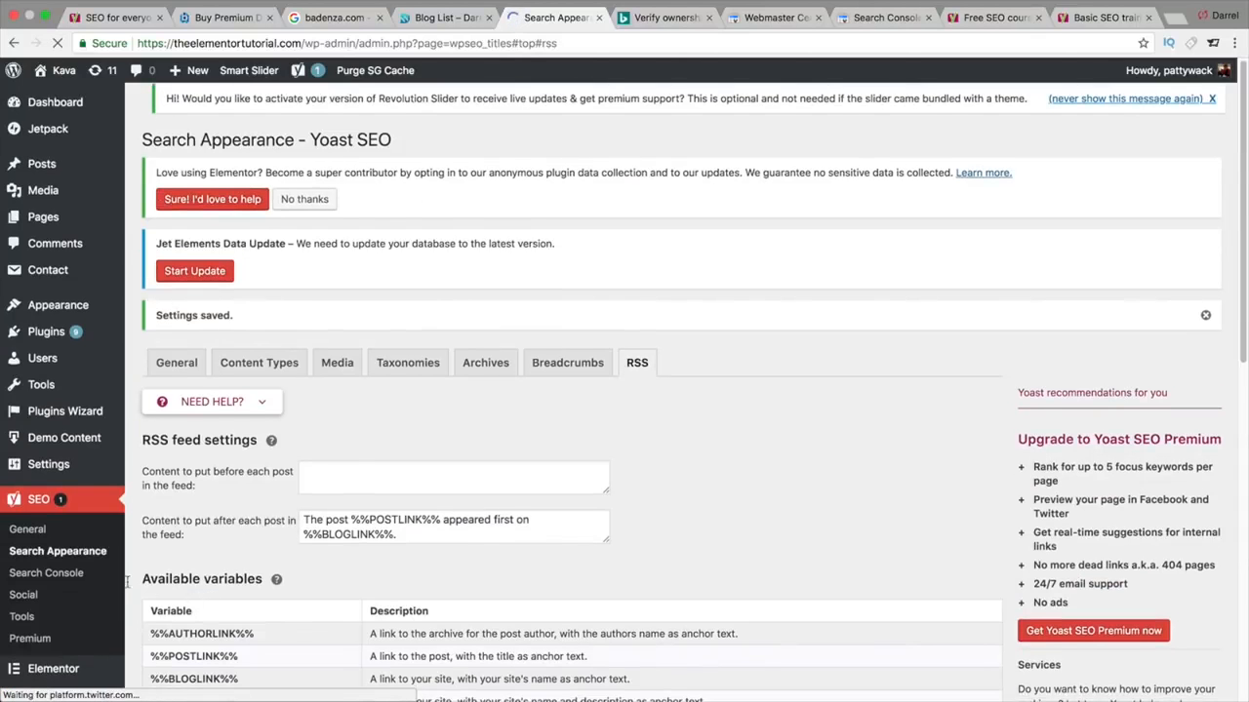
click(75, 577)
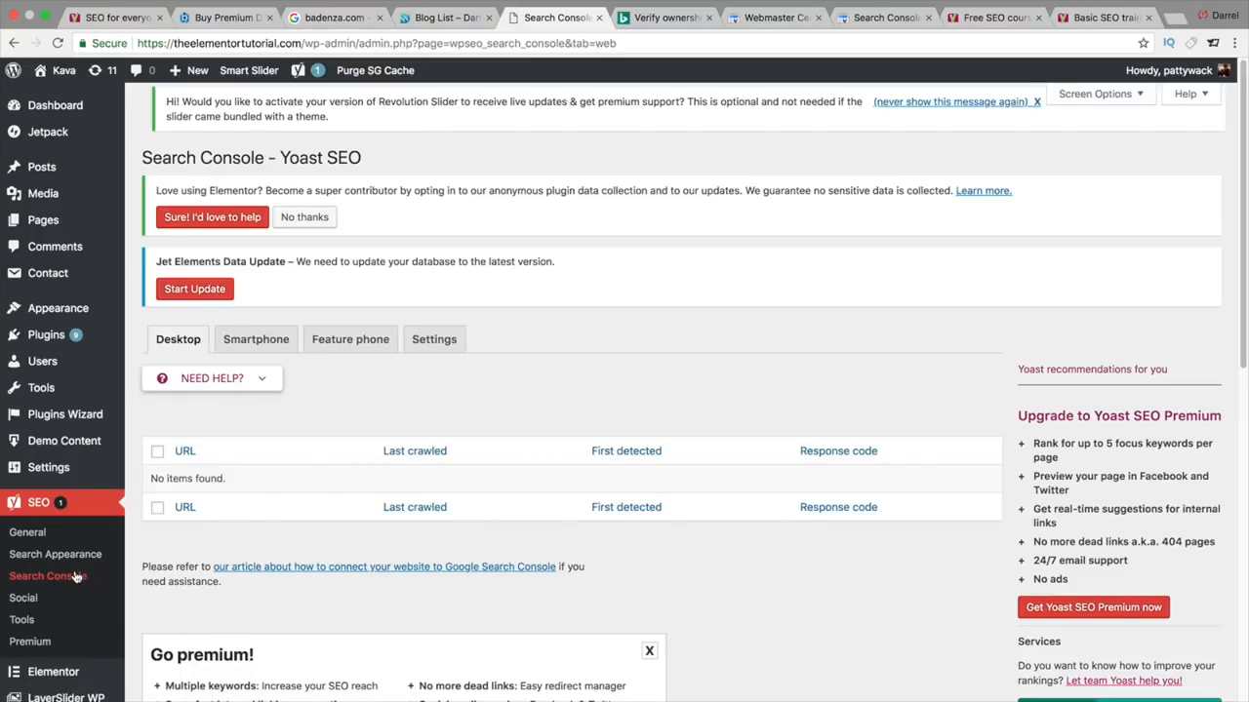
scroll(77, 578, down, 2)
scroll(77, 578, up, 2)
scroll(198, 530, down, 1)
scroll(197, 530, down, 1)
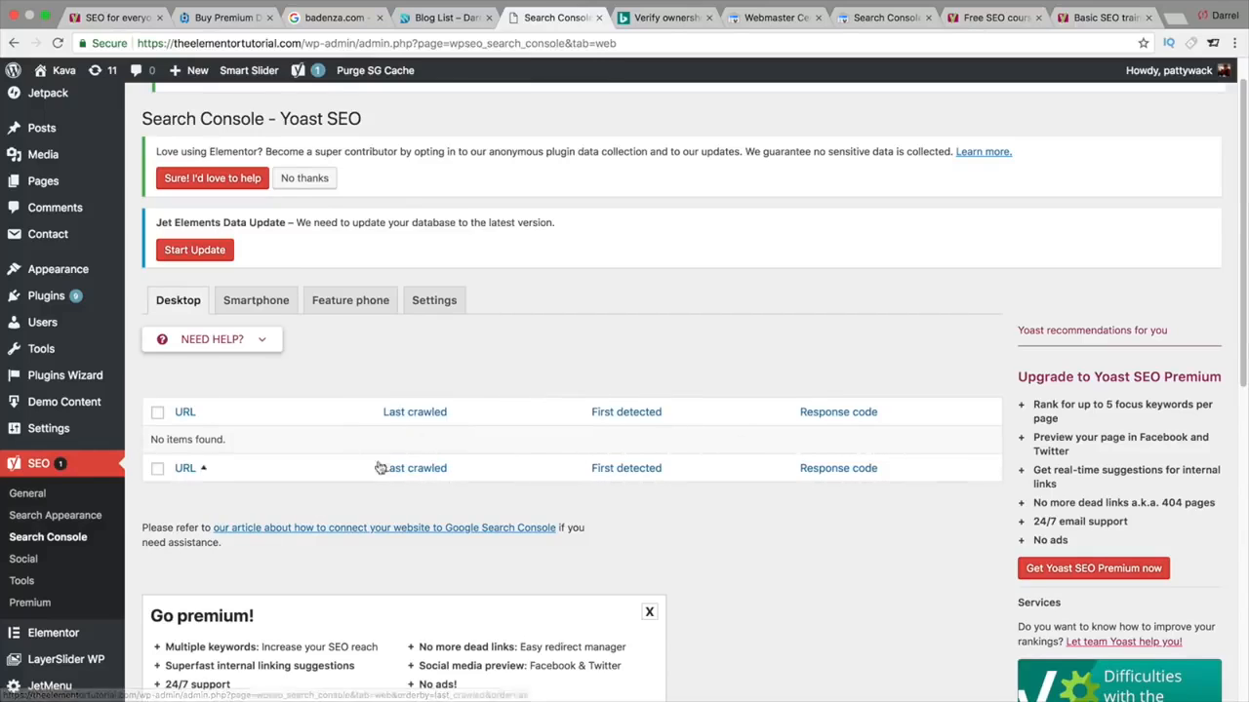
- Open the Search Console settings and reset the current profile's connection by reauthenticating with Google
click(331, 301)
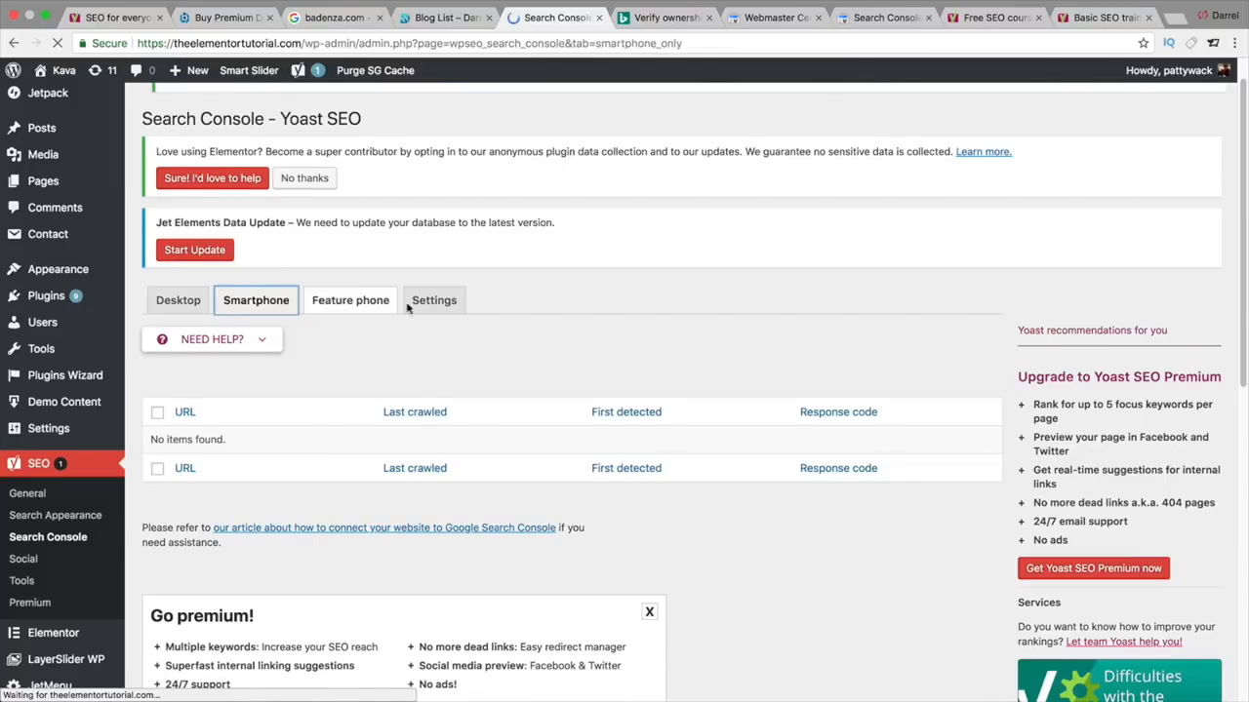
click(434, 340)
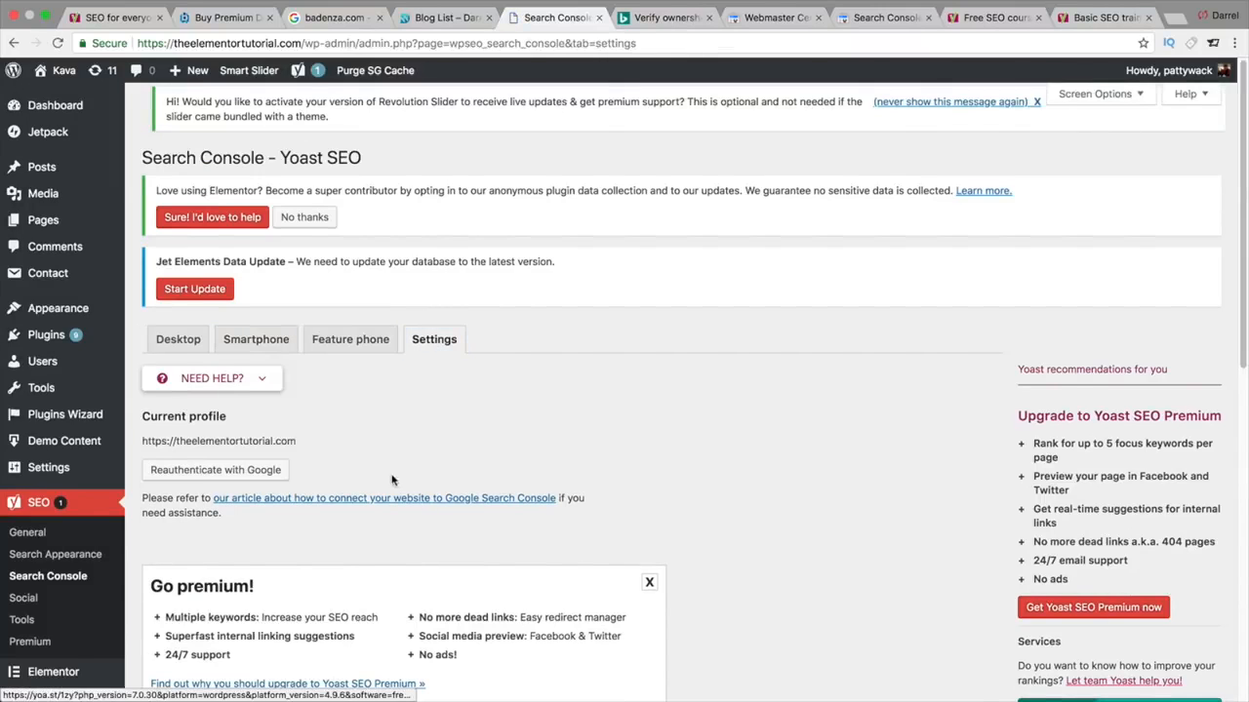
scroll(290, 428, down, 1)
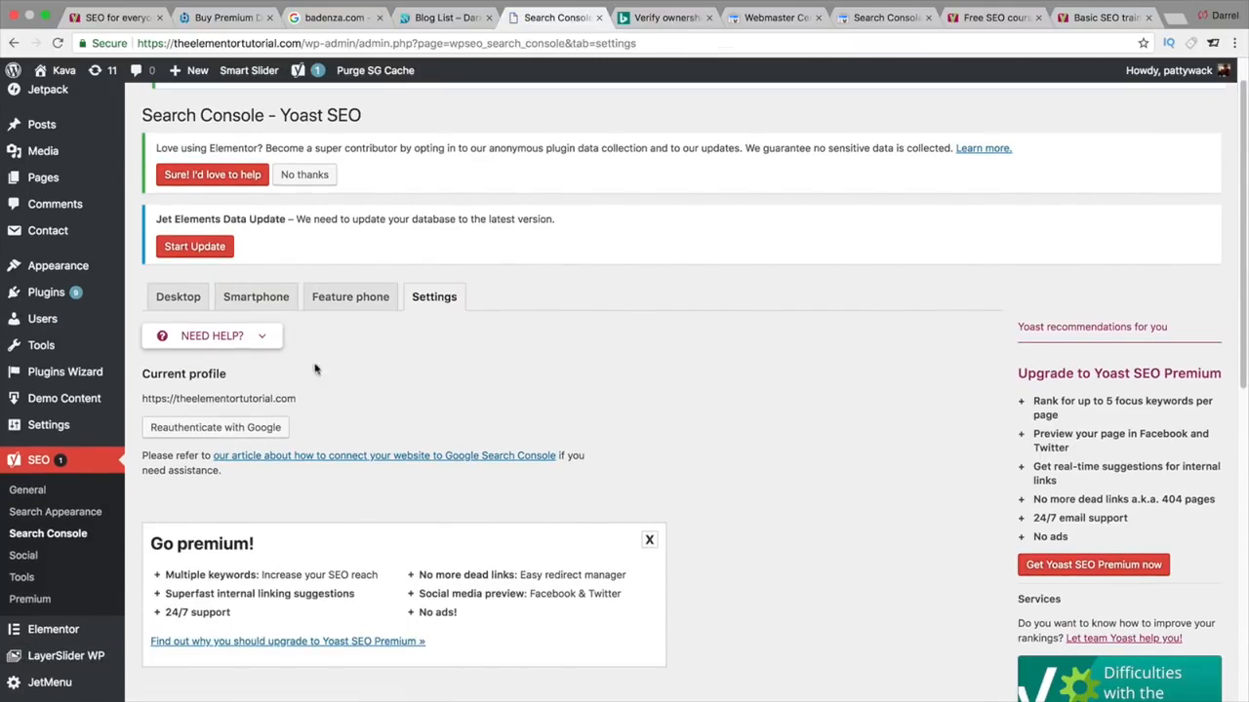
scroll(292, 384, down, 1)
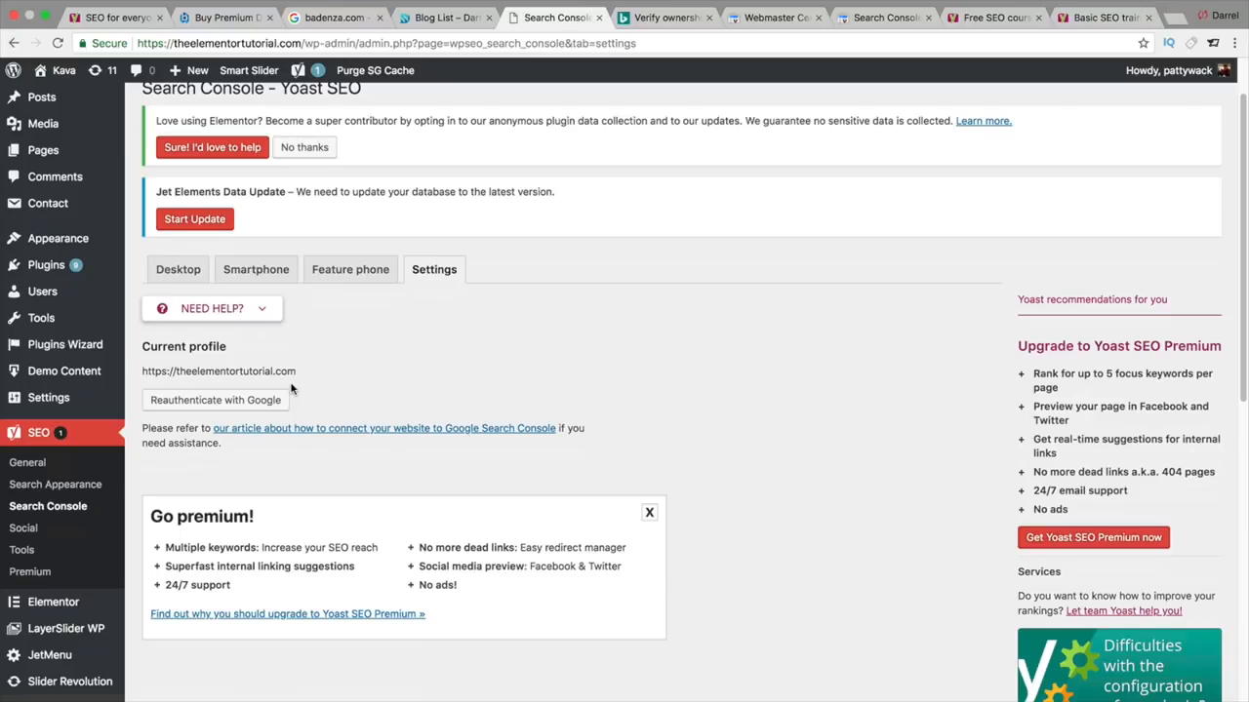
click(241, 405)
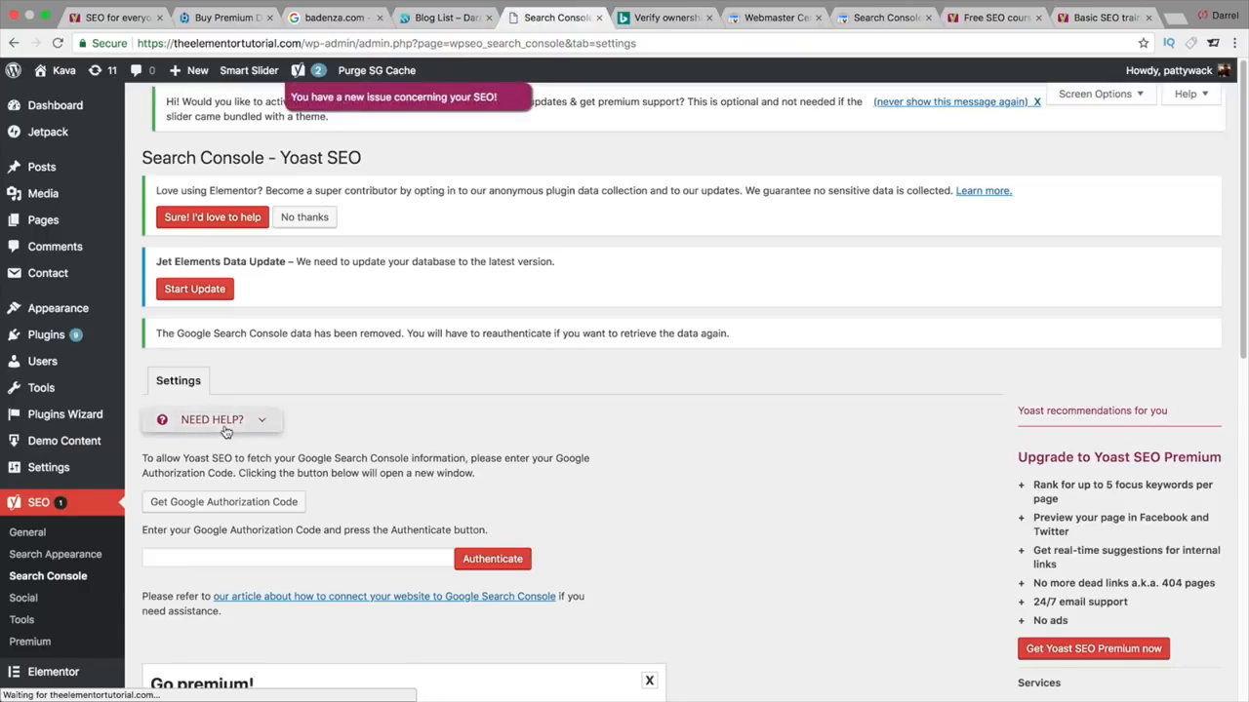
- Request a Google authorization code, allow Yoast SEO access with the second listed Google account, and copy the code
scroll(329, 441, down, 2)
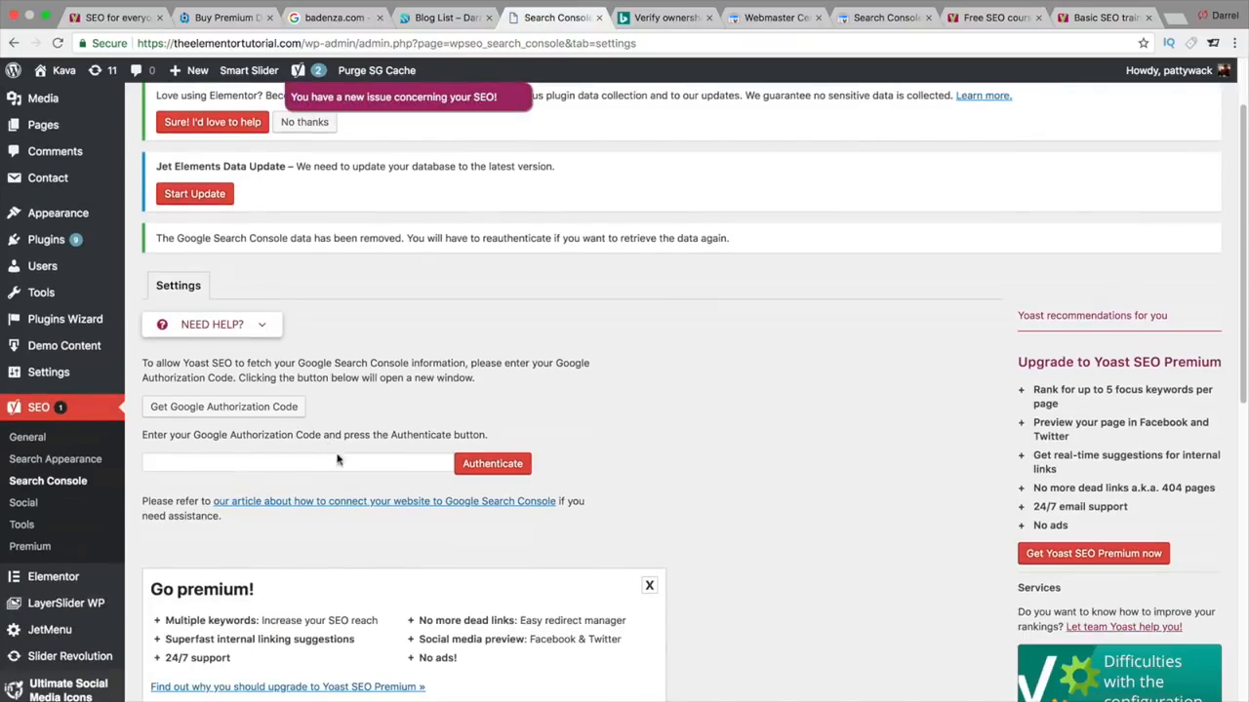
click(265, 414)
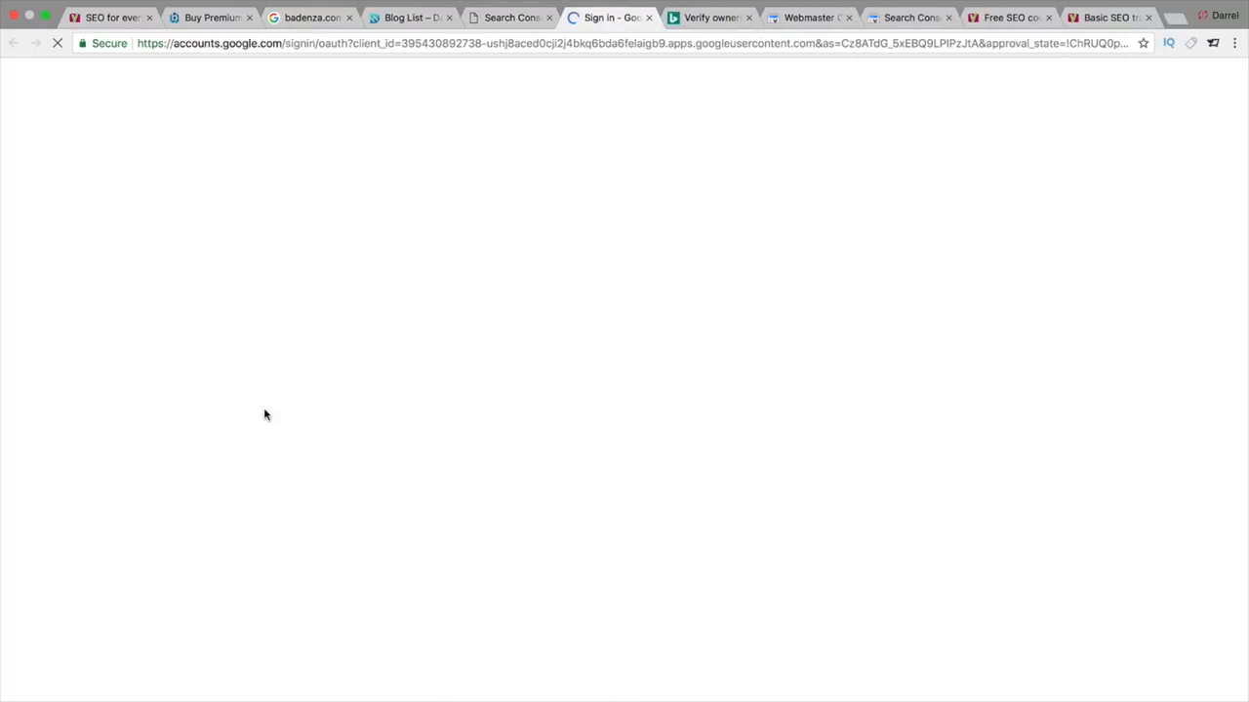
click(567, 410)
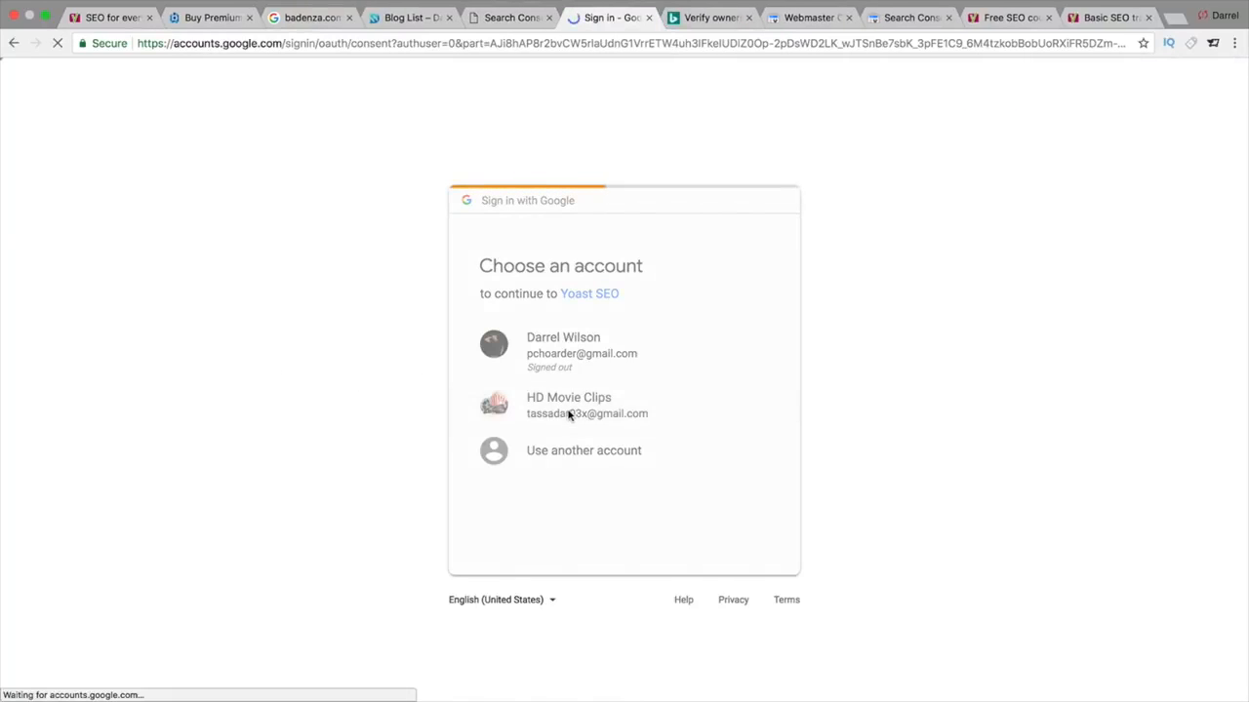
click(734, 538)
click(326, 223)
right_click(326, 223)
click(348, 257)
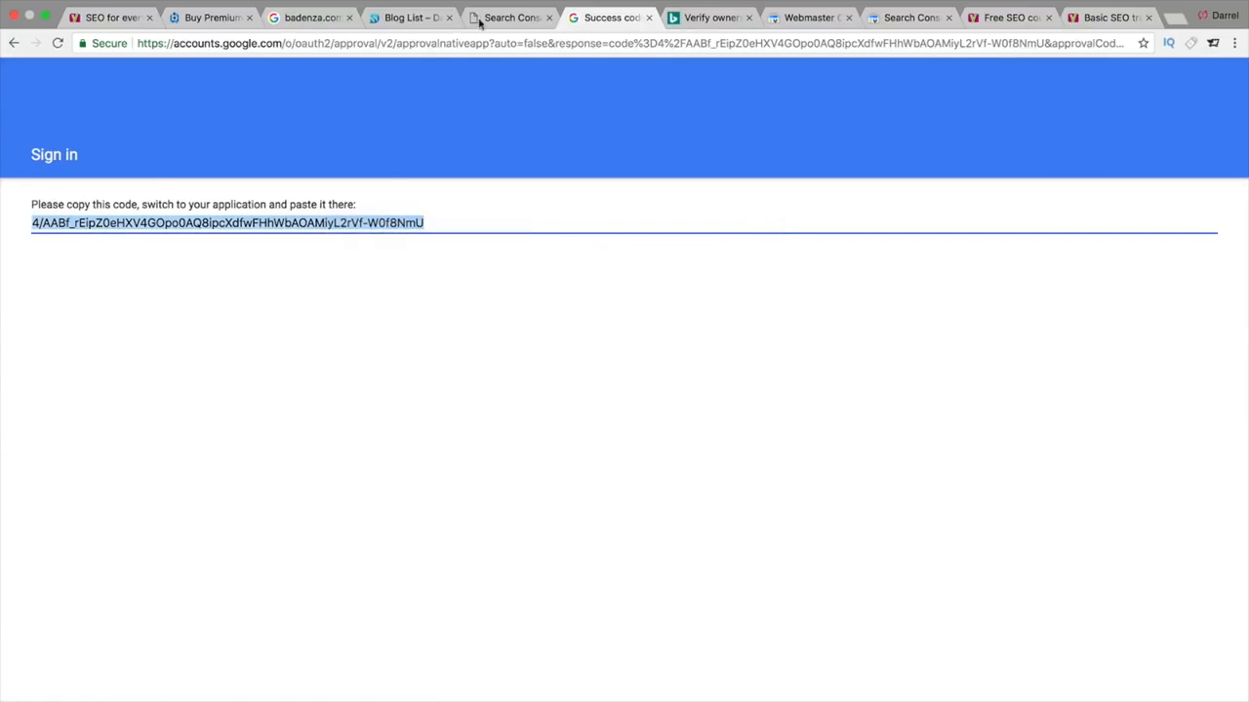
- Paste the Google authorization code into the Search Console settings and authenticate
click(478, 17)
right_click(304, 464)
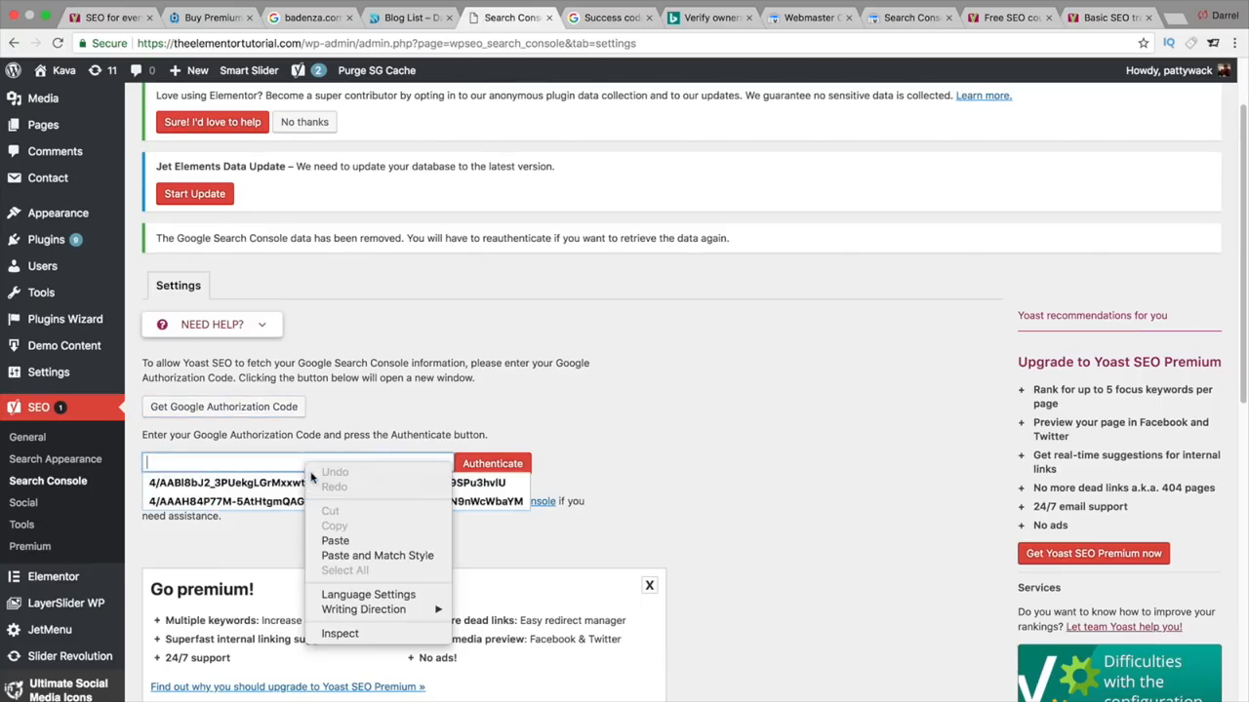
click(332, 538)
click(491, 465)
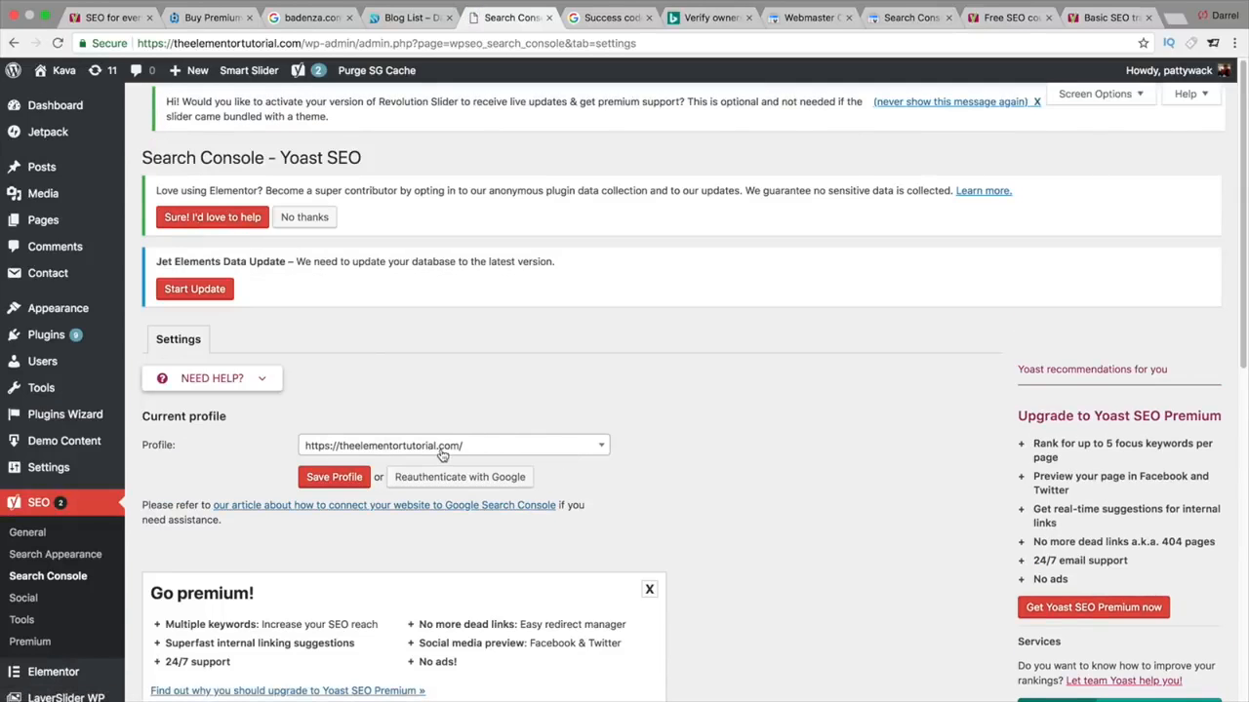
click(348, 481)
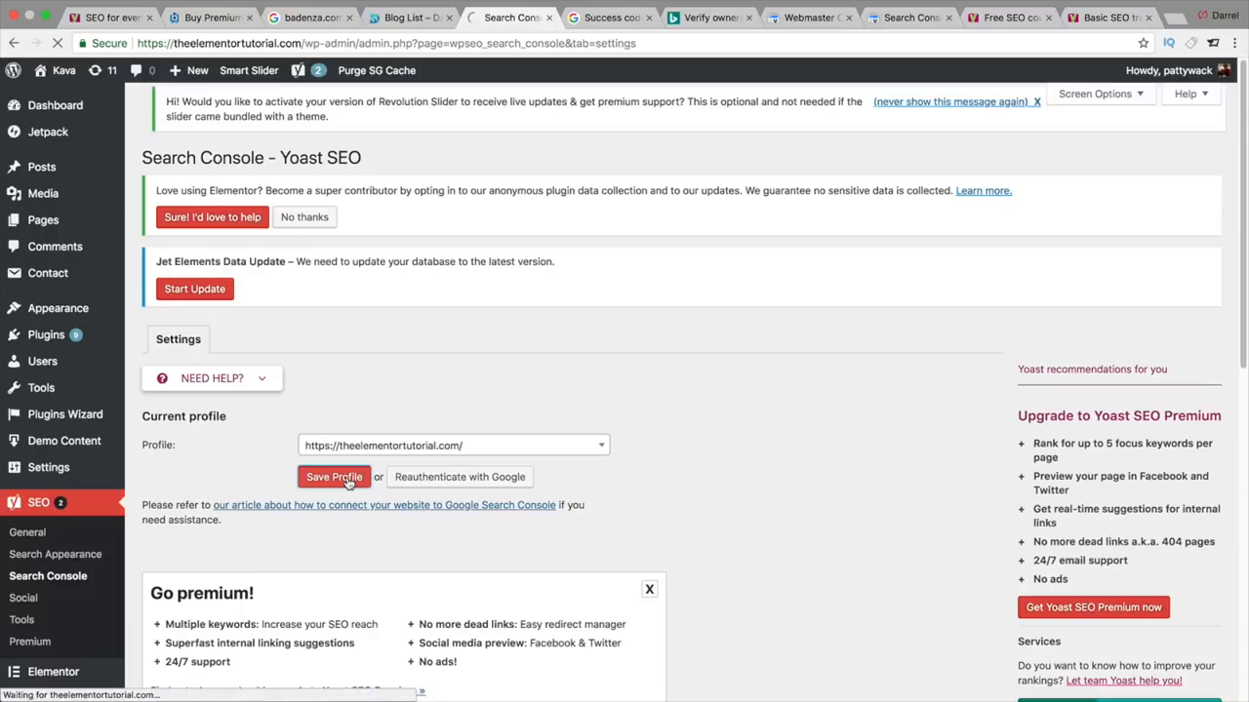
click(185, 384)
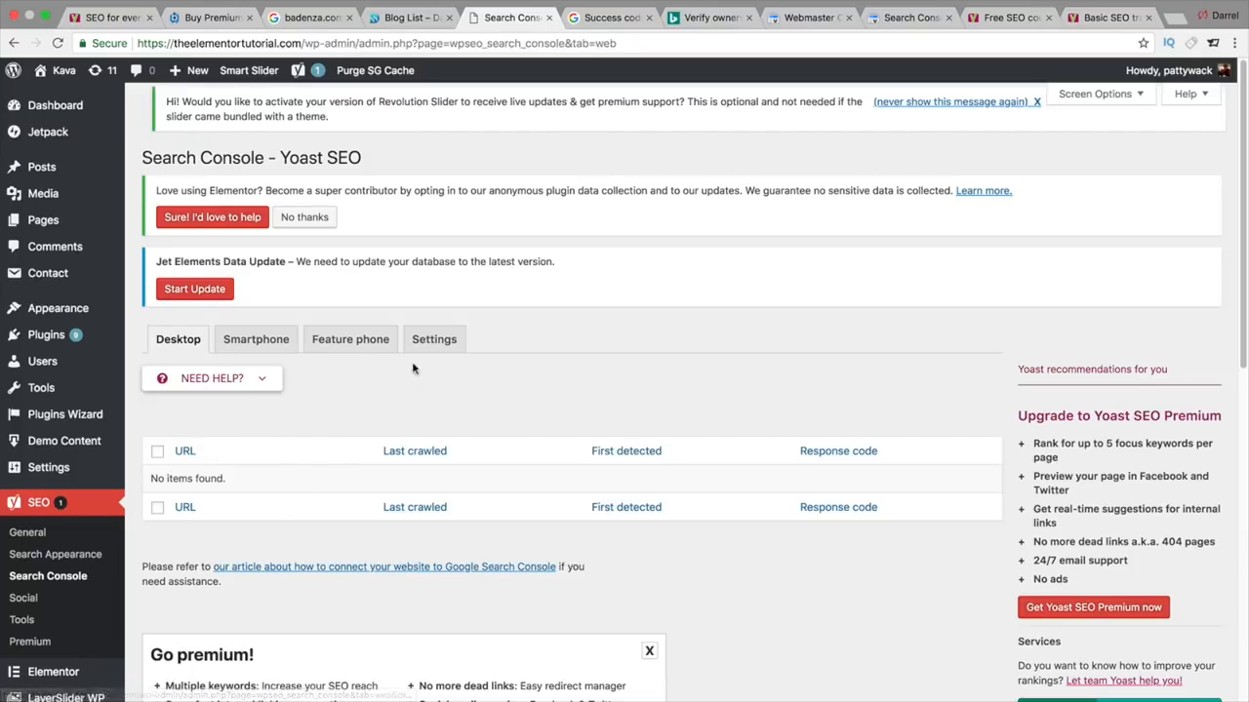
click(438, 337)
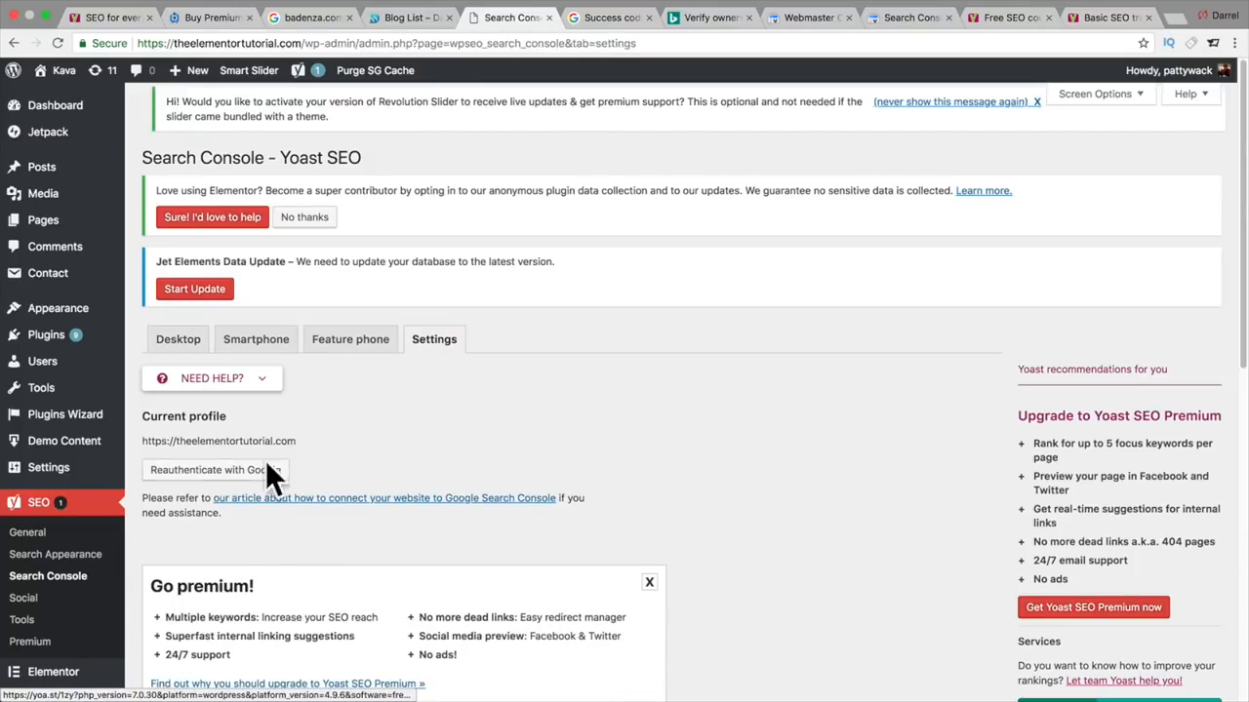
click(175, 338)
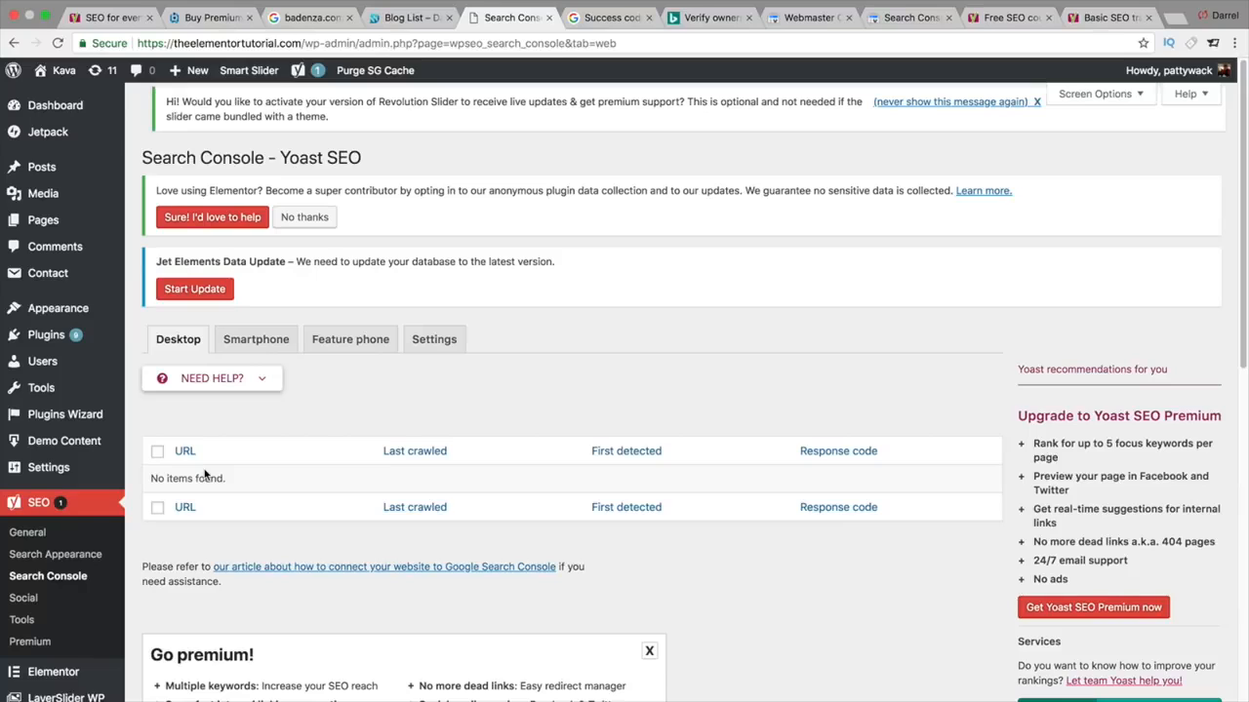
- Open the SEO plugin's Social settings and load Facebook in a new browser tab
click(36, 604)
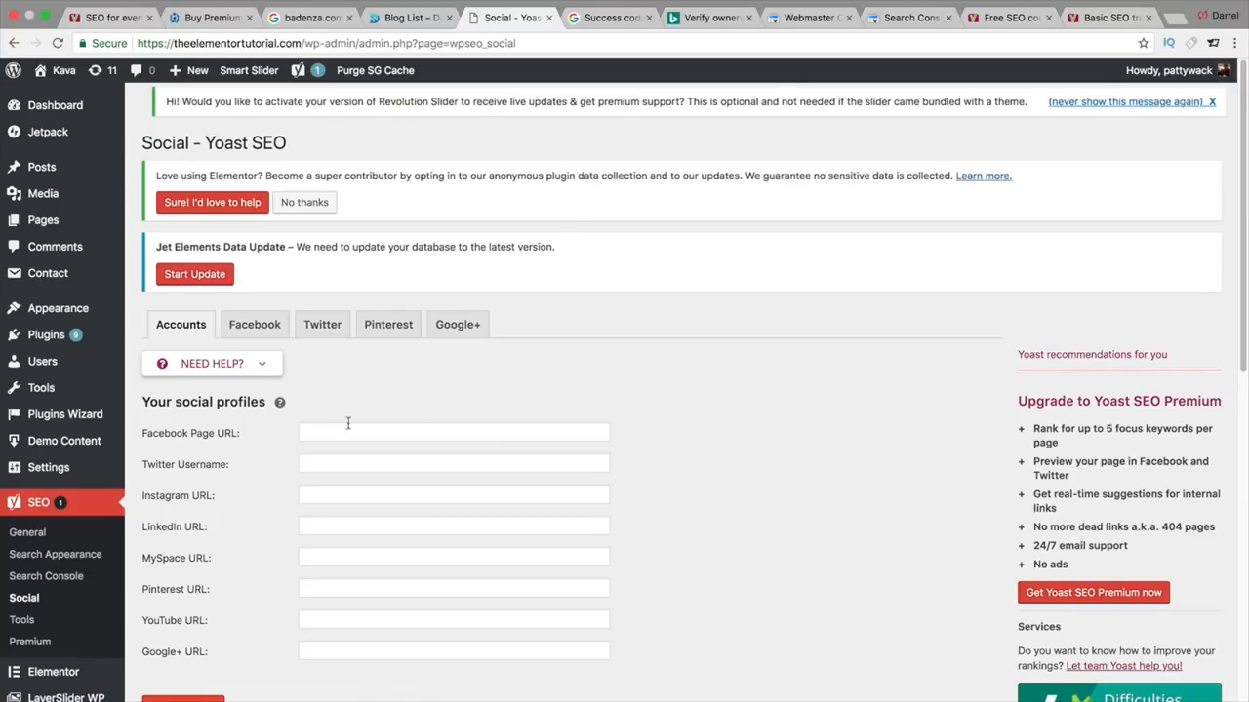
click(1178, 18)
text(face)
key(Return)
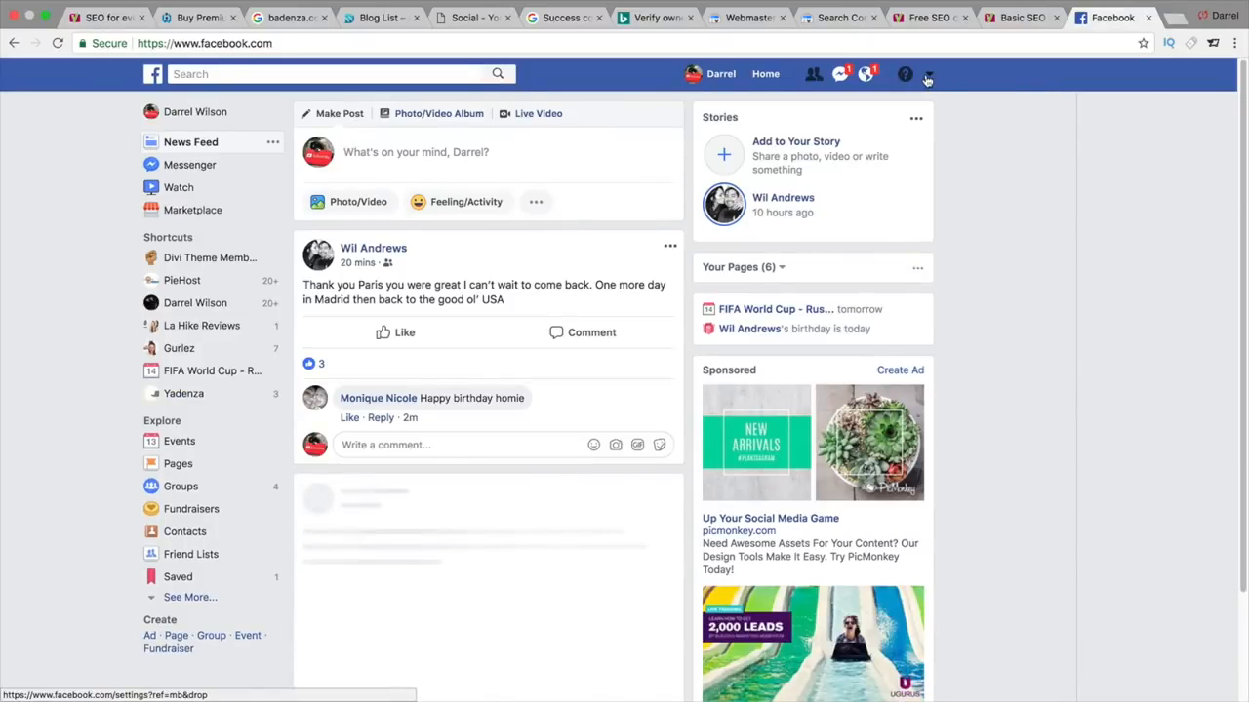
- Open the first Facebook page listed under Your Pages and copy its web address
click(927, 76)
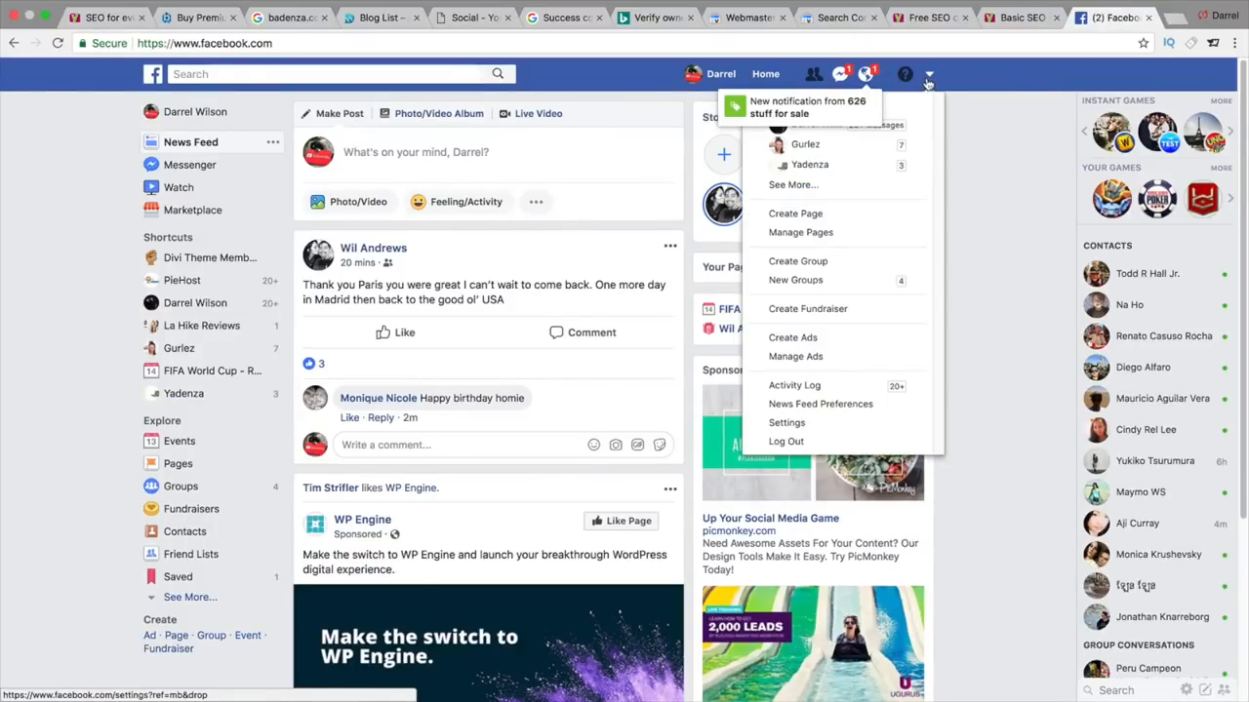
click(928, 78)
click(865, 76)
click(865, 76)
click(930, 76)
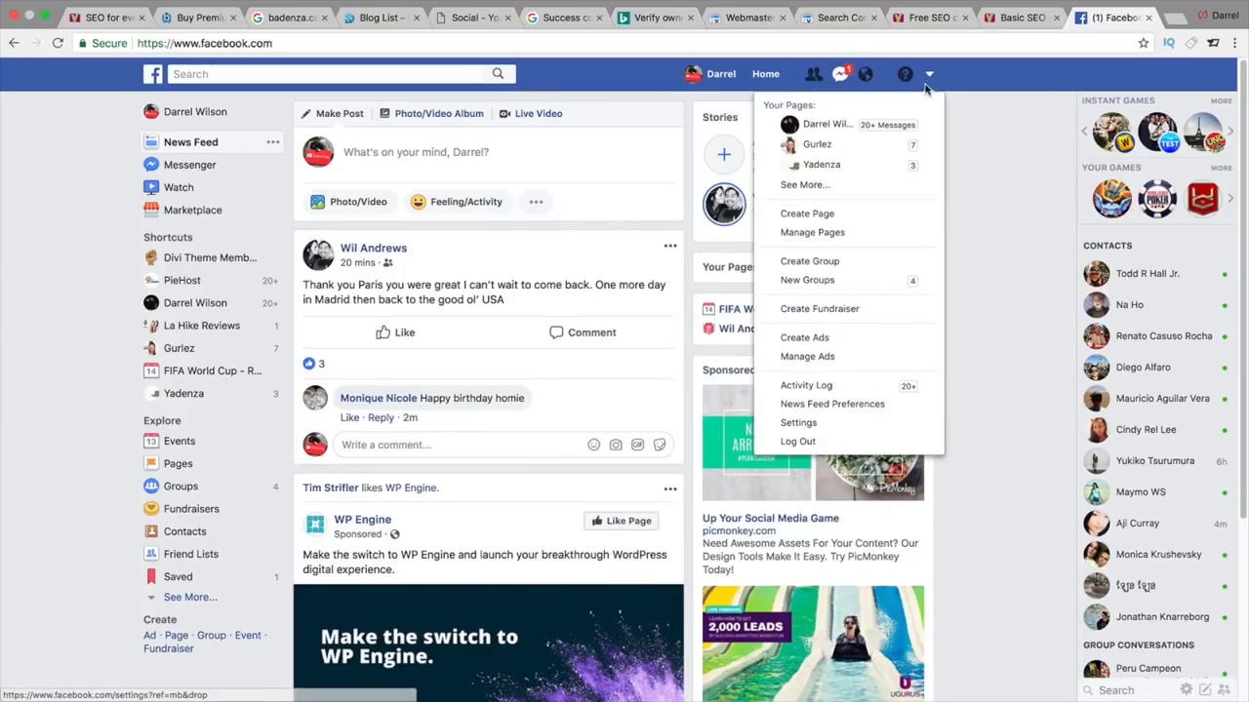
click(845, 122)
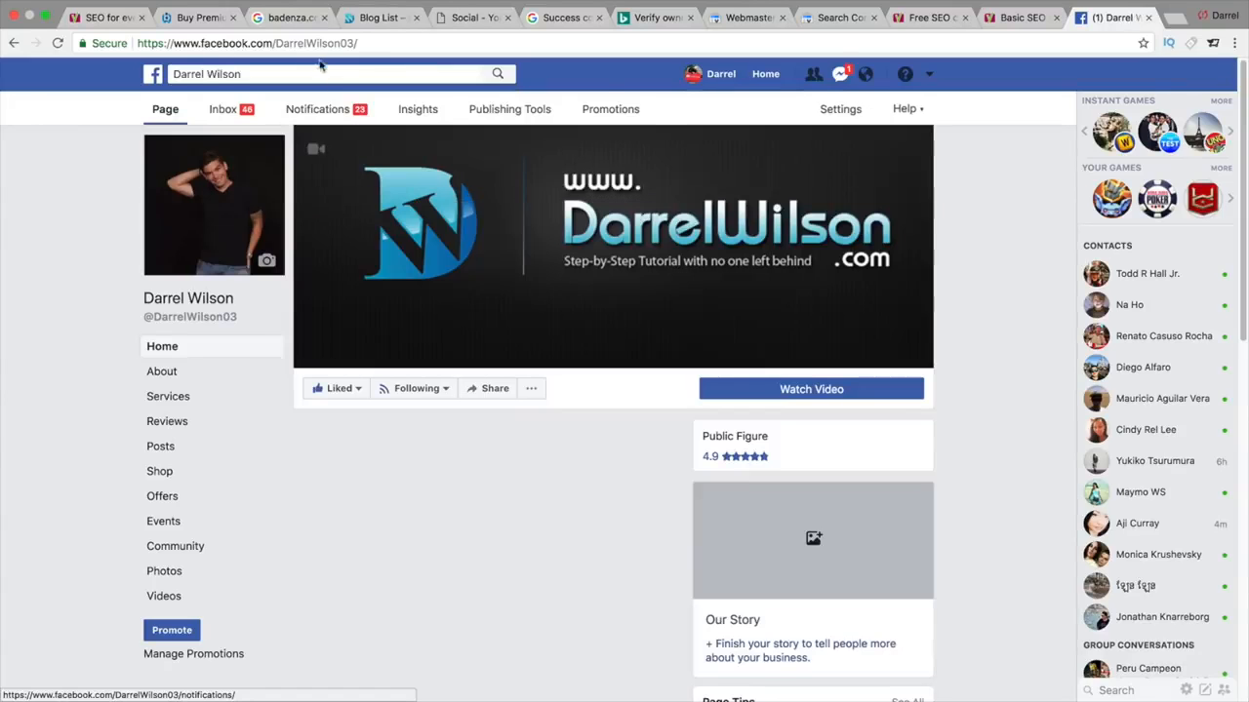
right_click(316, 45)
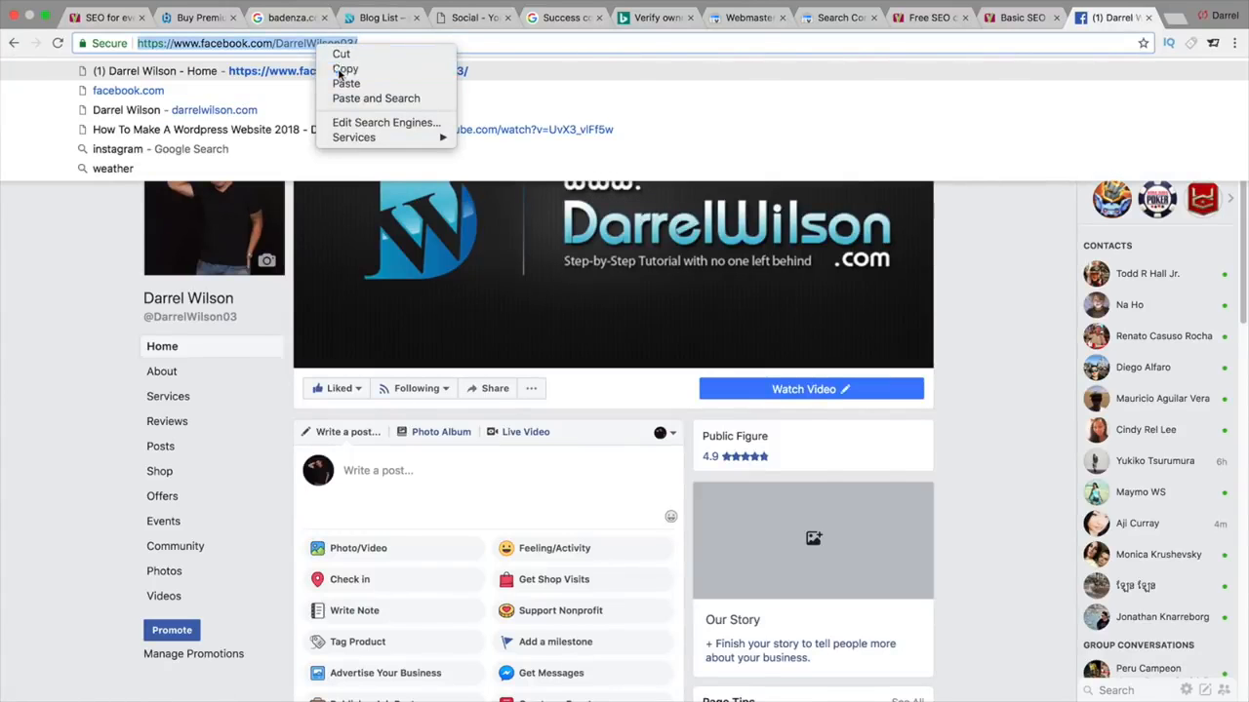
click(345, 69)
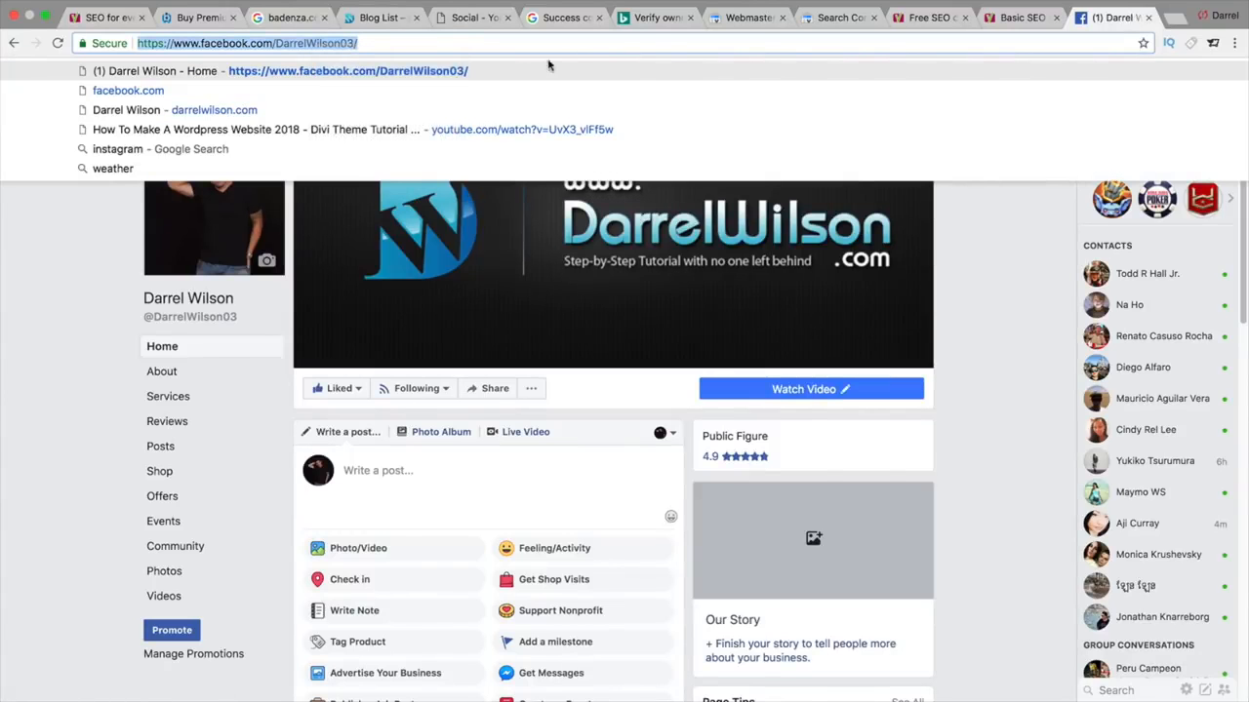
- Paste the copied address as the Facebook Page URL in the Yoast SEO social profiles and save the changes
click(479, 17)
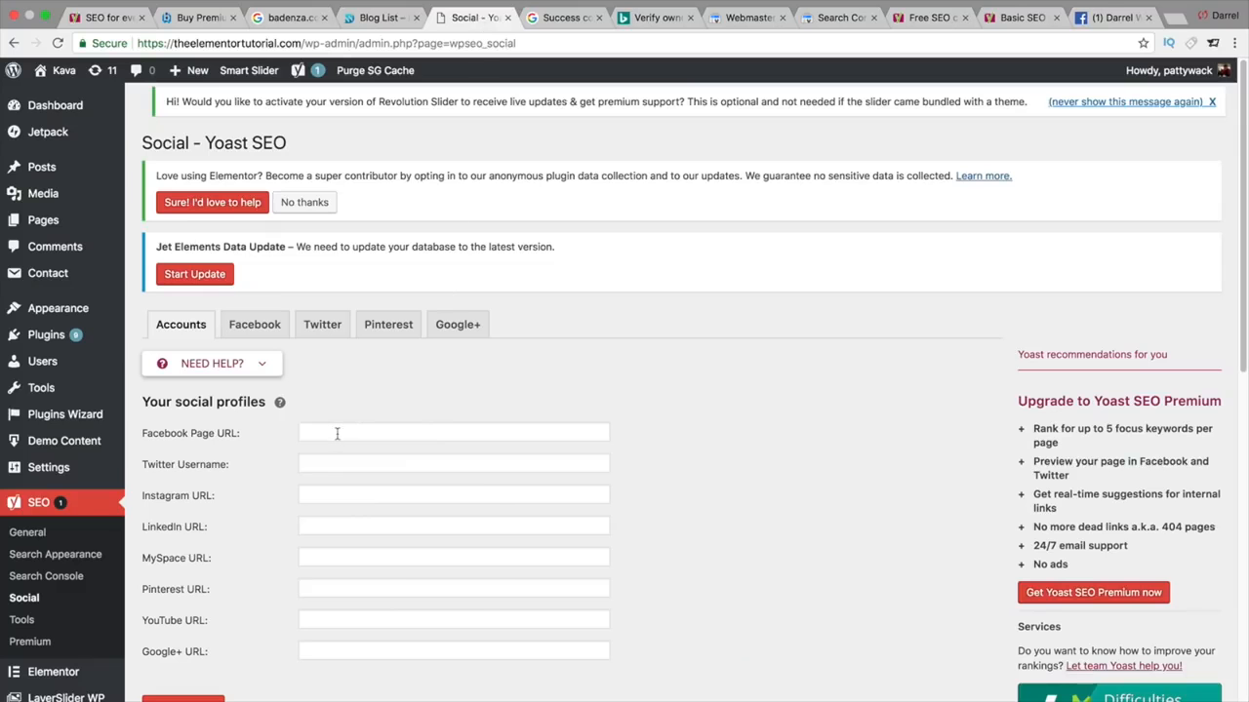
right_click(337, 433)
click(380, 521)
scroll(261, 473, down, 4)
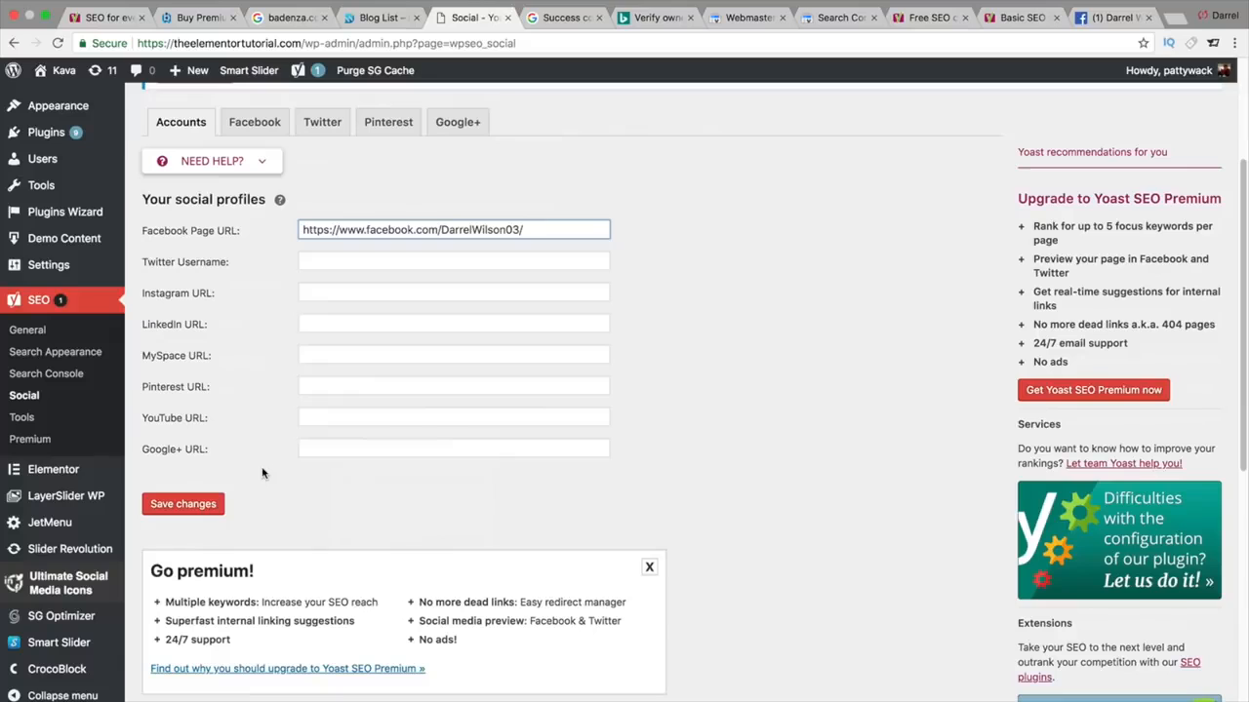
click(200, 506)
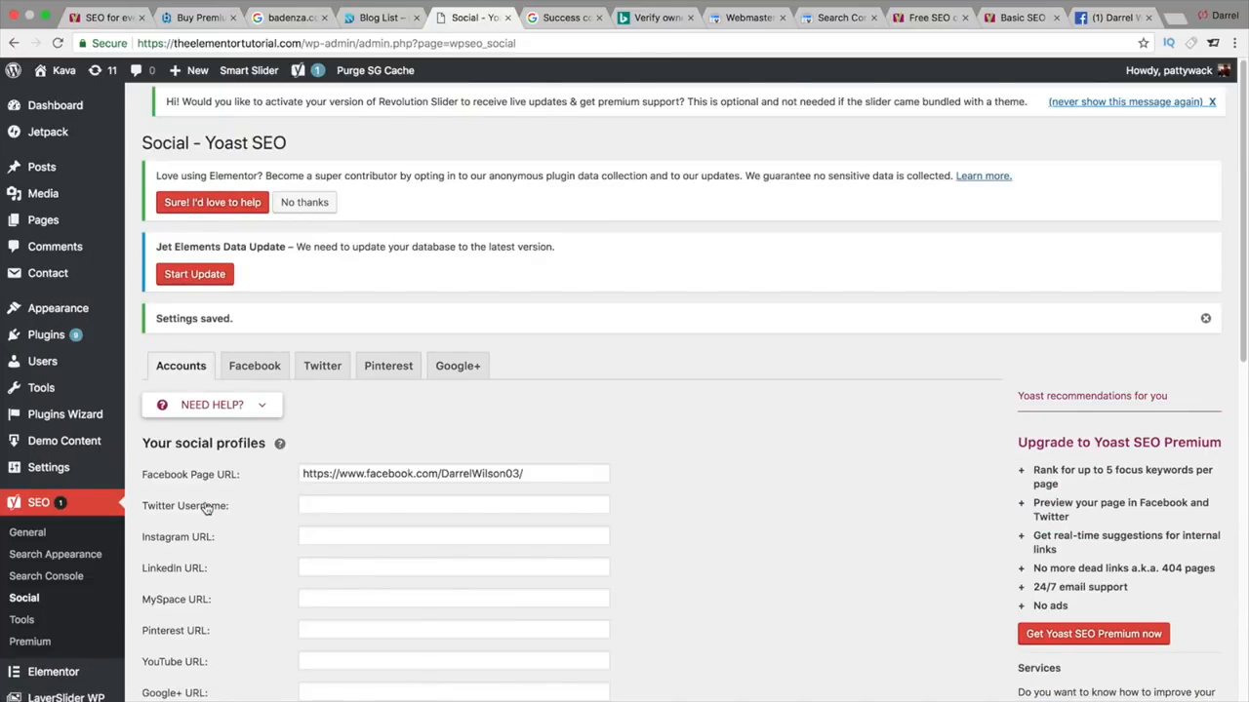
- Review the Facebook social settings and choose Summary with large image as the default Twitter card type
scroll(209, 507, down, 2)
click(267, 295)
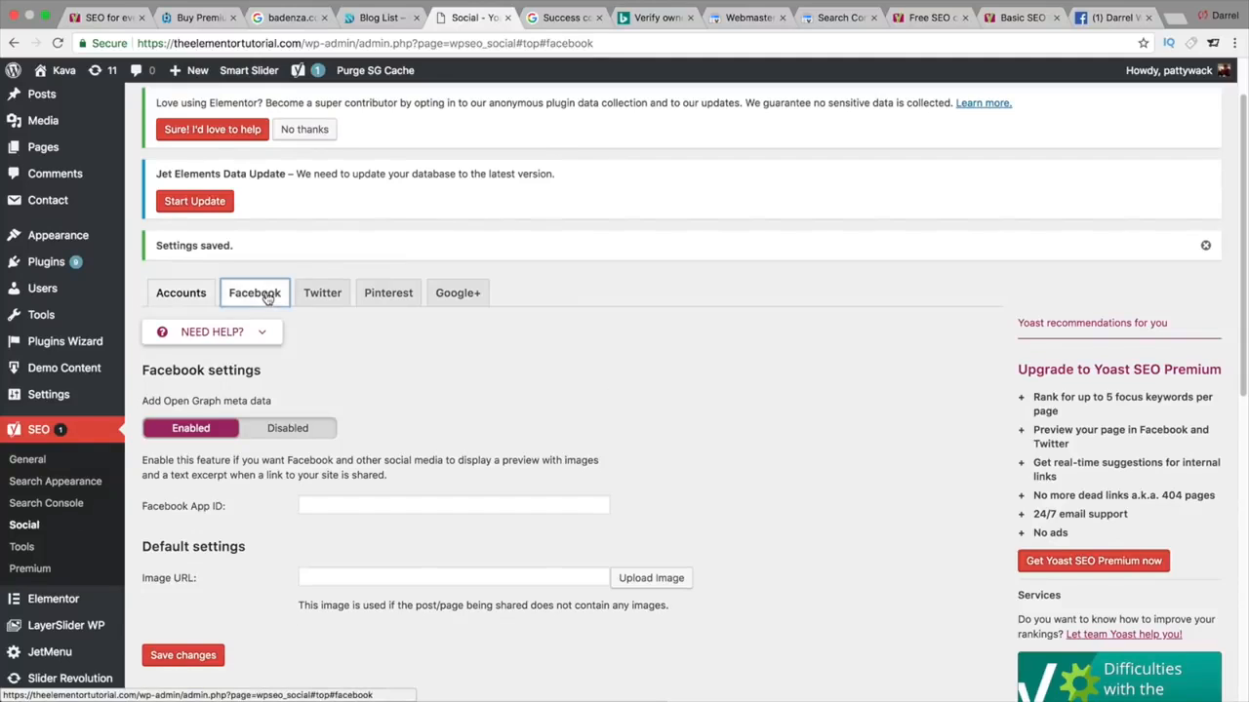
scroll(400, 449, down, 1)
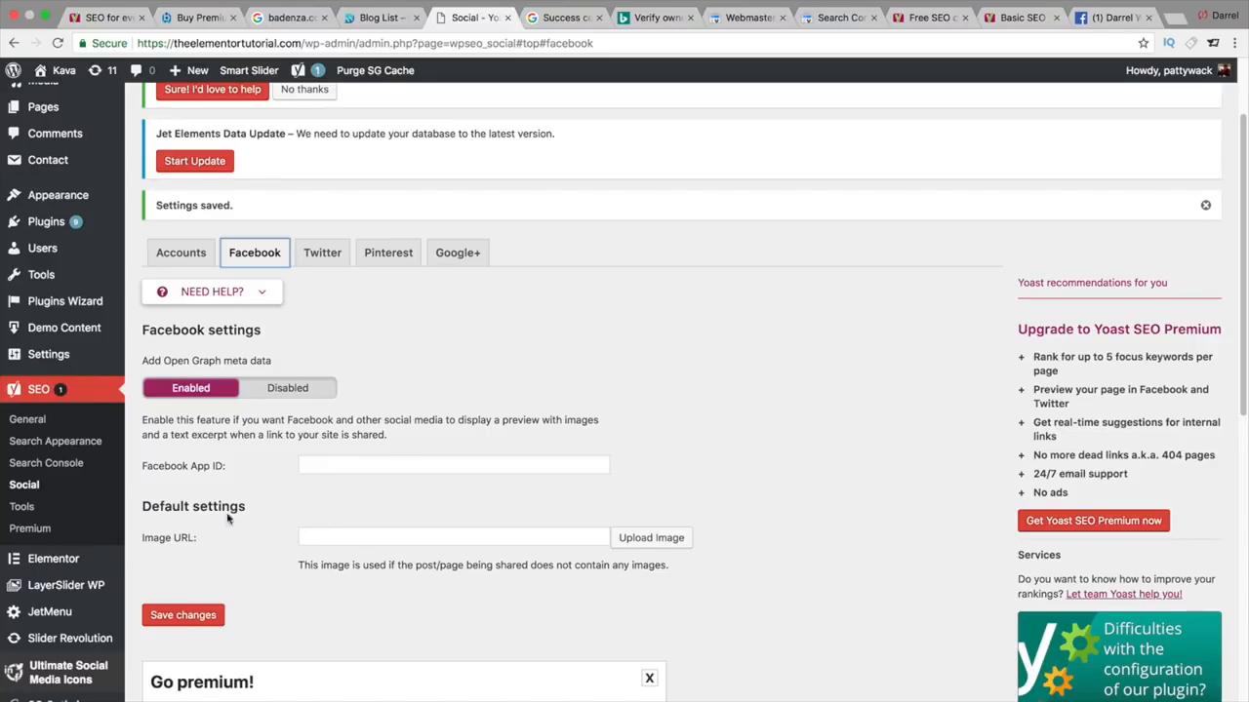
click(310, 256)
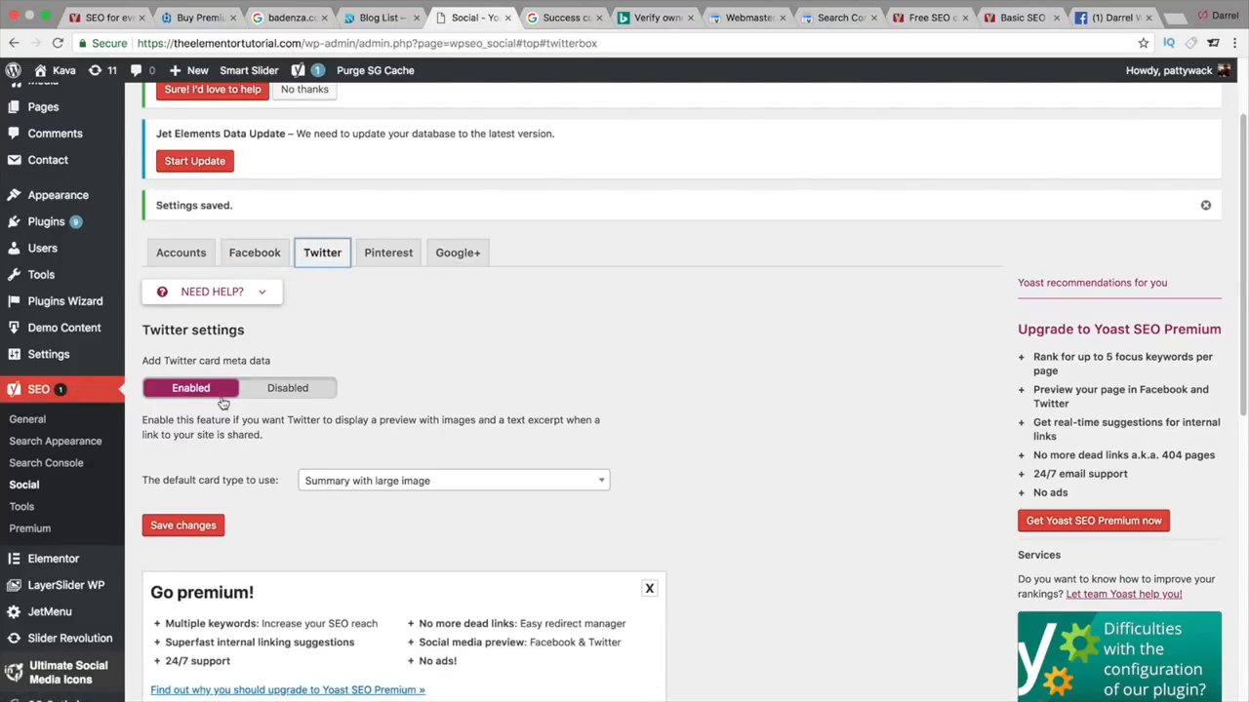
click(381, 484)
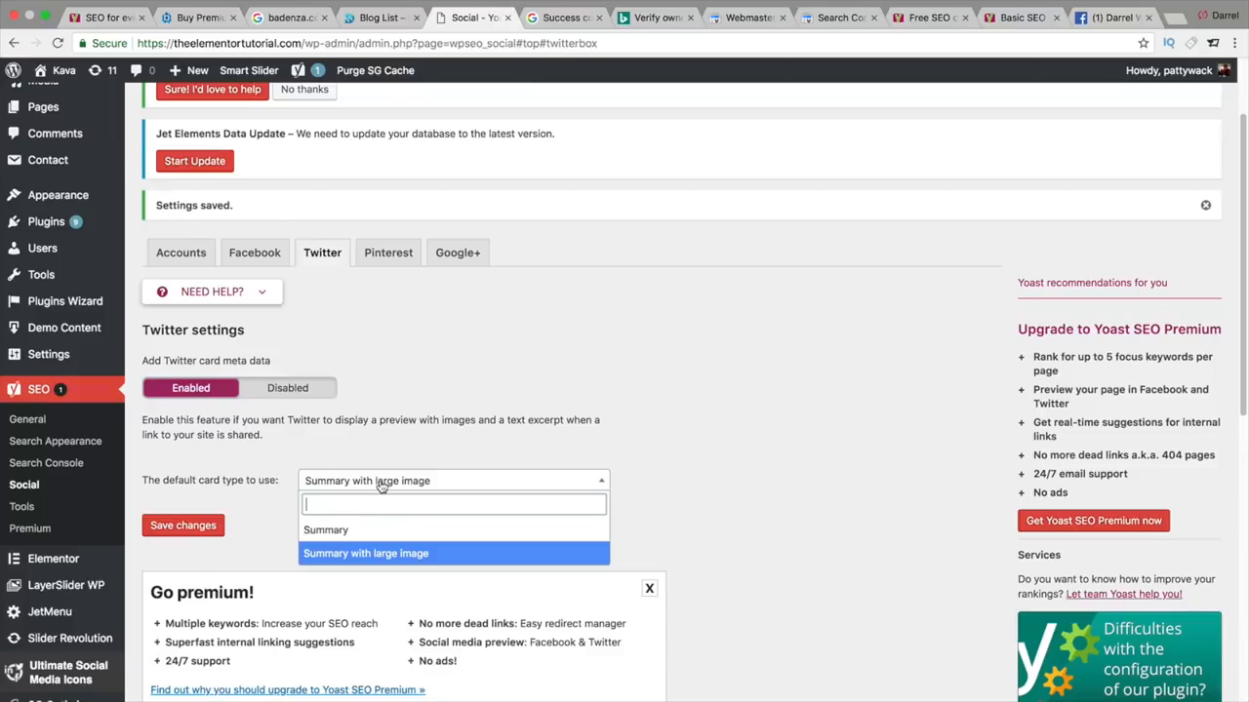
click(386, 554)
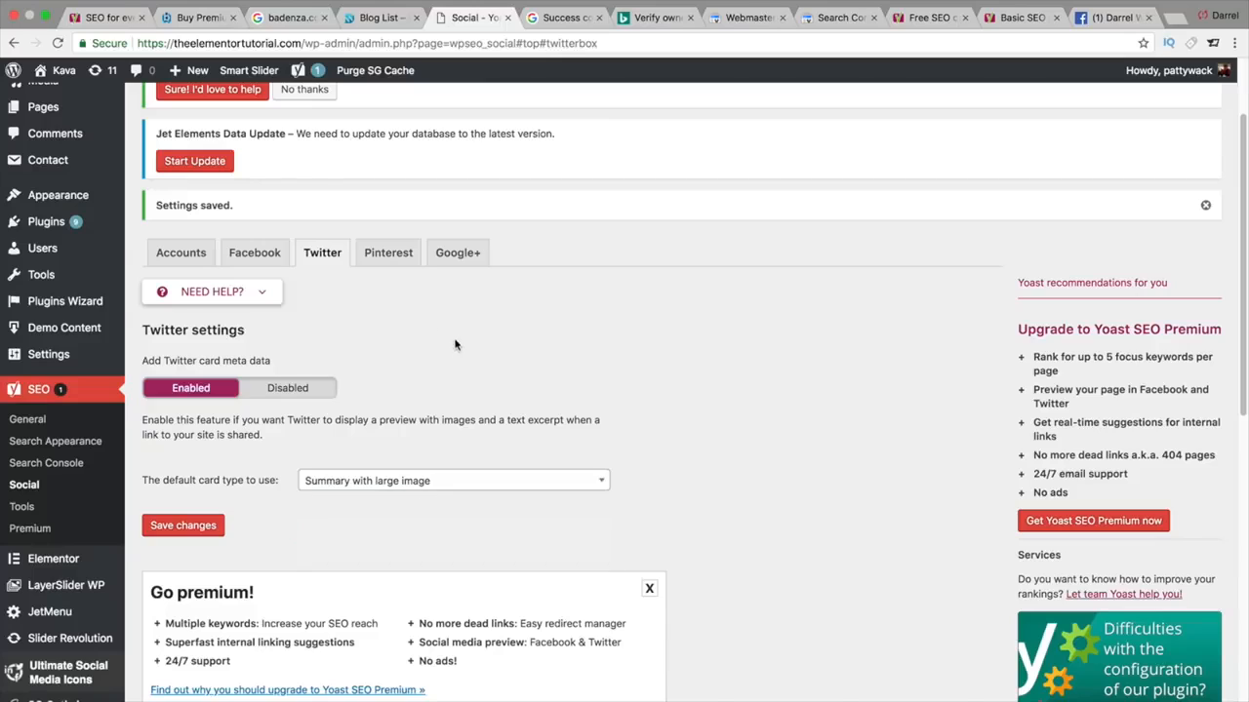
- Review the Pinterest and Google+ social settings, leaving their fields empty, and save the changes
click(385, 253)
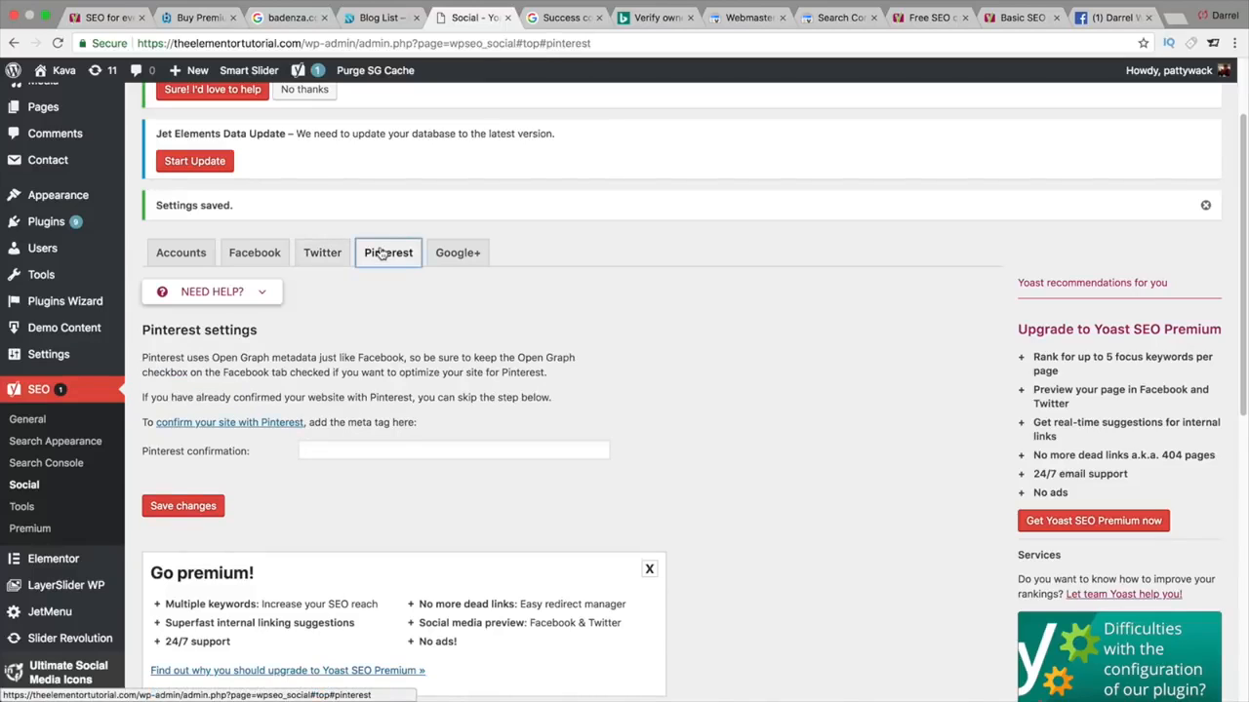
click(342, 451)
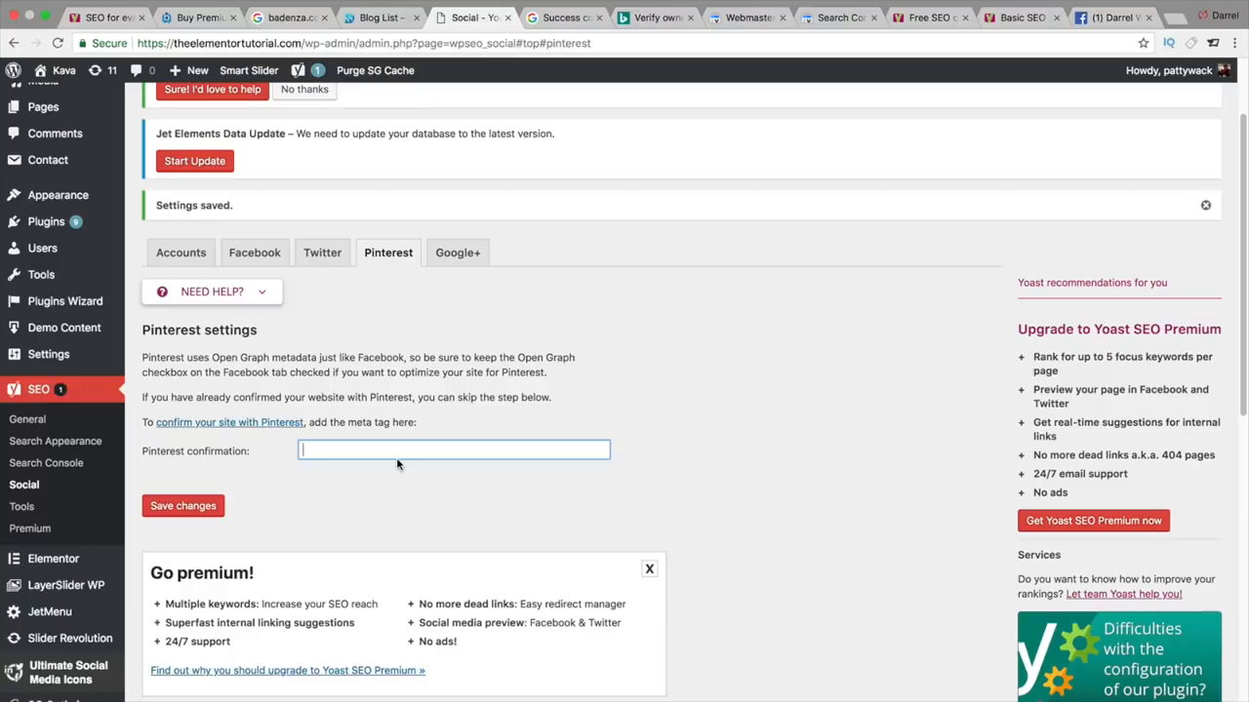
click(452, 260)
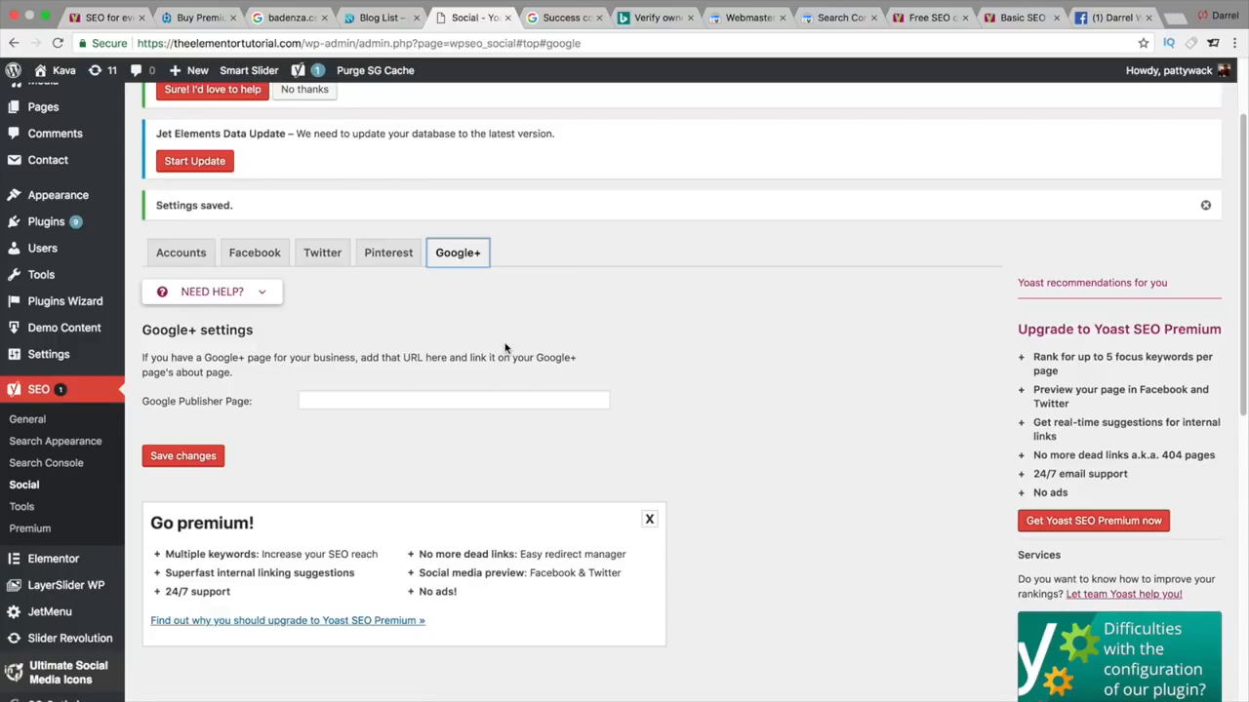
click(210, 456)
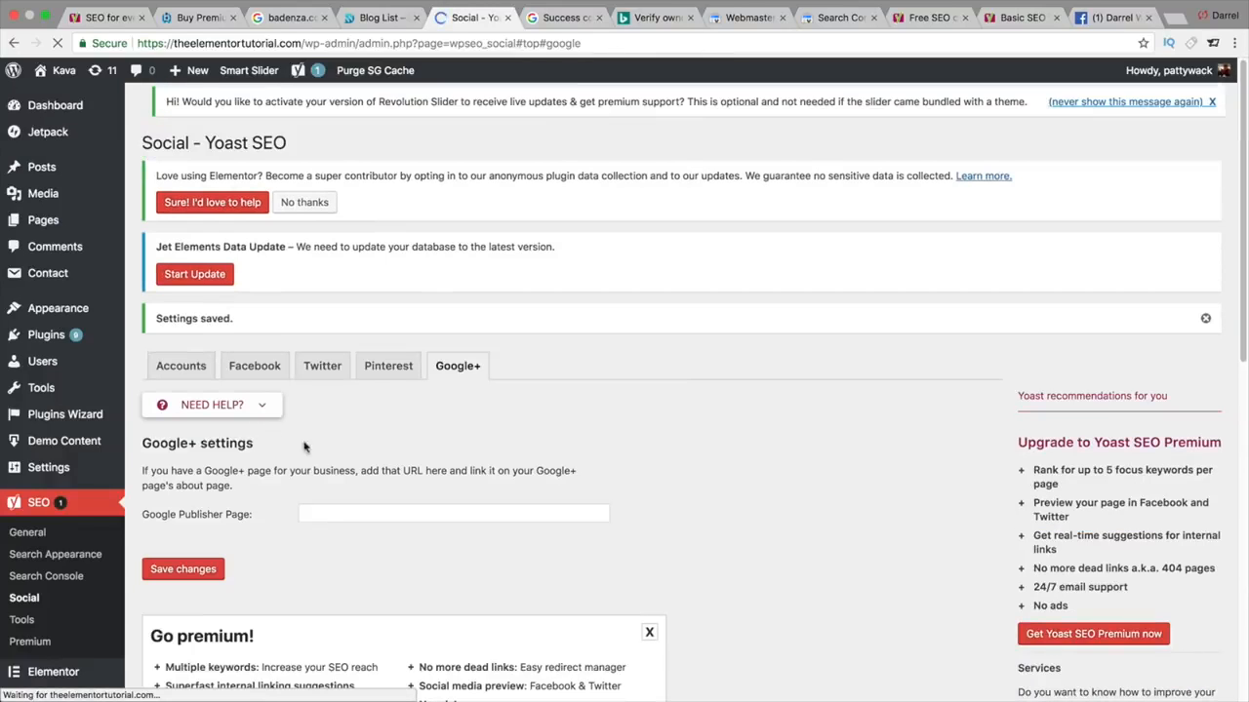
click(423, 513)
click(449, 463)
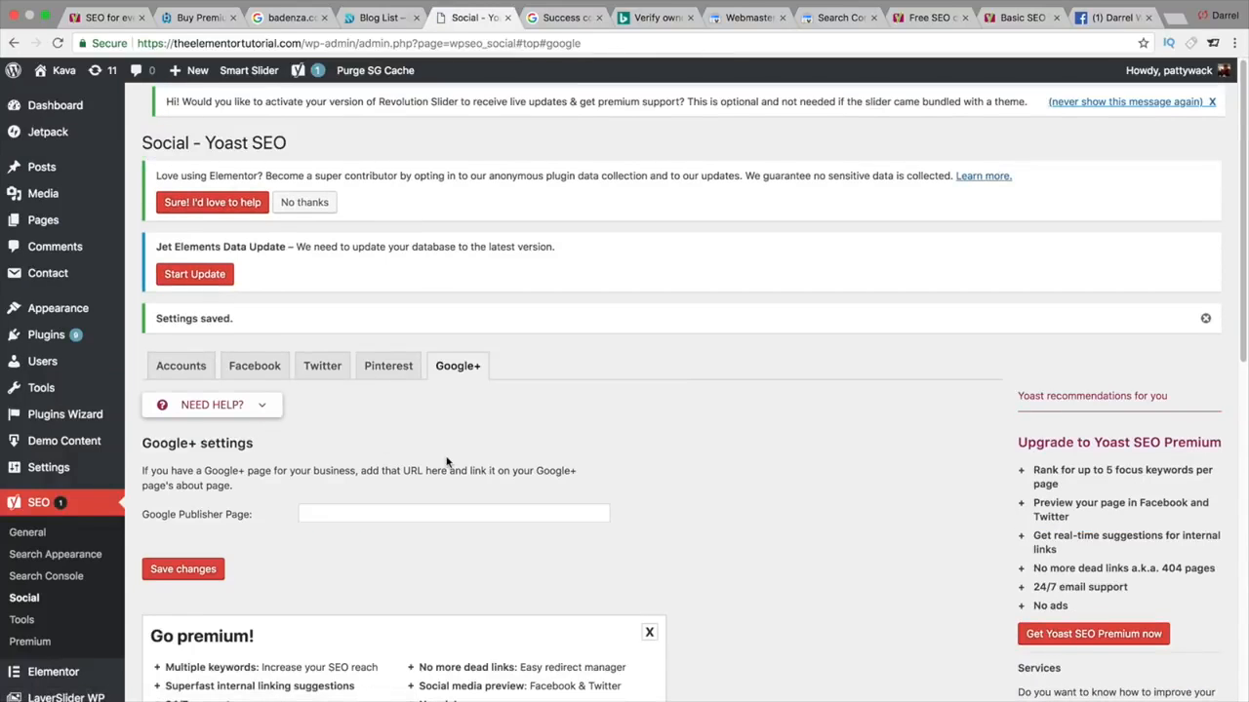
- Open the SEO plugin's Tools page and review its import and export settings and the Import and Export description
scroll(449, 464, down, 1)
click(24, 610)
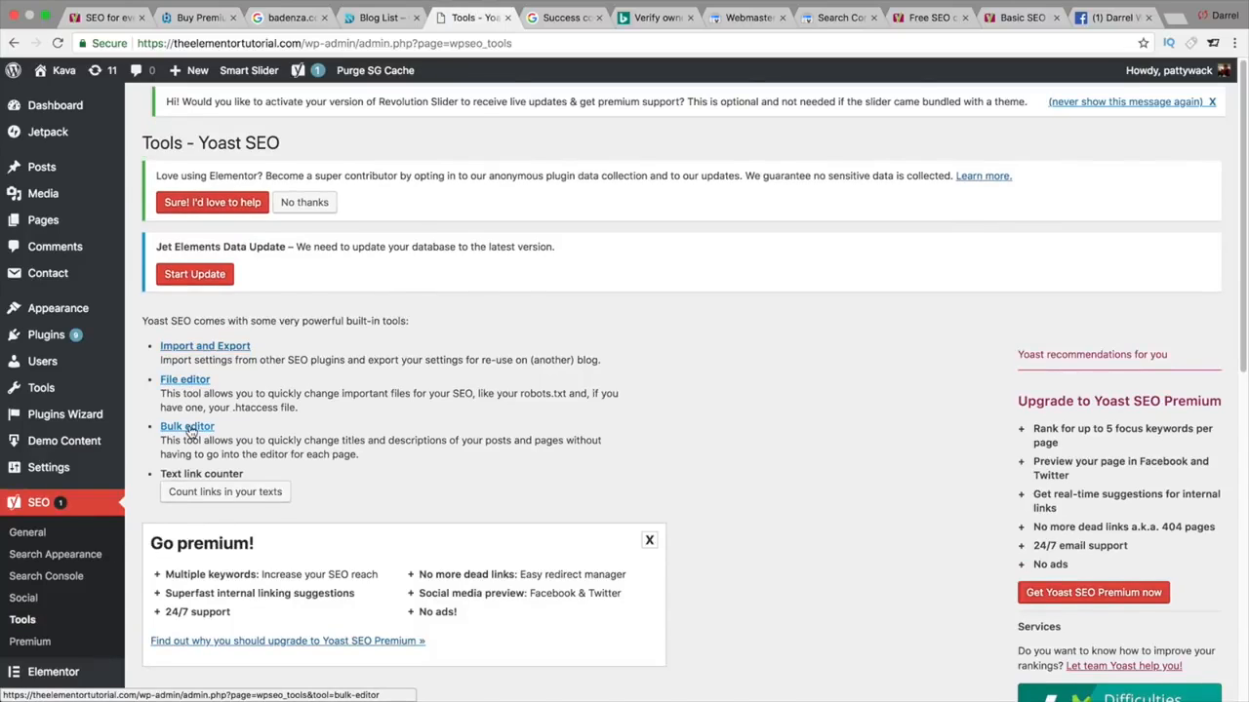
click(205, 348)
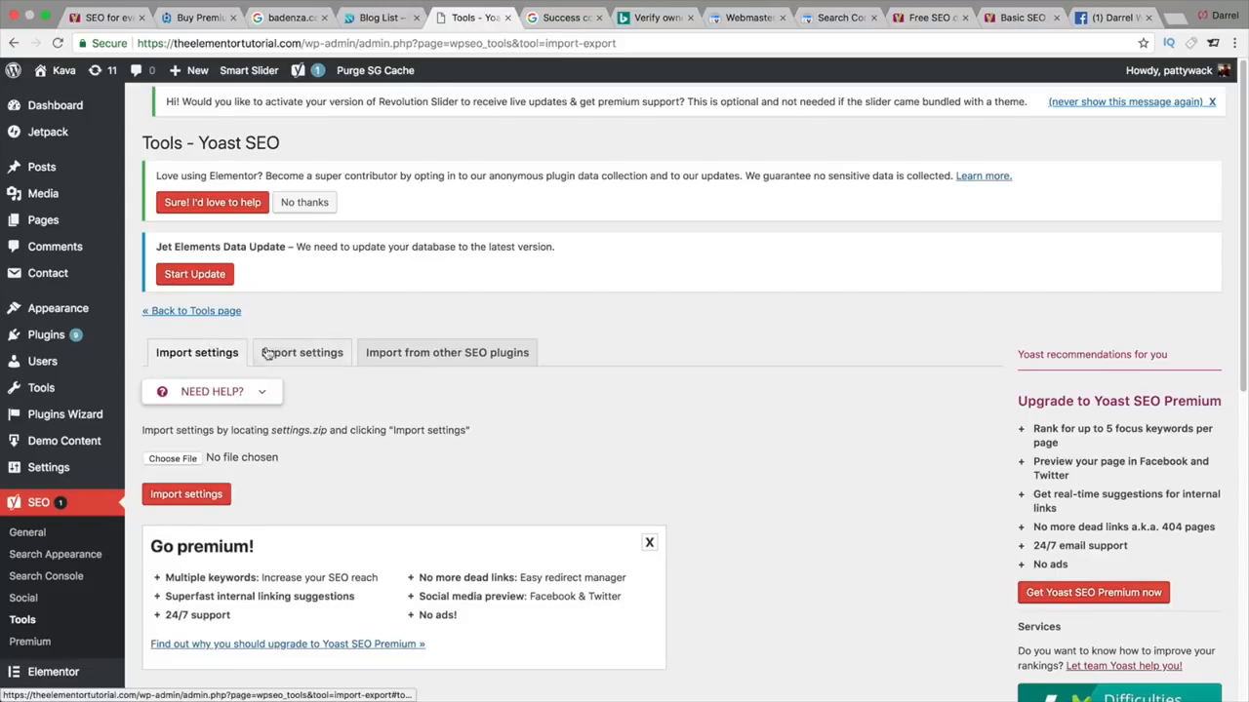
click(278, 353)
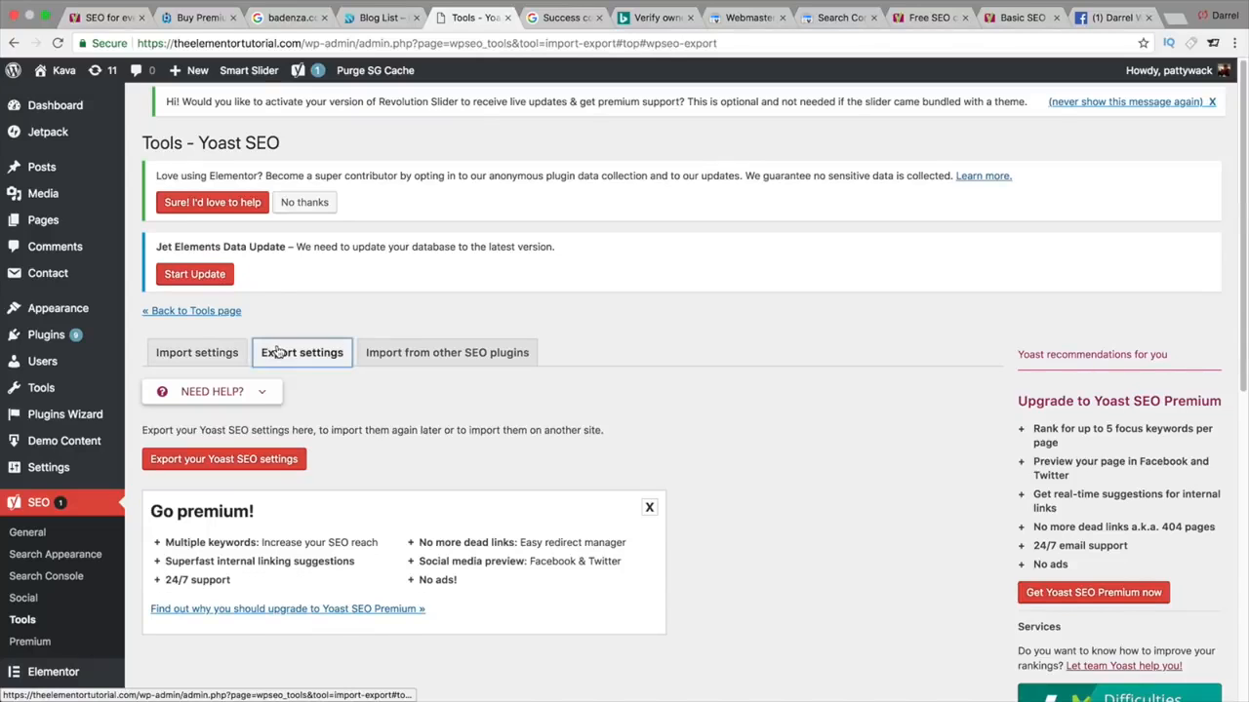
click(386, 353)
click(195, 355)
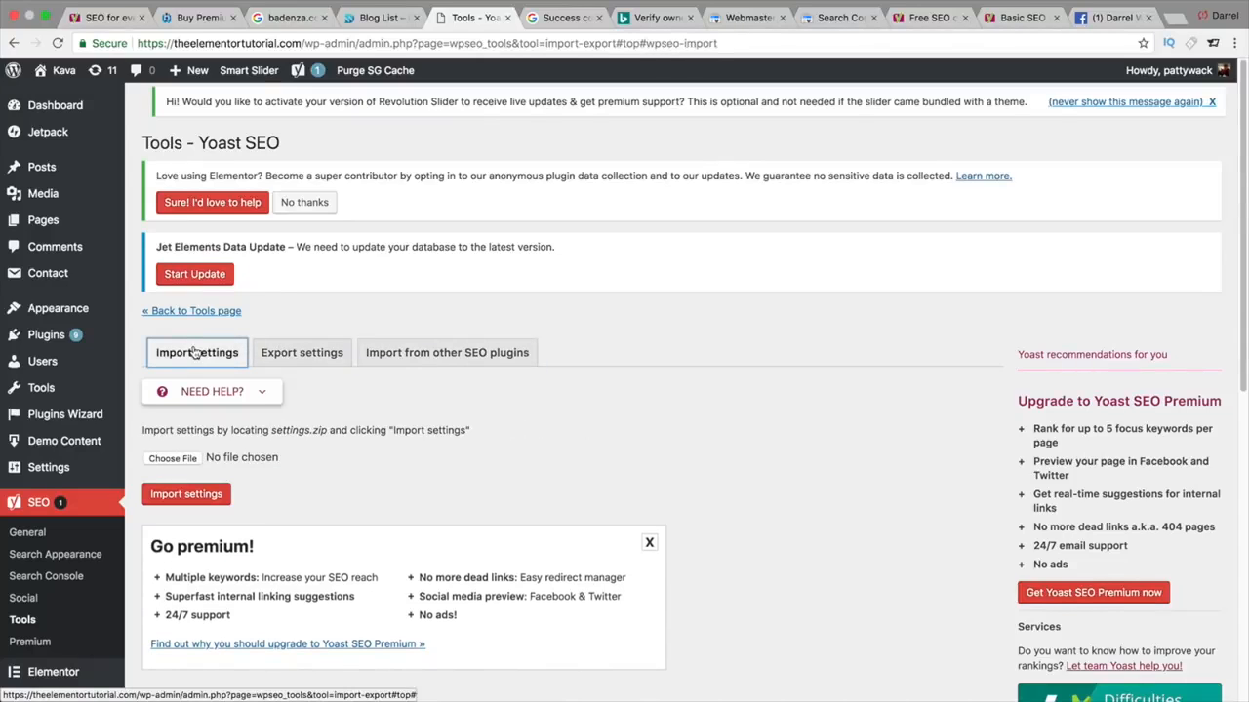
click(29, 621)
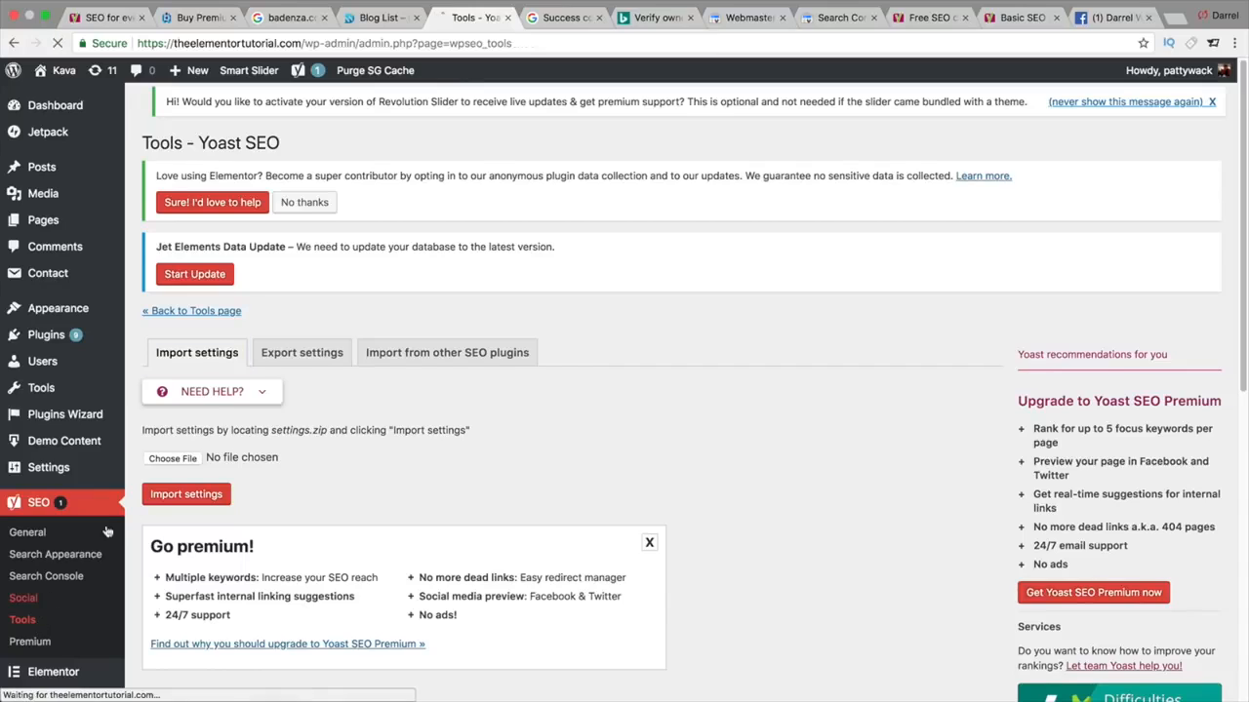
drag(260, 360, 408, 362)
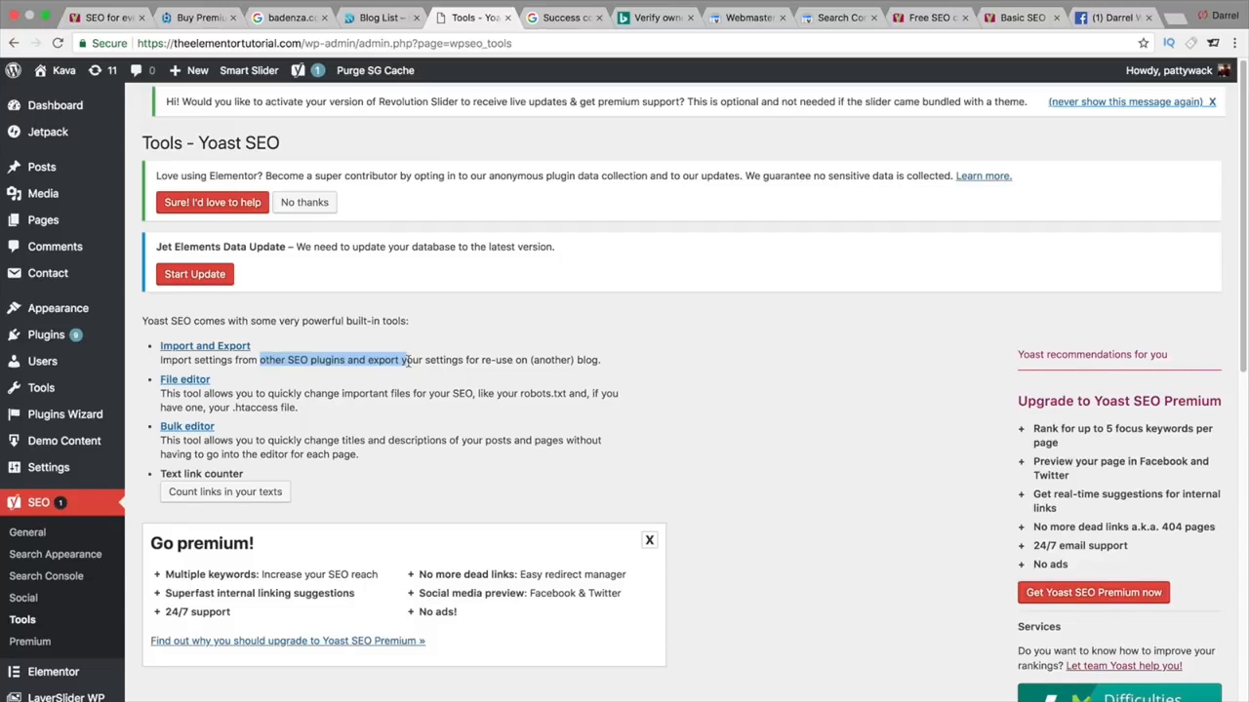
- Open the SEO plugin's File editor, create a robots.txt file and return to the editor page
click(190, 382)
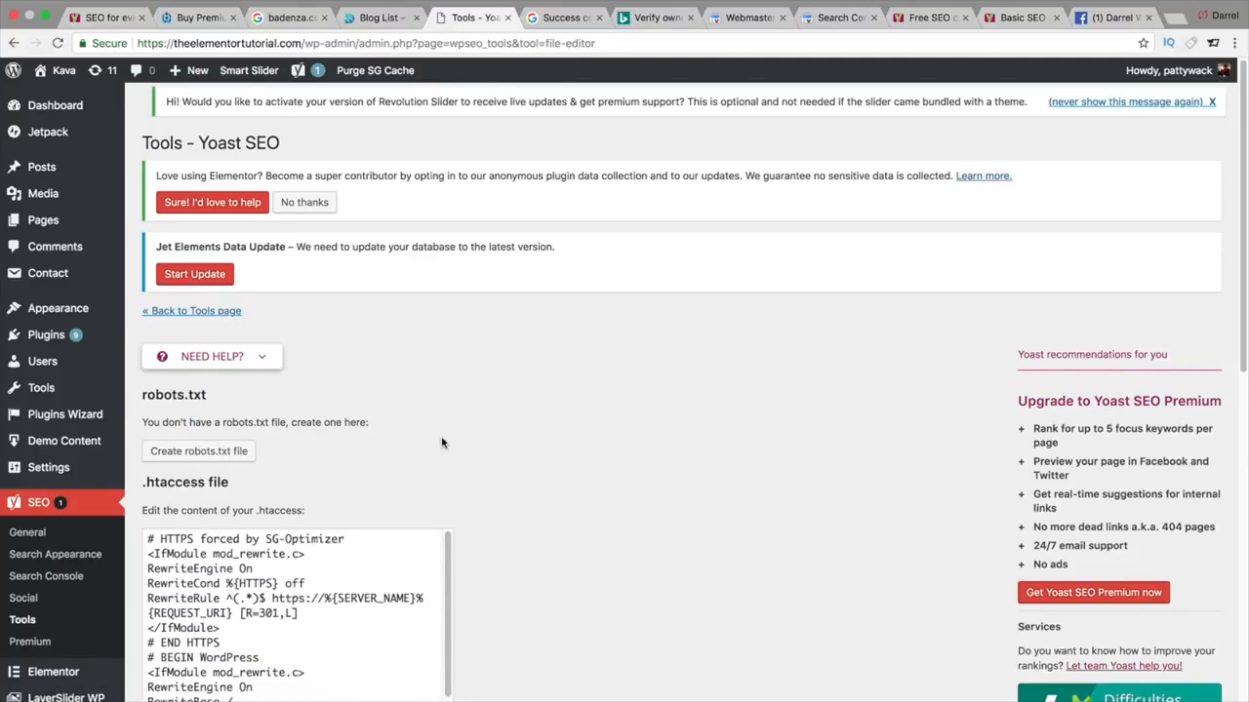
scroll(441, 441, down, 1)
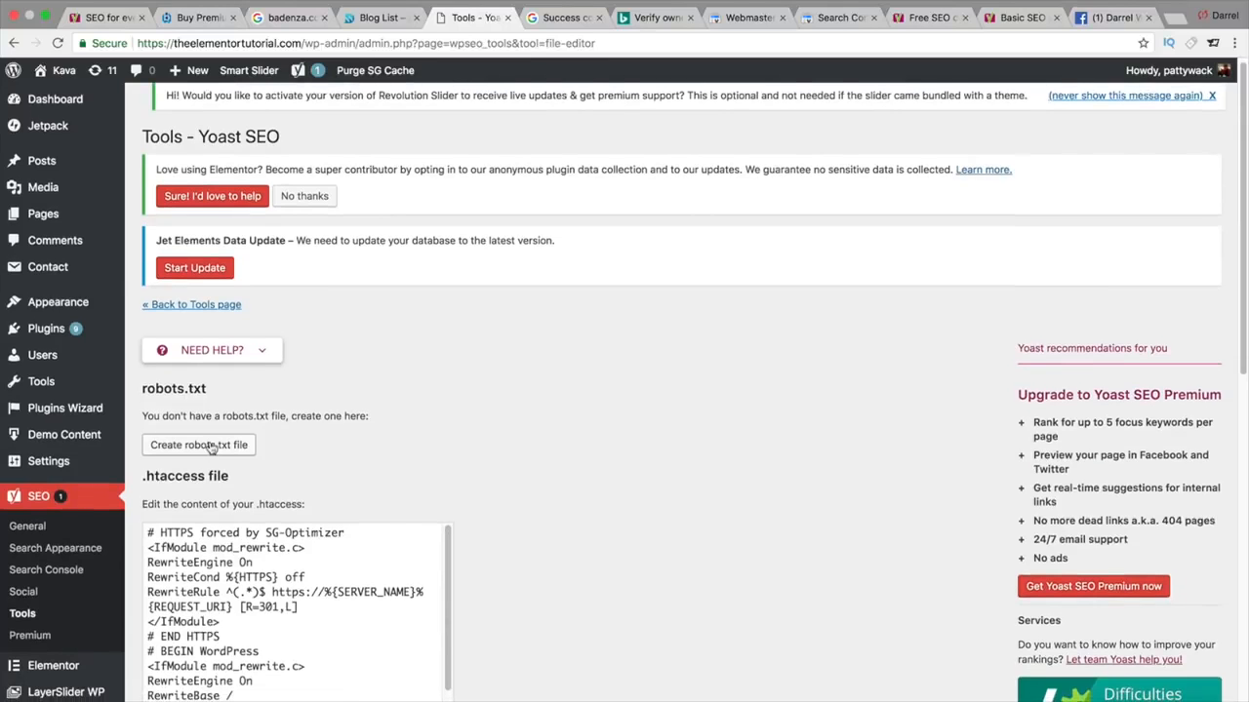
click(205, 449)
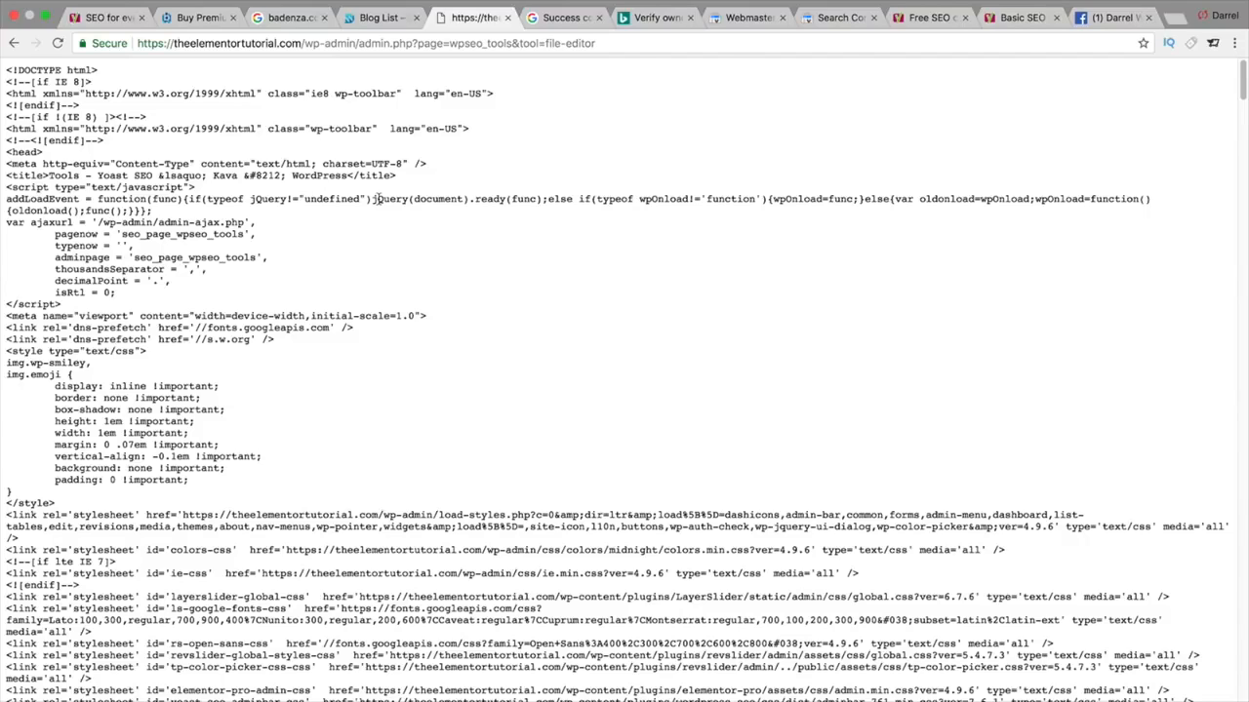
click(16, 45)
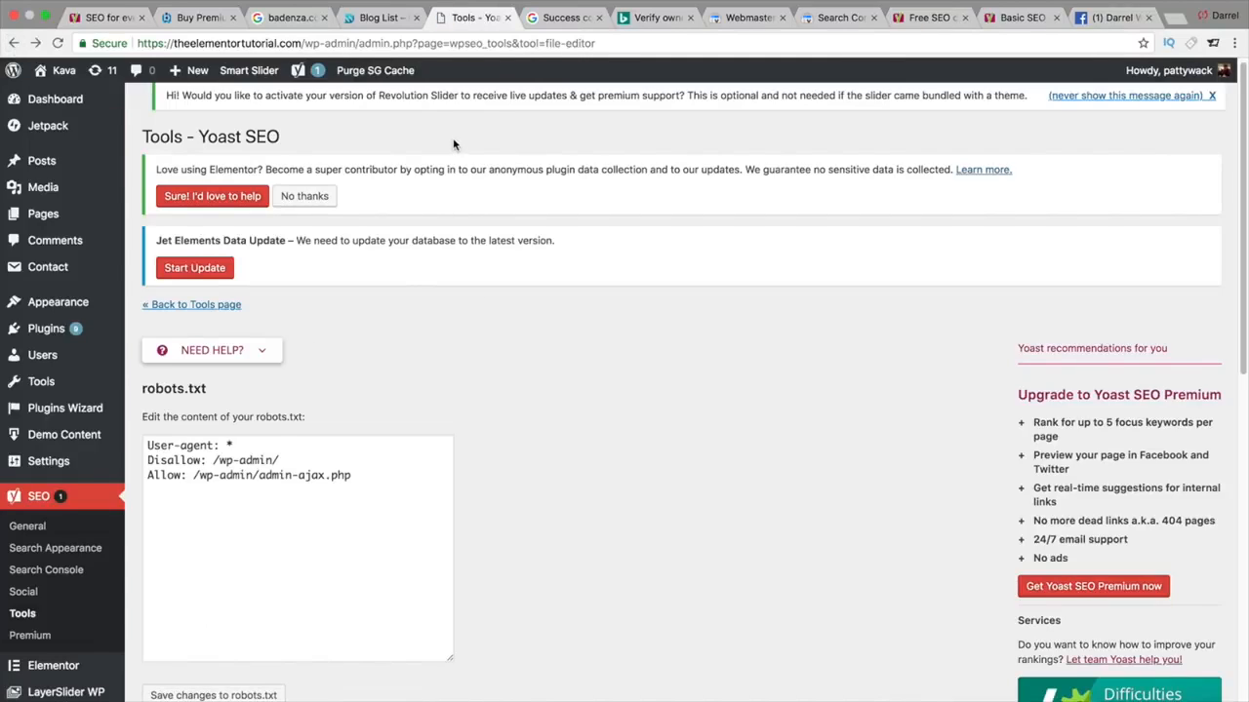
- Review the robots.txt and .htaccess contents in the file editor and save the changes to robots.txt
scroll(544, 412, down, 3)
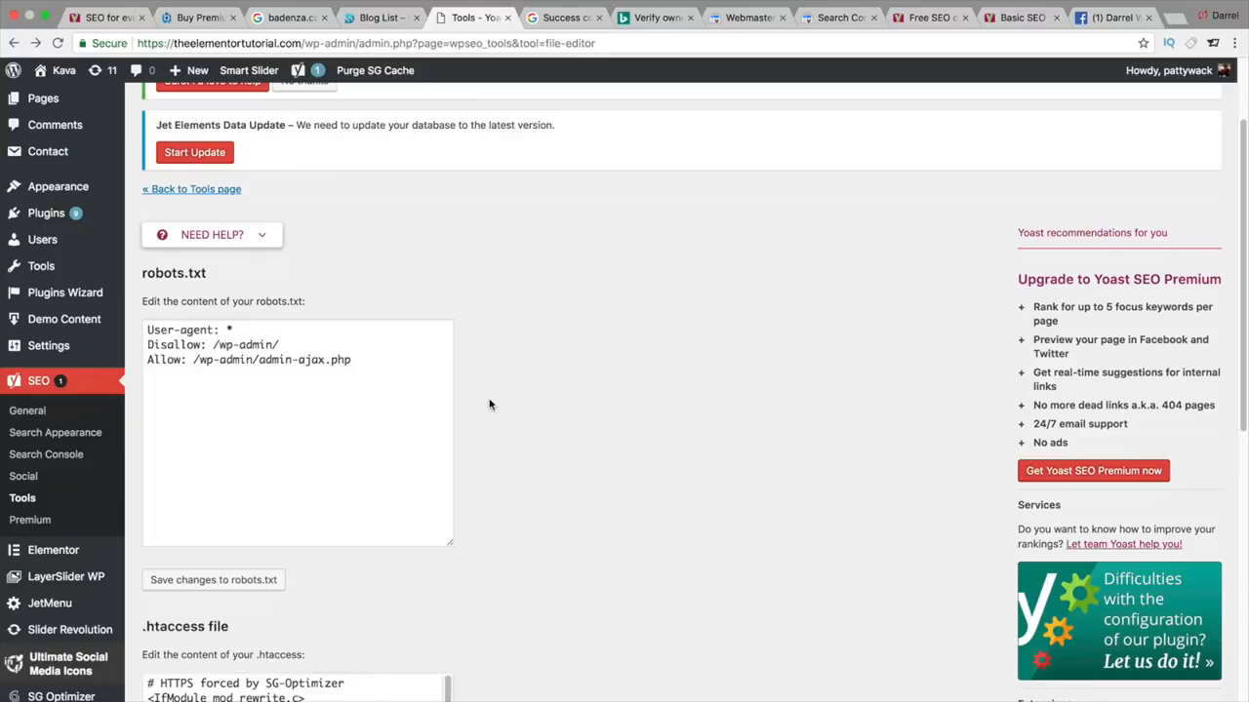
scroll(490, 404, down, 10)
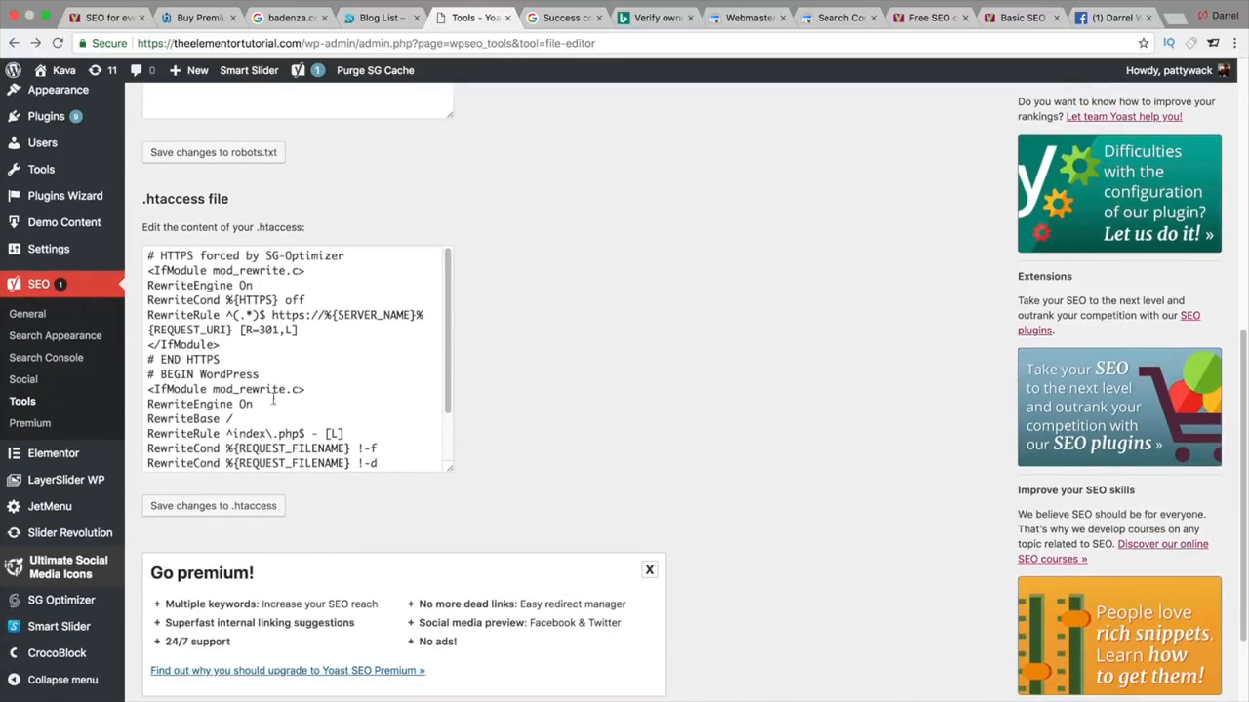
scroll(596, 387, down, 2)
scroll(596, 387, up, 10)
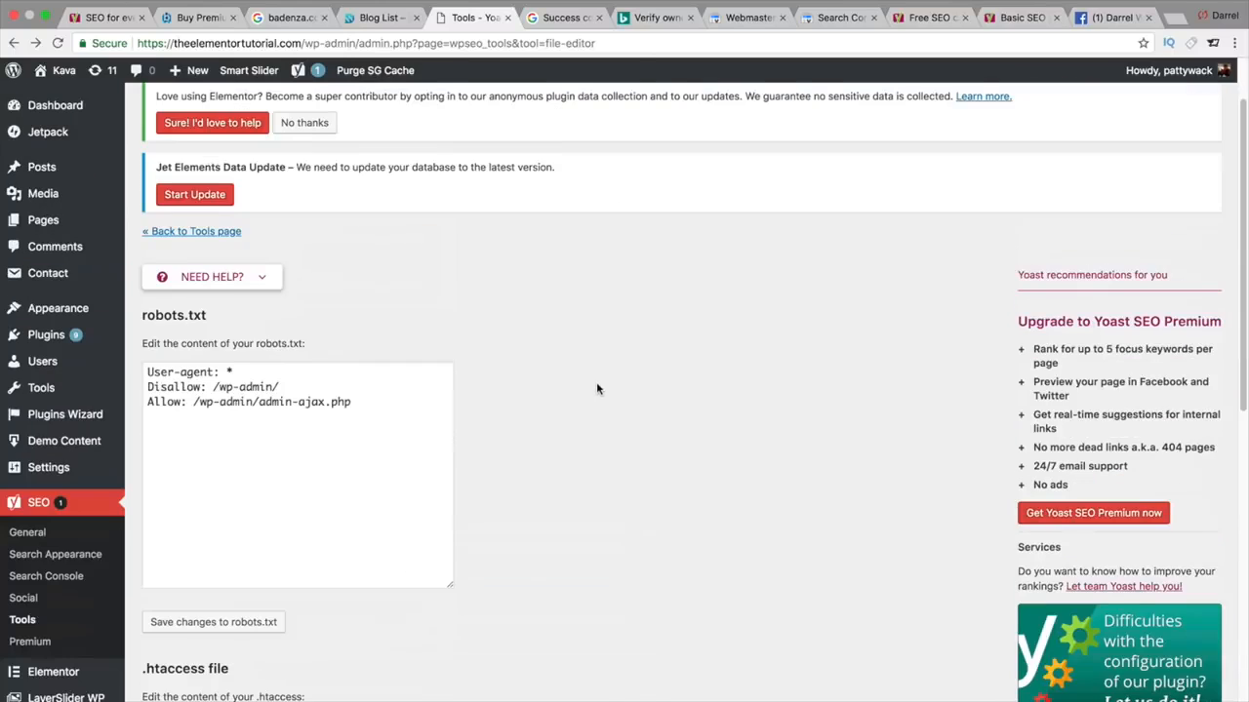
scroll(767, 546, down, 1)
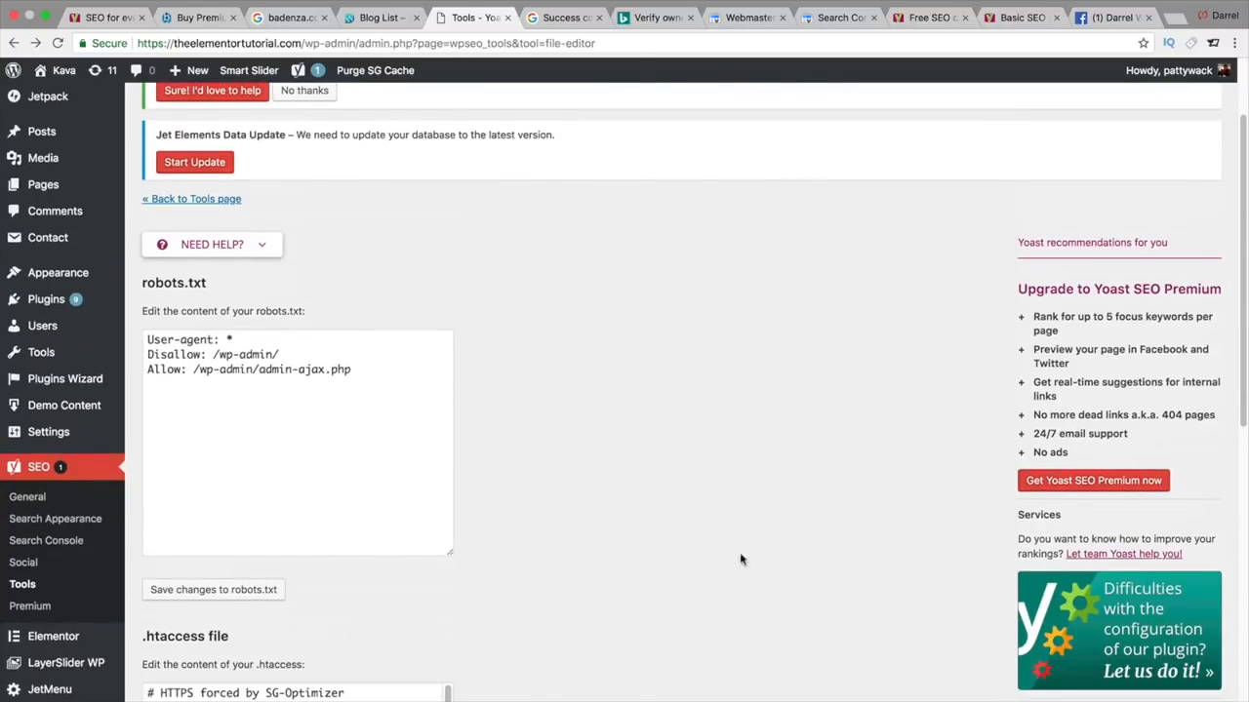
click(248, 590)
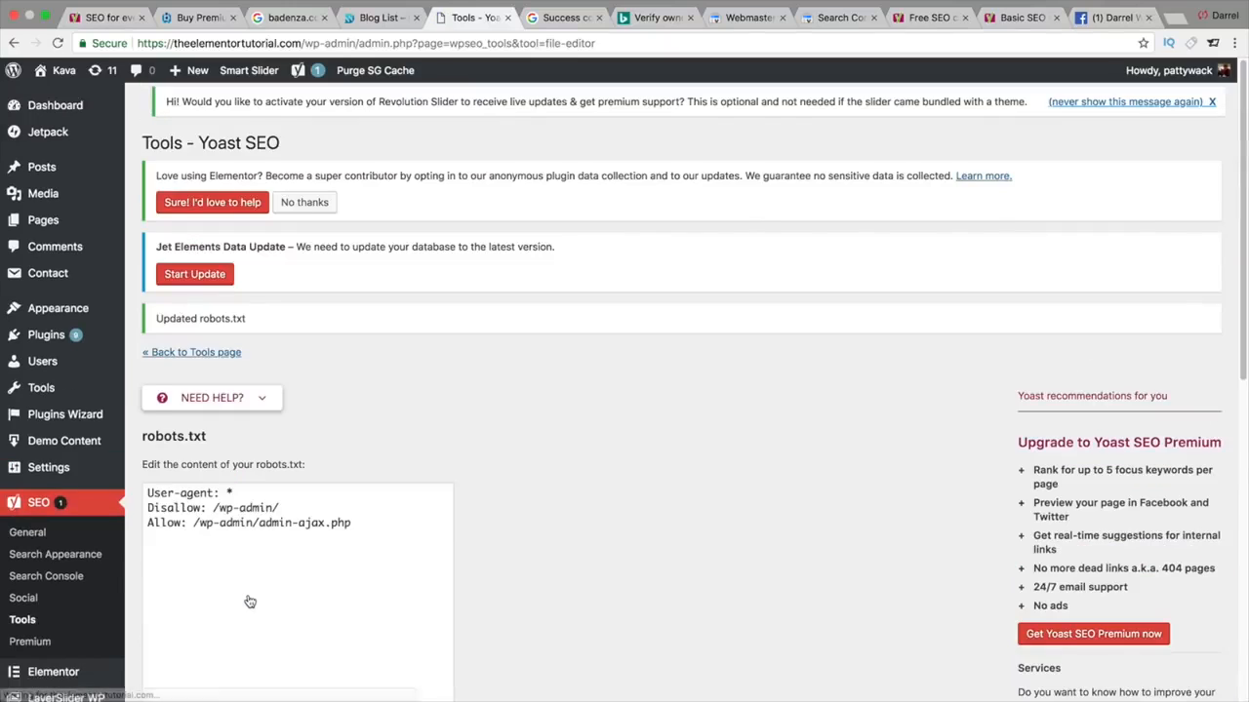
scroll(250, 601, down, 1)
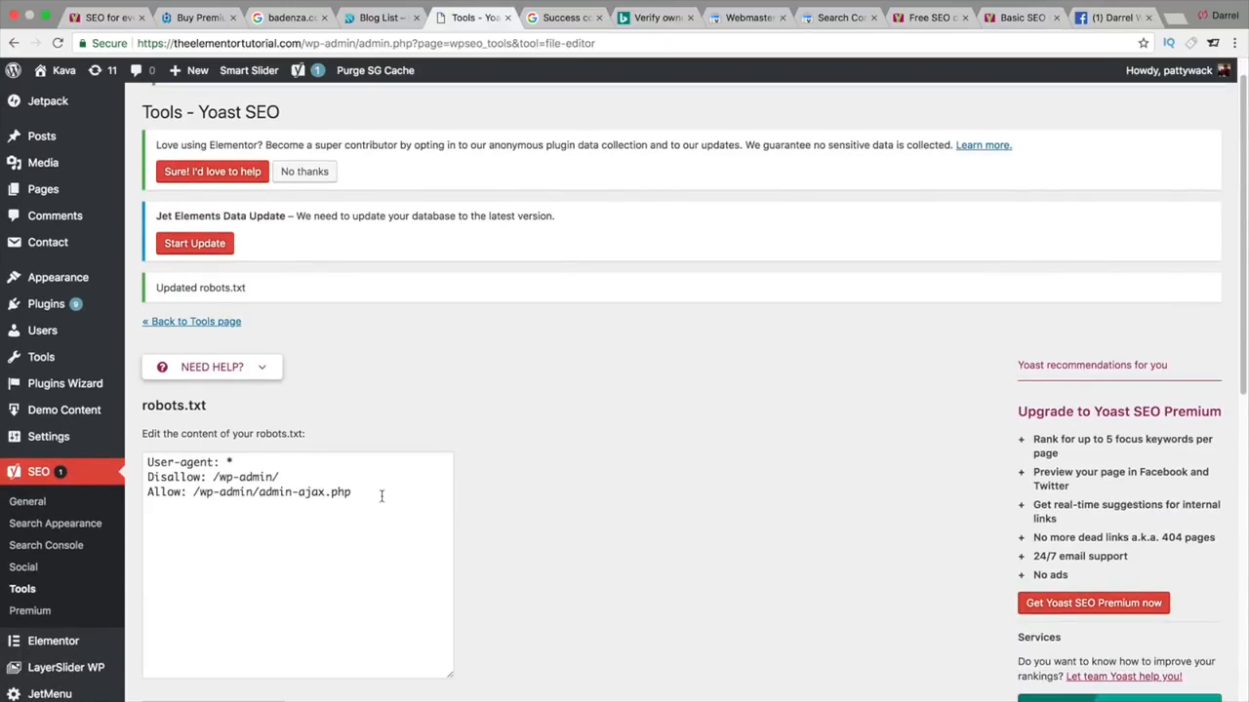
scroll(381, 496, down, 1)
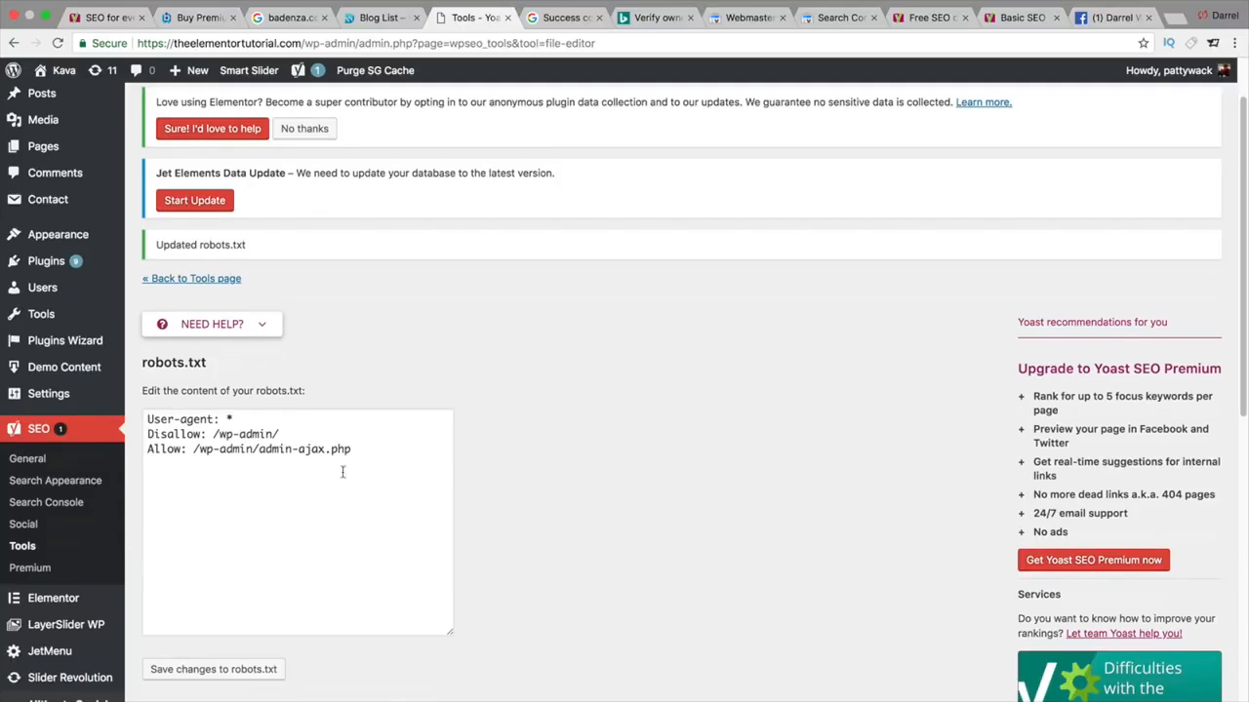
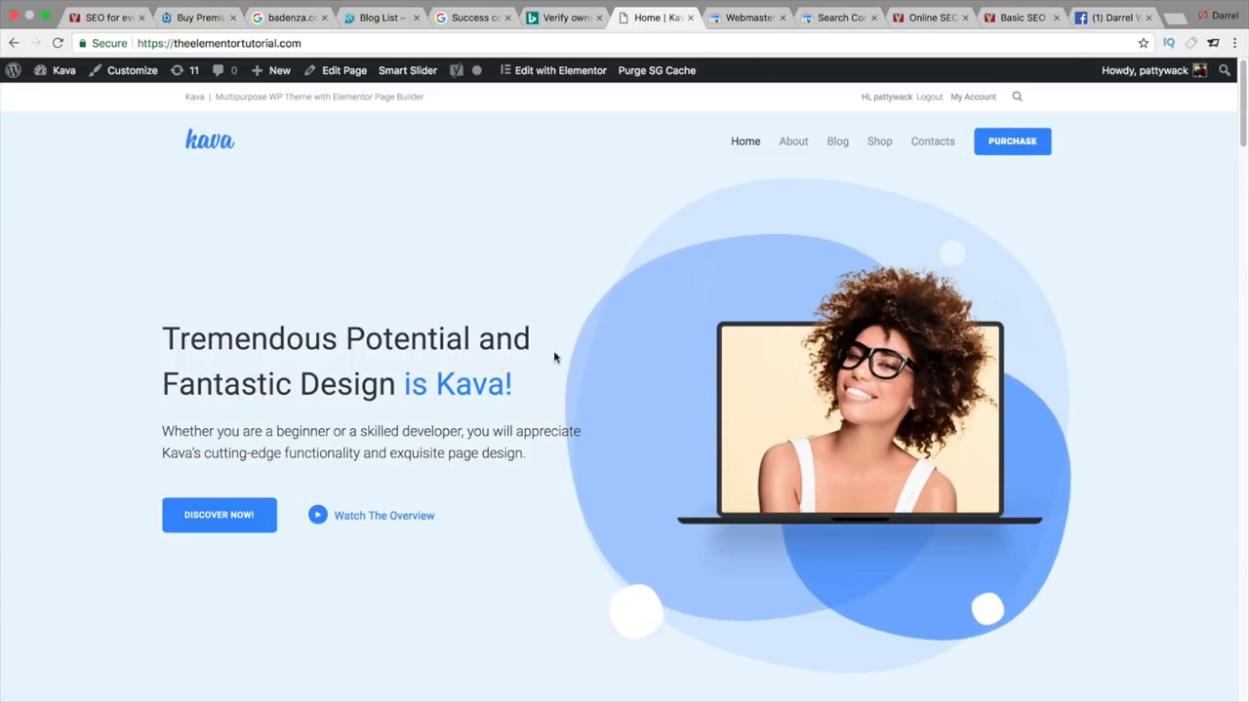
- Load theelementortutorial.com/sitemap.xml in the browser and copy the web address of the sitemap index it opens
click(336, 48)
key(Right)
text(/)
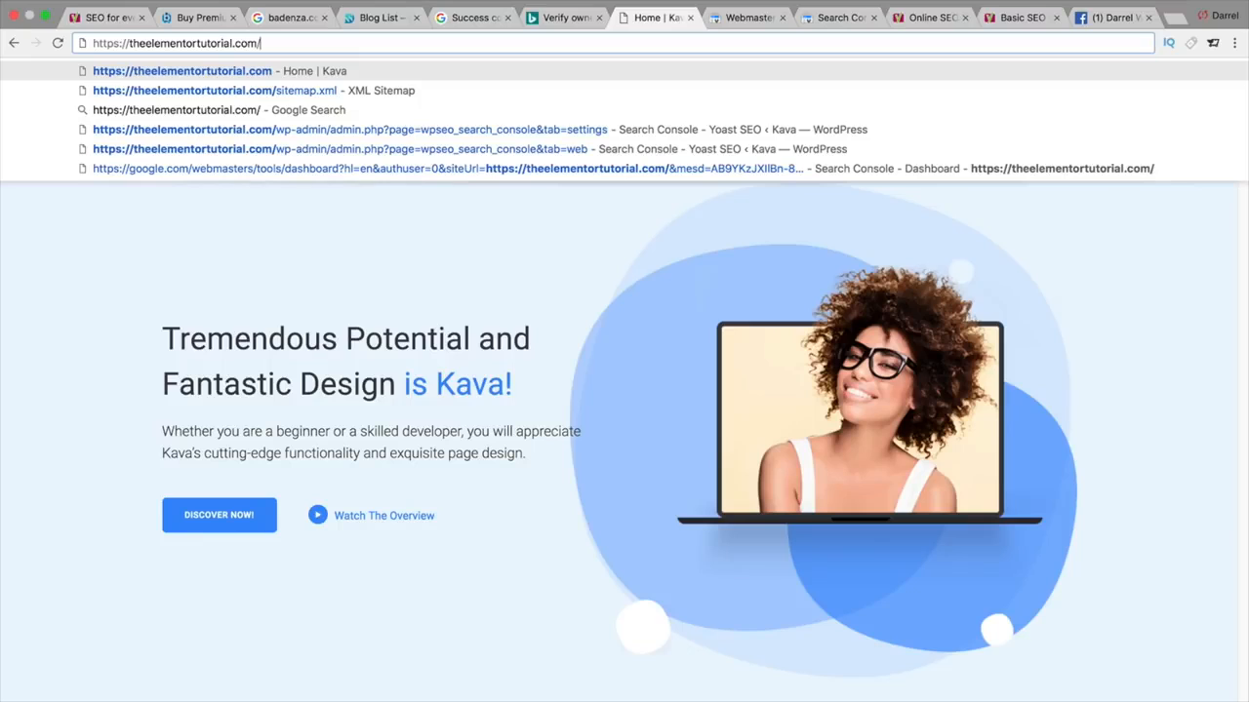
key(Down)
key(Return)
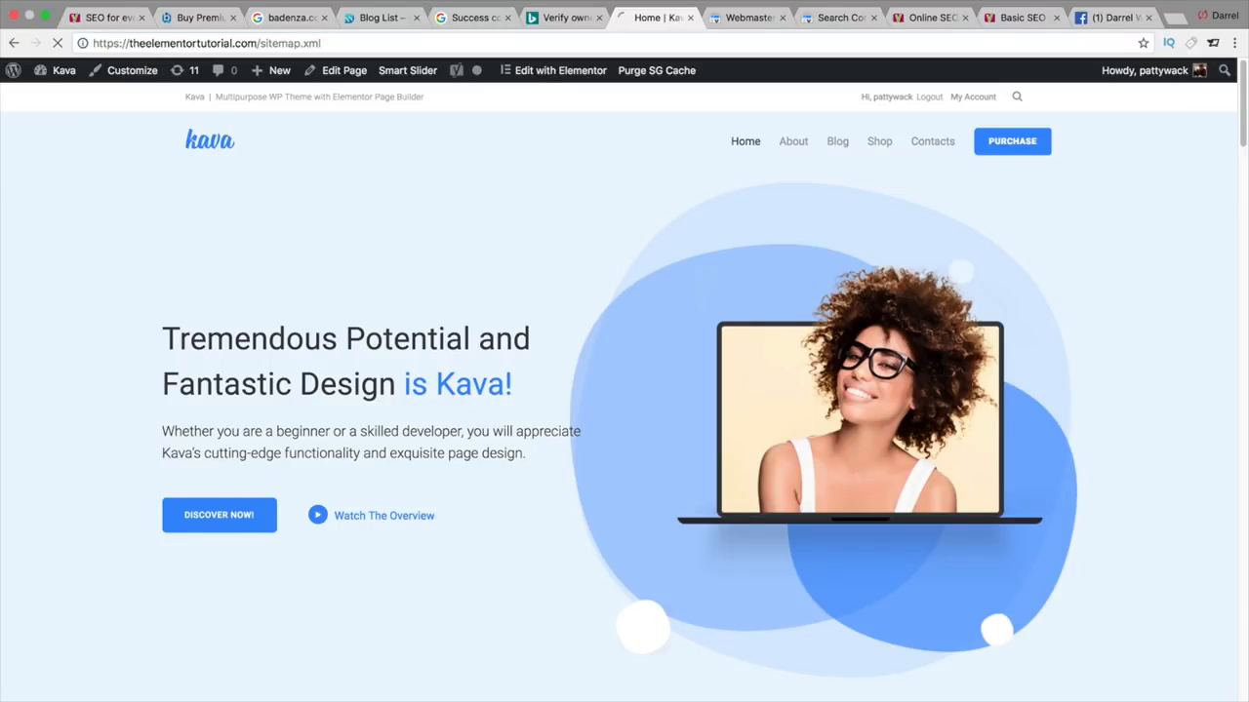
click(306, 43)
right_click(307, 43)
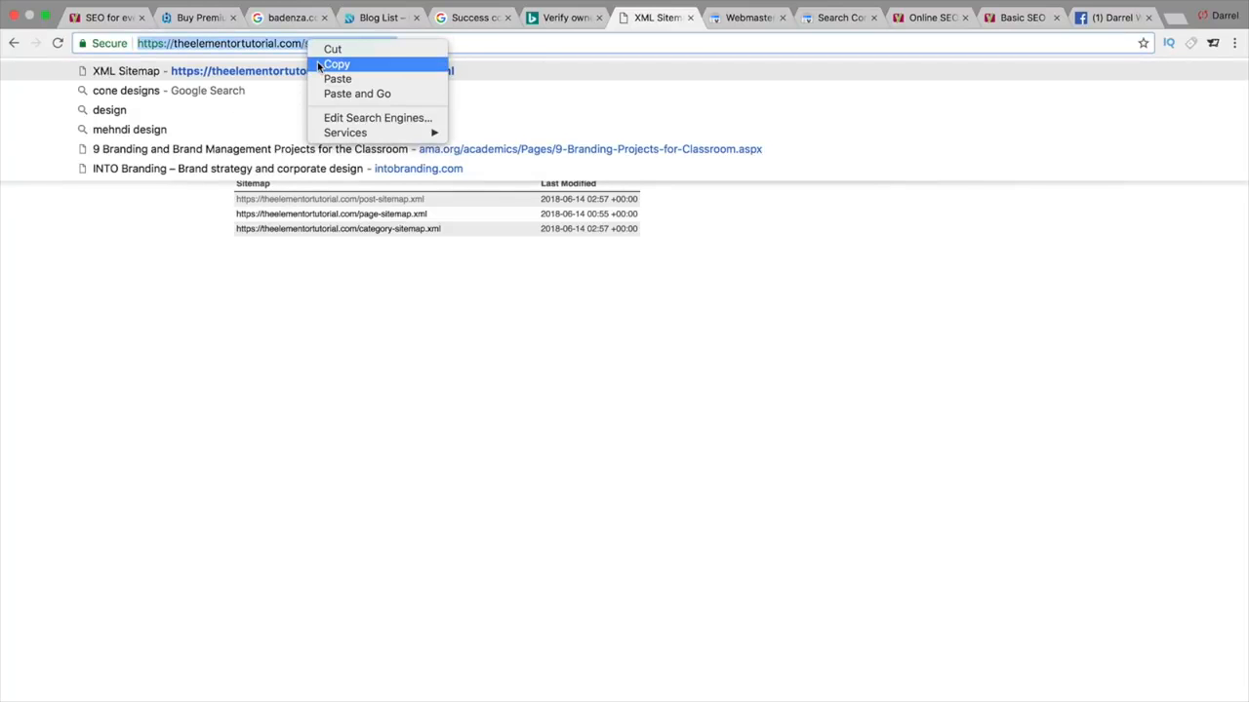
click(336, 65)
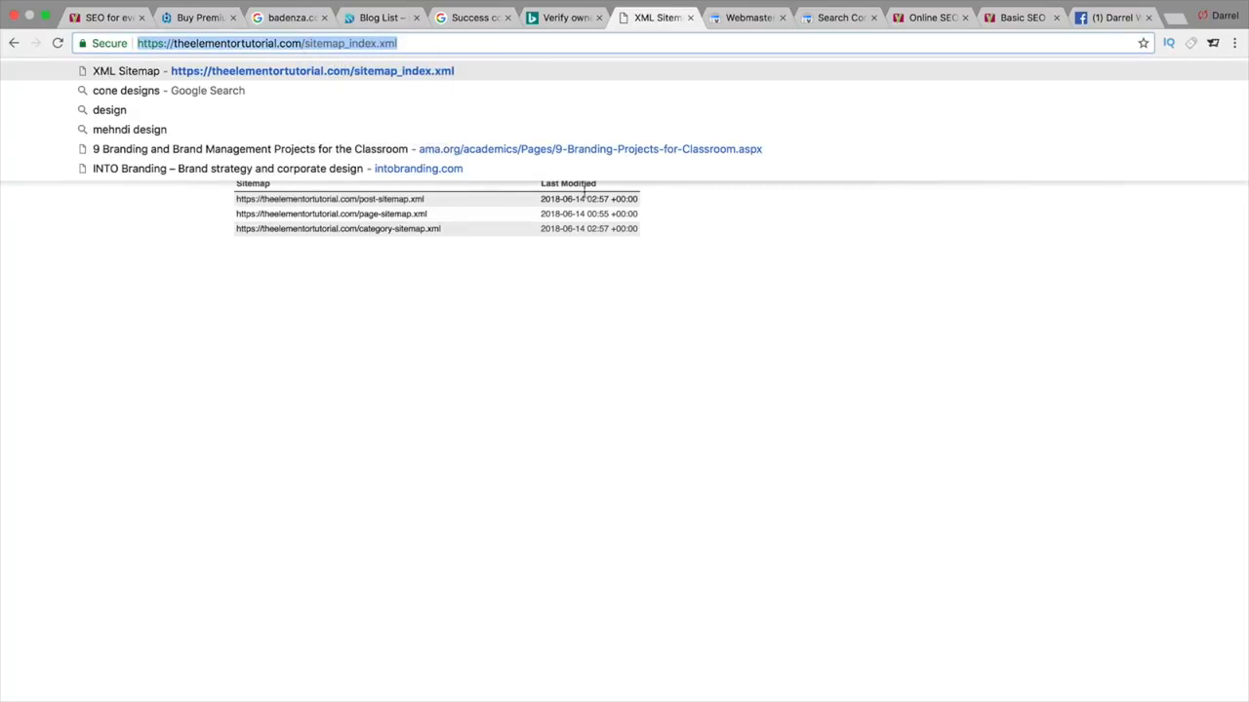
- Switch to Google Search Console and open the Sitemaps page in the site's Crawl section
click(756, 19)
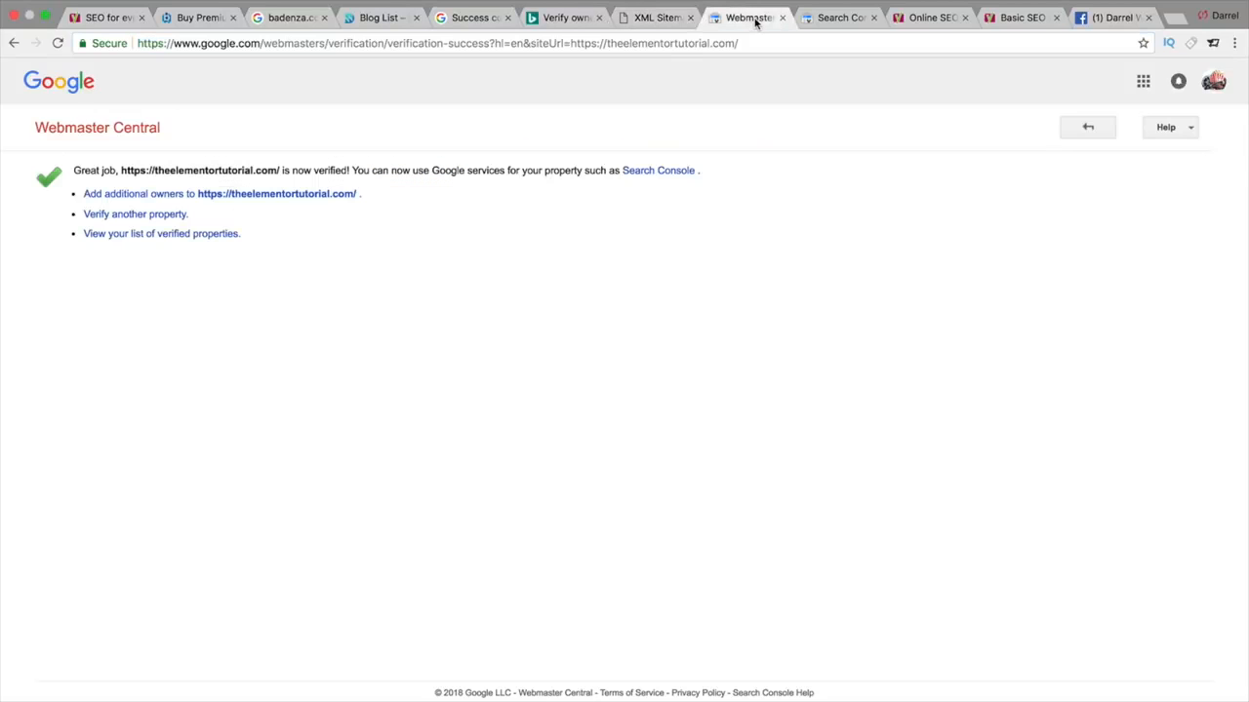
click(830, 20)
click(86, 198)
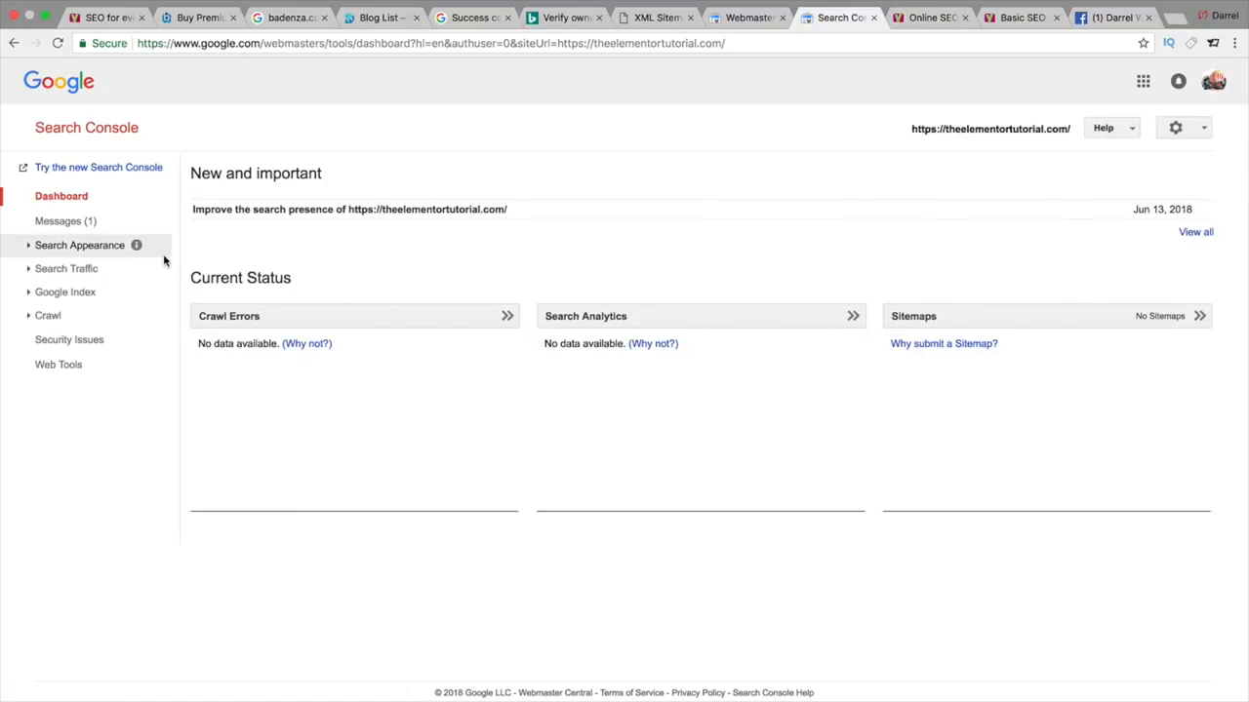
click(54, 317)
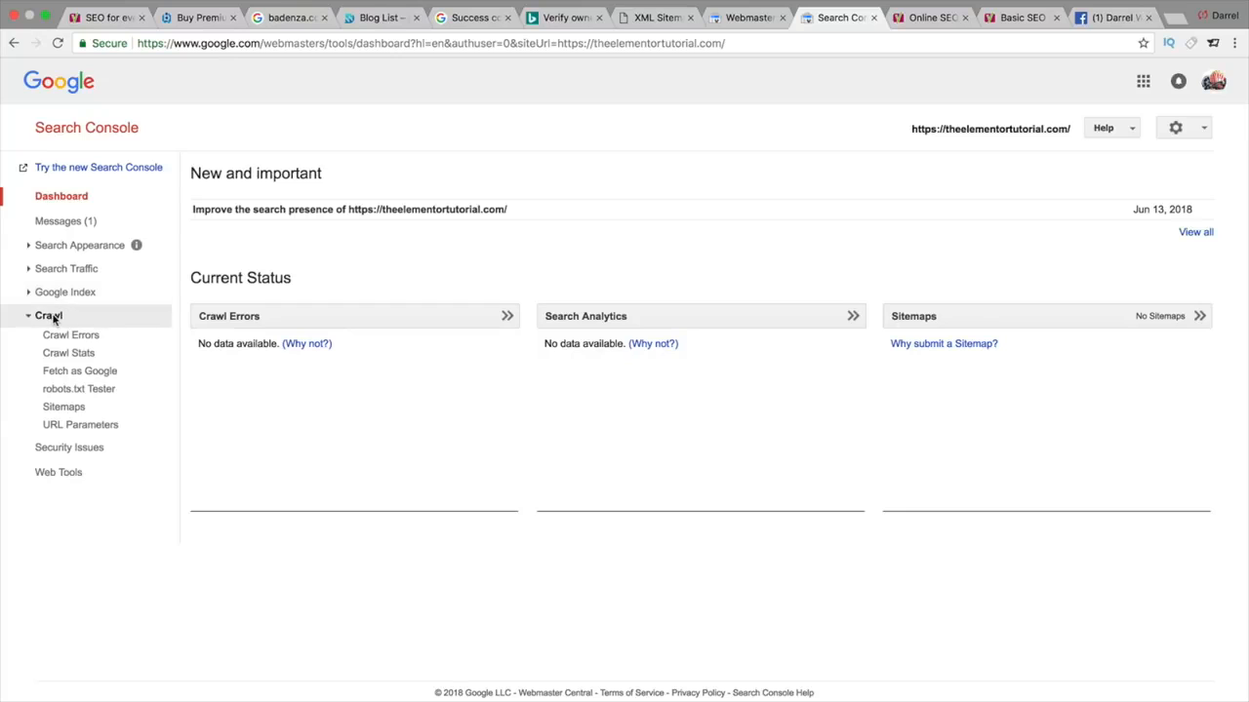
click(79, 409)
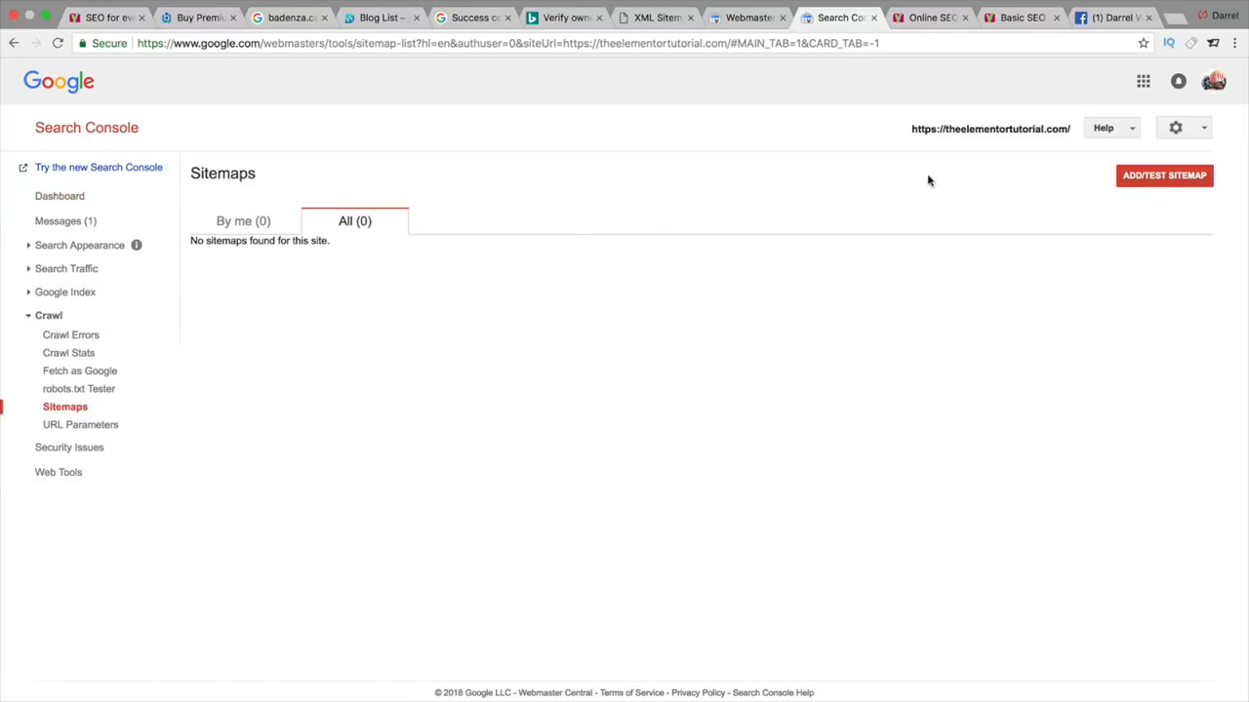
- Open the form for adding a sitemap and fill its path with the copied sitemap index address
click(1128, 176)
click(1098, 228)
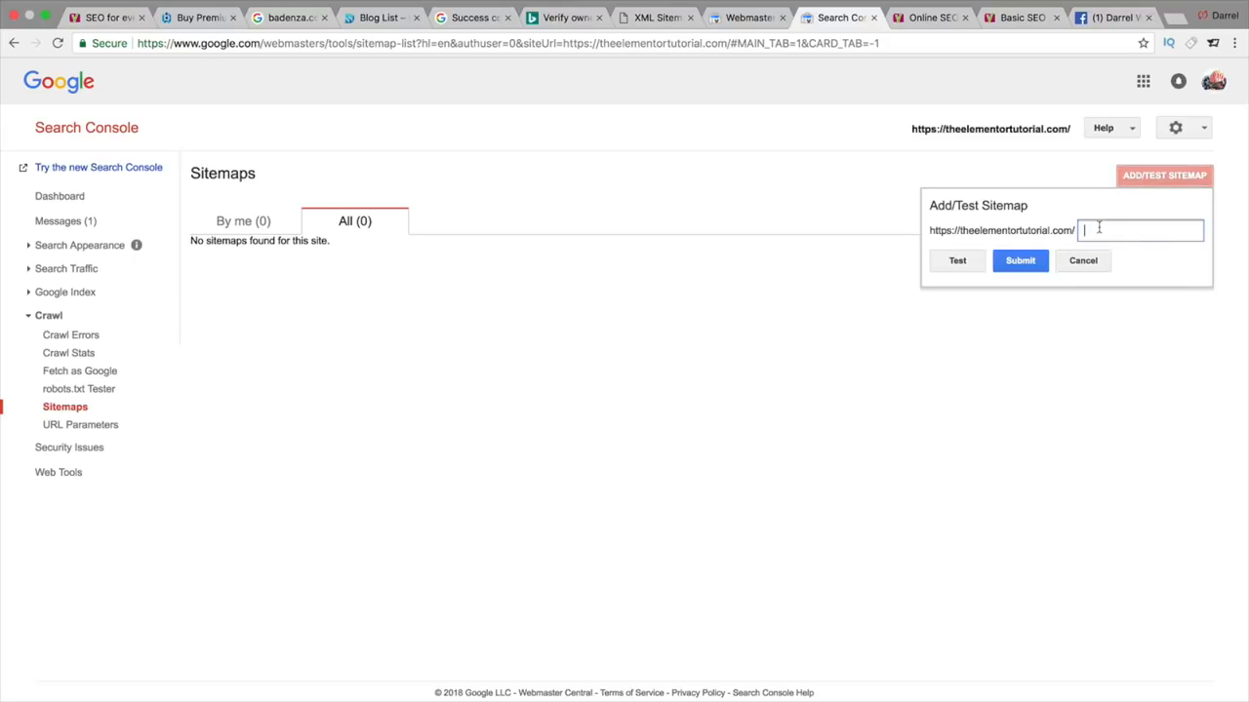
text(sitemap.xml)
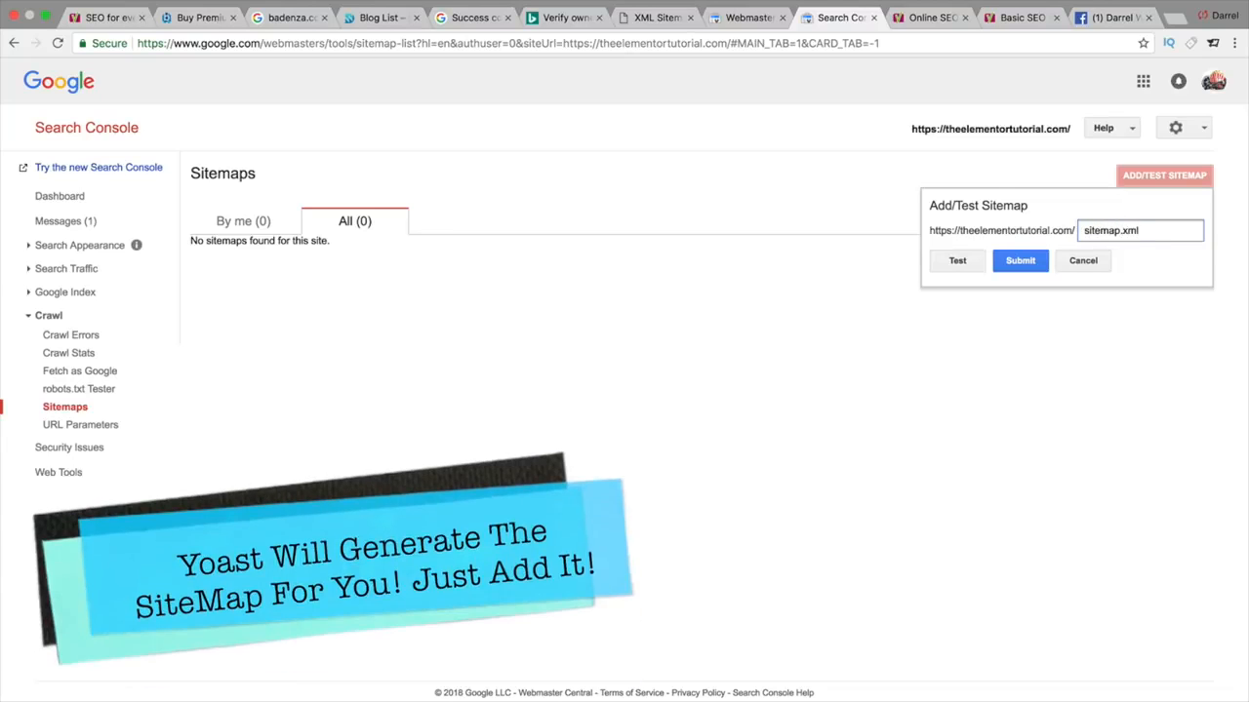
drag(1140, 230, 1083, 230)
right_click(1122, 234)
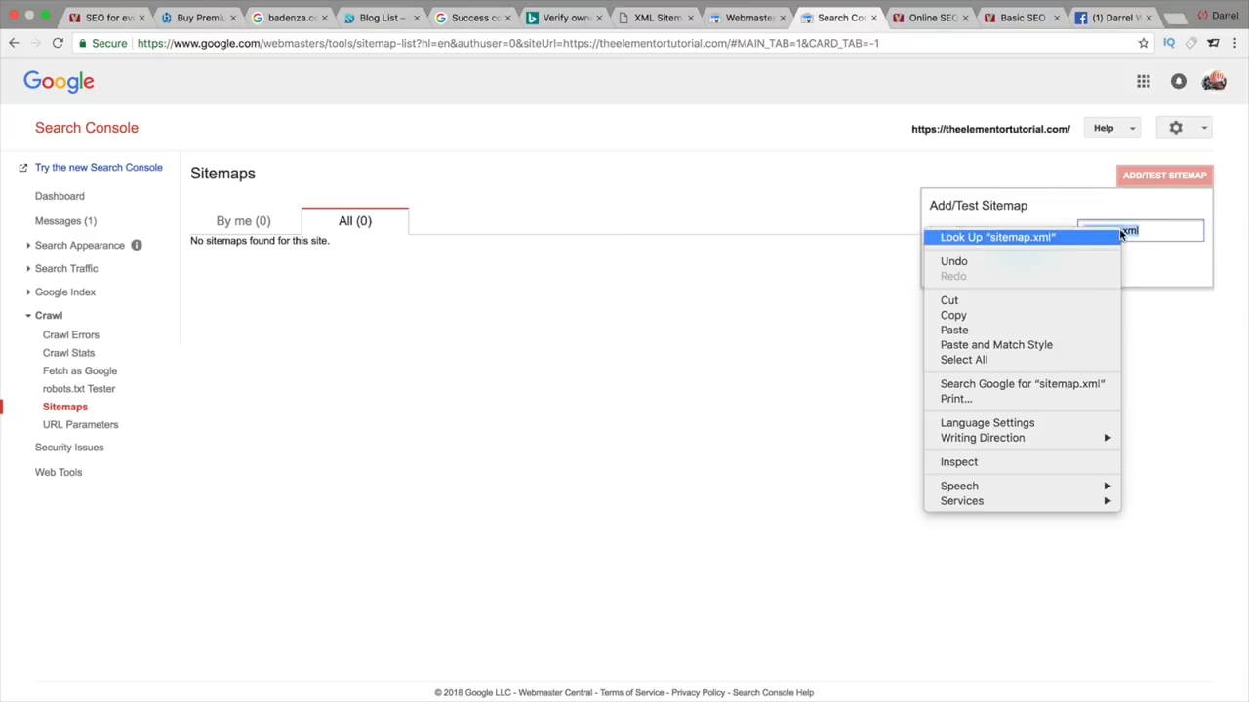
click(1095, 330)
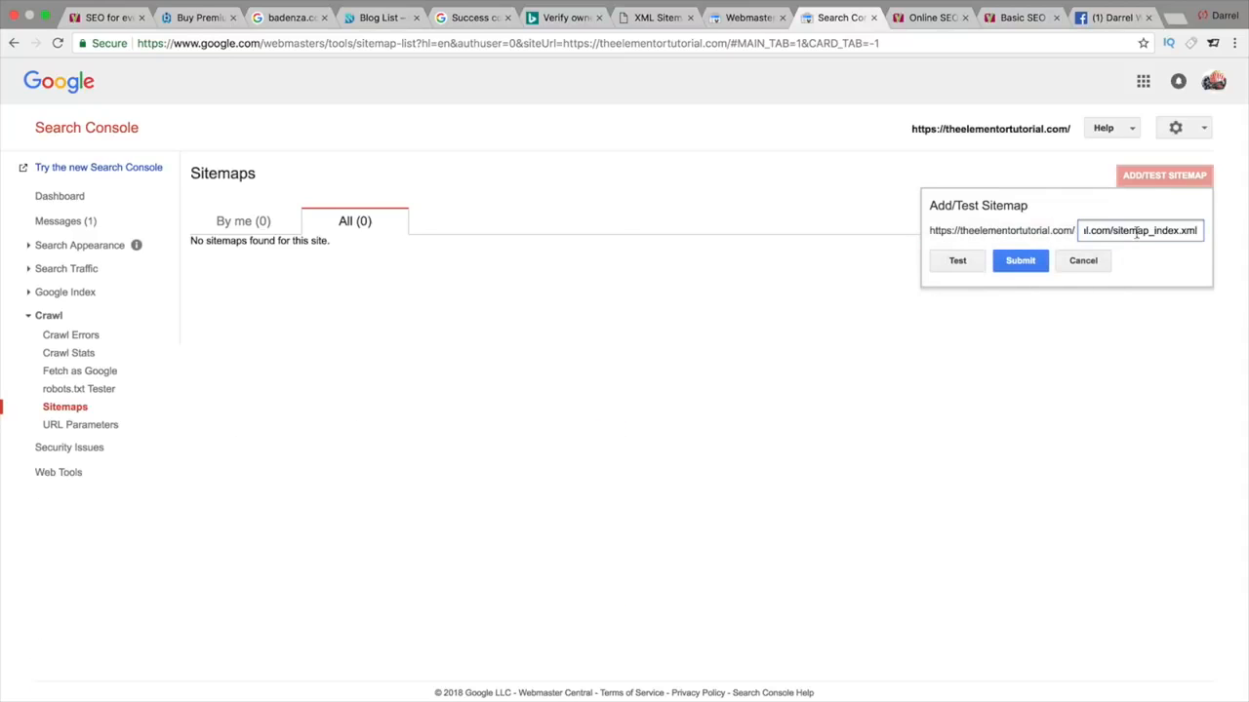
- Reduce the sitemap path to sitemap.xml, submit it and refresh the sitemap list
drag(1112, 230, 816, 234)
key(BackSpace)
key(BackSpace)
key(BackSpace)
key(BackSpace)
key(BackSpace)
key(BackSpace)
key(BackSpace)
click(1019, 263)
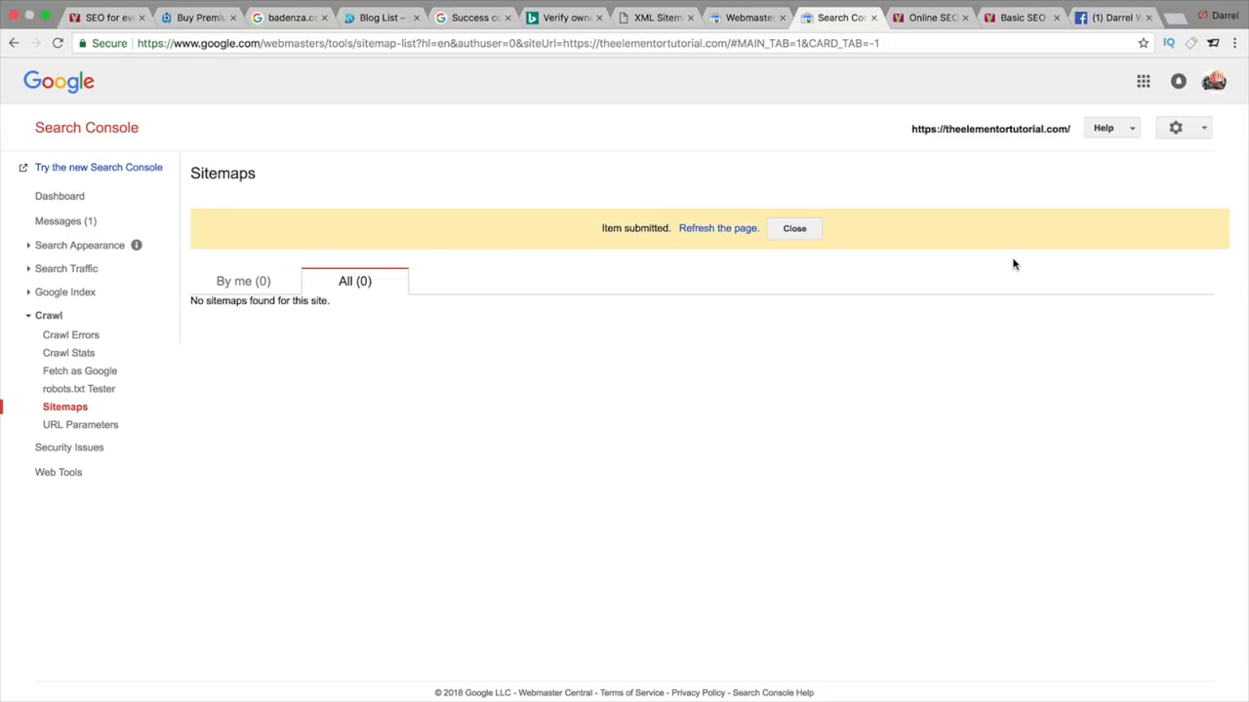
click(719, 228)
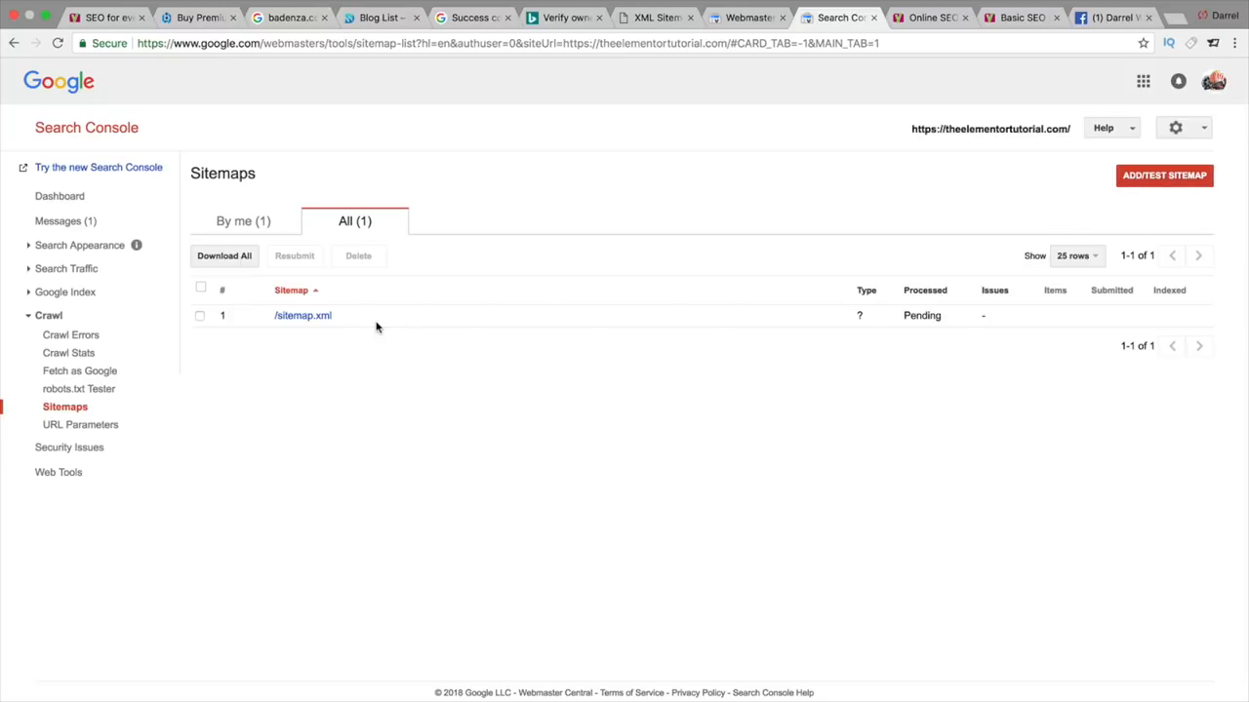
- Start another sitemap entry, paste the copied address and trim the path to sitemap.xml
click(1162, 176)
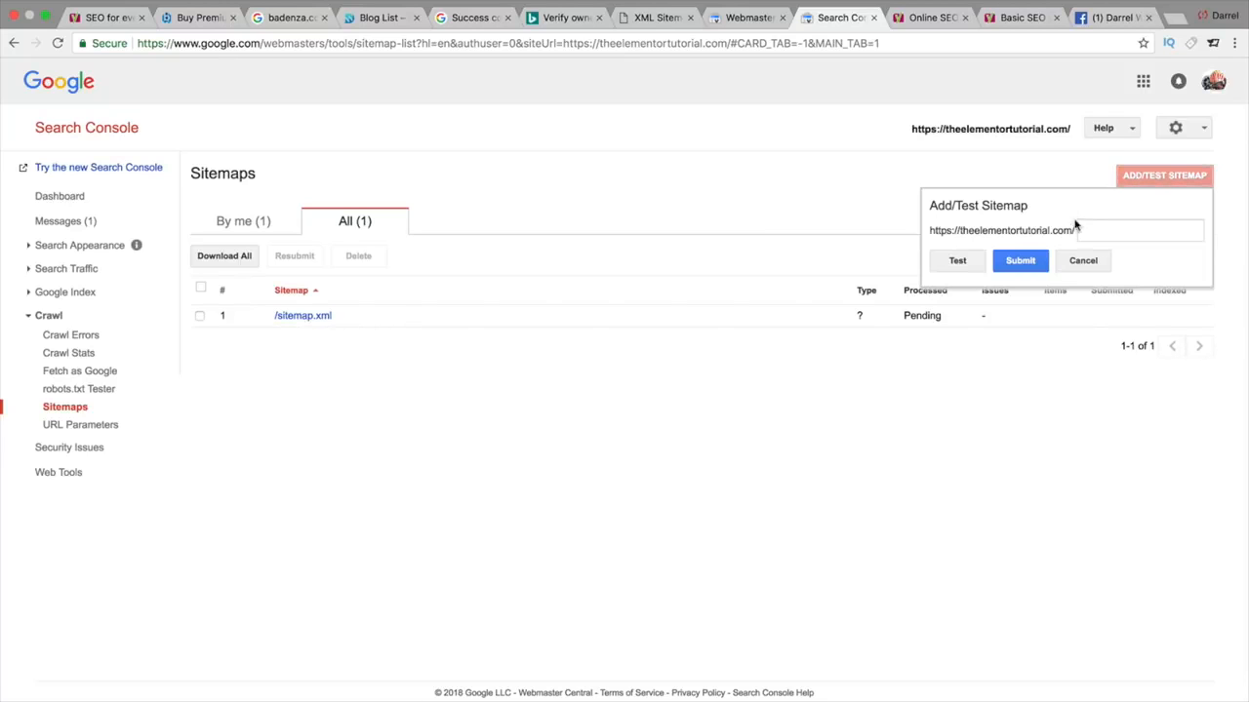
right_click(1092, 229)
click(1115, 304)
key(BackSpace)
key(BackSpace)
key(BackSpace)
key(BackSpace)
key(BackSpace)
key(BackSpace)
key(BackSpace)
key(BackSpace)
key(BackSpace)
key(BackSpace)
key(BackSpace)
key(BackSpace)
key(BackSpace)
key(BackSpace)
key(BackSpace)
key(BackSpace)
key(BackSpace)
double_click(1100, 232)
key(BackSpace)
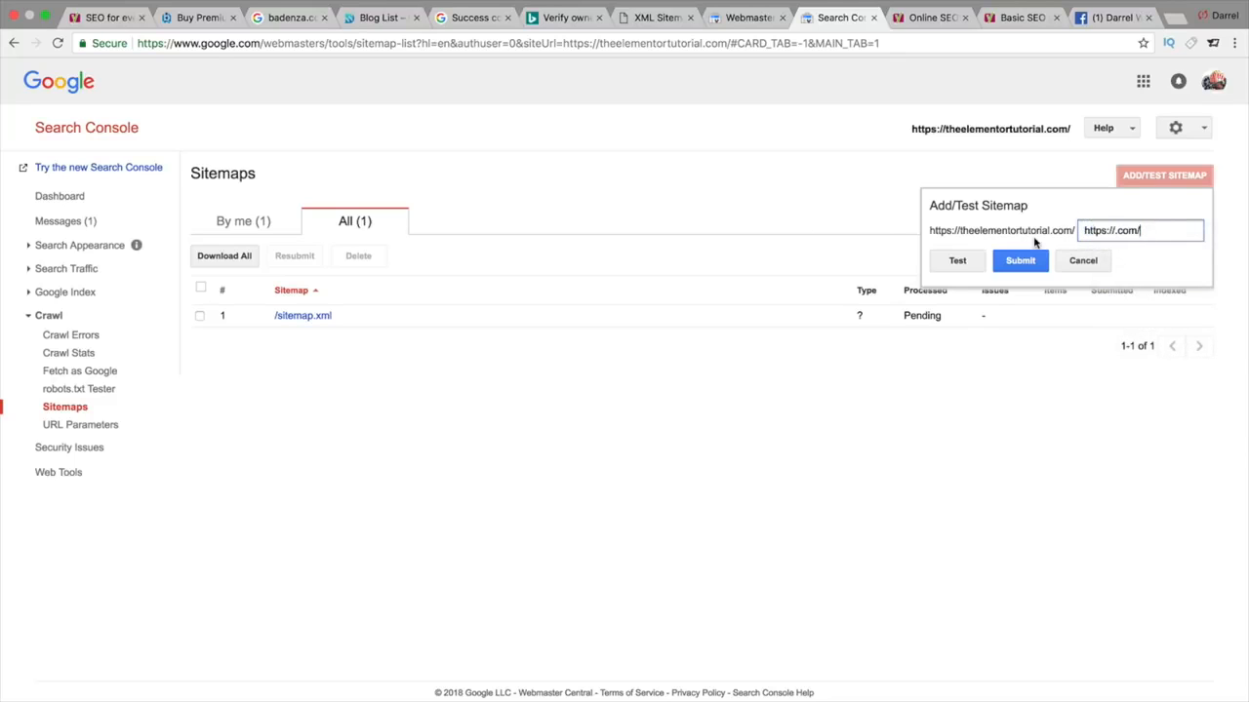
key(BackSpace)
key(BackSpace)
key(BackSpace)
key(BackSpace)
key(BackSpace)
- Test the sitemap.xml path and examine the number of children reported in the test result
click(955, 261)
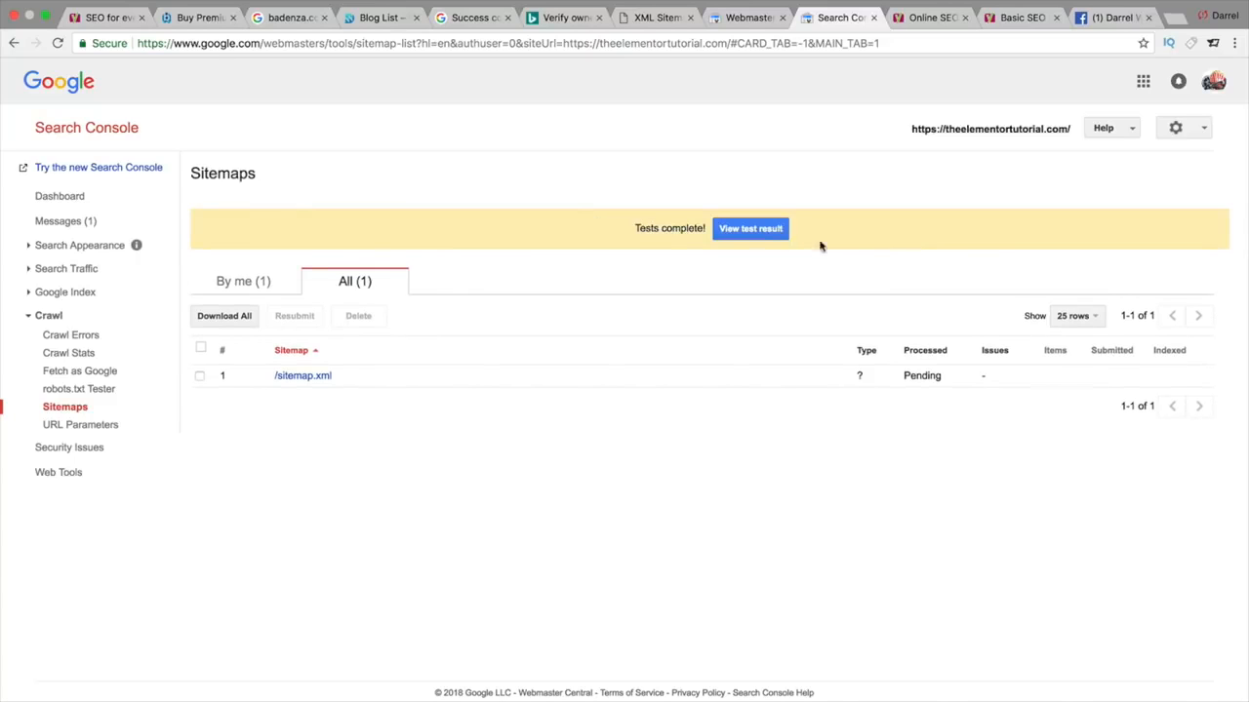
click(751, 229)
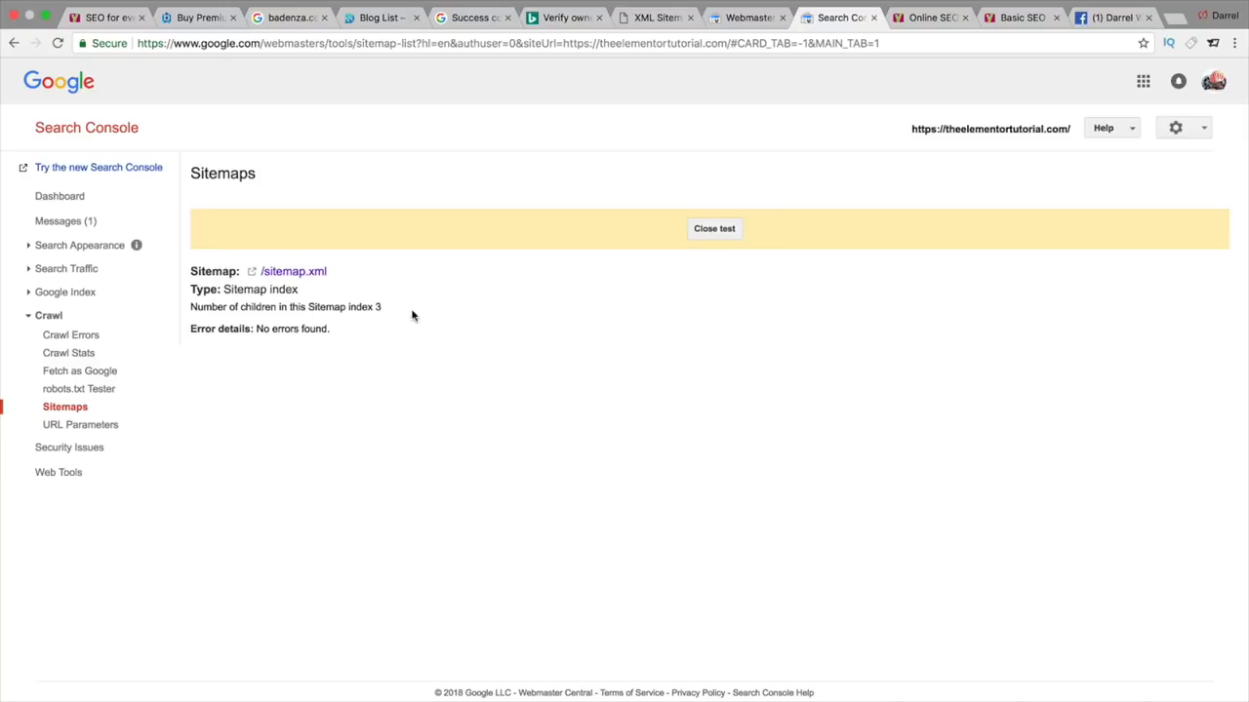
drag(388, 312, 209, 303)
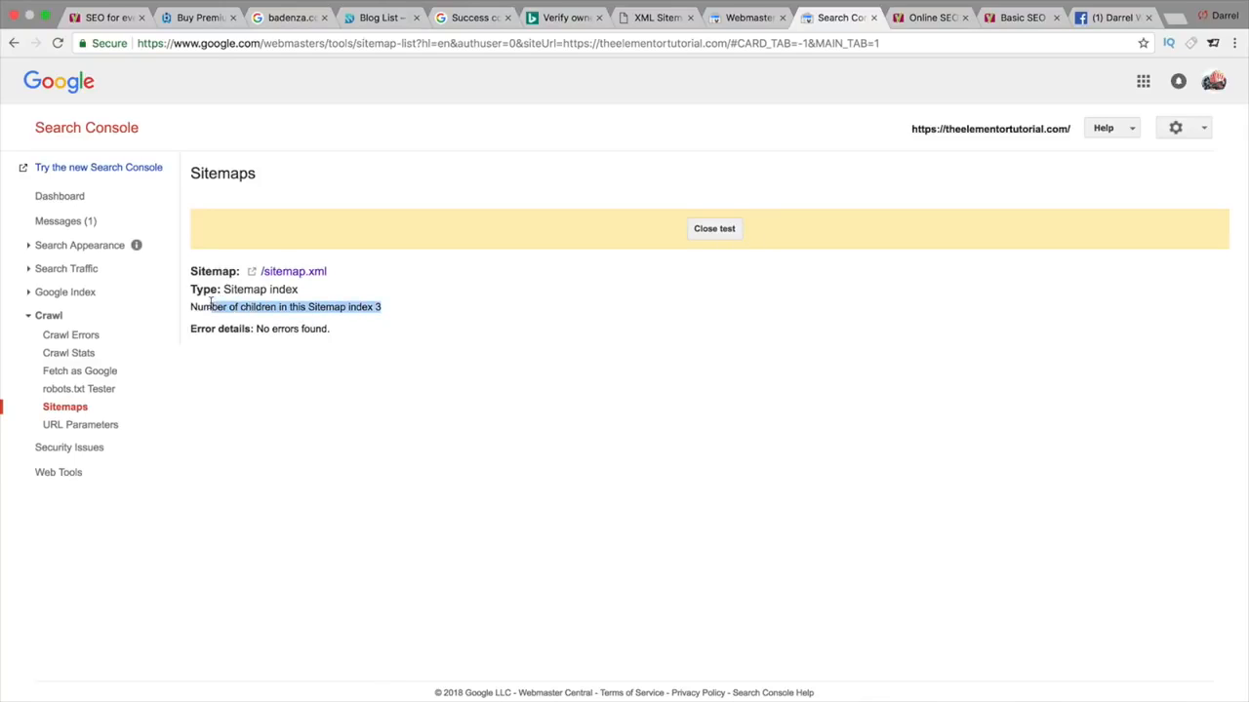
- Test in the robots.txt Tester whether robots.txt is blocked for Googlebot, and open the Fetch as Google page
click(103, 392)
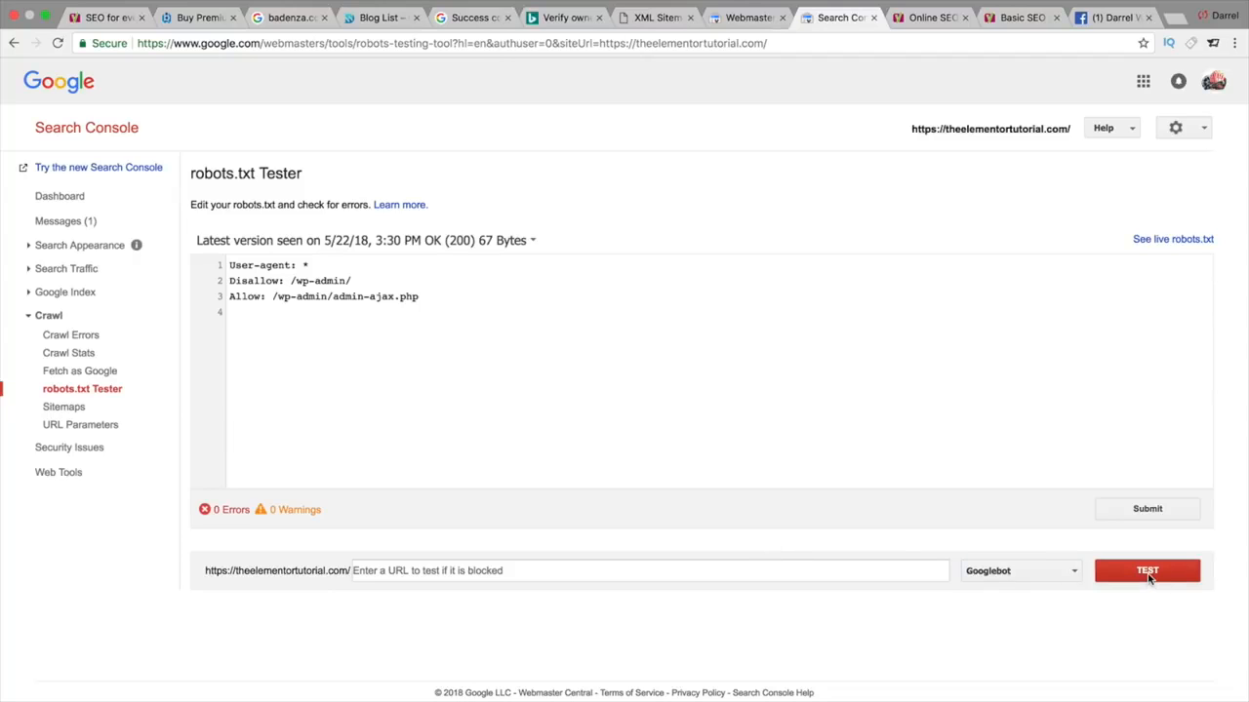
click(782, 562)
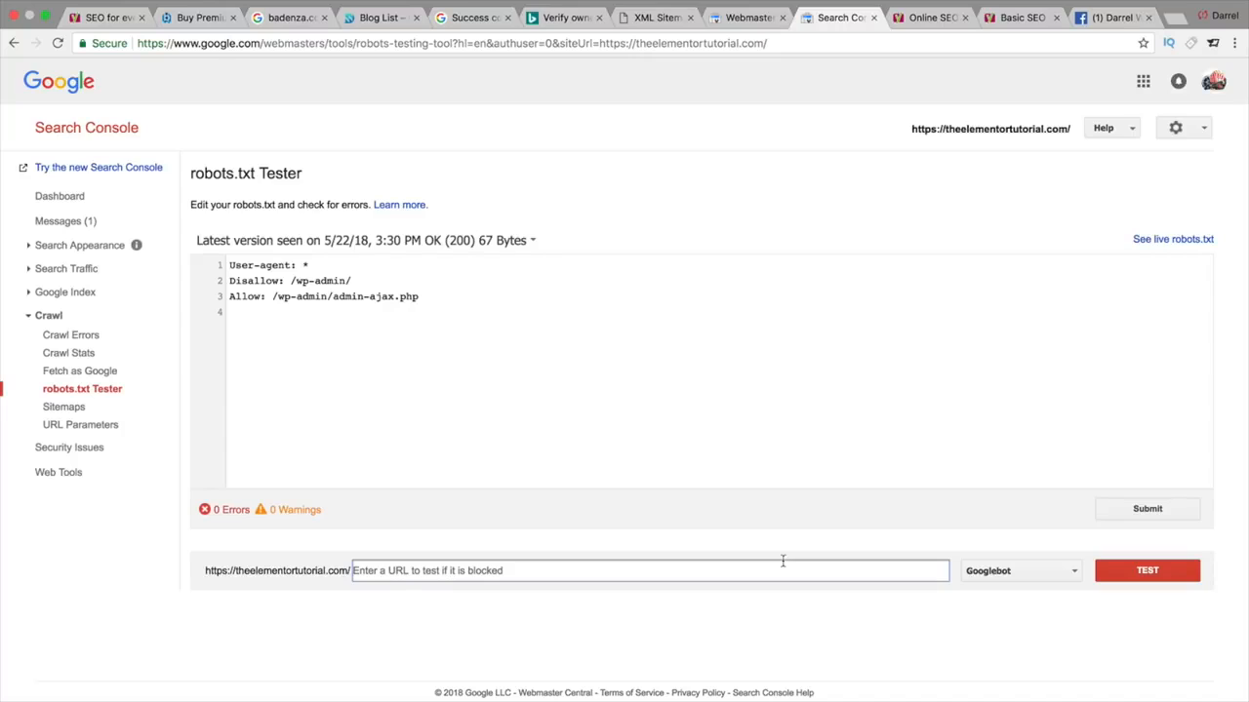
text(robots.txt)
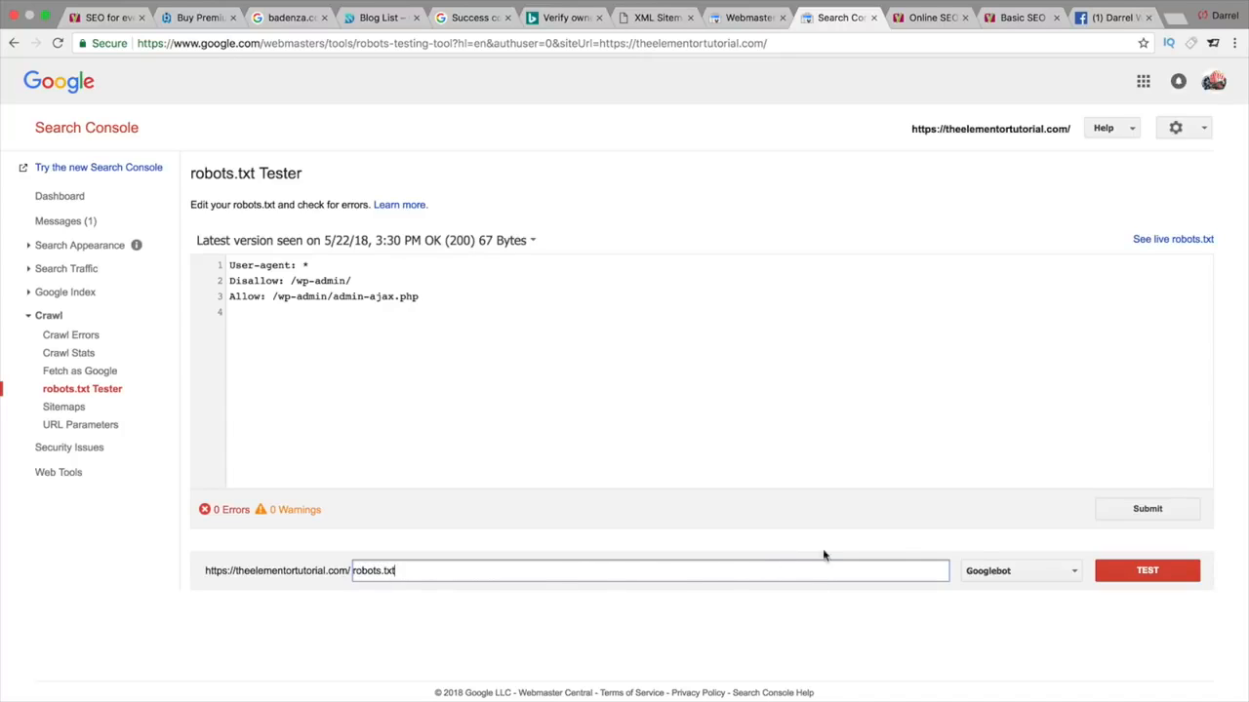
click(1122, 570)
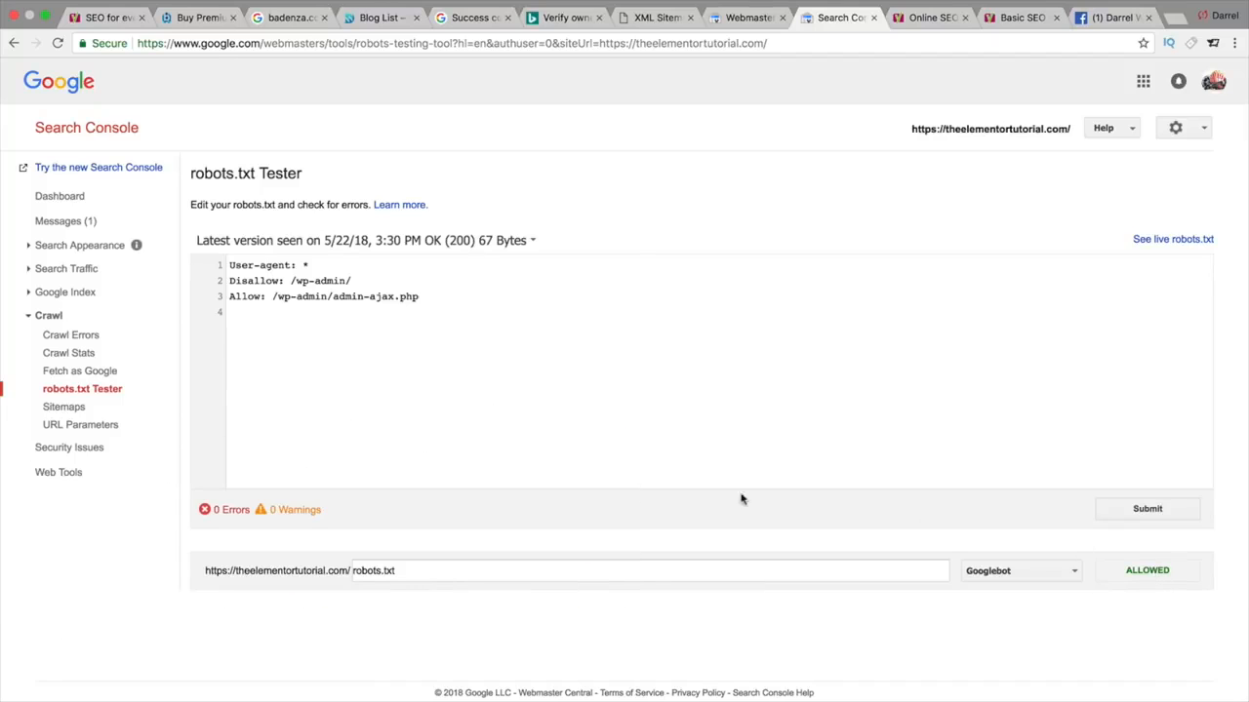
click(107, 372)
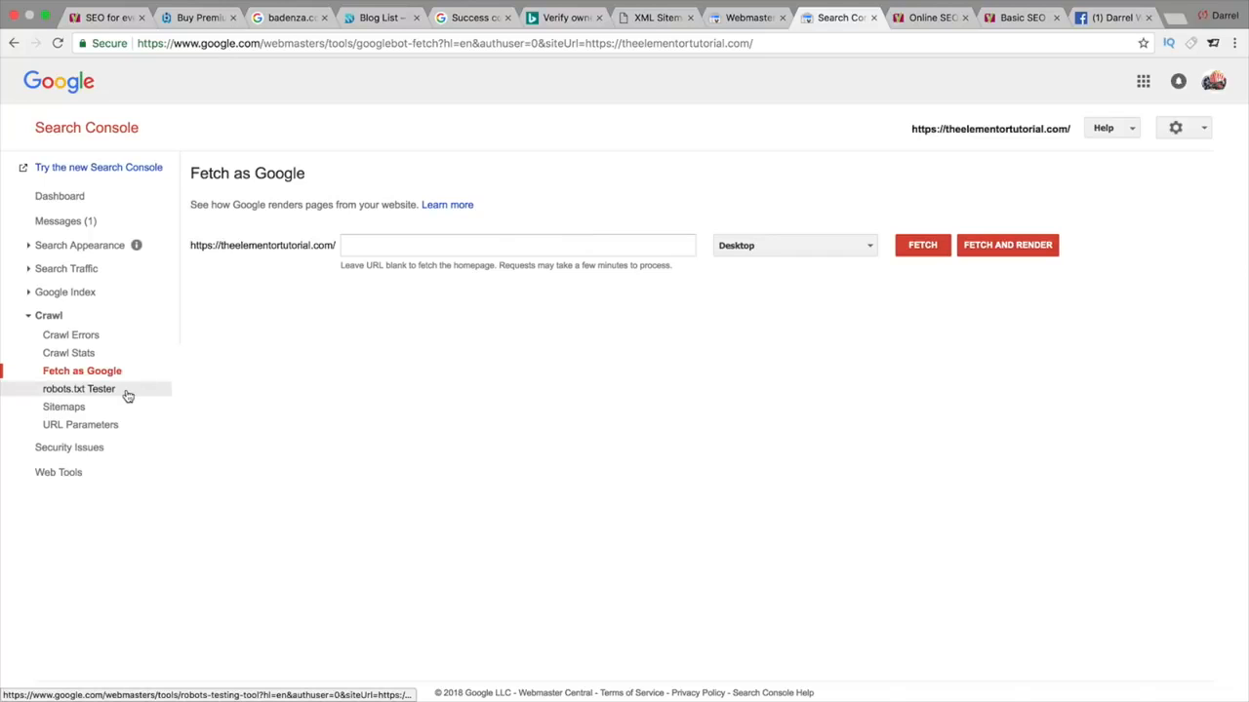
- Return to the browser page with the XML sitemap and load the theelementortutorial.com home page there
click(740, 21)
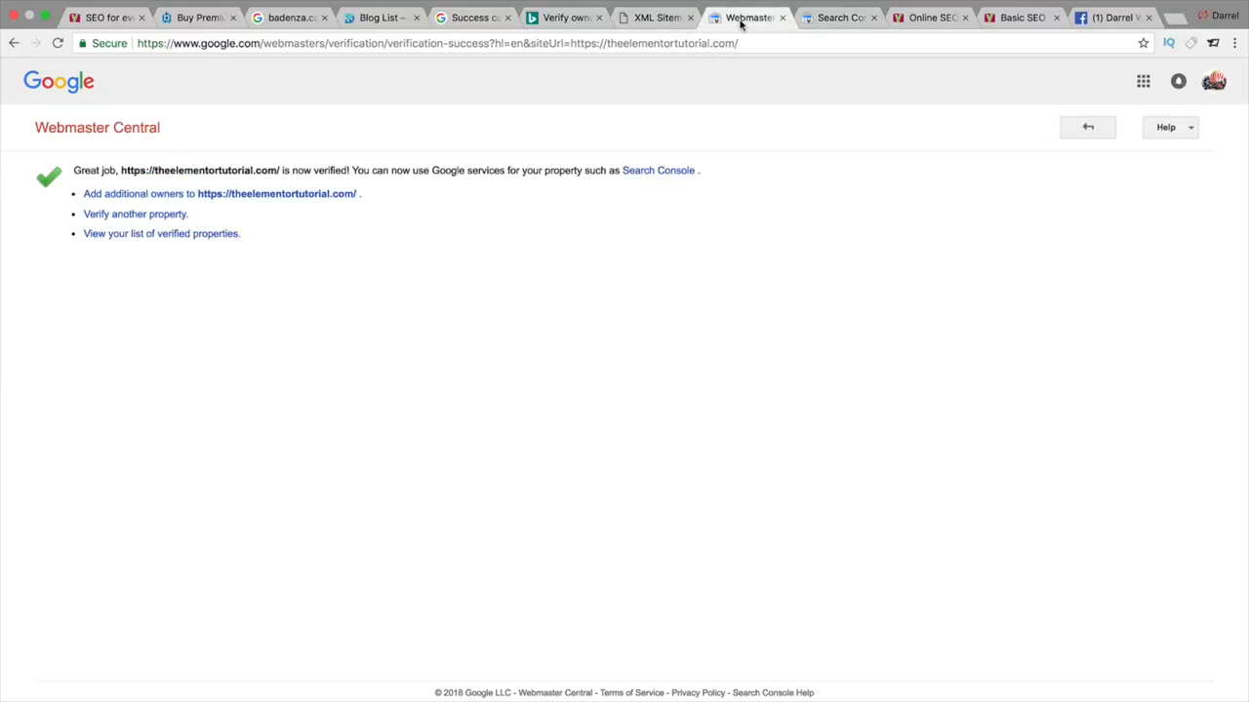
click(661, 18)
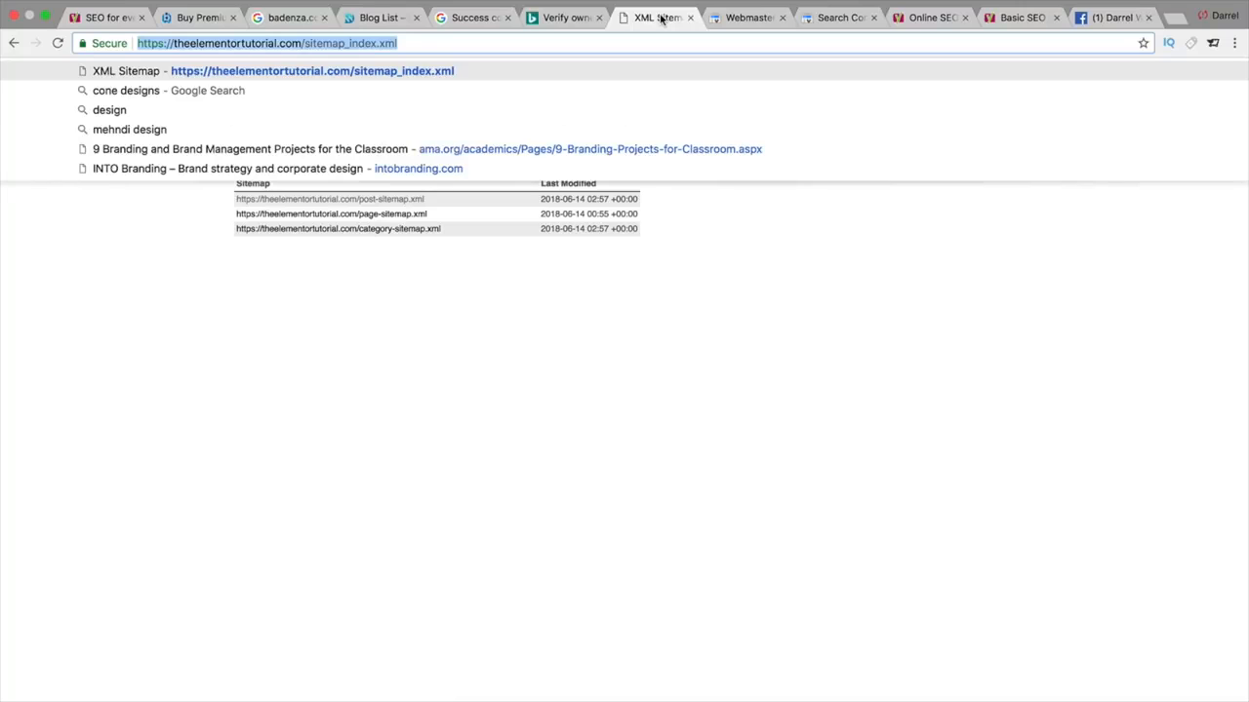
click(385, 18)
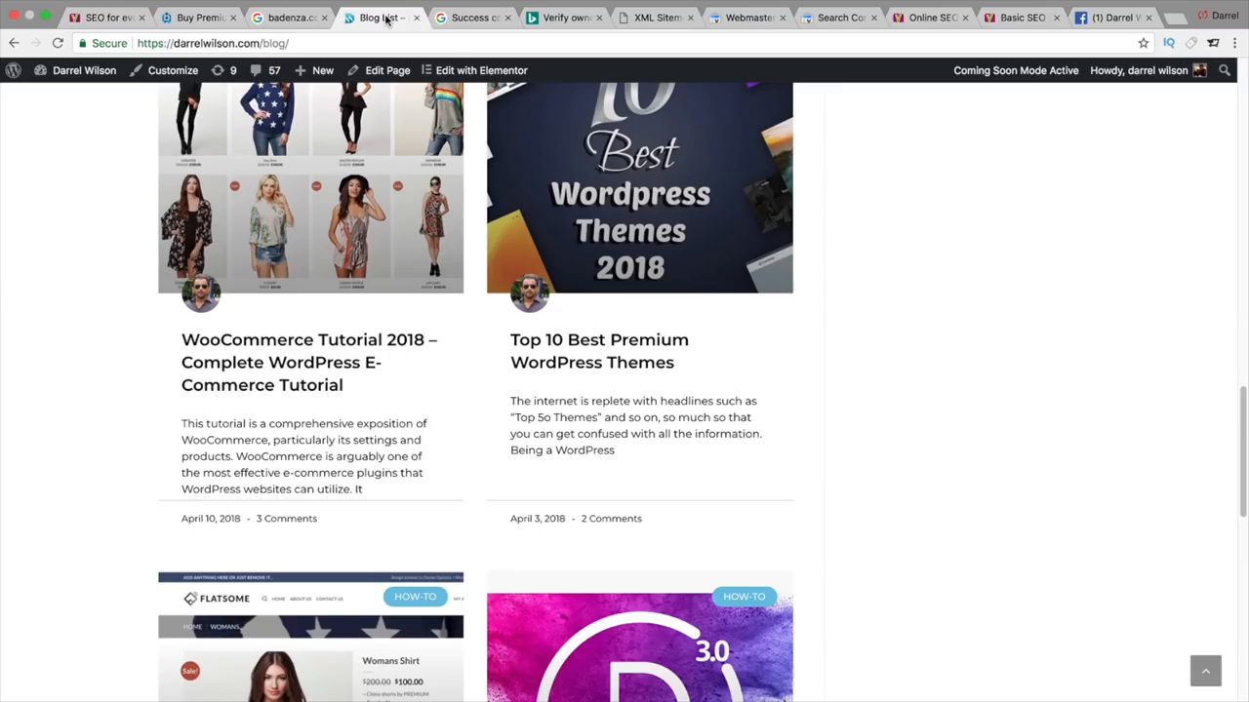
click(647, 18)
click(566, 297)
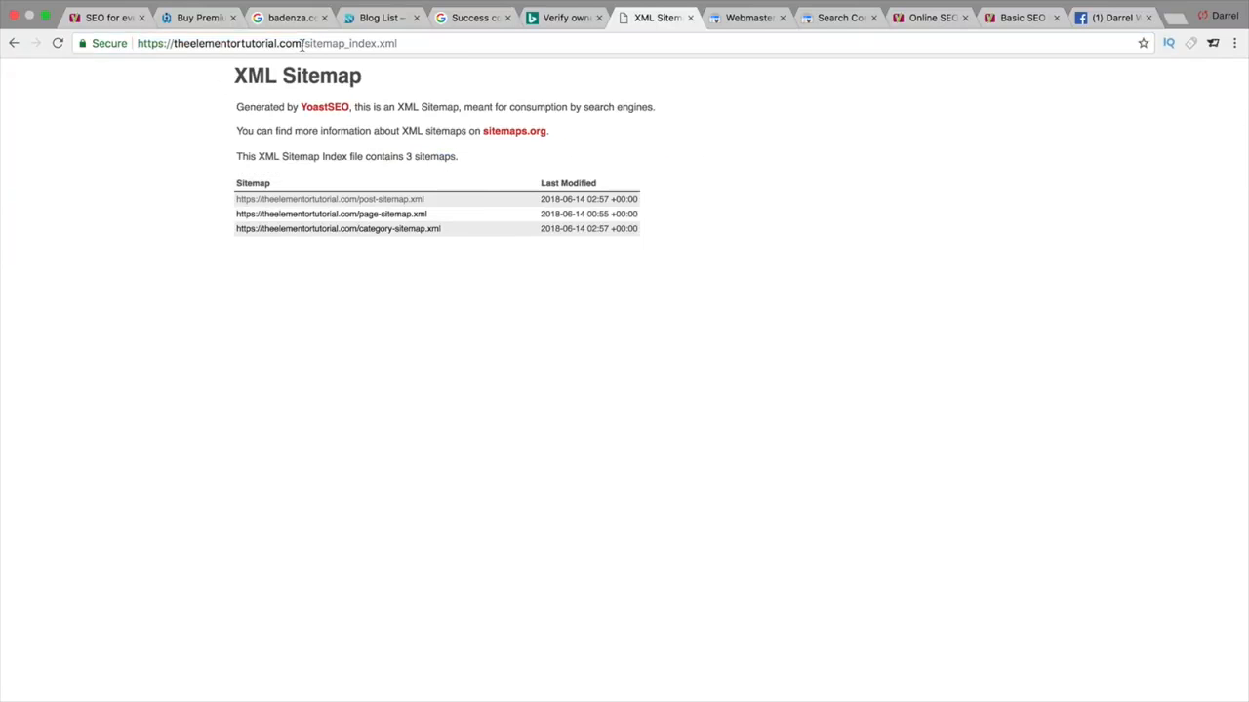
drag(313, 43, 496, 65)
key(BackSpace)
key(BackSpace)
key(BackSpace)
key(BackSpace)
key(Return)
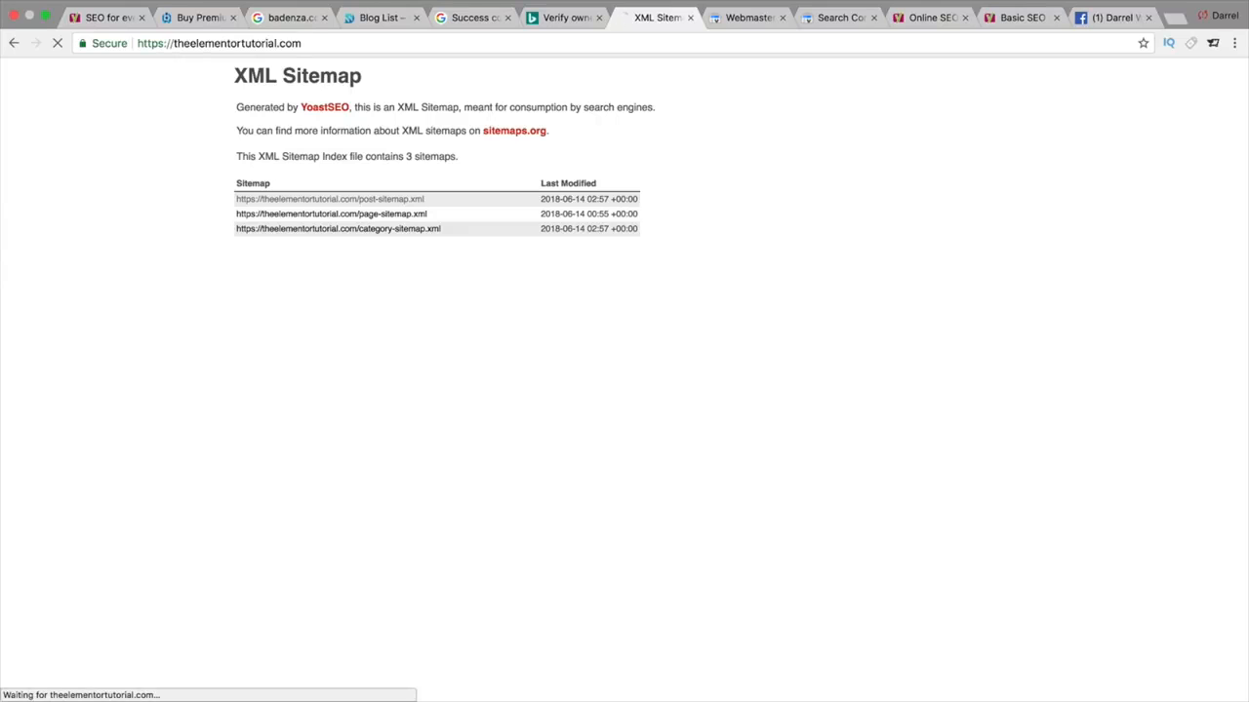
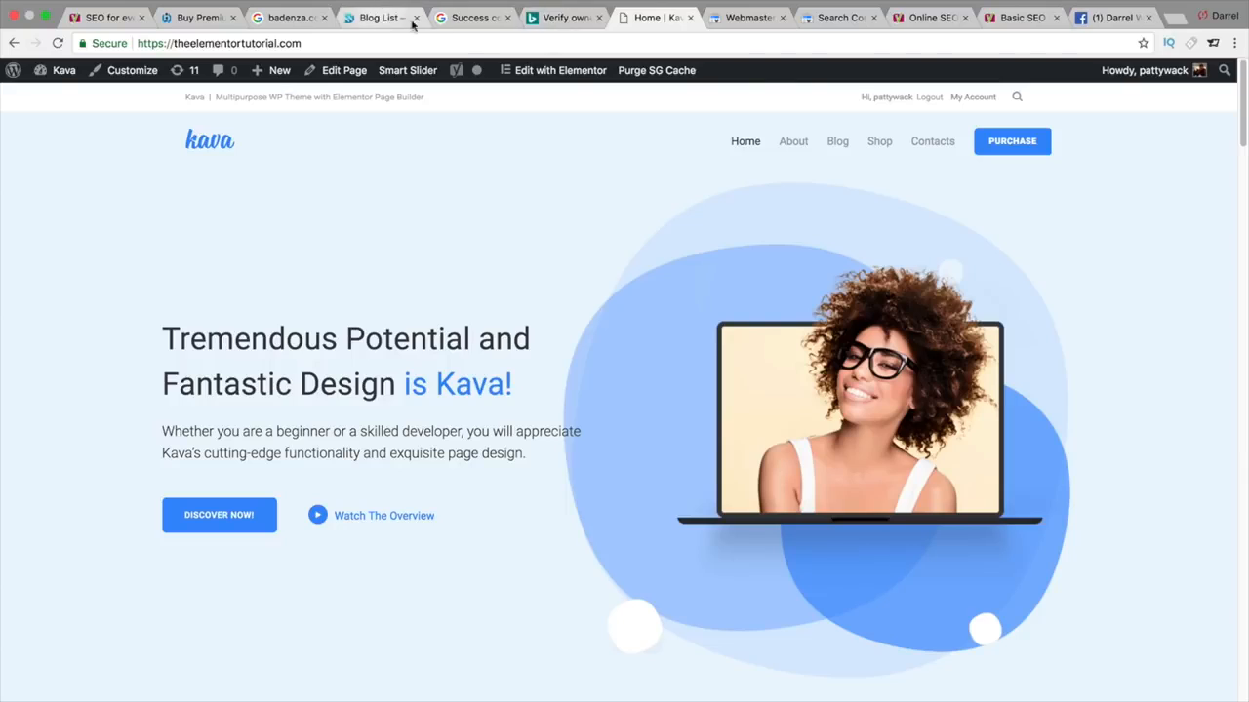
- Switch to the WordPress dashboard and review the SEO plugin's Premium page with its available extensions
click(554, 24)
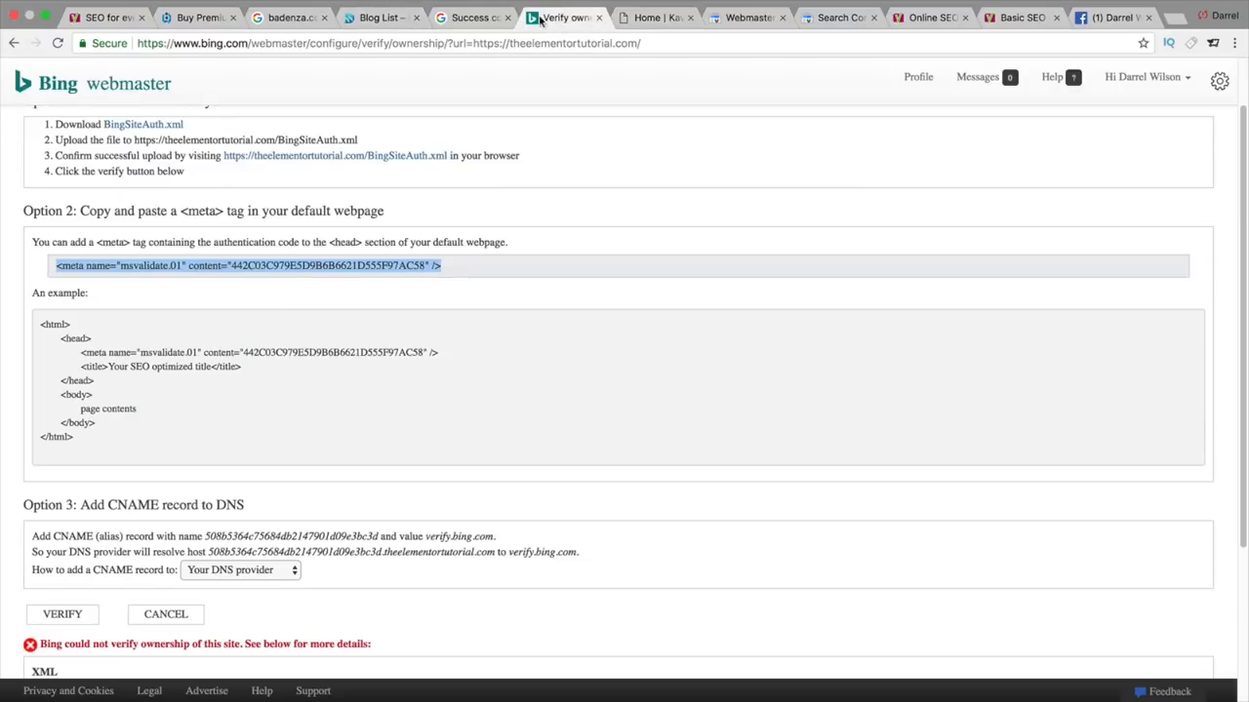
click(378, 19)
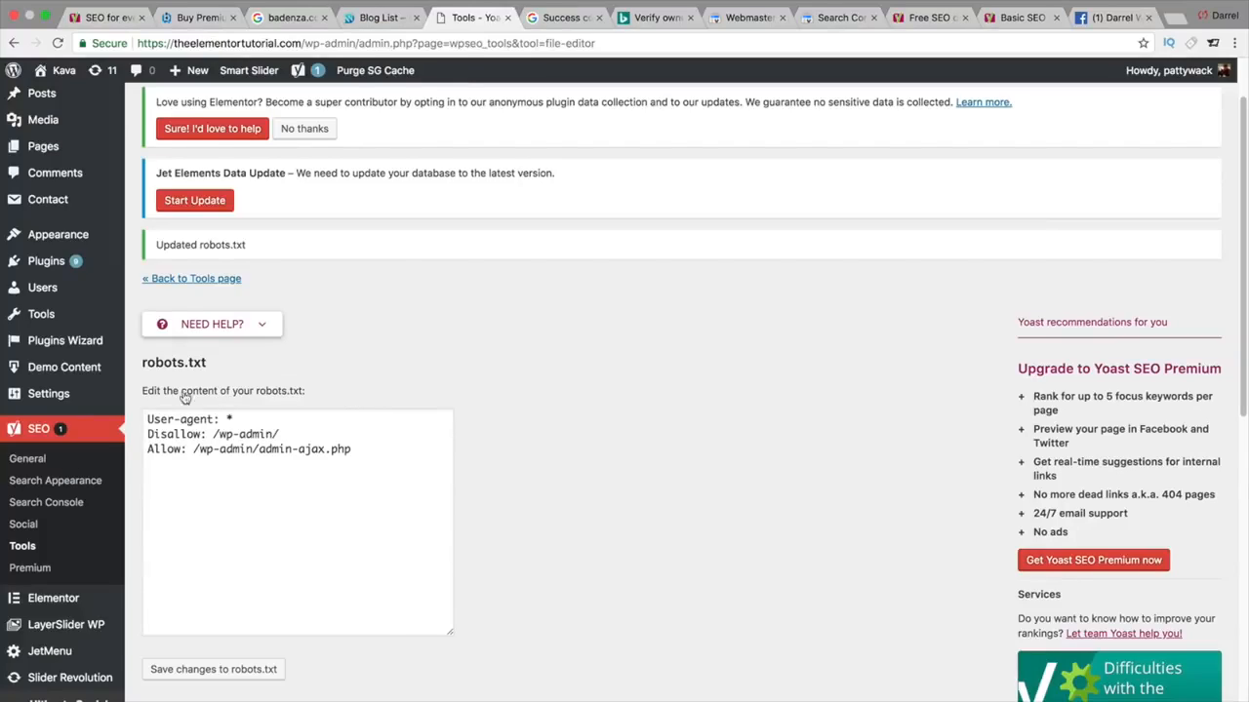
click(35, 569)
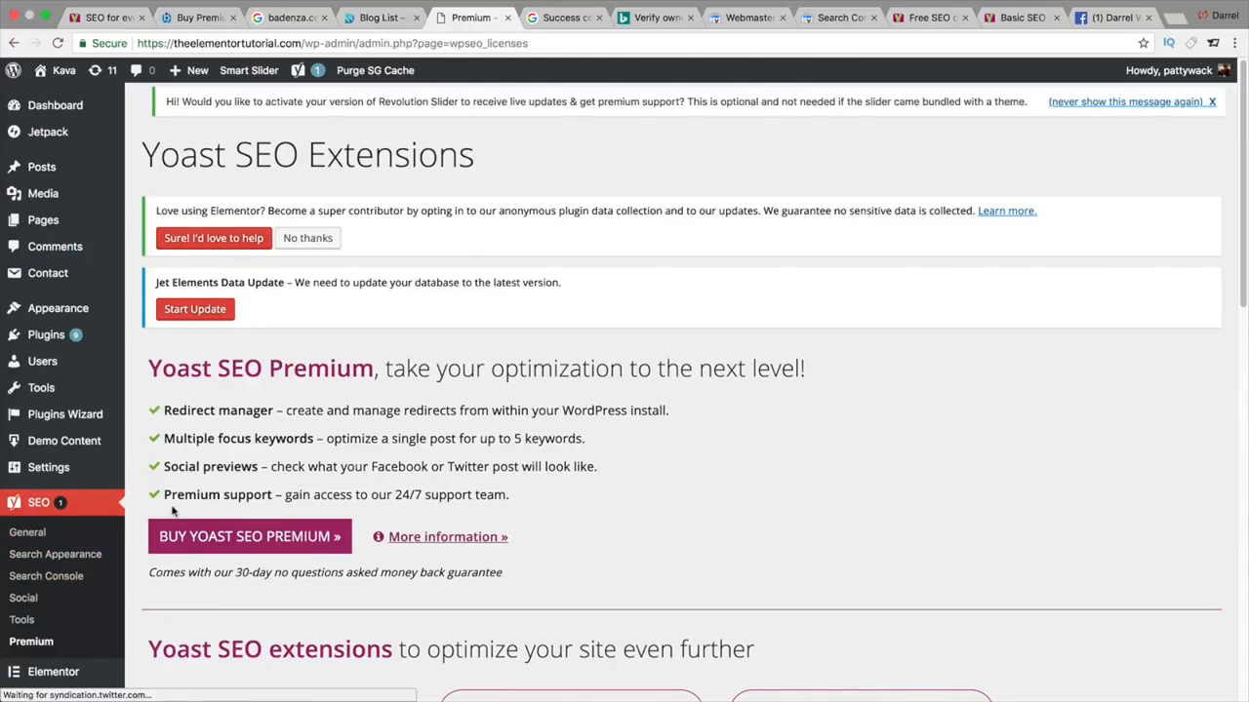
scroll(174, 512, down, 2)
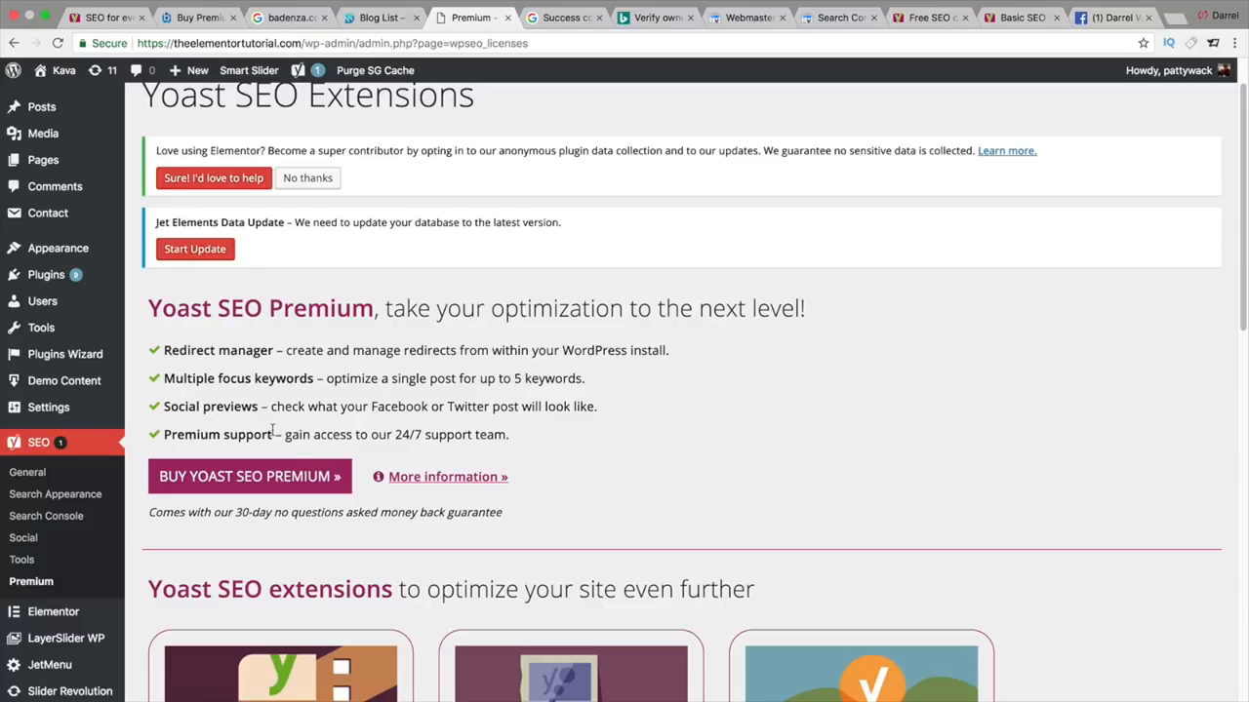
scroll(273, 430, down, 2)
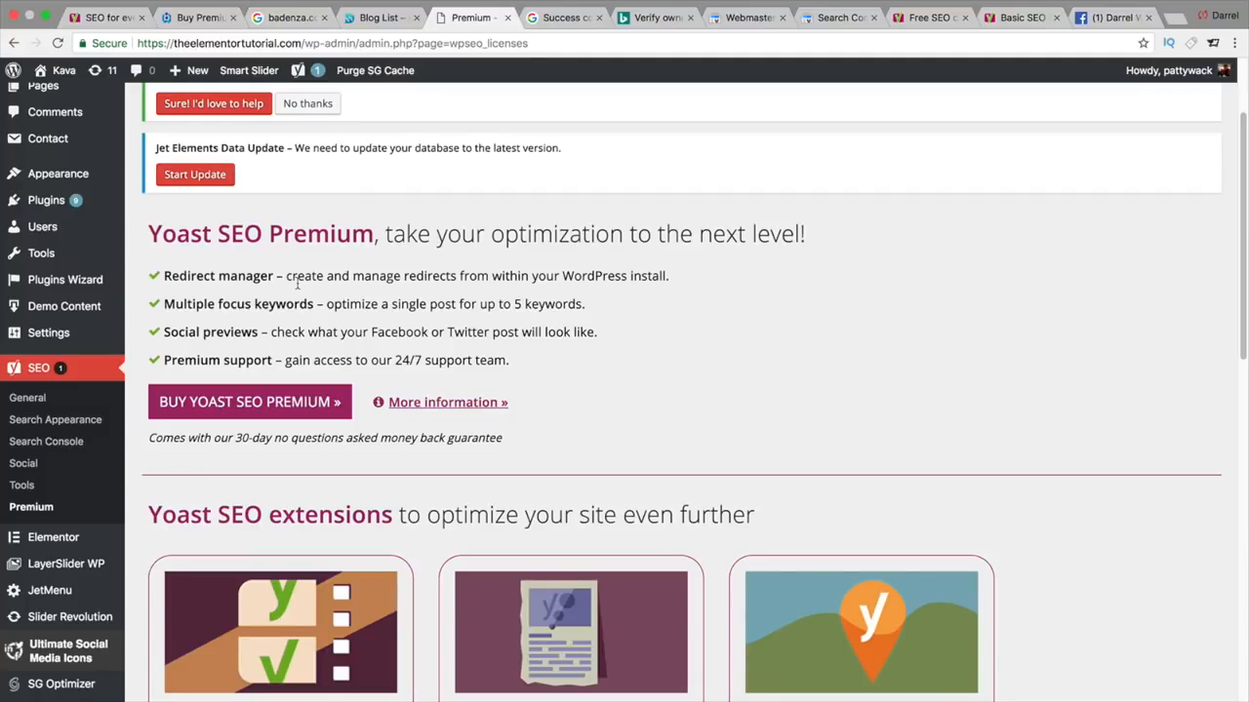
scroll(298, 284, down, 10)
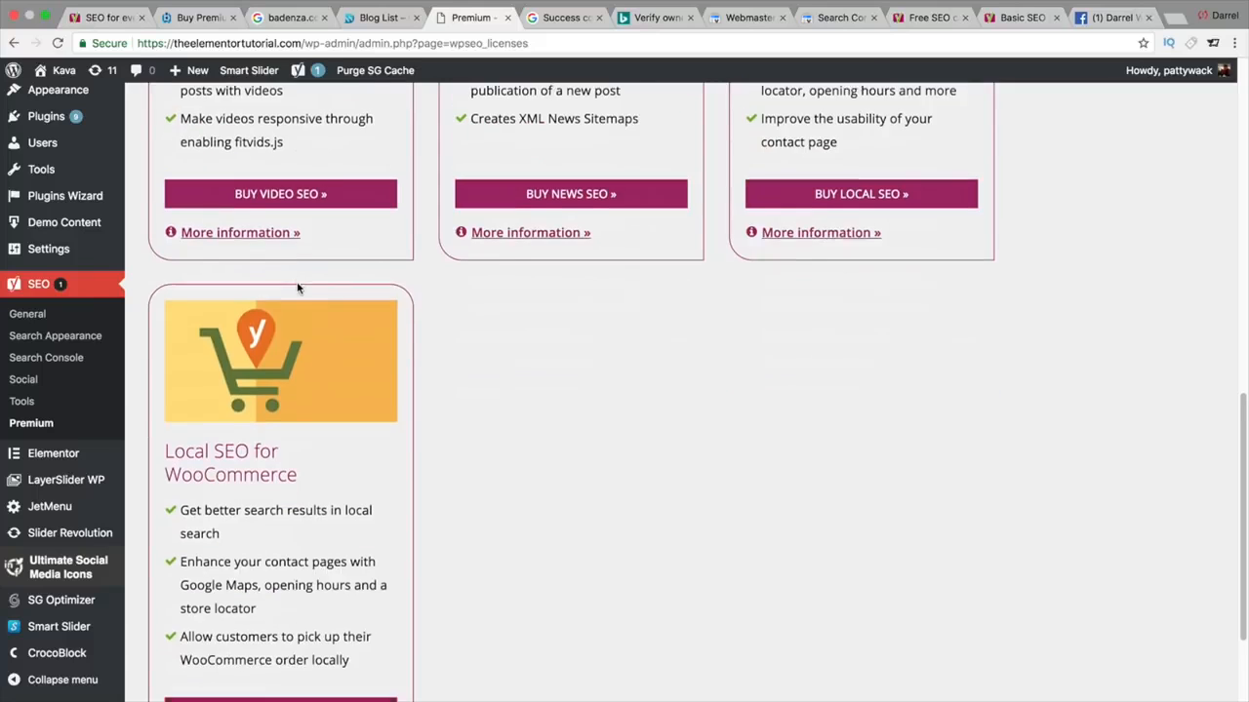
scroll(298, 288, down, 4)
scroll(298, 288, up, 12)
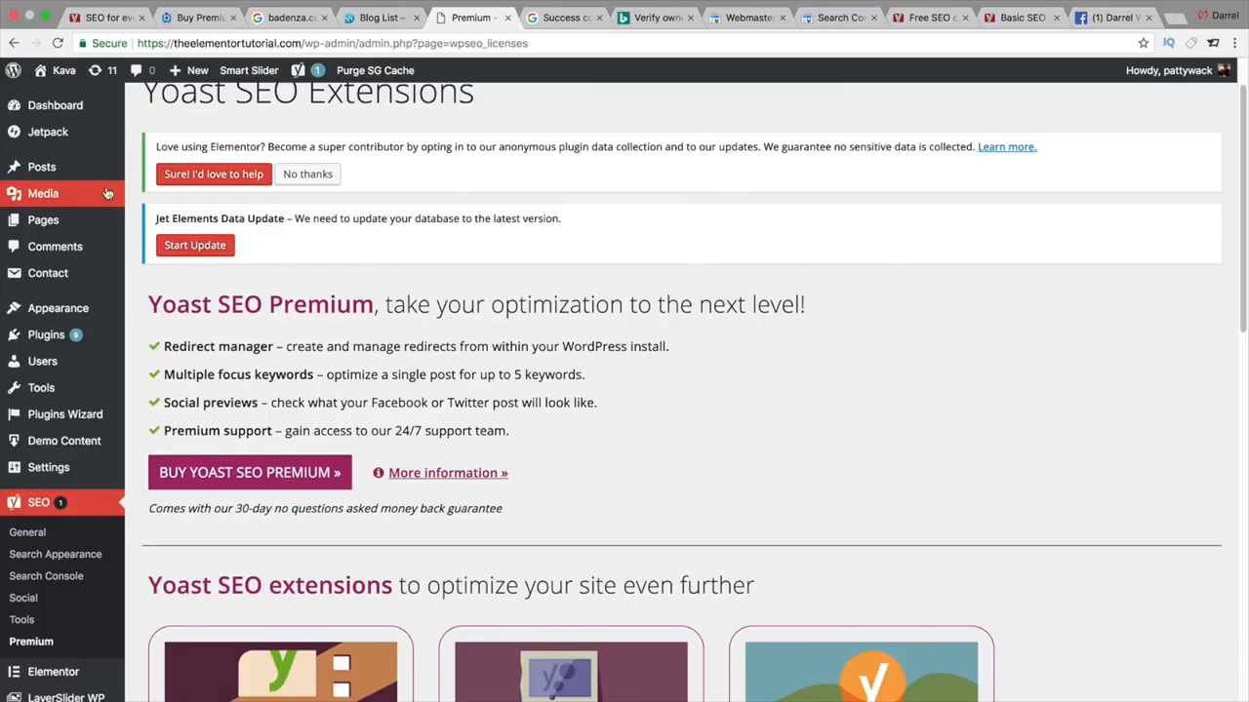
- Open the list of all posts and view the post "Perfectly Designed Demos Are Here, Ready to Showcase Your Site!"
mouse_move(41, 164)
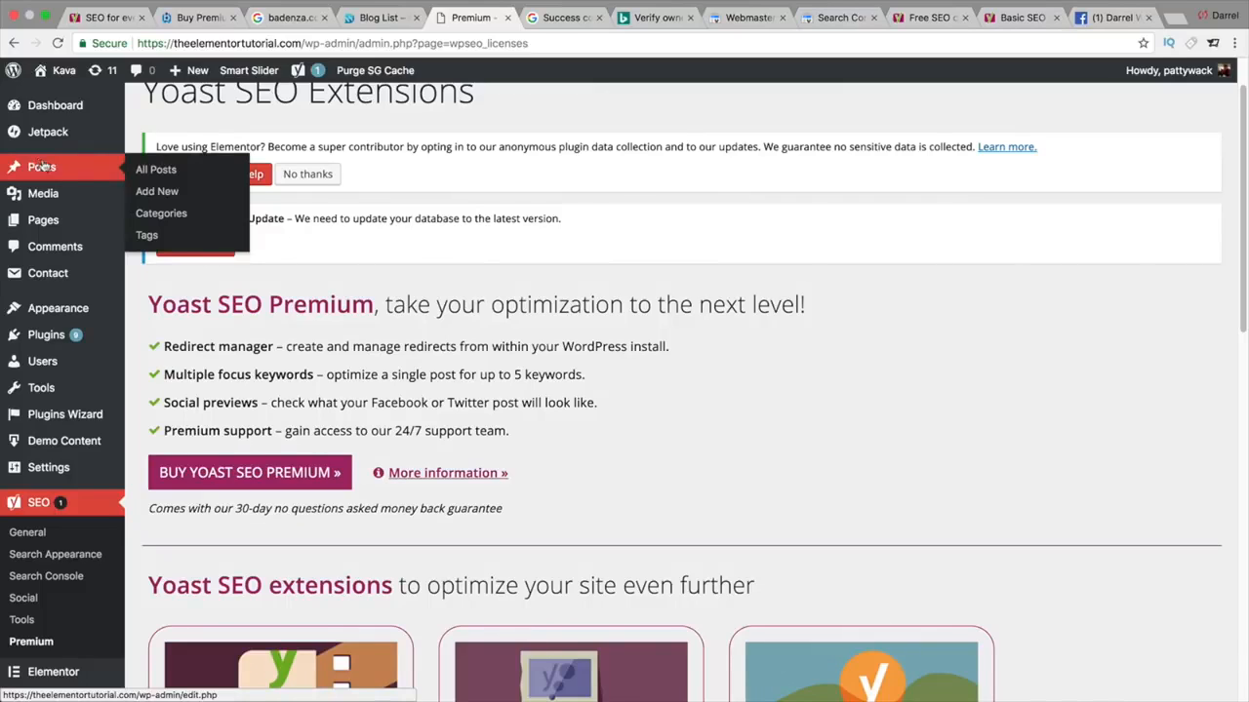
click(170, 172)
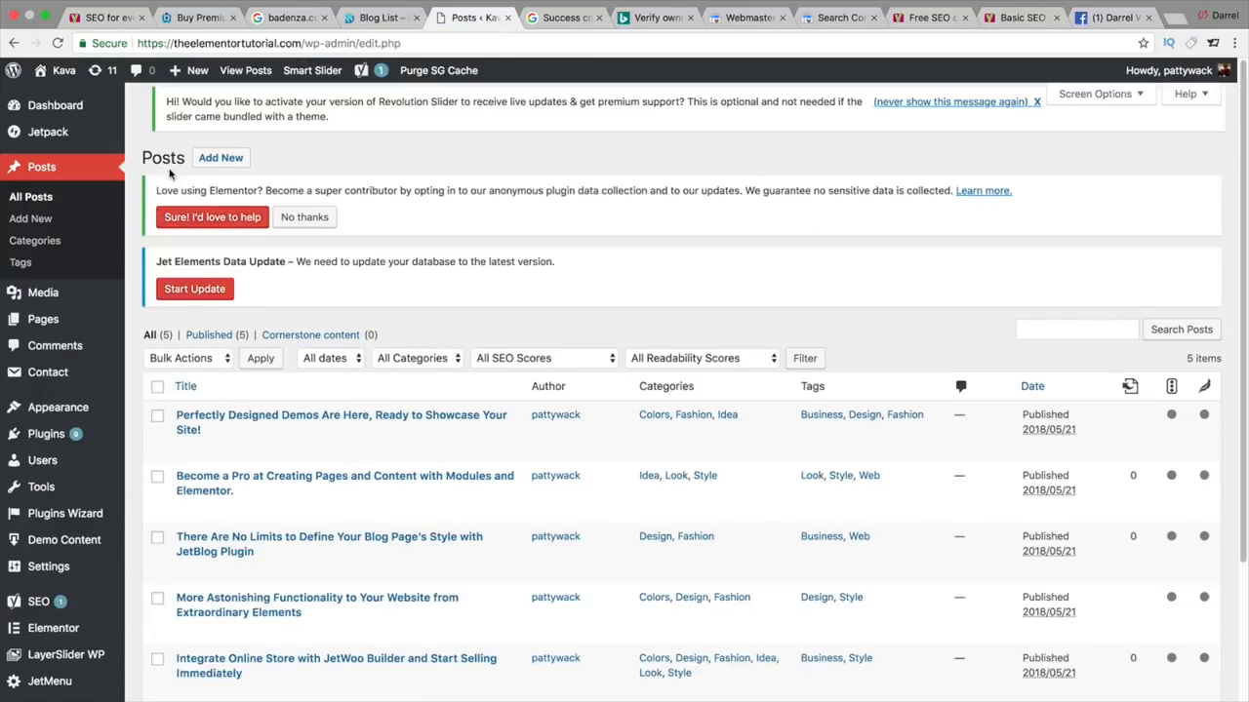
scroll(486, 475, down, 3)
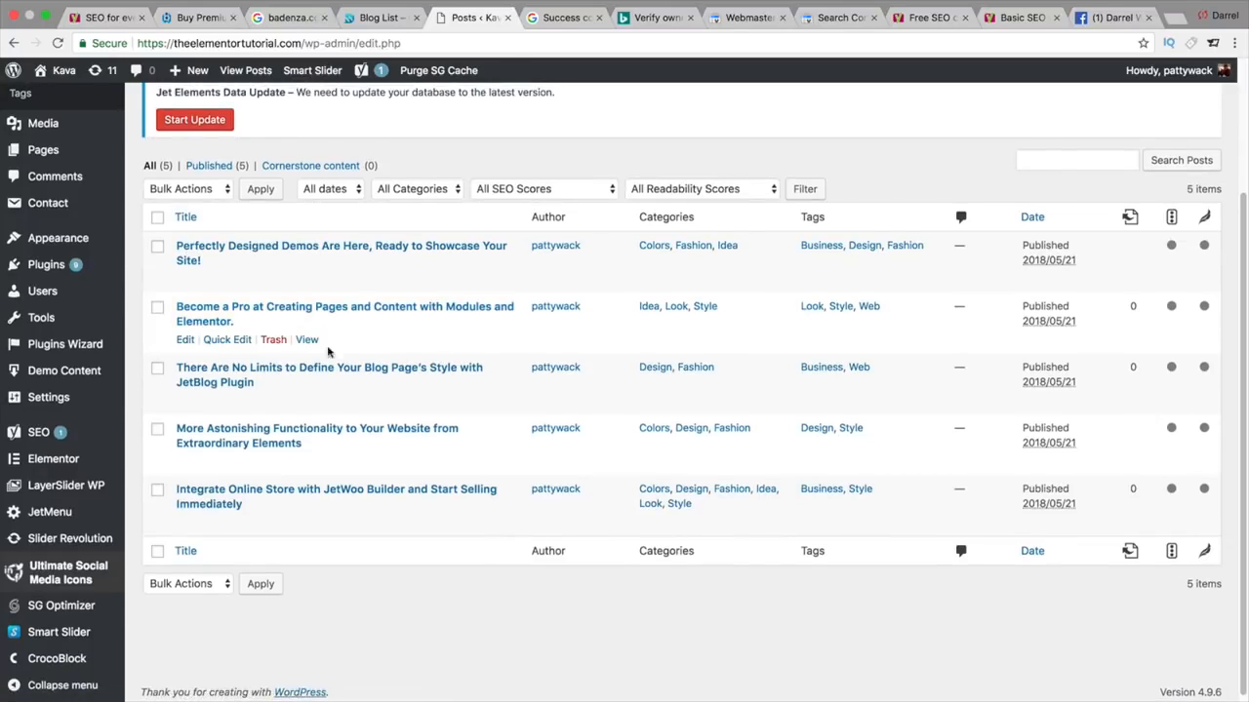
scroll(322, 371, up, 1)
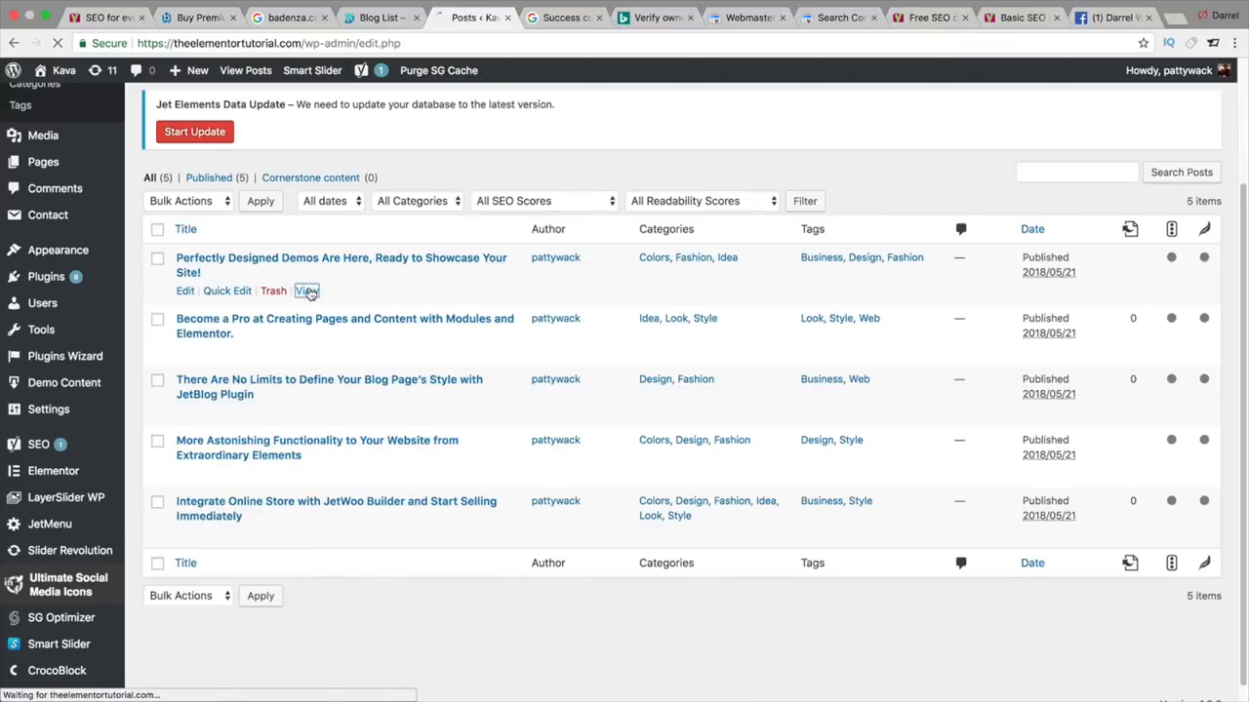
click(306, 290)
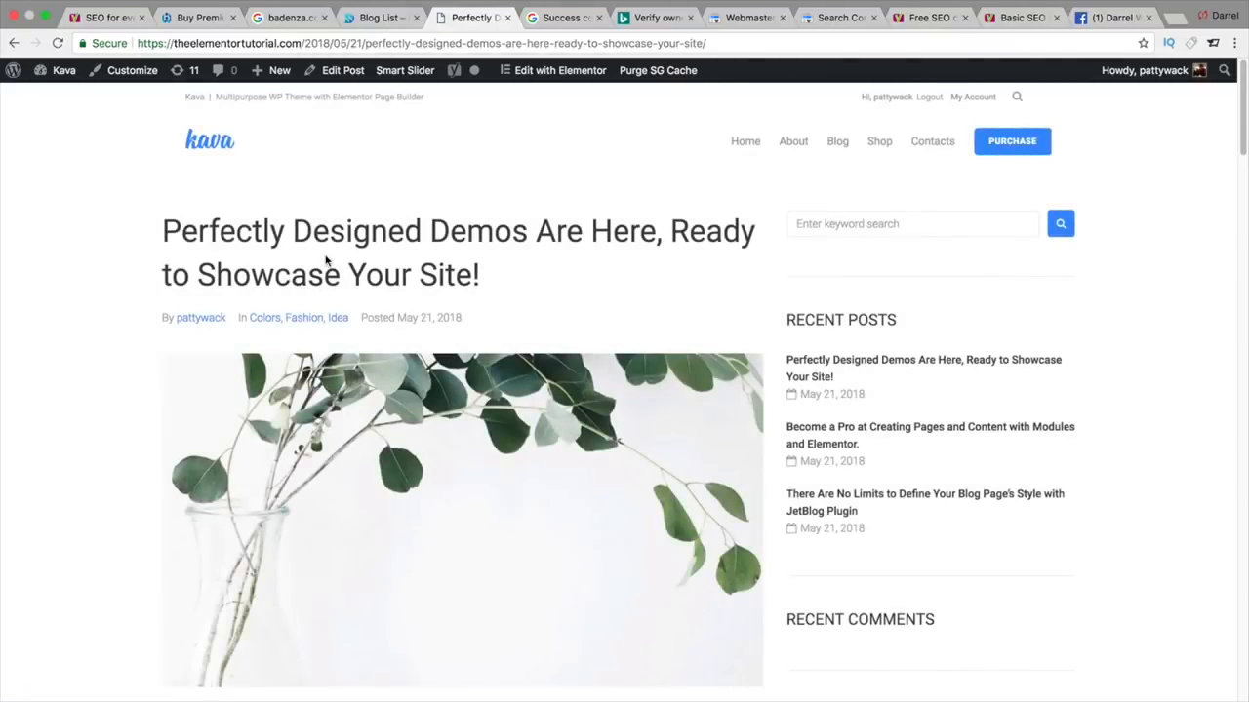
scroll(391, 334, down, 5)
scroll(391, 334, down, 13)
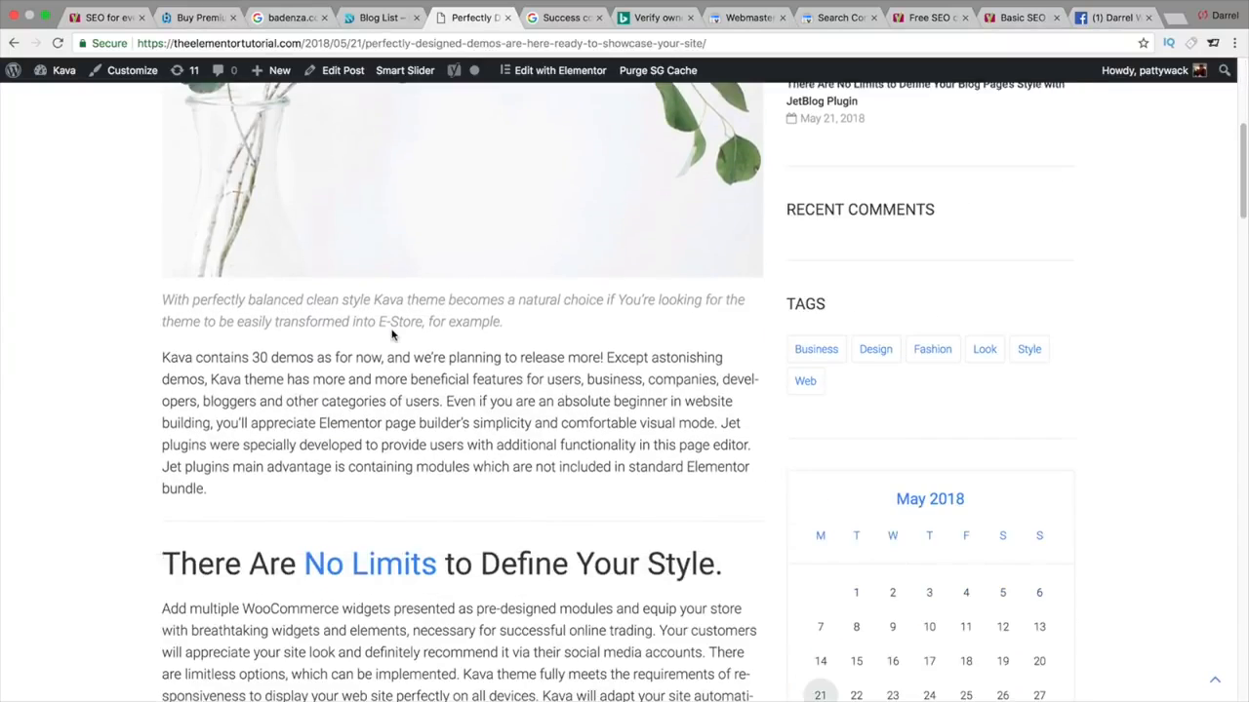
- Open the post "Perfectly Designed Demos Are Here, Ready to Showcase Your Site!" for editing and look through its content
scroll(391, 335, down, 8)
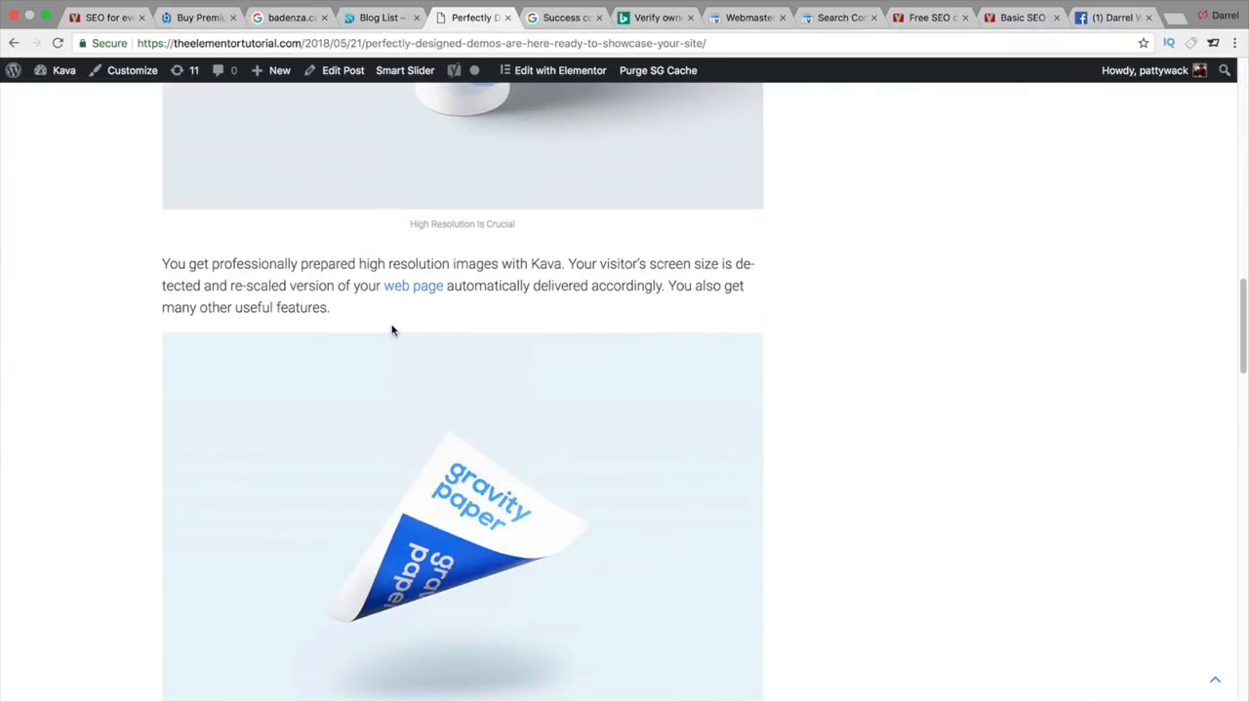
click(334, 71)
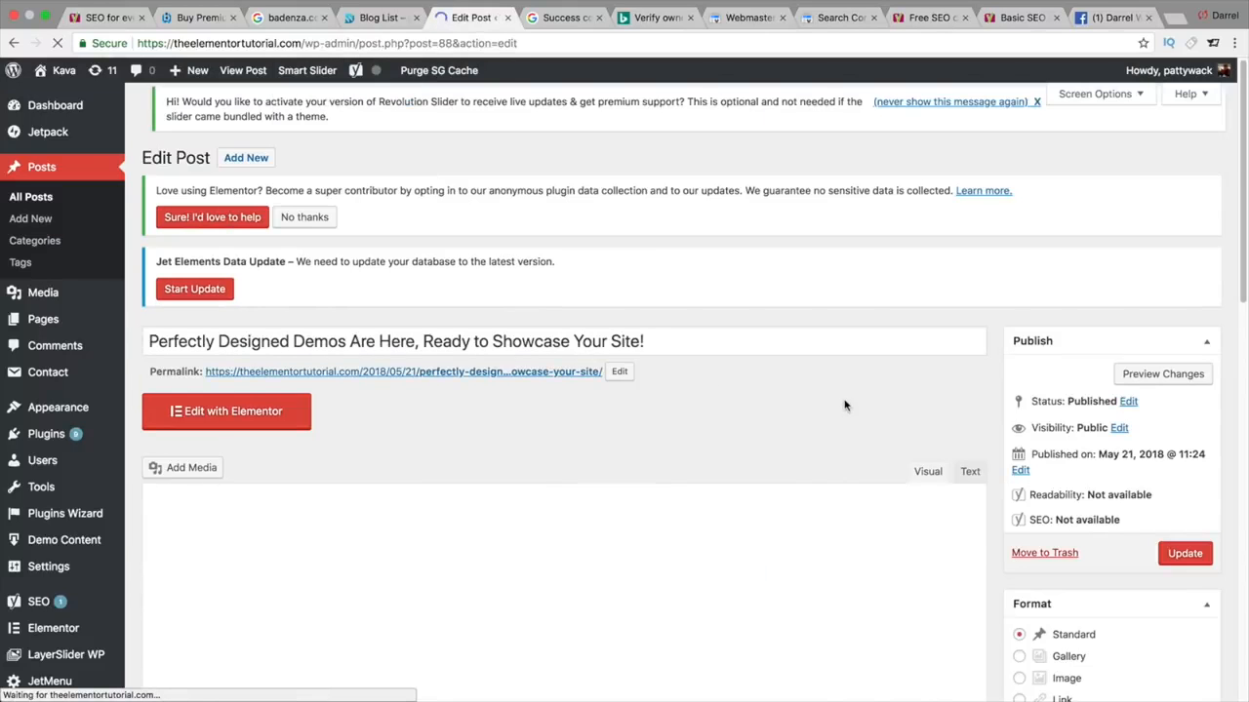
scroll(928, 413, down, 5)
scroll(984, 376, down, 12)
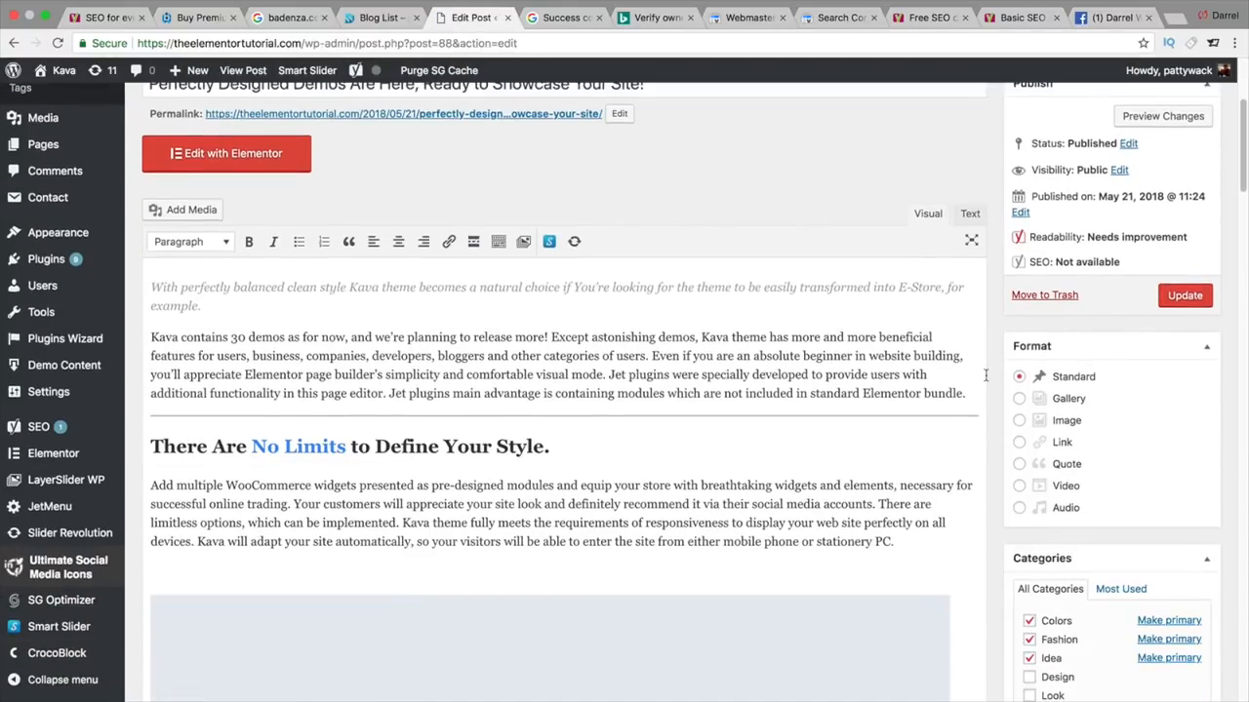
scroll(985, 376, down, 3)
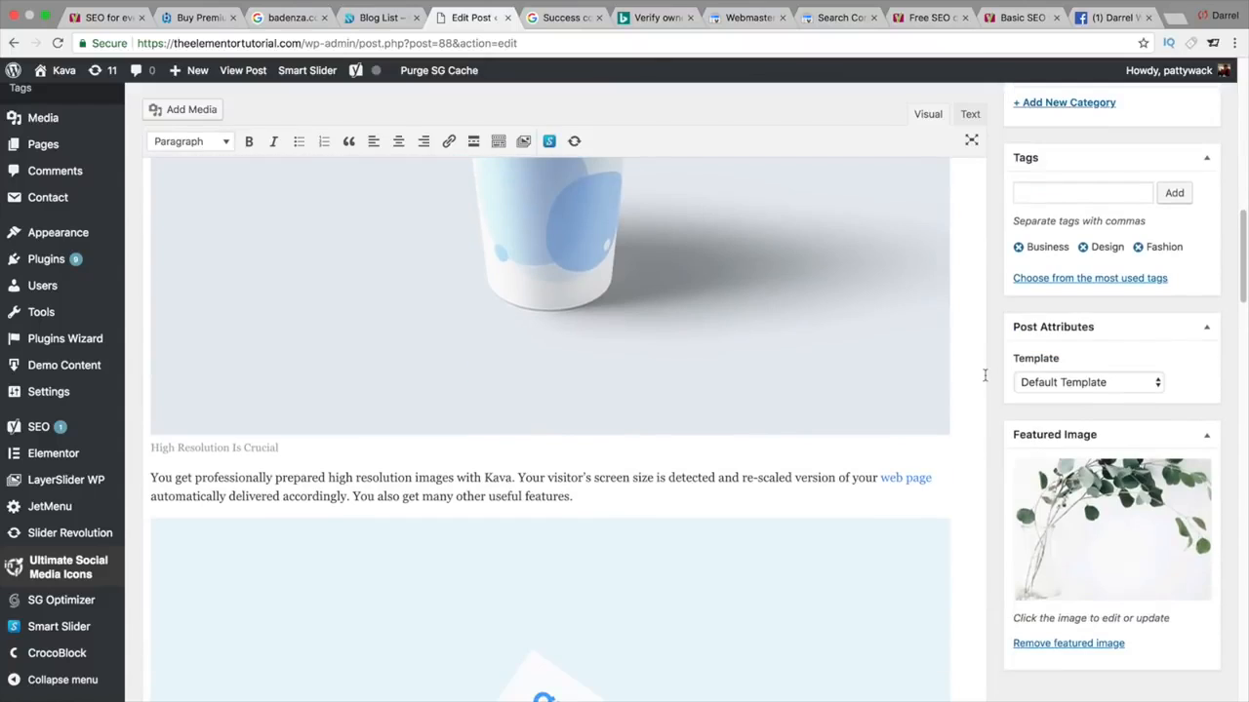
- Find the Yoast SEO section below the post content and review its analysis and snippet preview
mouse_move(358, 70)
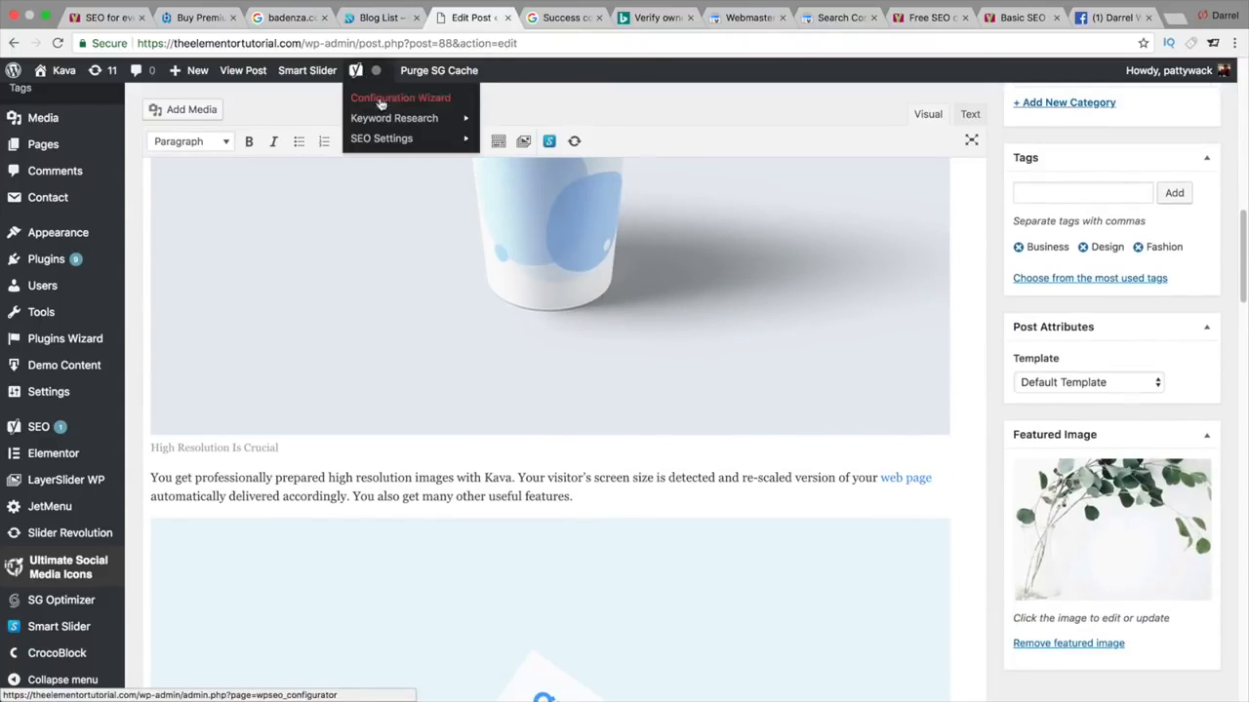
mouse_move(394, 138)
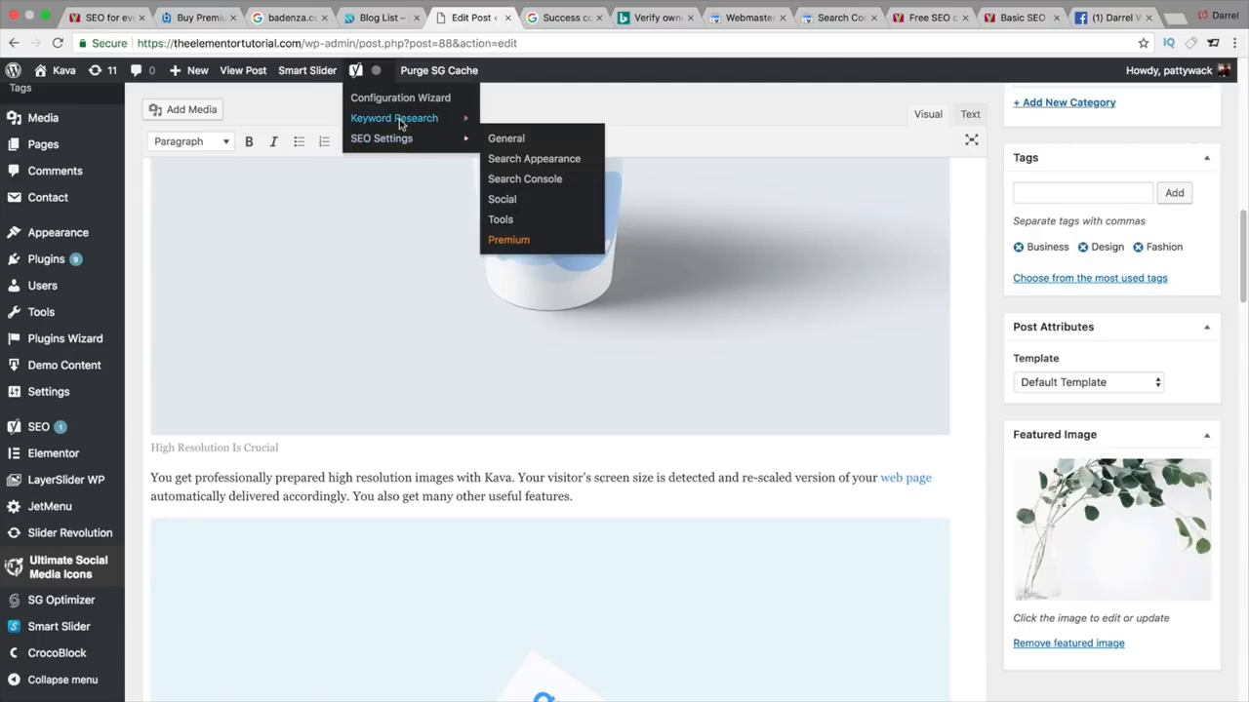
scroll(1199, 346, down, 5)
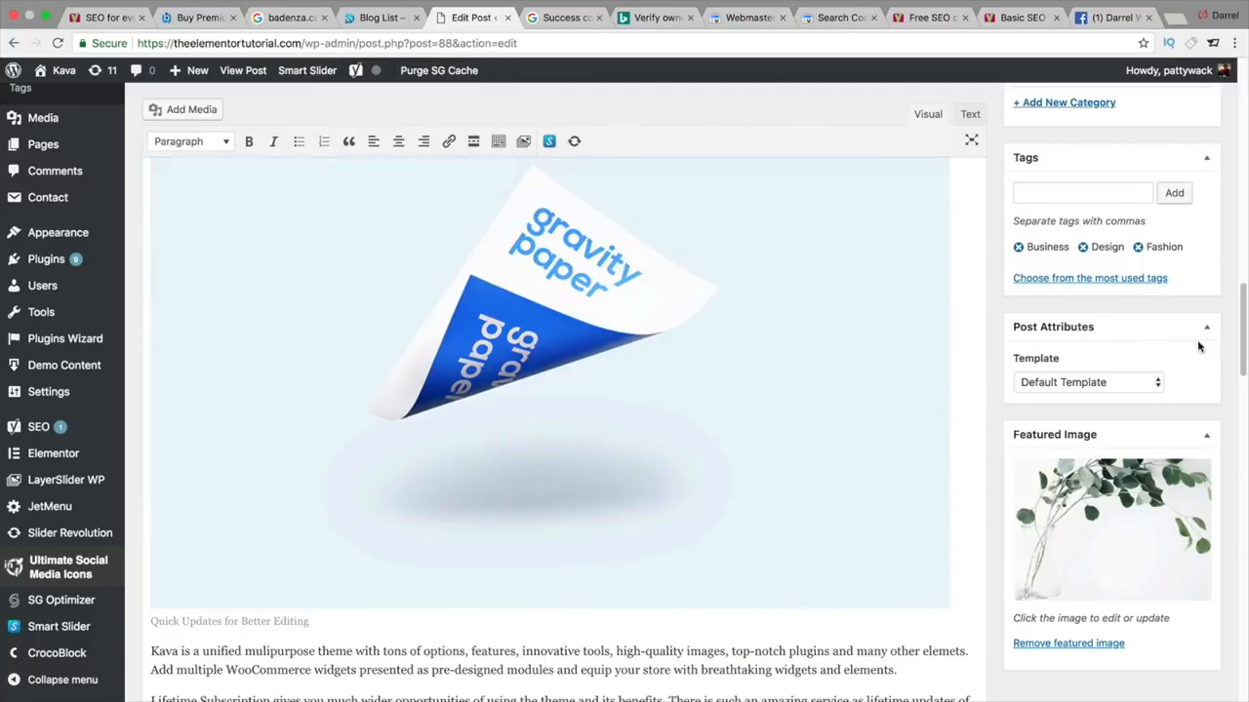
scroll(1199, 346, down, 10)
scroll(1223, 579, up, 3)
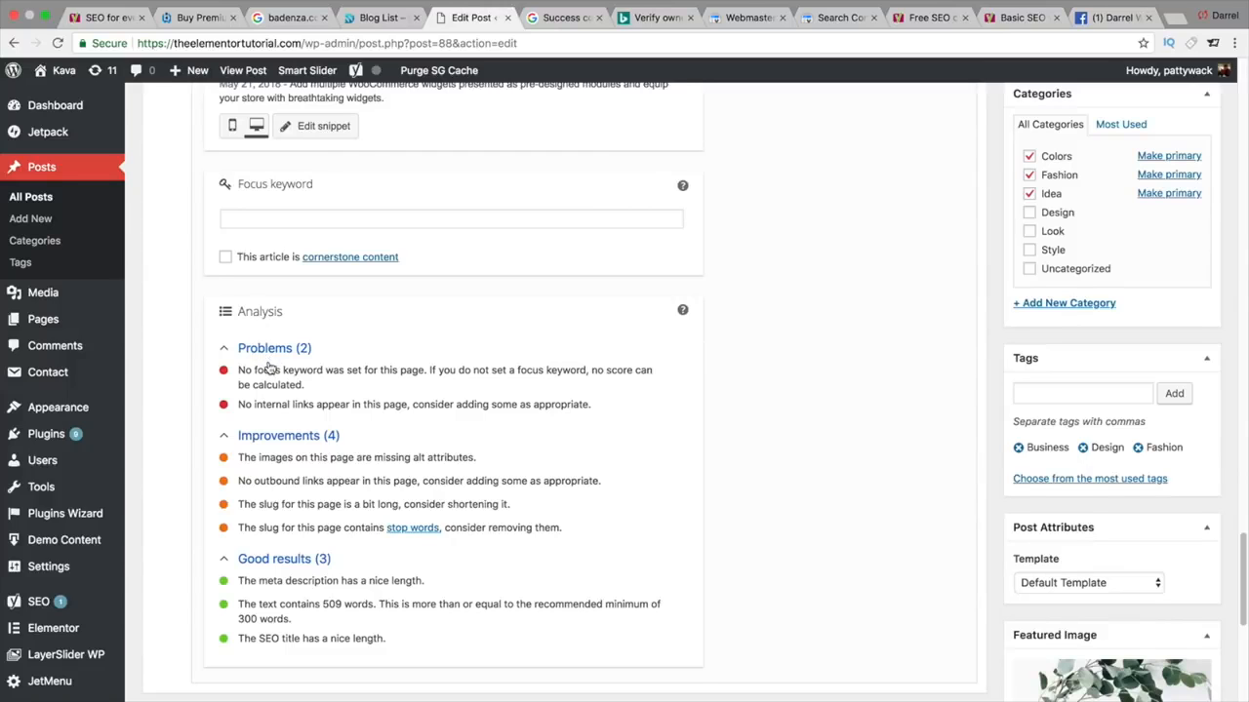
scroll(270, 367, up, 5)
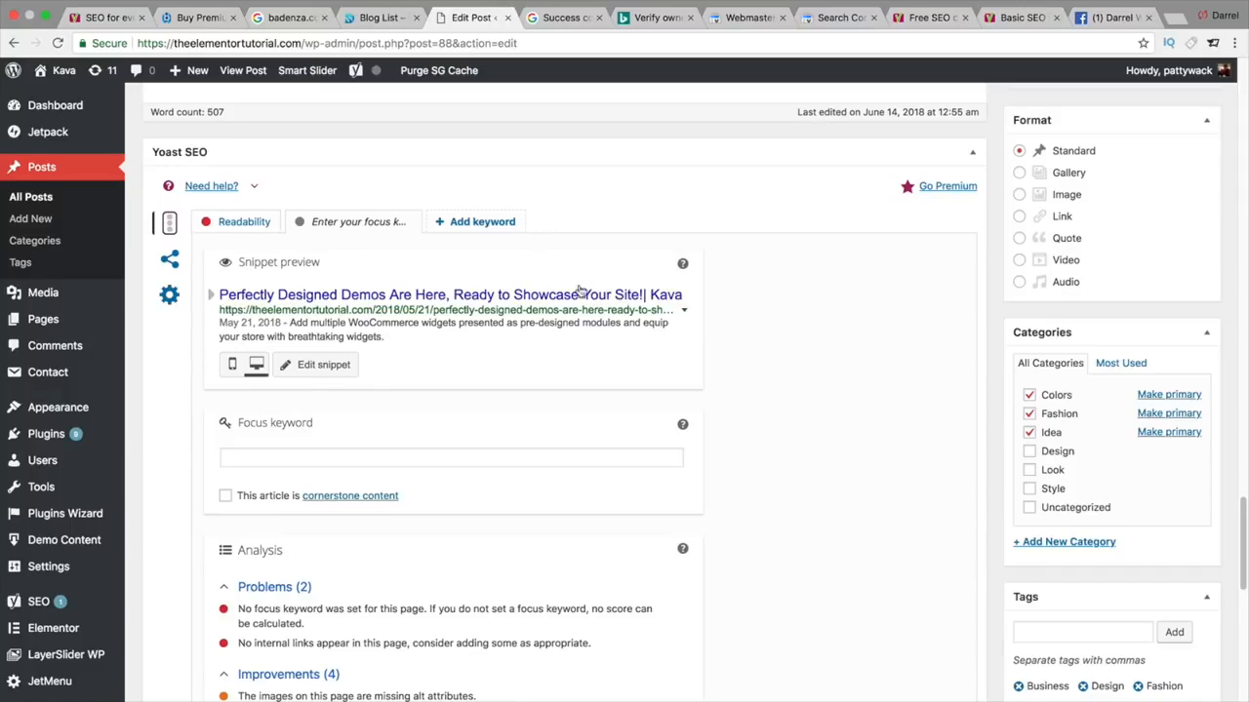
- Open the snippet editor for the post and examine the slug and the %%sitename%% variable in the SEO title
click(667, 302)
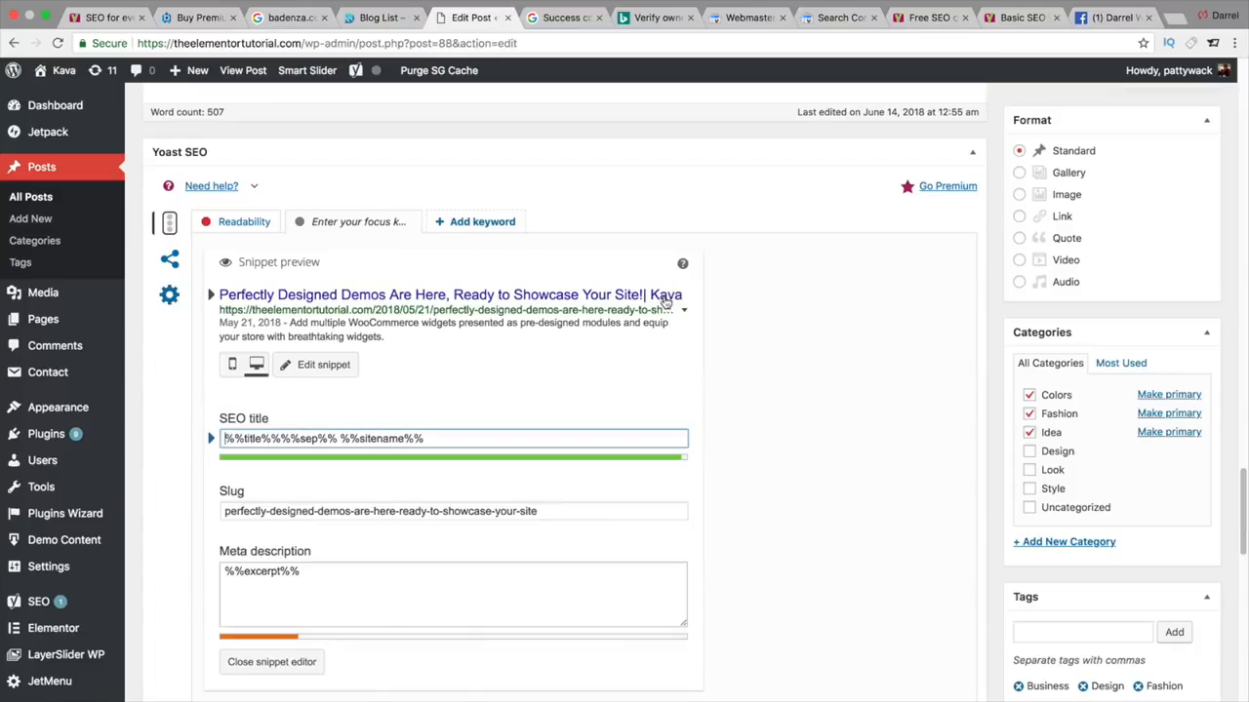
click(582, 514)
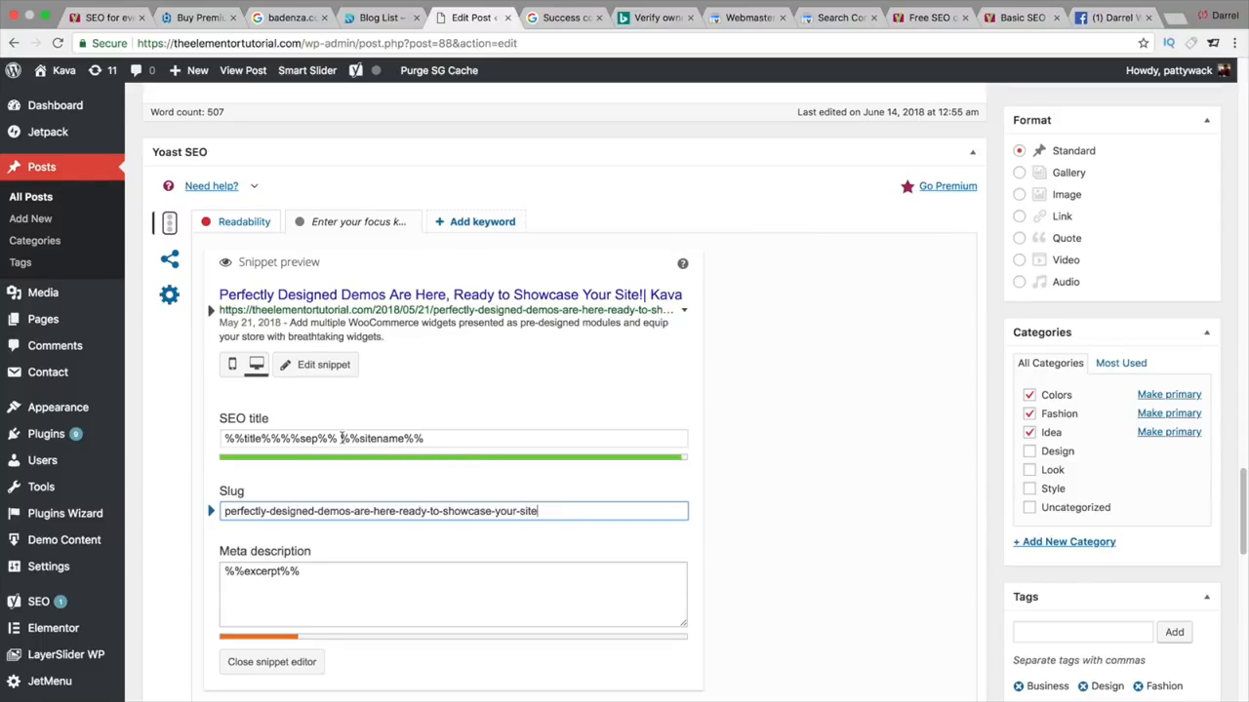
drag(341, 438, 478, 453)
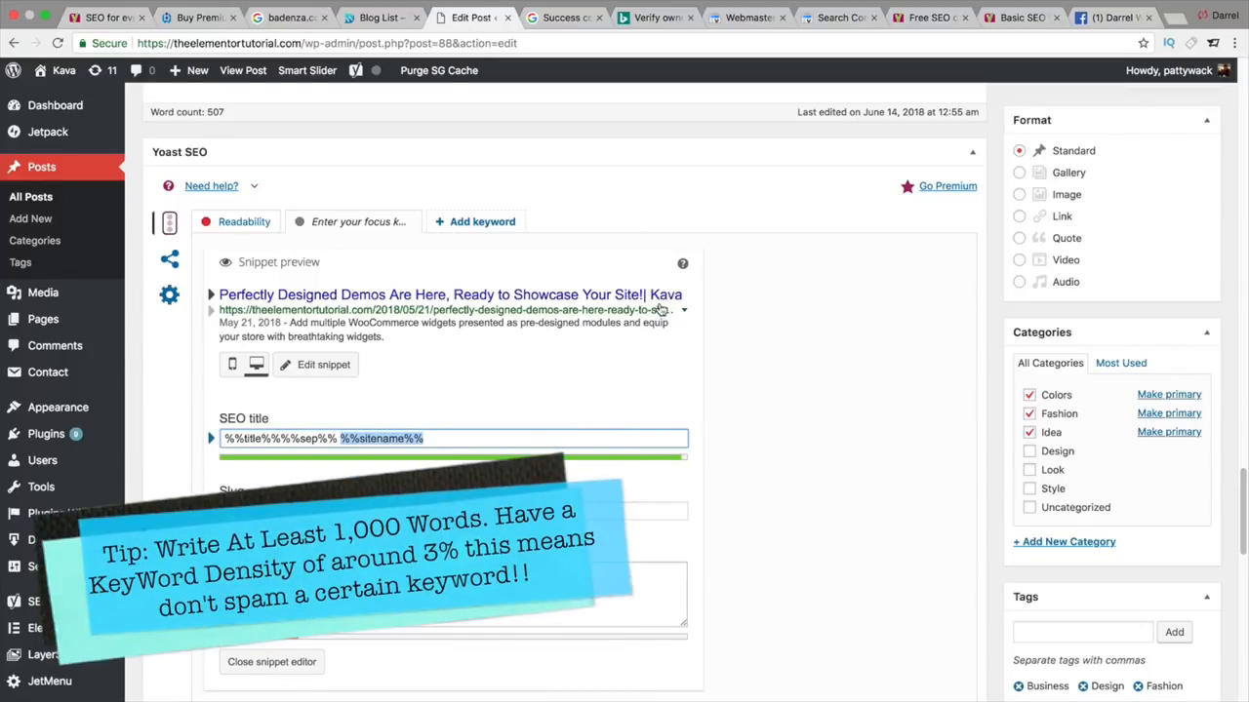
- Replace the SEO title with "This is the best yoast tutorial ever, give like or bust"
triple_click(376, 440)
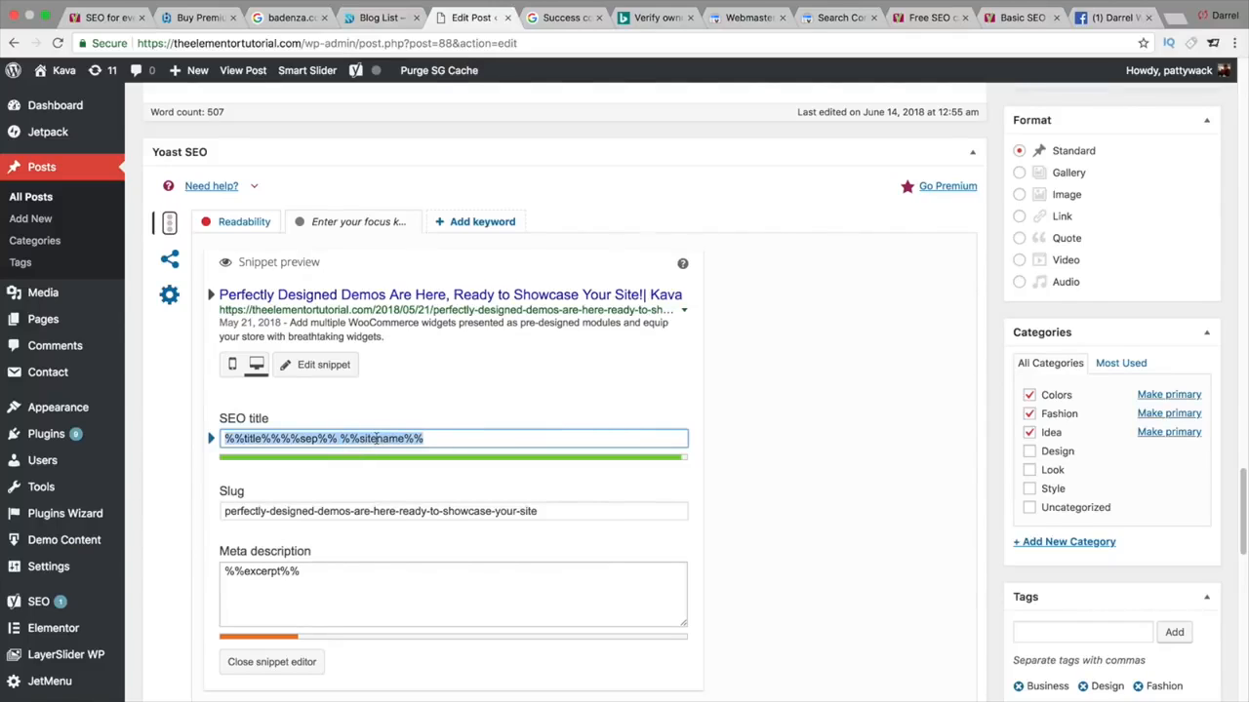
key(Left)
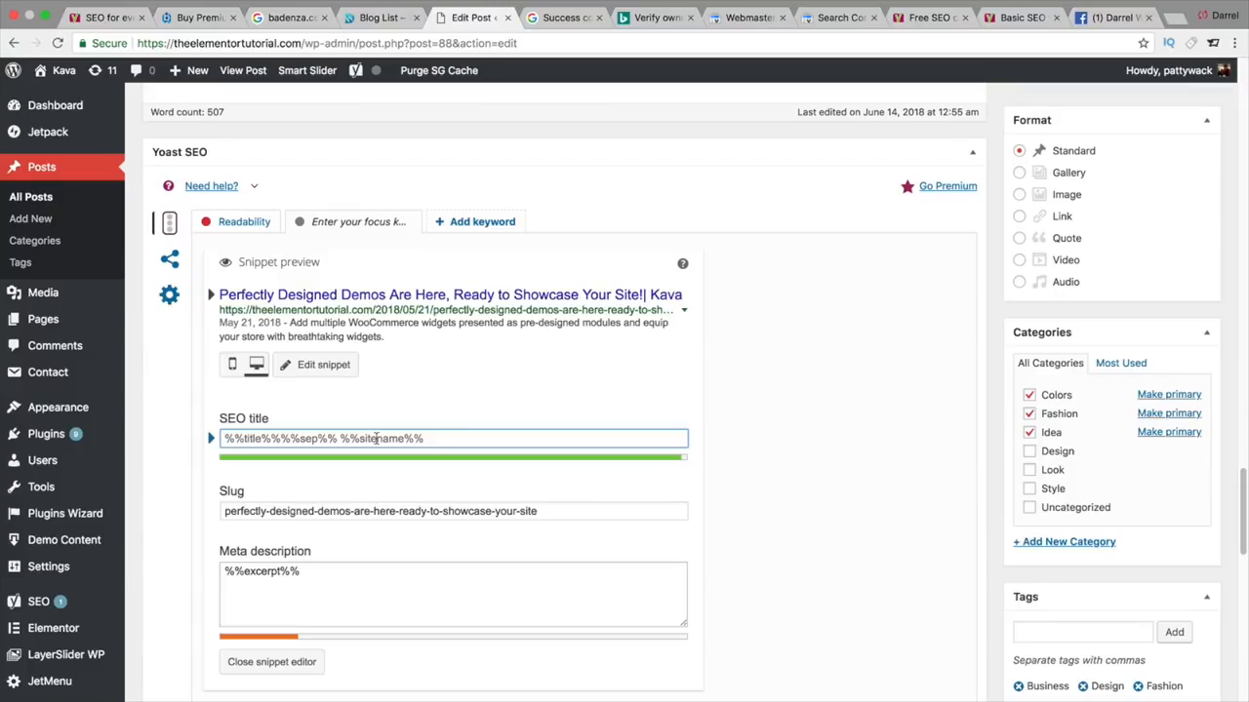
text(A)
key(BackSpace)
text(This is t)
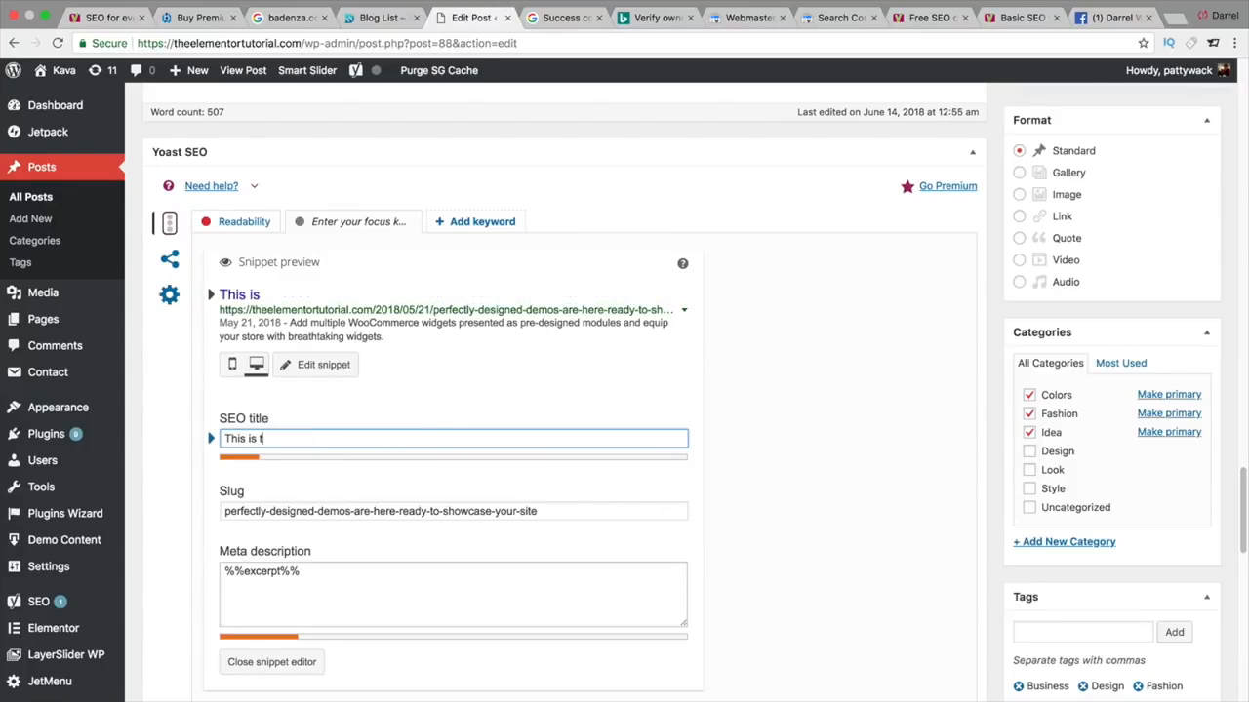
text(he best word)
key(BackSpace)
key(BackSpace)
key(BackSpace)
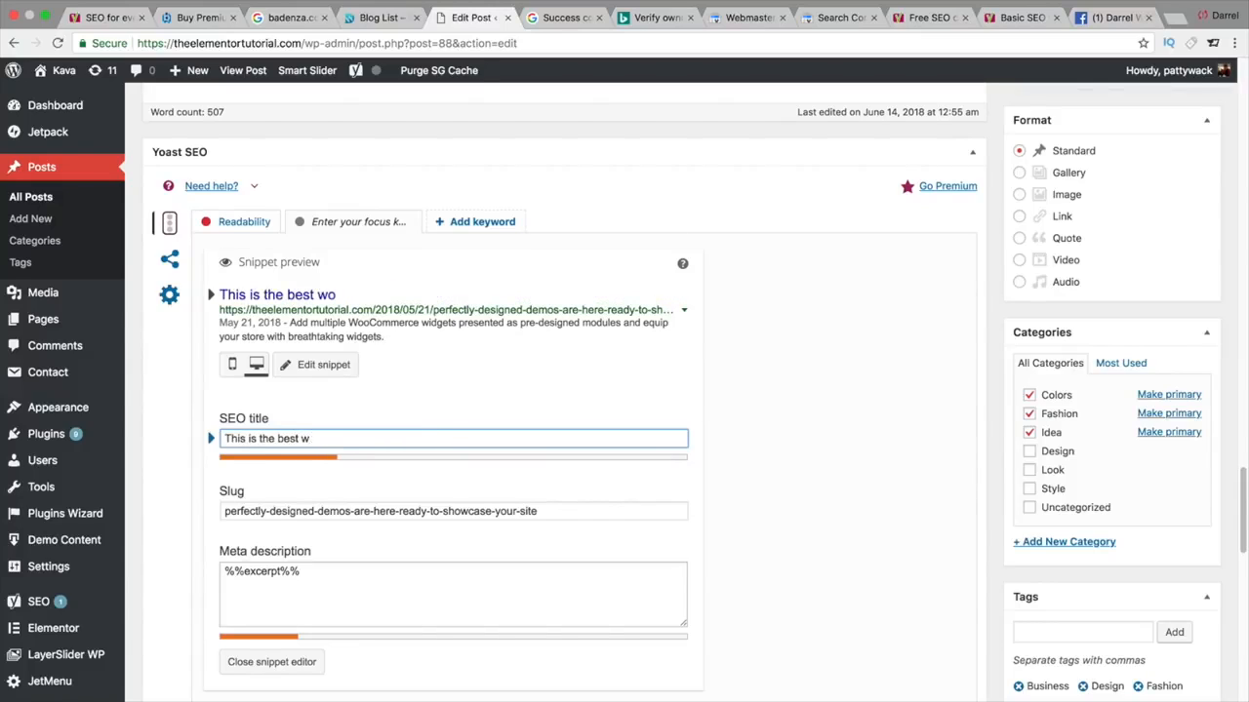
key(BackSpace)
text(yoast tutor)
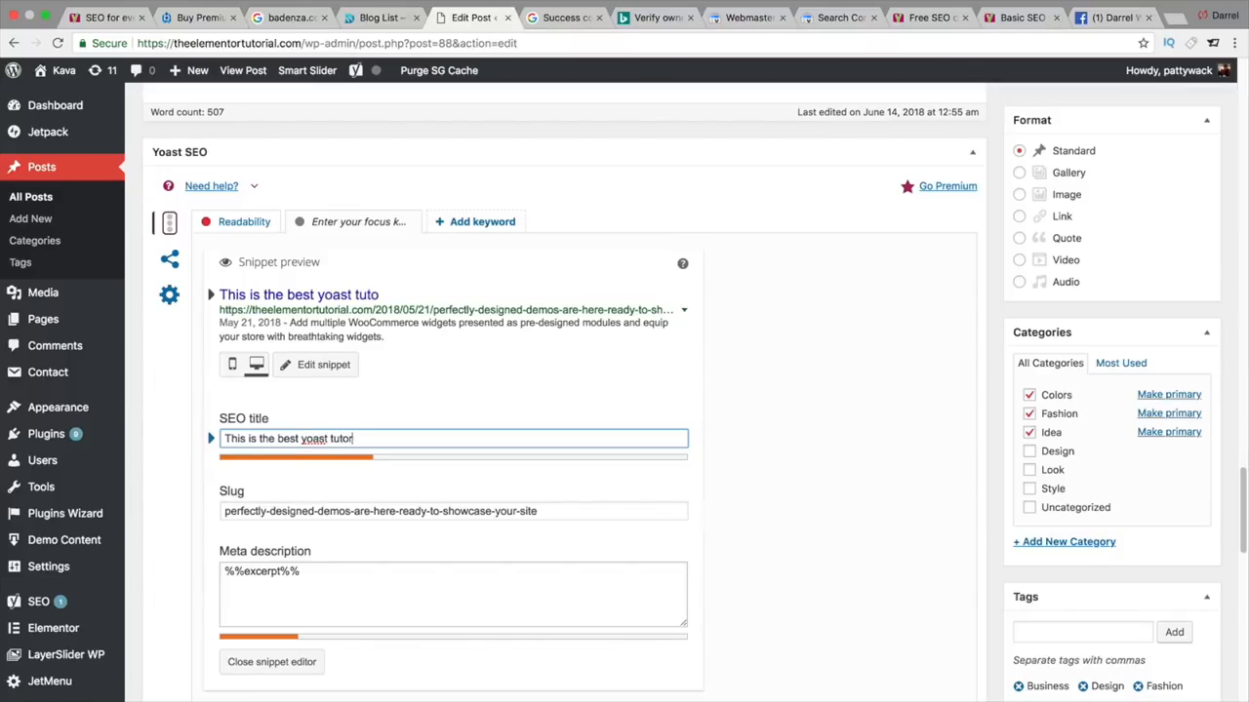
text(ial ever, give)
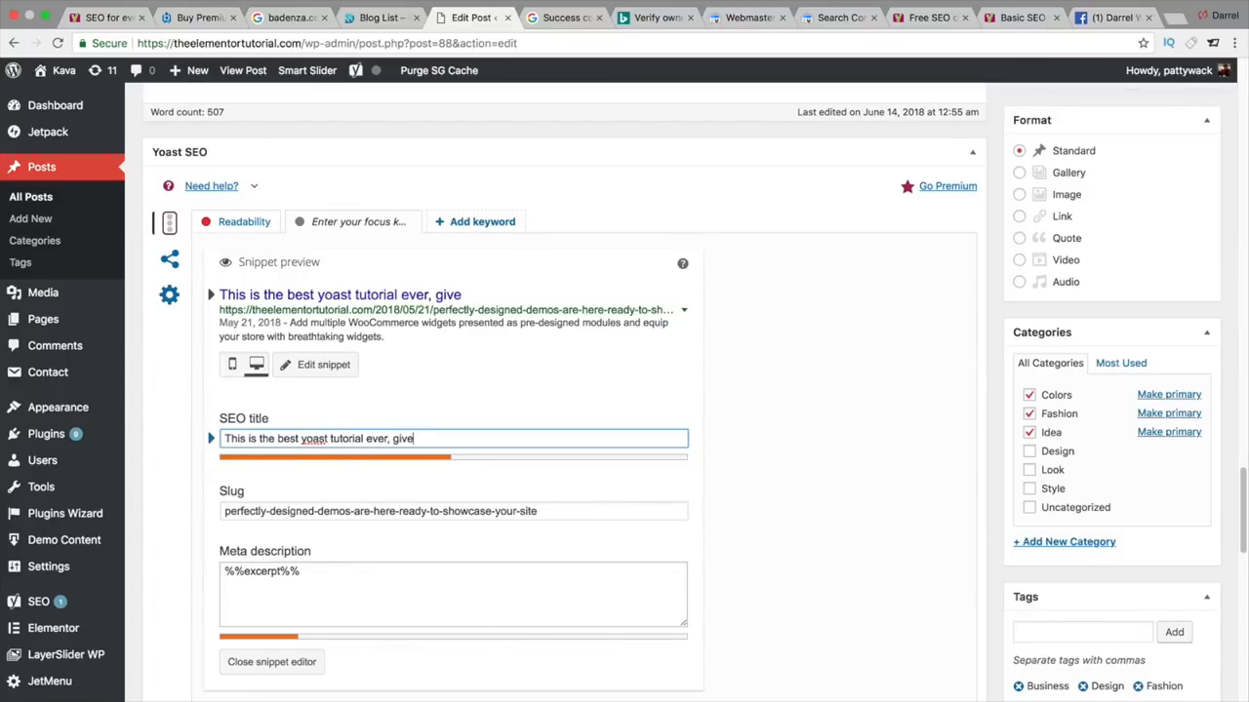
text( like or buyst)
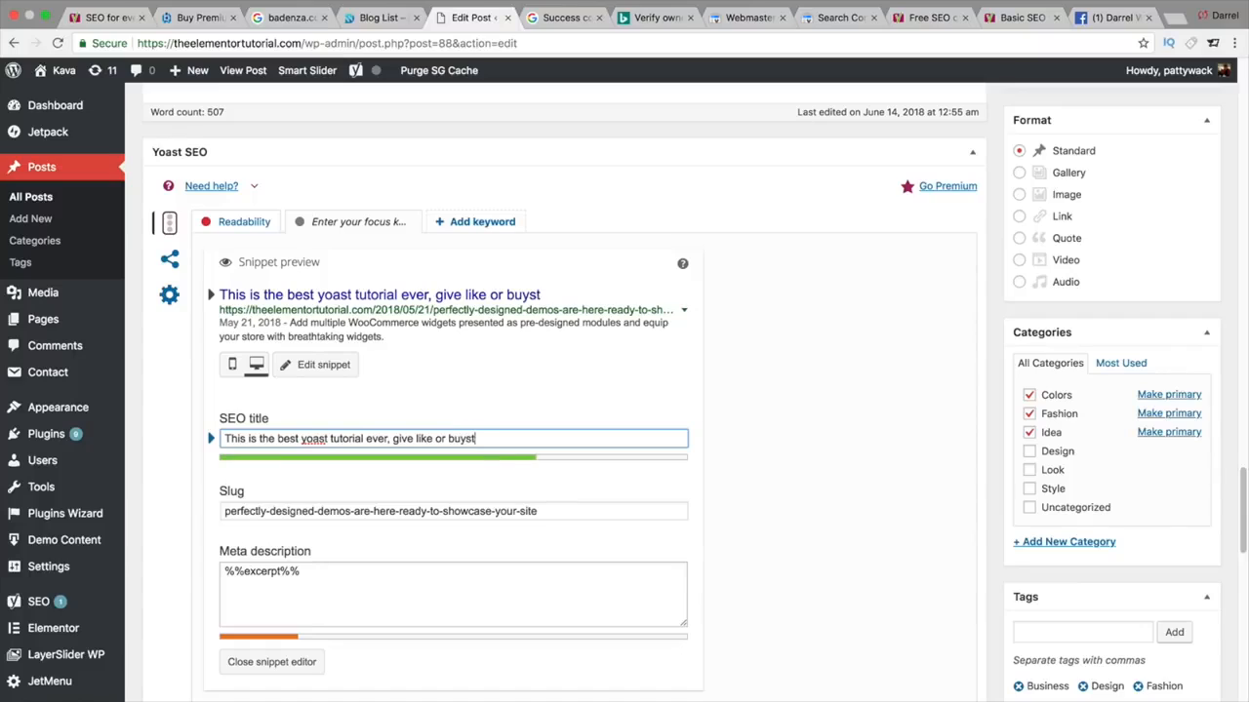
key(BackSpace)
text(st)
mouse_move(1244, 515)
mouse_down()
mouse_move(1243, 70)
mouse_move(1246, 527)
mouse_up()
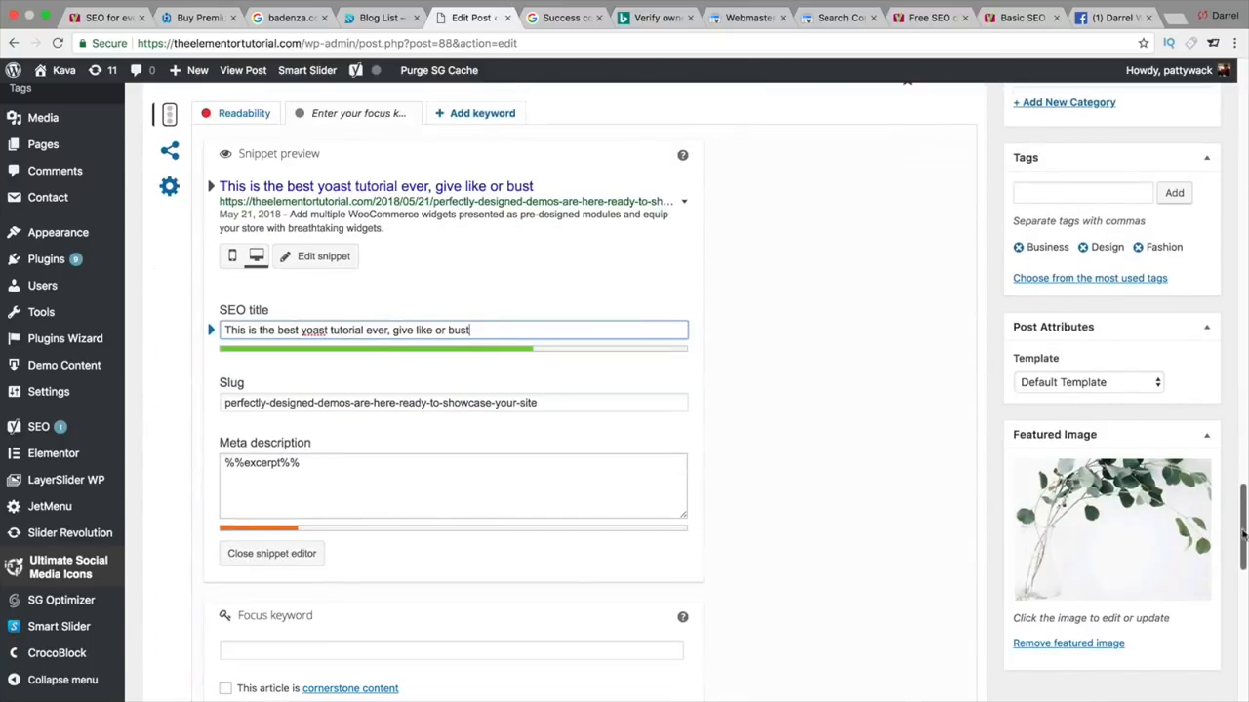
- Set the post's SEO title to "Top 10 Best Wordpress Themes For 2018"
triple_click(436, 331)
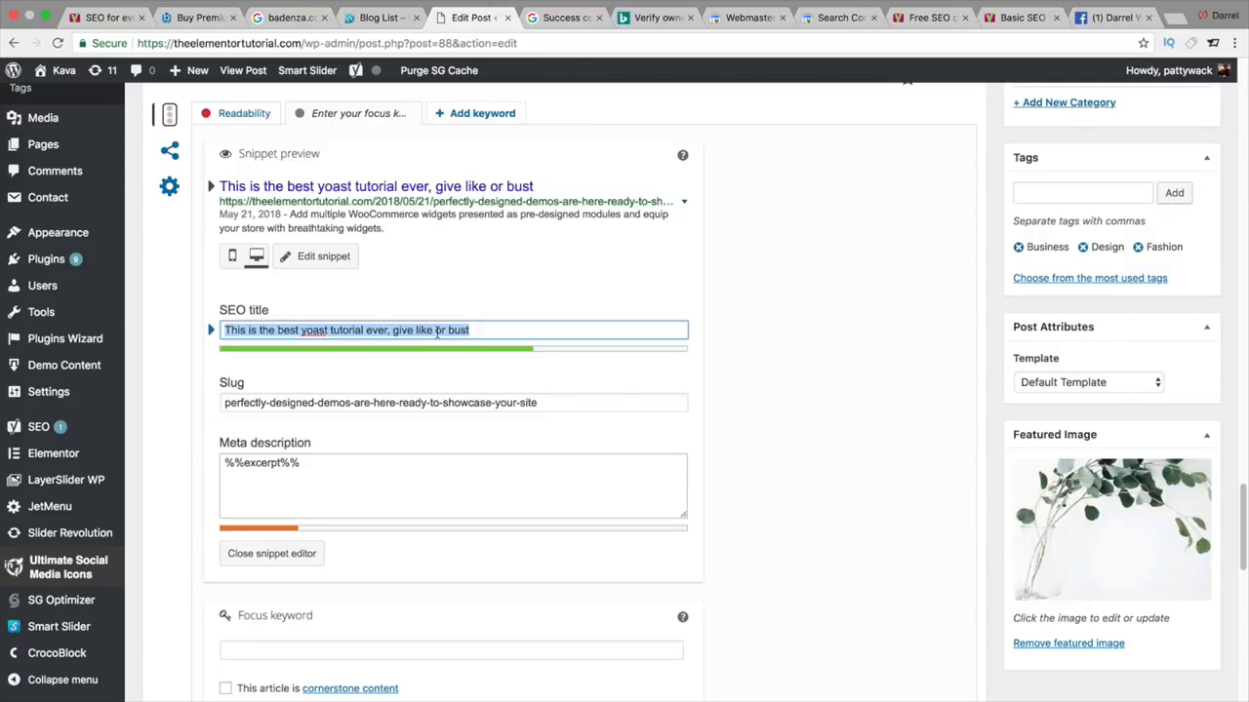
text(Top 10 )
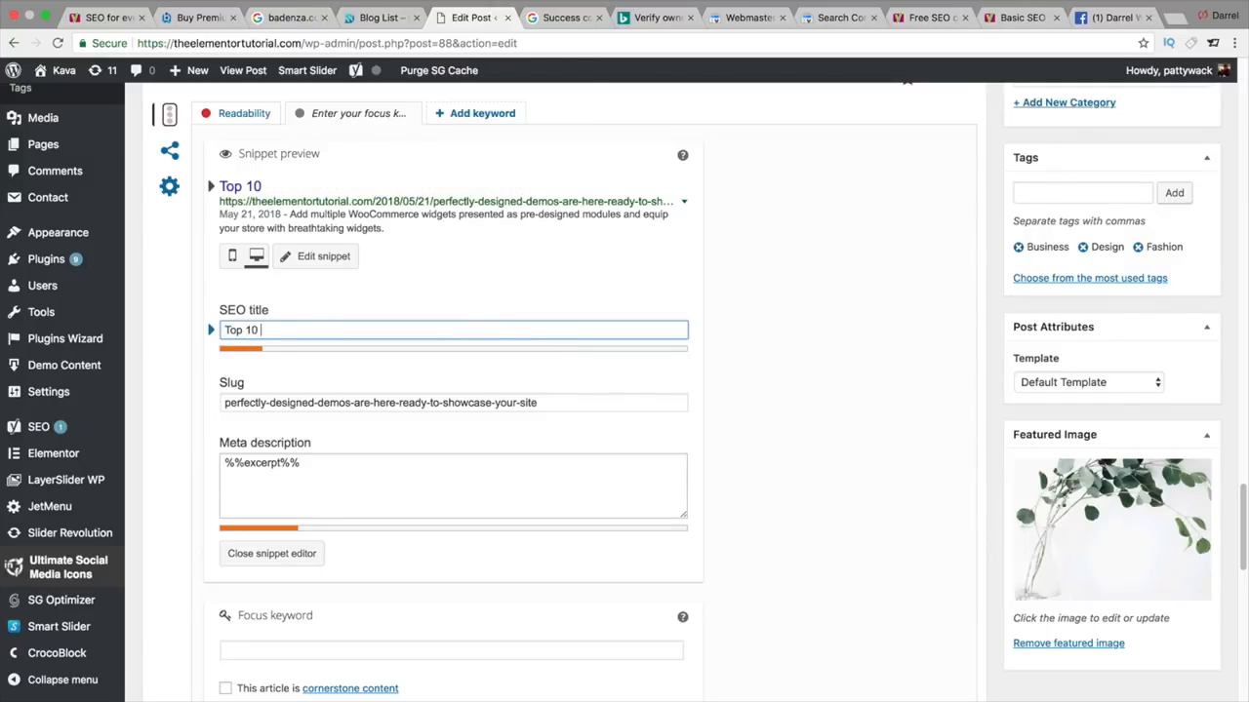
text(Best Wordpress themes)
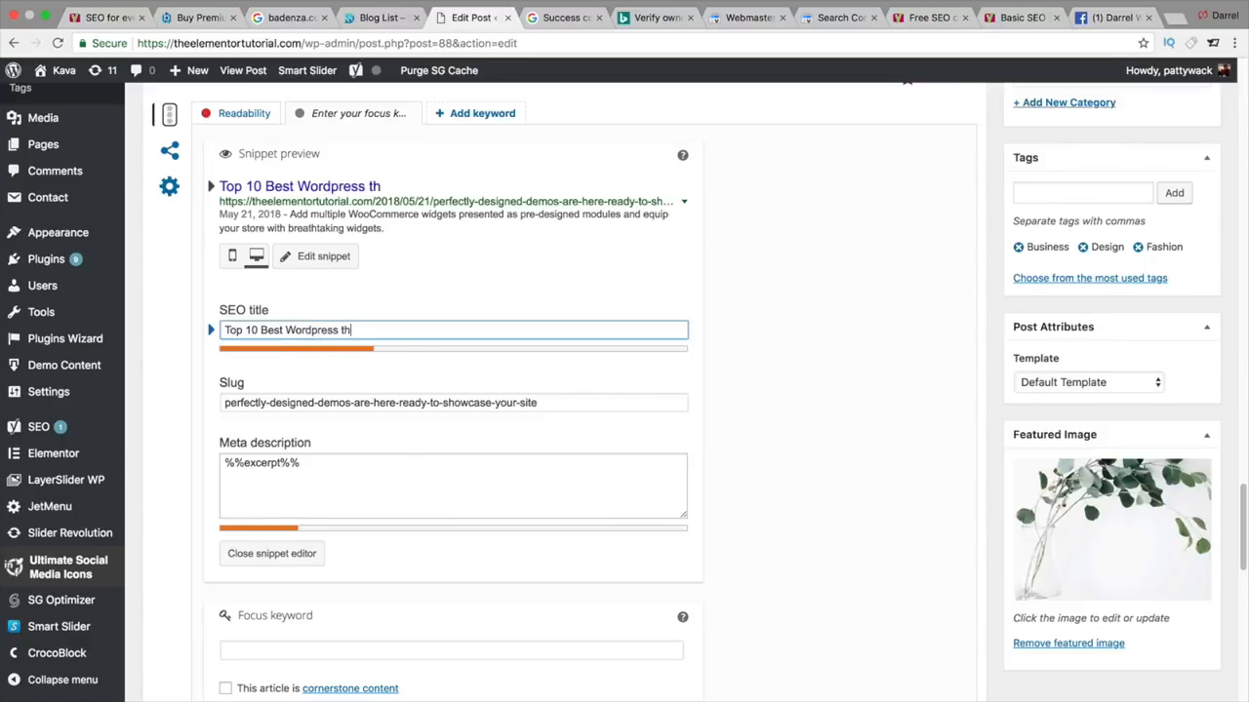
key(BackSpace)
key(BackSpace)
key(BackSpace)
key(BackSpace)
key(BackSpace)
key(BackSpace)
text(For)
key(BackSpace)
key(BackSpace)
key(BackSpace)
text(Themes For 2018)
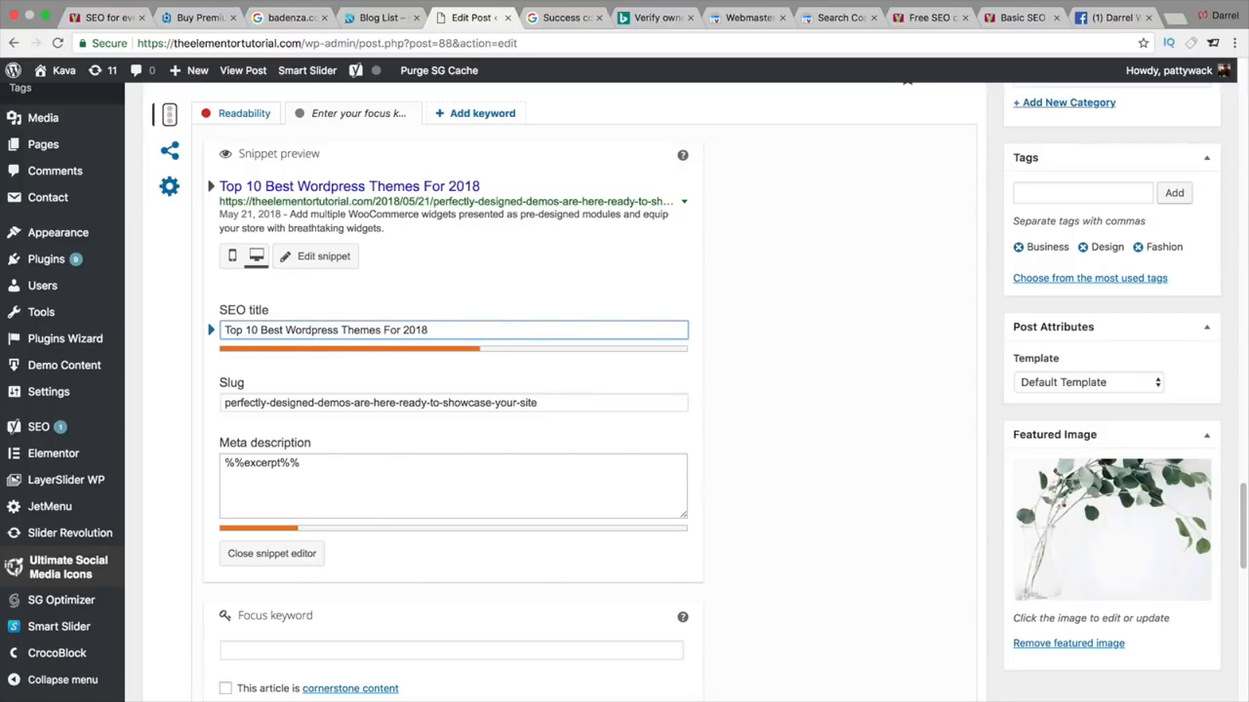
- Extend the SEO title with the ending " | Free Wordpress Themes"
text( | Free)
key(BackSpace)
key(BackSpace)
key(BackSpace)
text(F)
key(BackSpace)
text(Free themes)
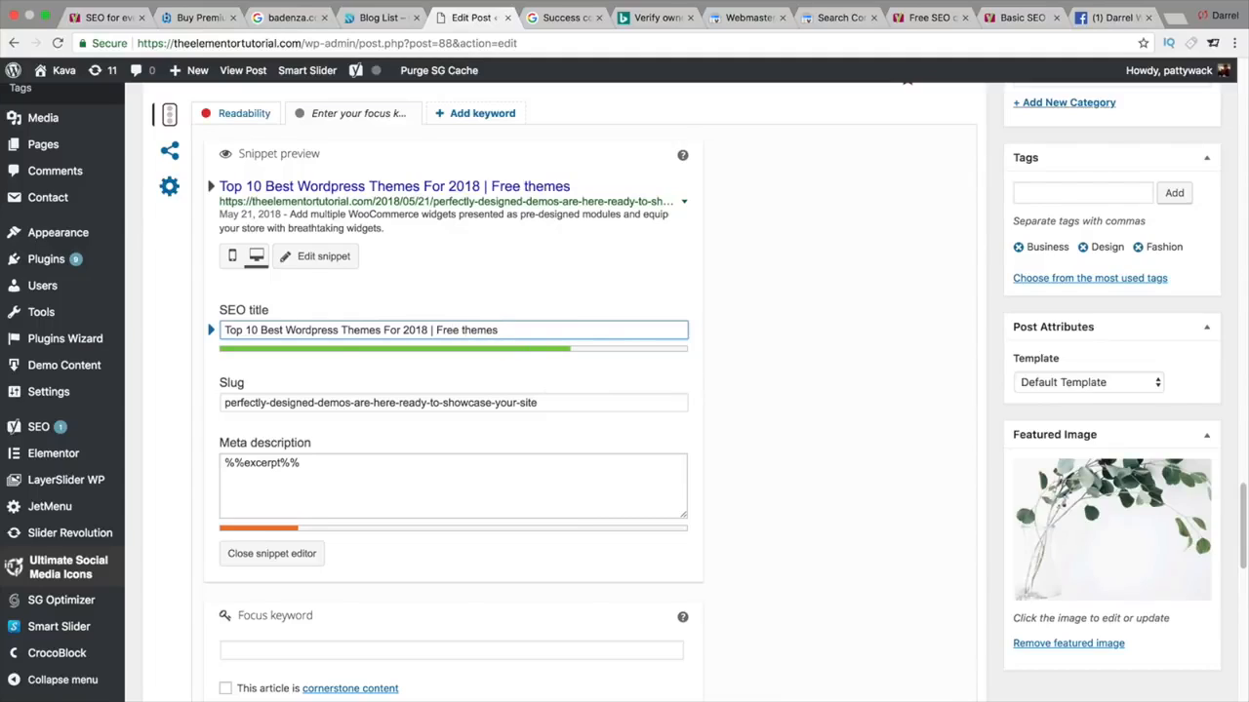
key(BackSpace)
key(BackSpace)
key(BackSpace)
key(BackSpace)
key(BackSpace)
key(BackSpace)
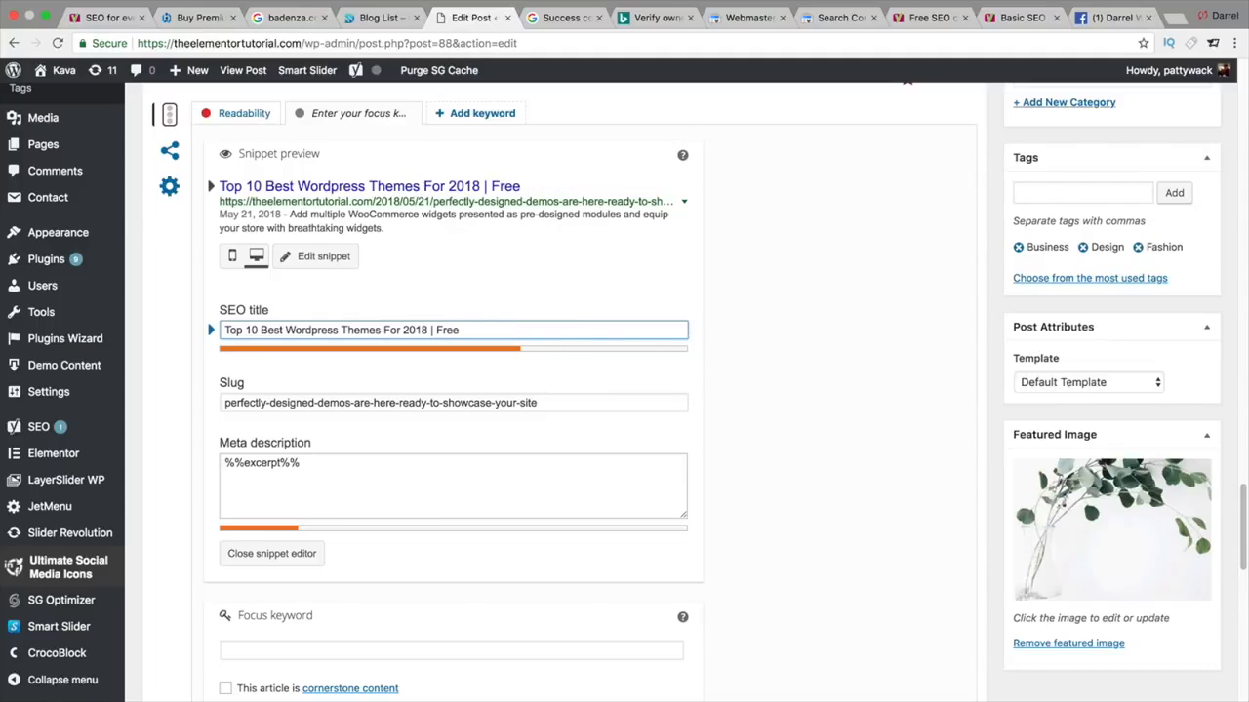
key(BackSpace)
key(BackSpace)
key(BackSpace)
key(BackSpace)
key(BackSpace)
text(Free Wordpre)
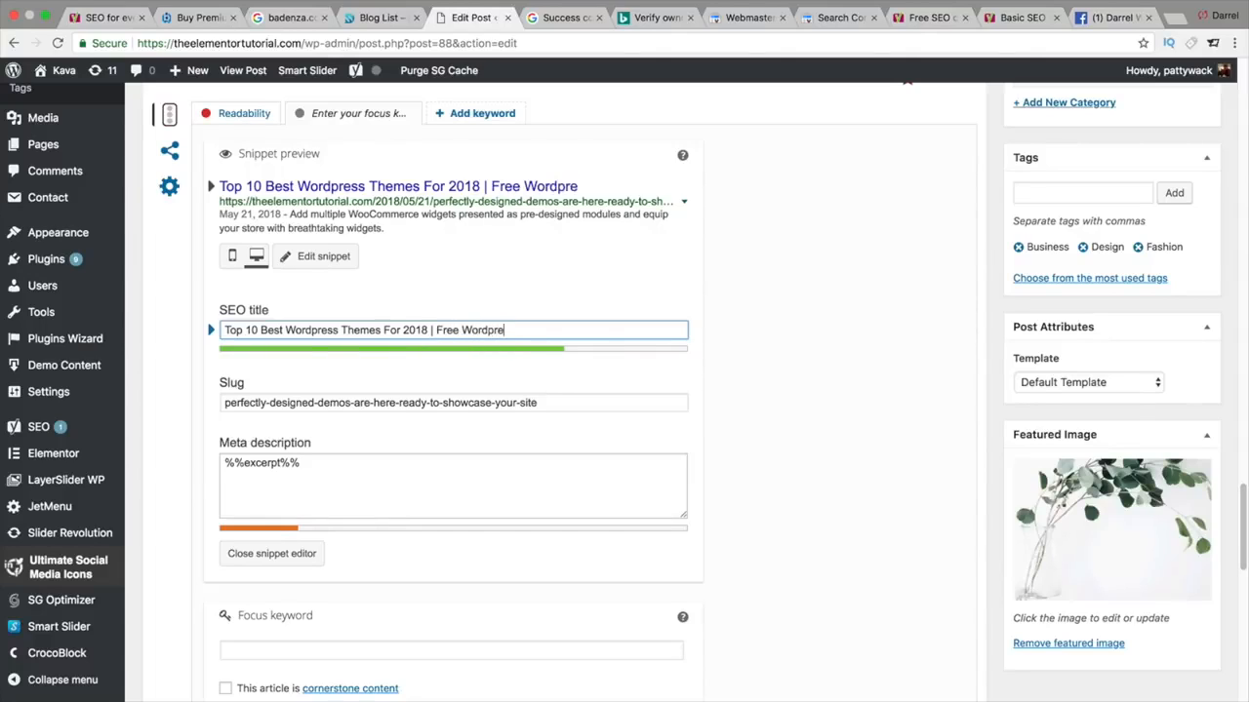
text(ss Thhmes)
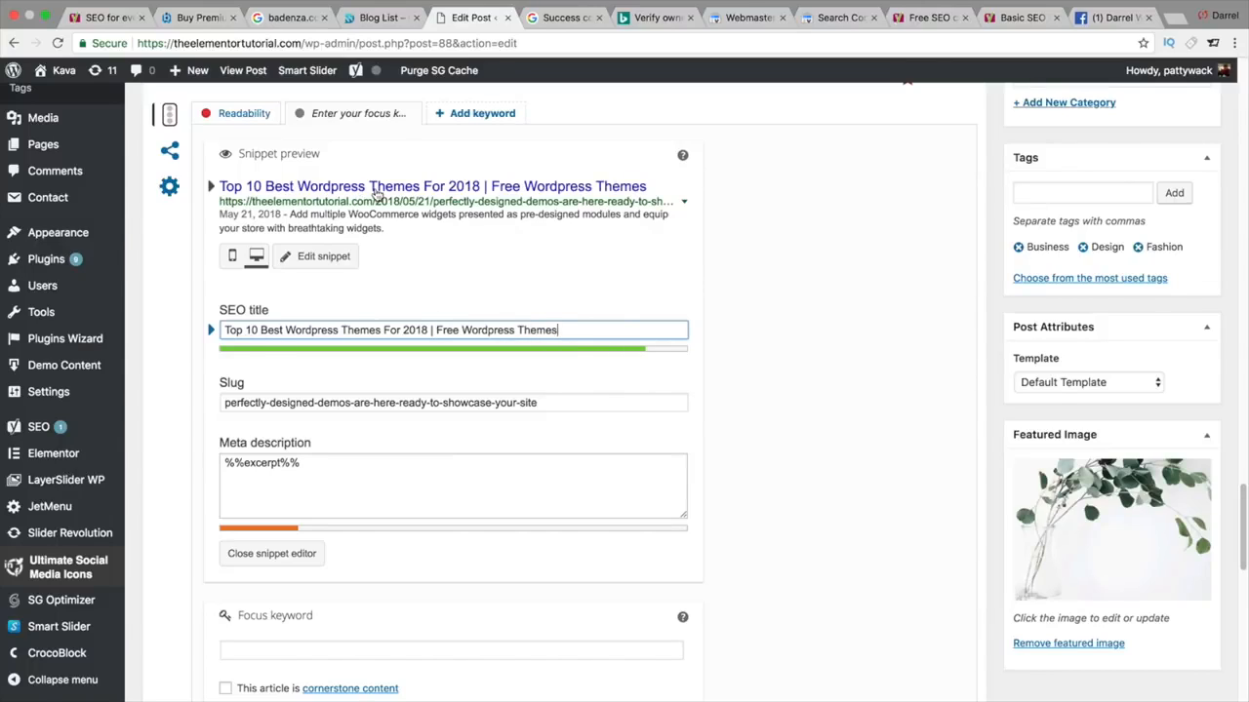
- Replace the %%excerpt%% meta description with the opening question "Looking for the best free wordpress themes?"
click(368, 482)
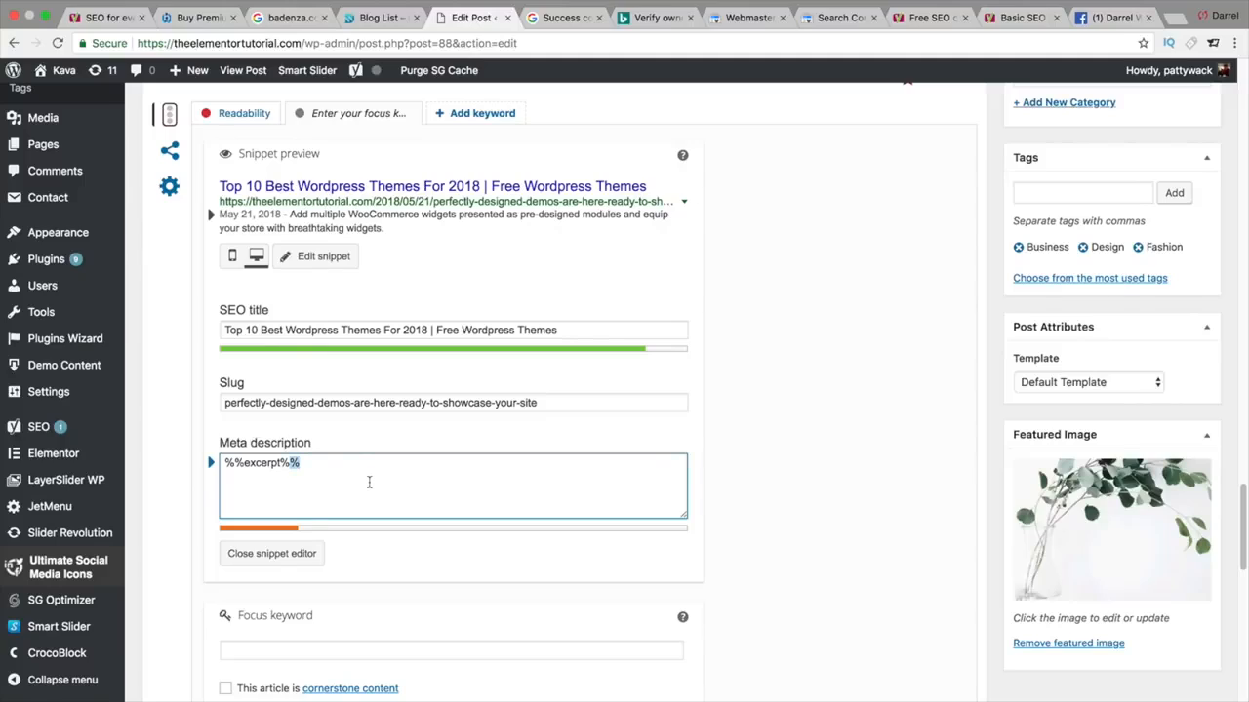
key(super+a)
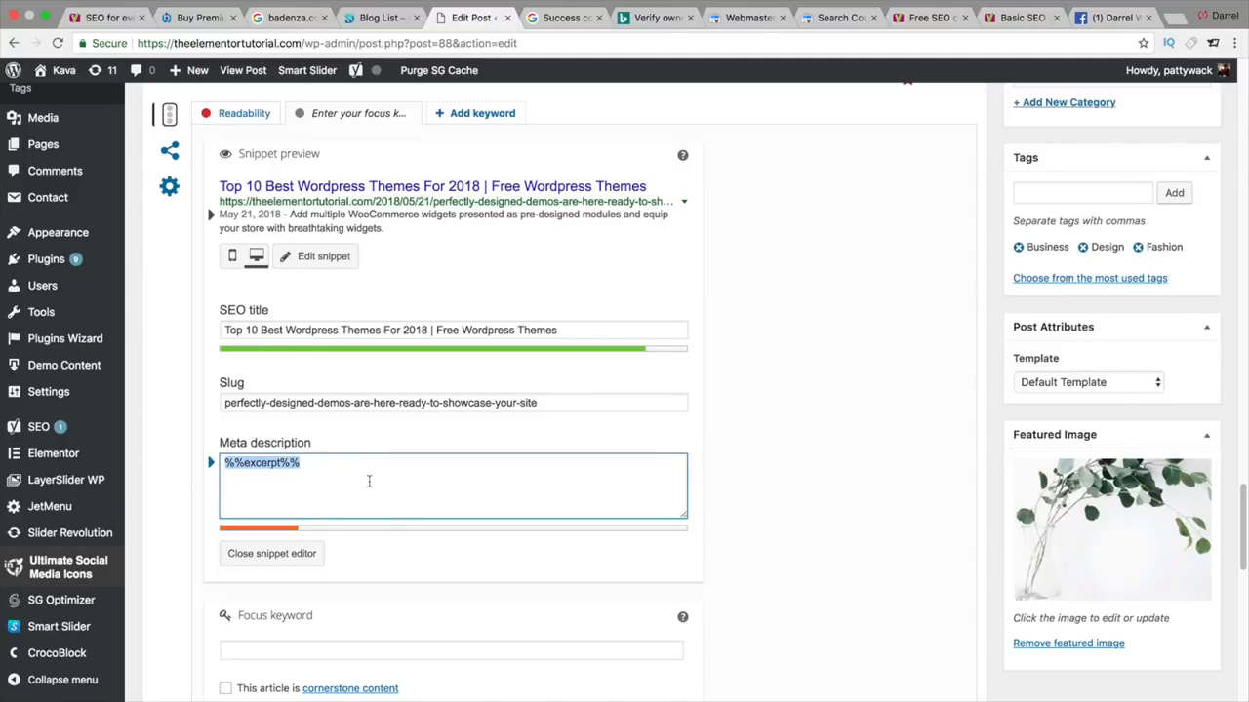
key(BackSpace)
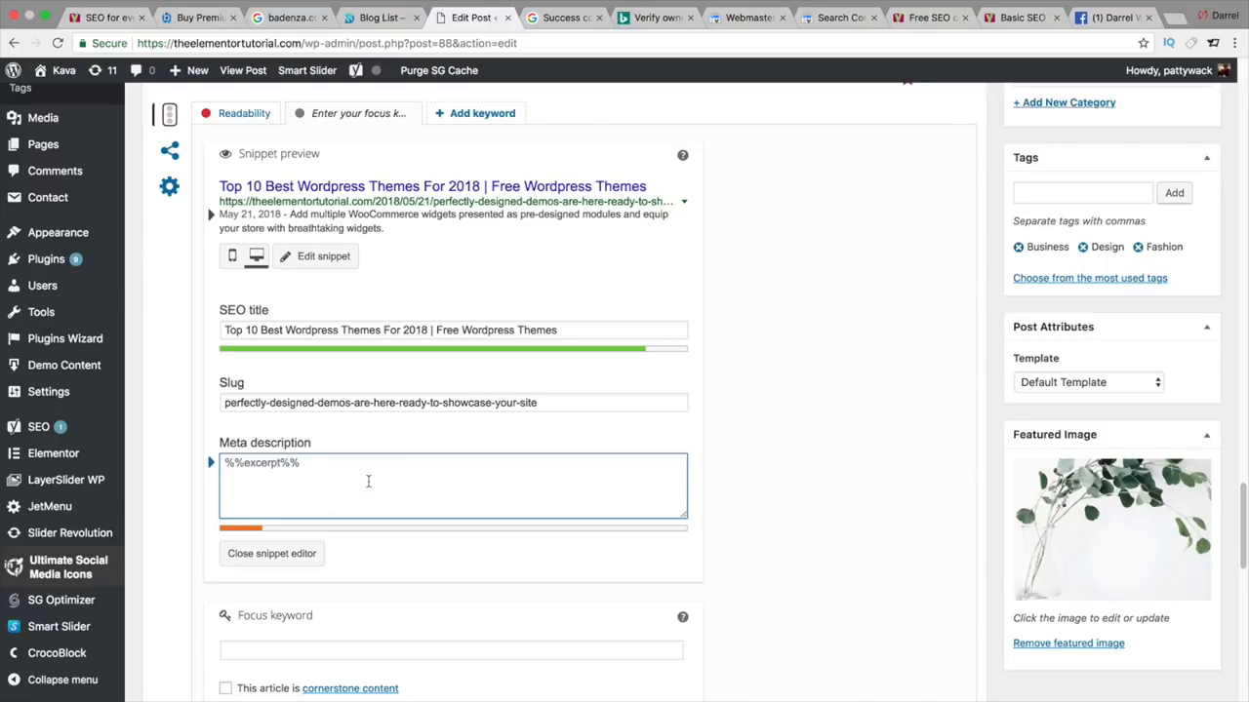
text(ooki)
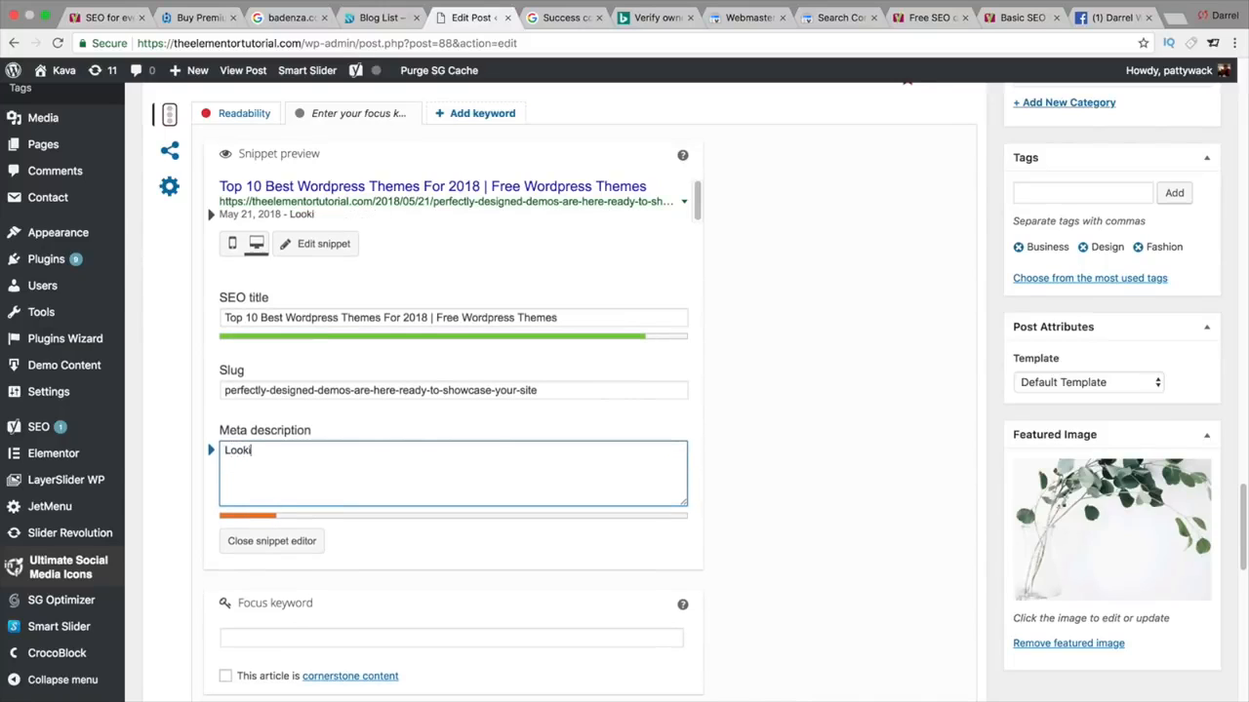
text(ng for the best w)
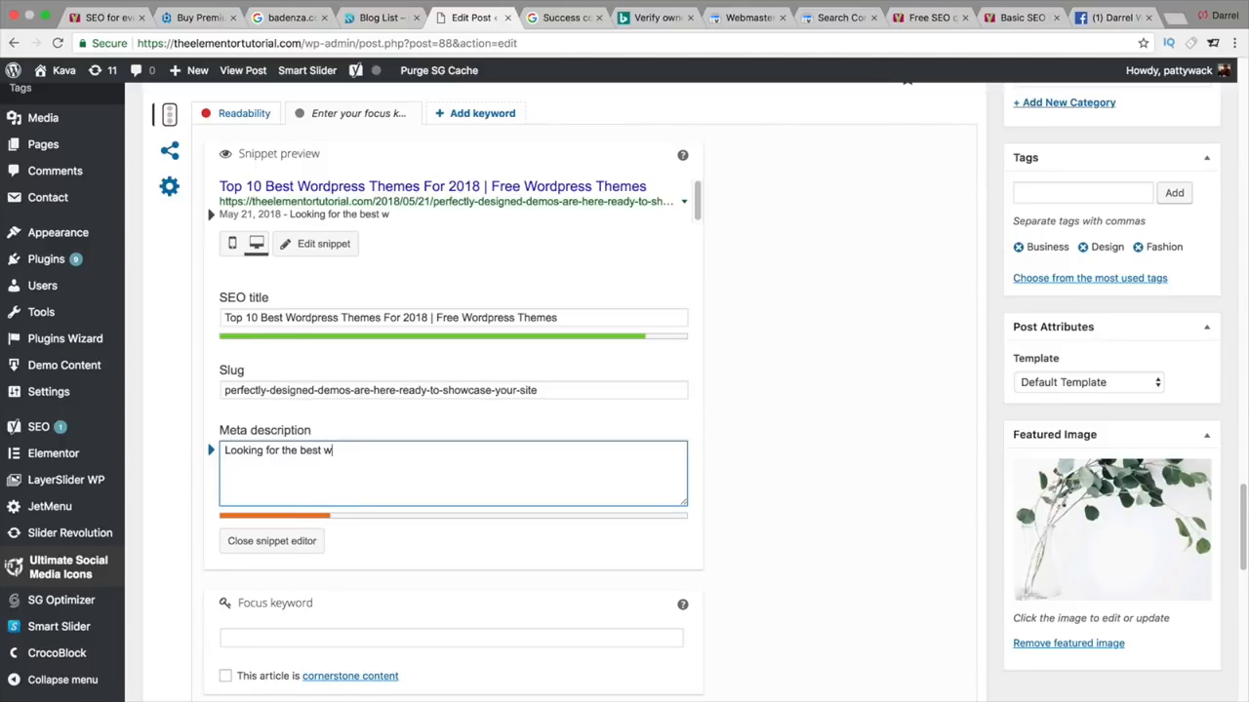
key(BackSpace)
text(free wordpress themes? The)
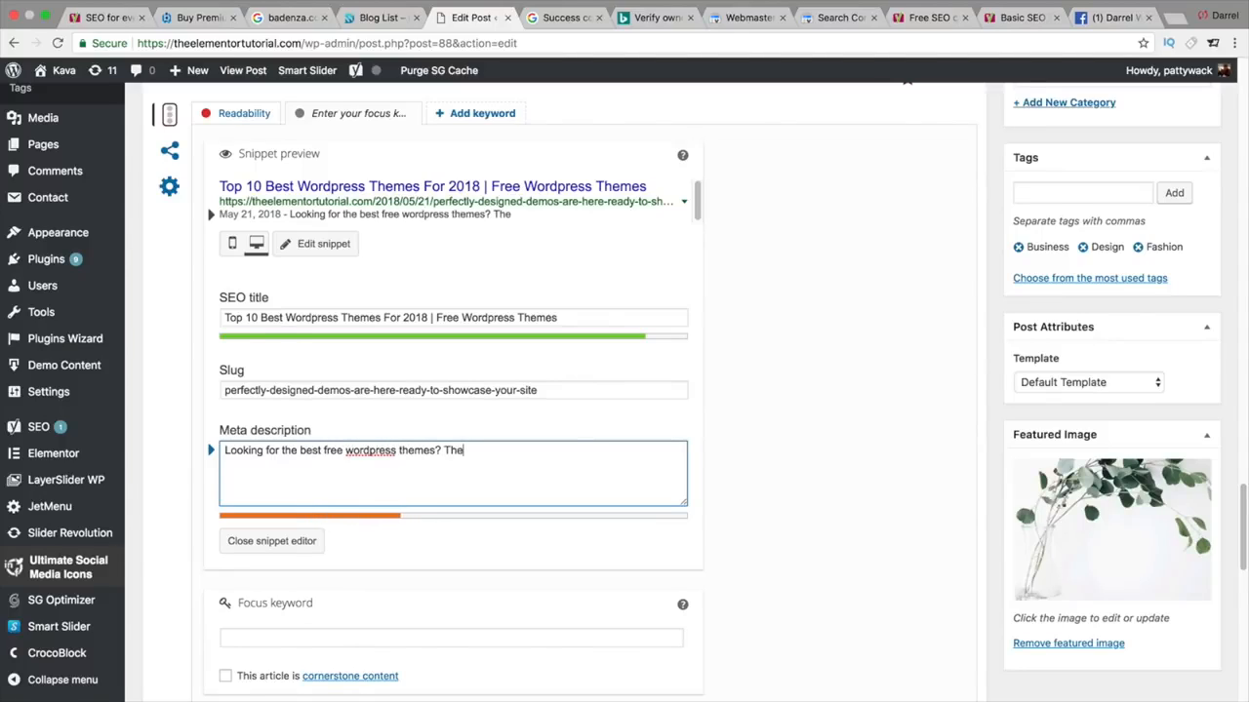
- Complete the meta description with "Check our top 10 list of wordpress themes available on our website for free!"
key(BackSpace)
key(BackSpace)
key(BackSpace)
text(Check our top 10 )
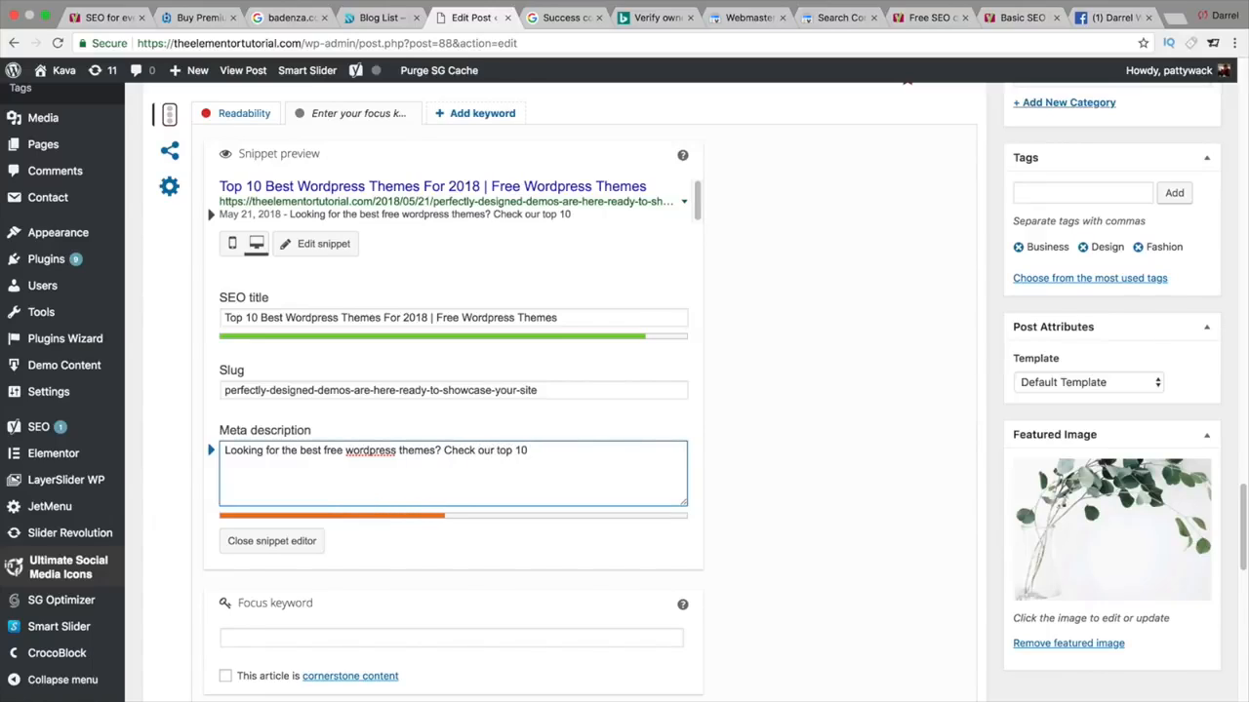
text(list of wordpress th)
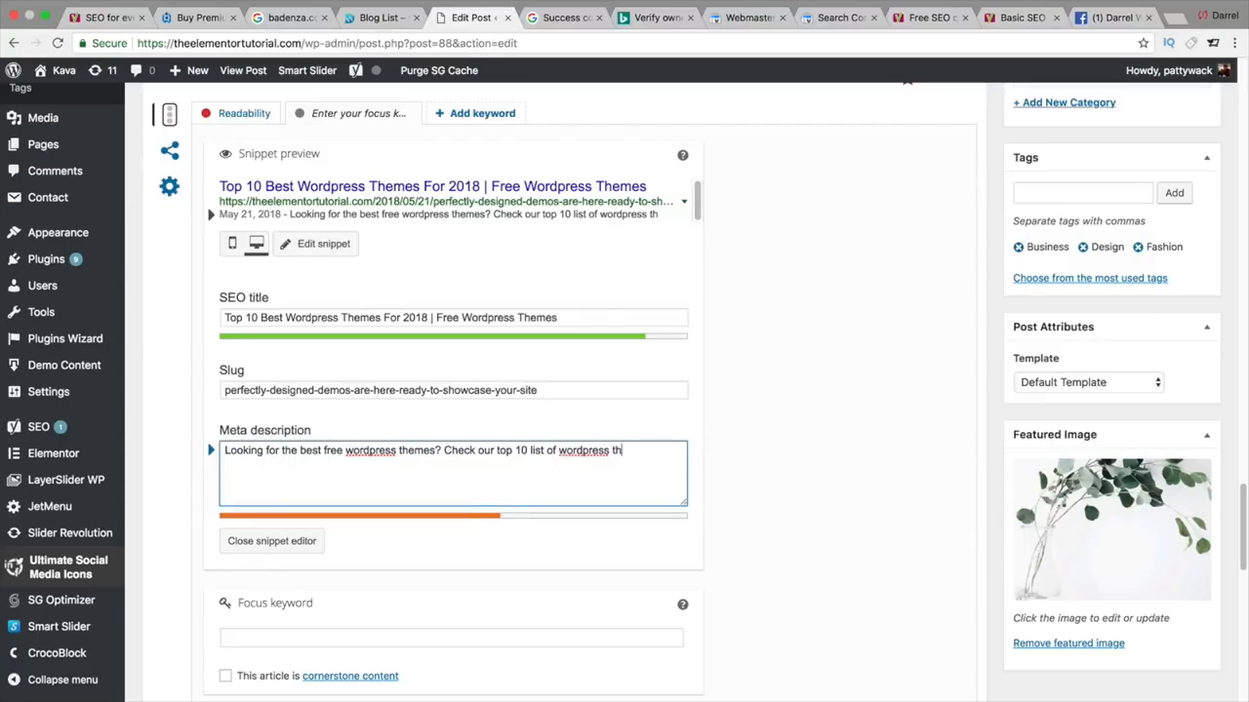
text(emes available on our )
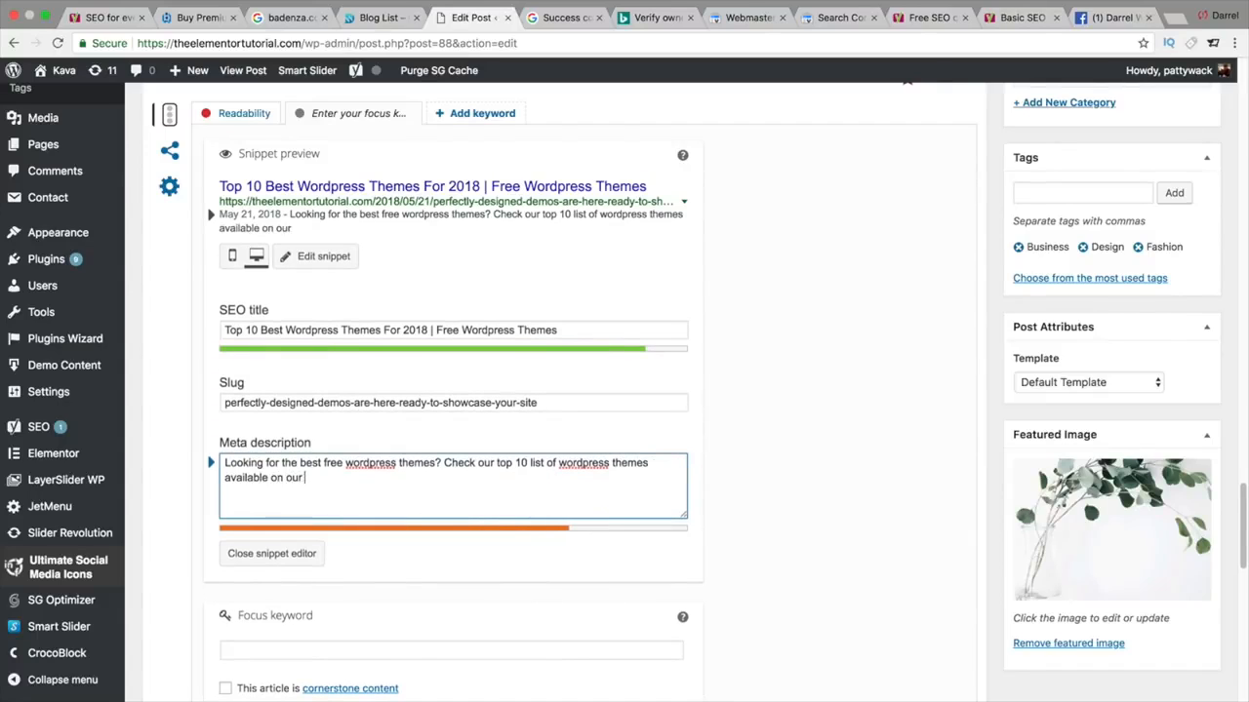
text(website for free!)
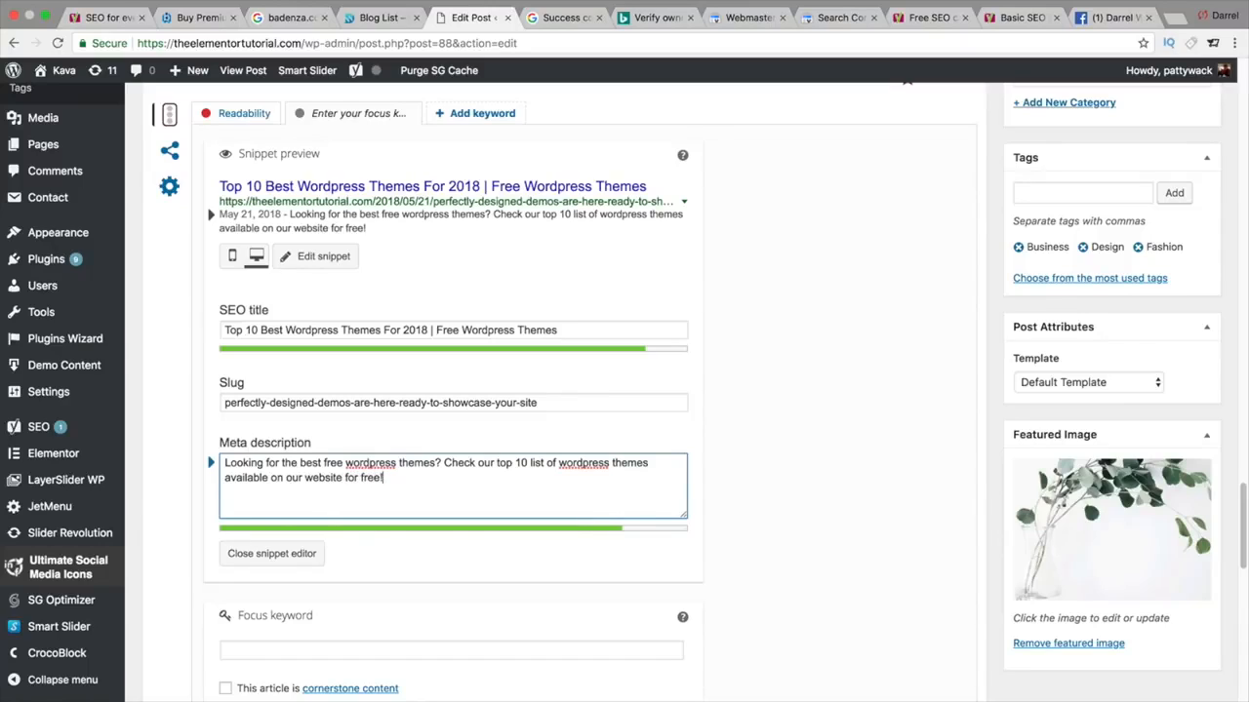
- Replace the post's slug with "Best-Wordpress Themes"
click(361, 402)
key(super+a)
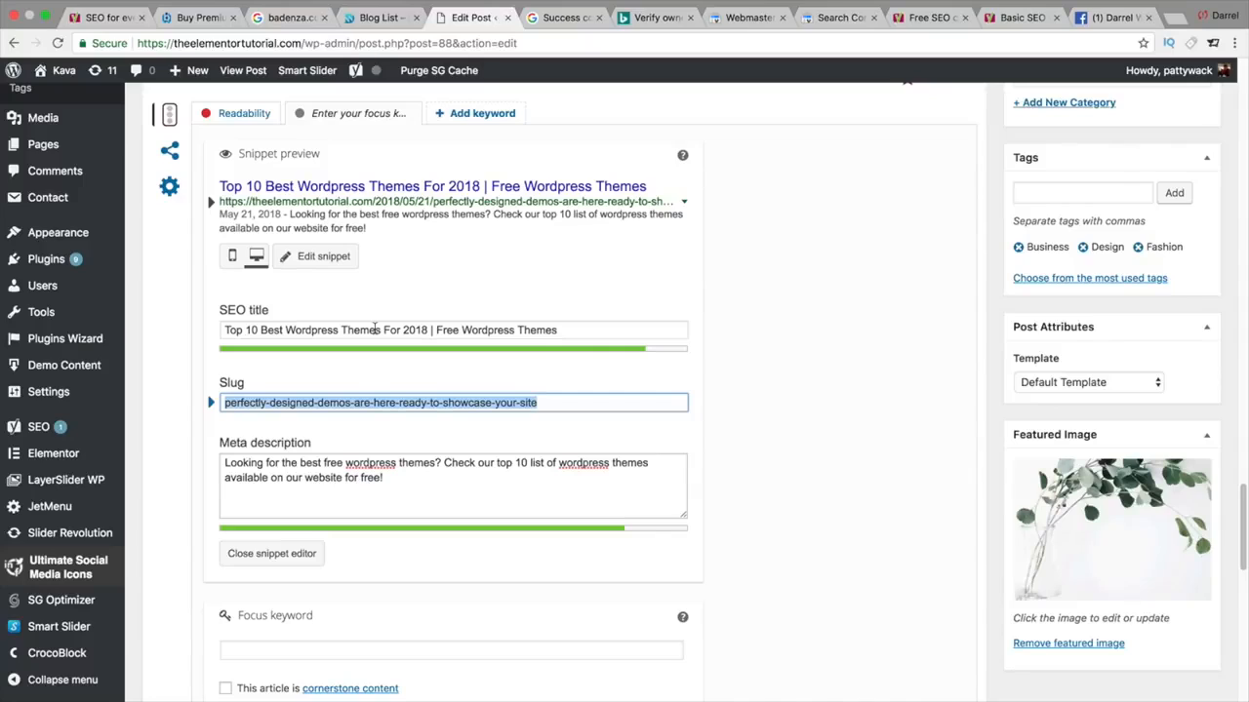
text(Best-)
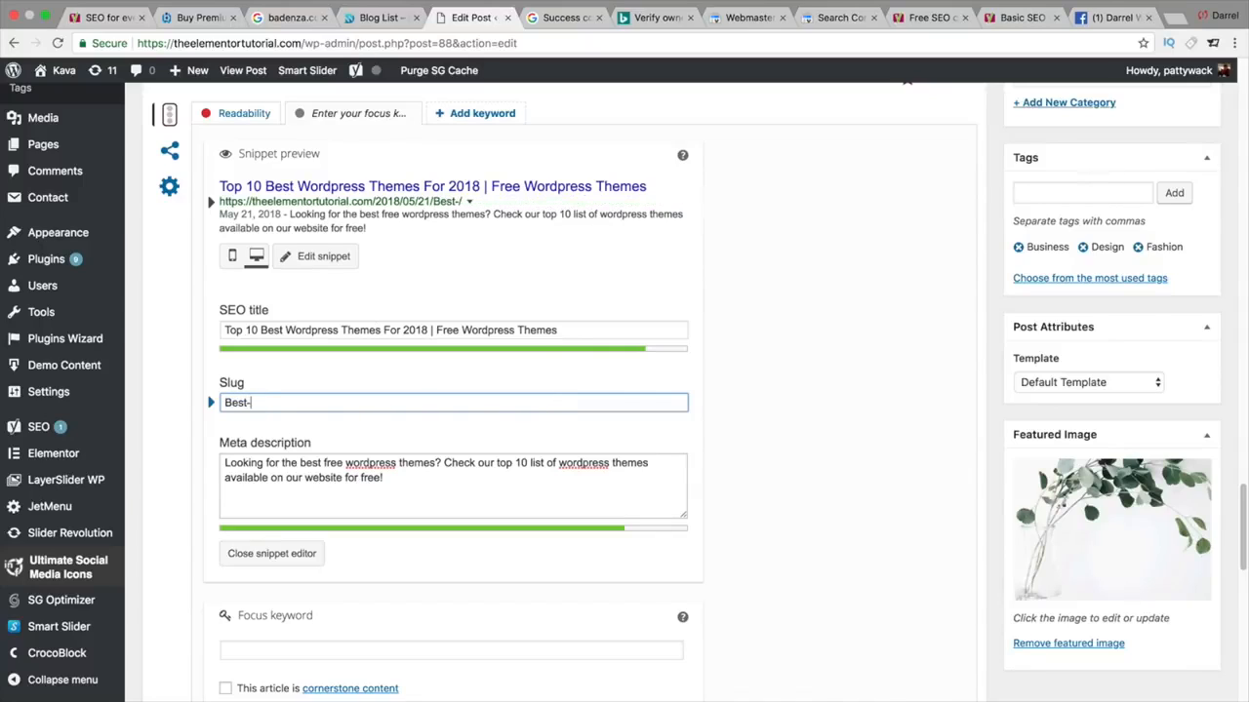
text(Wordpress Themes)
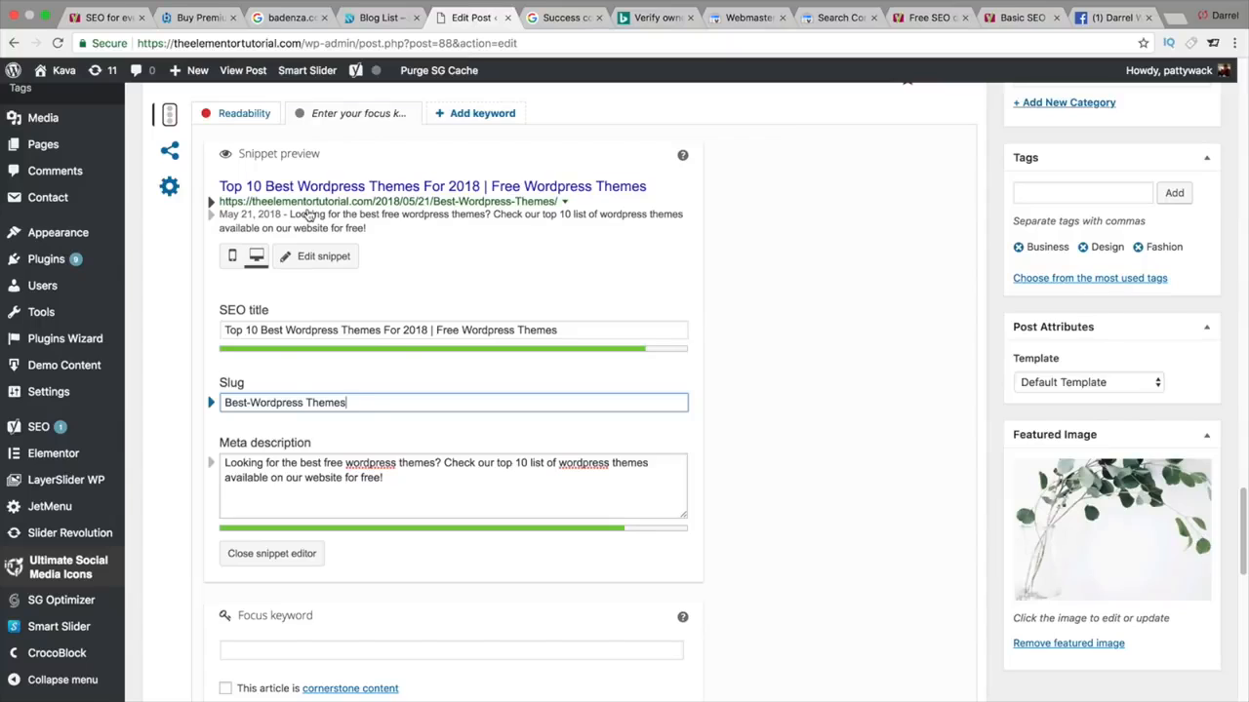
- Examine the post's Facebook and Twitter sharing fields and its advanced search engine settings
click(169, 152)
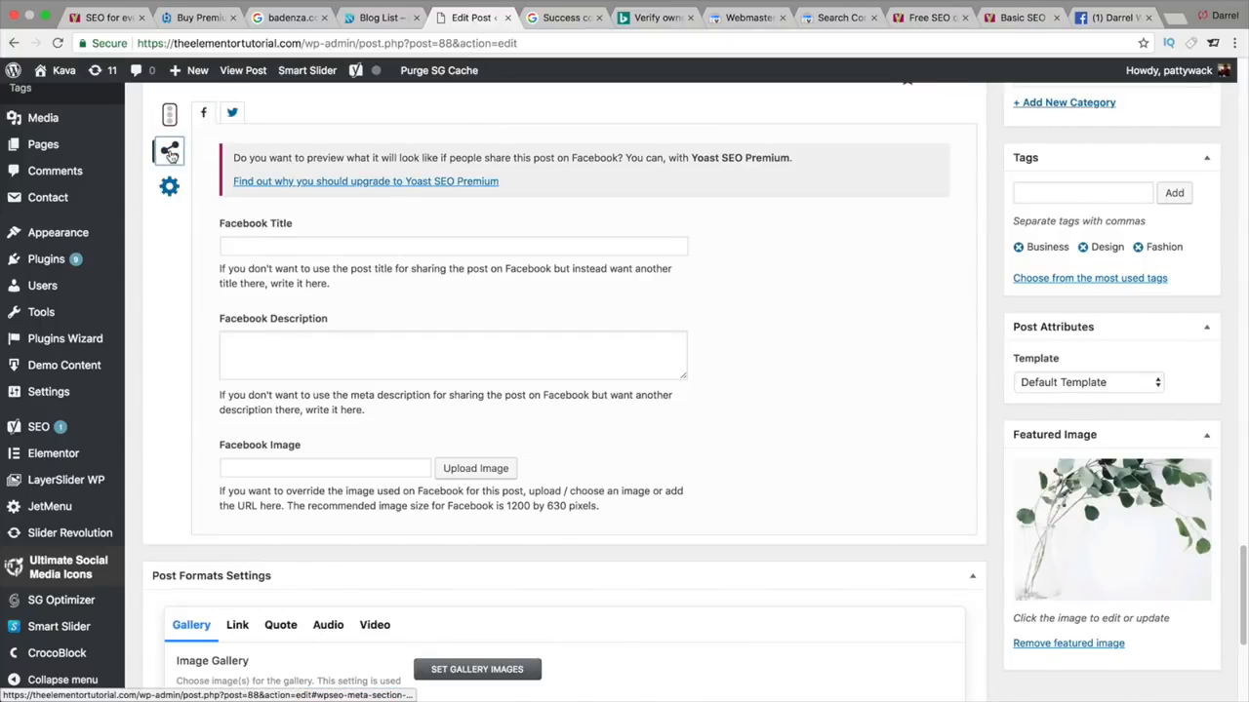
click(285, 244)
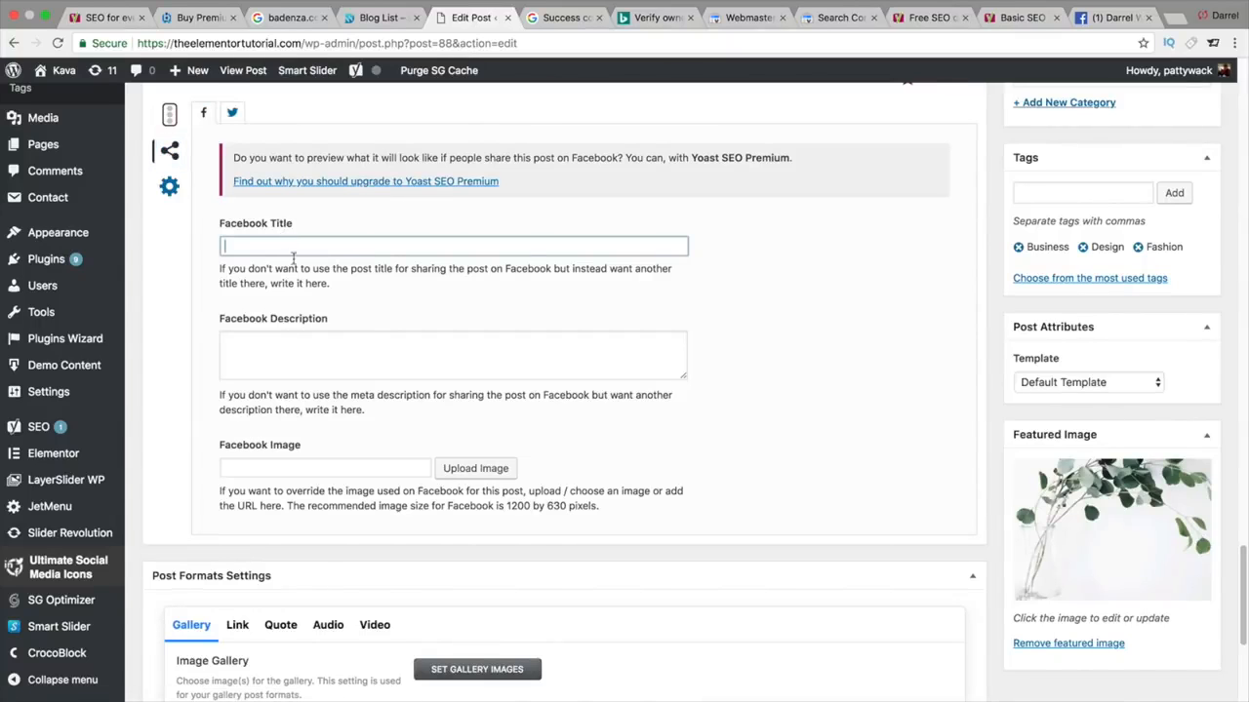
click(319, 341)
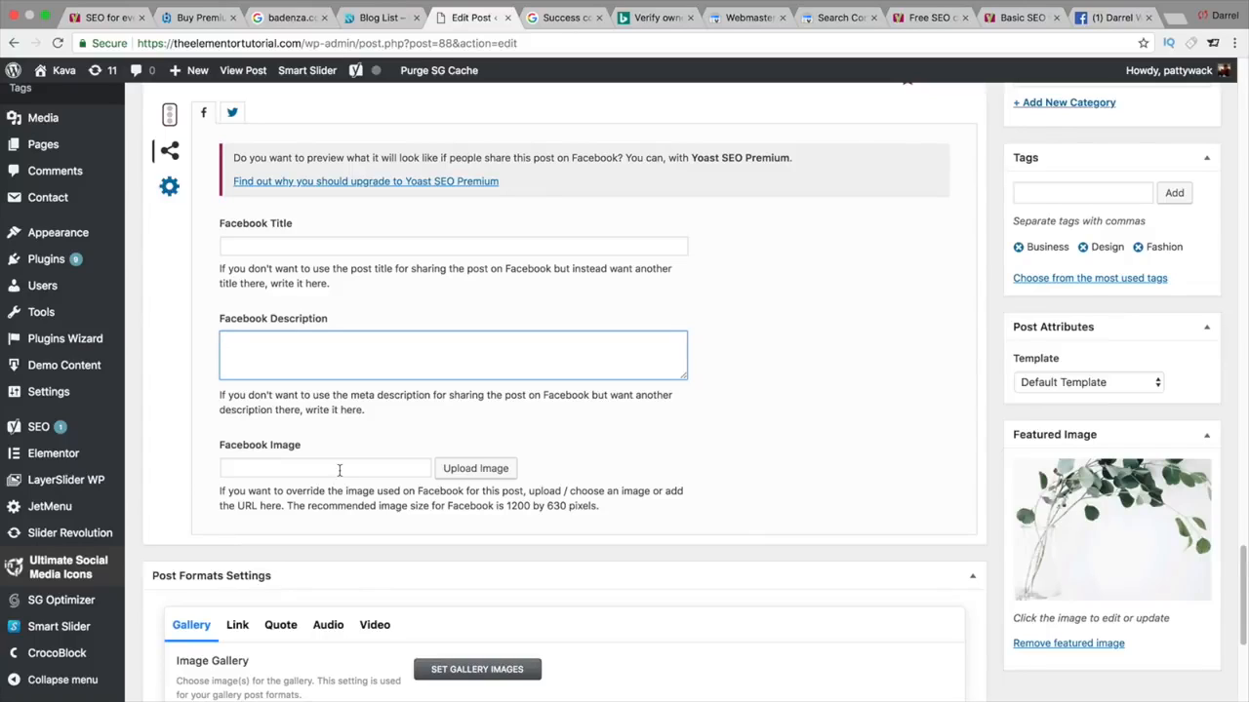
click(233, 114)
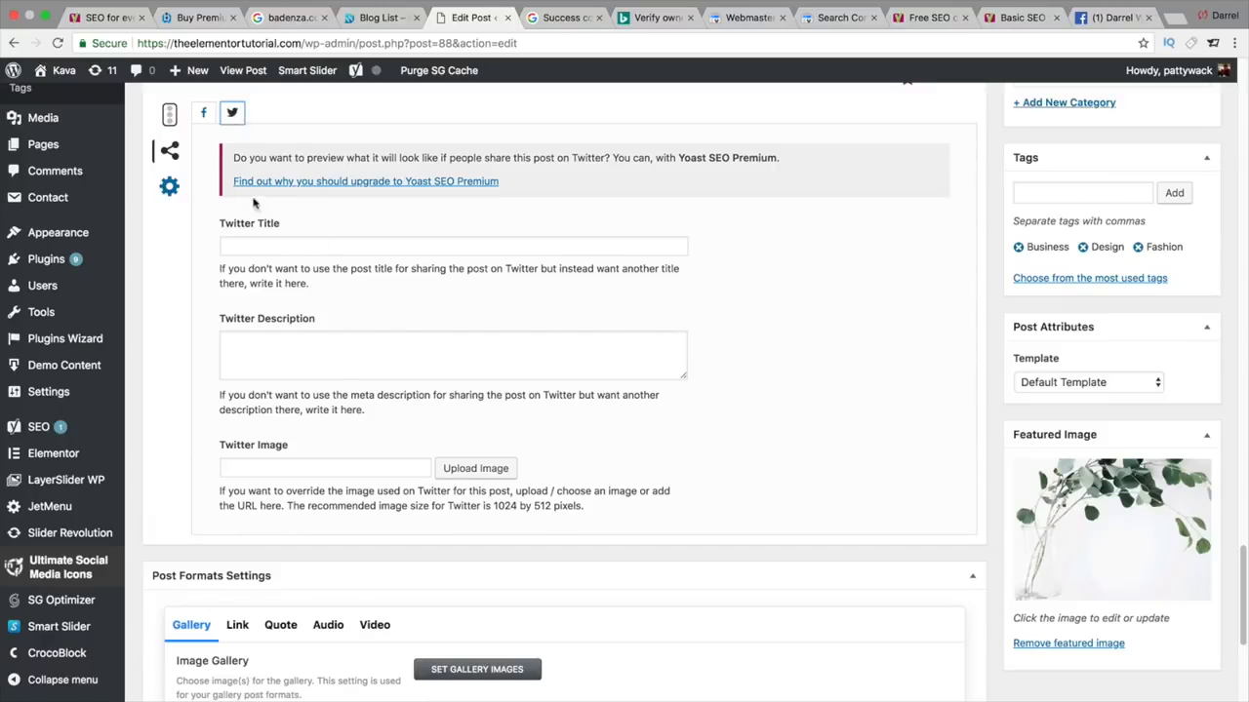
click(204, 116)
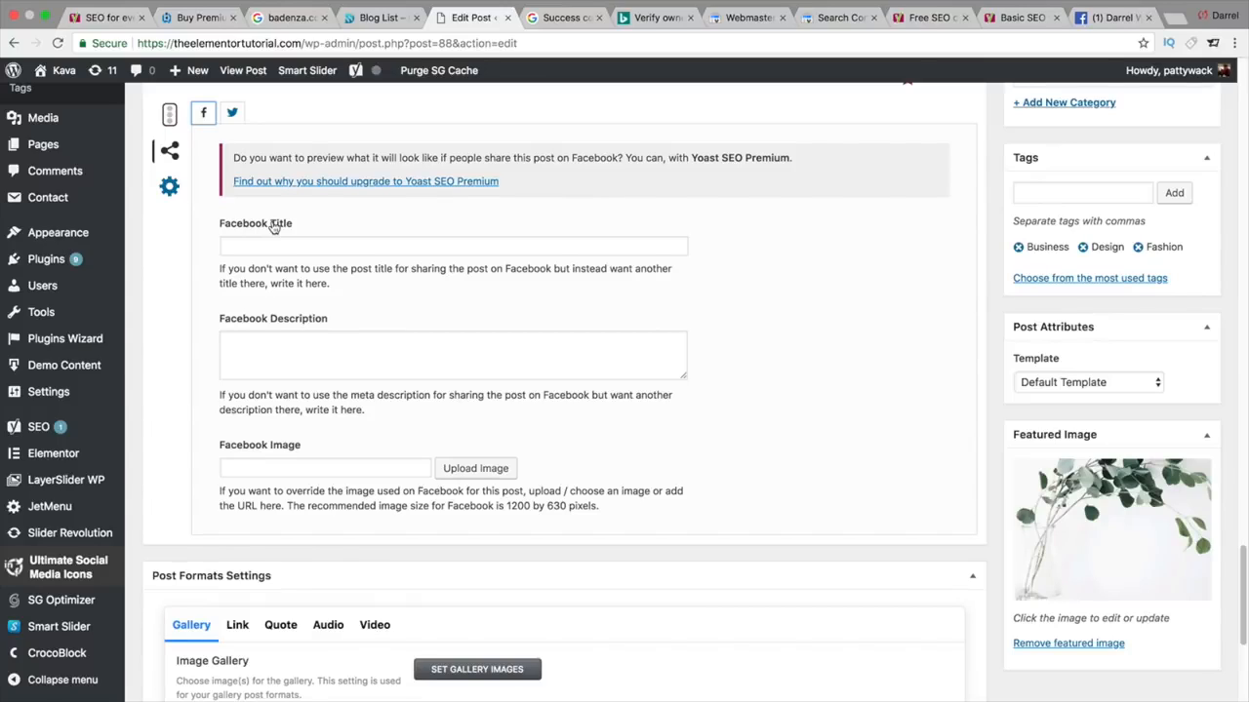
click(170, 186)
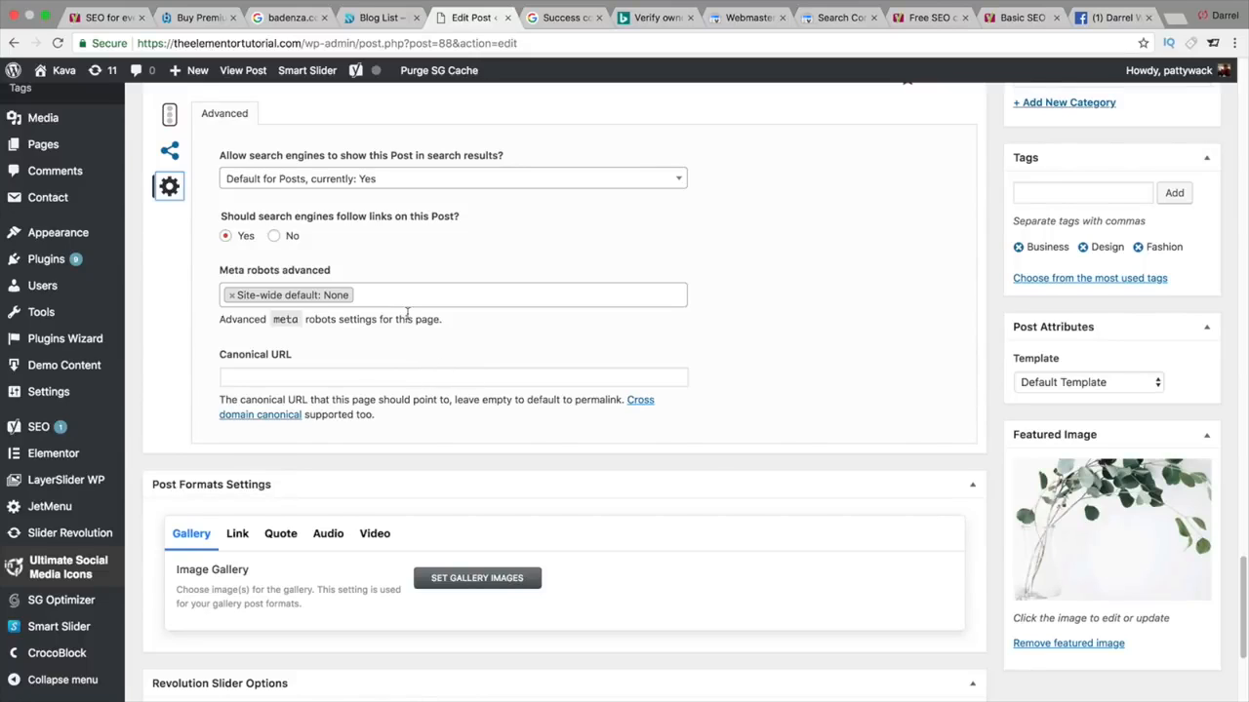
- Enter "wordpress themes" as the post's focus keyword and update the post
click(170, 125)
scroll(515, 444, down, 5)
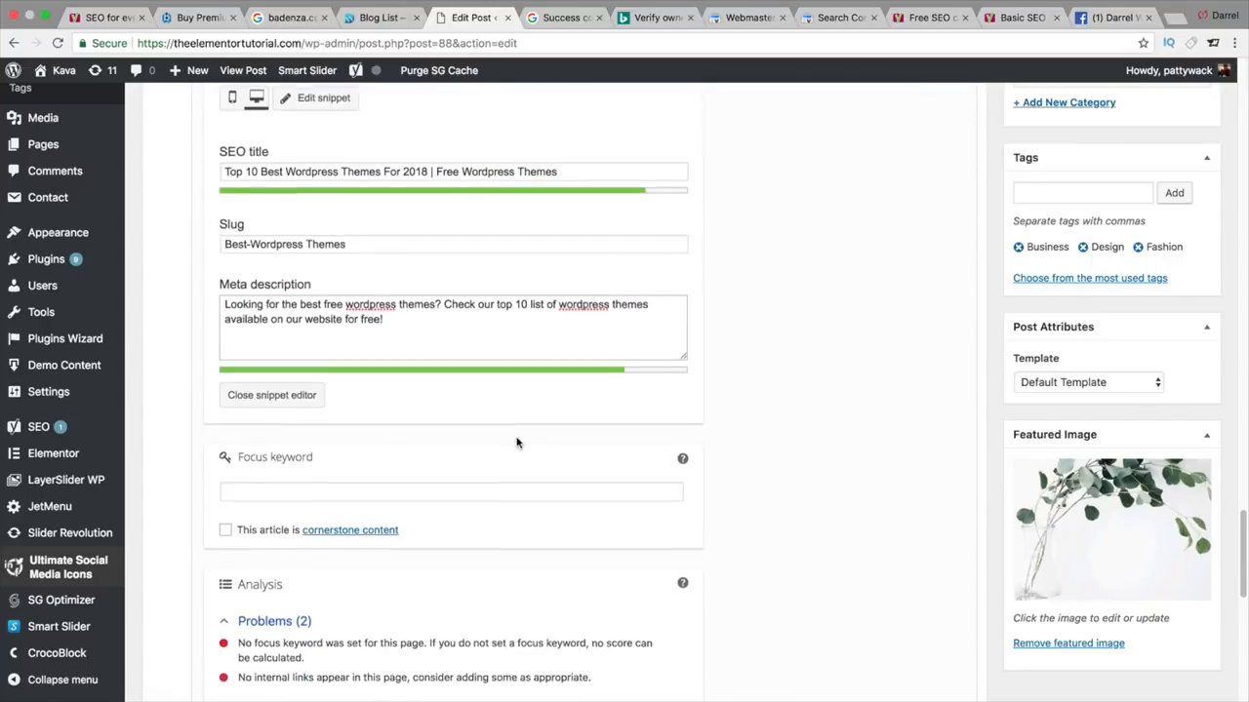
scroll(515, 453, down, 3)
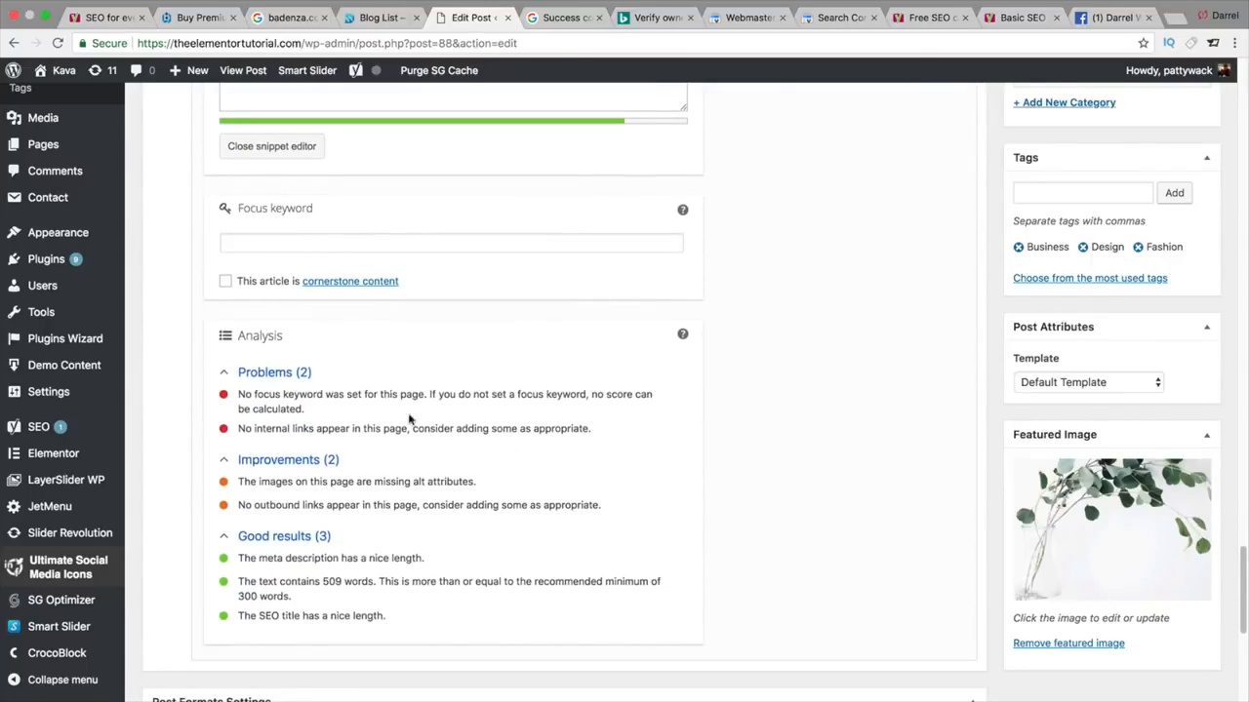
click(364, 244)
text(wordpress)
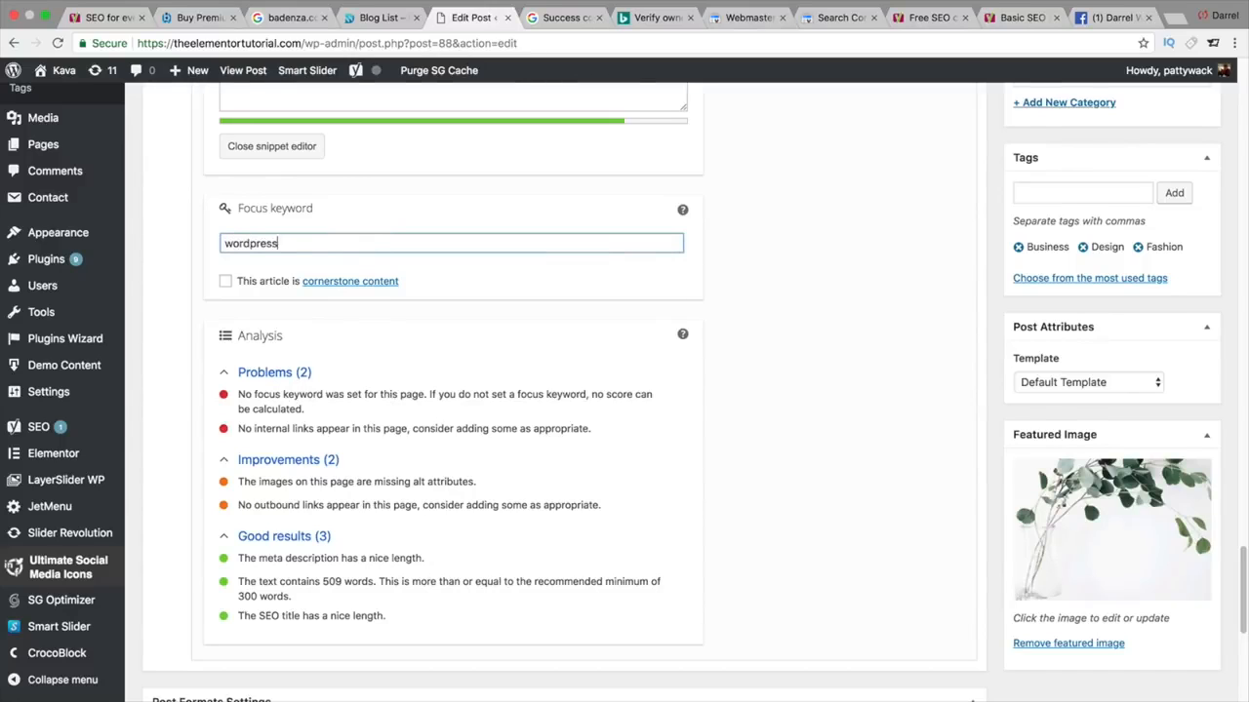
text( themes)
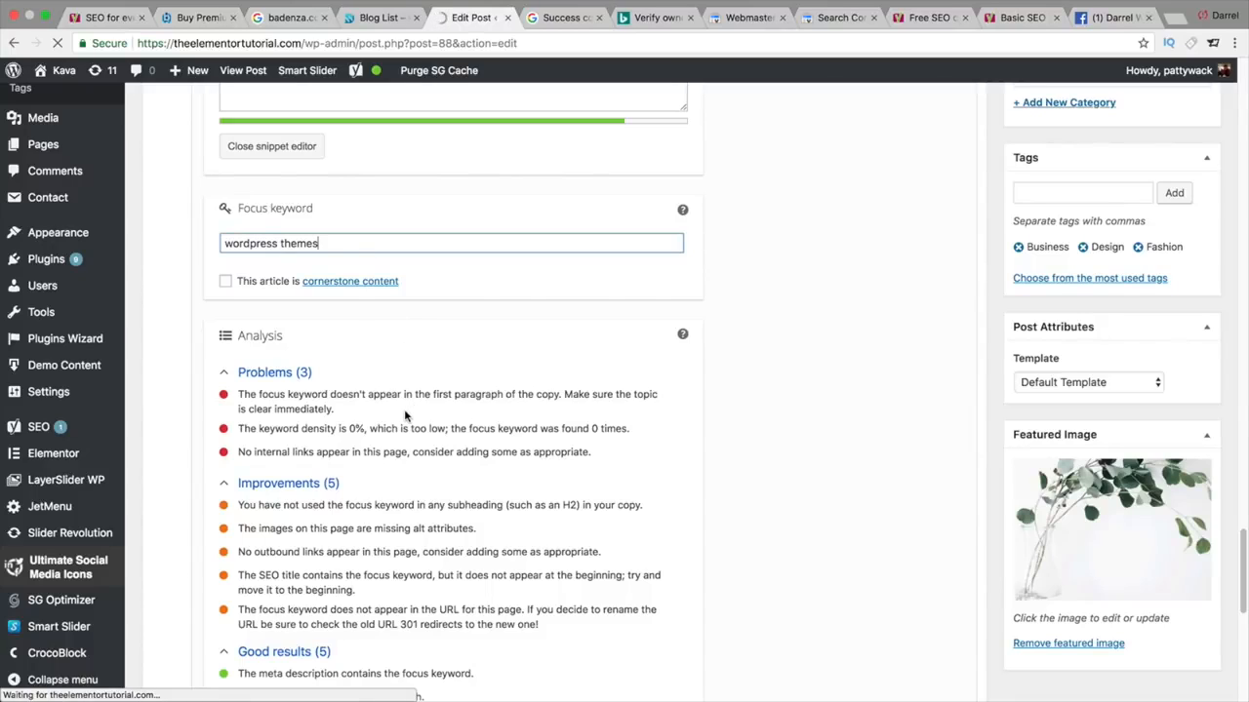
drag(340, 244, 205, 248)
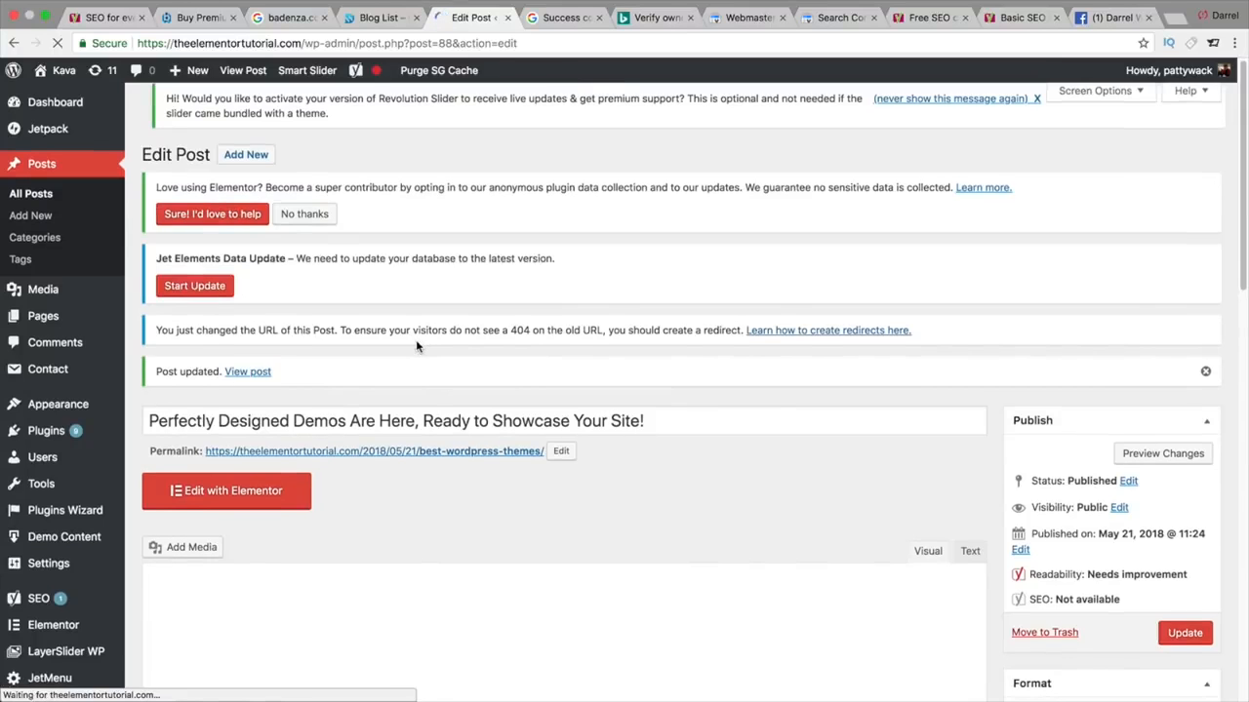
- Insert "is the free wordpress theme we recommend" after "Kava" in the paragraph about the 30 demos
scroll(419, 344, down, 3)
scroll(1226, 370, down, 15)
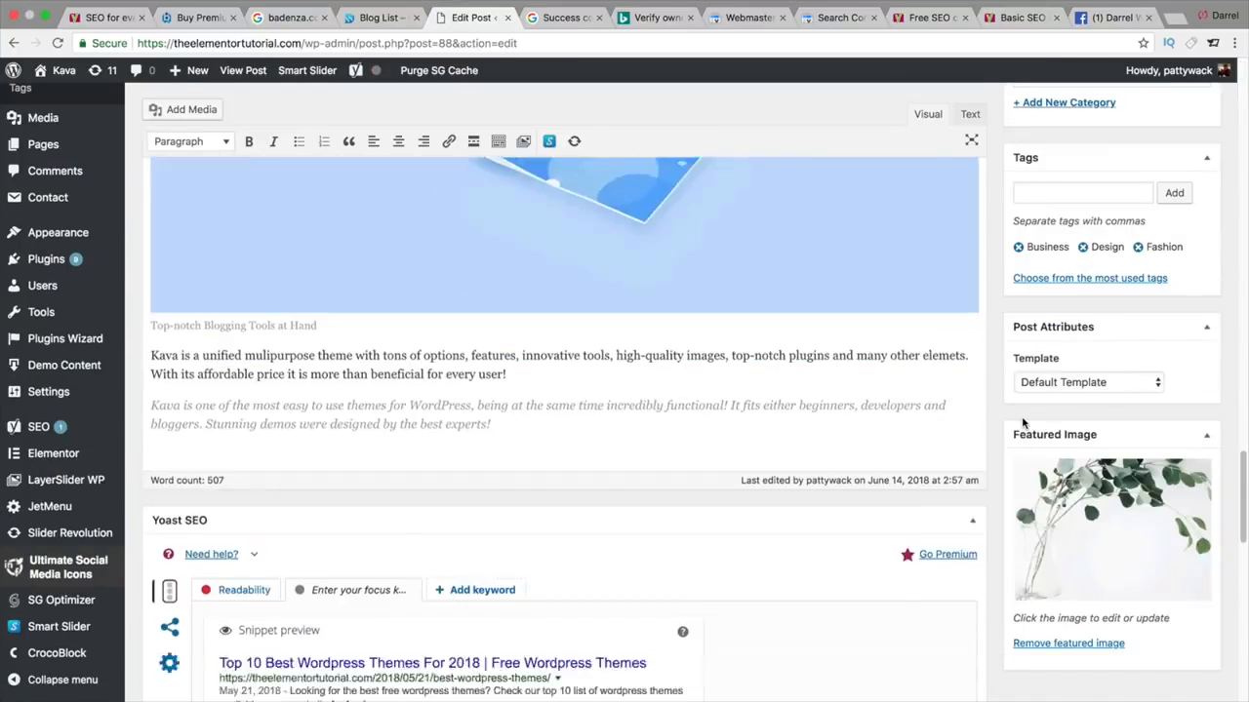
scroll(1022, 422, up, 4)
scroll(683, 468, down, 1)
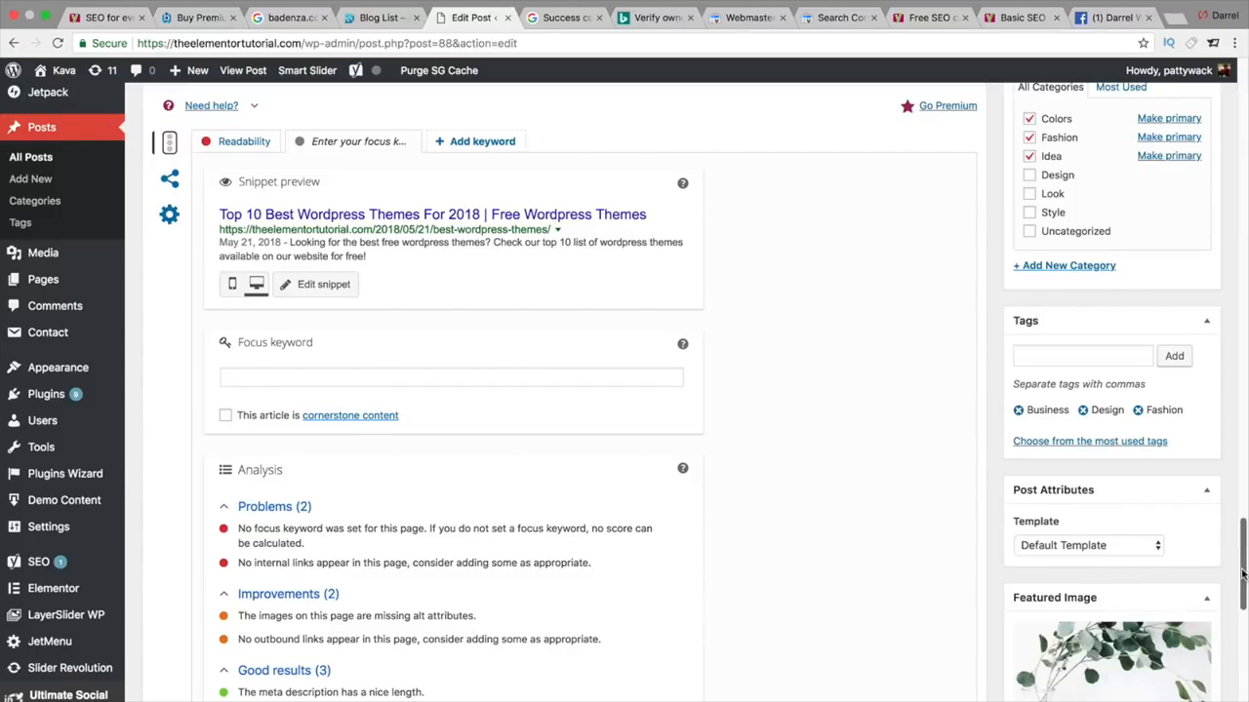
drag(1243, 566, 1209, 270)
scroll(464, 369, up, 10)
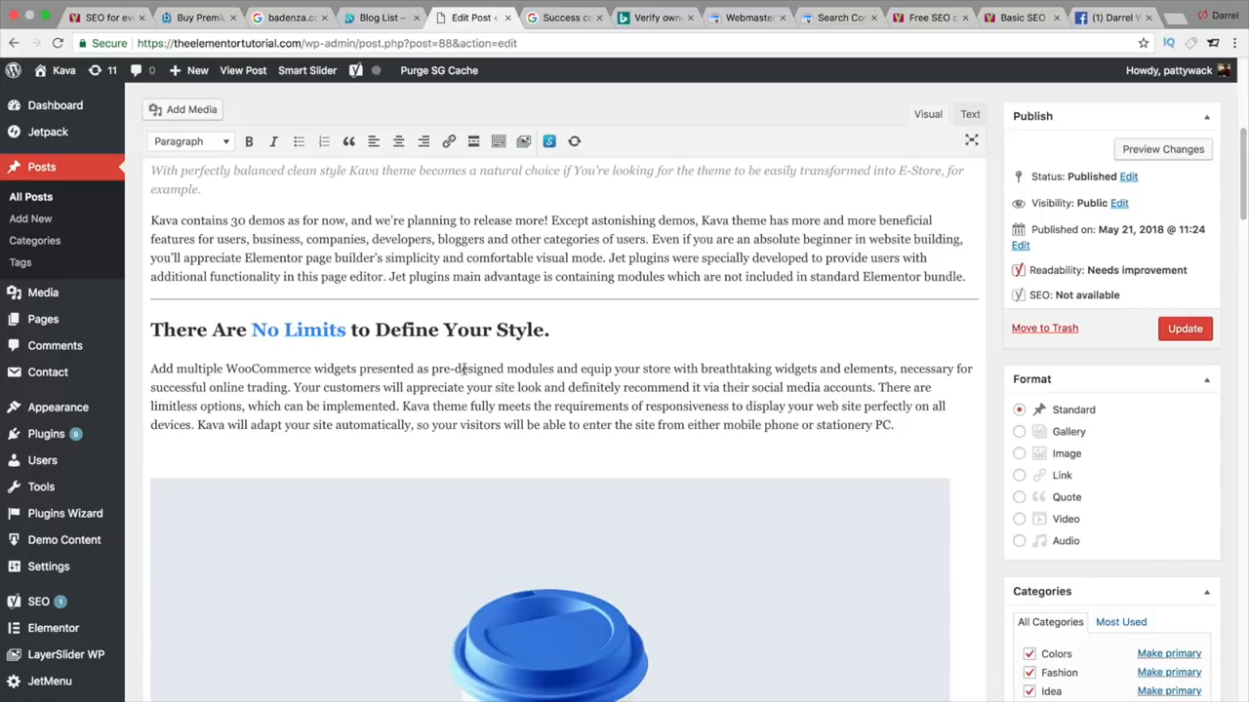
click(150, 218)
click(181, 220)
text(is the )
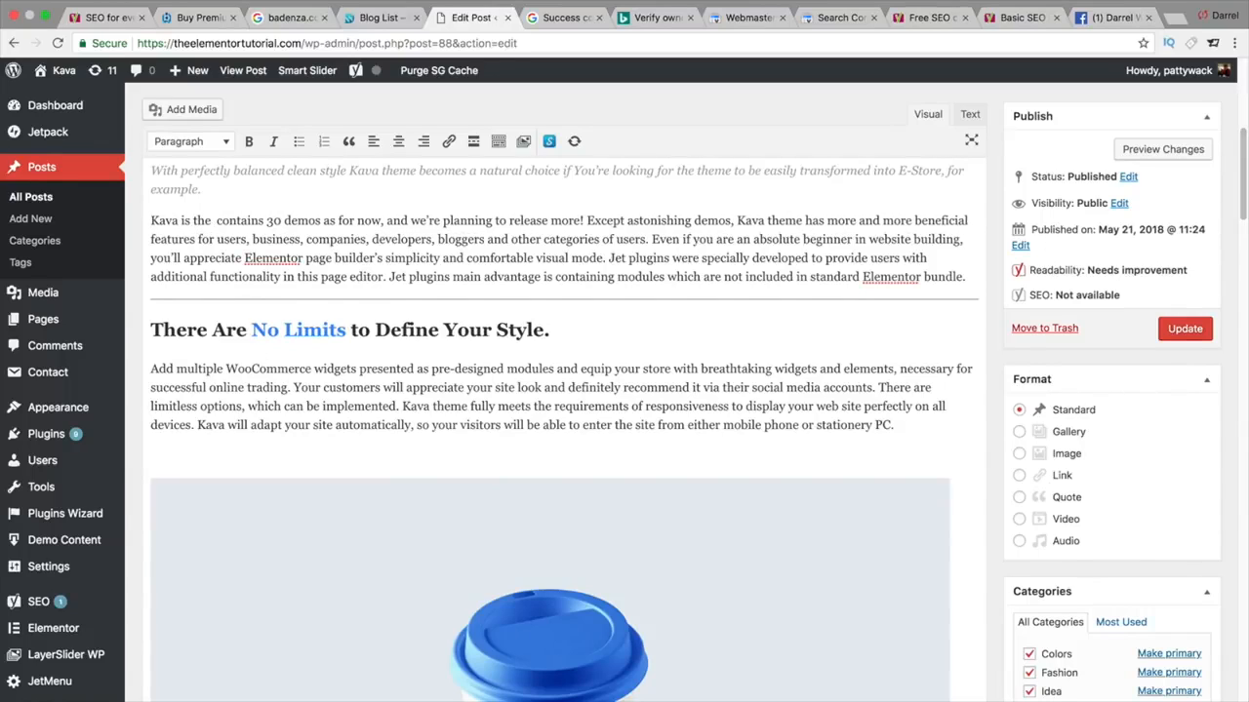
text(free w)
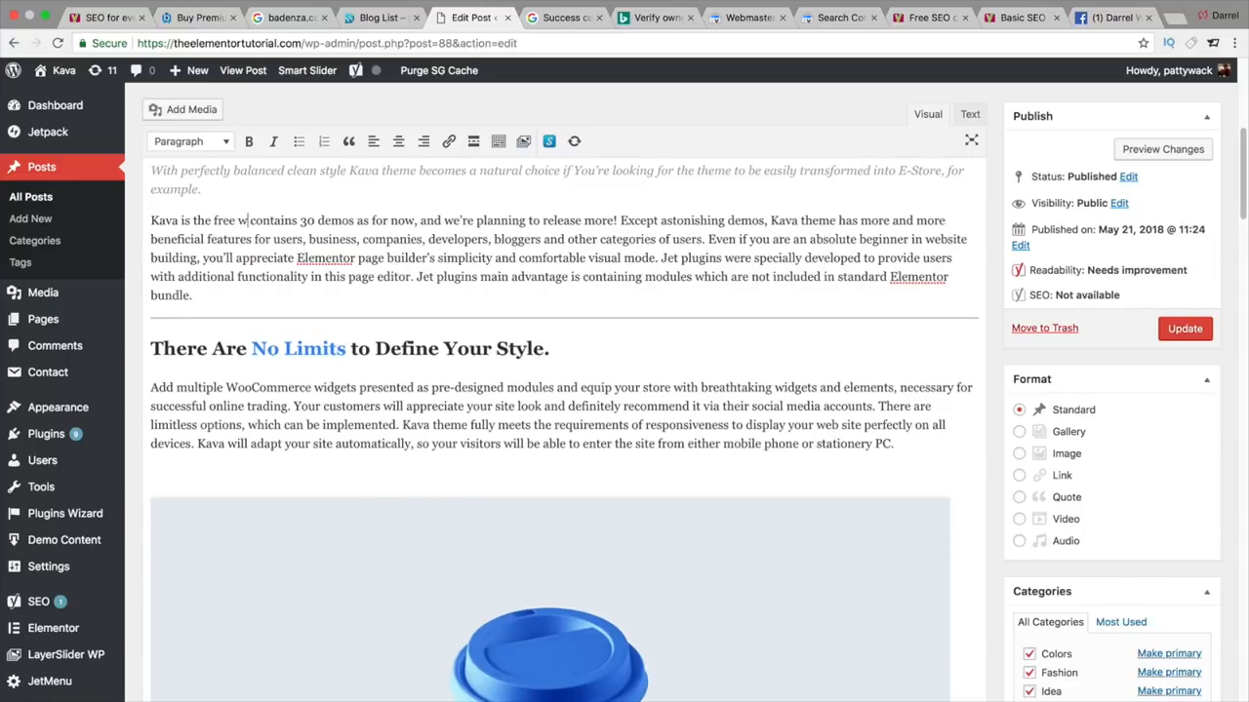
text(ordpress theme we)
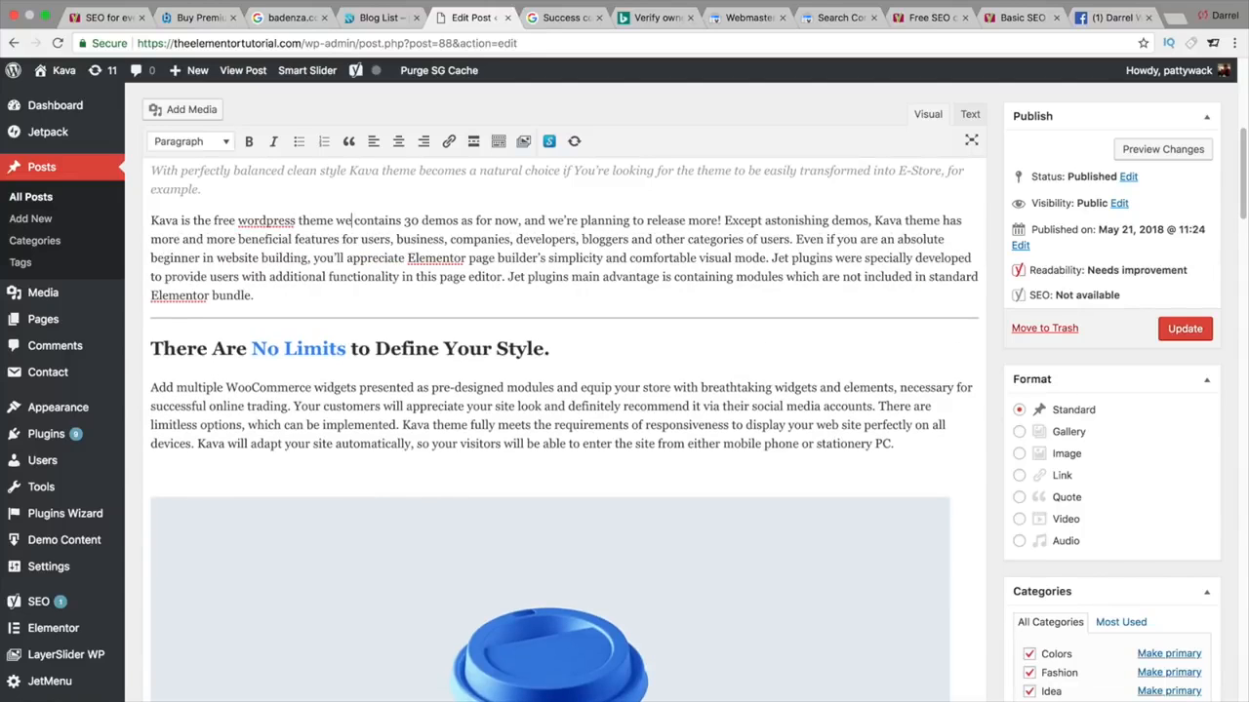
text( recommend)
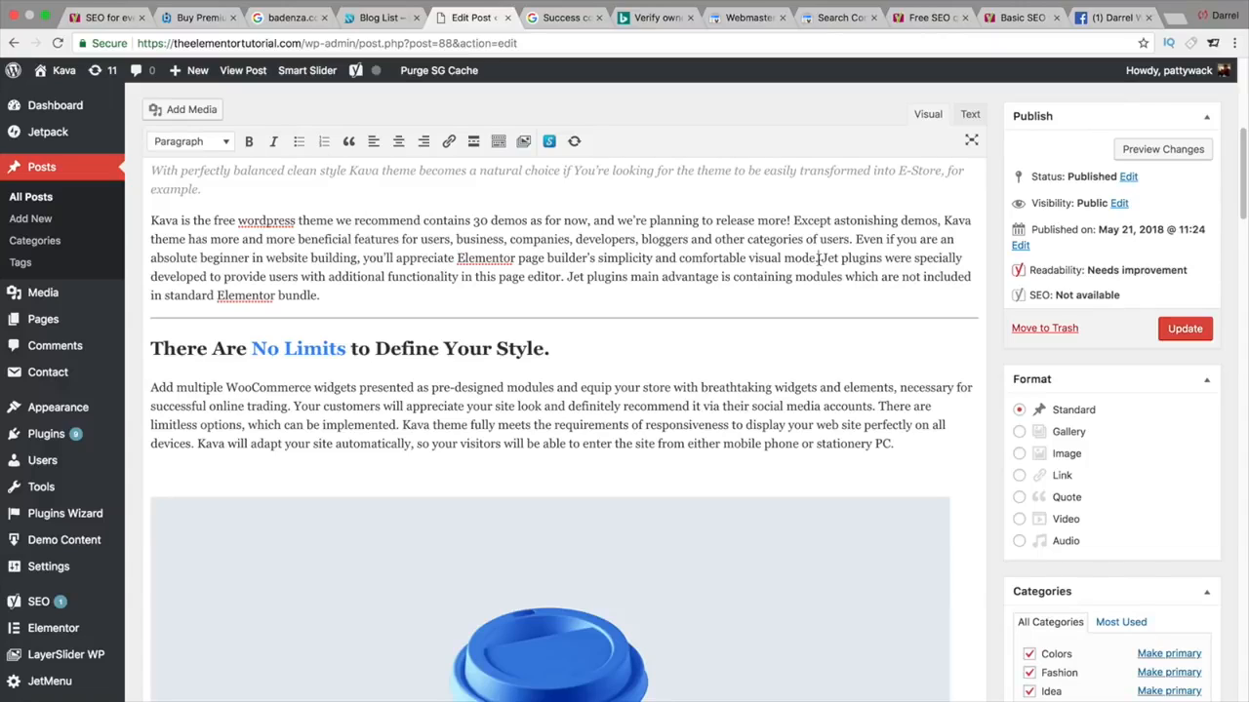
- Insert "for wordpress themes" after "Jet plugins" and "wordpress theme" after "Kava" in the Lifetime Subscription paragraph
click(890, 258)
text(for wordpress themes)
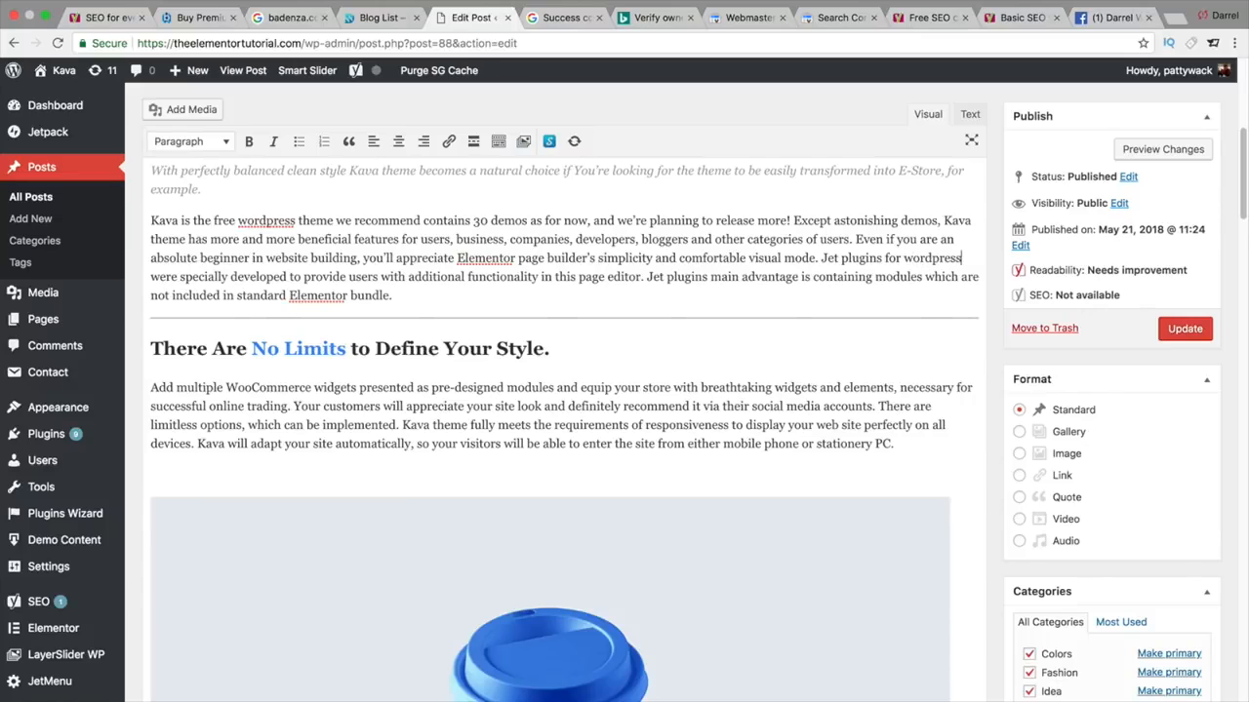
scroll(864, 256, down, 10)
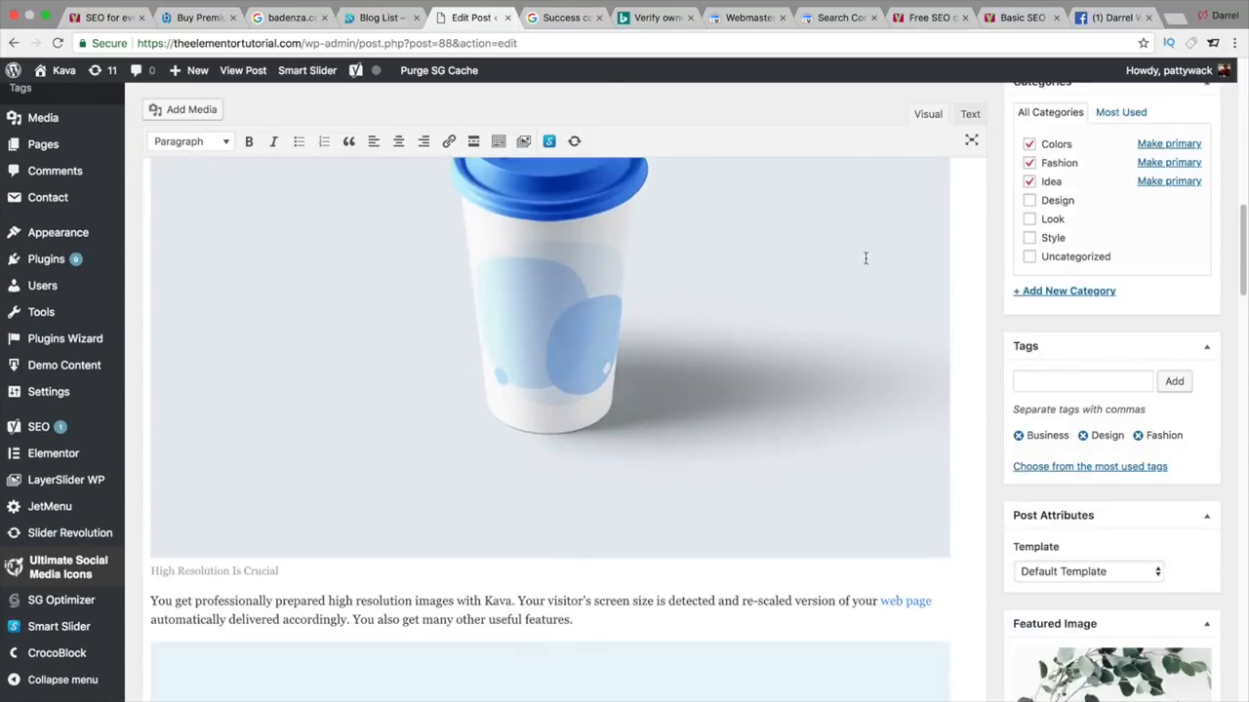
scroll(549, 562, down, 8)
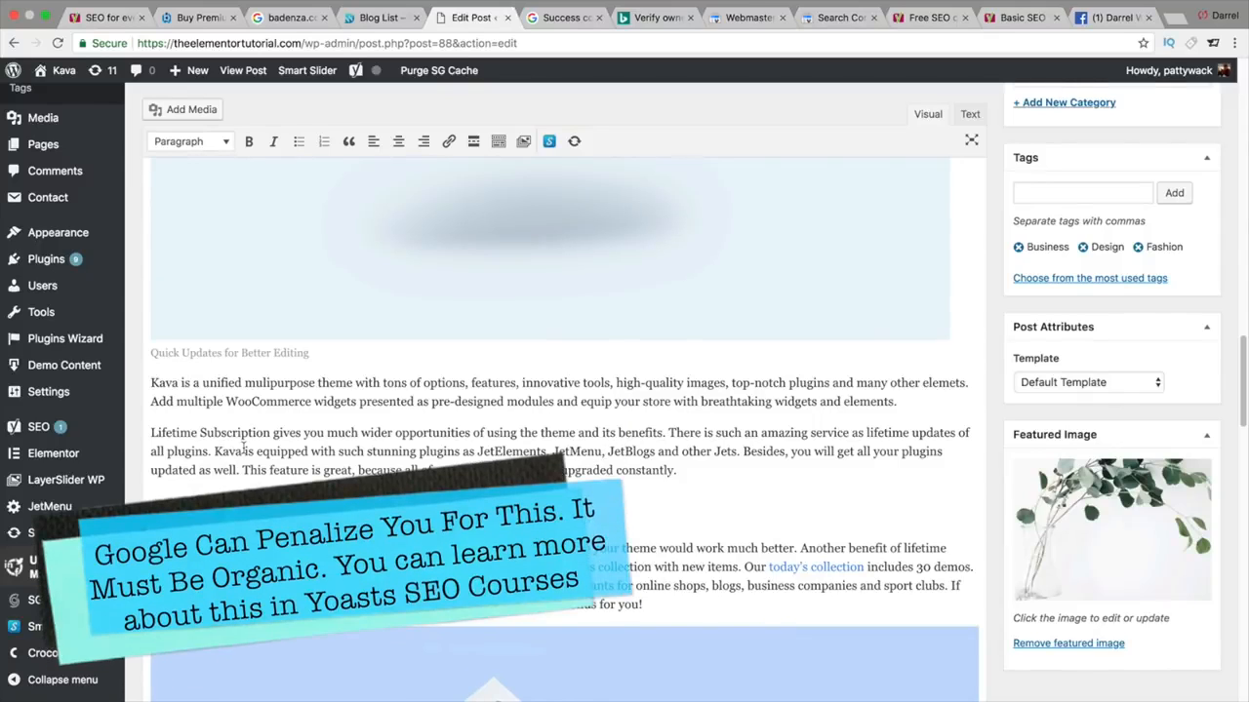
text(wordpress theme)
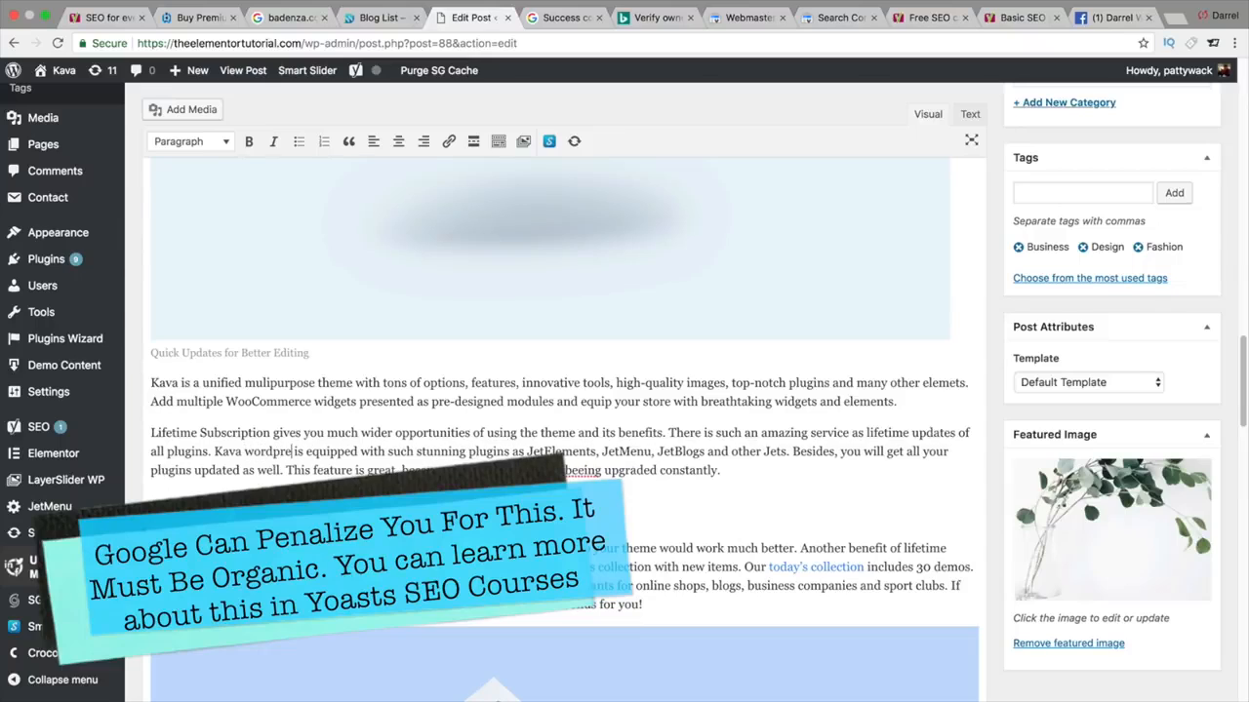
- Extend the sentence ending "beneficial for every user" under the Top-notch Blogging Tools image with "for their wordpress themes"
scroll(352, 421, down, 7)
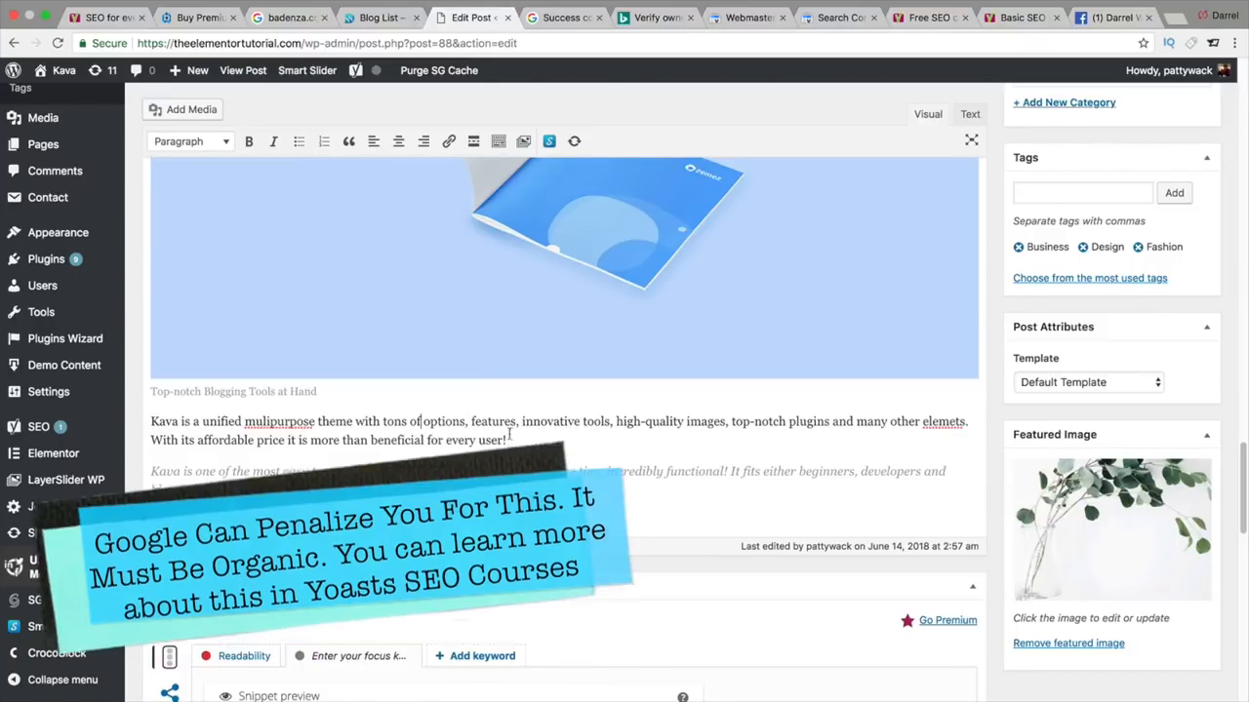
click(508, 439)
text(beneficial for)
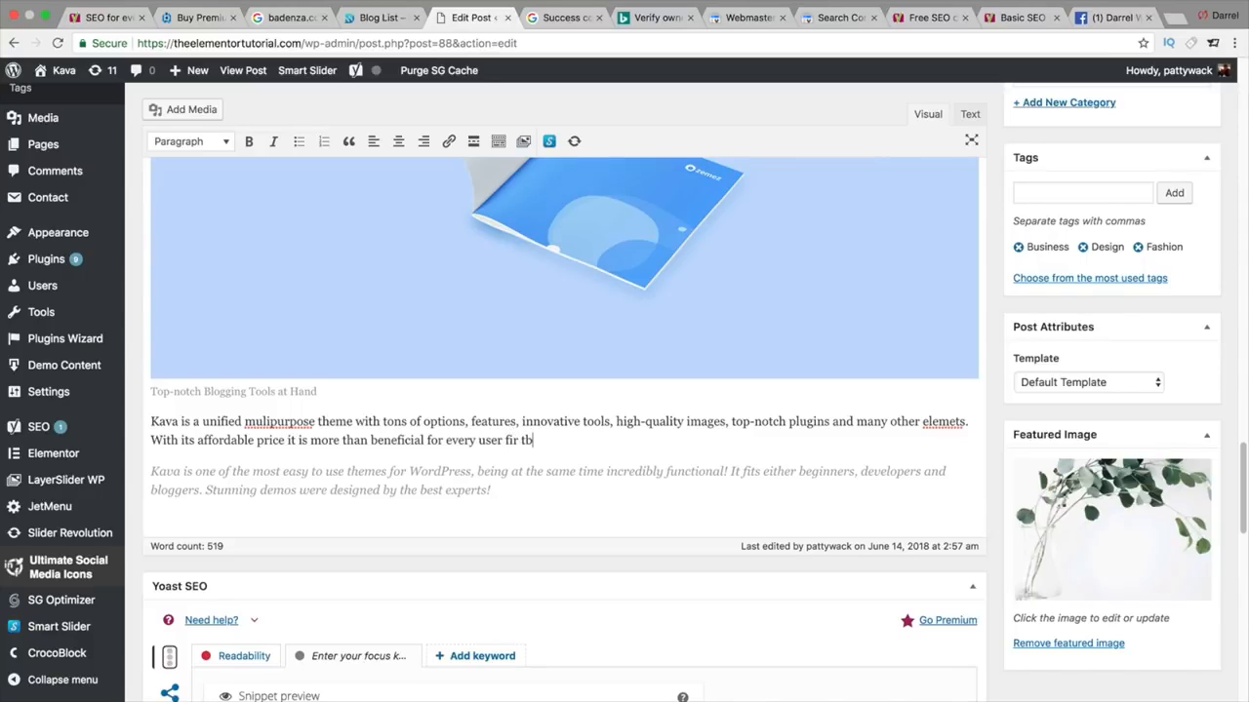
text( every user for their wordpress themes)
- Enter "wordpress theme" as the post's focus keyword, and switch the cornerstone content option on and off again
scroll(510, 432, down, 6)
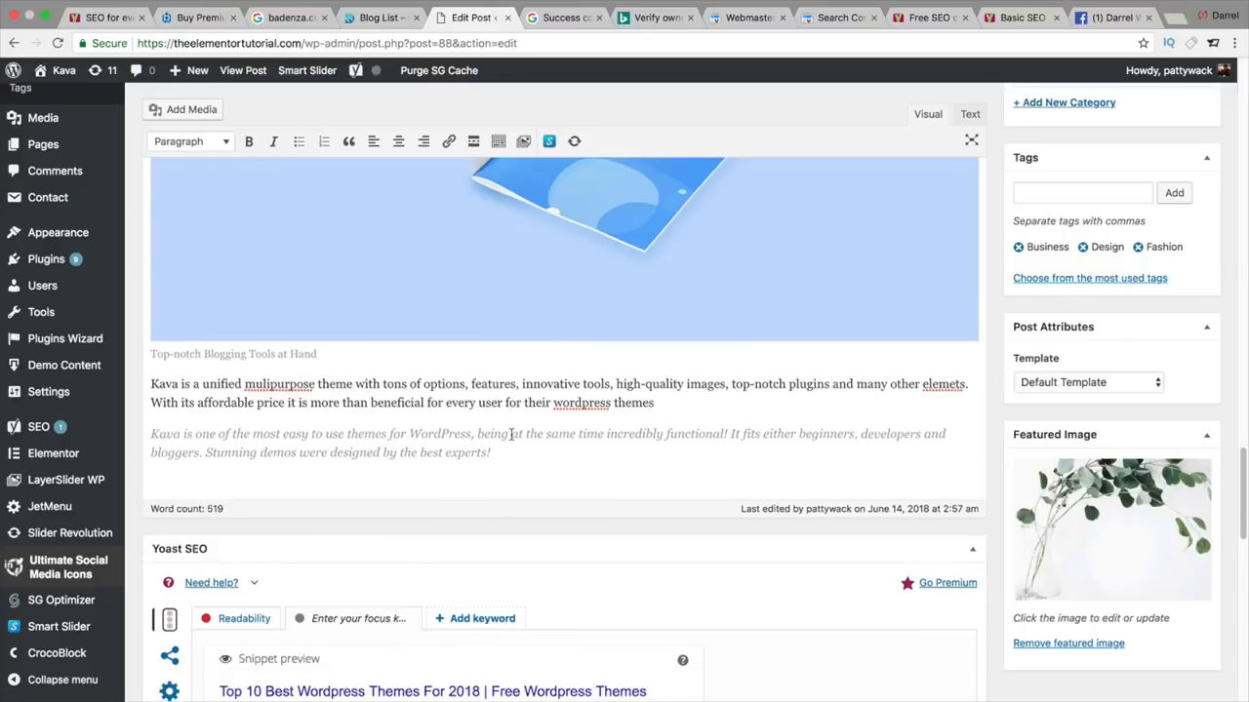
click(447, 333)
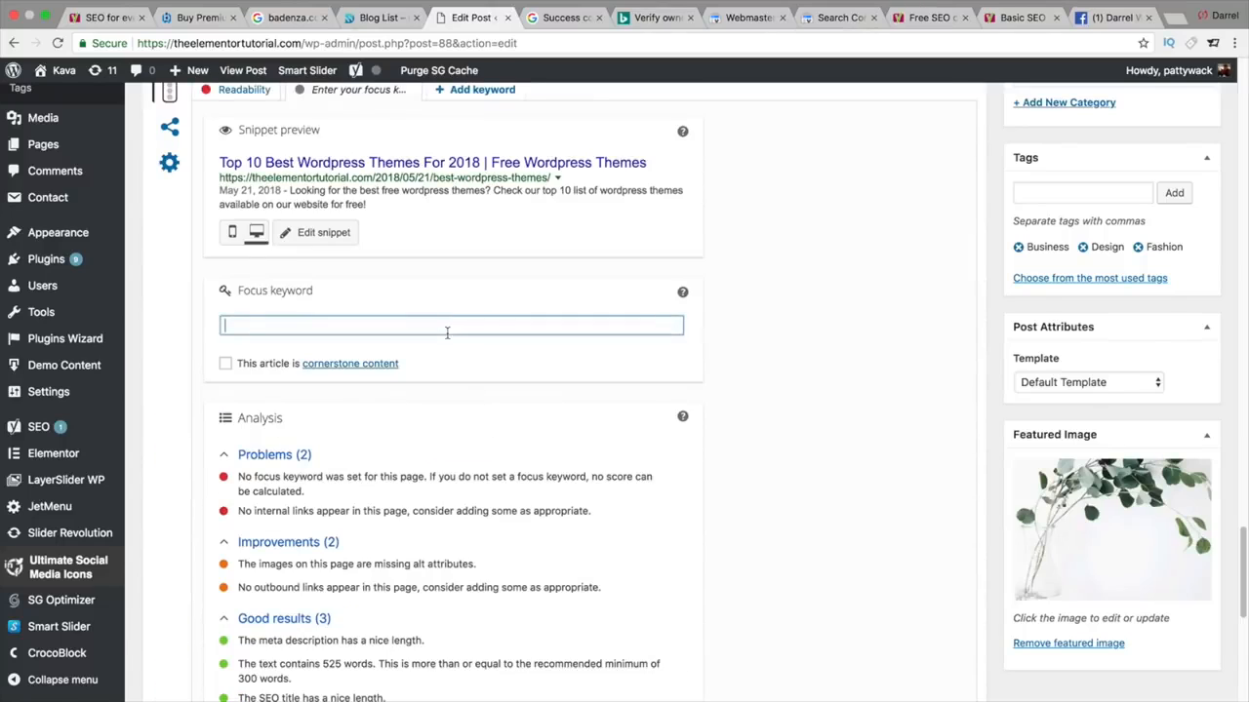
text(wordpress theme)
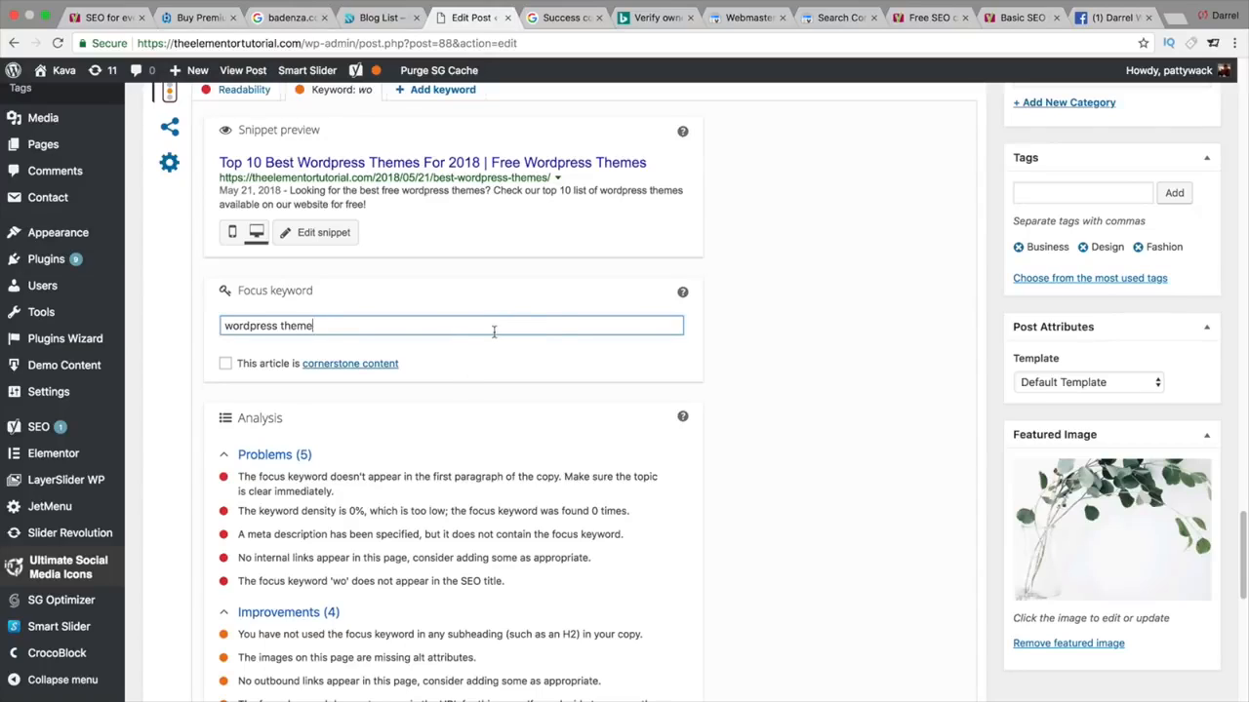
click(755, 316)
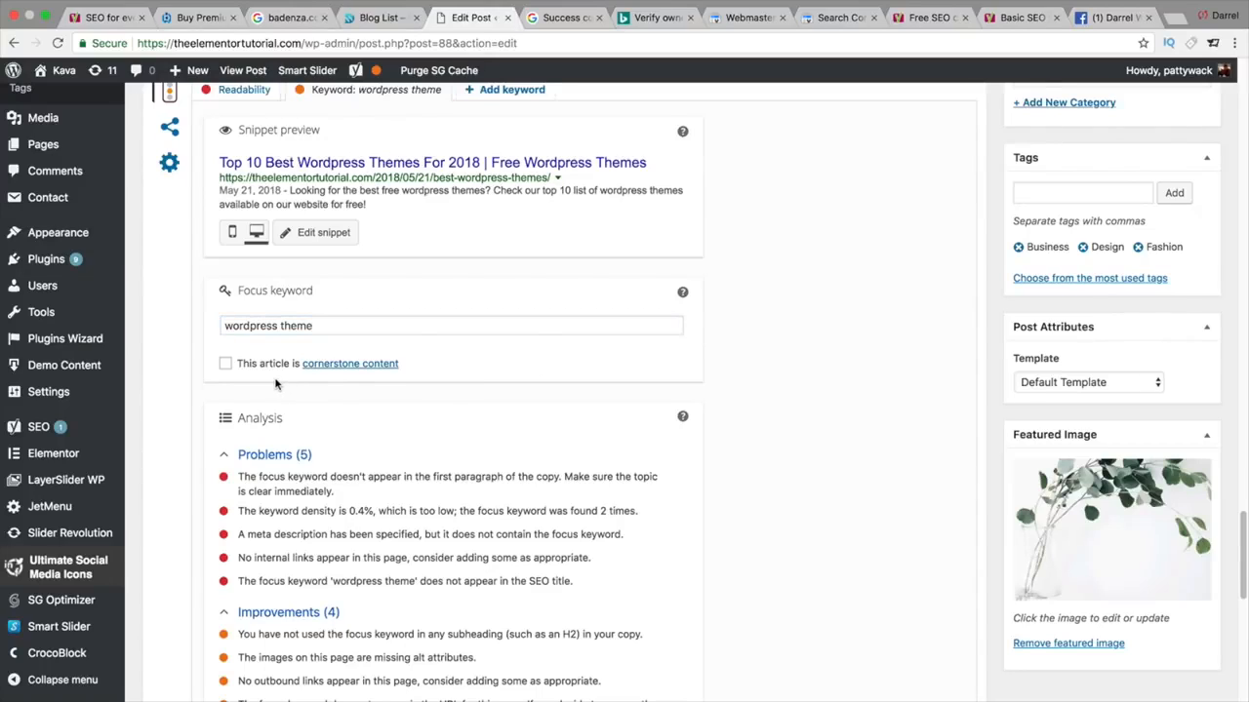
click(225, 365)
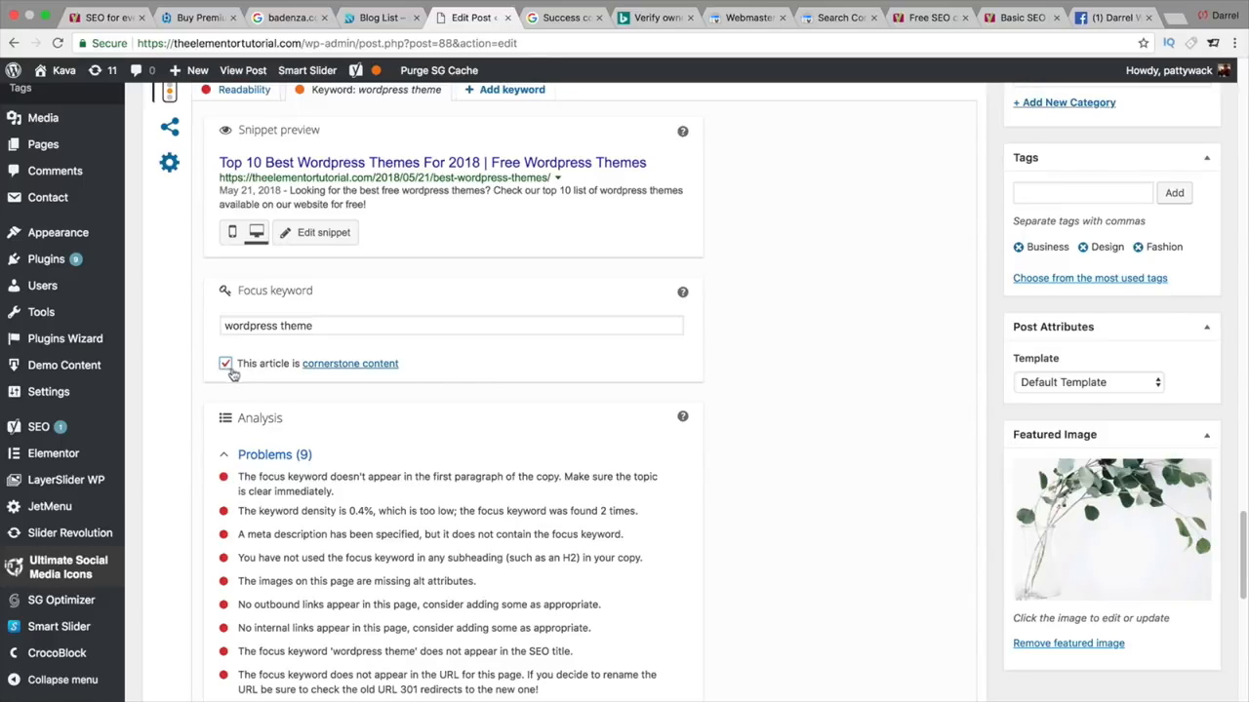
click(226, 363)
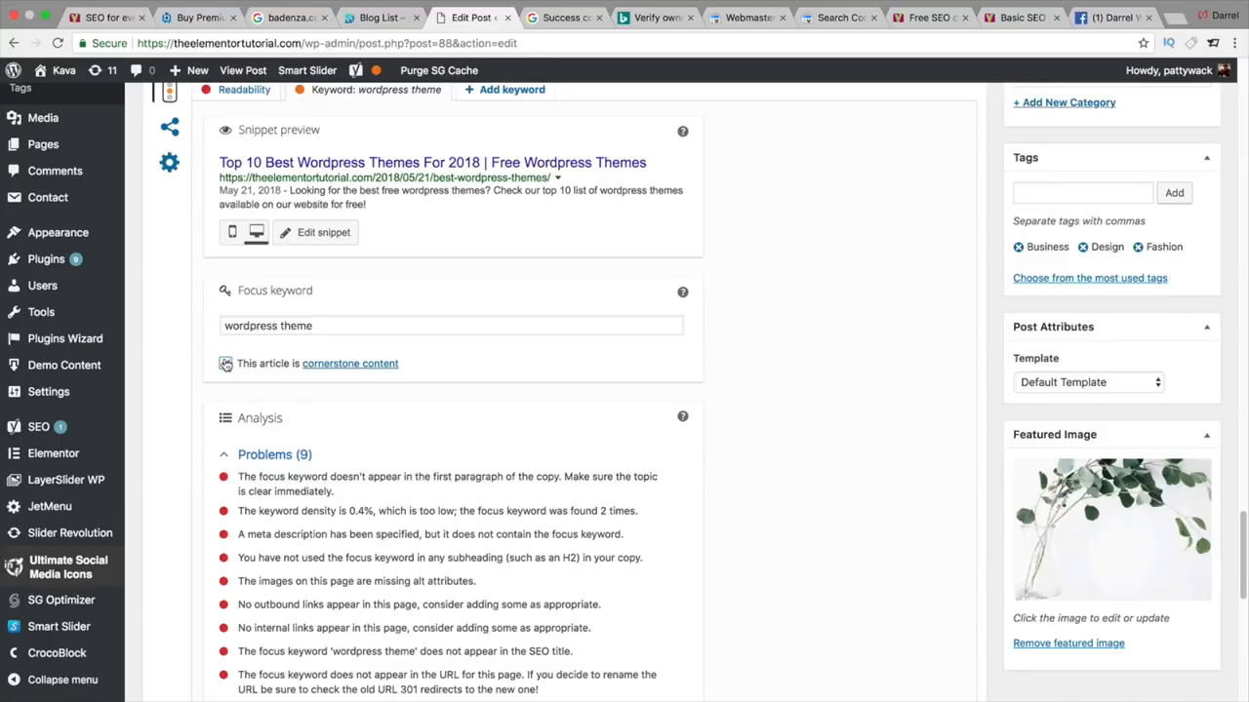
- Check the meta description problem in the analysis and change the focus keyword to "wordpress themes"
double_click(303, 324)
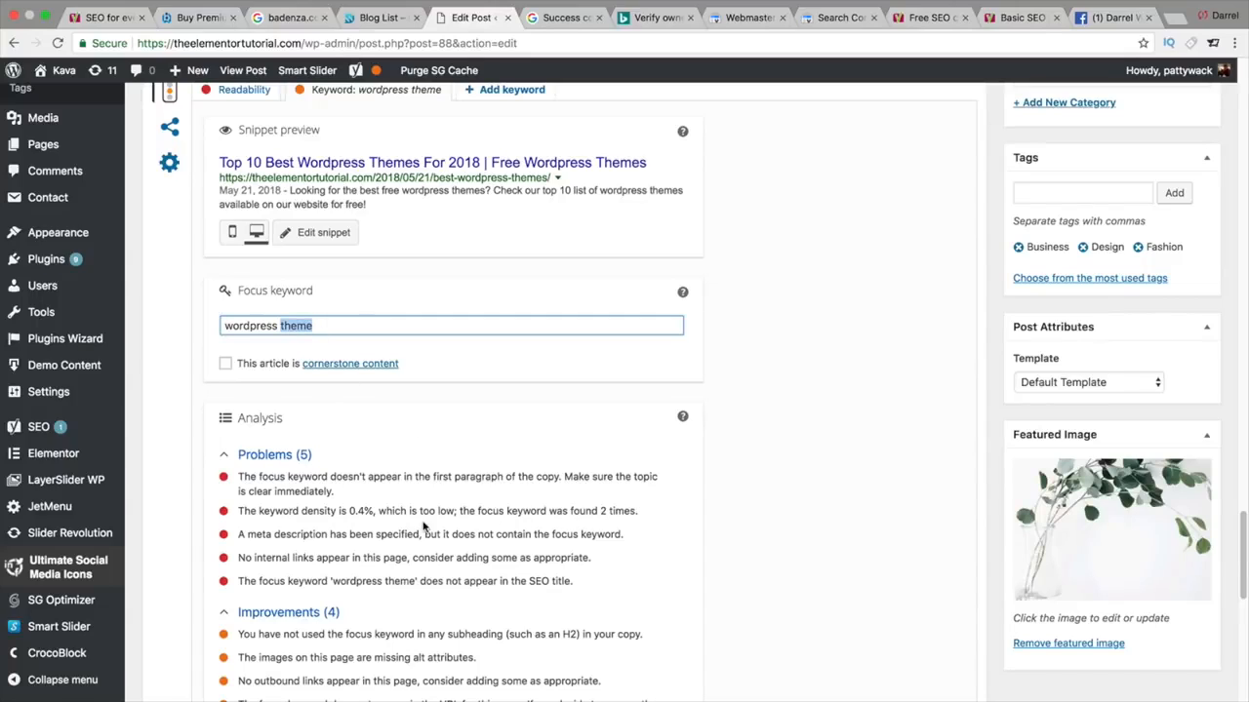
drag(328, 534, 568, 546)
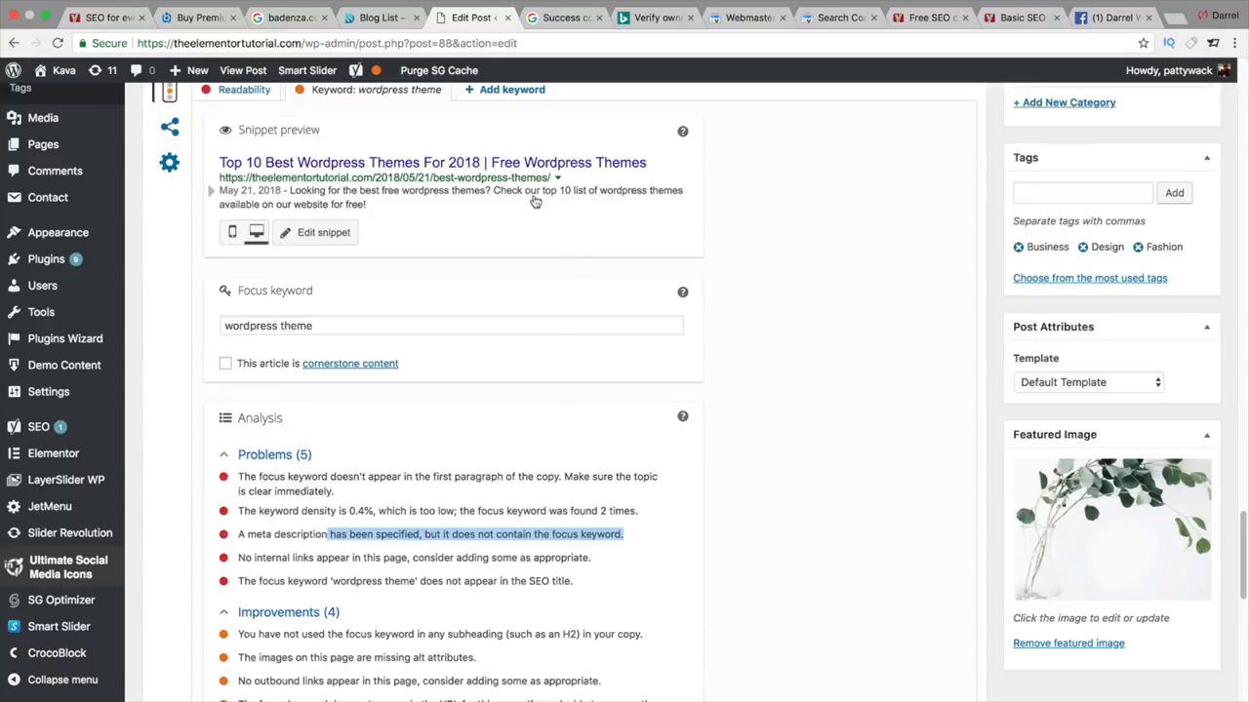
click(469, 325)
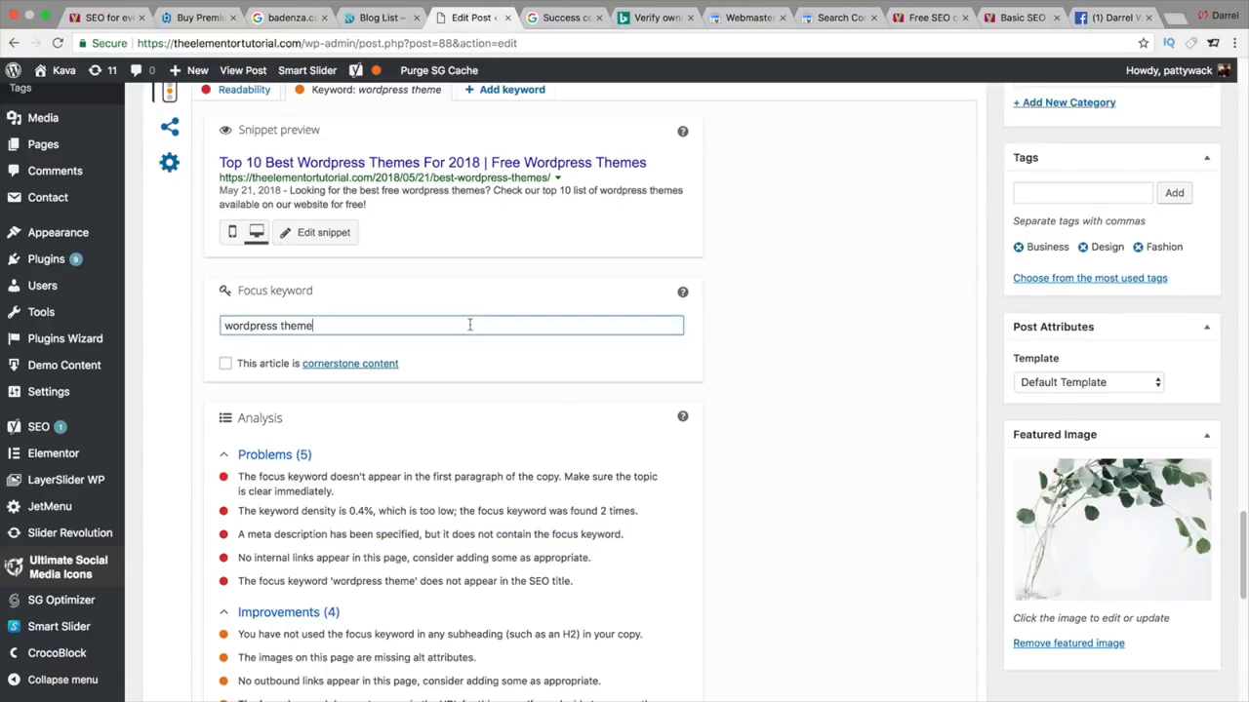
text(s)
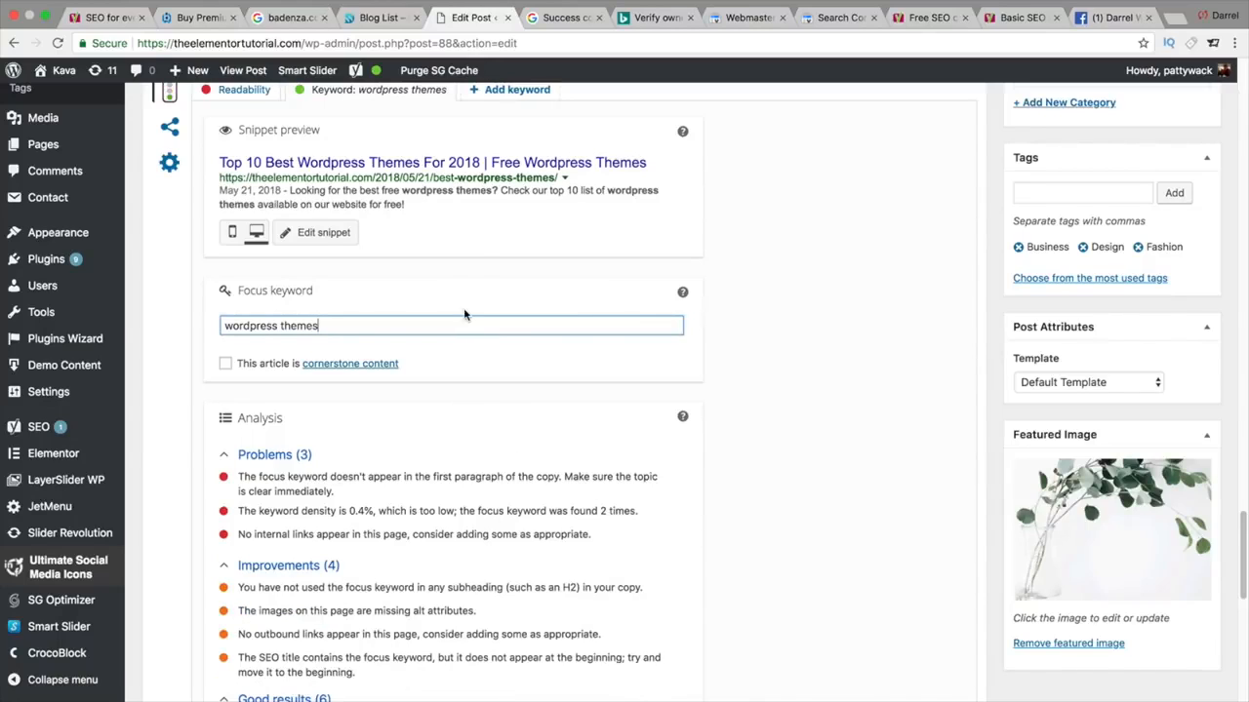
- Review the problems, improvements and good results in the SEO analysis for the focus keyword, including the internal links item
drag(344, 327, 223, 327)
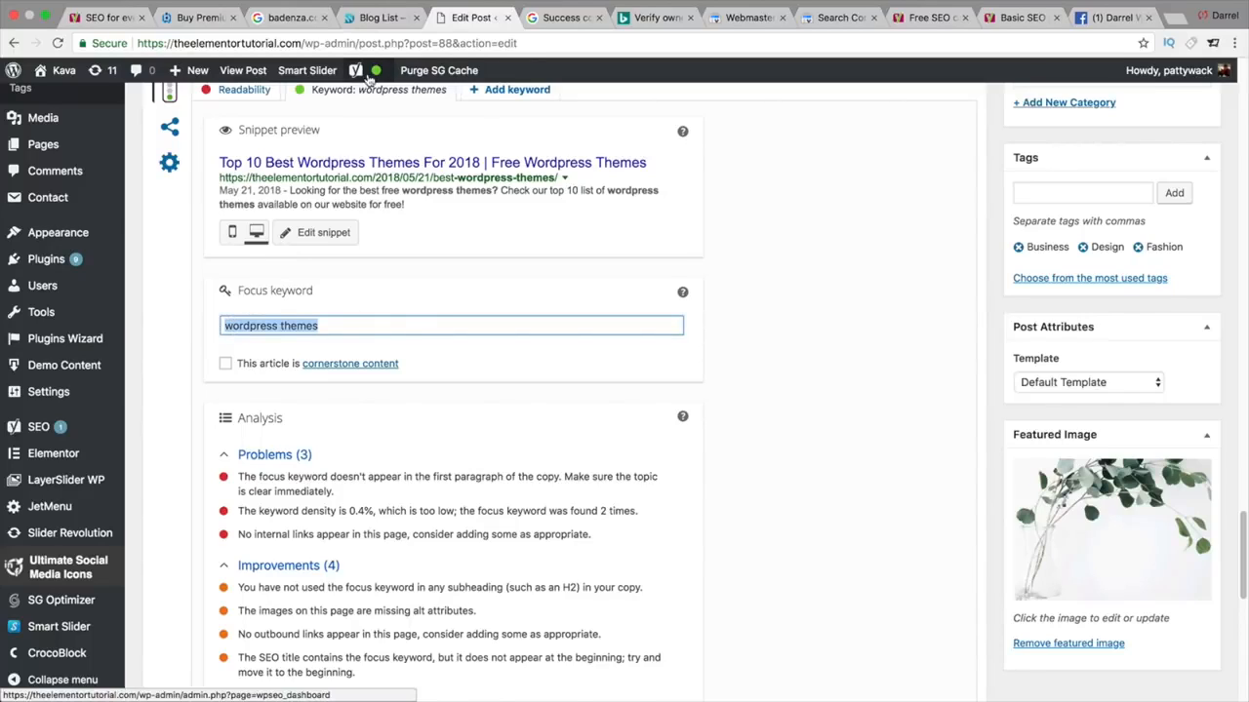
mouse_move(367, 76)
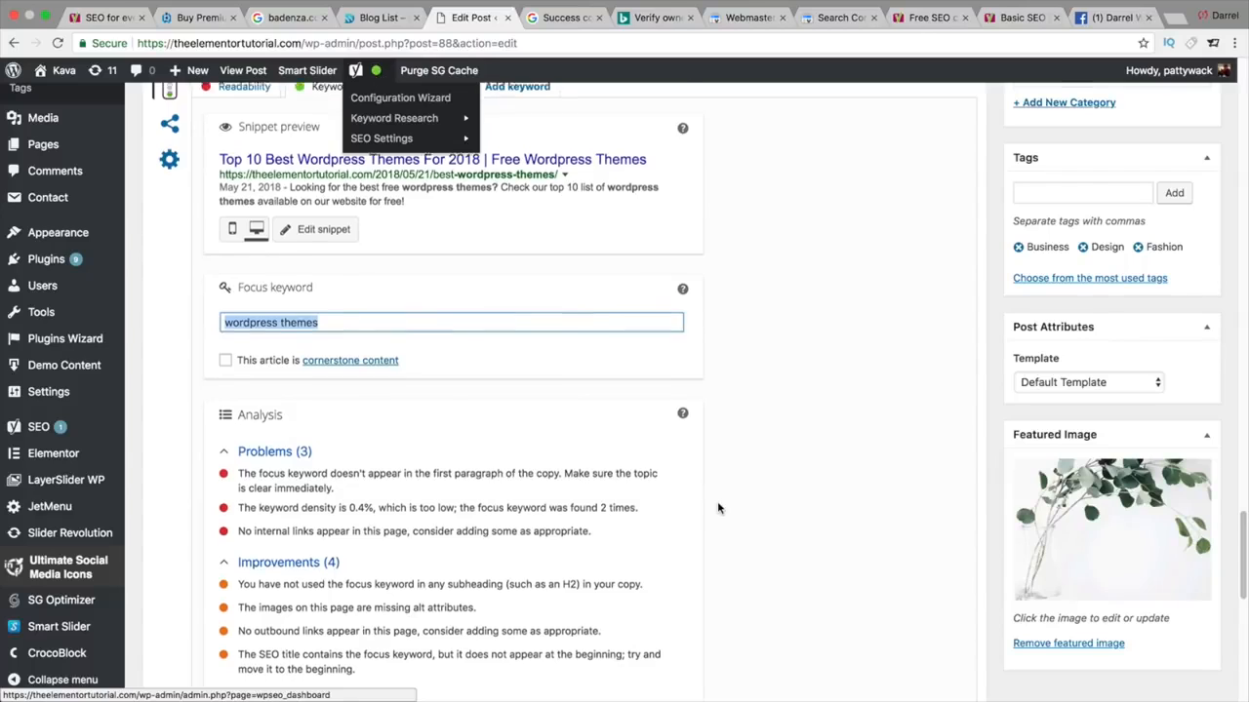
scroll(716, 505, down, 5)
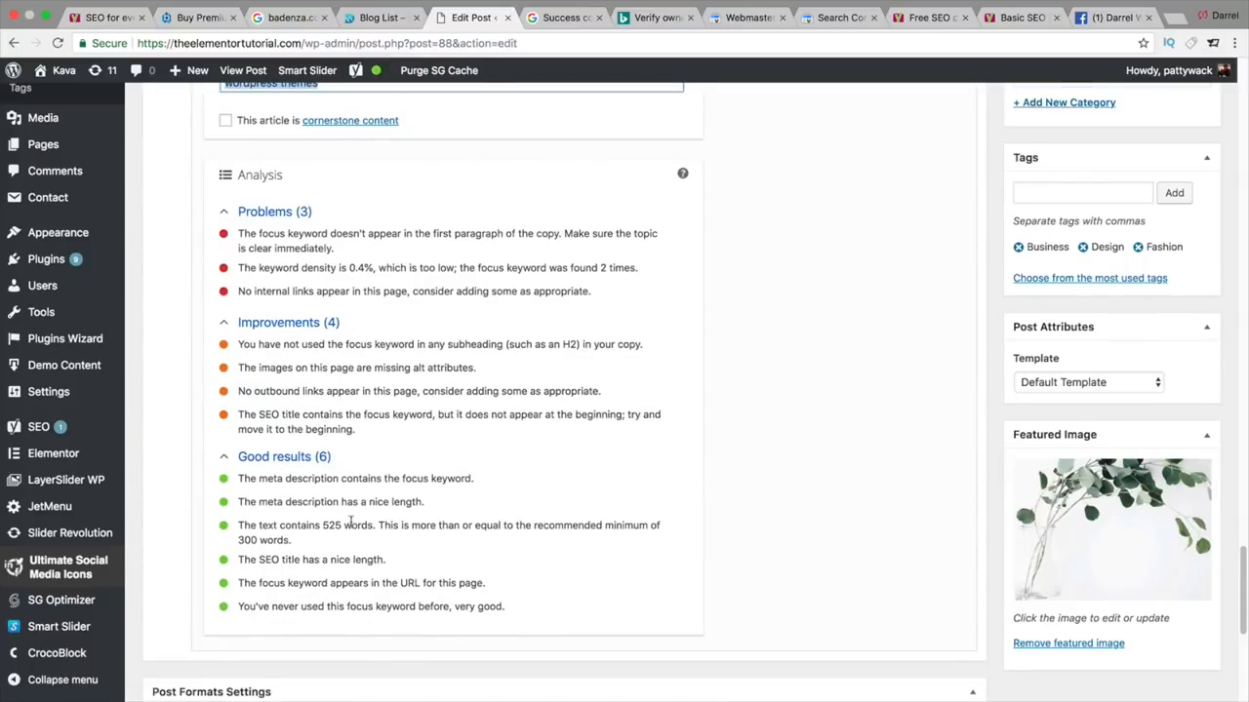
drag(264, 561, 343, 559)
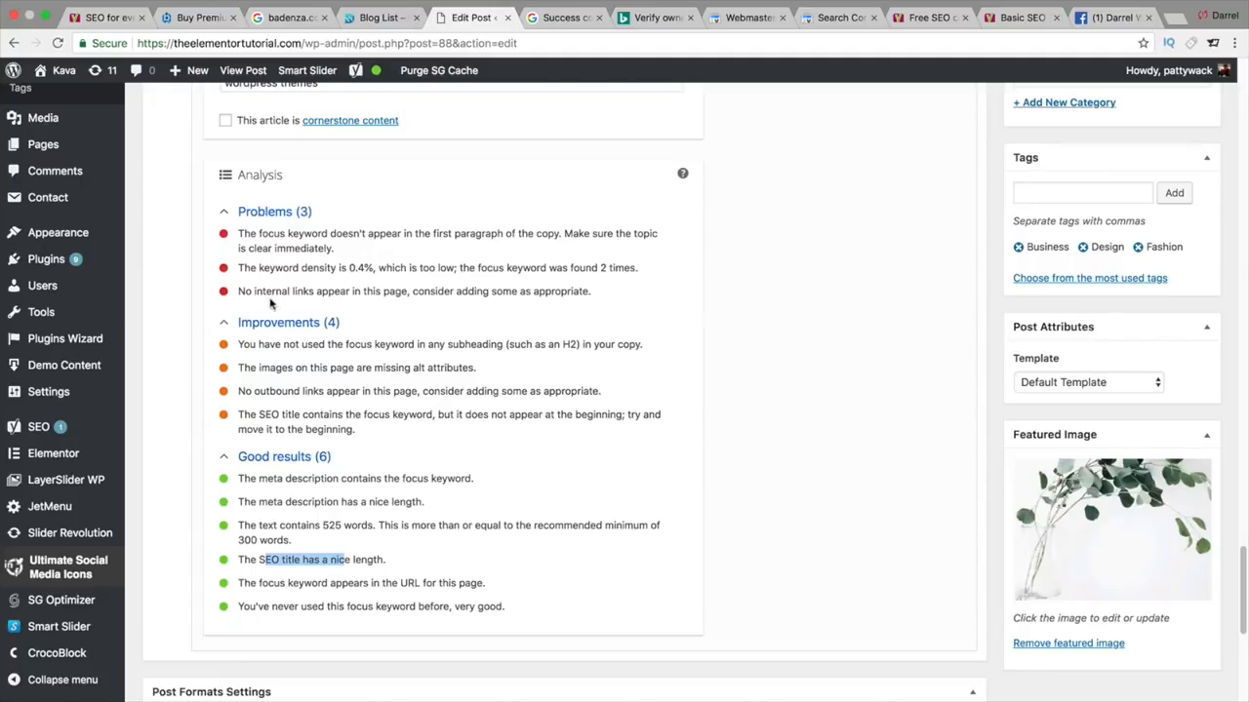
drag(252, 290, 492, 298)
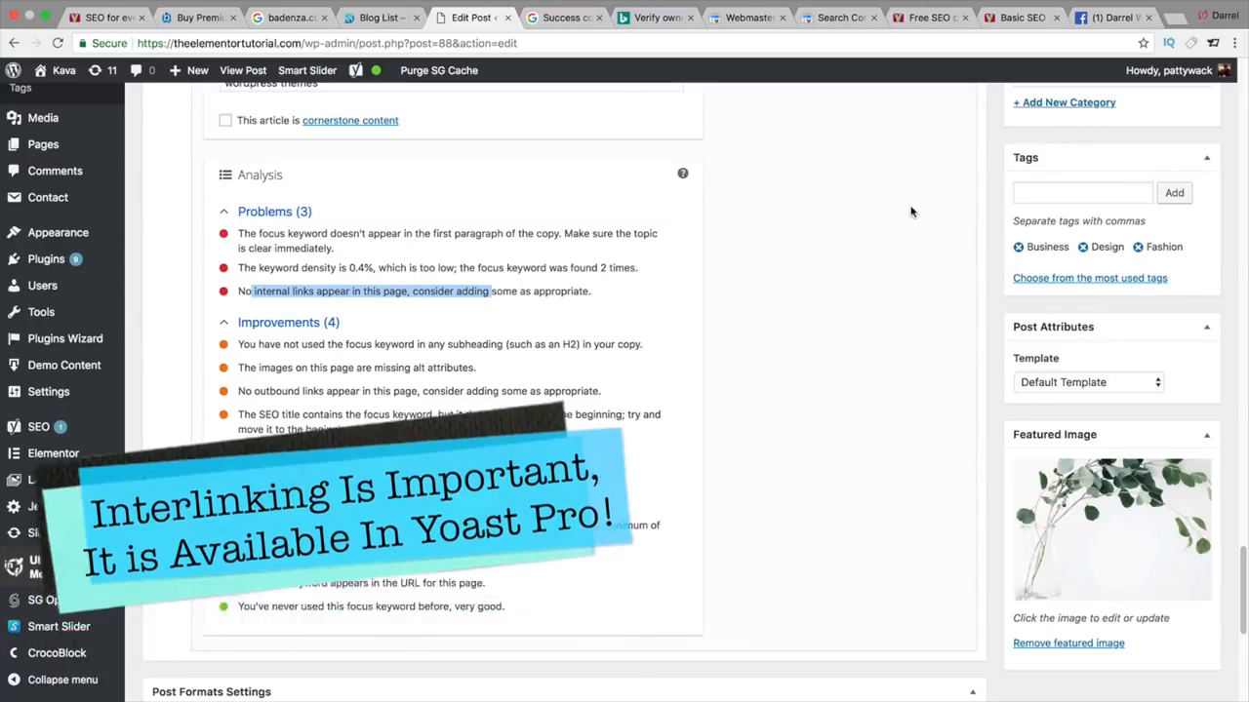
- Switch to the Yoast page of the free SEO for beginners course and read through its topics, contents and teachers
click(920, 19)
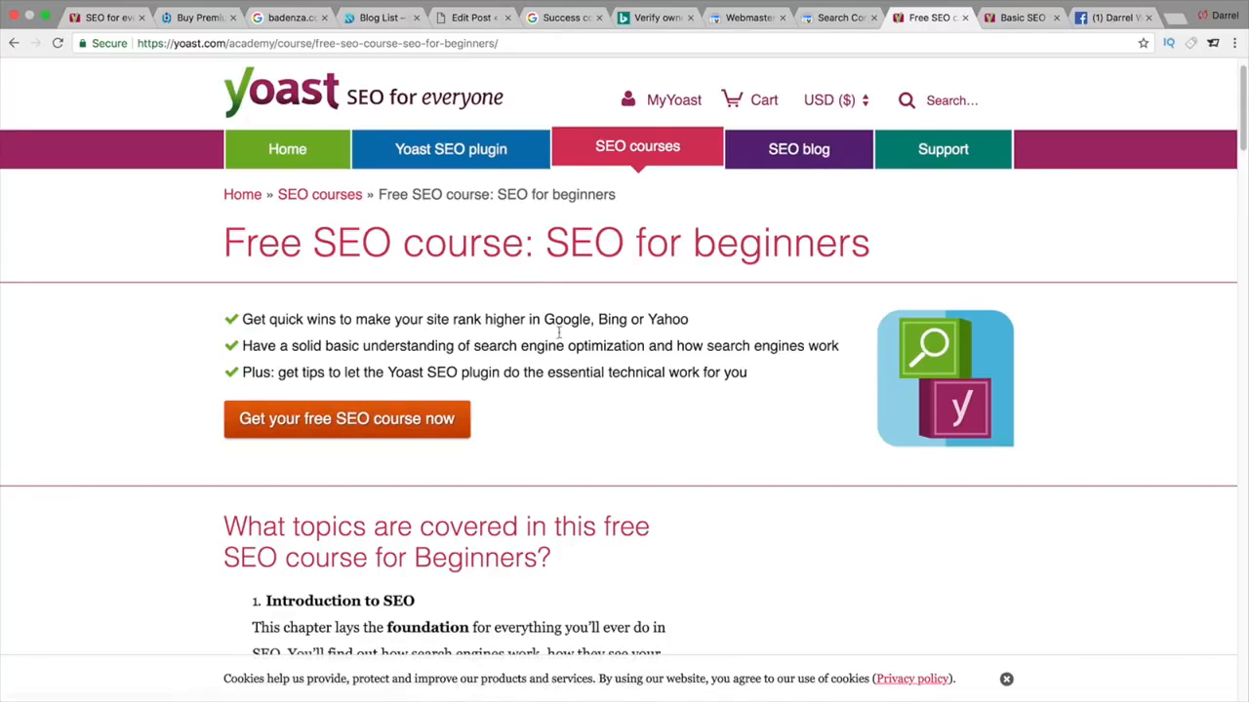
scroll(709, 242, down, 5)
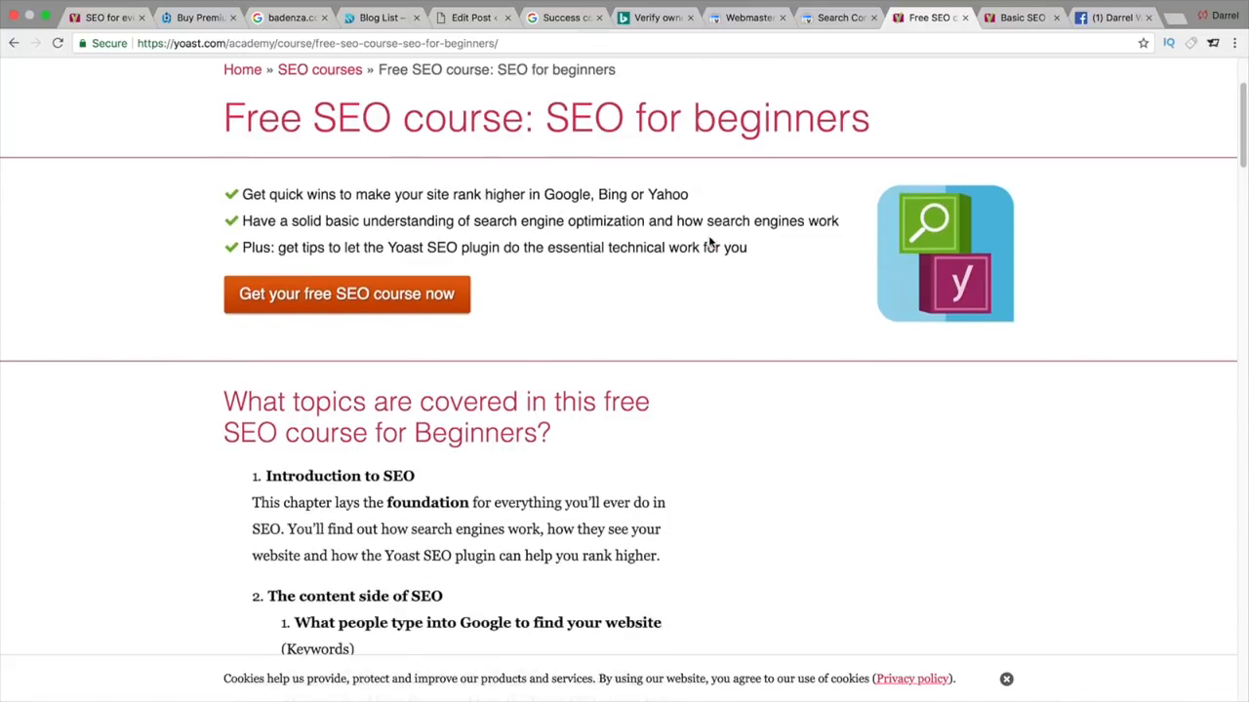
scroll(709, 242, down, 10)
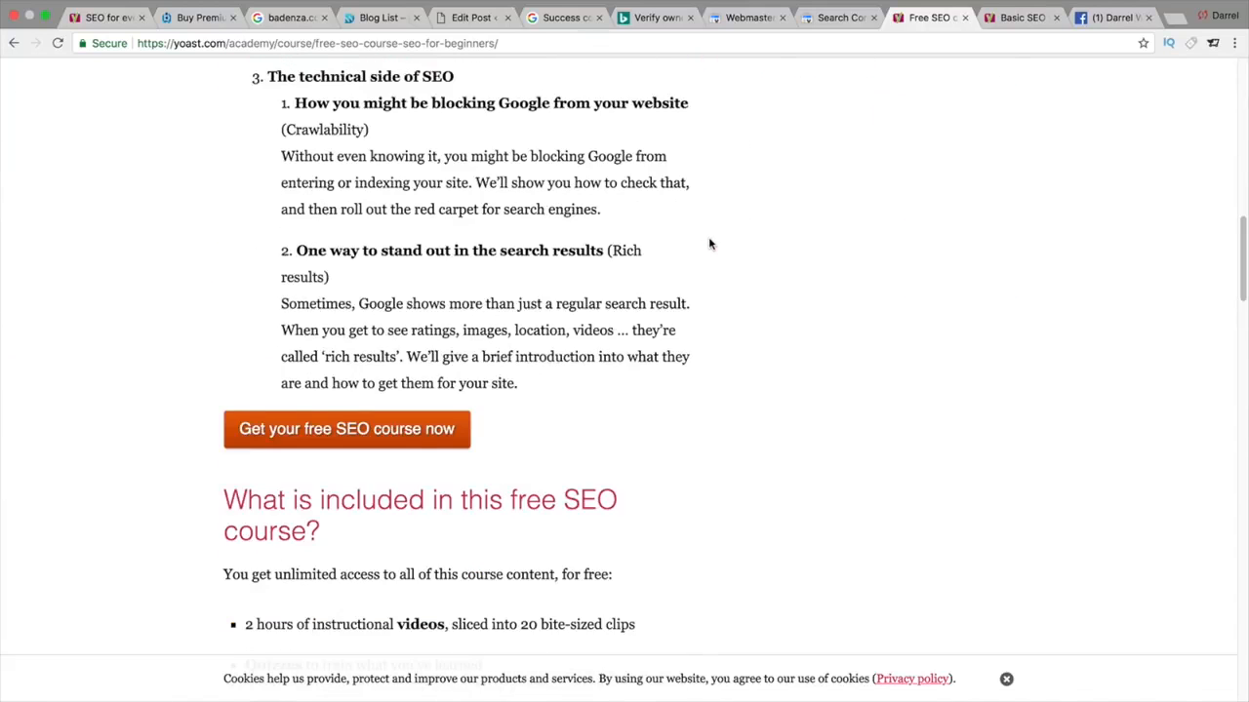
scroll(709, 244, down, 7)
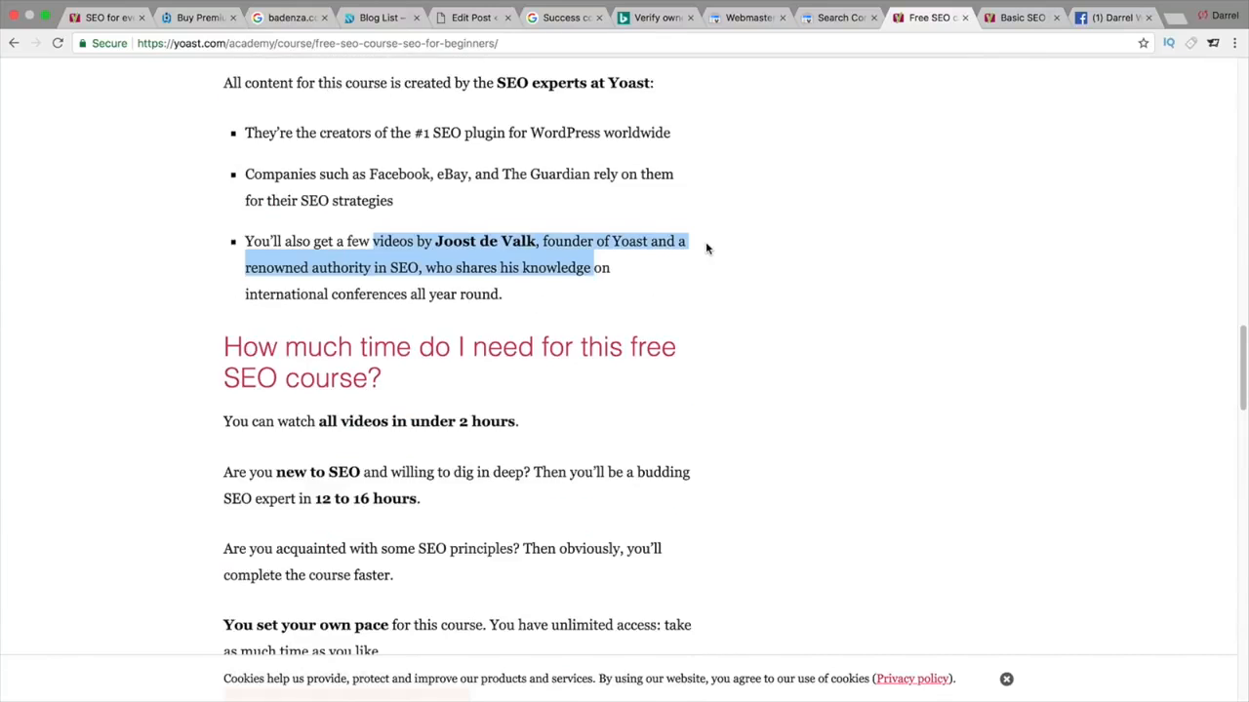
scroll(706, 253, down, 7)
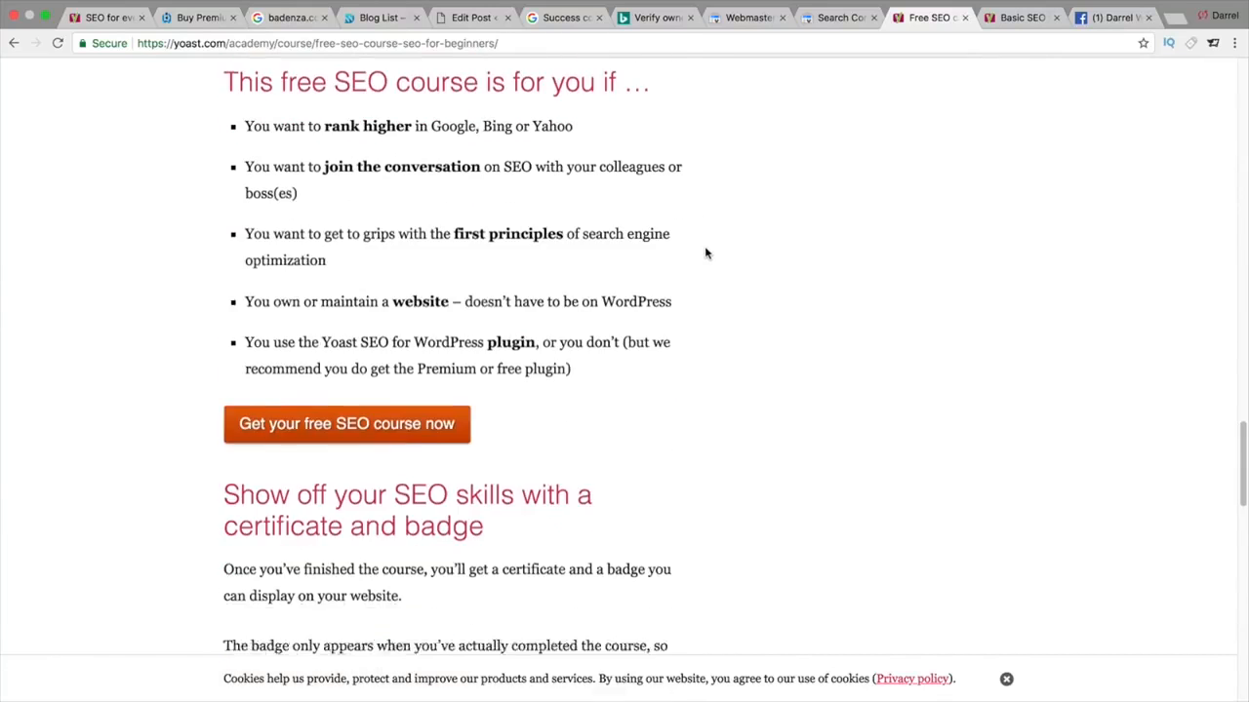
- Switch to the Basic SEO training page and read its price and what the training includes
click(1020, 17)
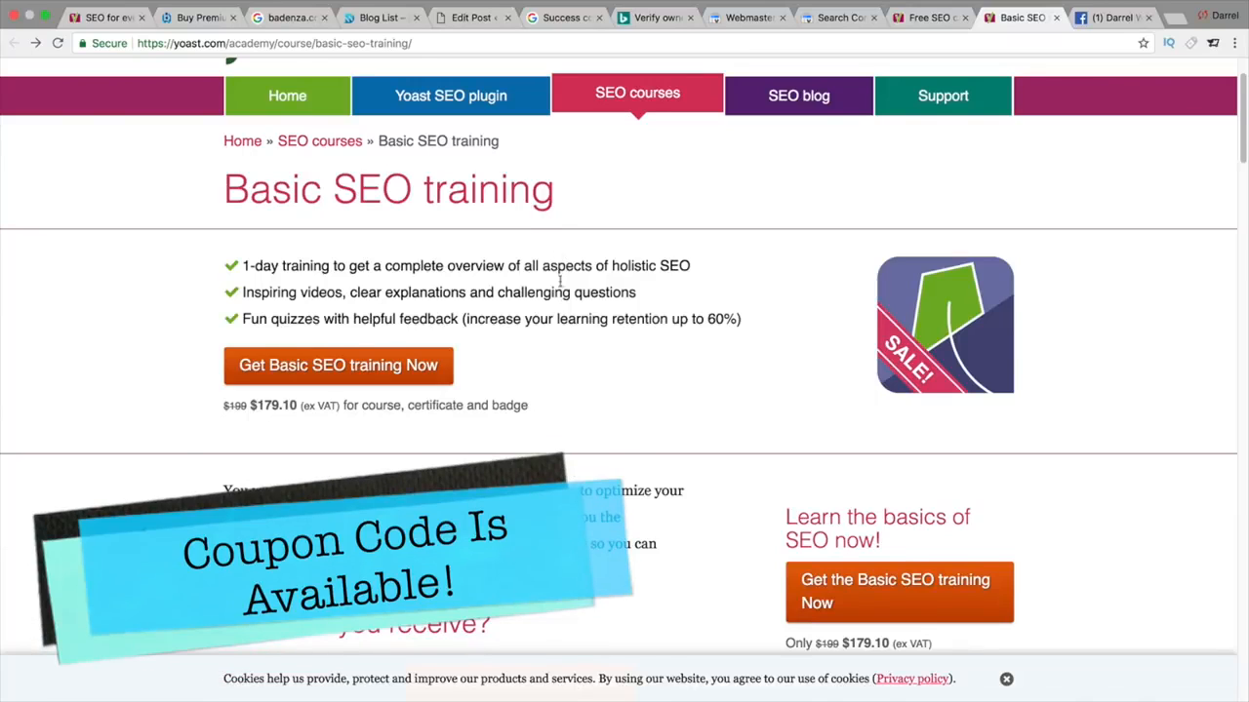
scroll(561, 293, down, 3)
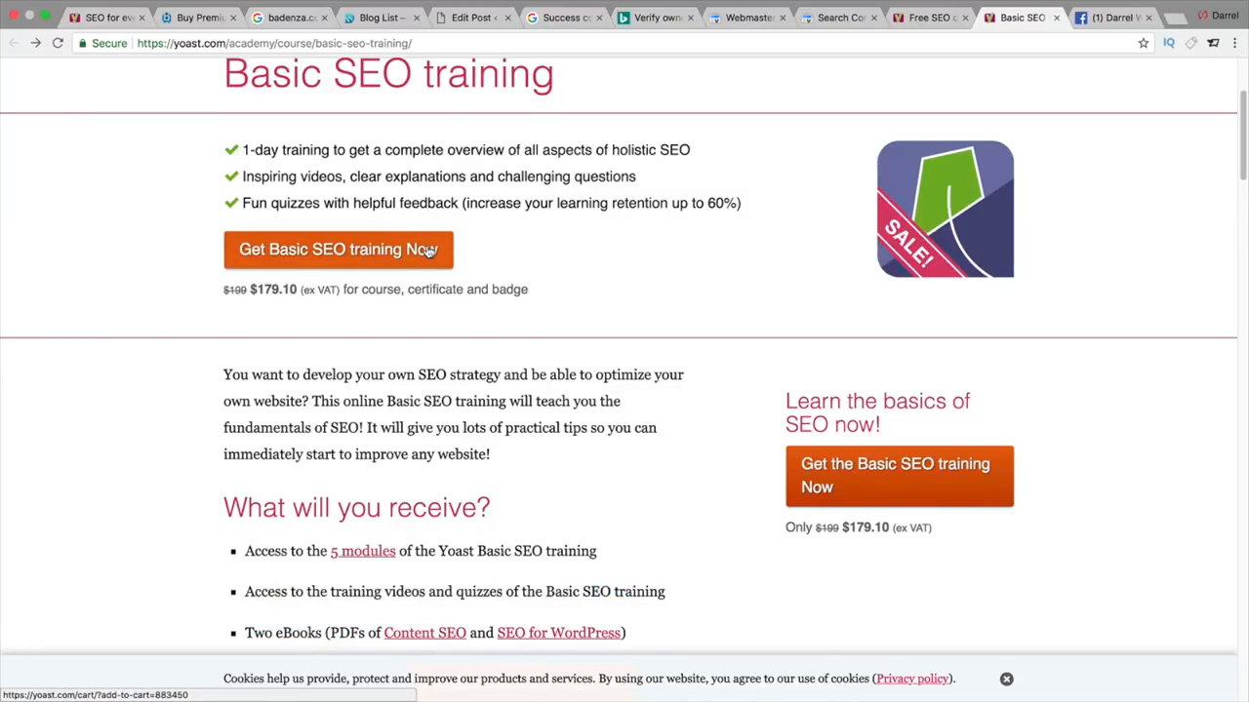
scroll(430, 251, down, 2)
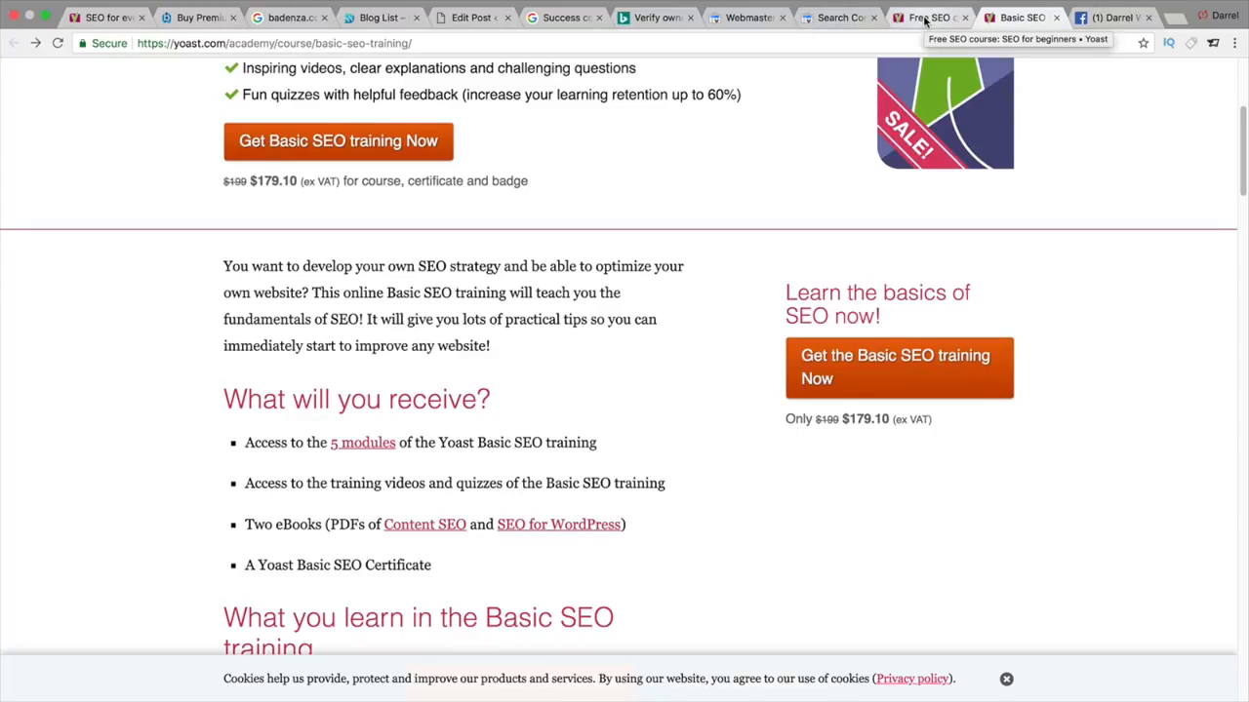
- Return to the post editor and examine the analysis problem about the focus keyword in the first paragraph
click(749, 22)
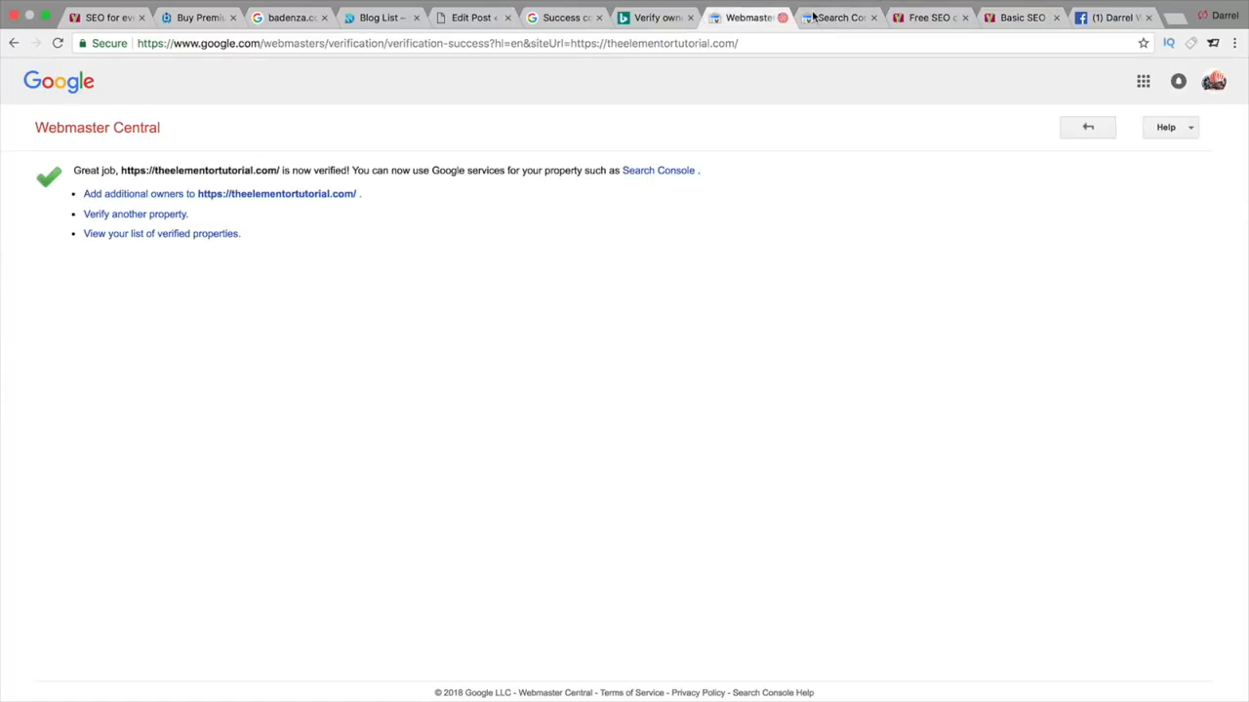
click(466, 16)
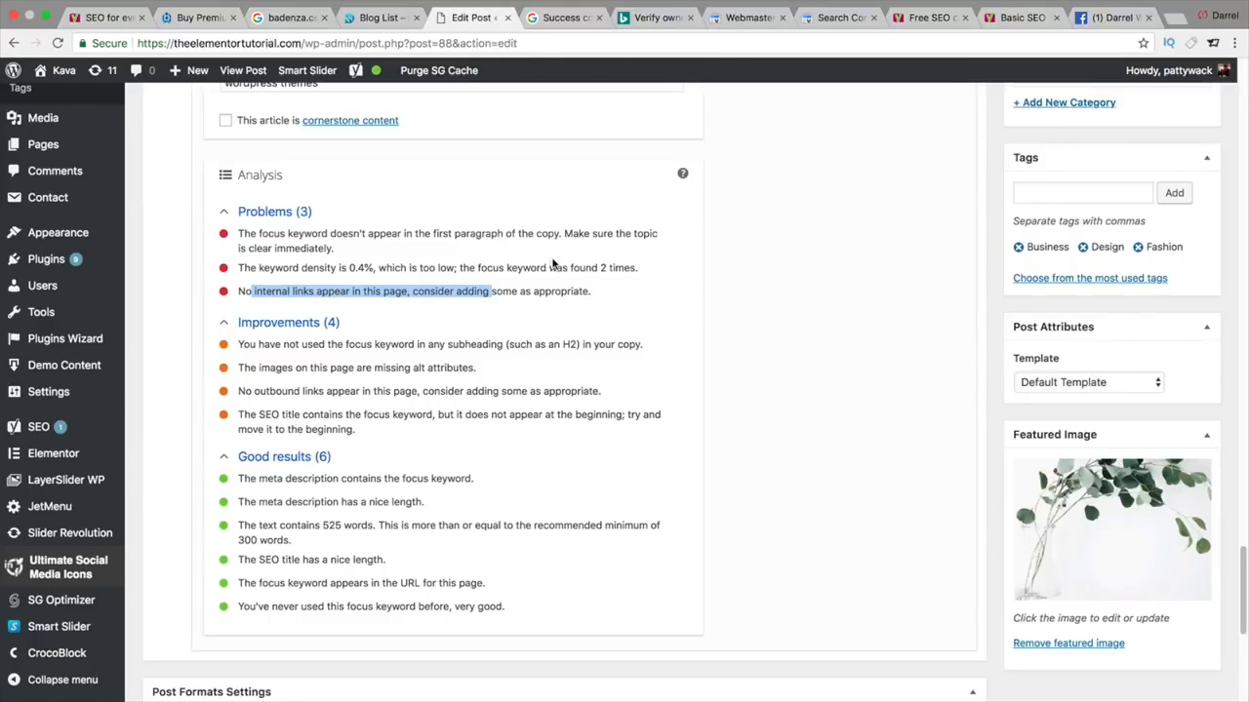
drag(359, 234, 361, 250)
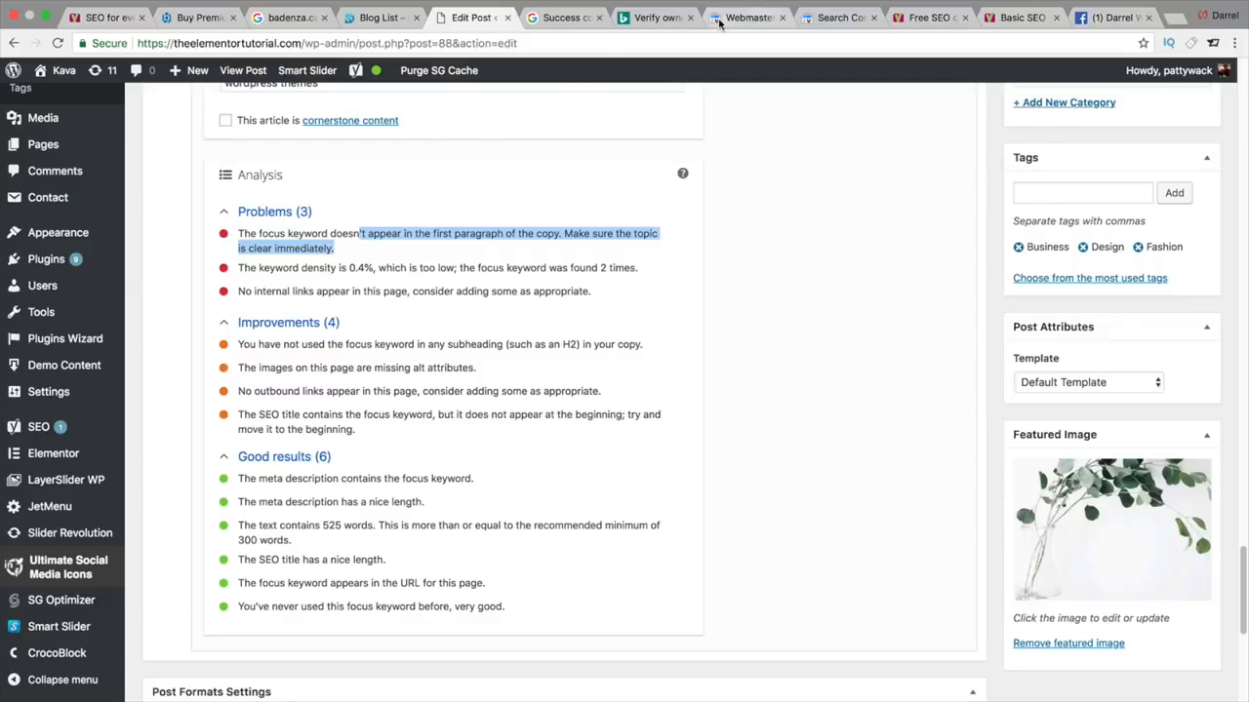
- Open the Yoast SEO plugin page from the free course site, dismiss the cookie notice and compare the Premium and free keyword features
click(920, 18)
scroll(869, 306, up, 15)
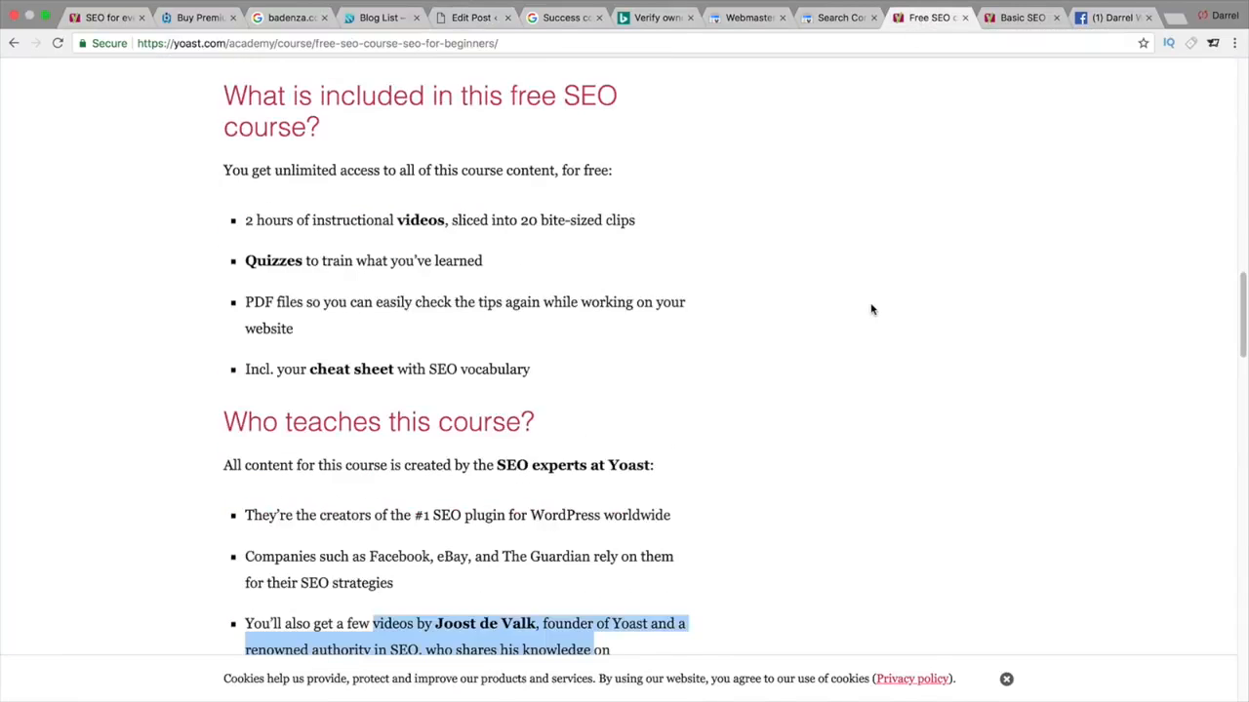
scroll(872, 308, up, 6)
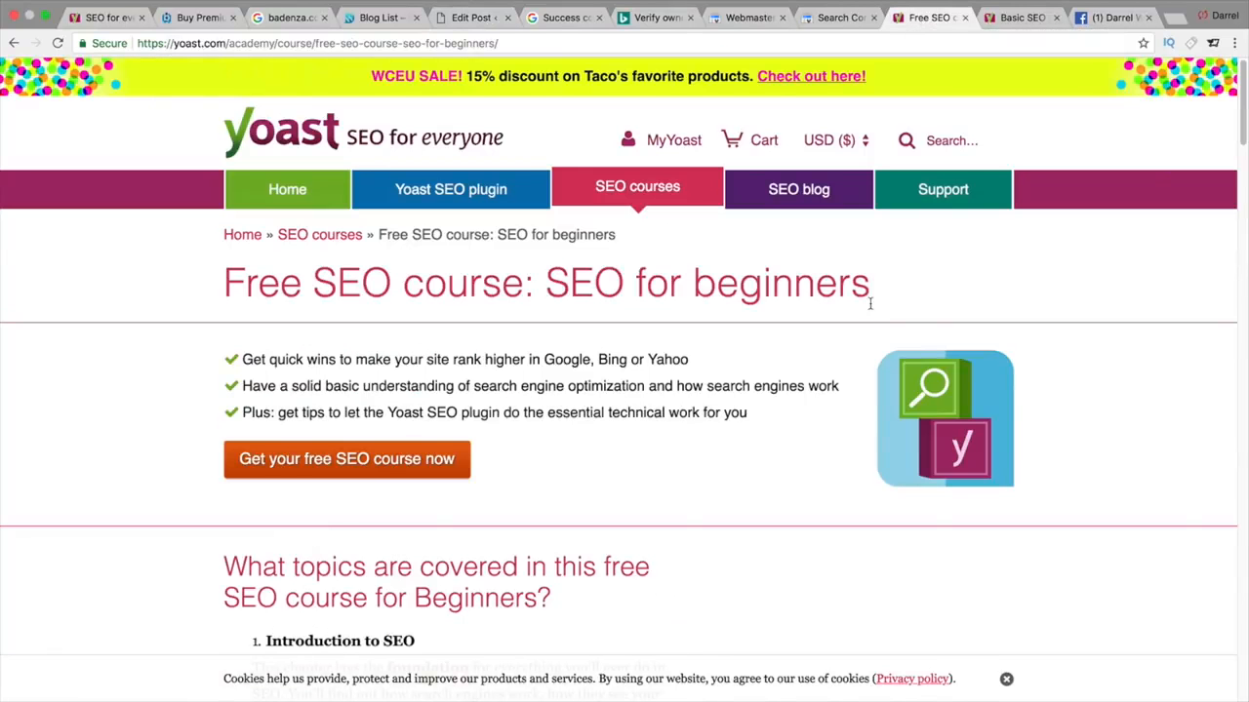
click(475, 192)
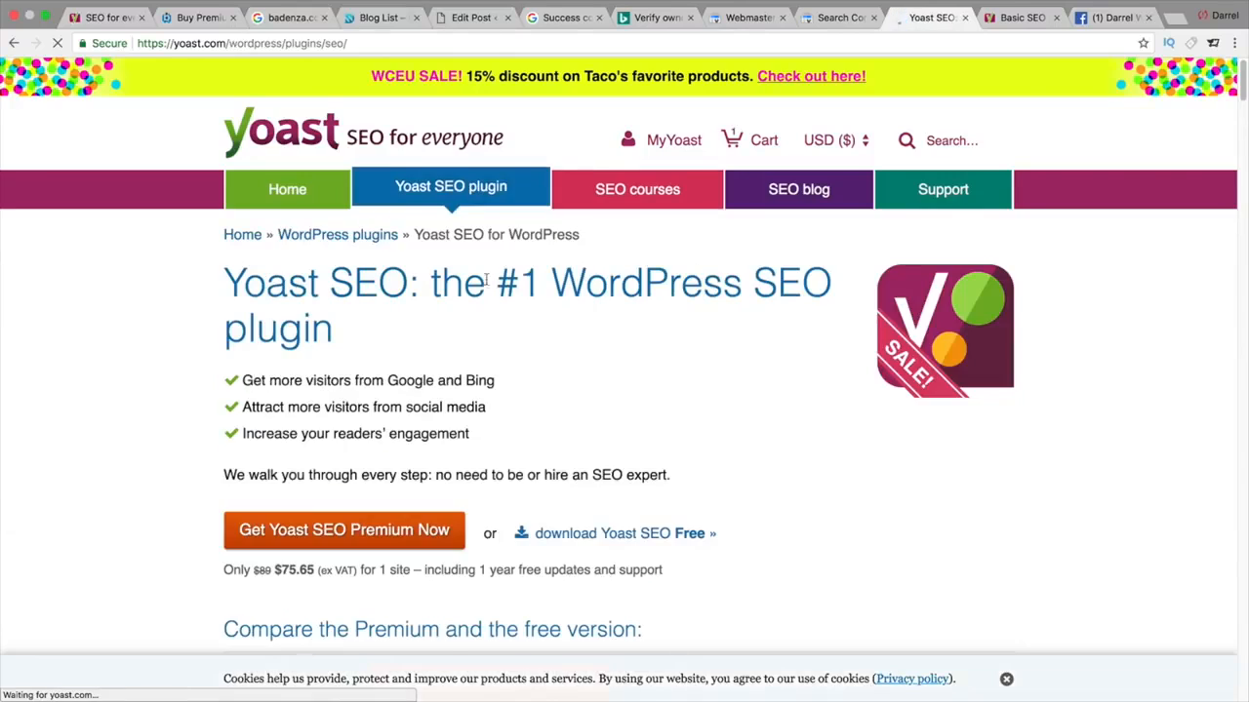
scroll(495, 323, down, 3)
scroll(494, 323, down, 5)
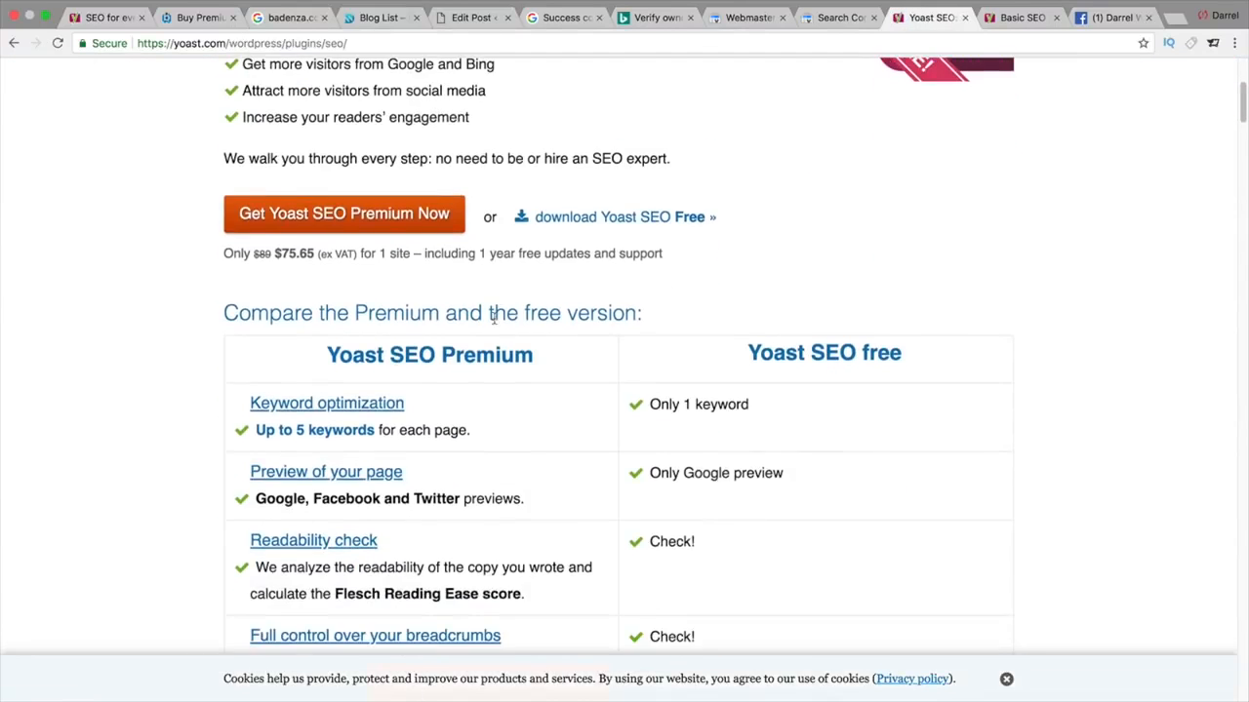
scroll(117, 328, down, 4)
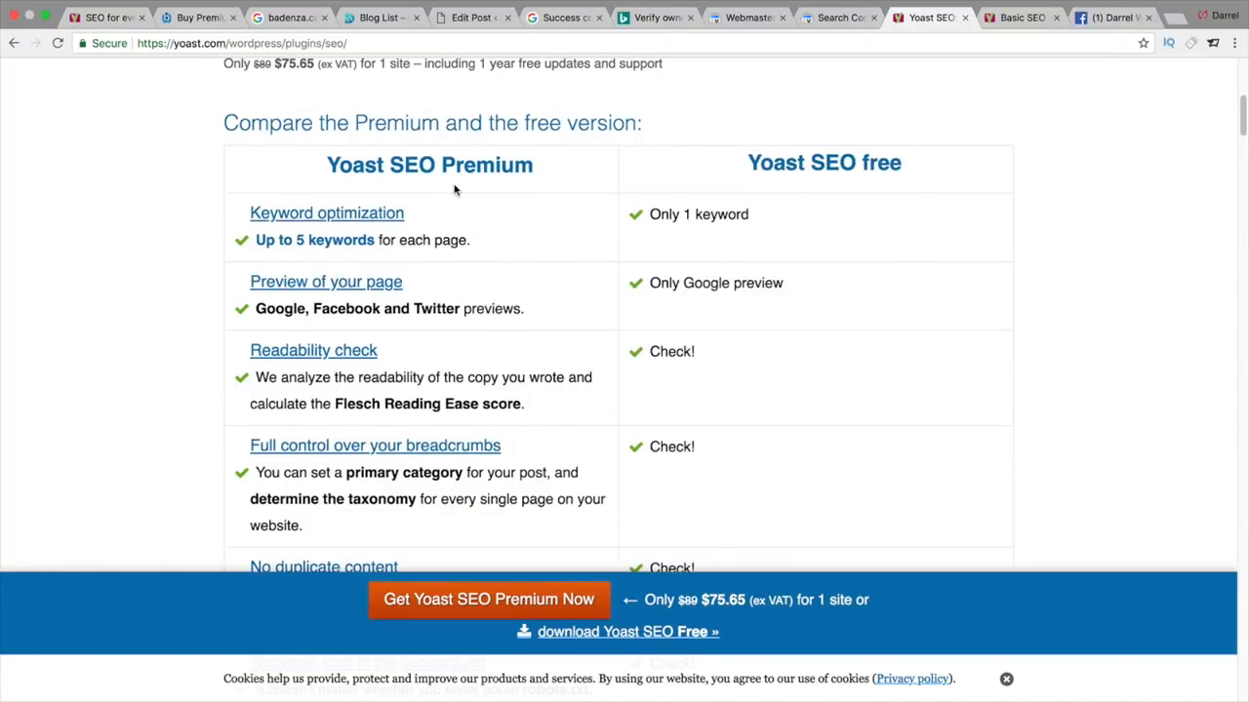
click(1006, 678)
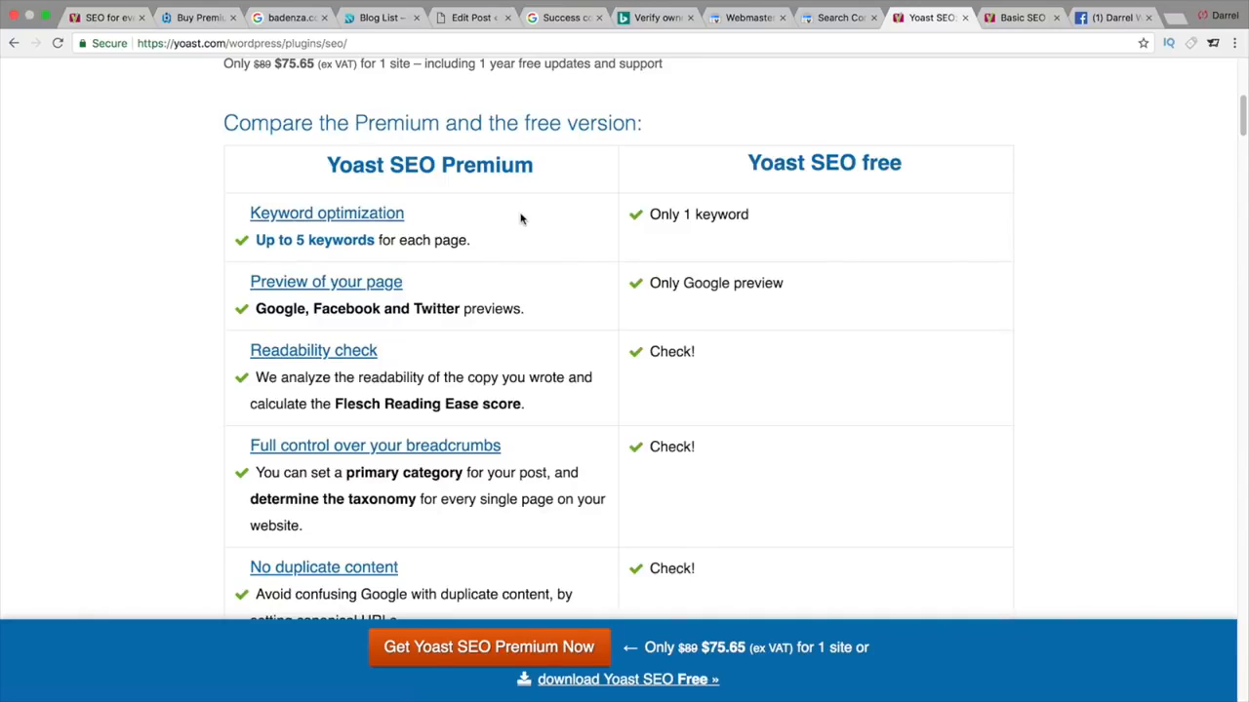
drag(761, 222, 648, 216)
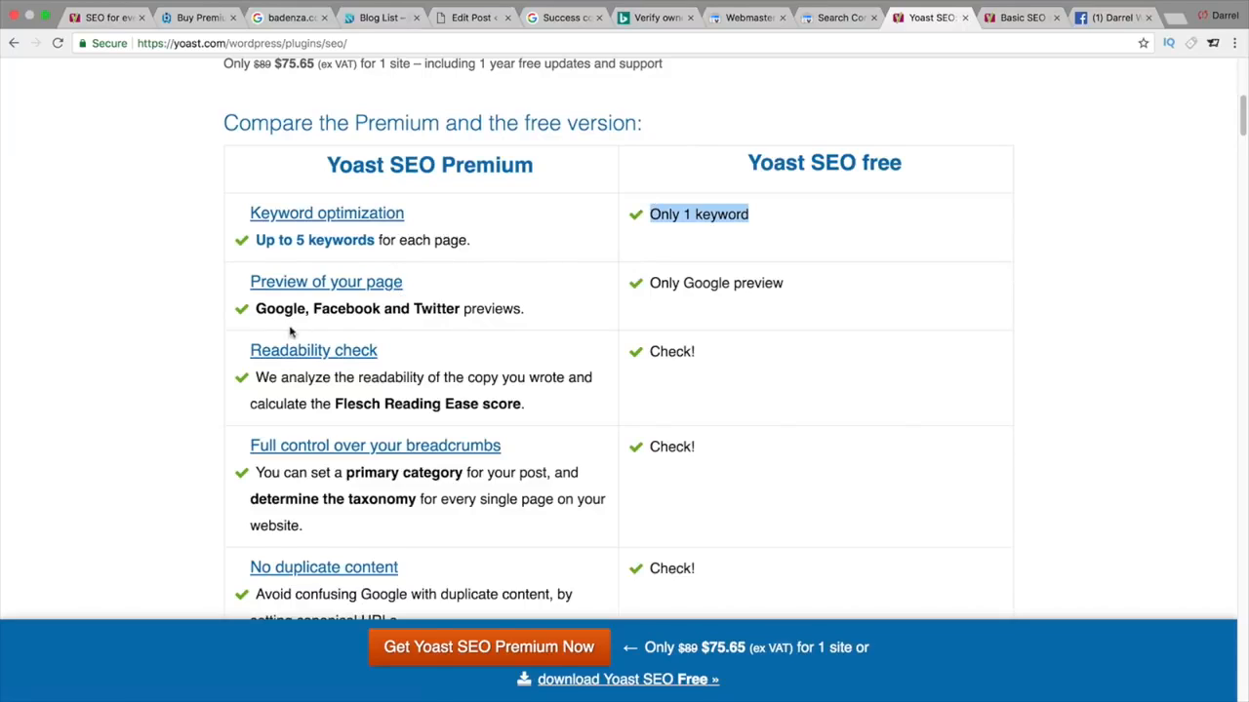
- Compare the Premium and free versions on page previews, readability check, breadcrumbs and duplicate content
click(263, 316)
drag(263, 316, 446, 323)
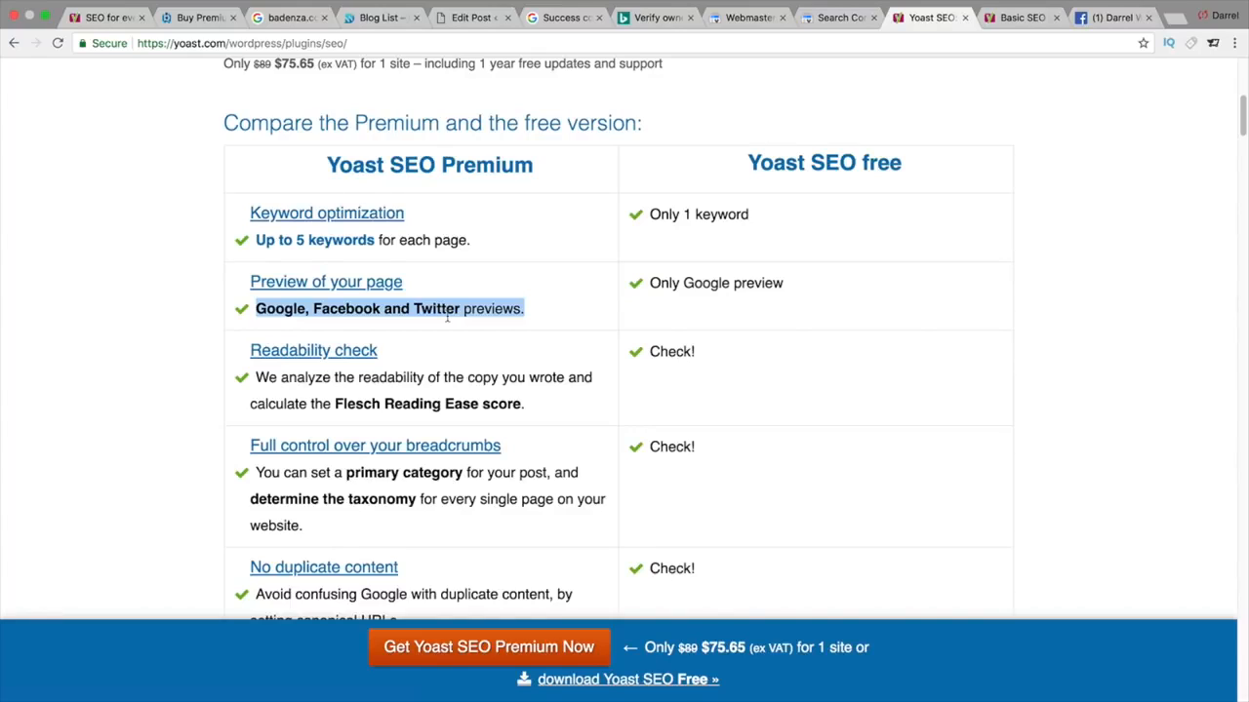
drag(289, 377, 478, 393)
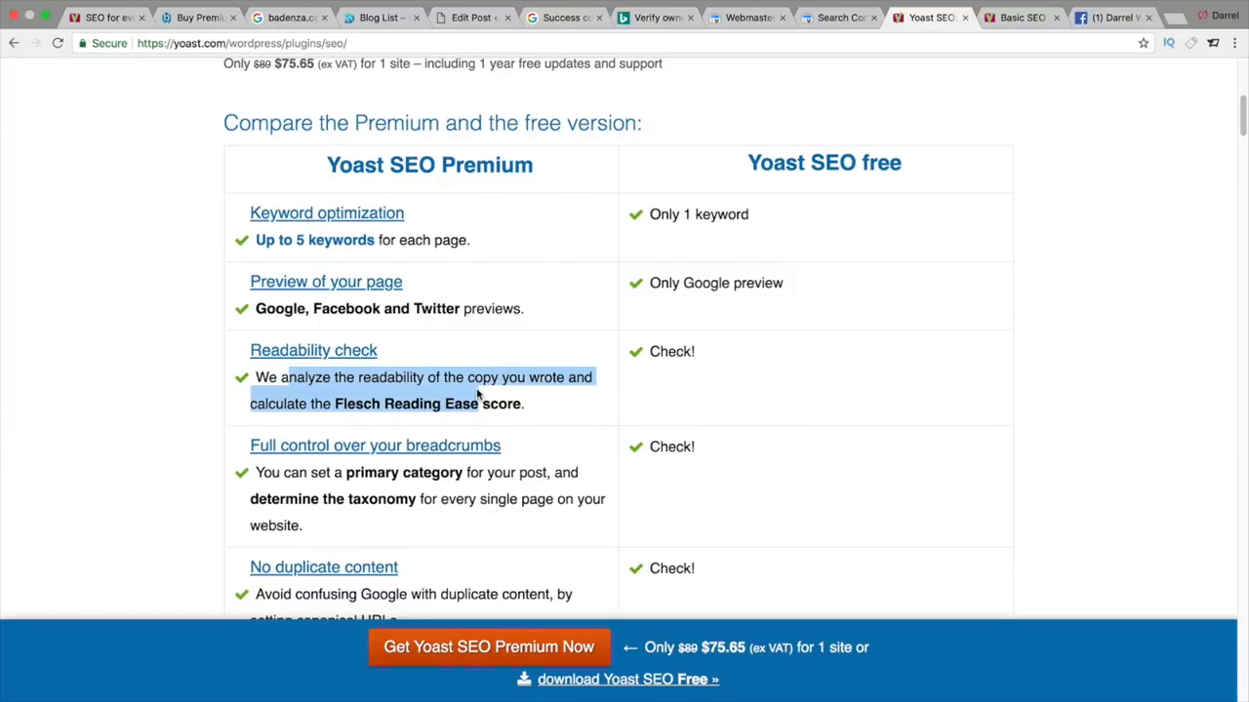
scroll(478, 393, down, 1)
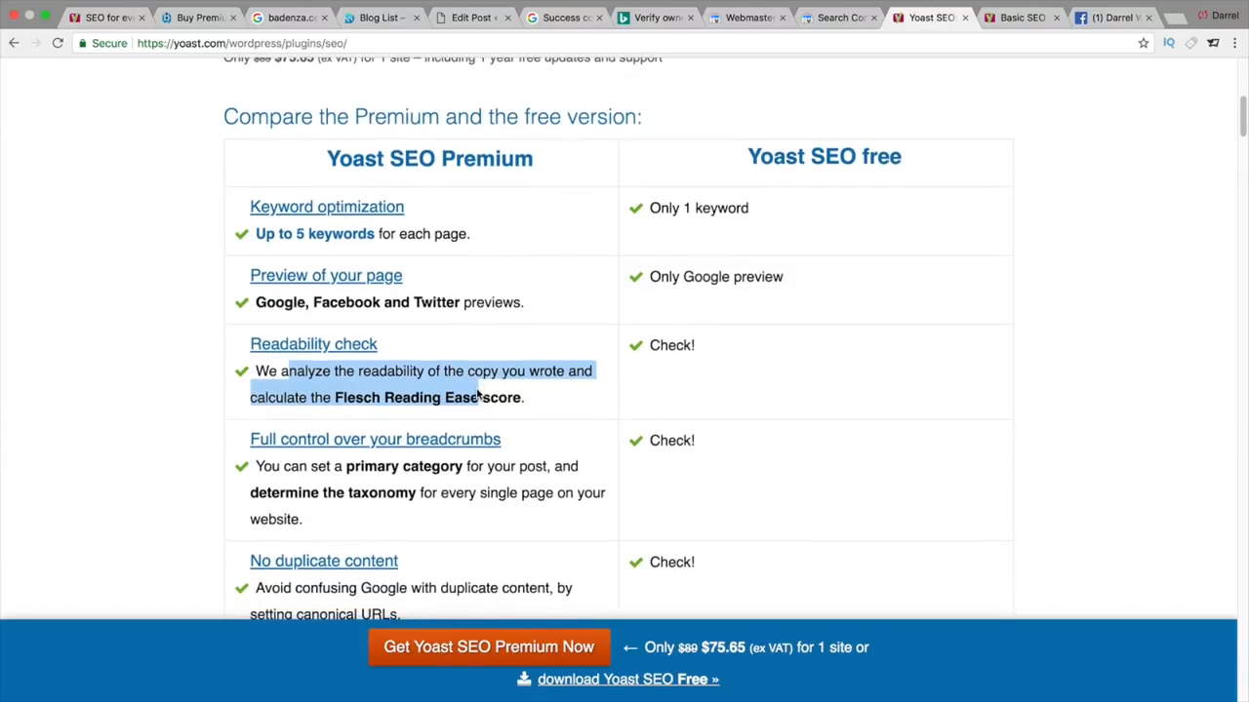
scroll(477, 391, down, 1)
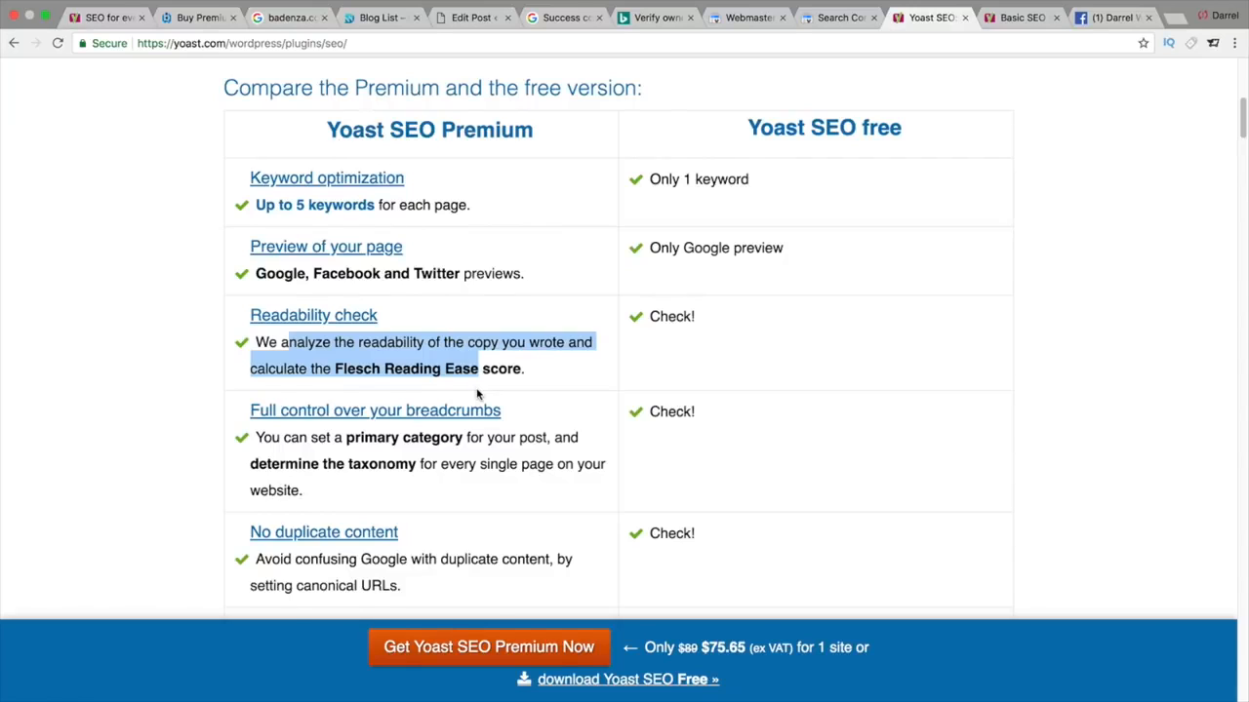
scroll(478, 393, down, 1)
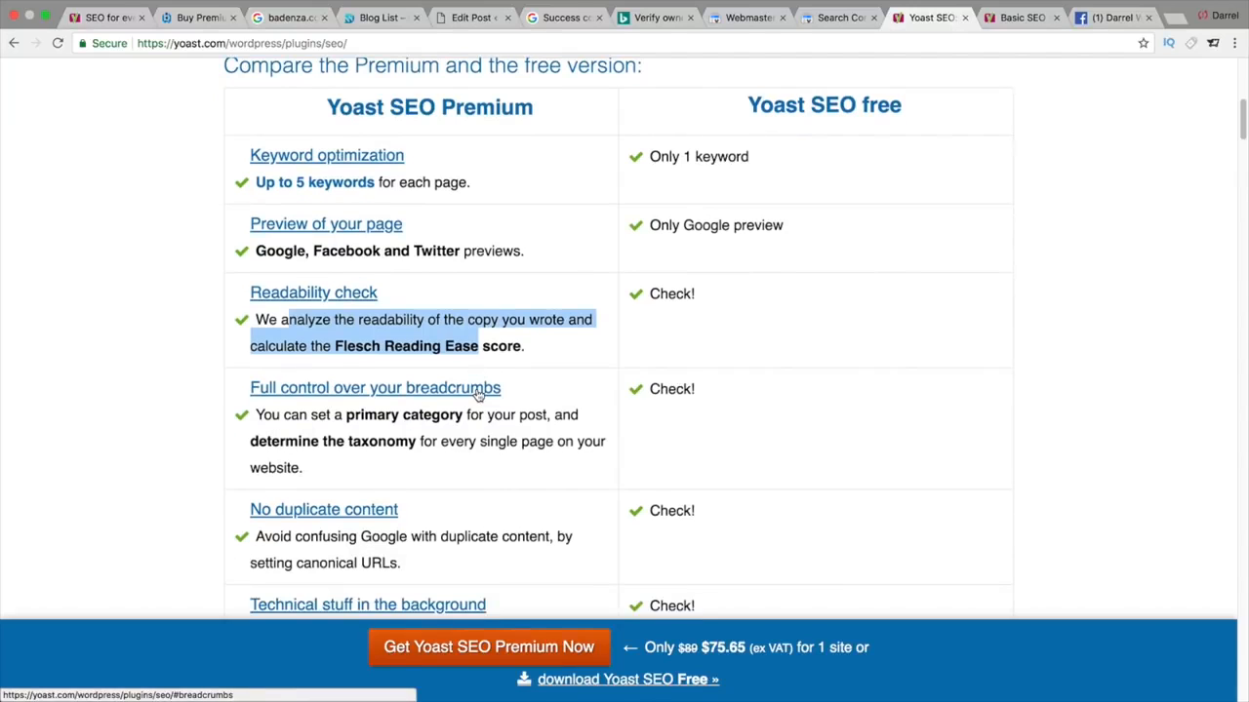
scroll(478, 392, down, 1)
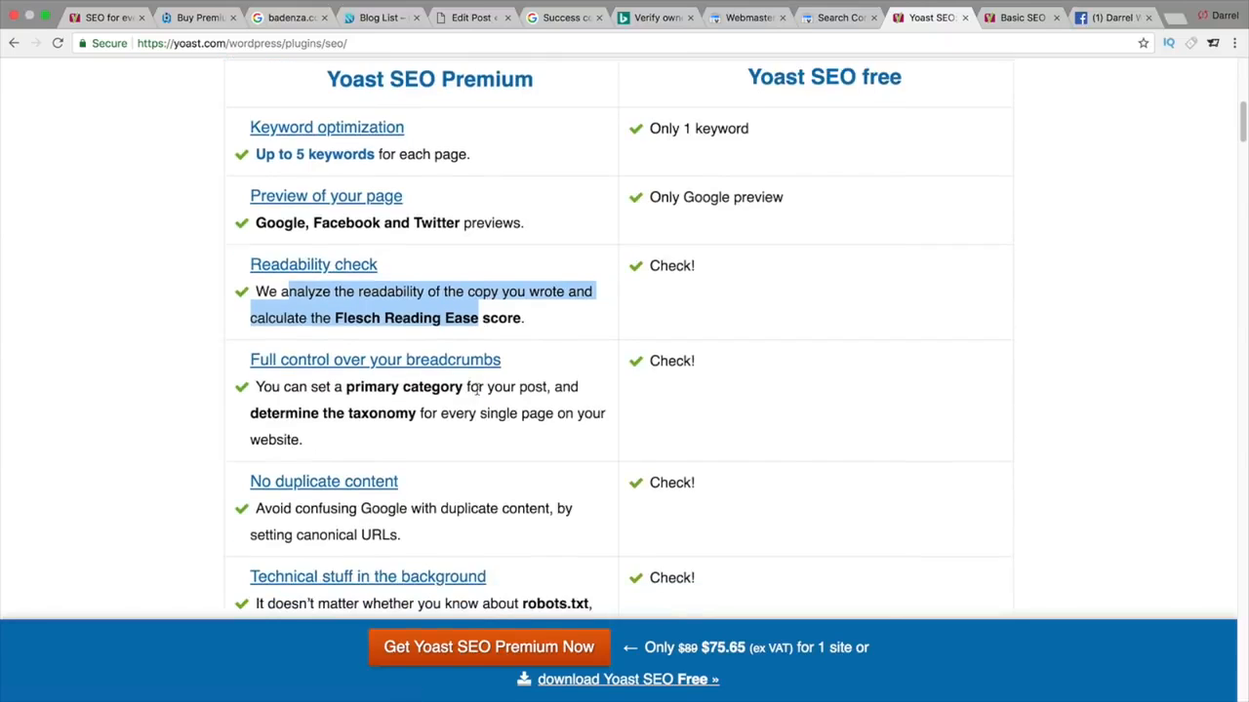
scroll(475, 389, down, 1)
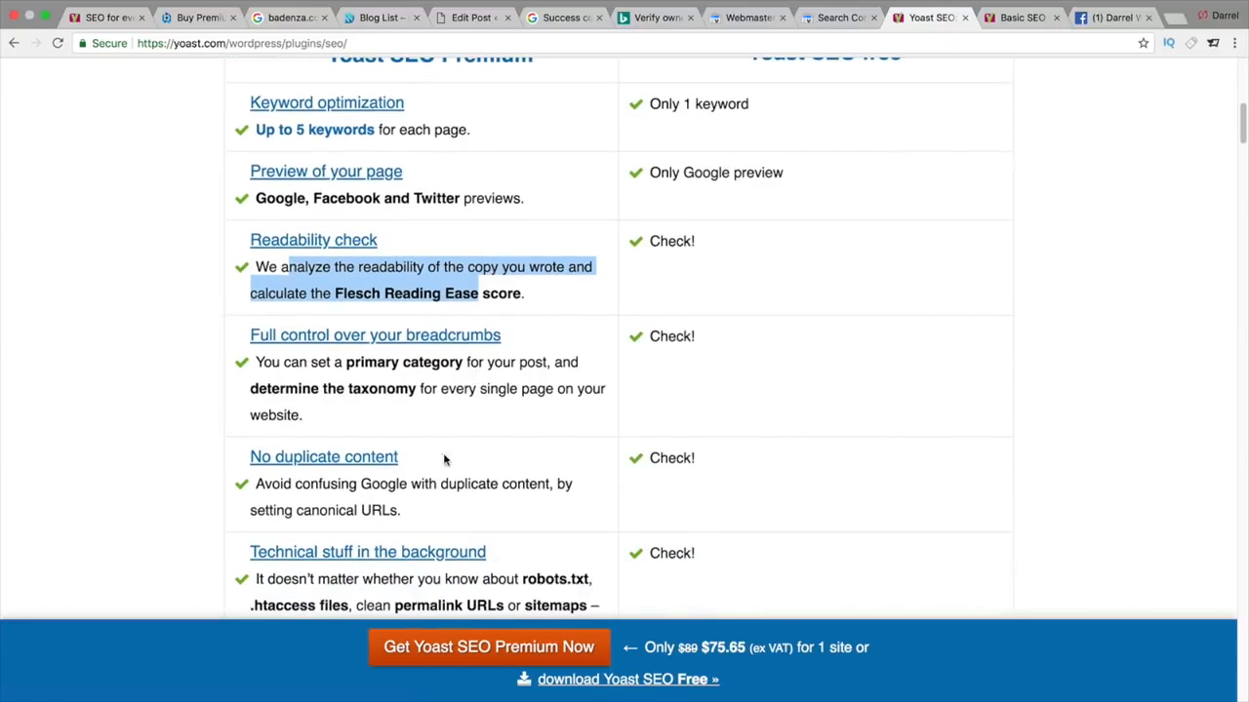
click(403, 512)
drag(403, 512, 258, 485)
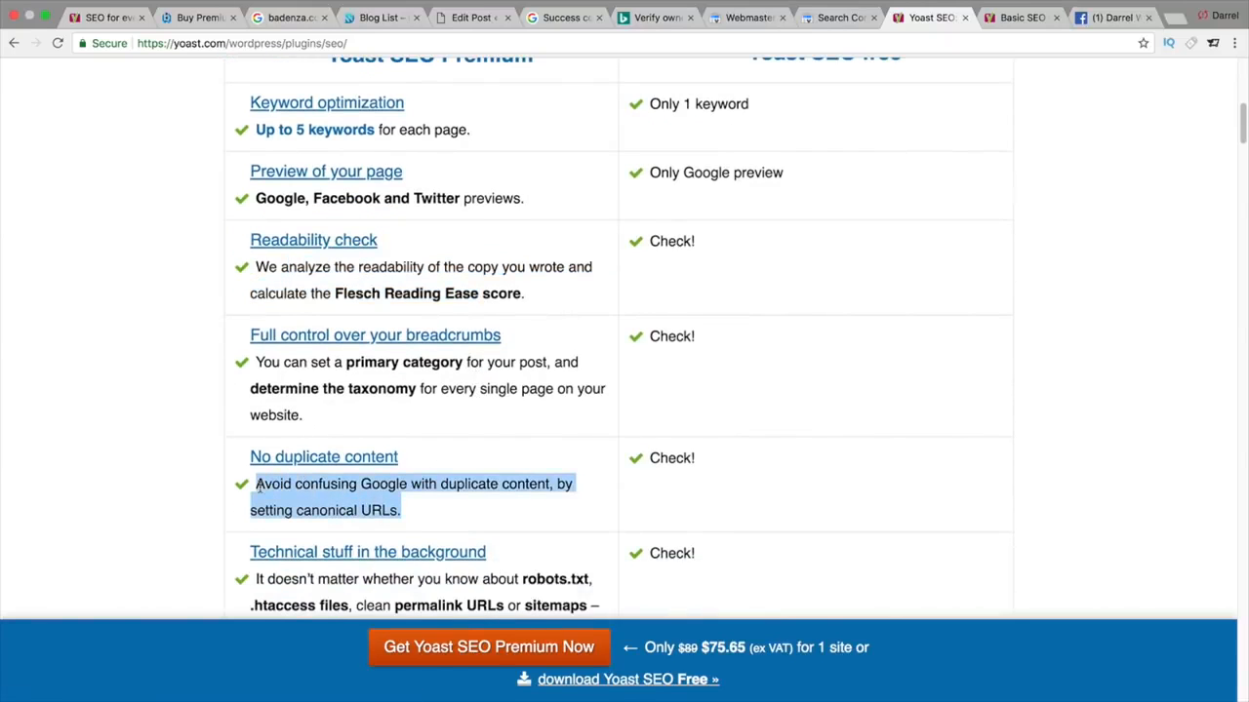
click(198, 472)
scroll(654, 202, up, 1)
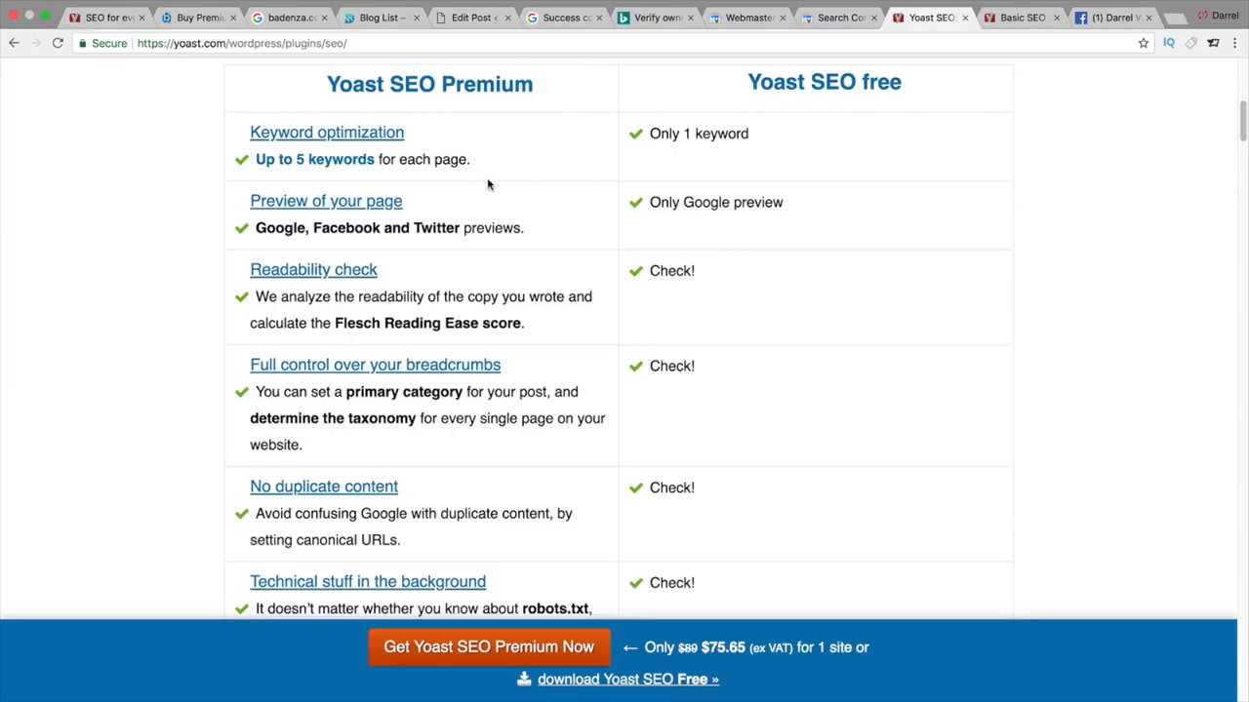
- Read through the Premium-only features, including internal linking suggestions, content insights, redirect manager, focus keyword export, 24/7 support and ad-free use
scroll(663, 413, down, 10)
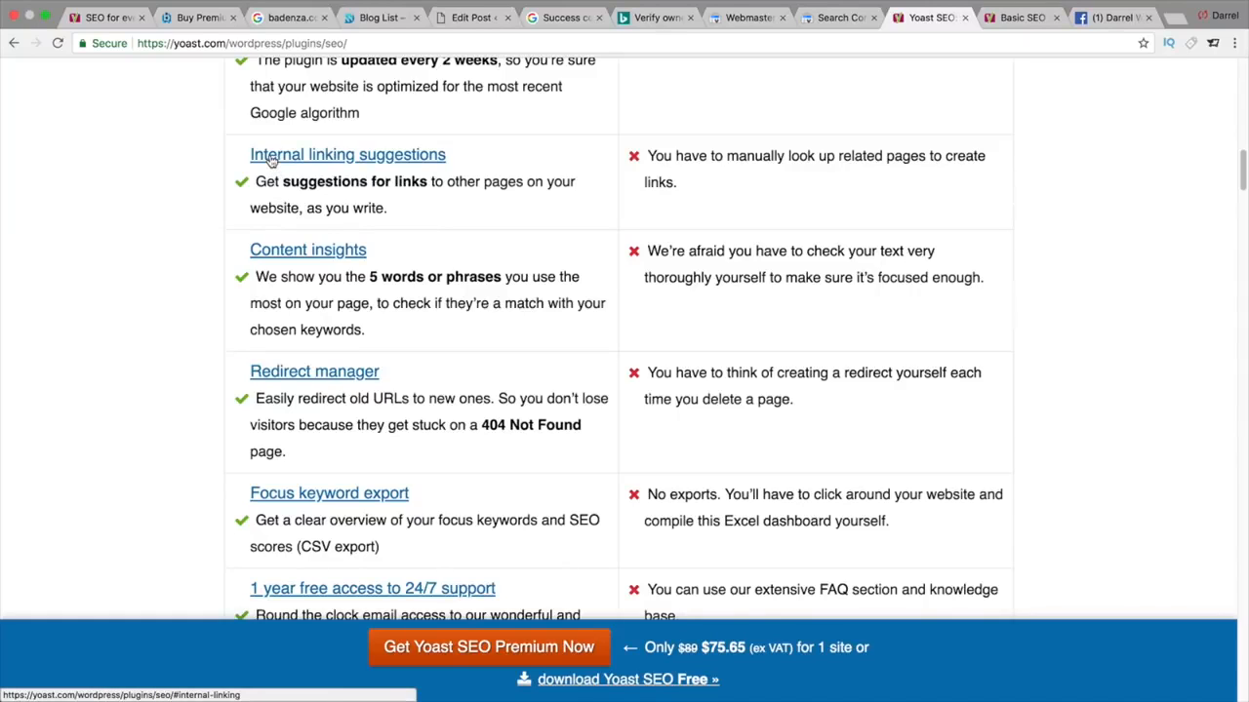
scroll(324, 201, up, 1)
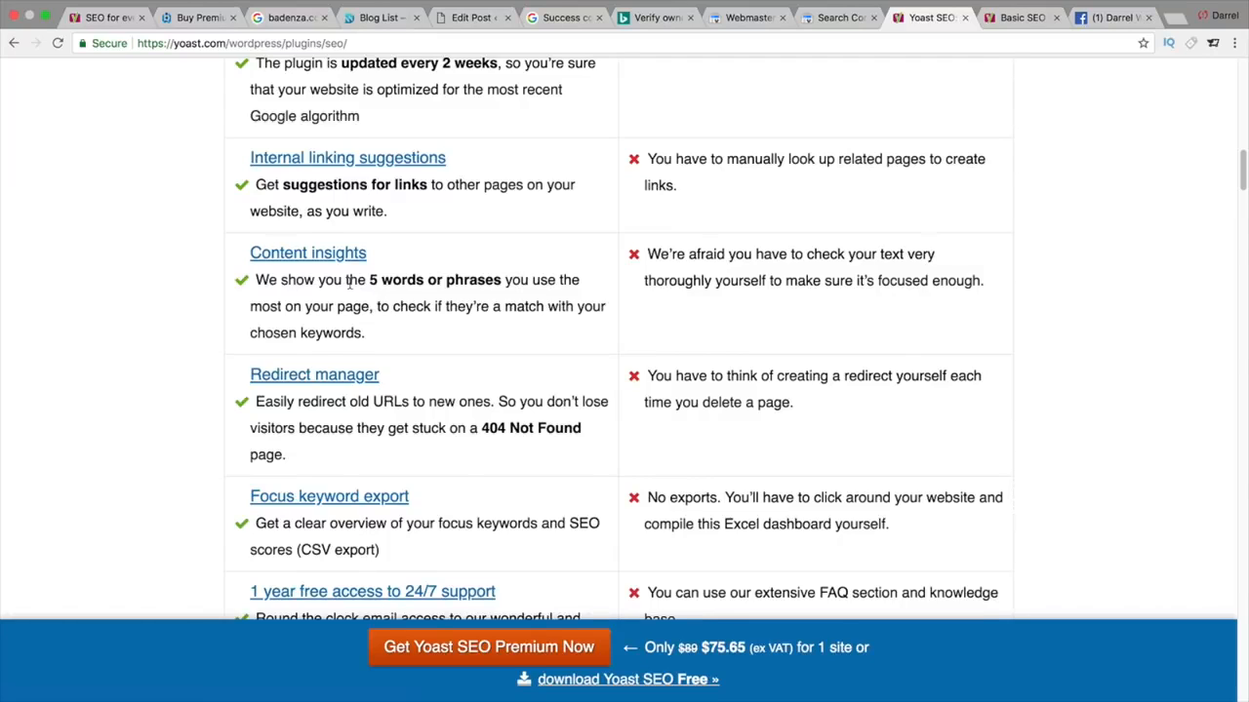
scroll(350, 283, down, 4)
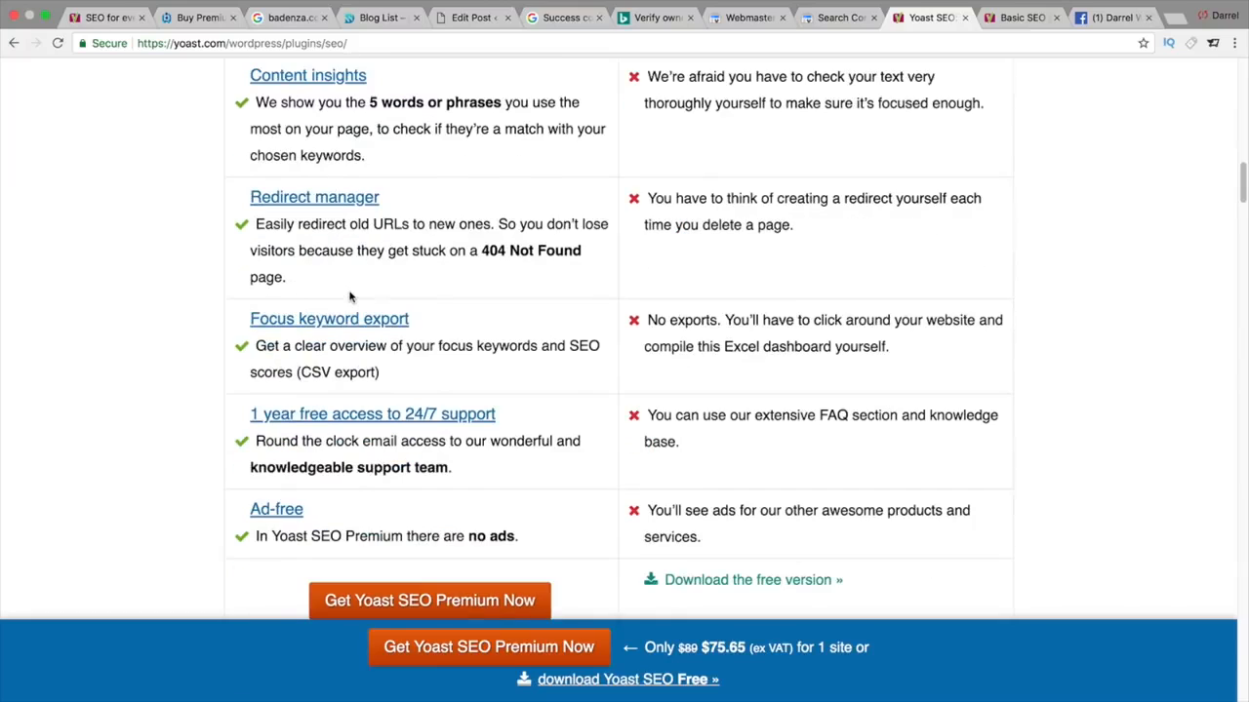
drag(486, 536, 288, 535)
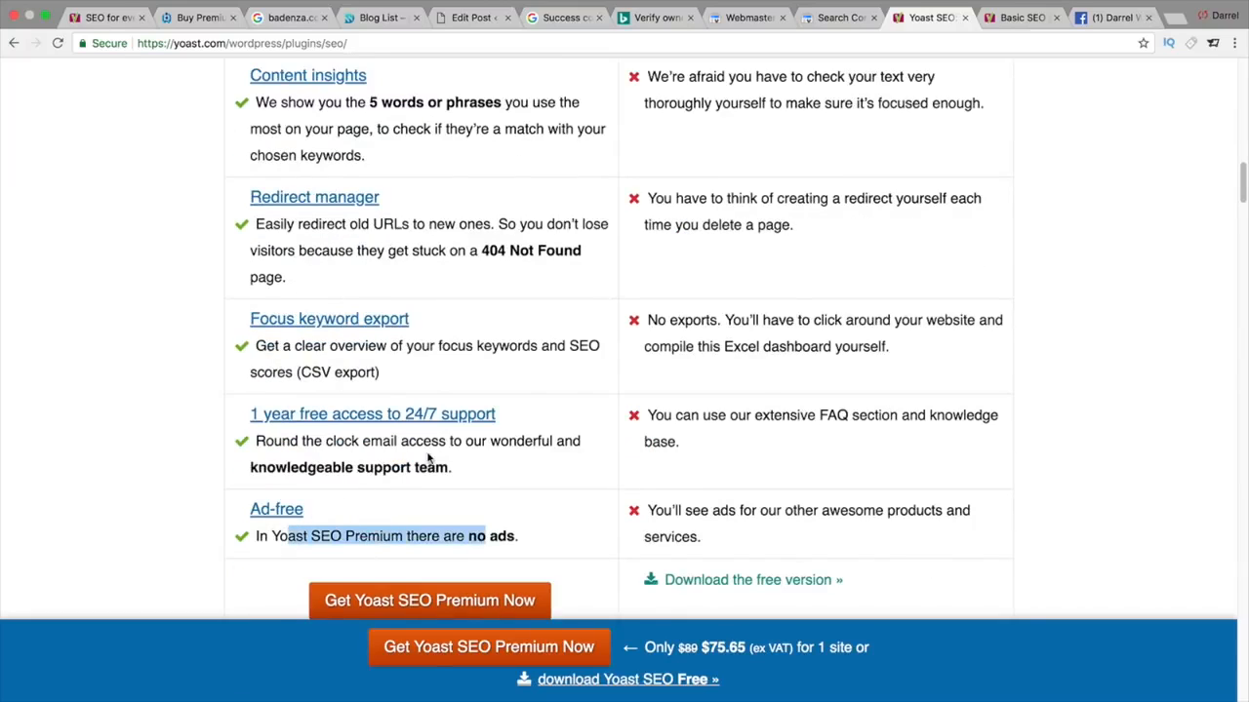
drag(456, 472, 258, 437)
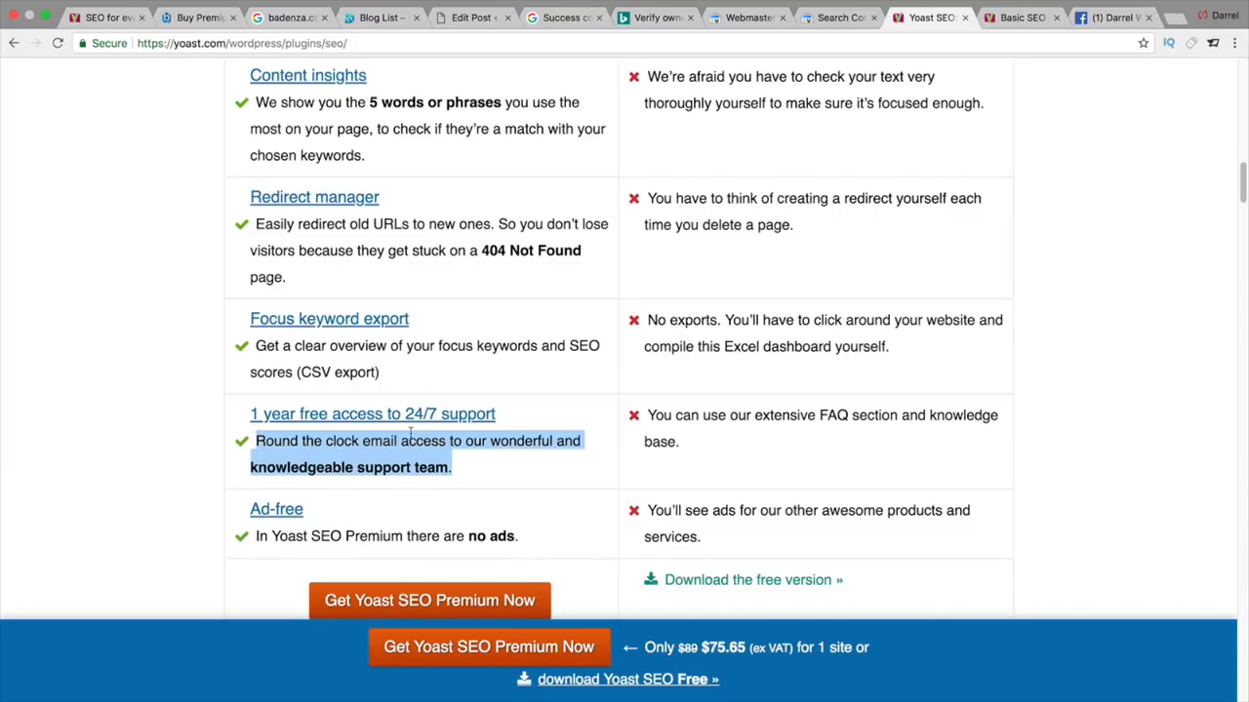
scroll(434, 449, up, 1)
scroll(435, 448, up, 10)
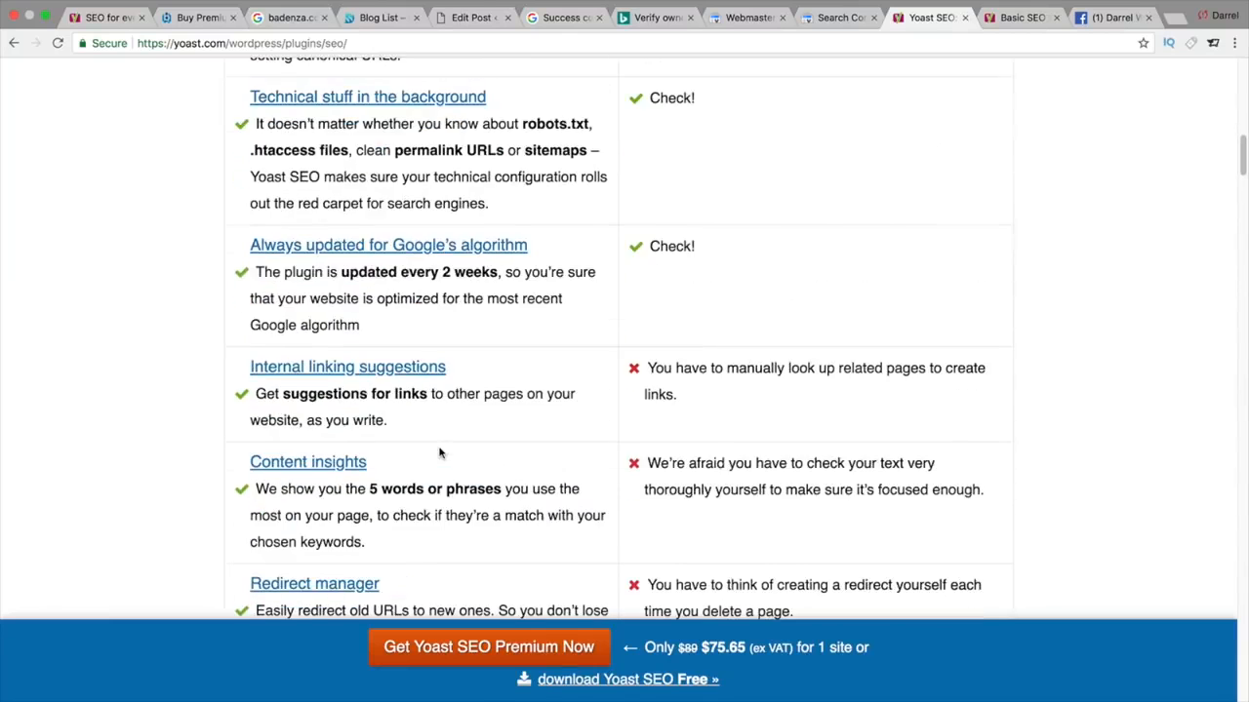
- Return to the post editor and review the SEO analysis for the focus keyword "wordpress themes"
click(480, 20)
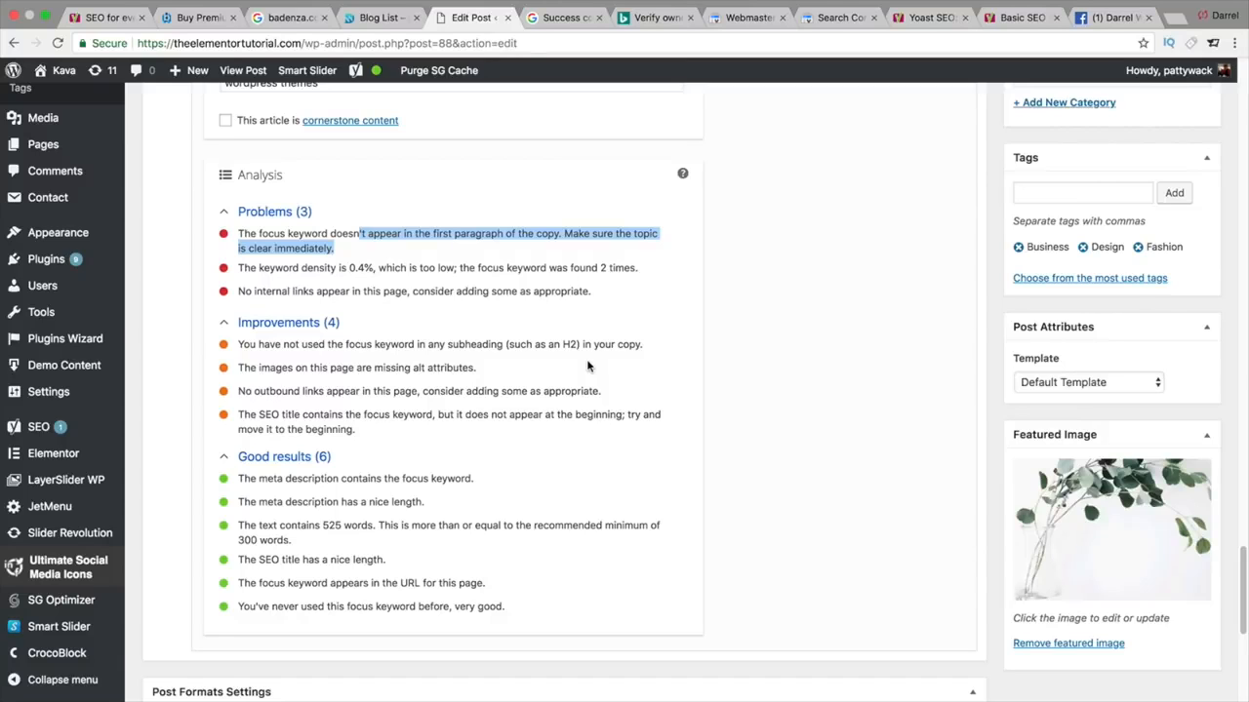
scroll(587, 364, up, 1)
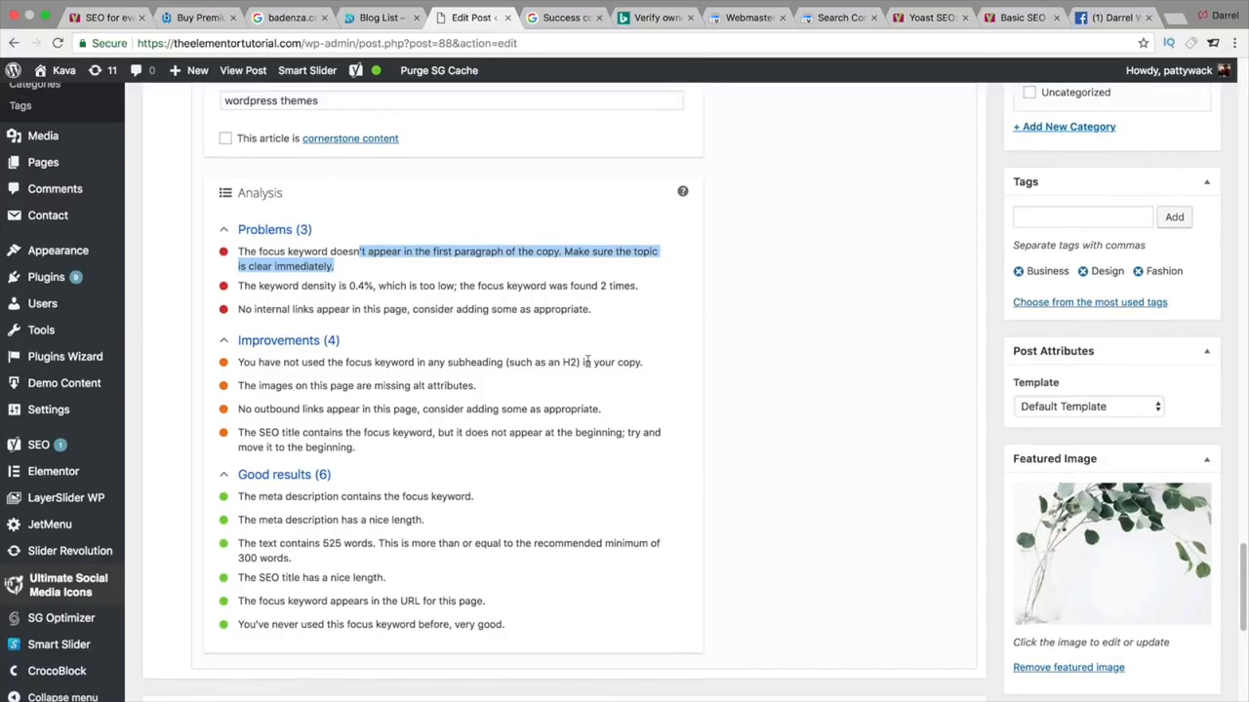
scroll(586, 362, up, 3)
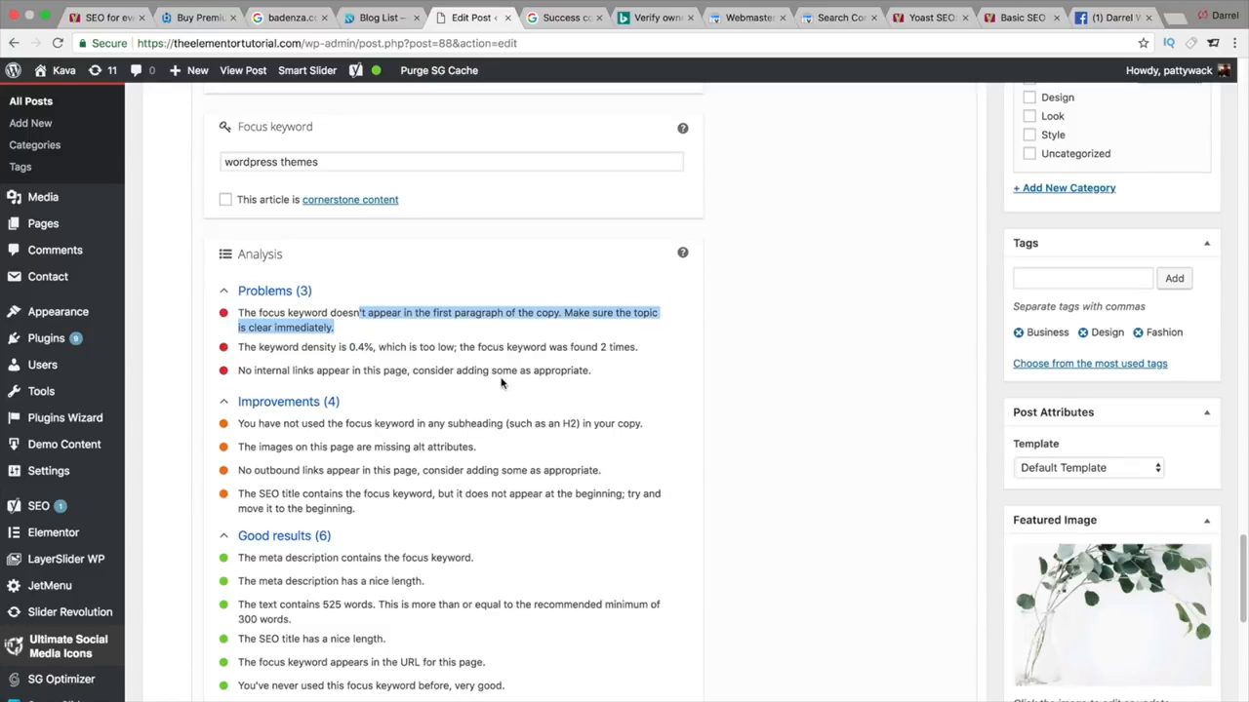
scroll(408, 361, up, 4)
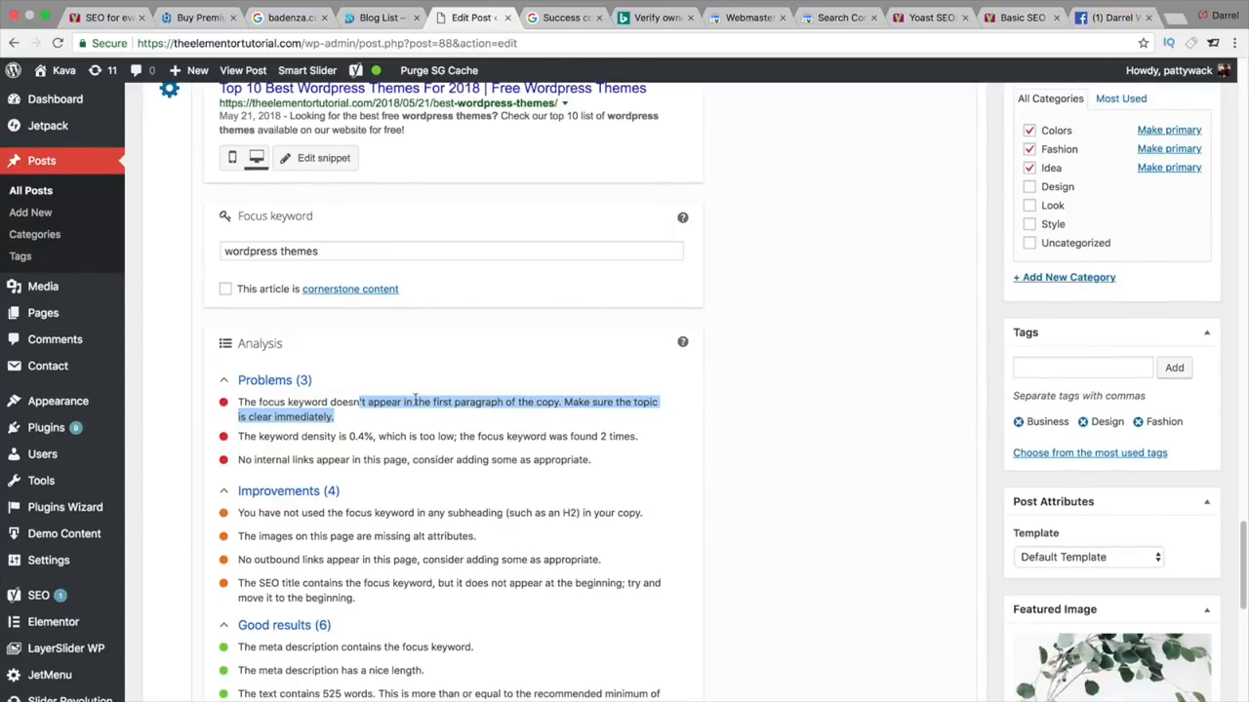
- Leave the post without saving its changes and open the Home page for editing in WordPress
mouse_move(59, 314)
click(167, 316)
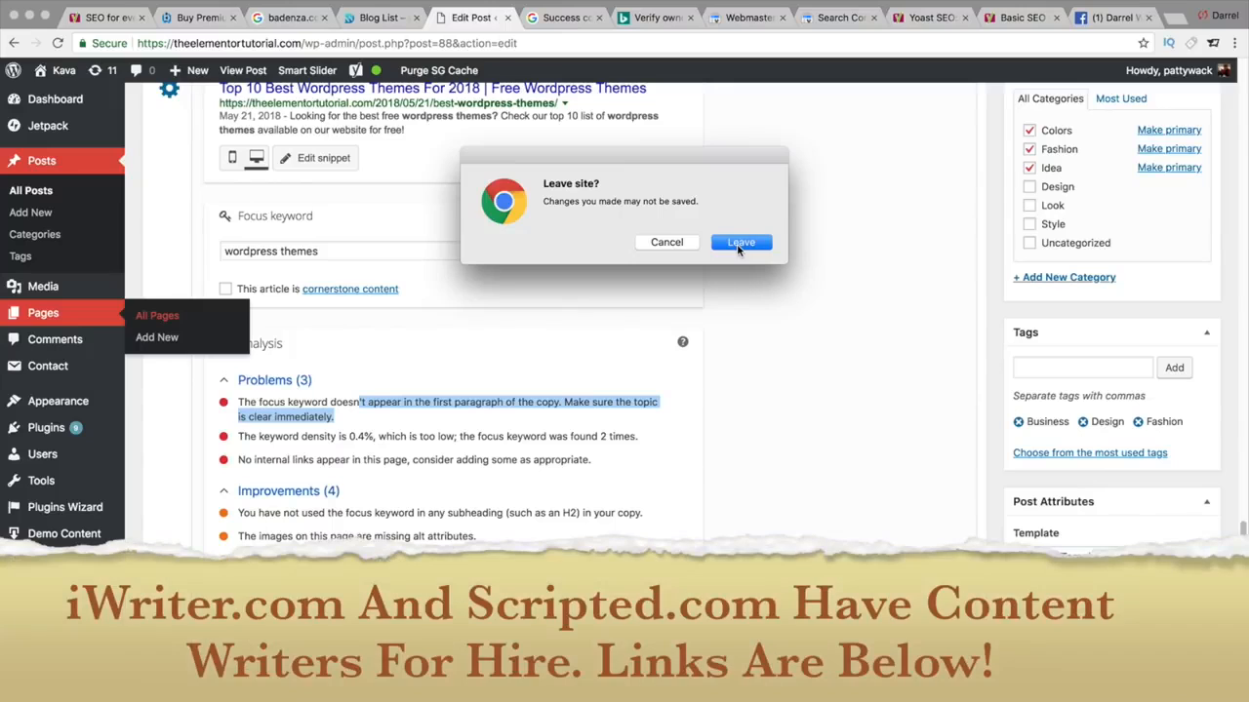
click(740, 243)
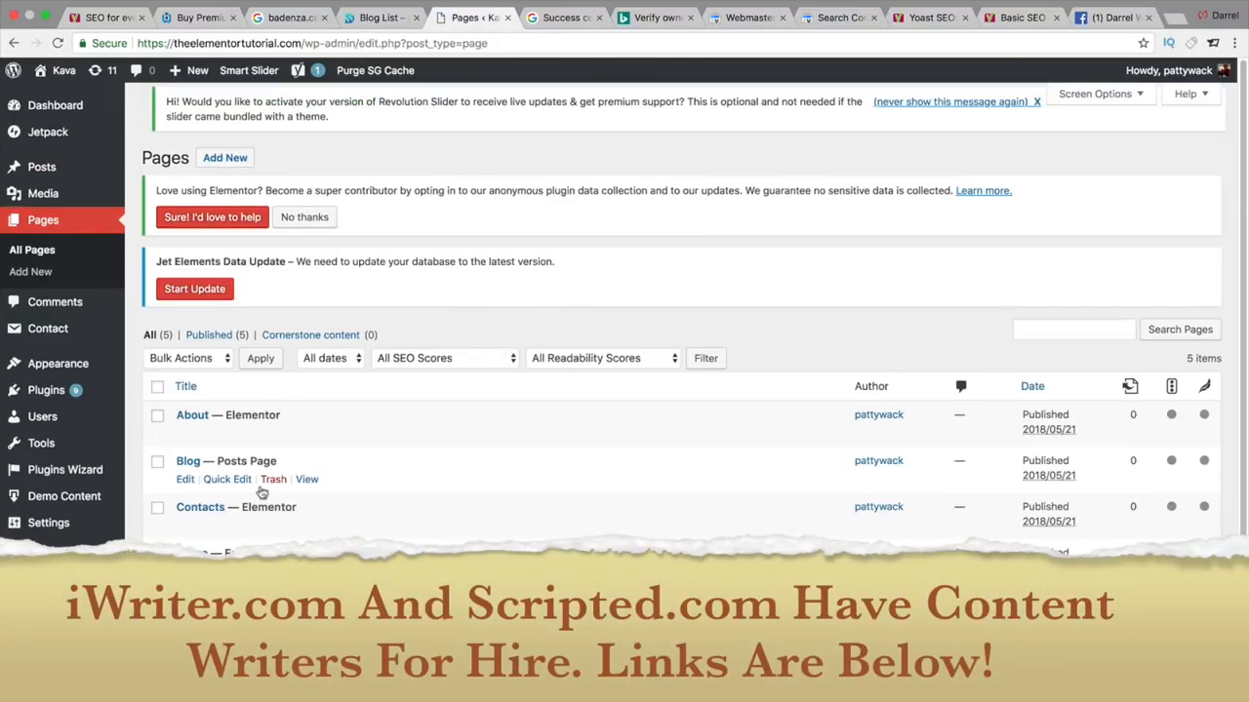
click(317, 572)
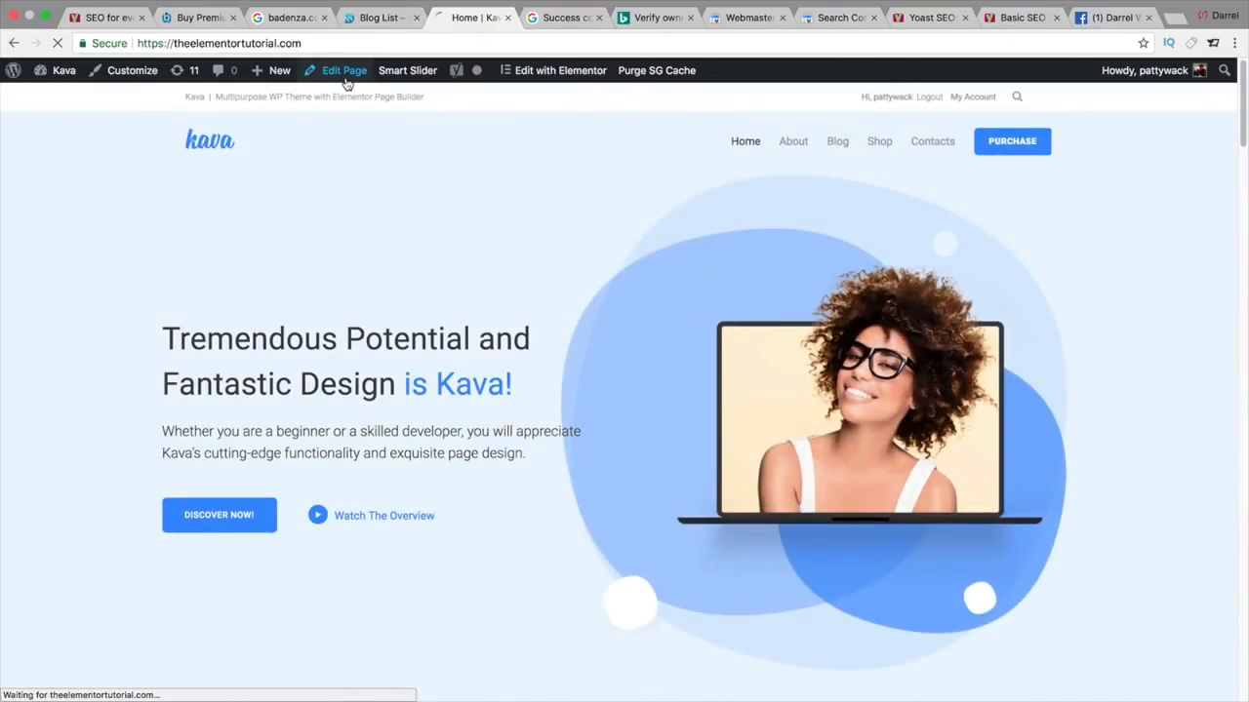
click(344, 72)
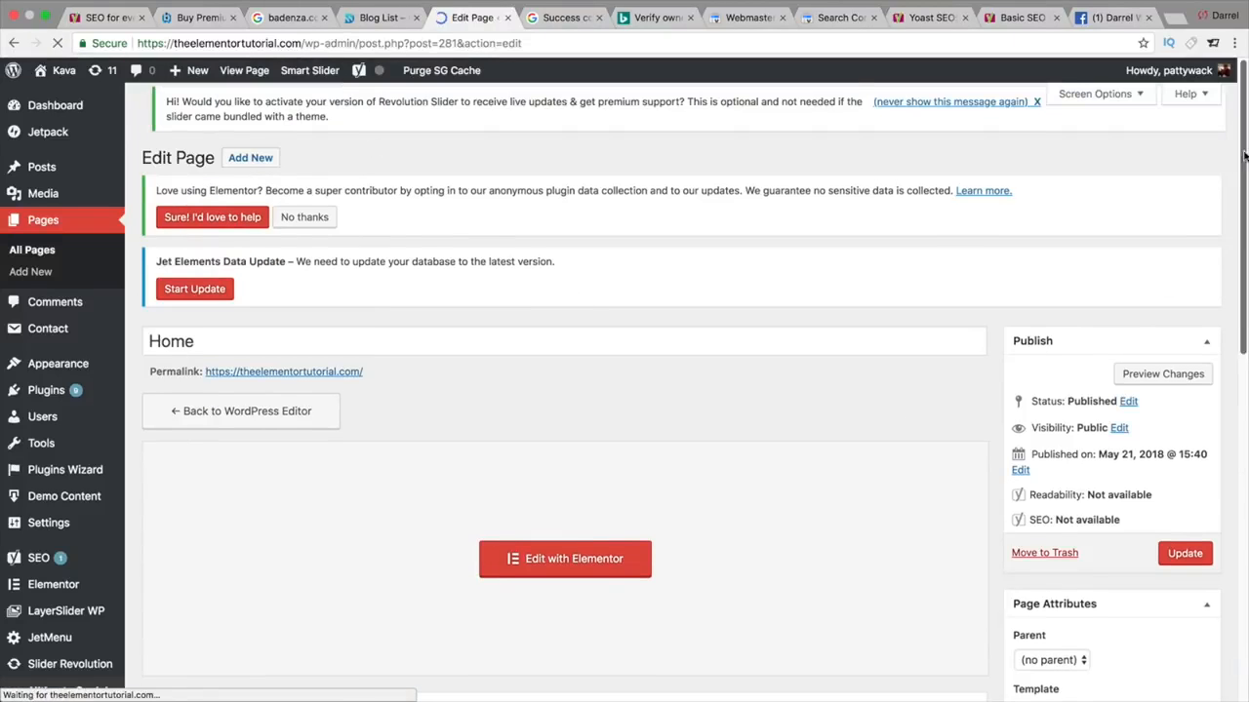
- Review the Home page's Yoast analysis and open its search snippet for editing with the SEO title active
drag(1243, 158, 1190, 476)
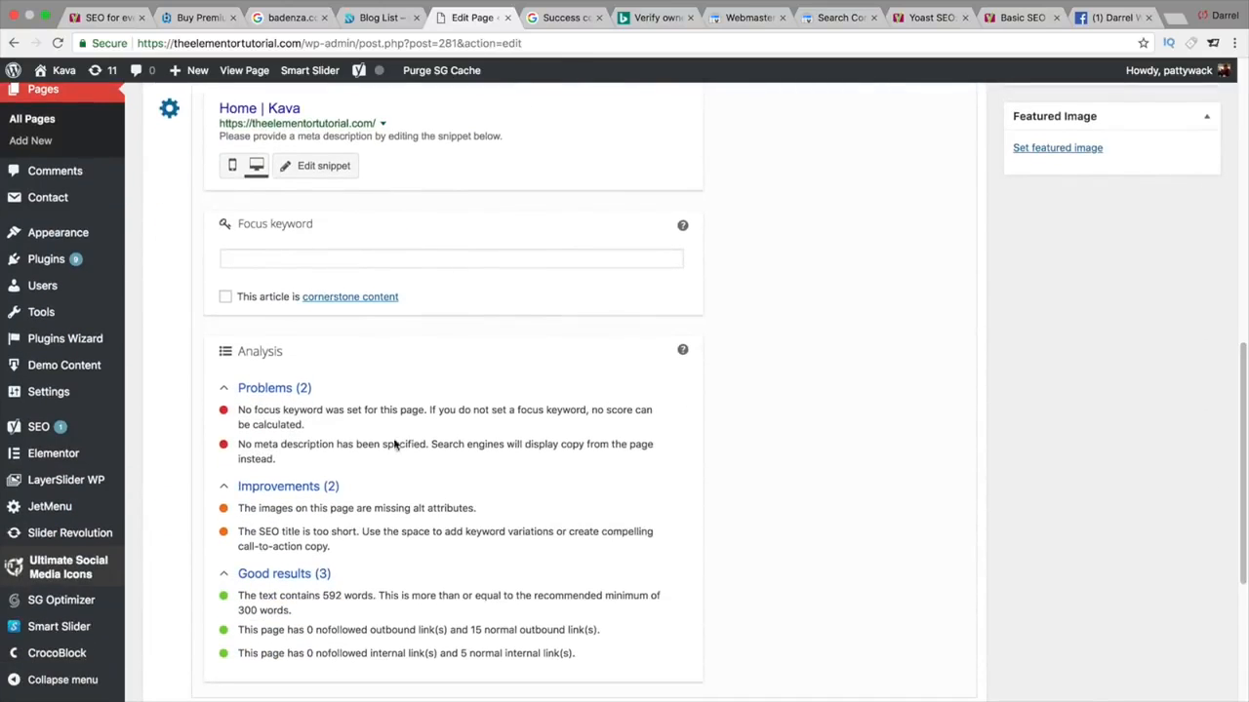
scroll(367, 460, up, 1)
scroll(366, 460, up, 2)
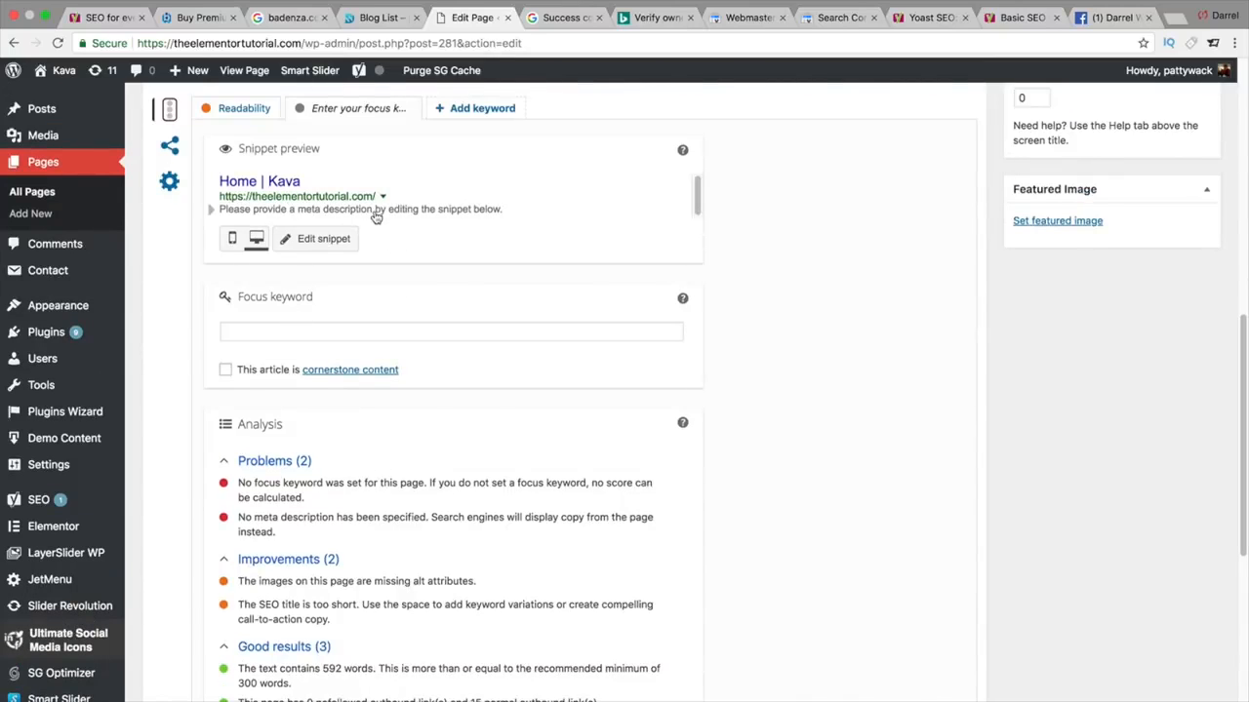
click(336, 189)
- Insert "Badenza.com" at the start of the Home page's SEO title
text(Badenza,c)
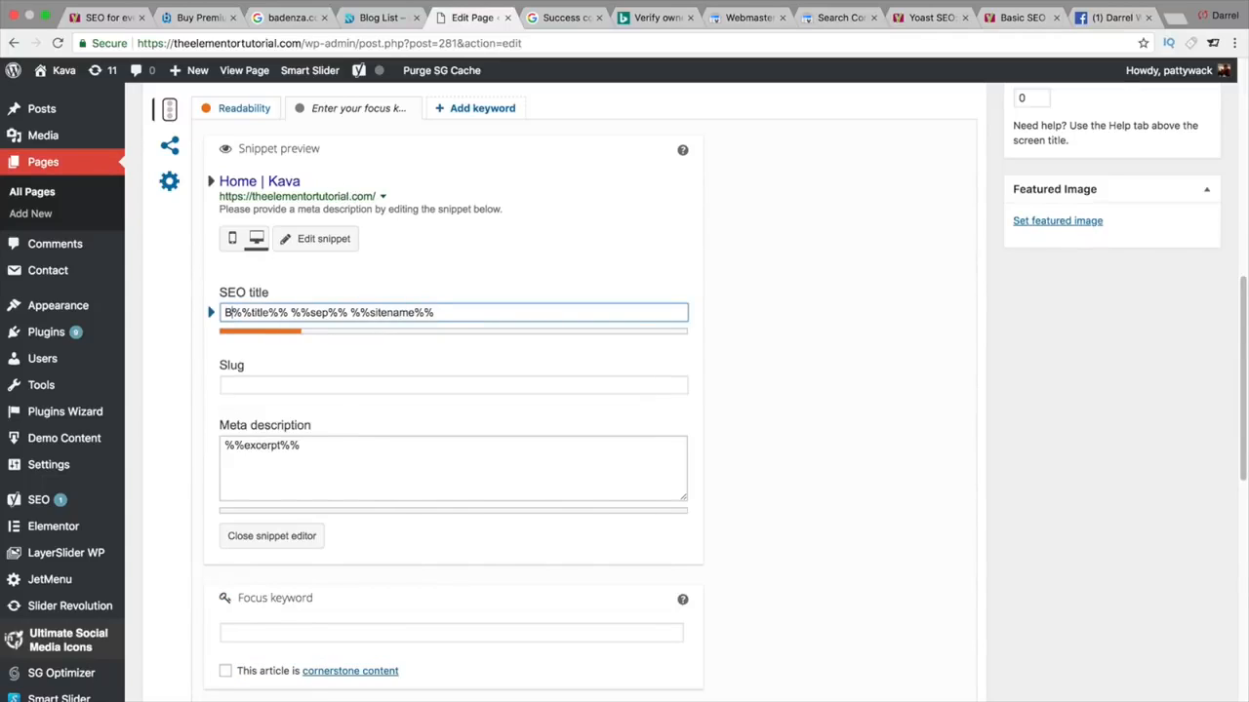
key(BackSpace)
key(BackSpace)
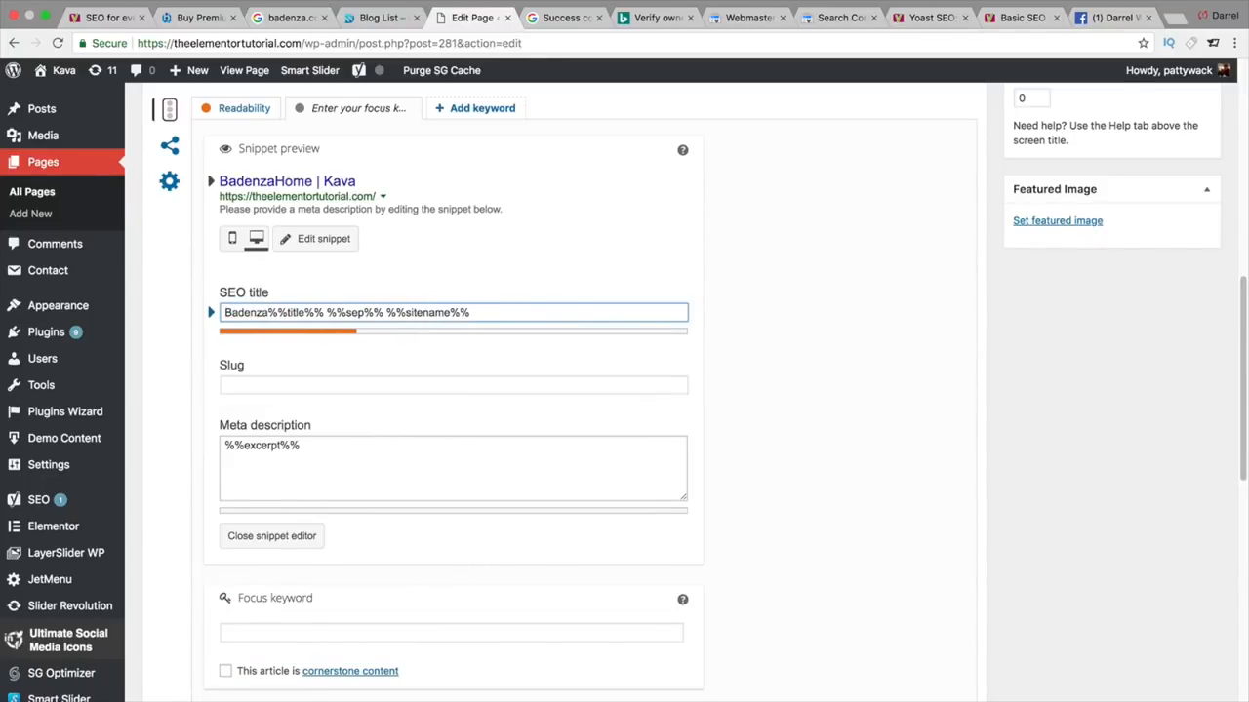
text(.com)
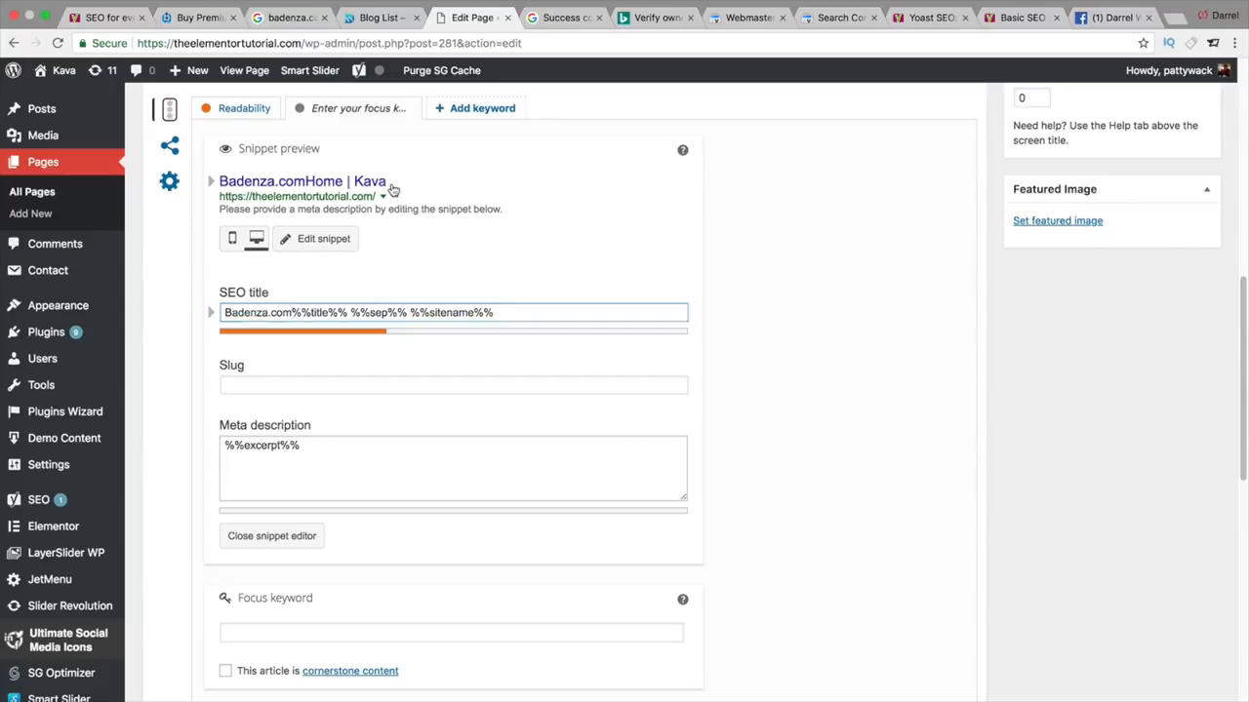
- Replace the whole SEO title with the site owner's name as a .com domain, followed by " | Learn how to make a wordpress website!"
drag(504, 312, 66, 288)
mouse_move(66, 288)
text(Darrel Wilson)
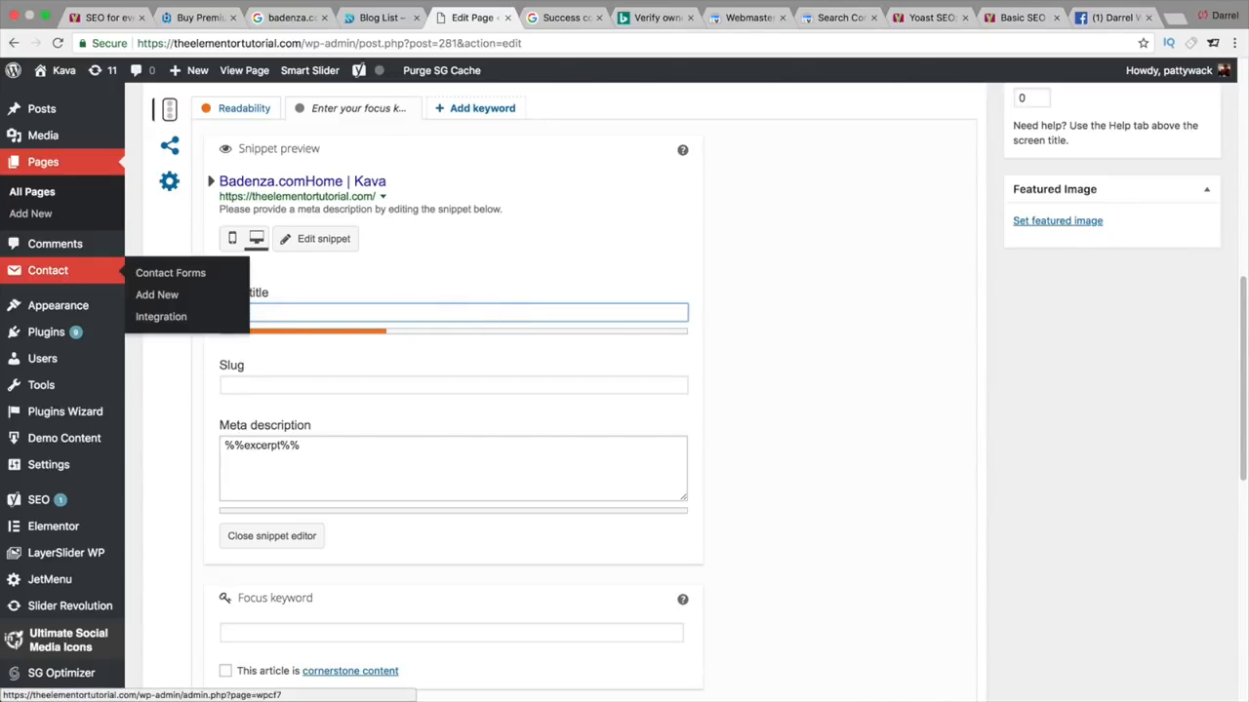
key(BackSpace)
key(BackSpace)
key(BackSpace)
key(BackSpace)
key(BackSpace)
key(BackSpace)
key(BackSpace)
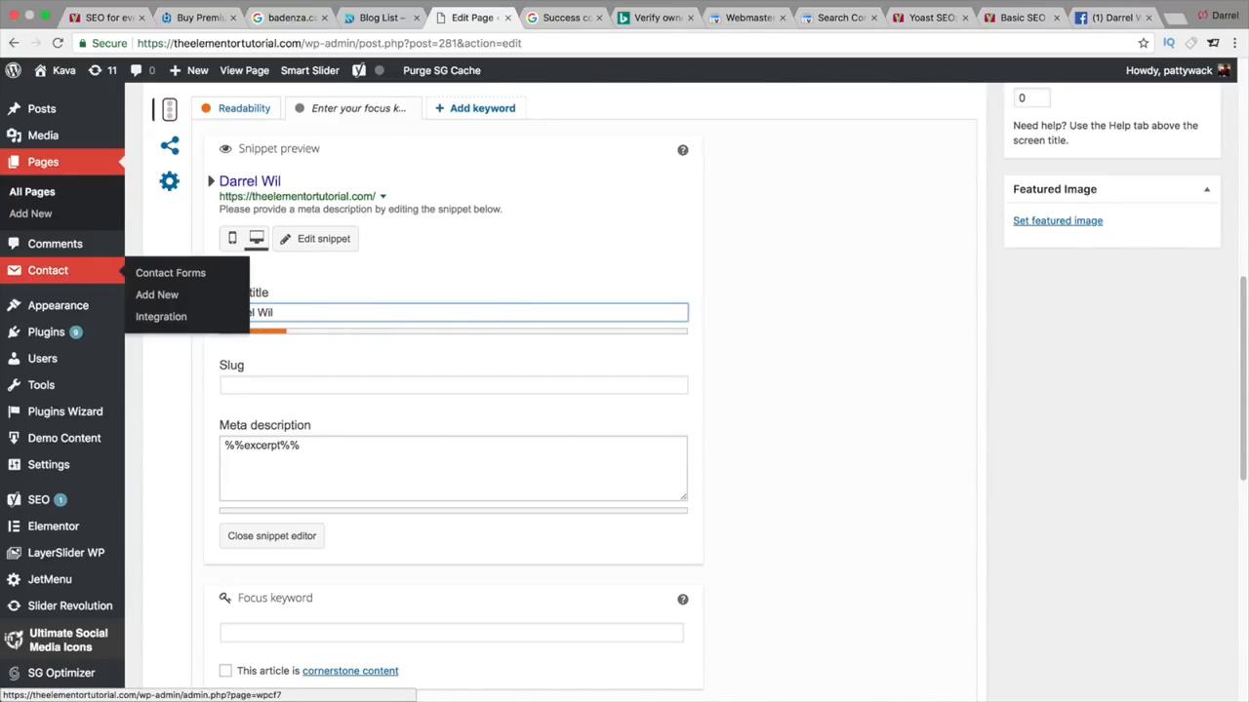
text(Wilson.co)
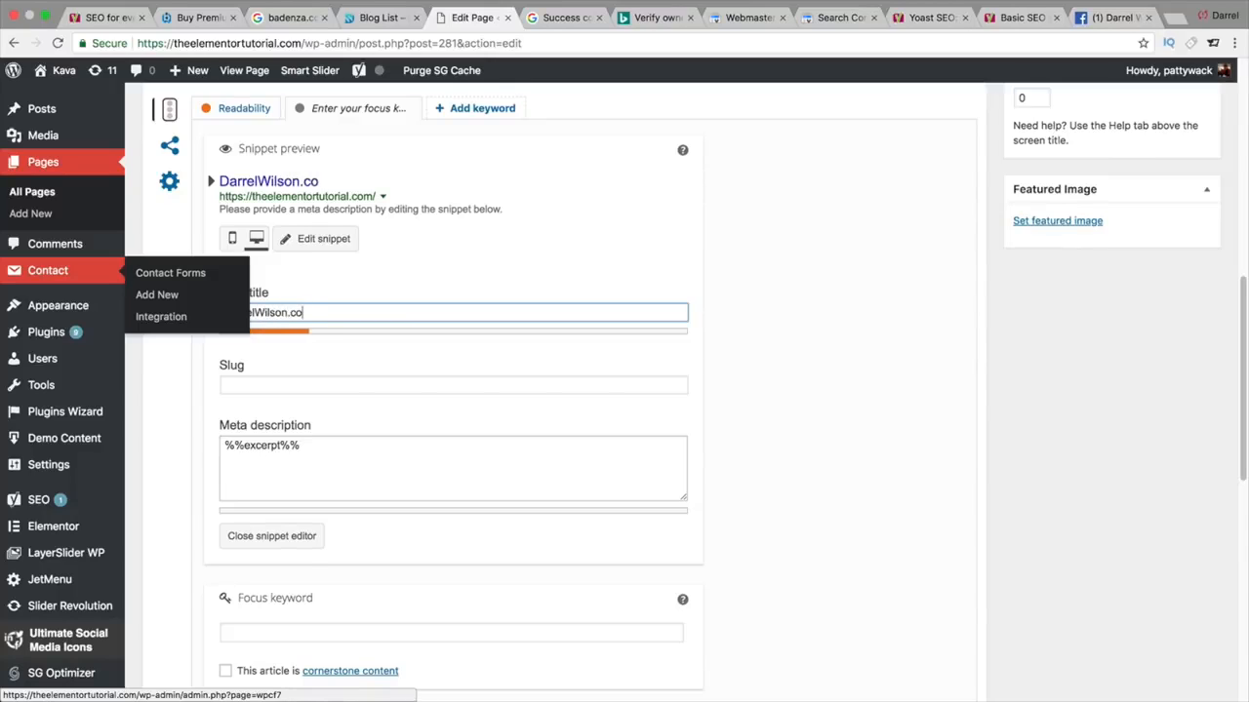
text(m | Lea)
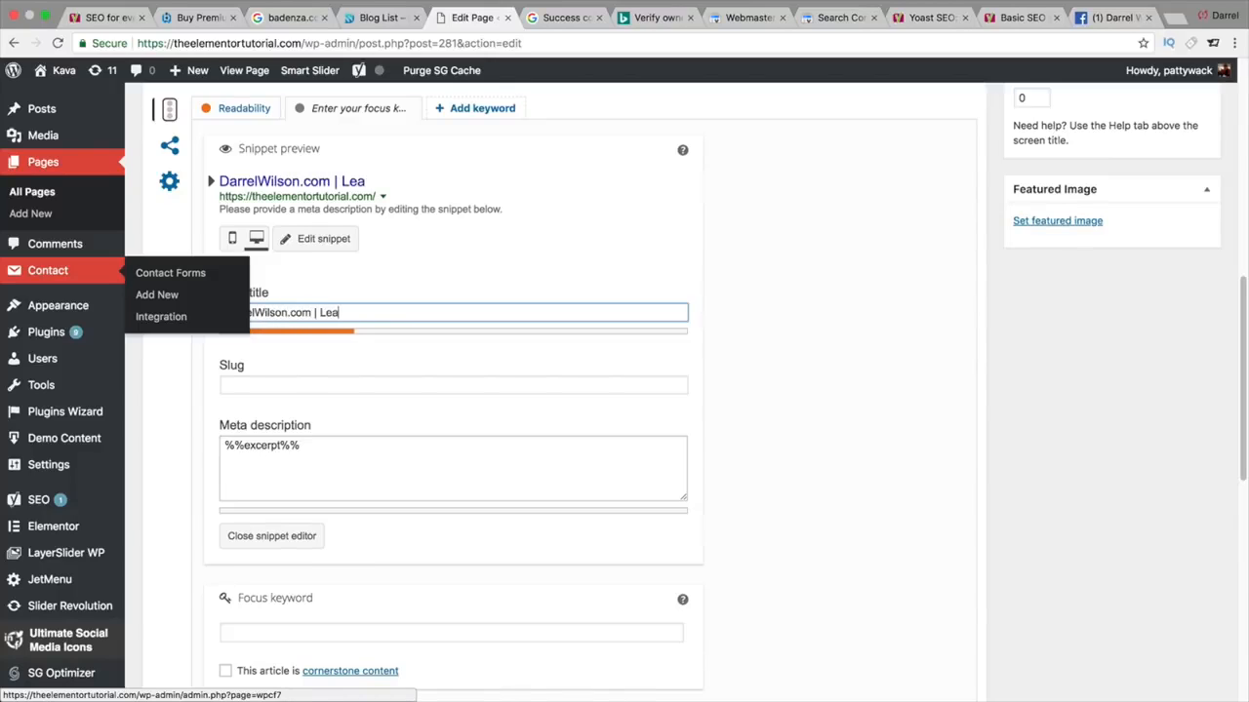
text(rn how to make a w)
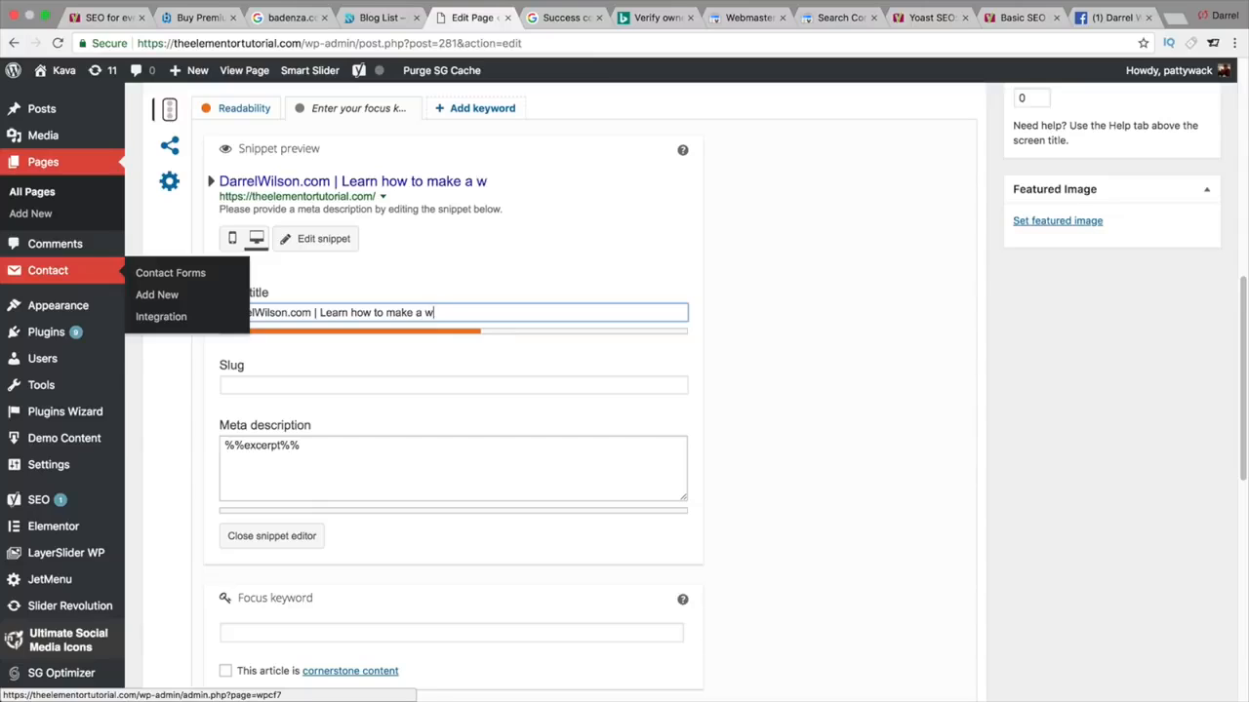
text(ordpress website!)
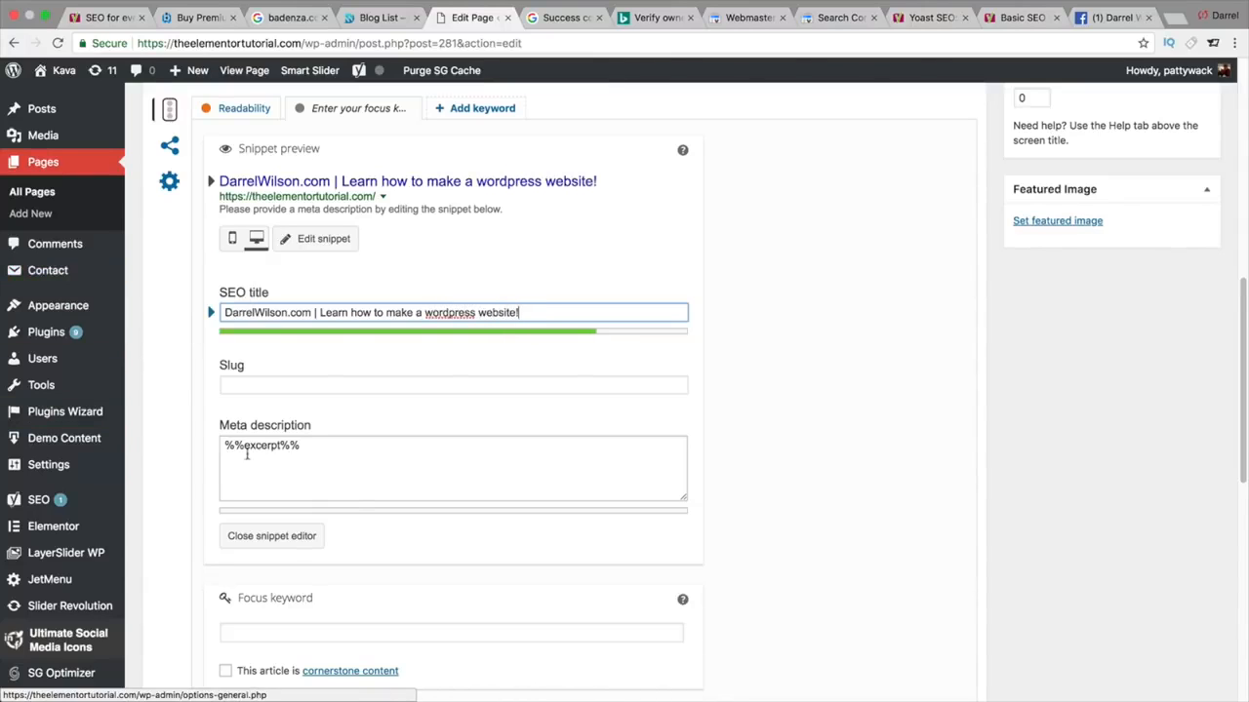
- Examine the Home page's meta description, then its focus keyword field and remaining analysis results
triple_click(284, 452)
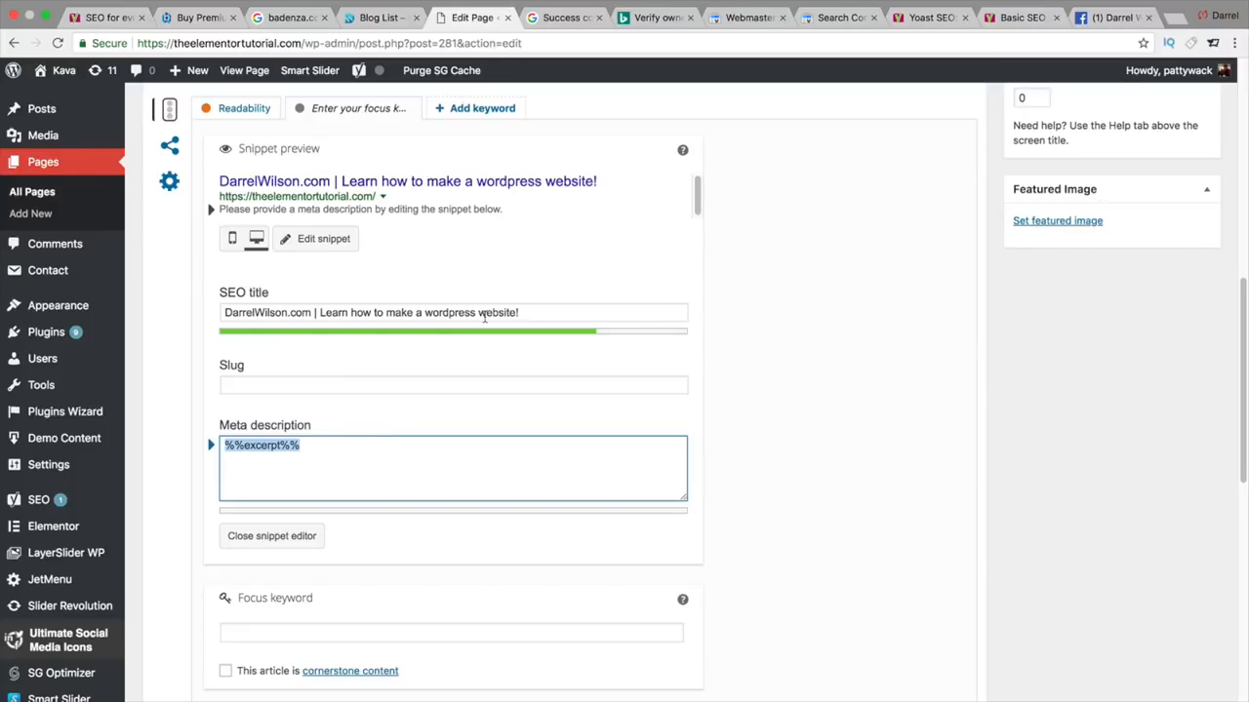
scroll(485, 317, up, 1)
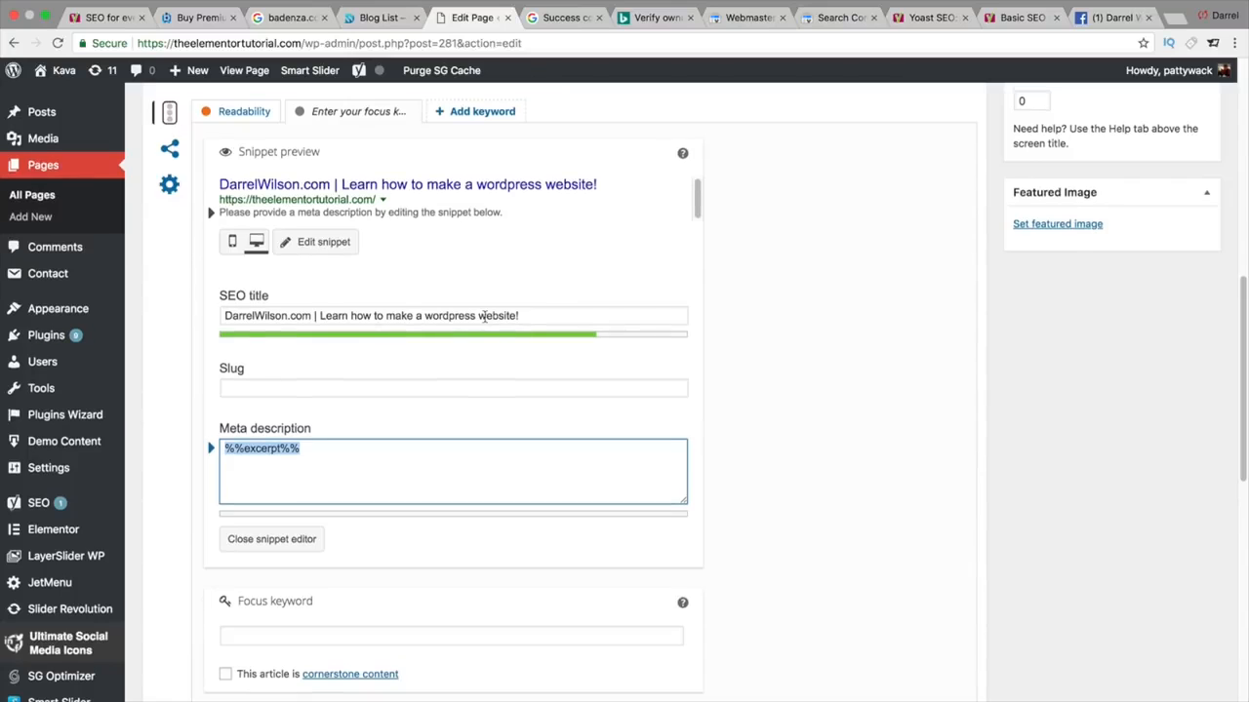
scroll(484, 317, down, 10)
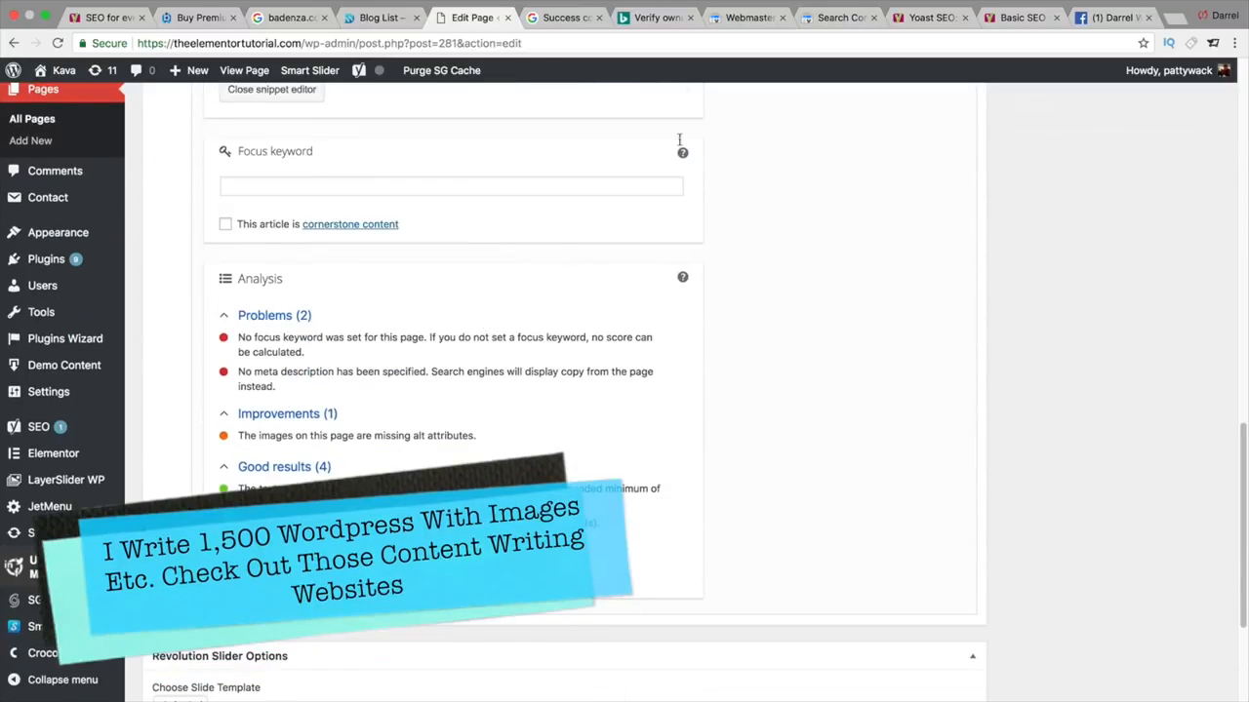
- Switch to the Yoast website, open its SEO courses page and look through the list of available trainings
click(930, 17)
scroll(908, 151, up, 15)
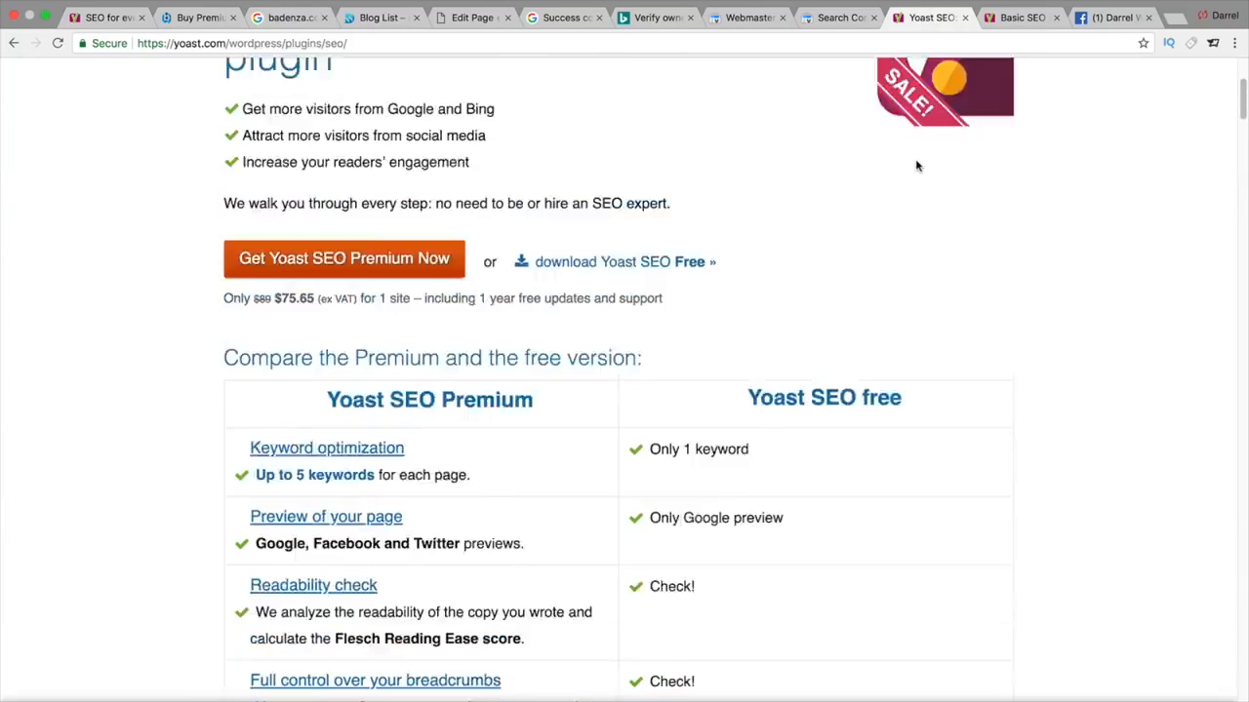
click(581, 190)
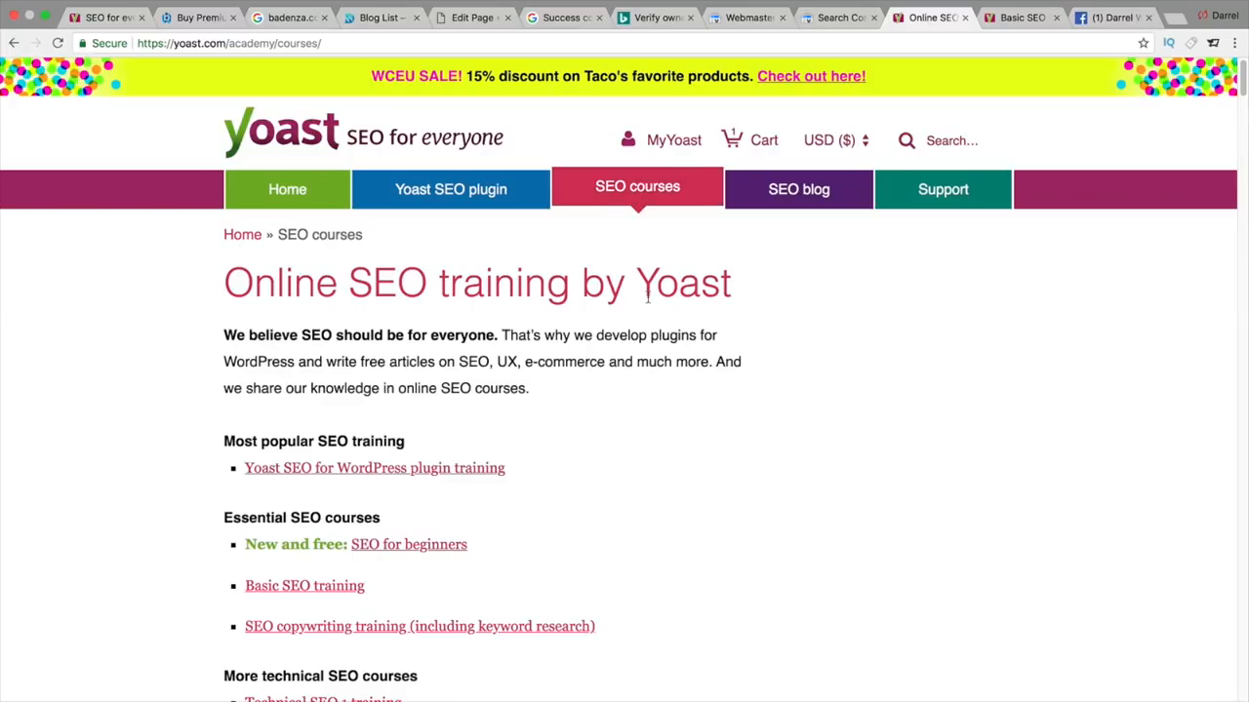
scroll(647, 298, down, 3)
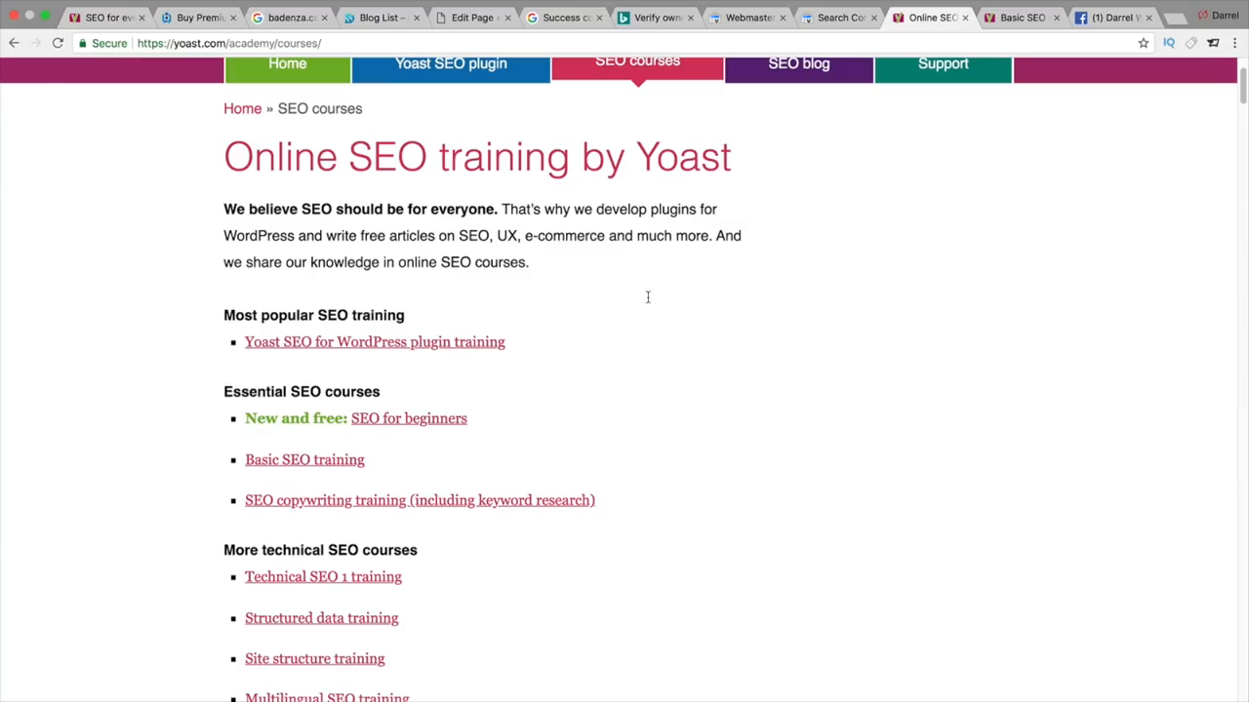